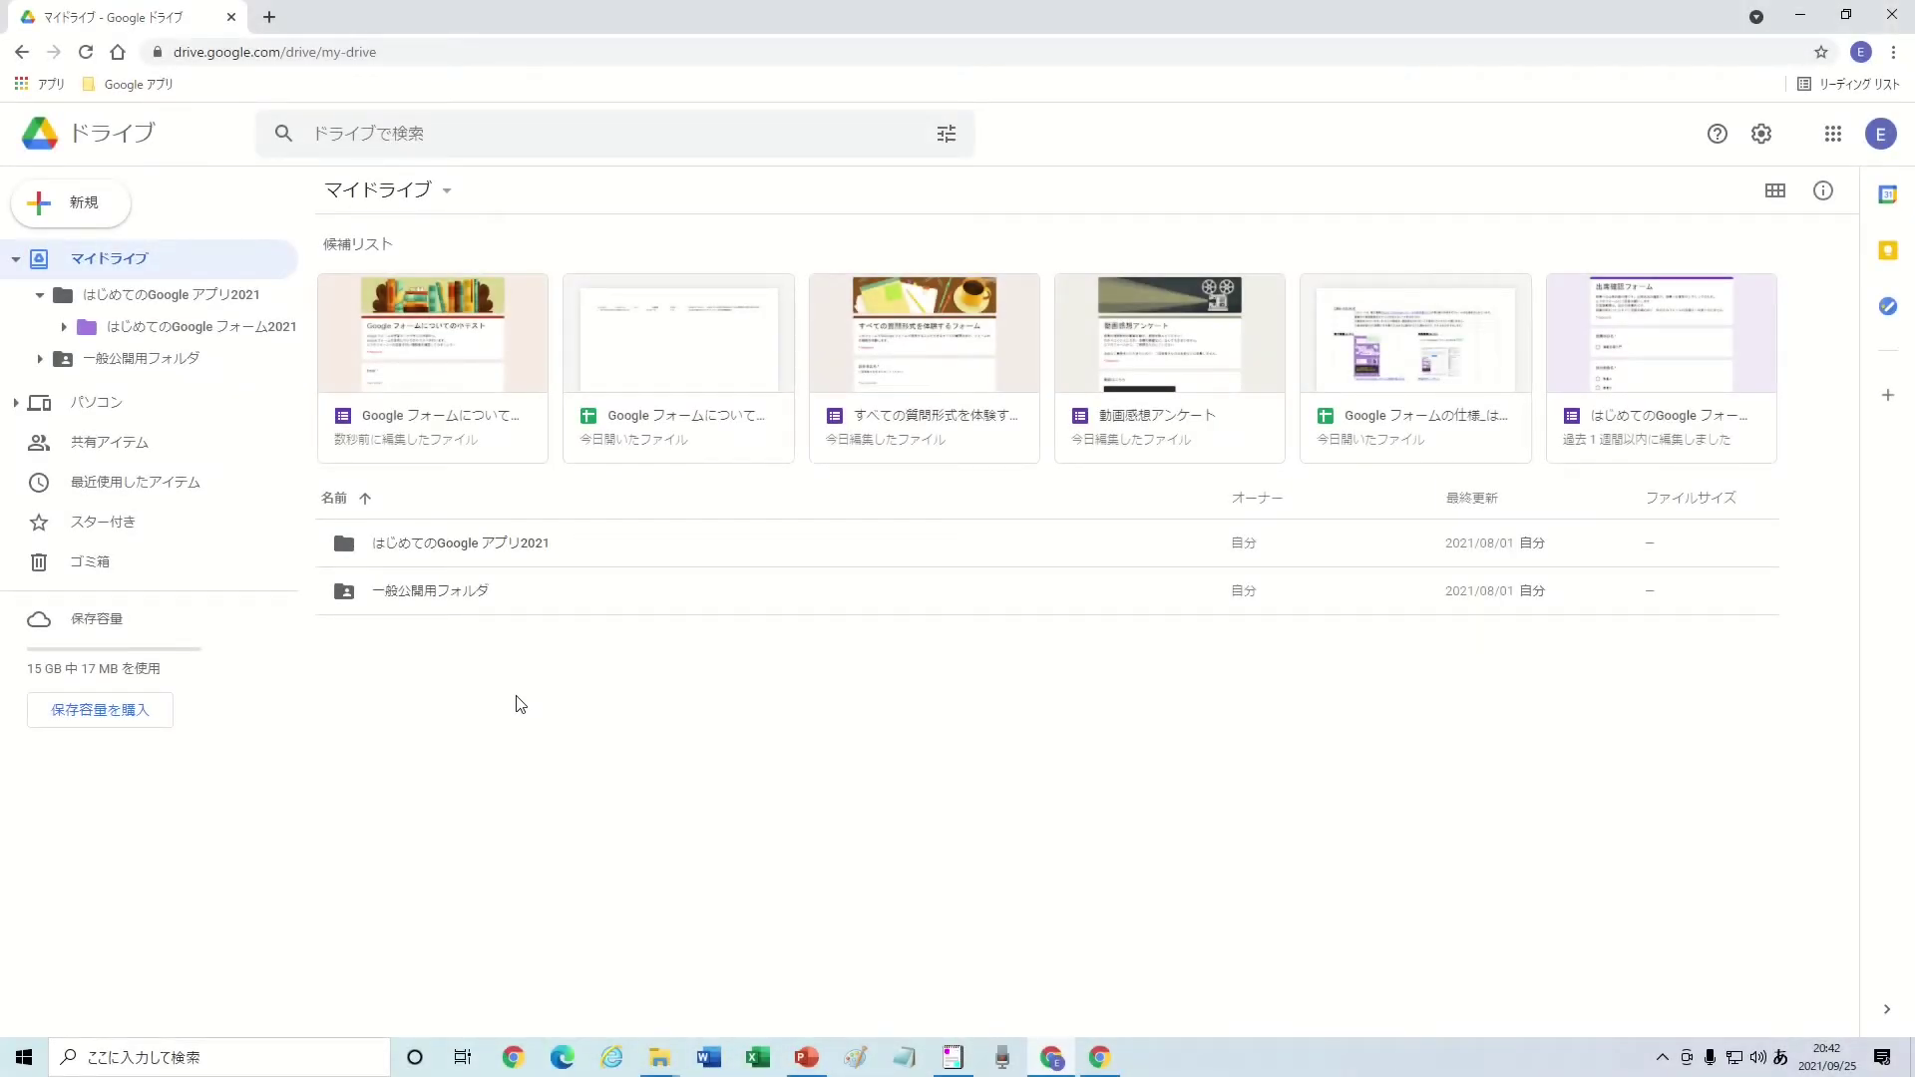
# Step: Go into はじめてのGoogle アプリ2021 and then the はじめてのGoogle フォーム2021 folder
pyautogui.click(209, 298)
pyautogui.click(208, 299)
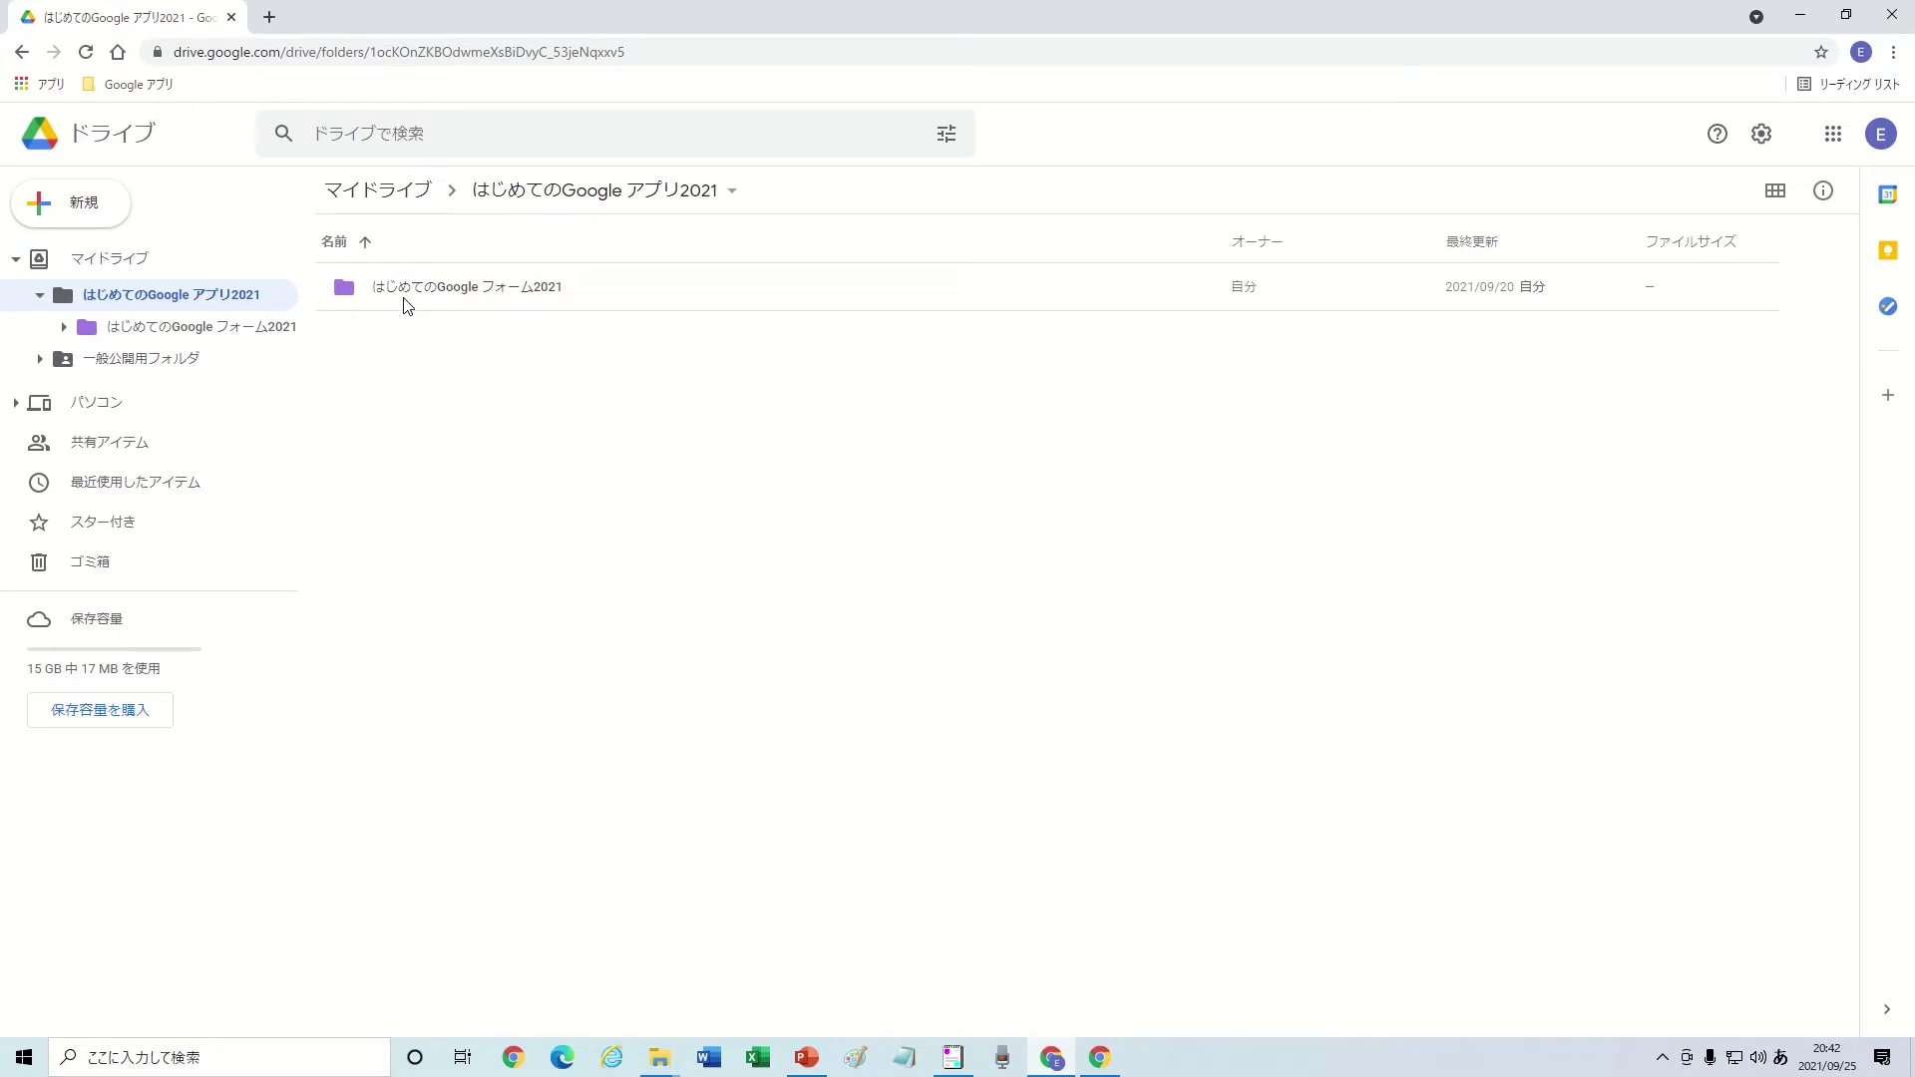
pyautogui.click(406, 306)
pyautogui.doubleClick(407, 305)
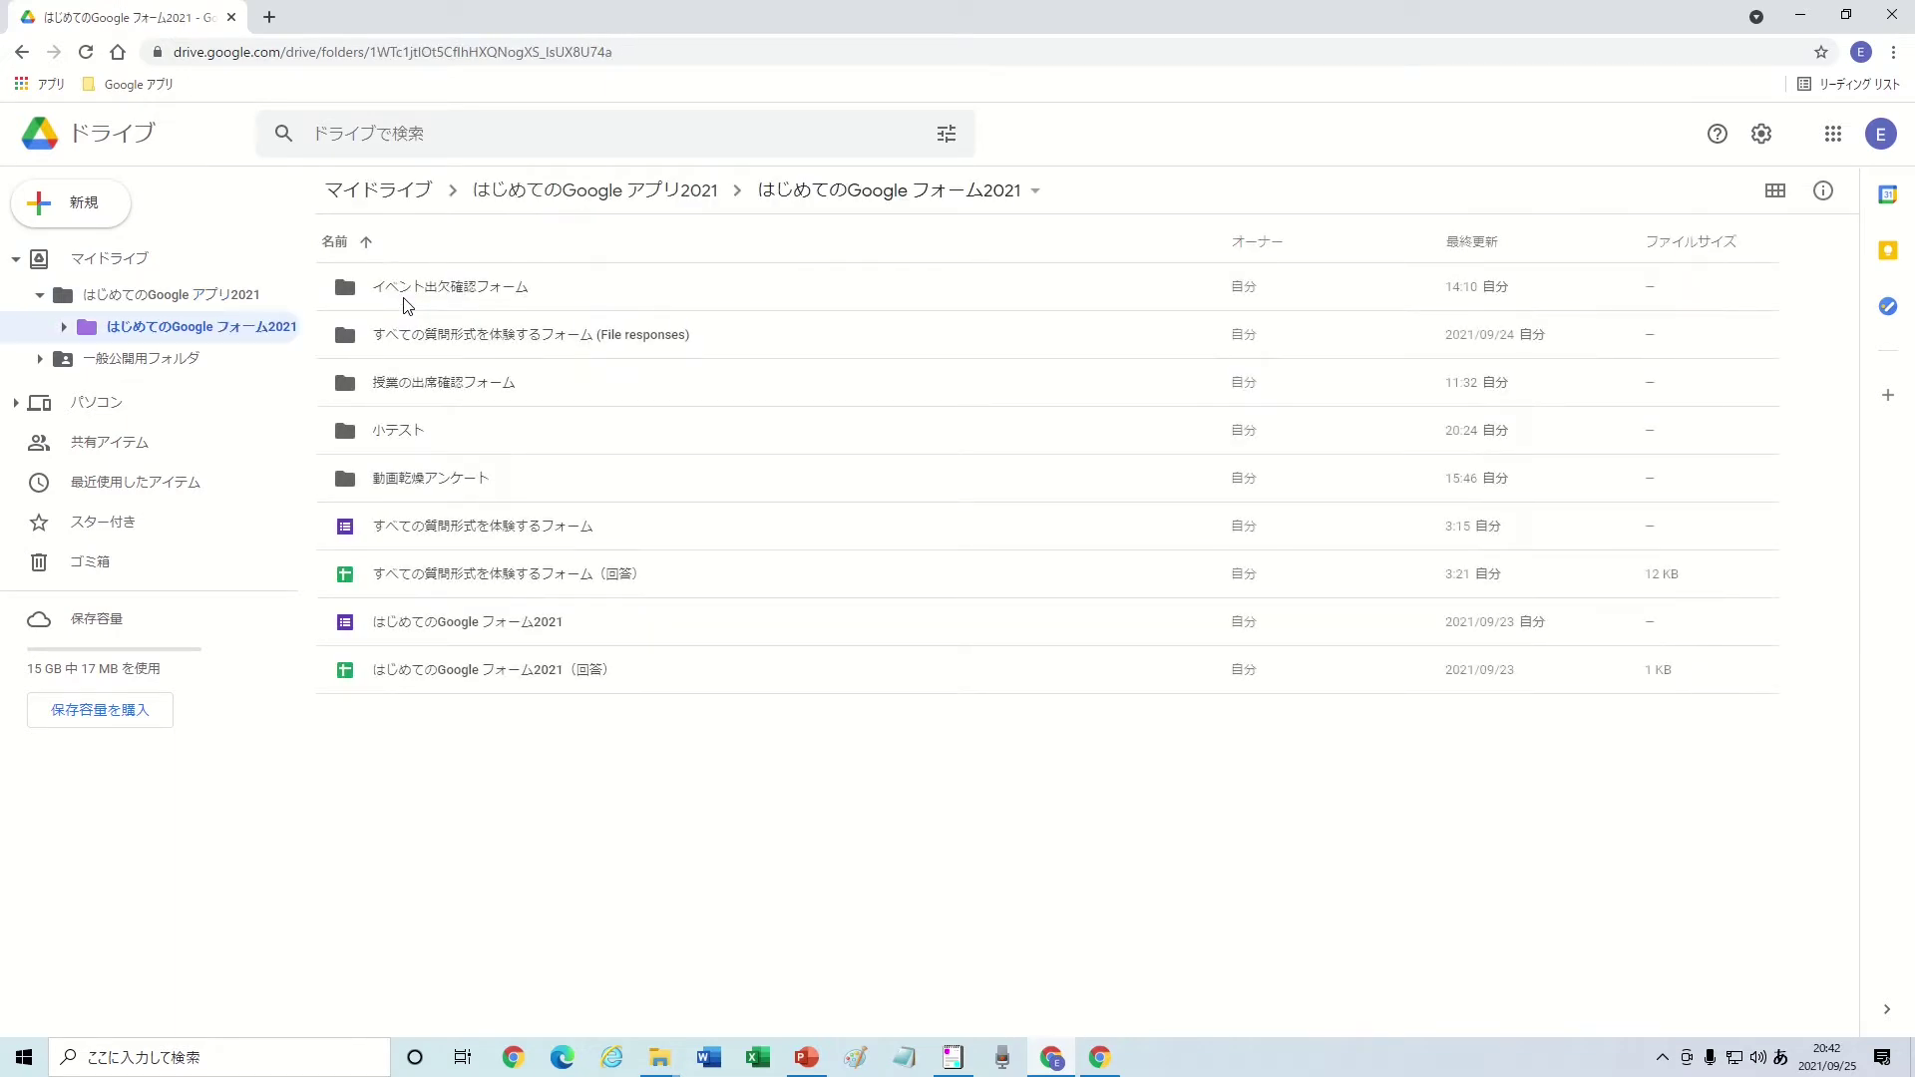
# Step: Create a new folder named お問い合わせフォーム there
pyautogui.click(118, 206)
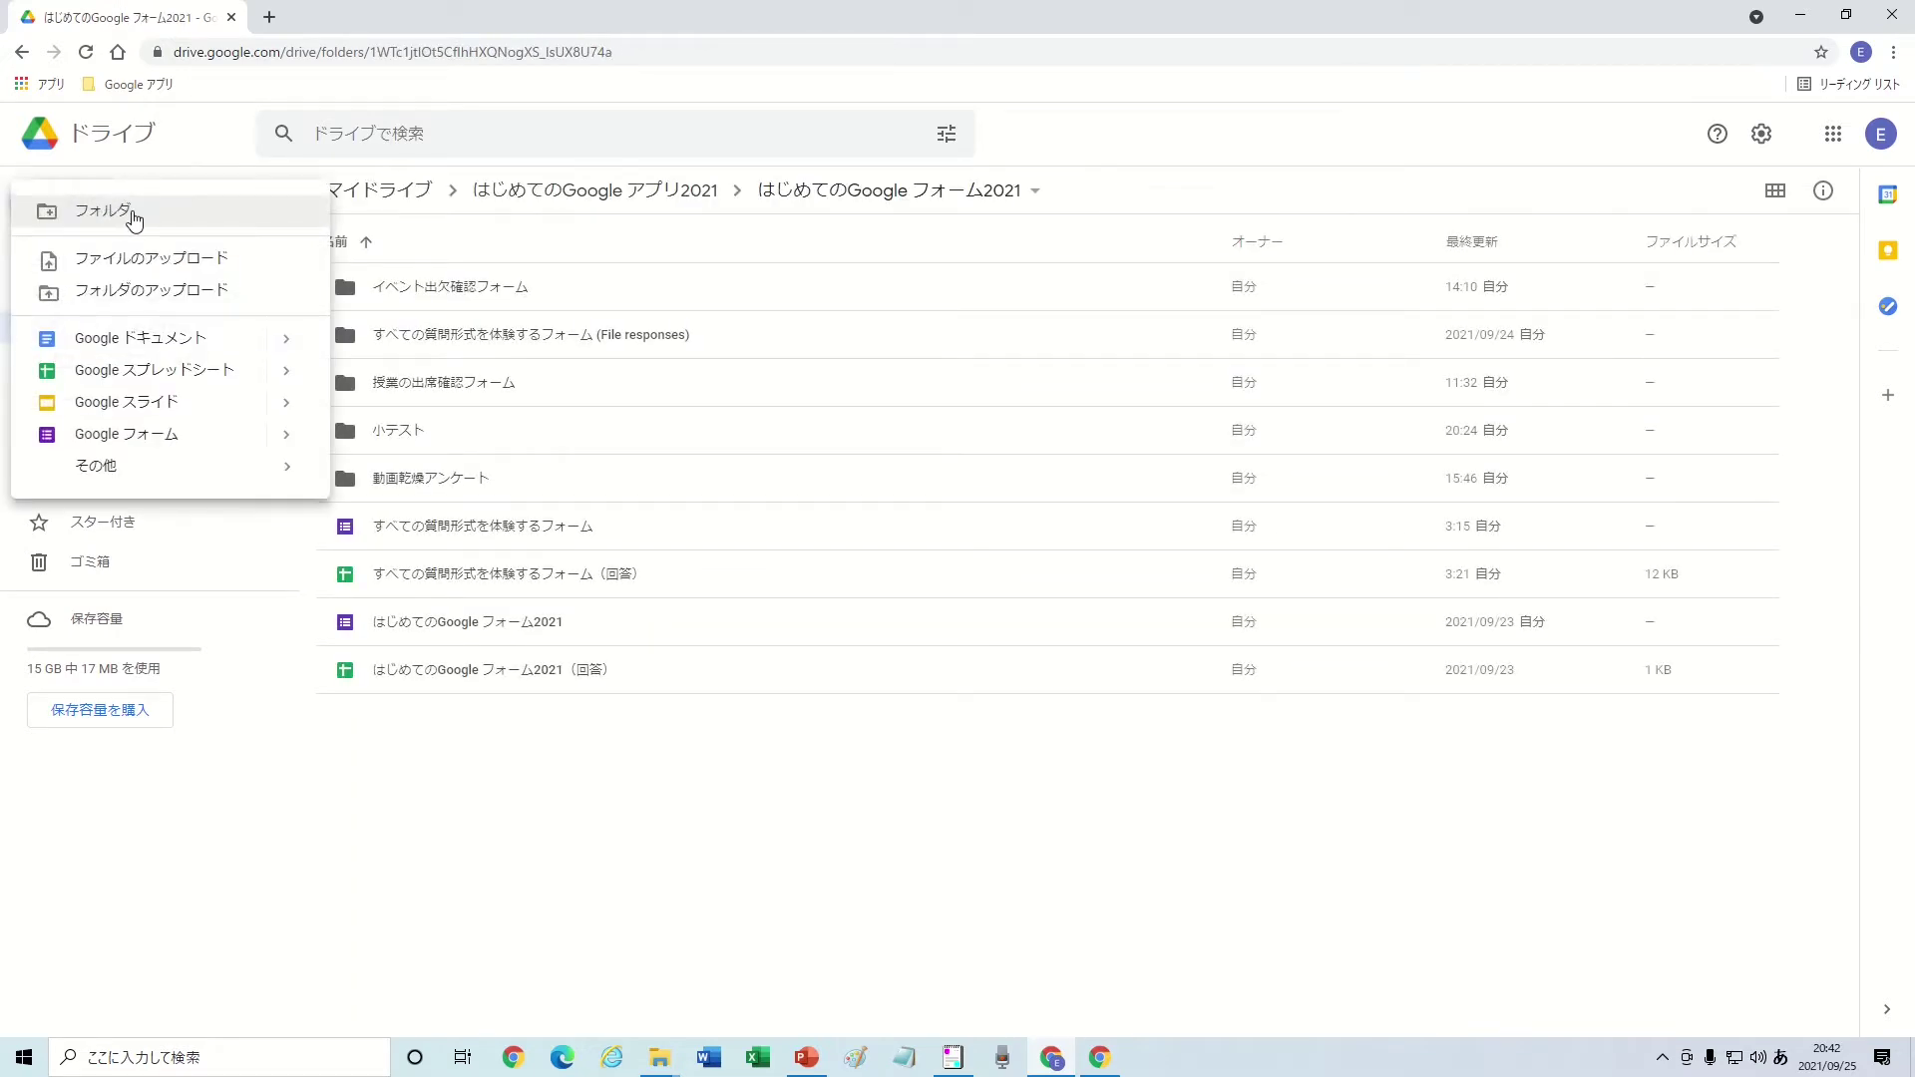
pyautogui.click(172, 217)
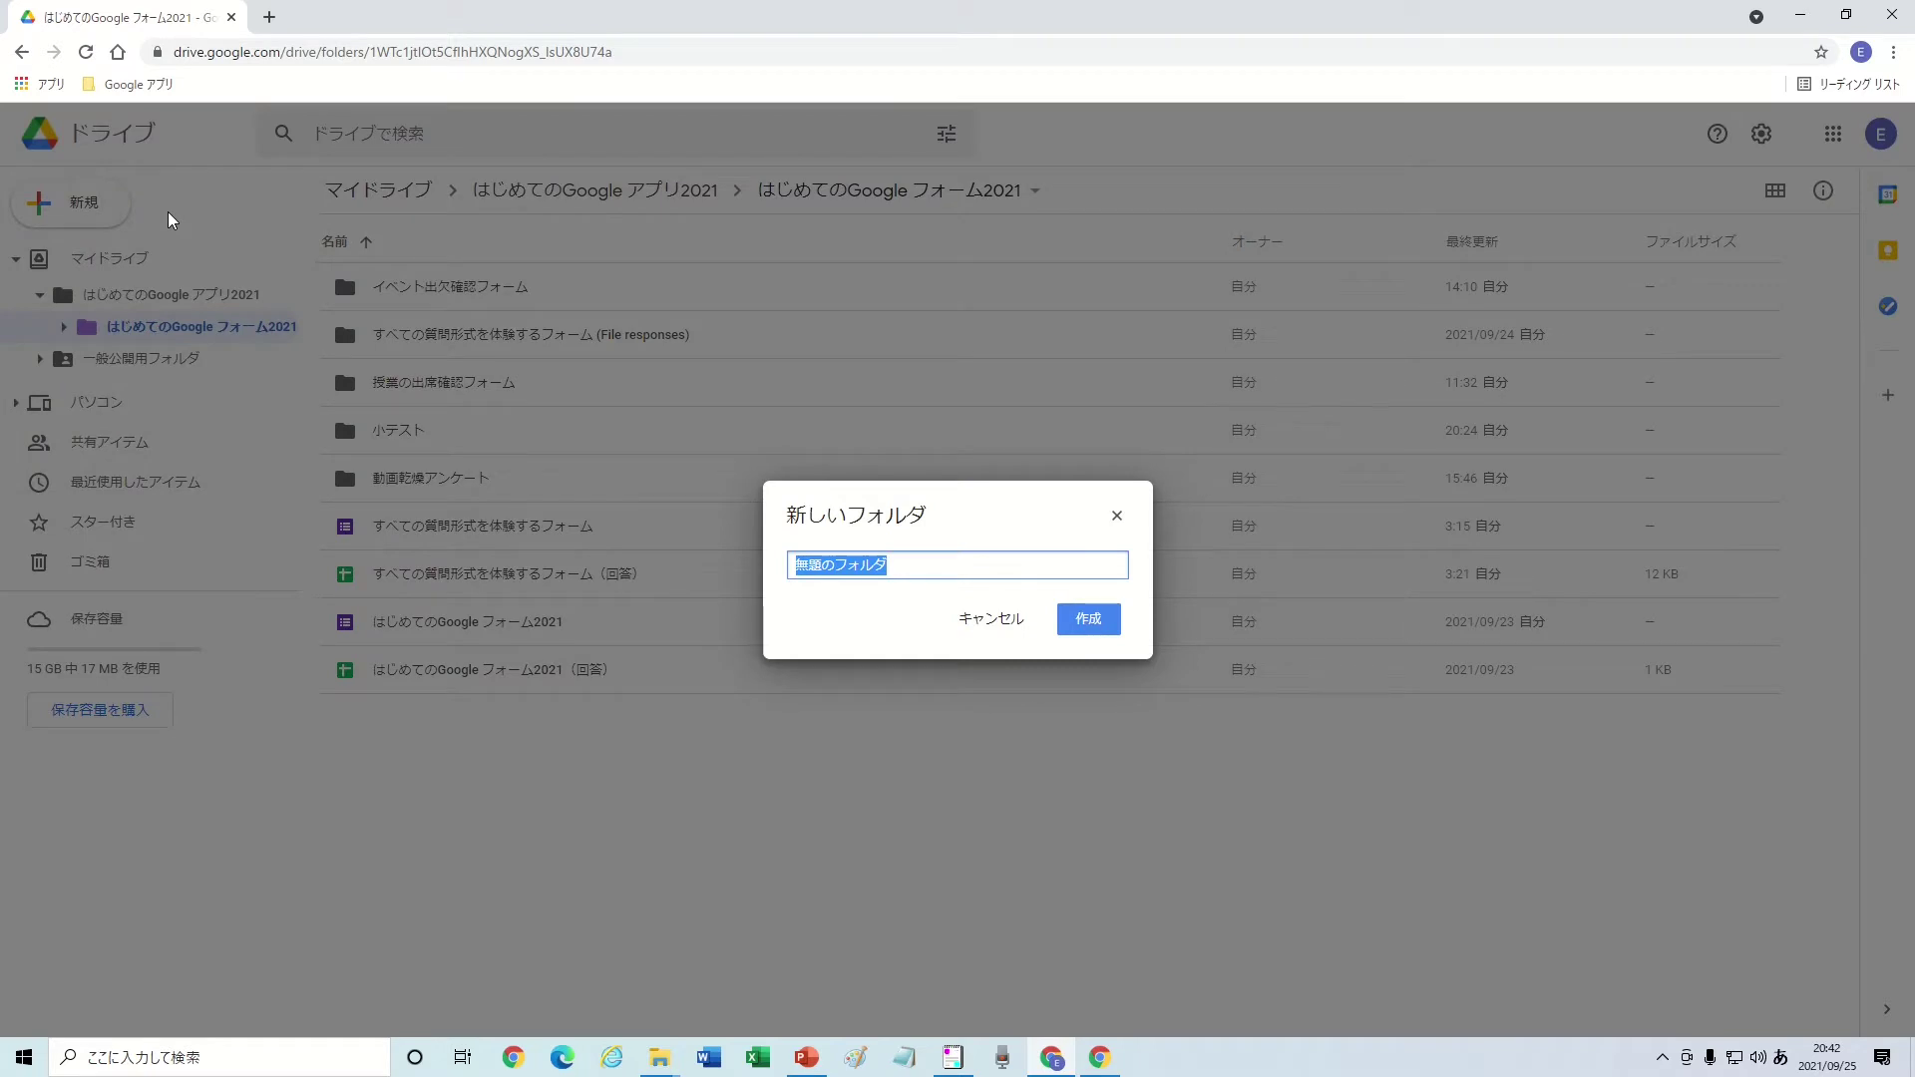
pyautogui.write('お問い合わせ')
pyautogui.press('Return')
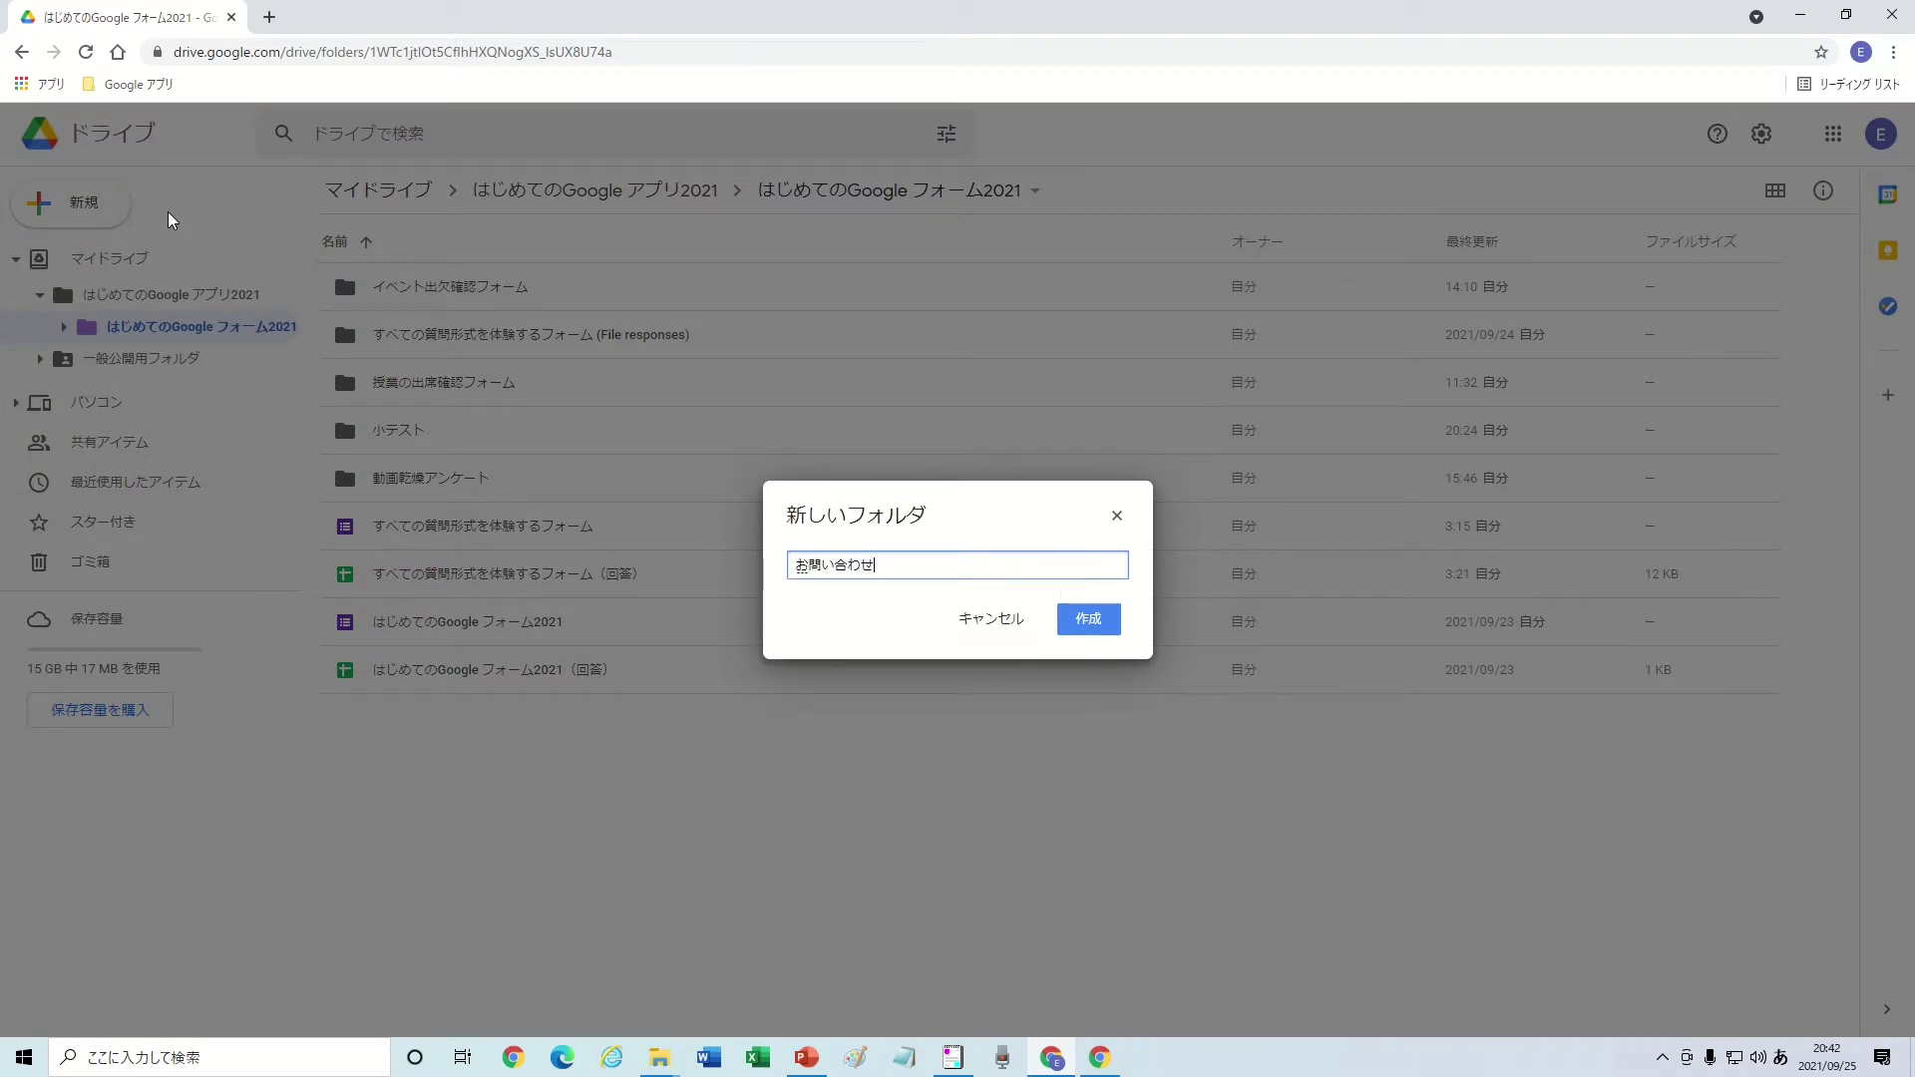
pyautogui.write('フォーmう')
pyautogui.press('BackSpace')
pyautogui.press('BackSpace')
pyautogui.press('BackSpace')
pyautogui.press('BackSpace')
pyautogui.press('BackSpace')
pyautogui.write('ふぉーmu')
pyautogui.press('space')
pyautogui.press('Return')
pyautogui.press('Return')
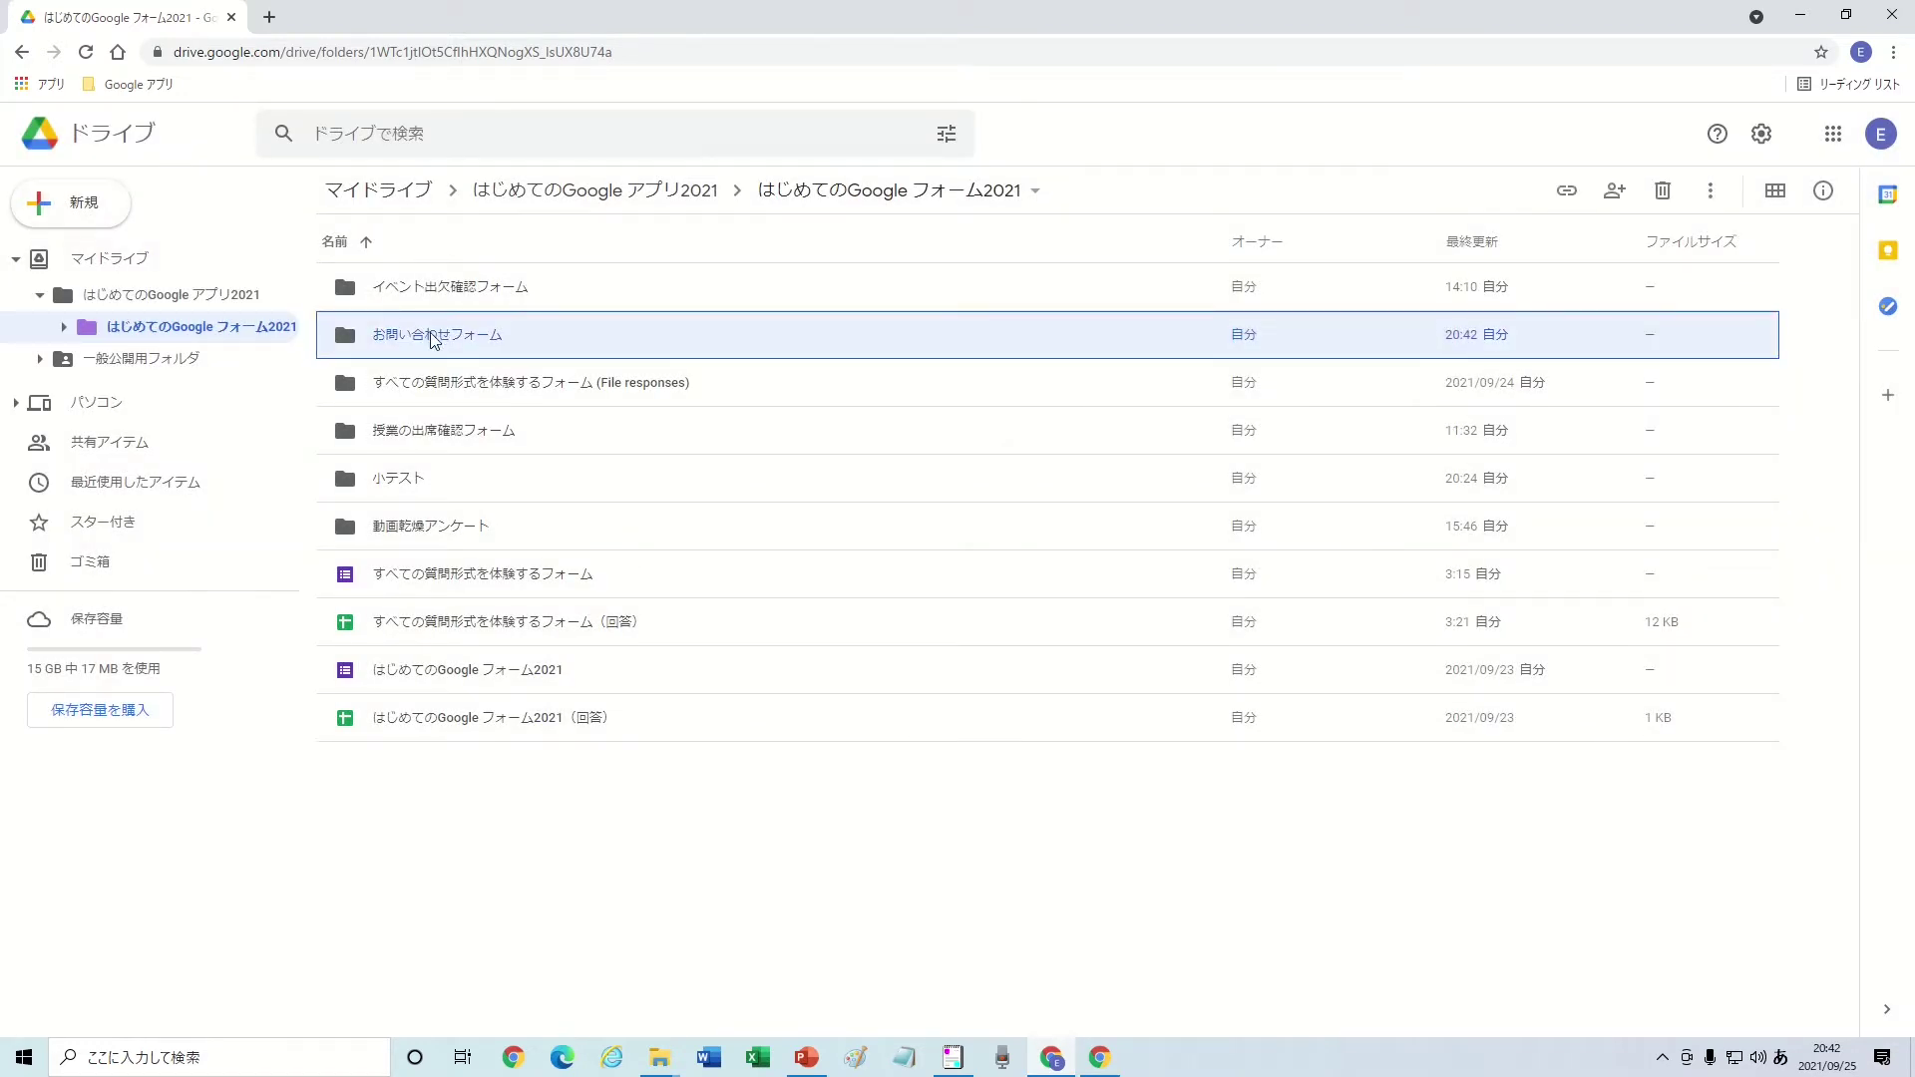
# Step: Open the お問い合わせフォーム folder and create a new Google form in it
pyautogui.doubleClick(431, 338)
pyautogui.click(91, 196)
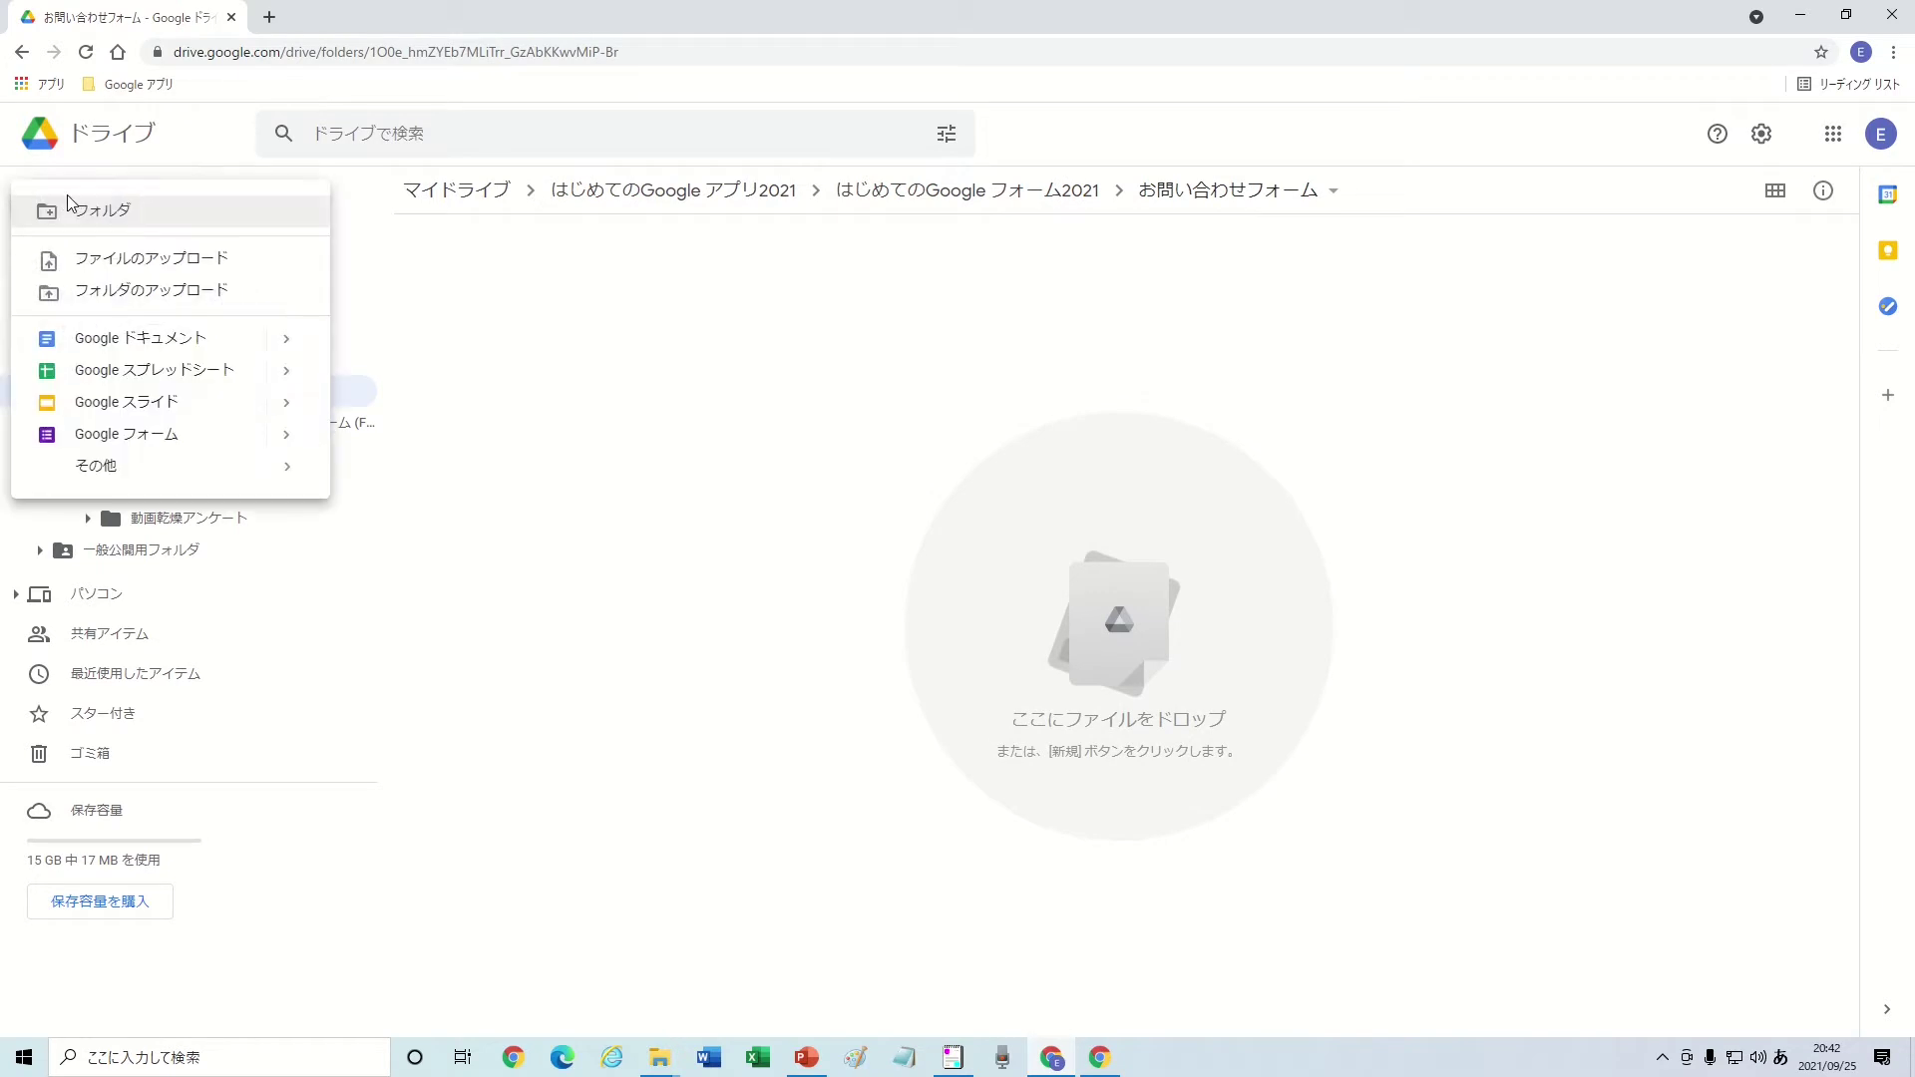
pyautogui.click(157, 442)
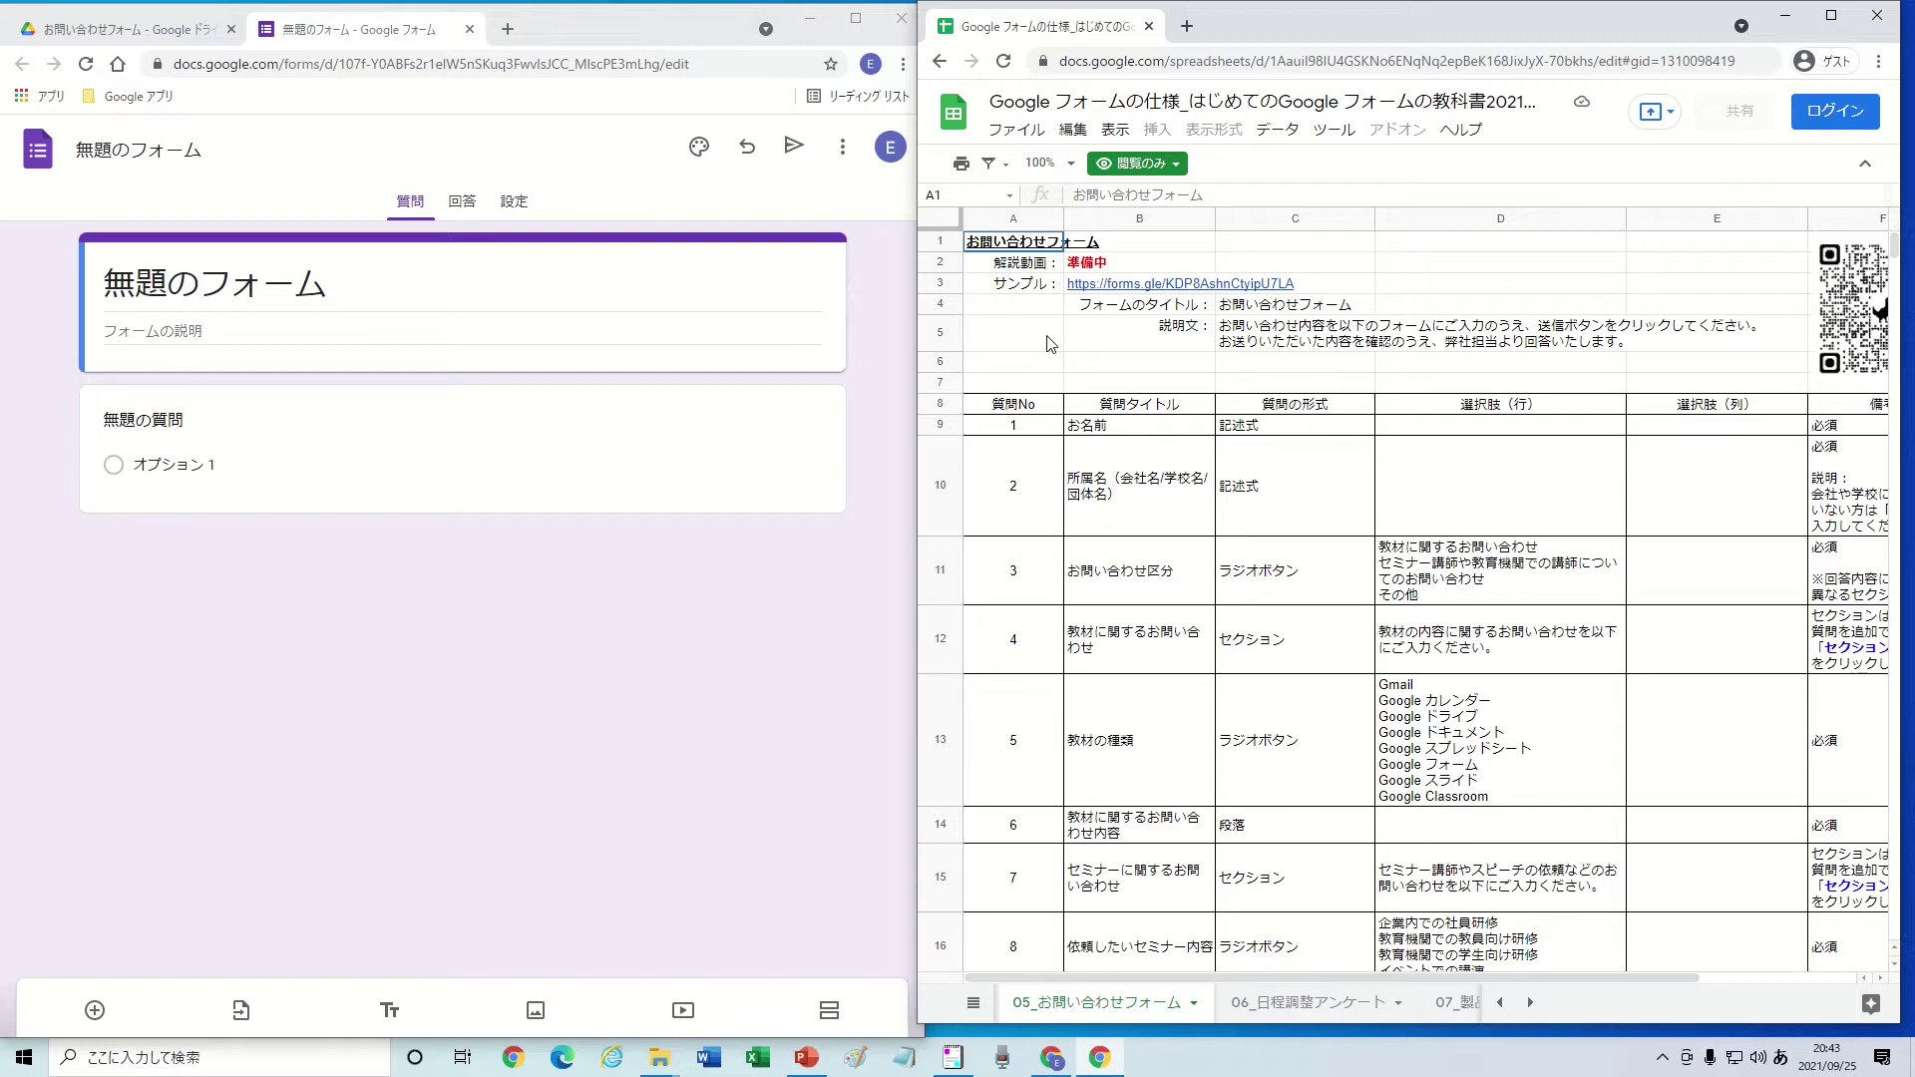
# Step: Title the form and its file お問い合わせフォーム, copied from cell C4
pyautogui.click(464, 304)
pyautogui.hotkey('ctrl', 'a')
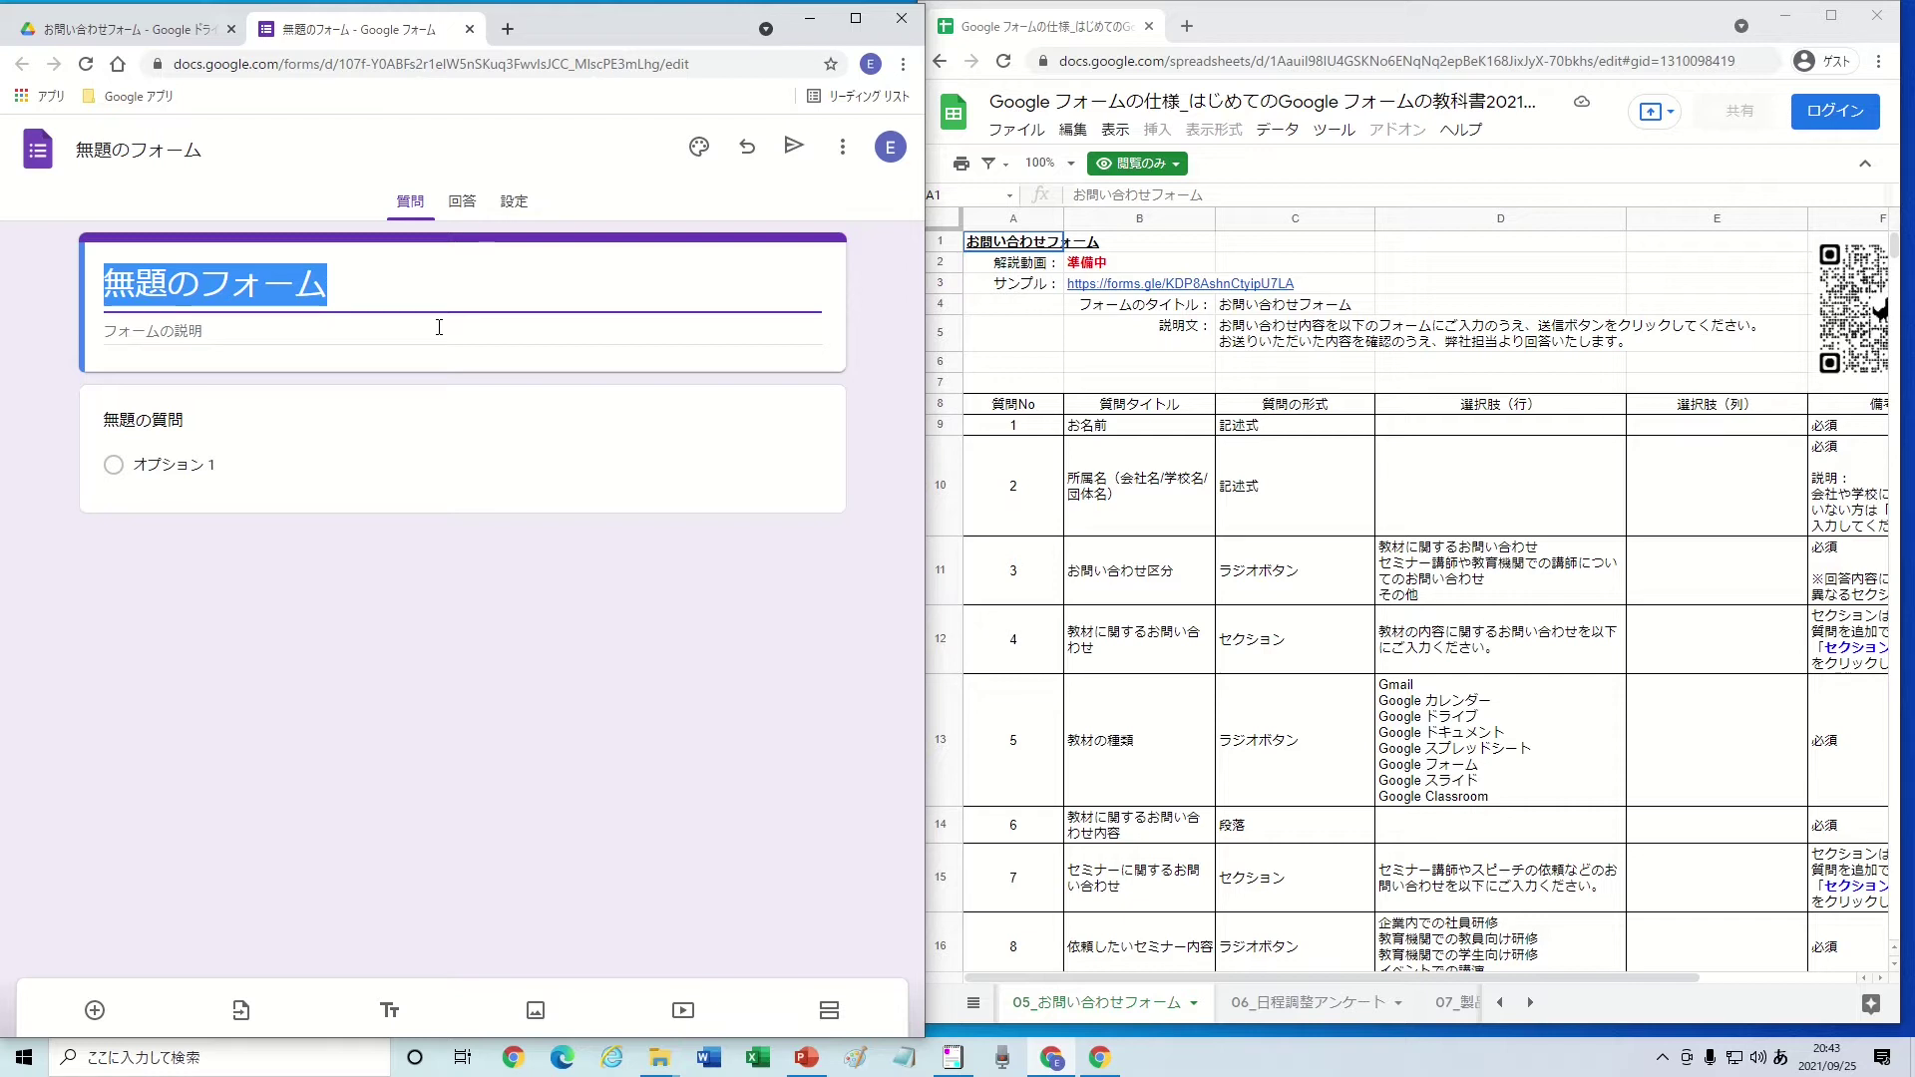
pyautogui.click(1297, 308)
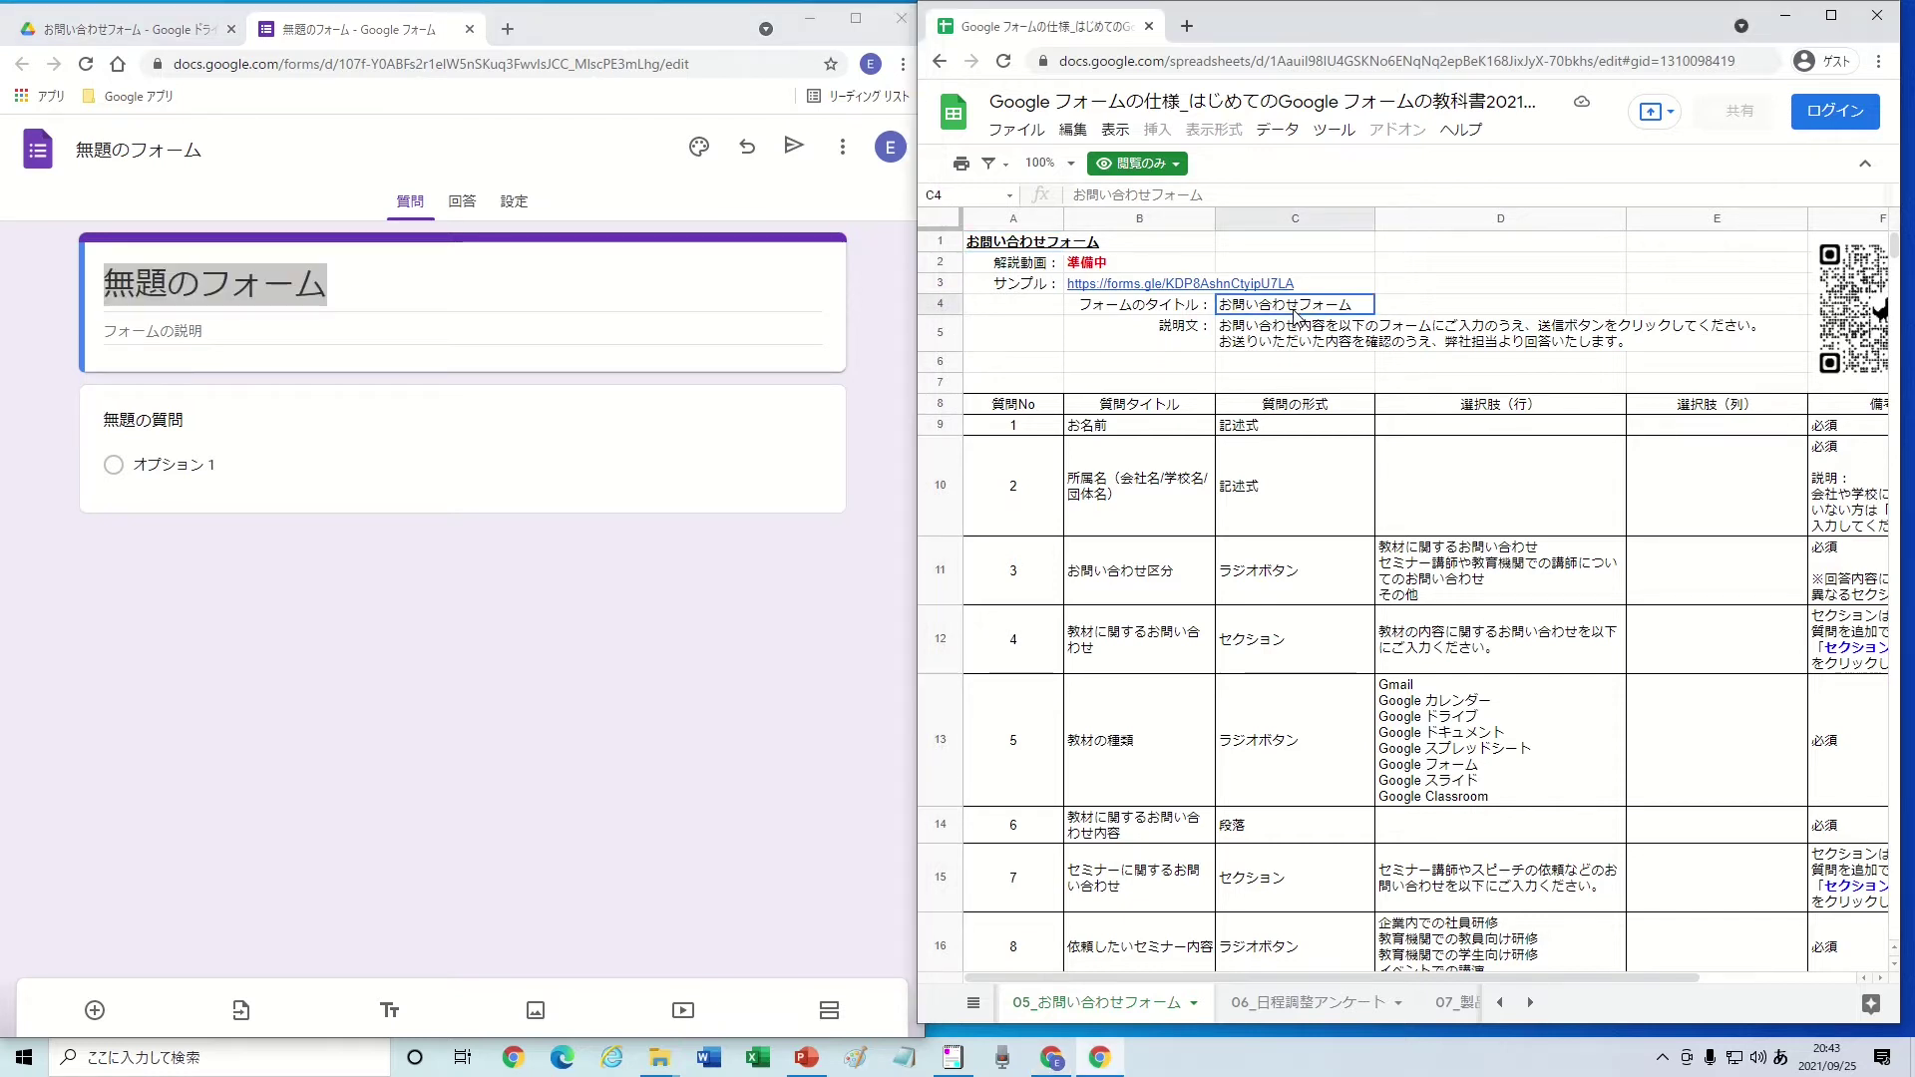
pyautogui.rightClick(259, 294)
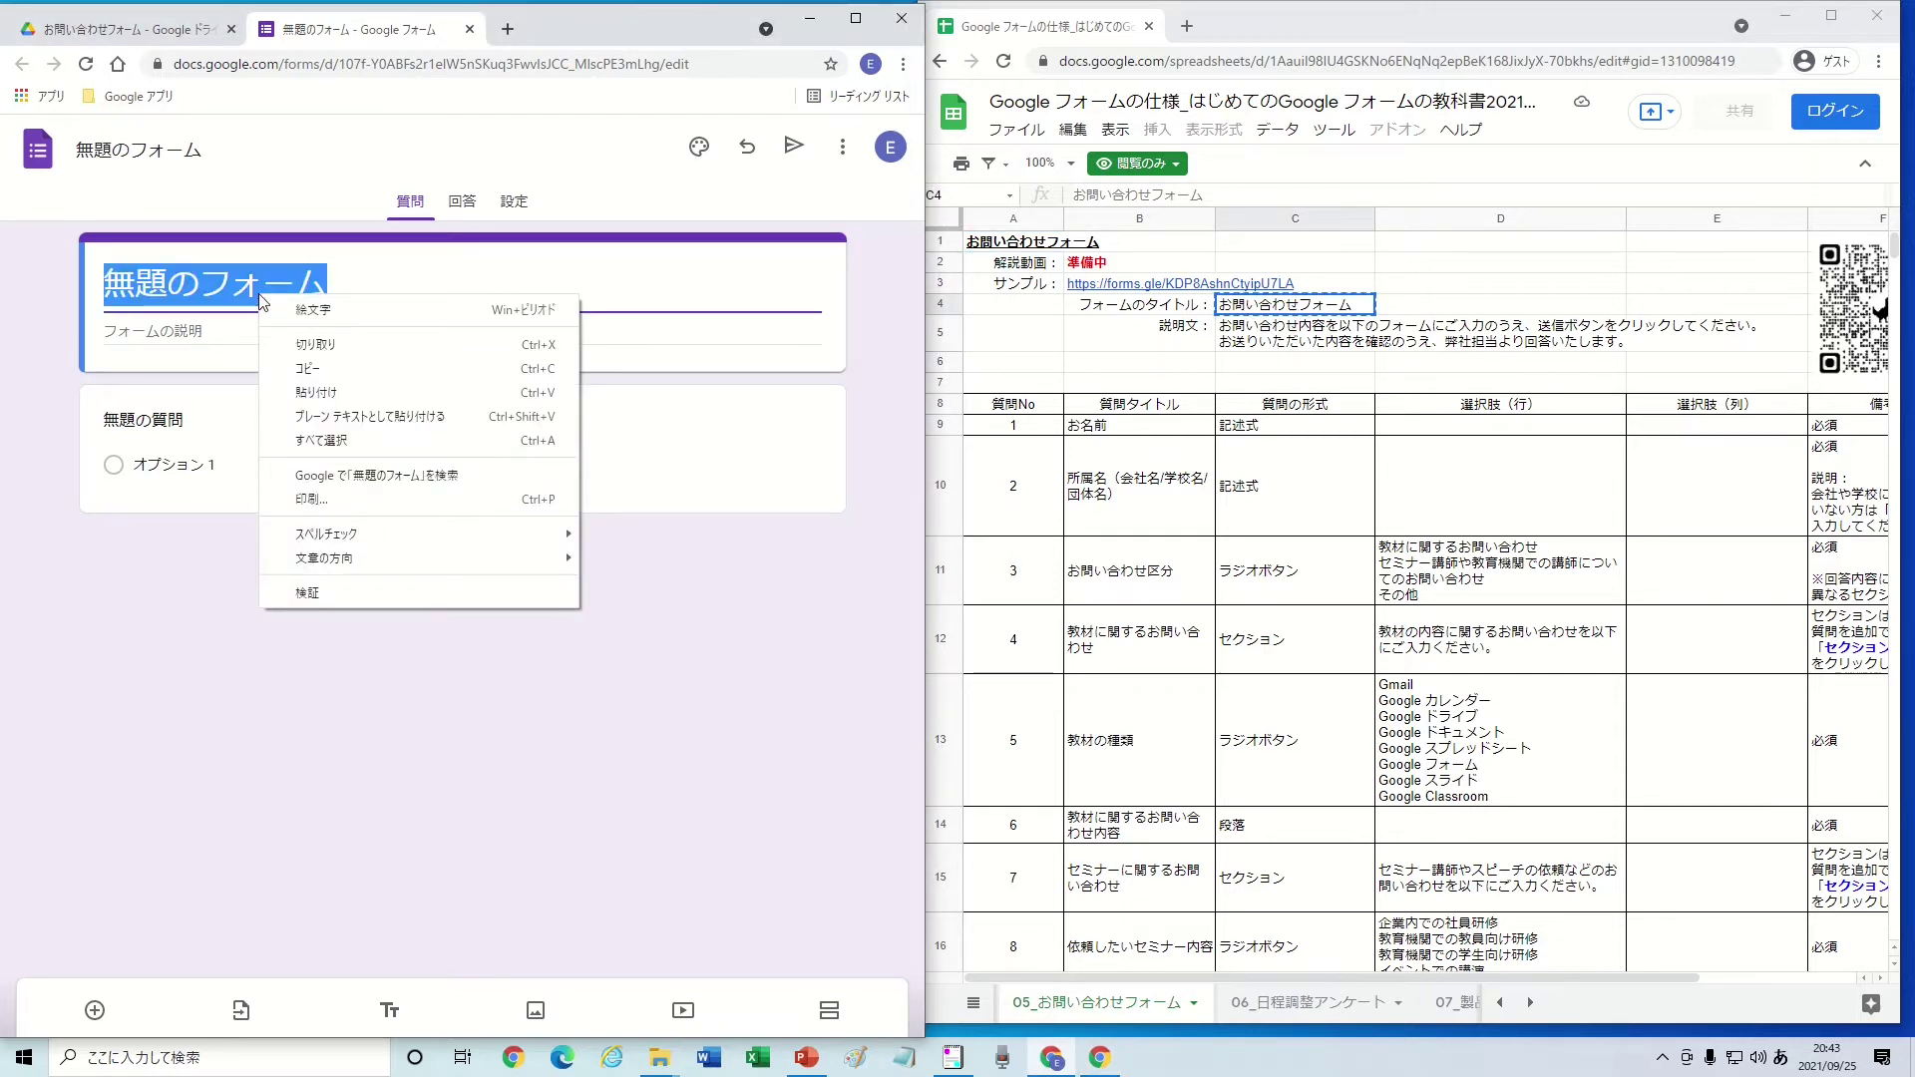
pyautogui.click(332, 397)
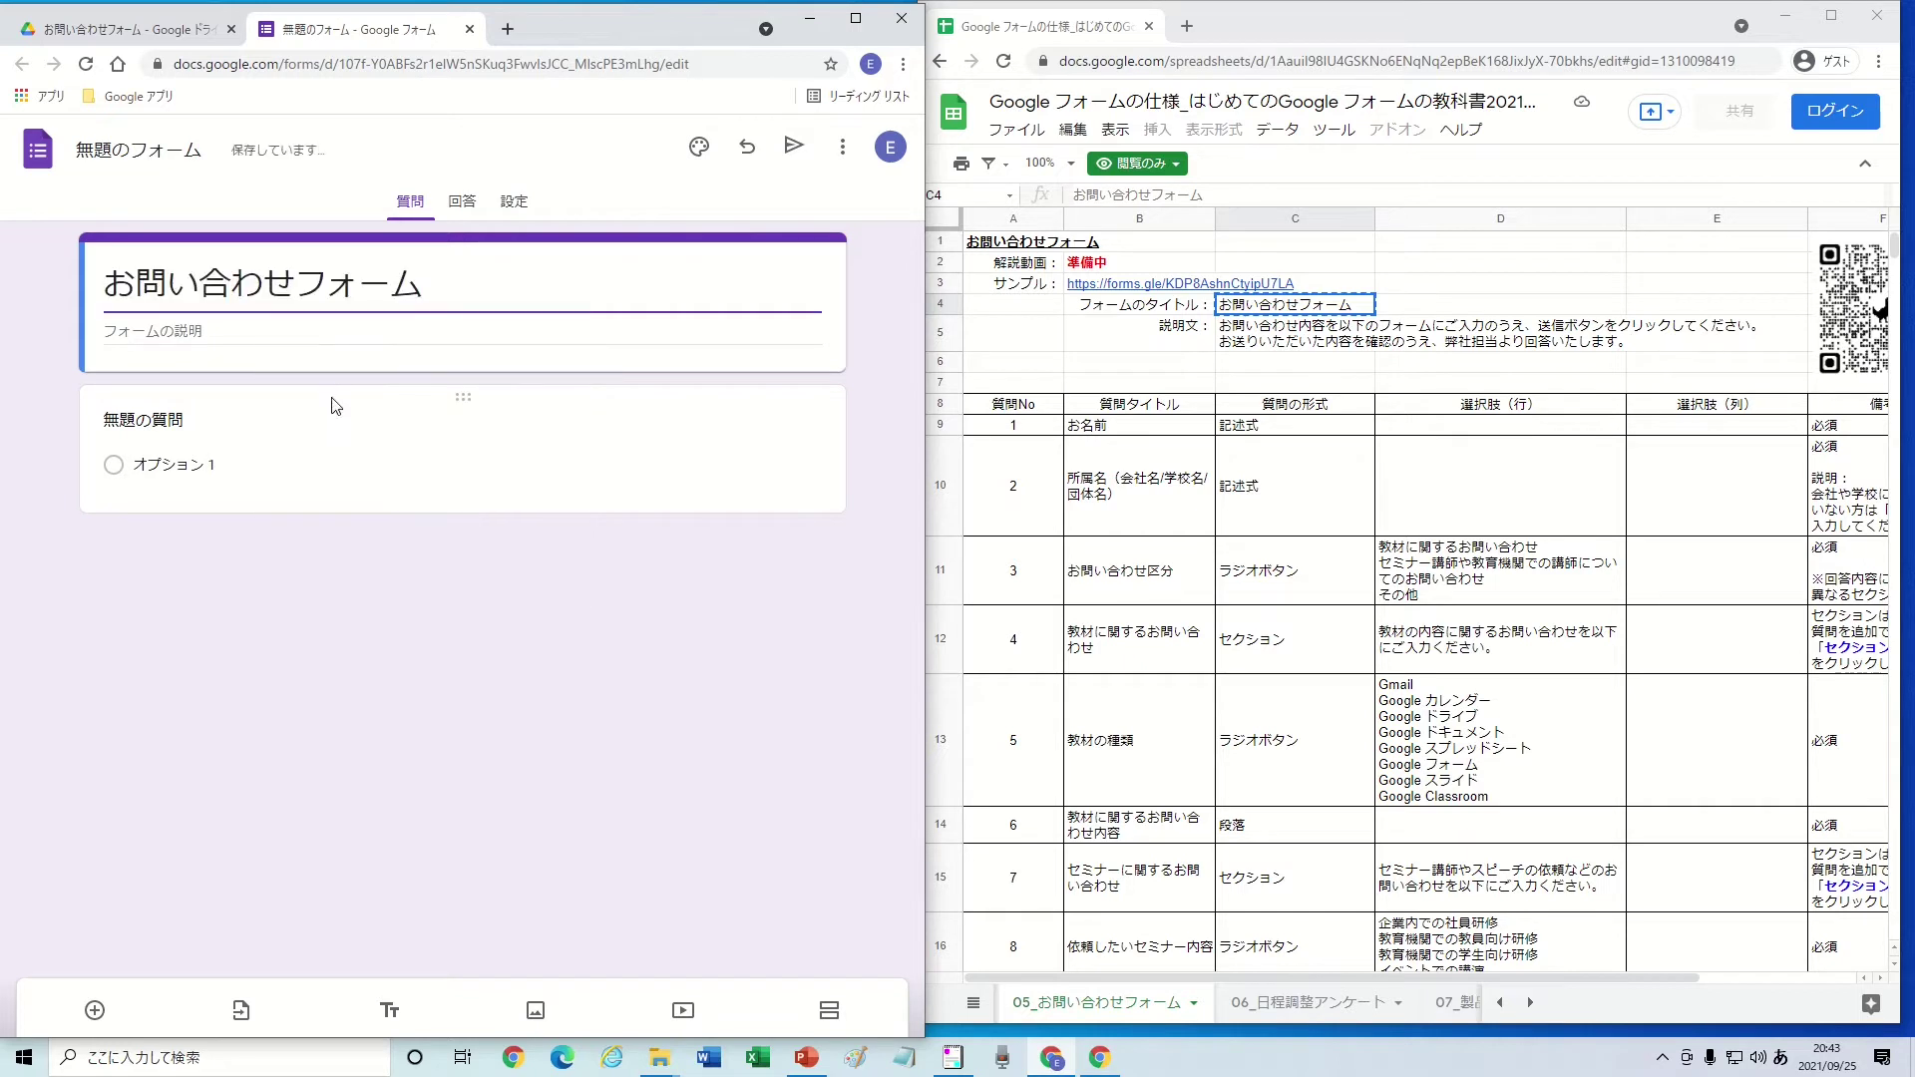
pyautogui.click(202, 151)
pyautogui.click(263, 153)
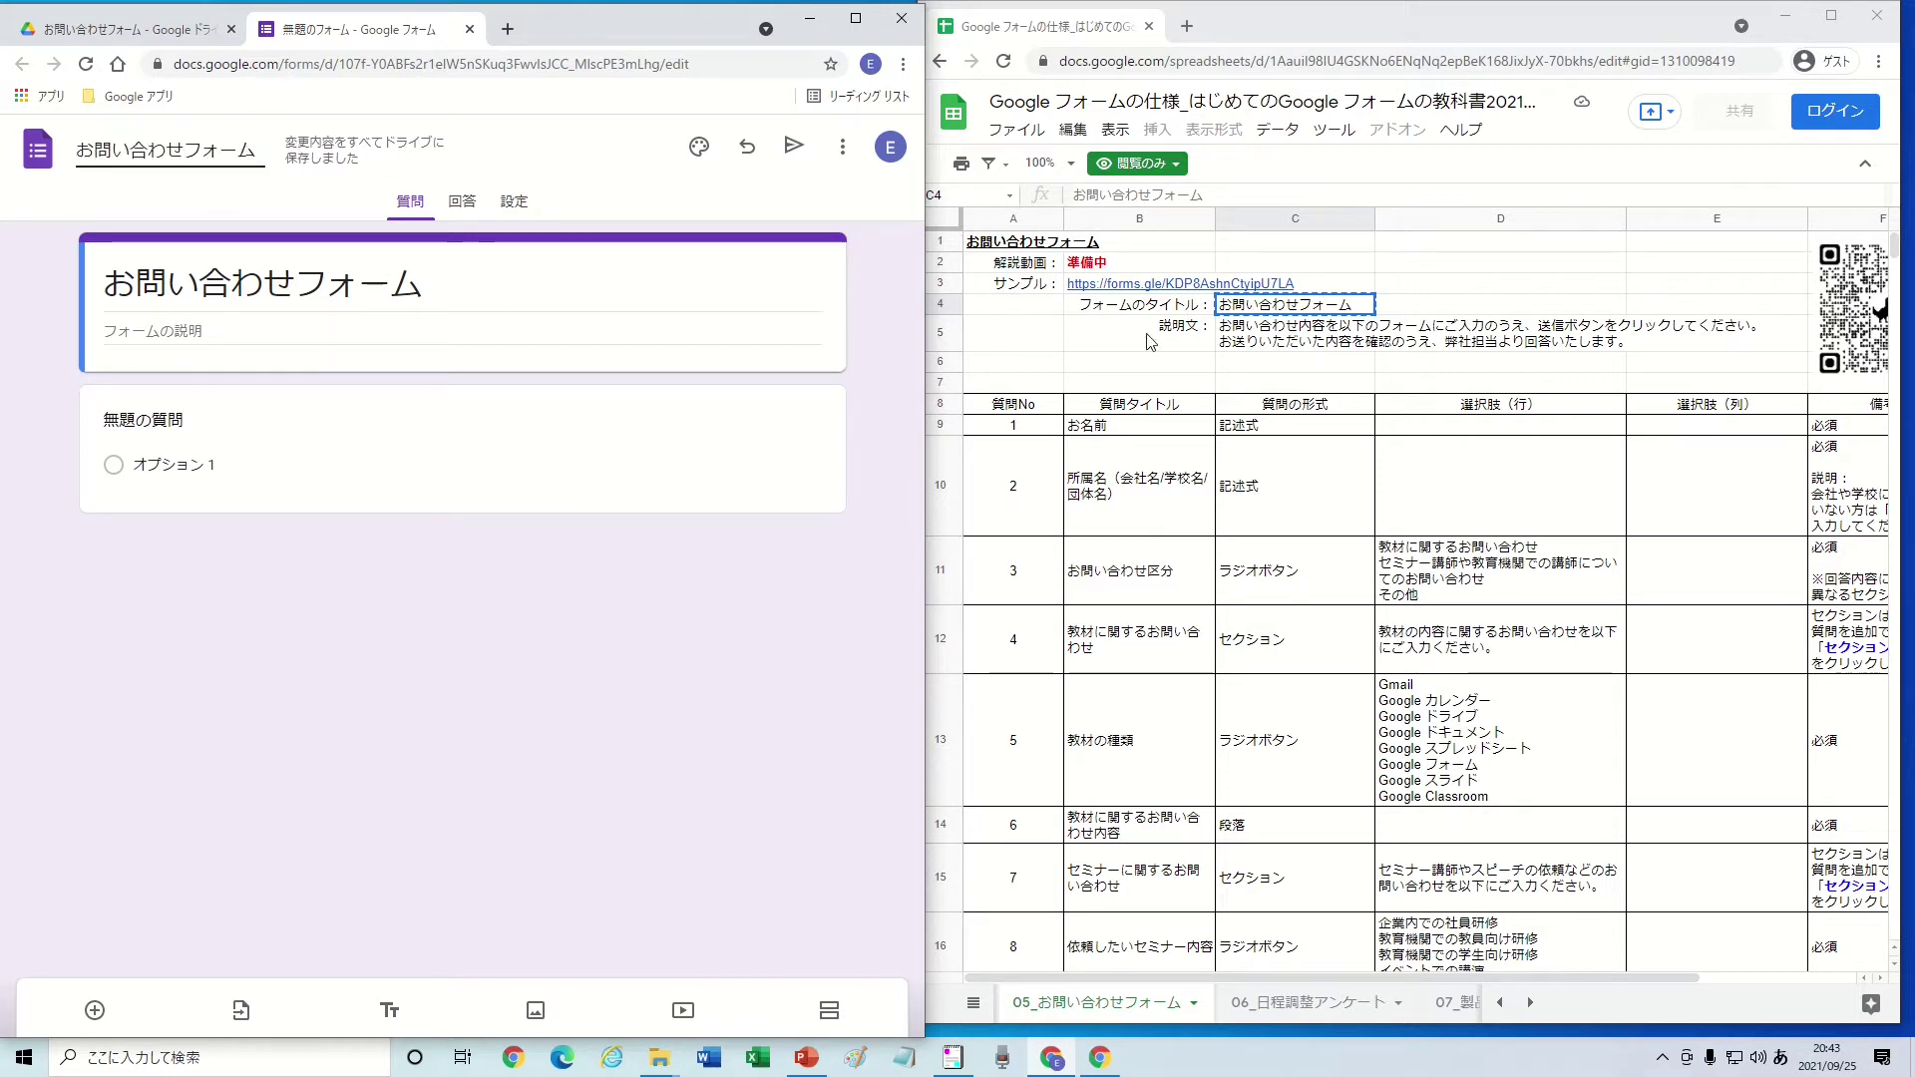
# Step: Paste the cell C5 description into the form and remove its quotation marks
pyautogui.click(1297, 345)
pyautogui.hotkey('ctrl', 'c')
pyautogui.click(451, 333)
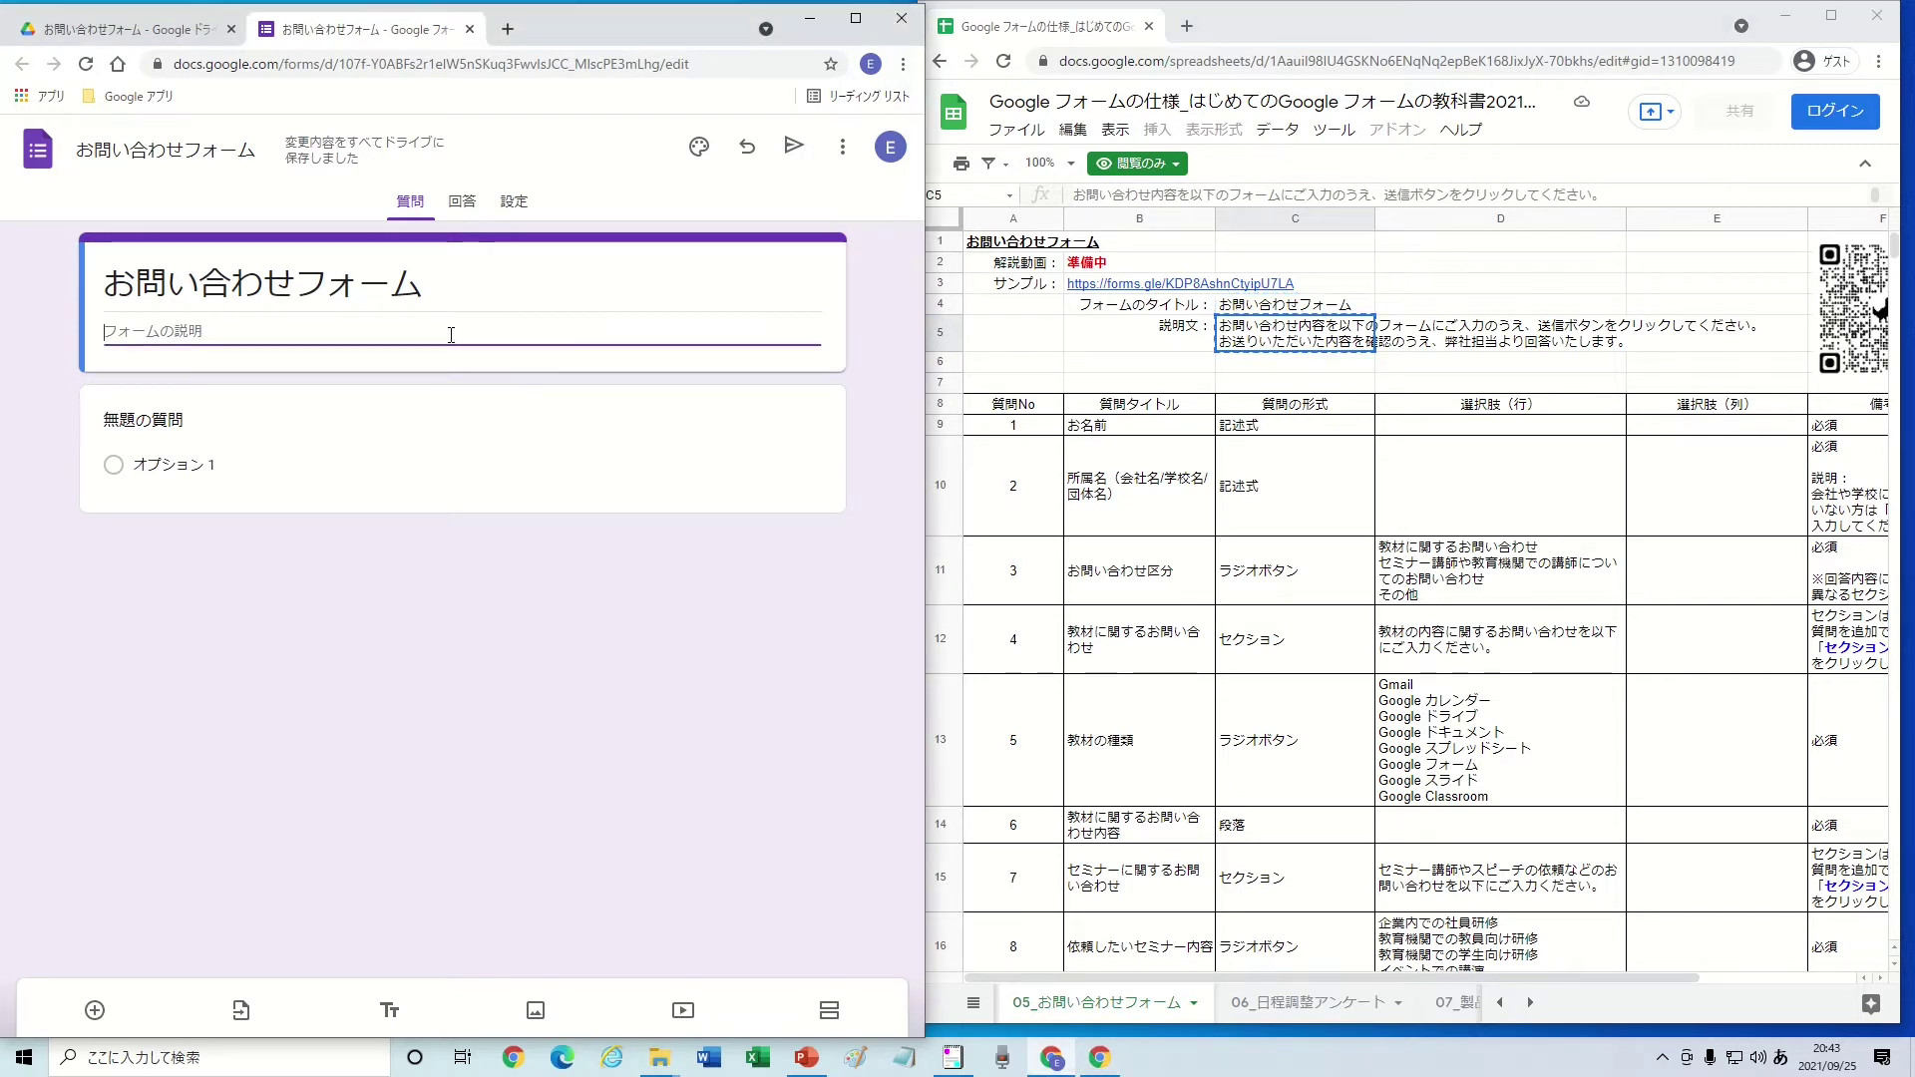
pyautogui.rightClick(208, 330)
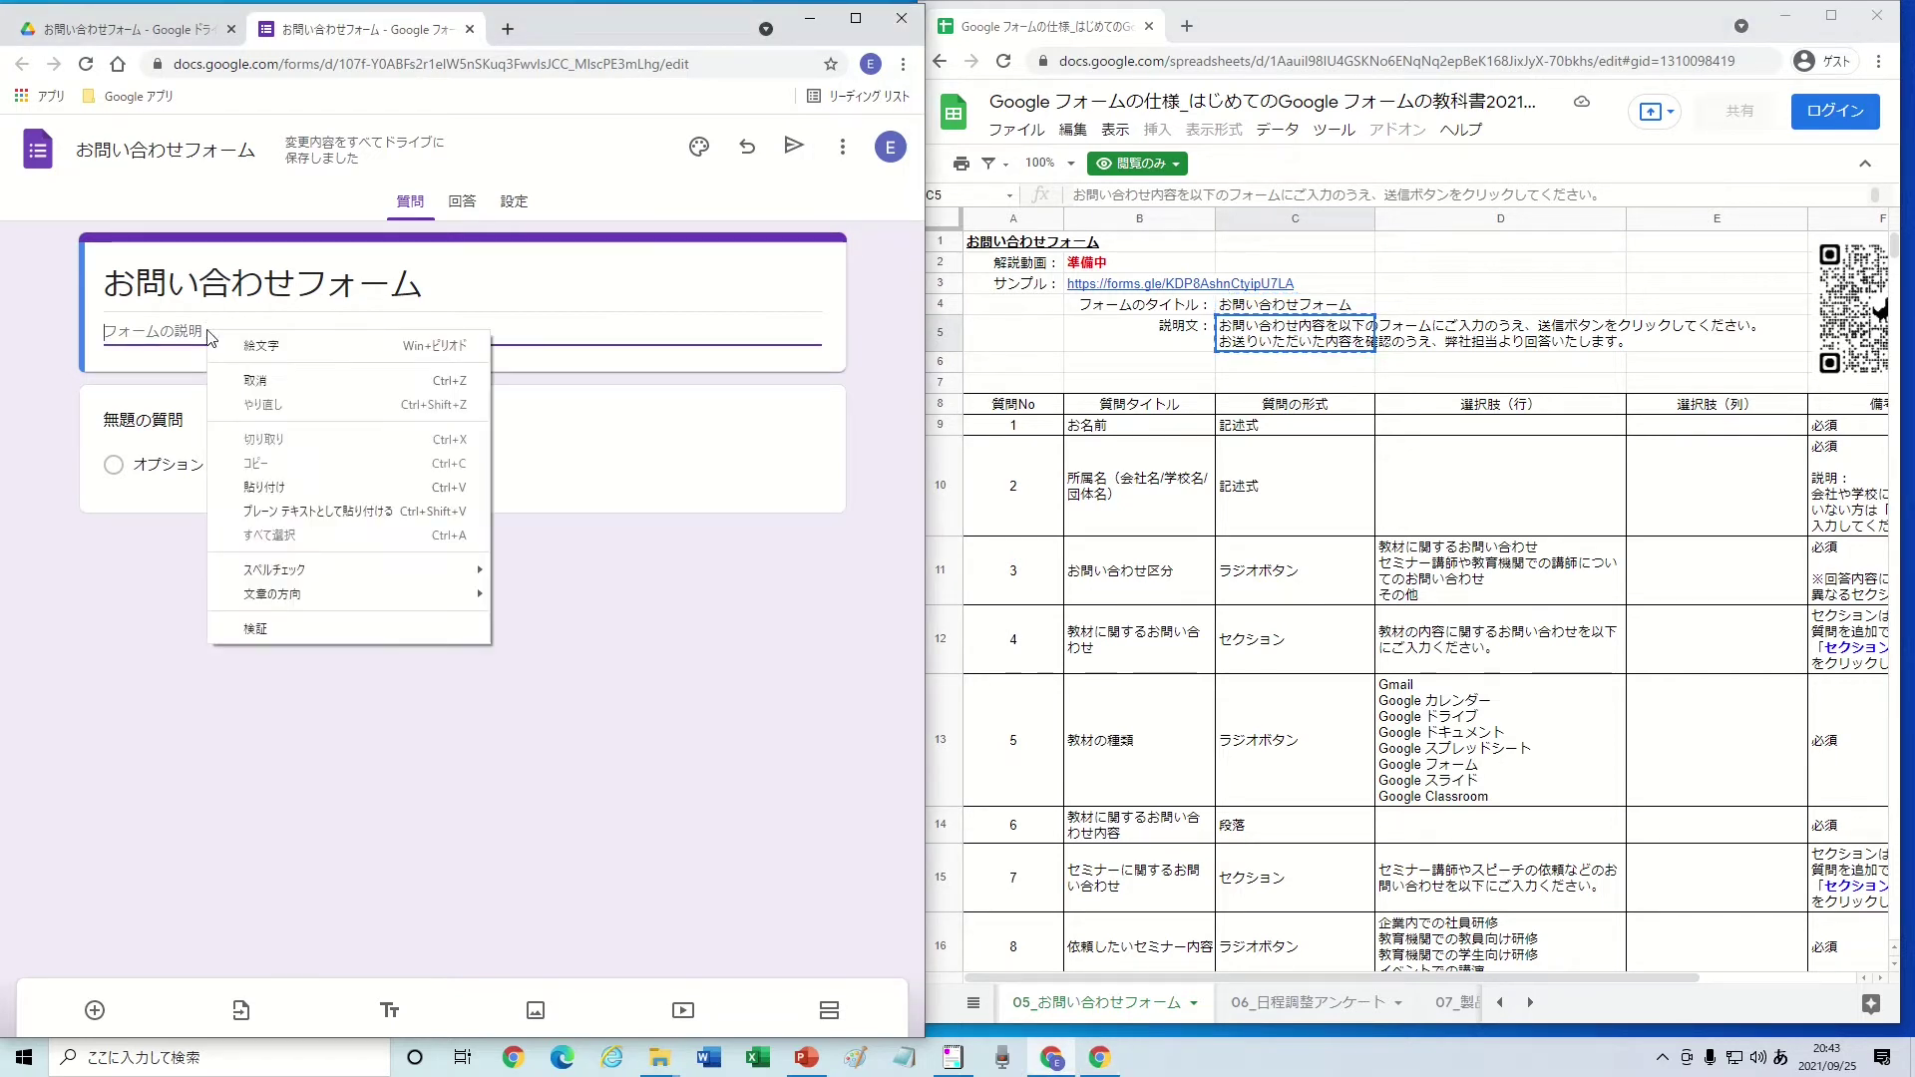
pyautogui.click(295, 489)
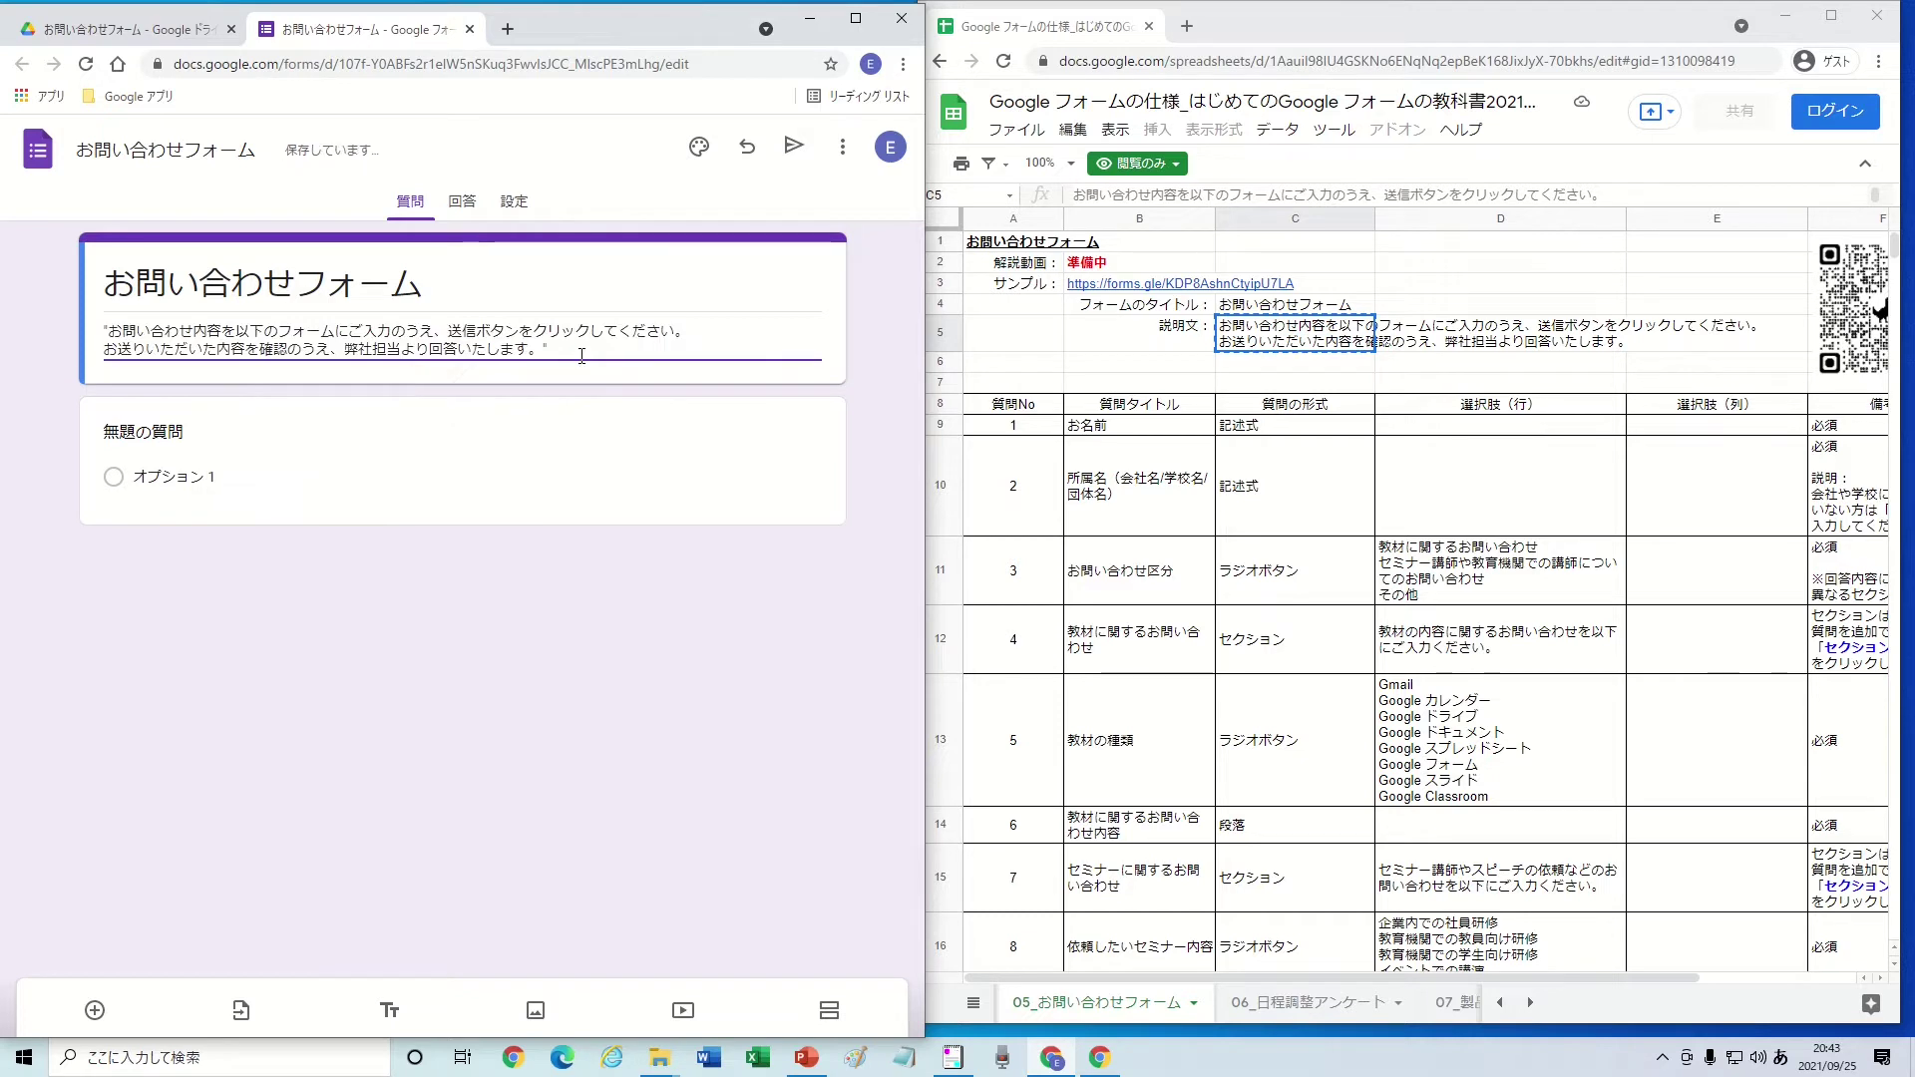
pyautogui.press('BackSpace')
pyautogui.hotkey('ctrl', 'Home')
pyautogui.press('Delete')
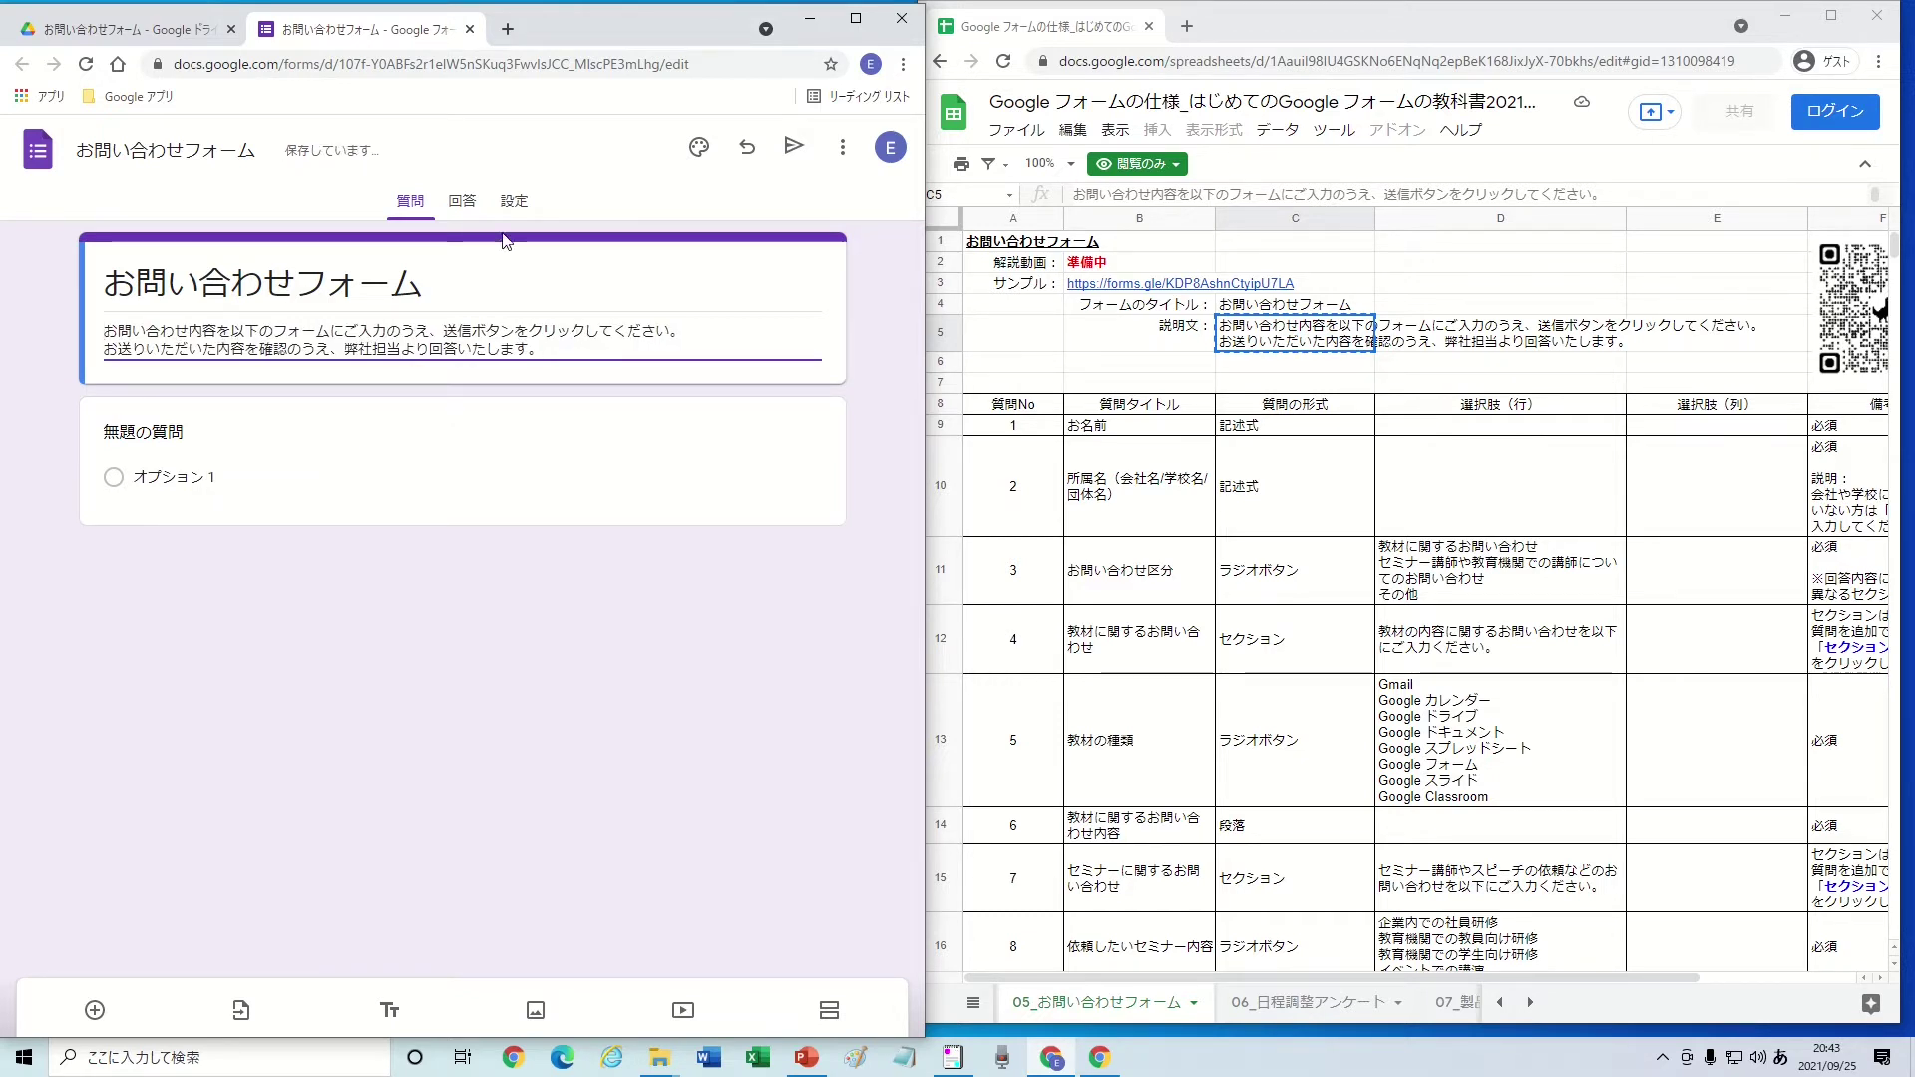
pyautogui.click(512, 204)
# Step: Turn on メールアドレスを収集する and set 回答のコピーを回答者に送信 to 常に表示
pyautogui.click(783, 478)
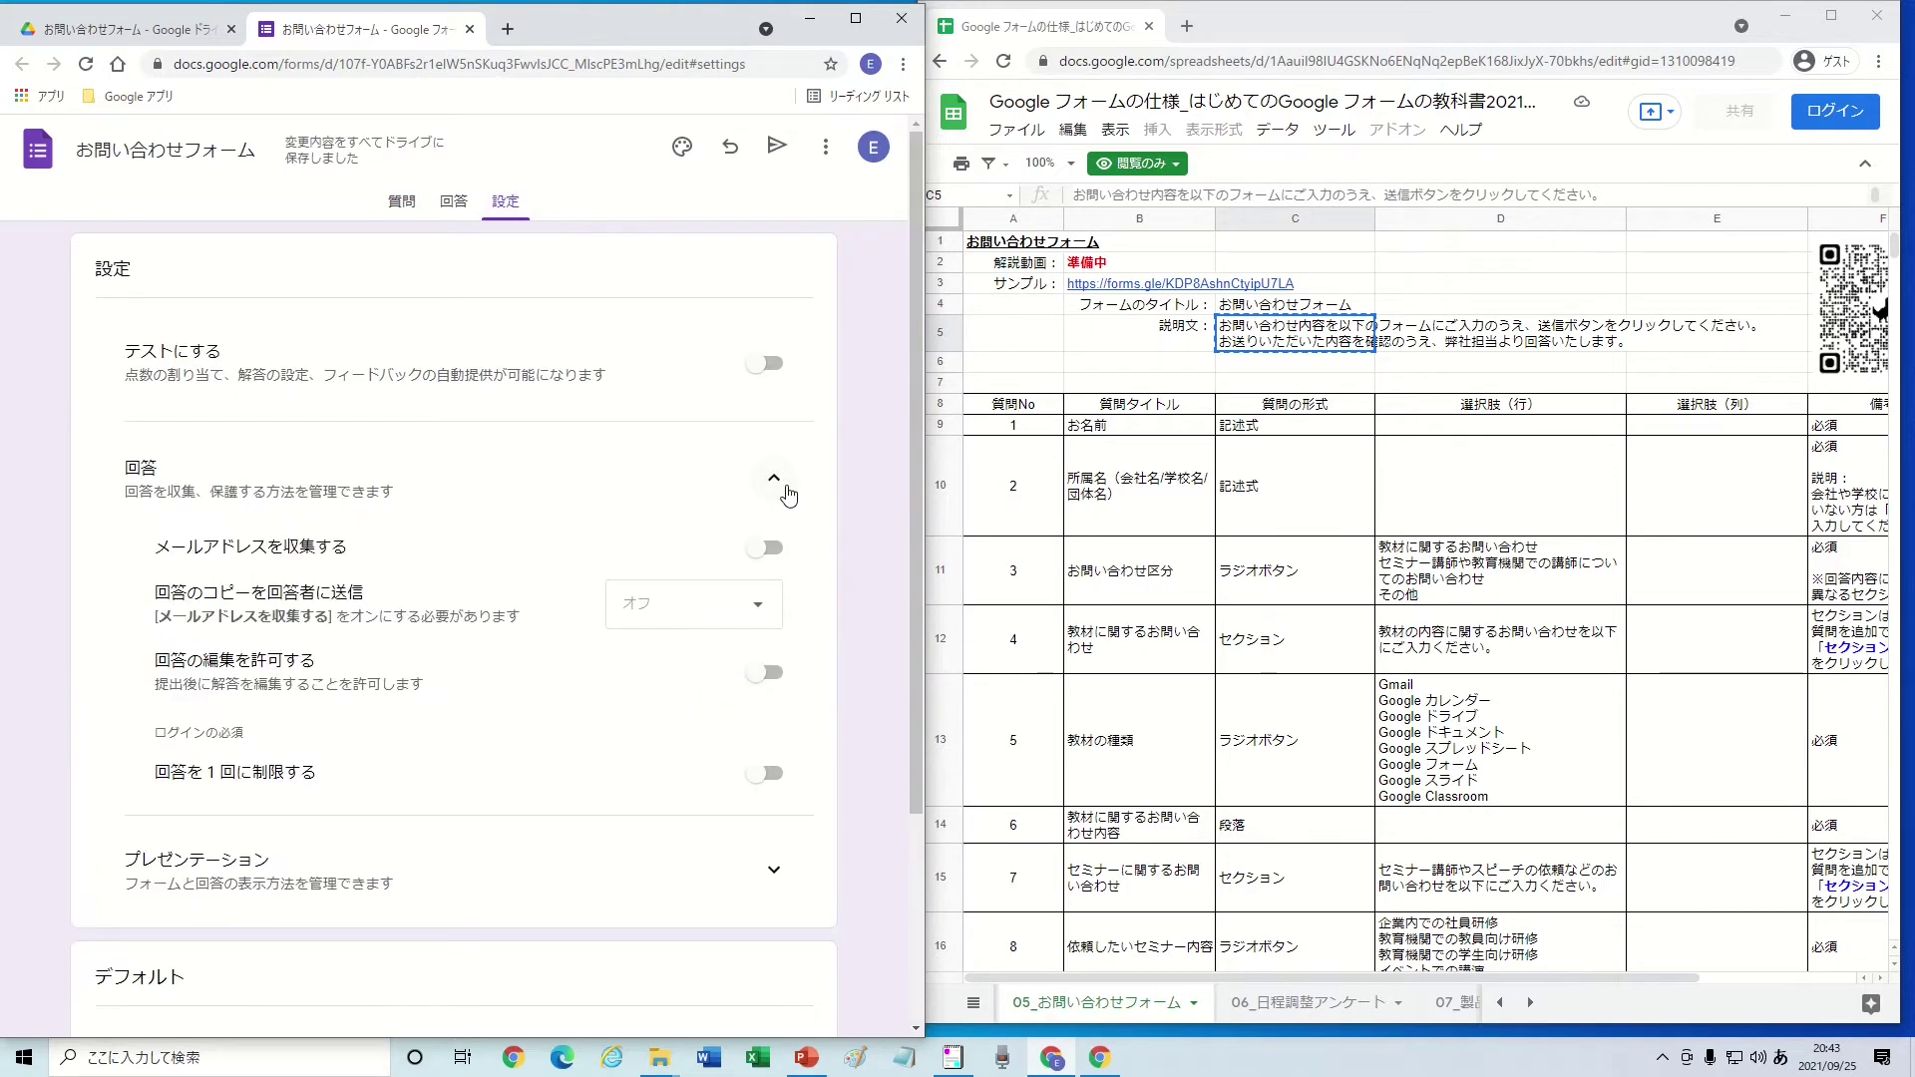
pyautogui.click(768, 547)
pyautogui.click(750, 603)
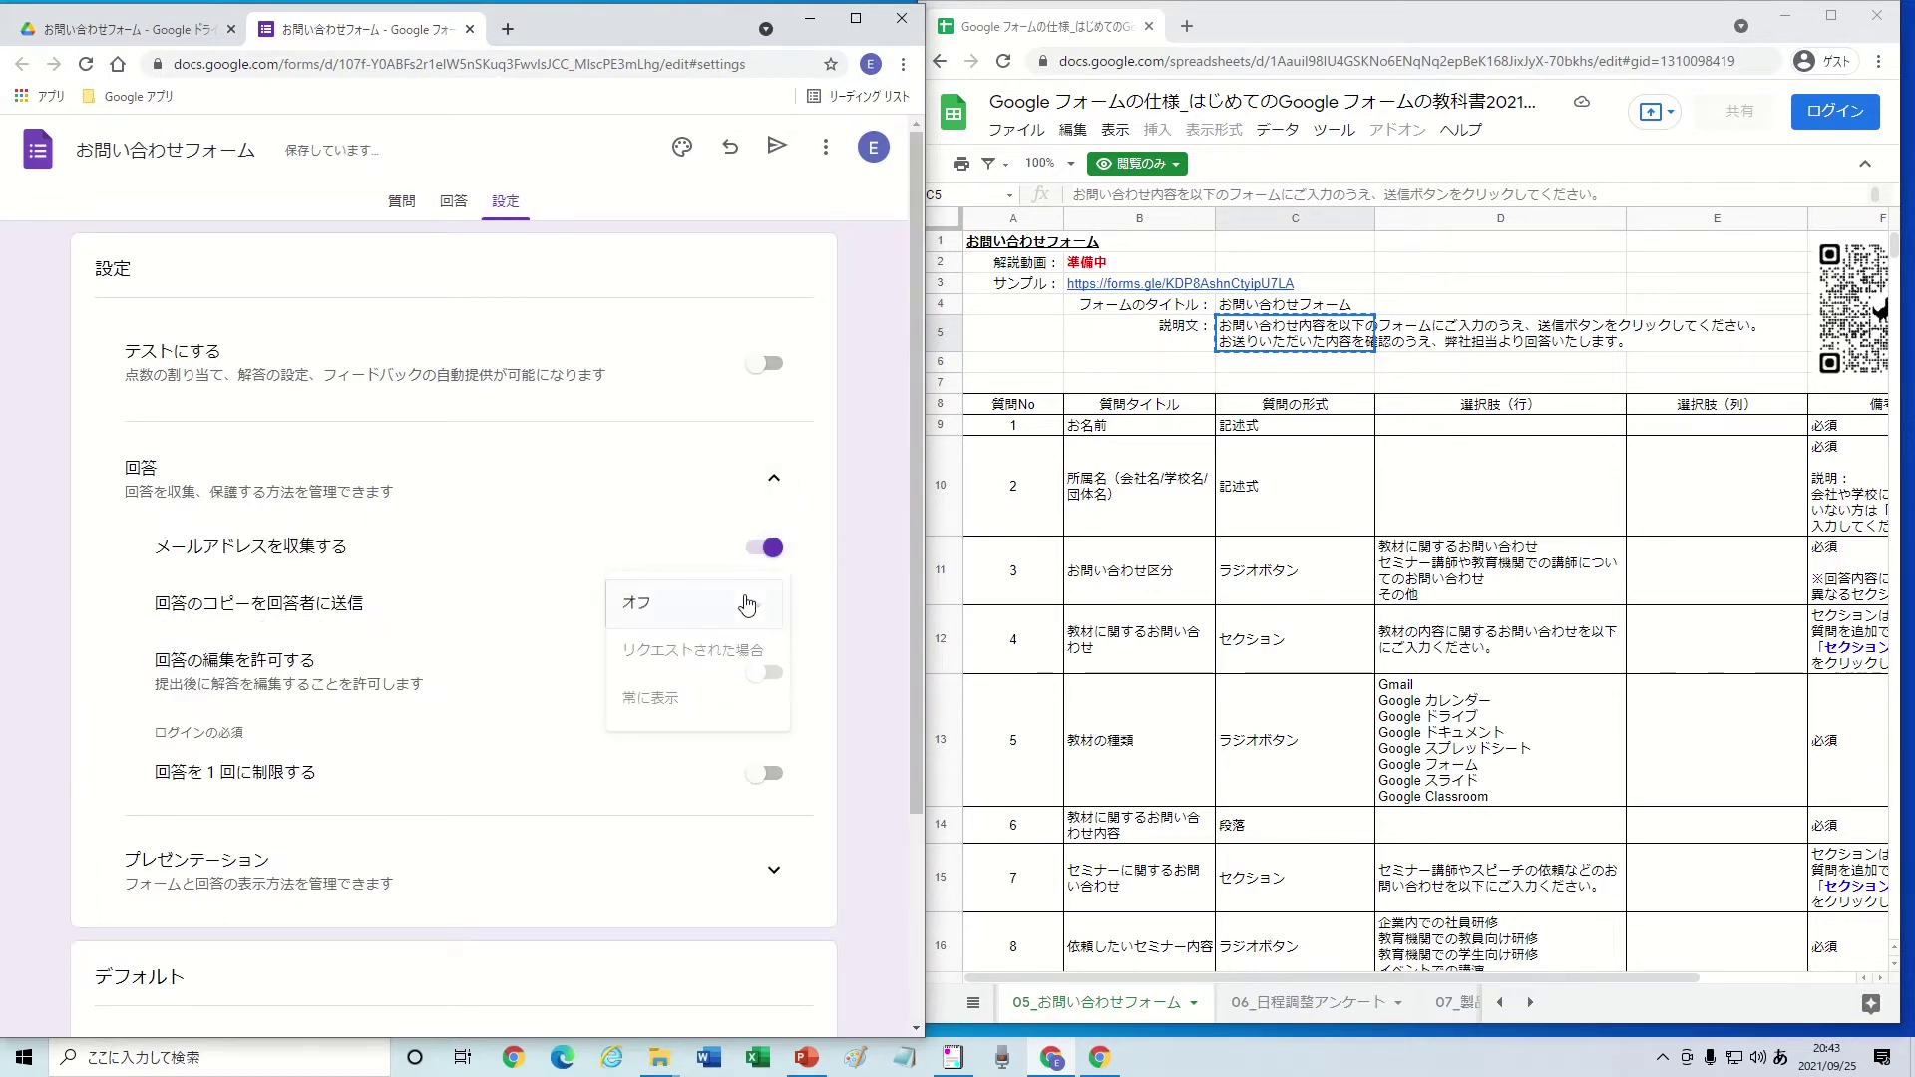
pyautogui.click(733, 697)
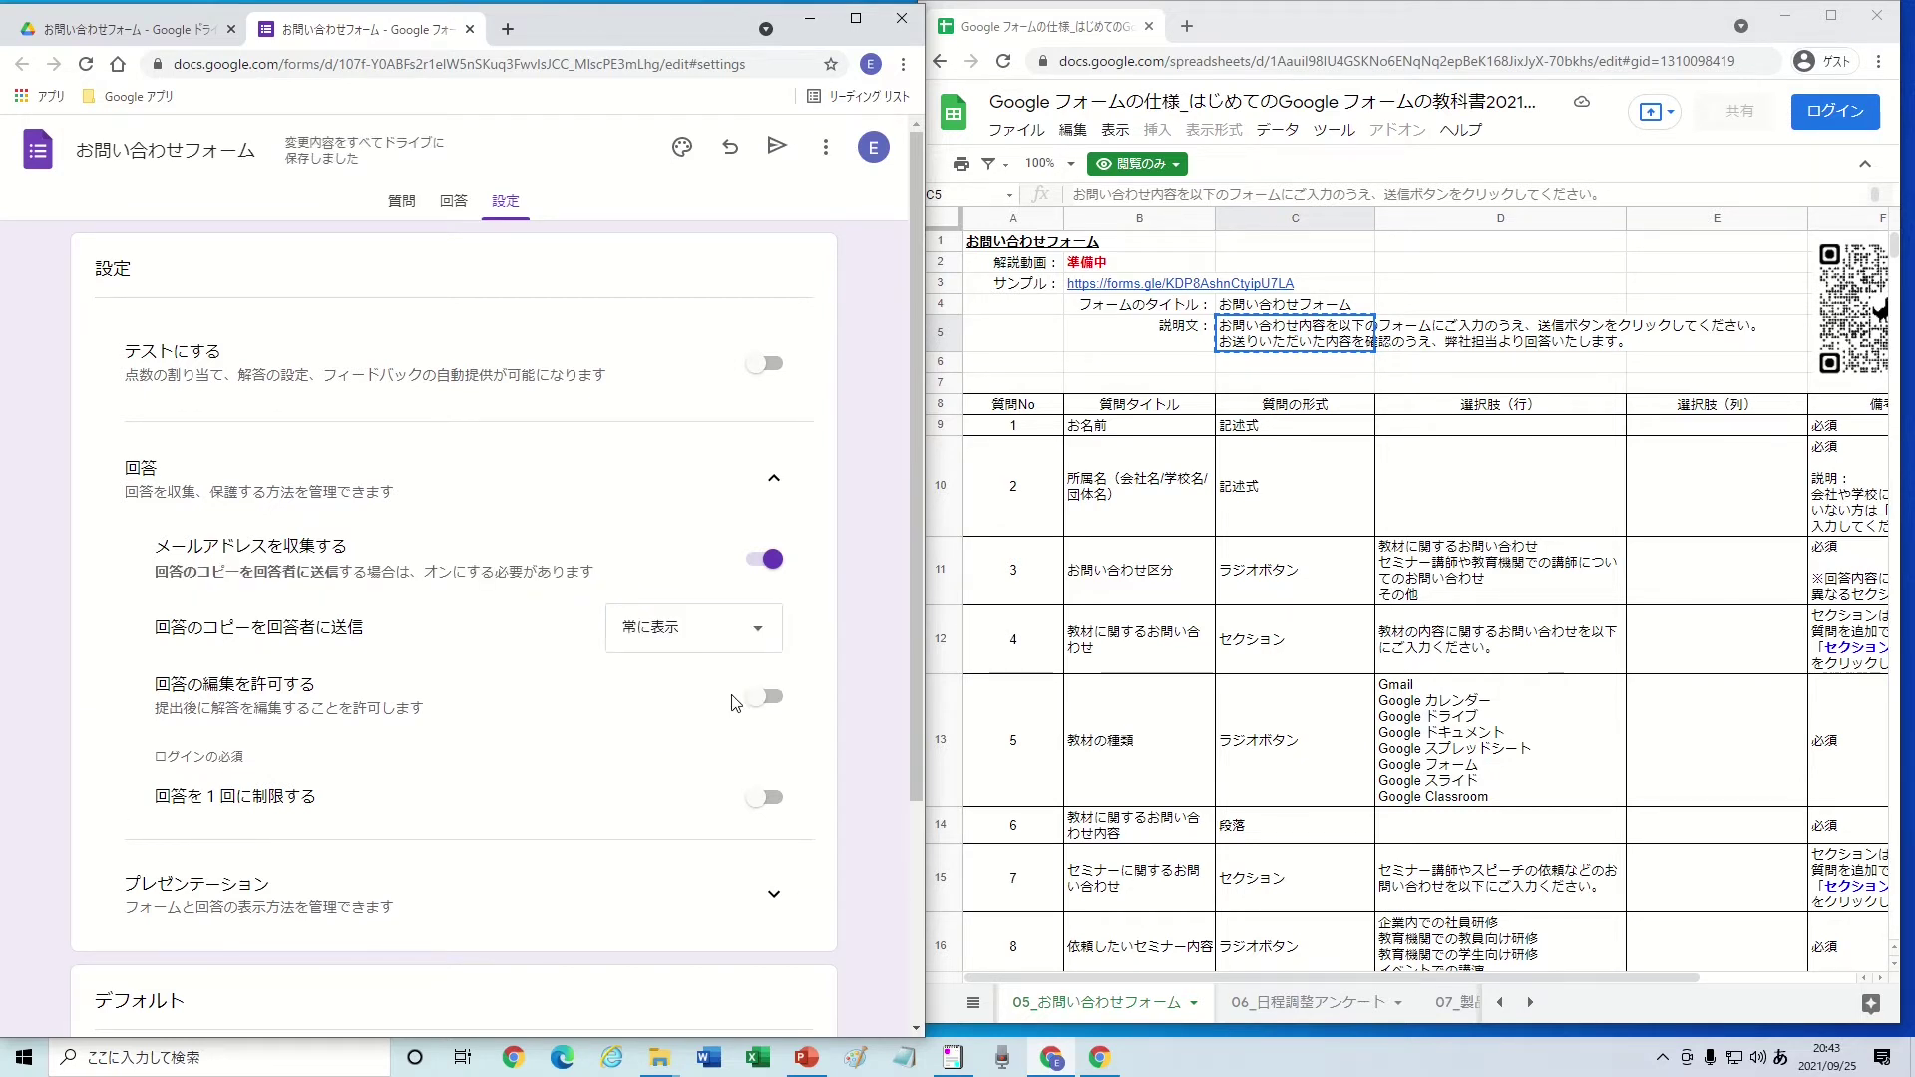
pyautogui.click(409, 212)
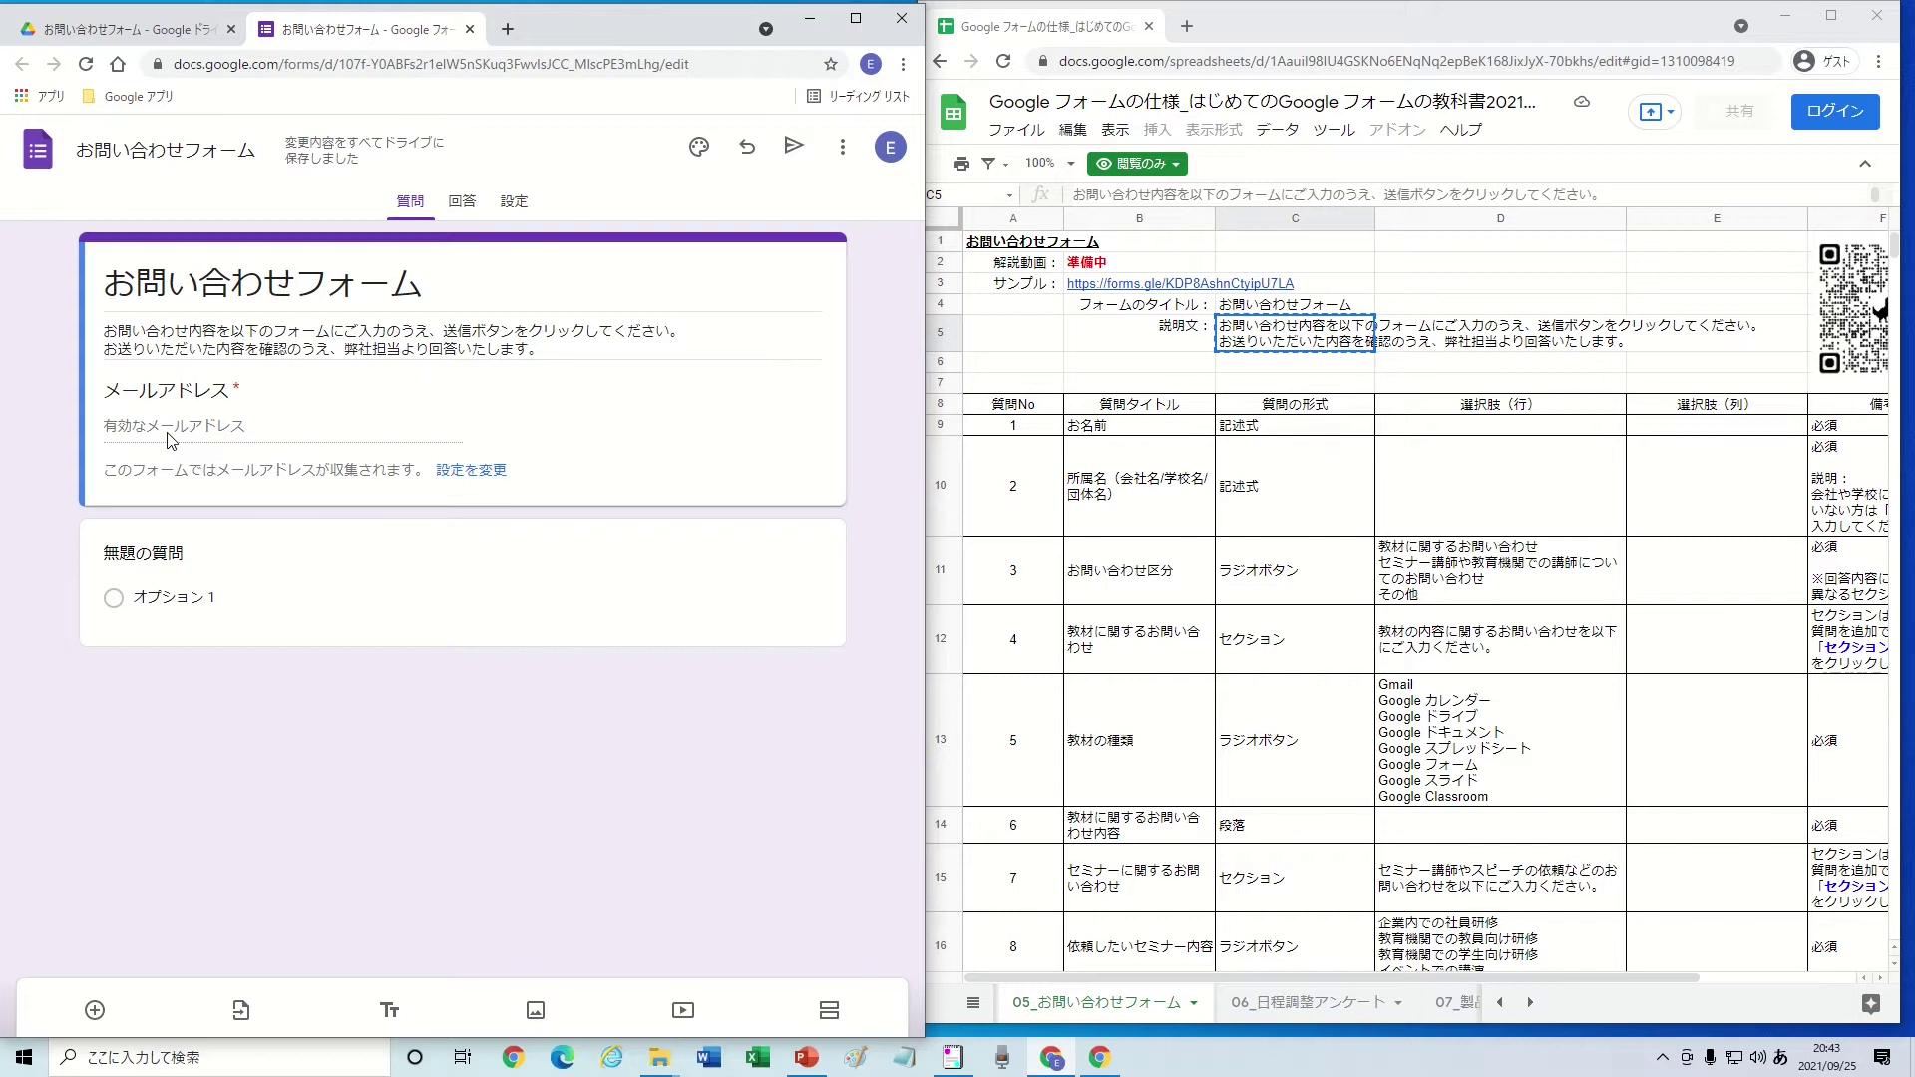
# Step: Make the first question a required short-answer お名前 question
pyautogui.click(1160, 428)
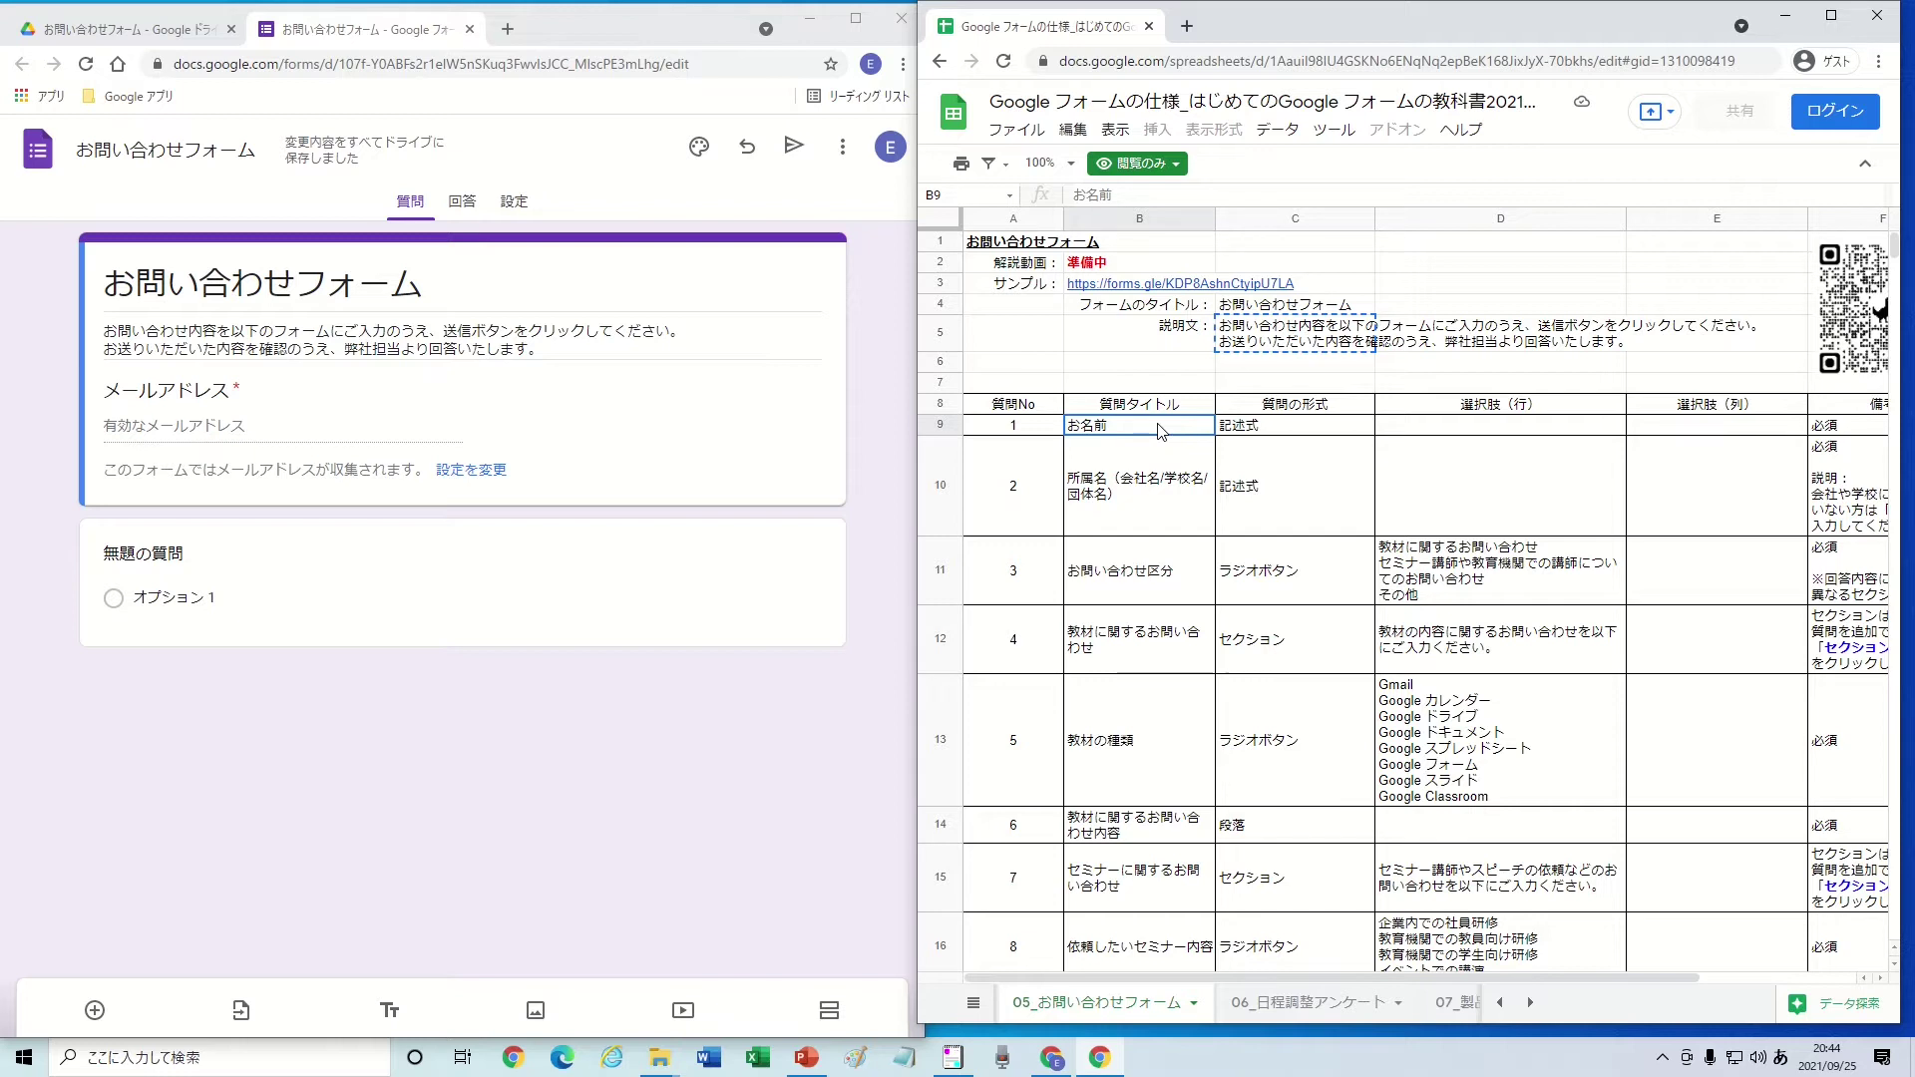
pyautogui.hotkey('ctrl', 'c')
pyautogui.click(332, 563)
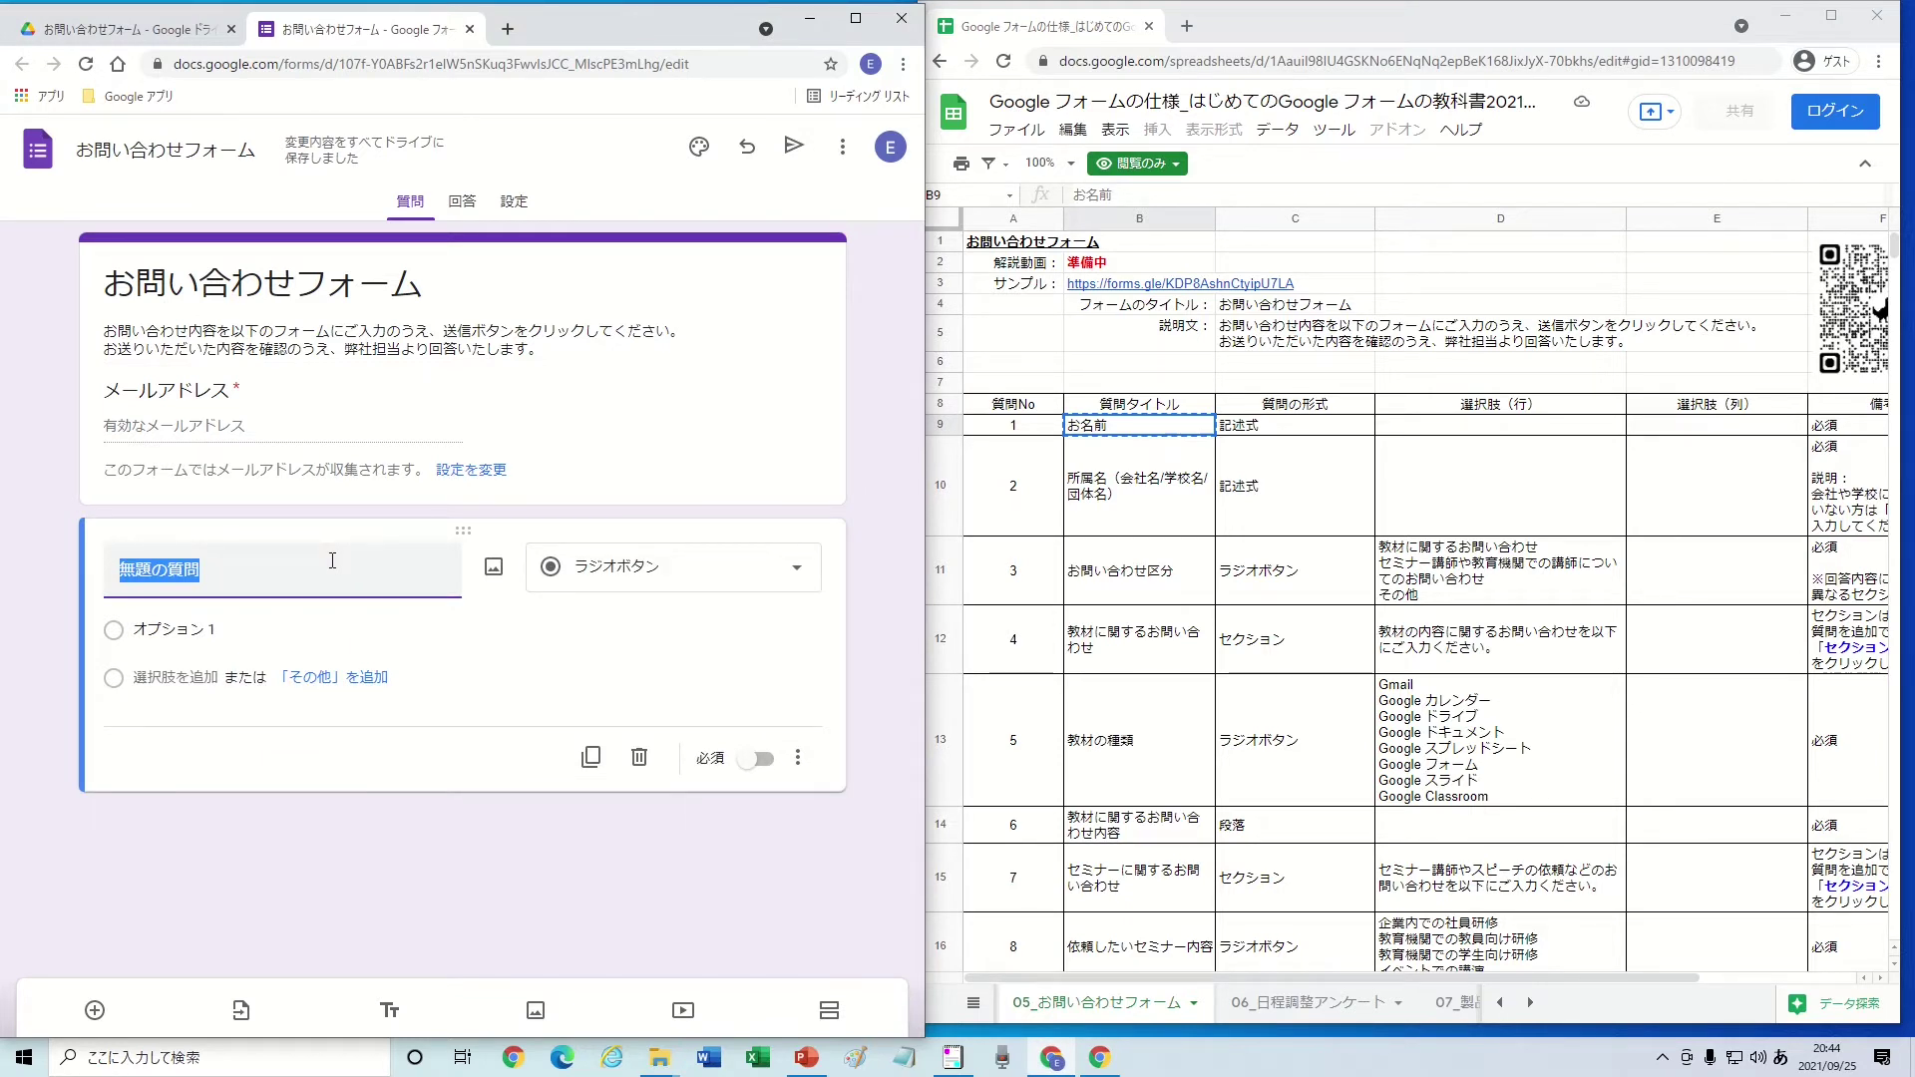
pyautogui.hotkey('ctrl', 'v')
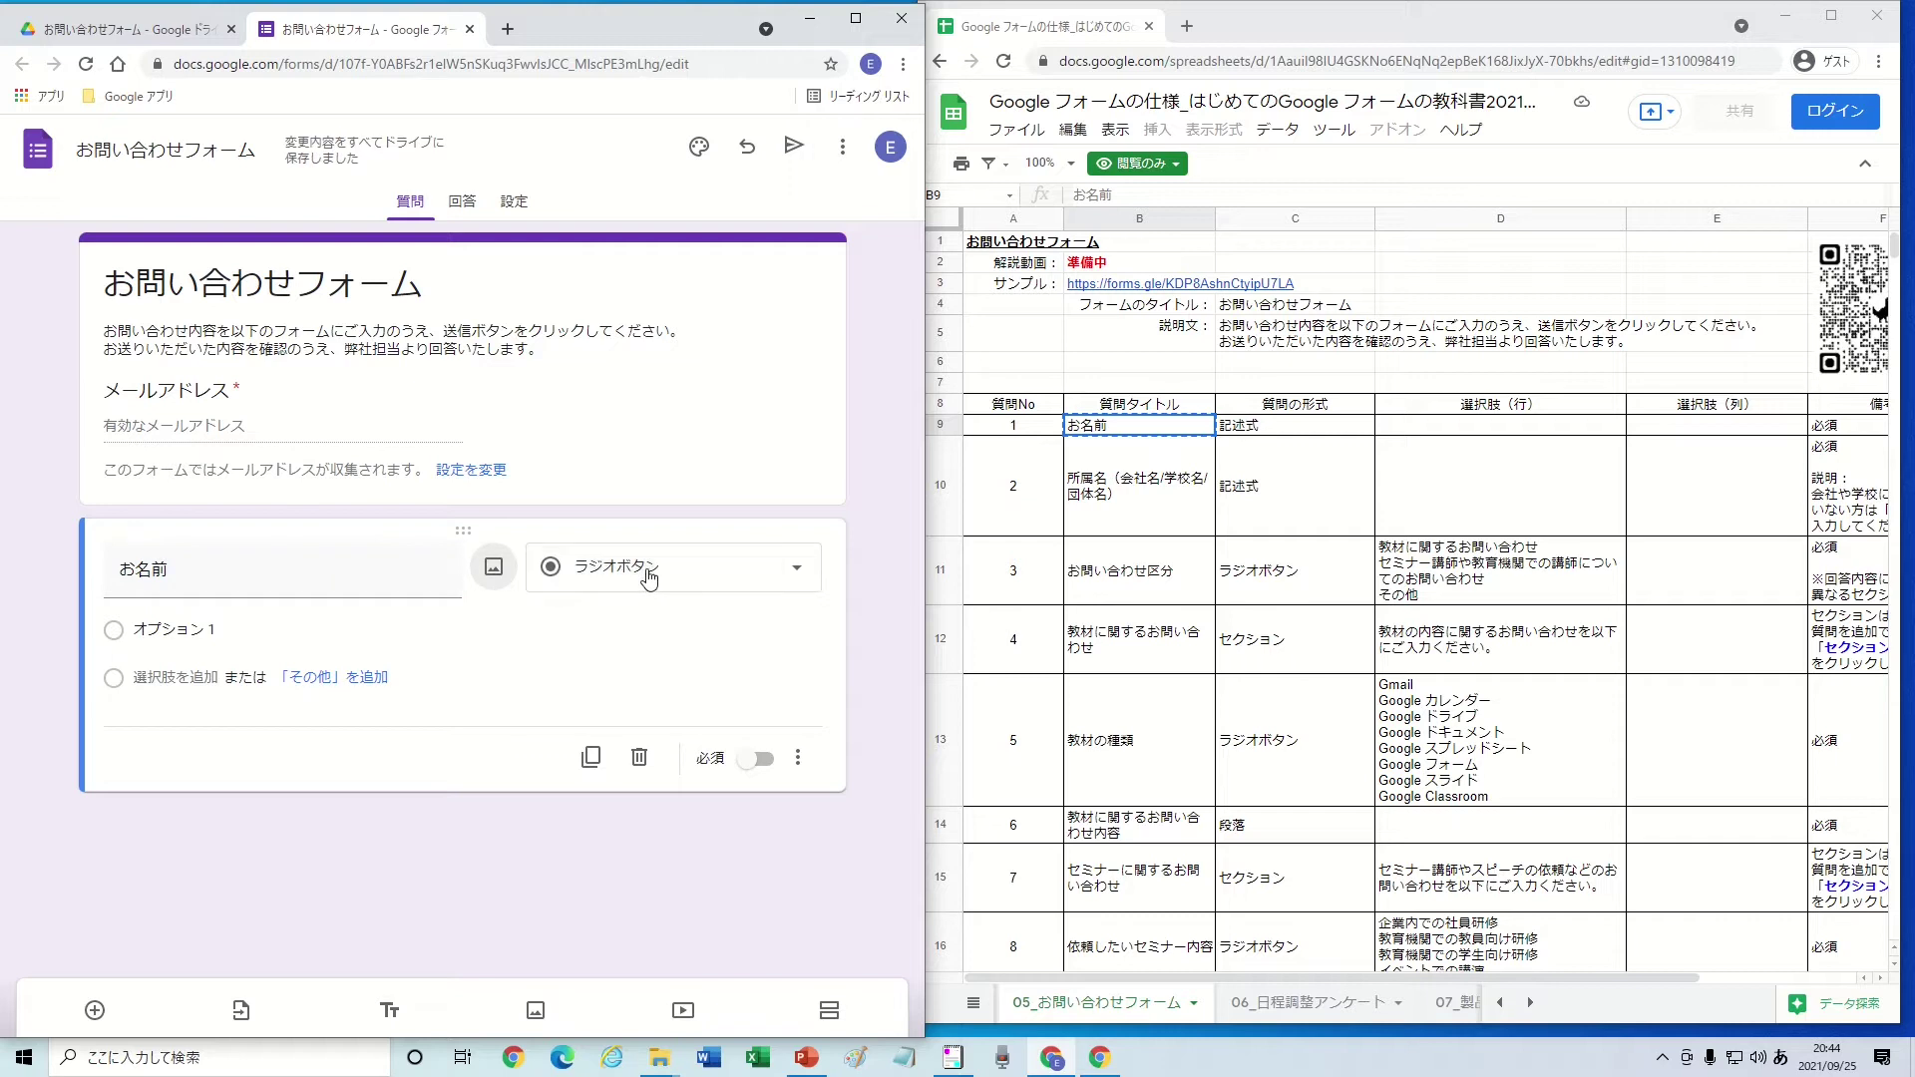
pyautogui.click(643, 571)
pyautogui.click(654, 437)
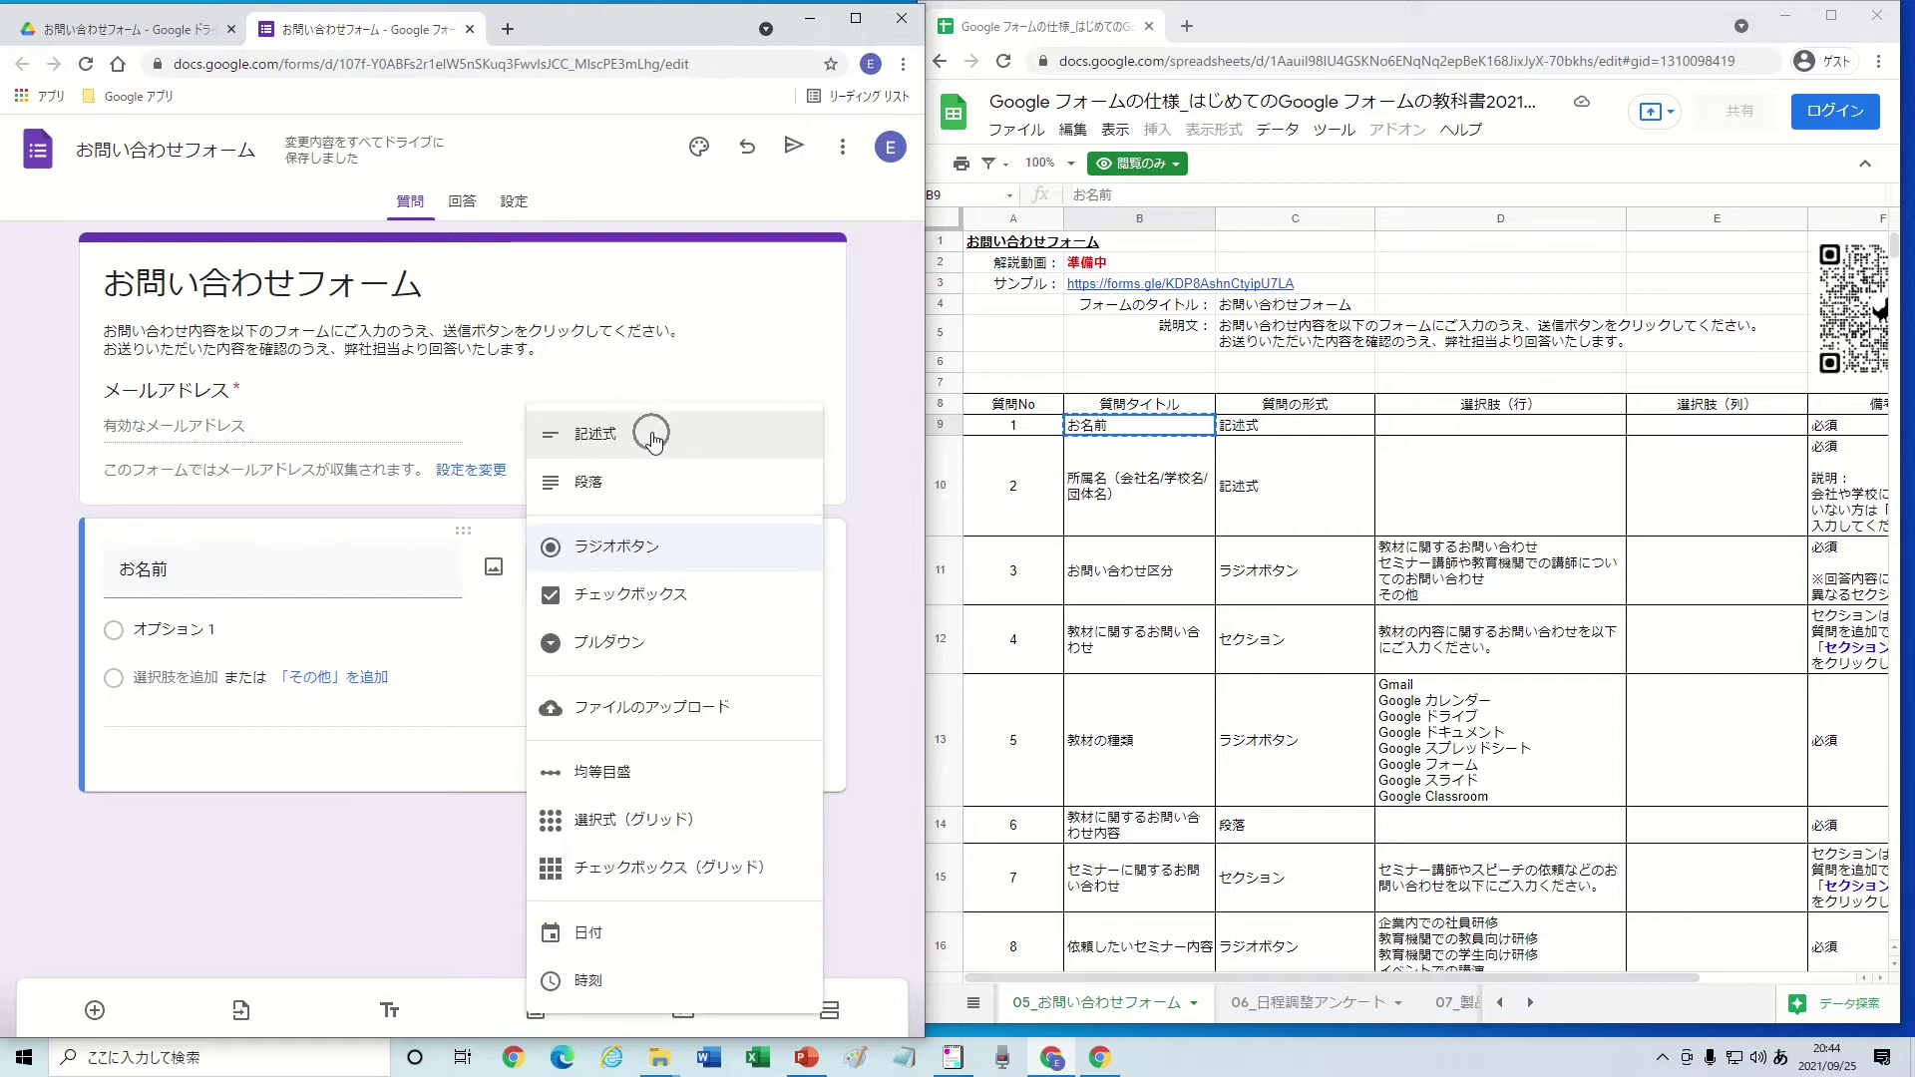
pyautogui.click(756, 733)
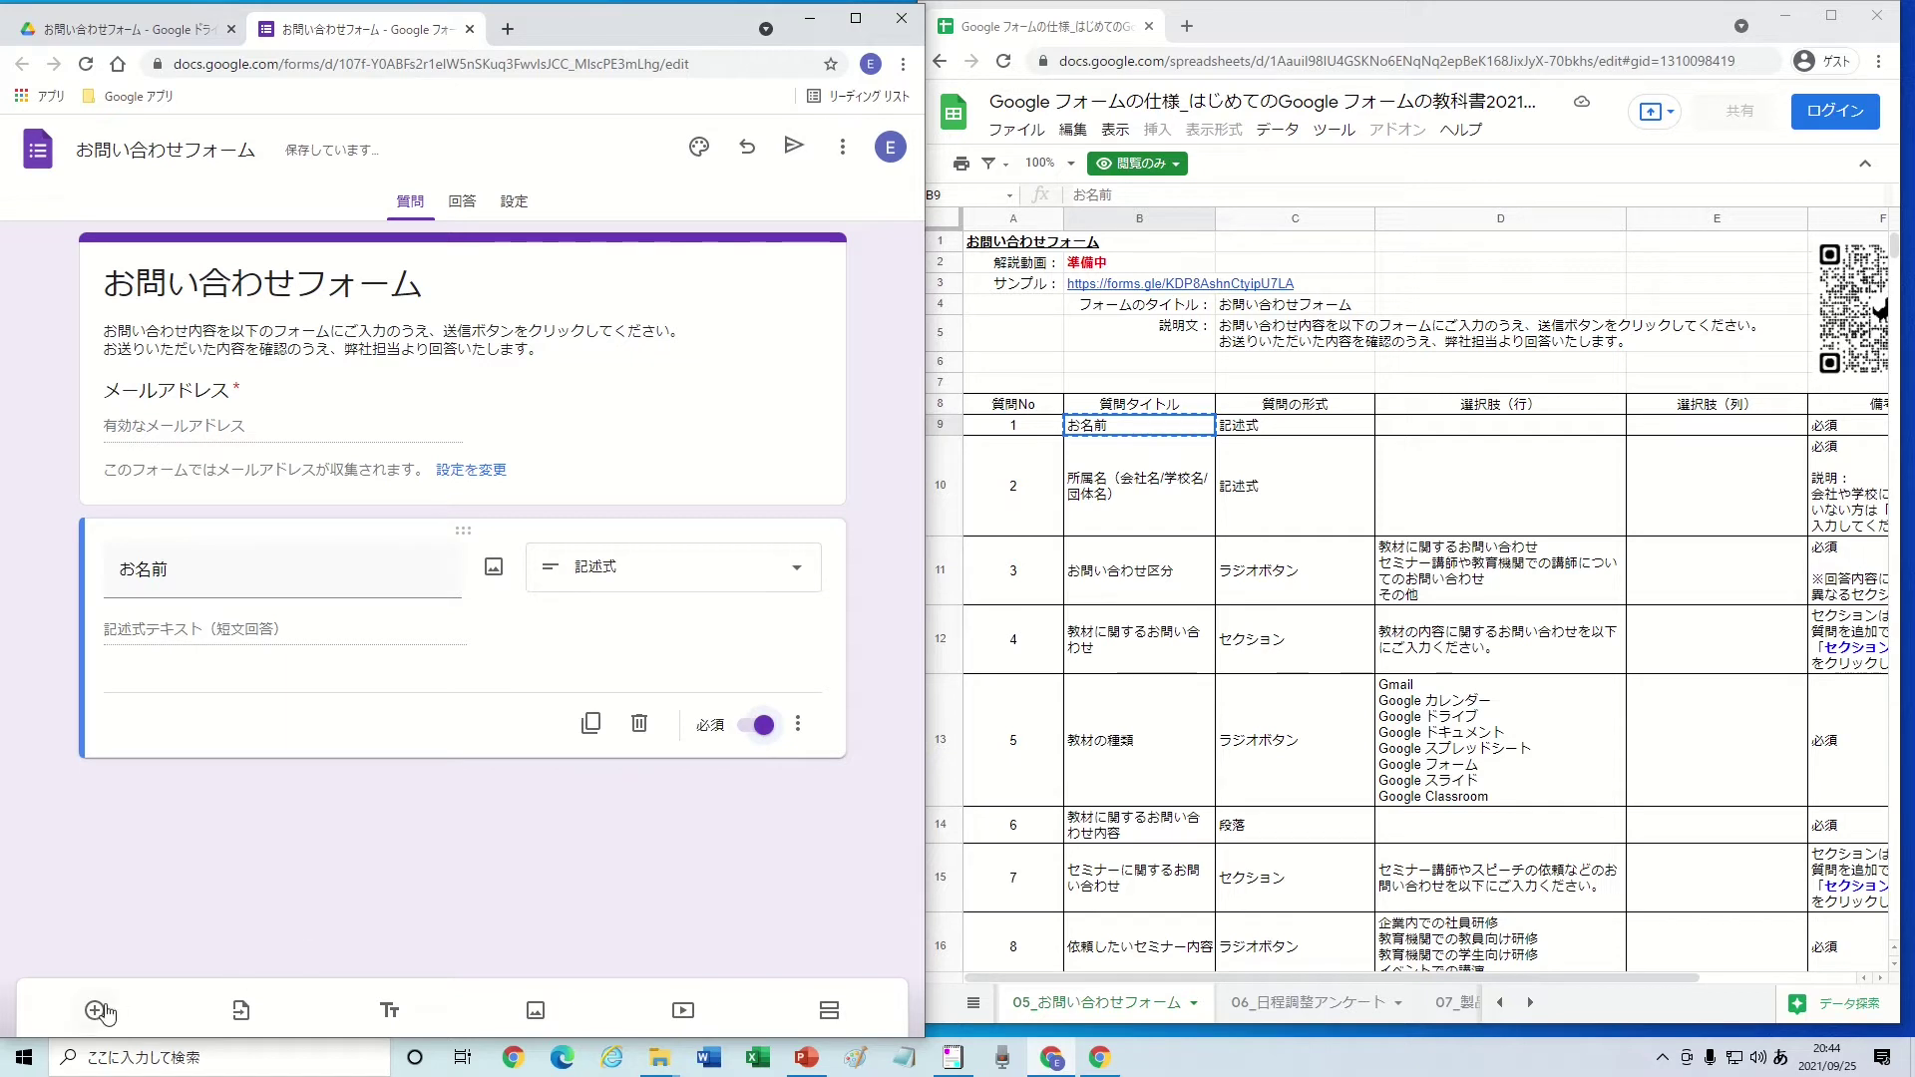
# Step: Add a required short-answer question titled 所属名（会社名/学校名/団体名）
pyautogui.click(95, 1010)
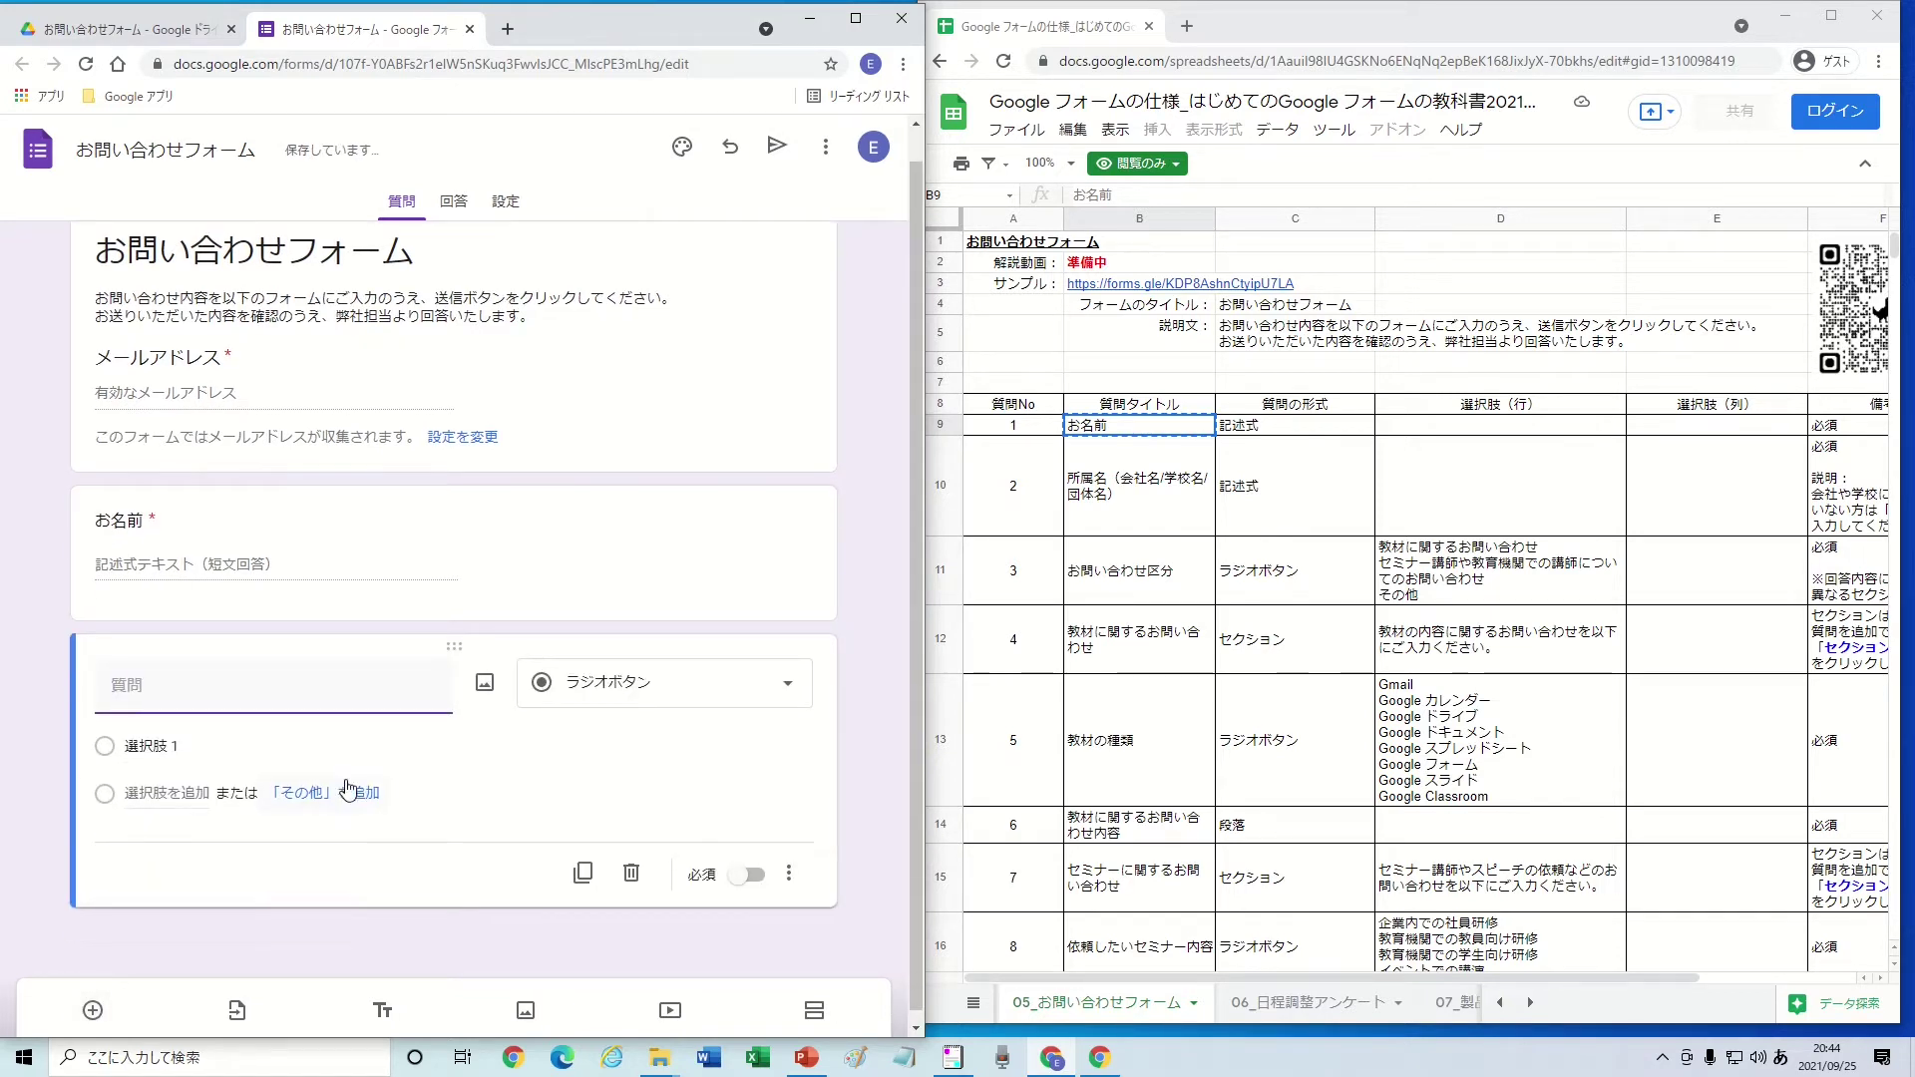
pyautogui.click(1125, 512)
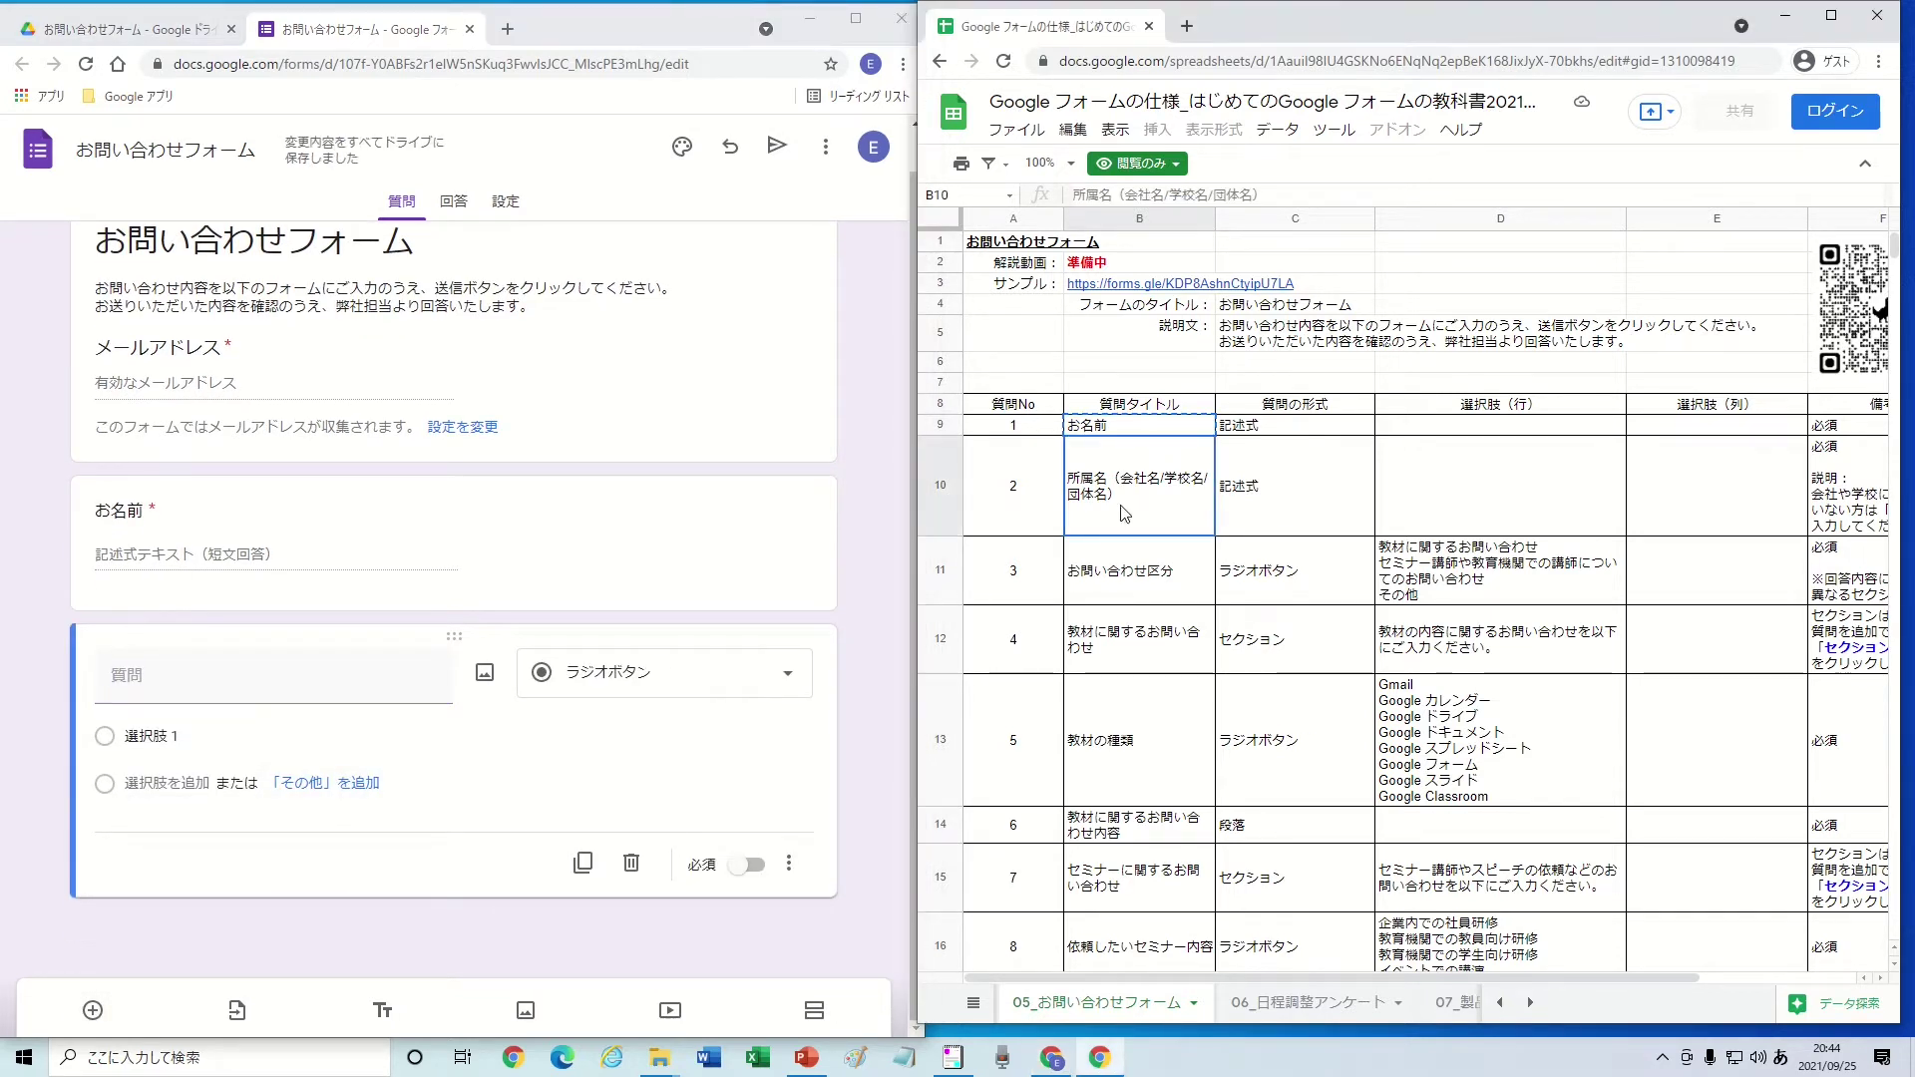
pyautogui.click(334, 674)
pyautogui.write('所属名（会社名/学校名/団体名）')
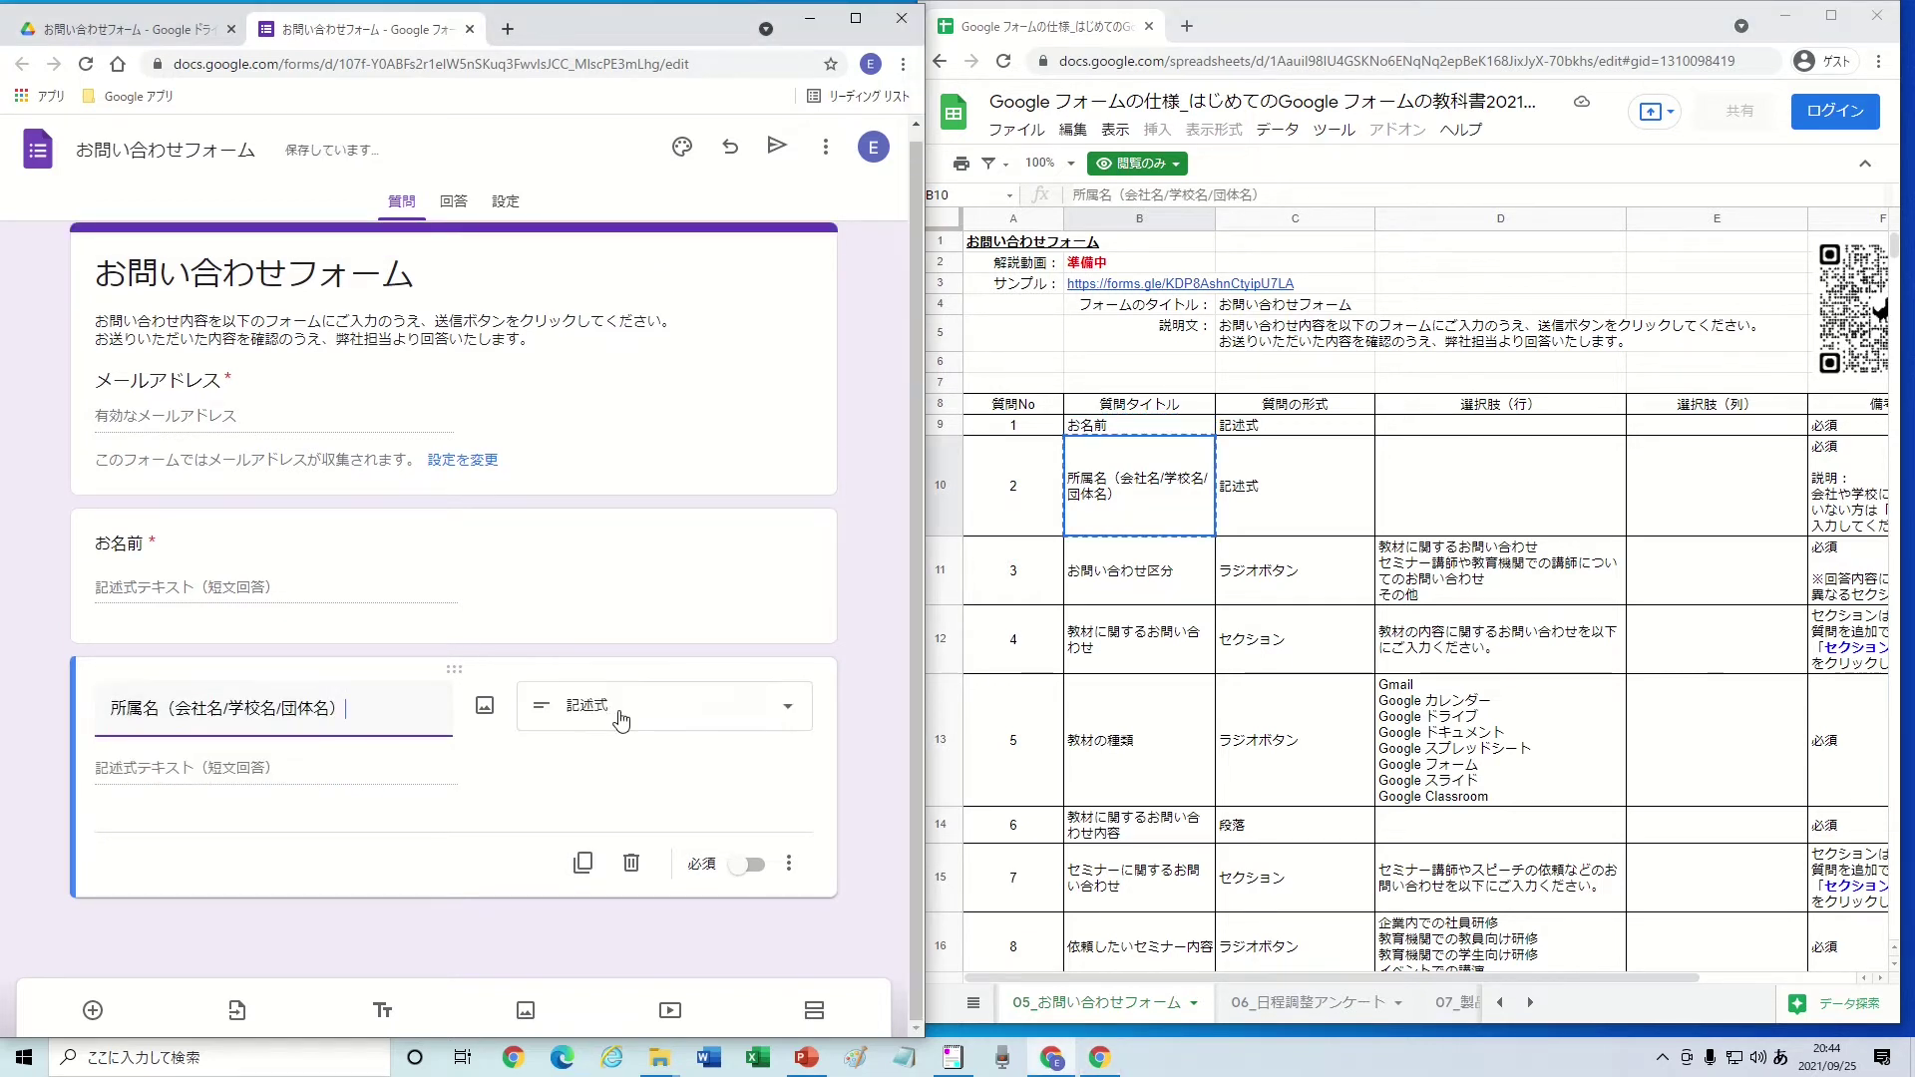
pyautogui.click(611, 706)
pyautogui.click(617, 441)
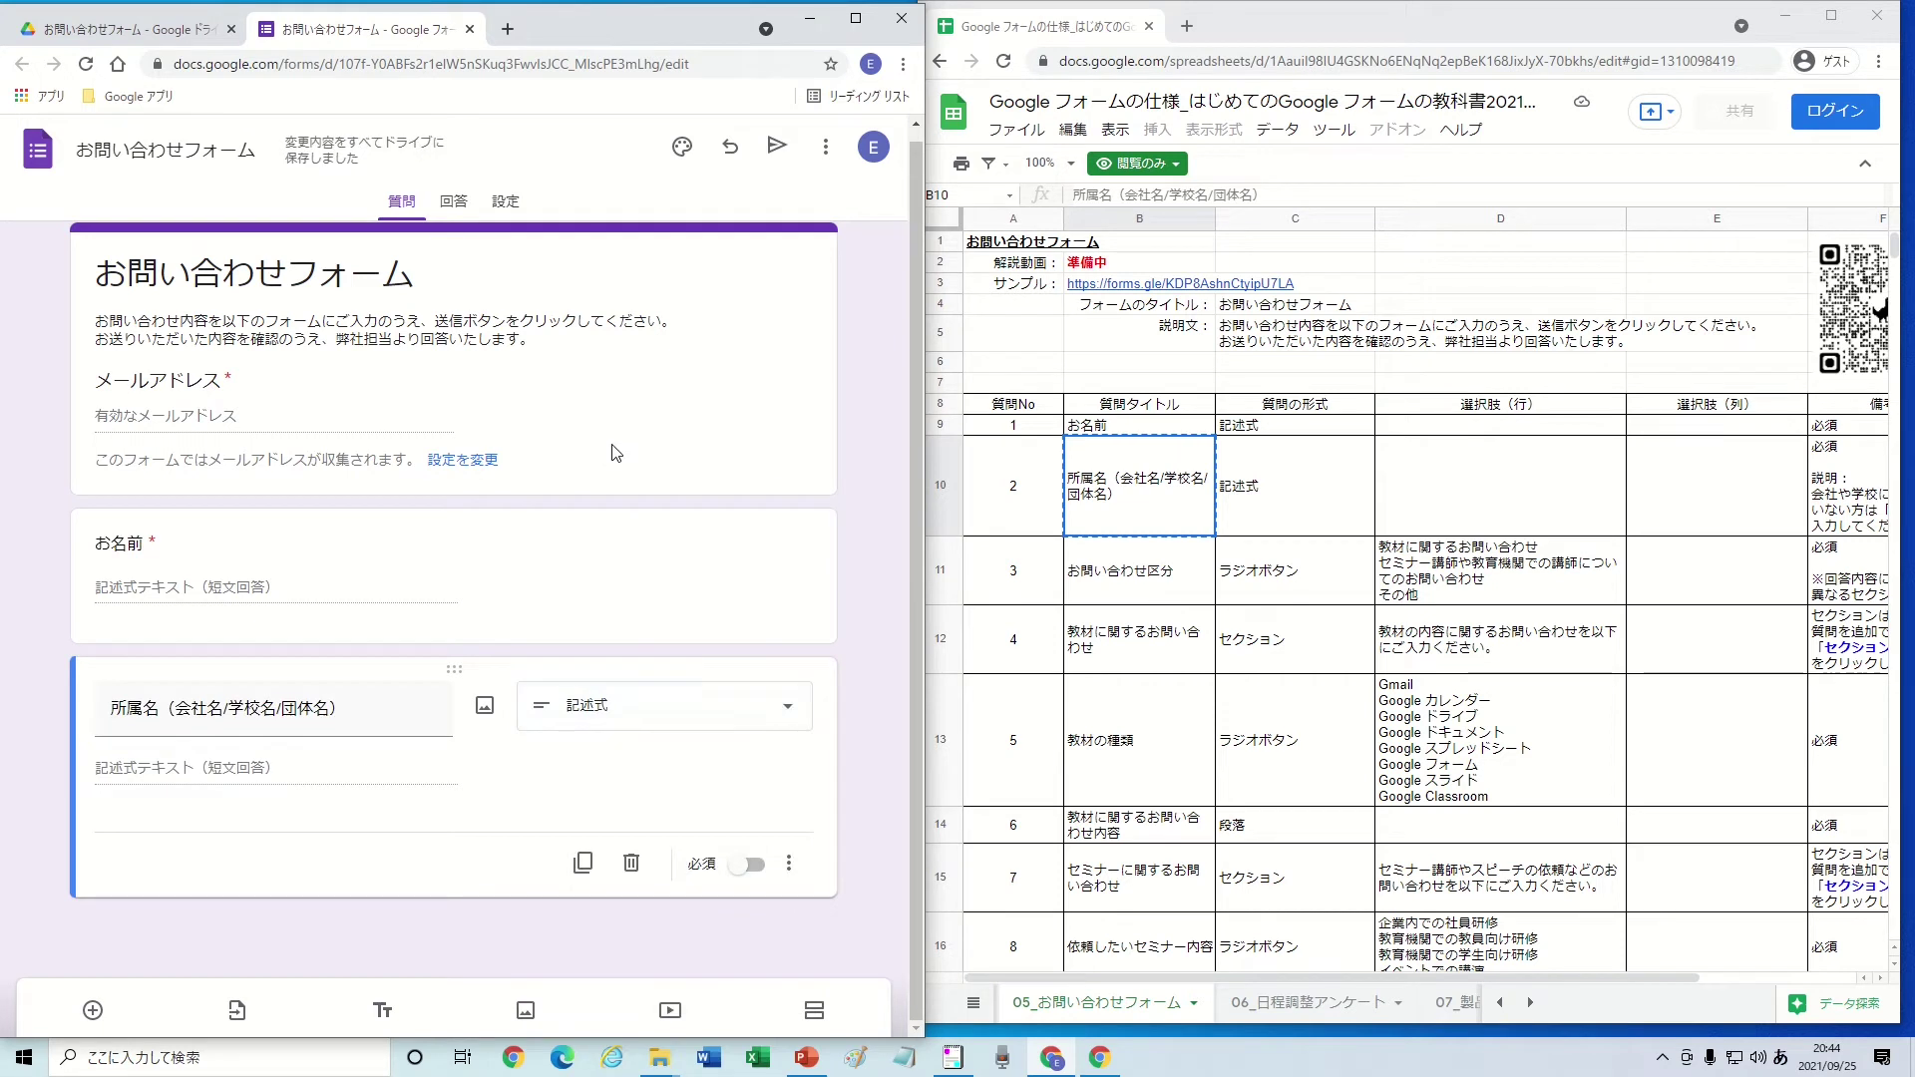
pyautogui.click(746, 864)
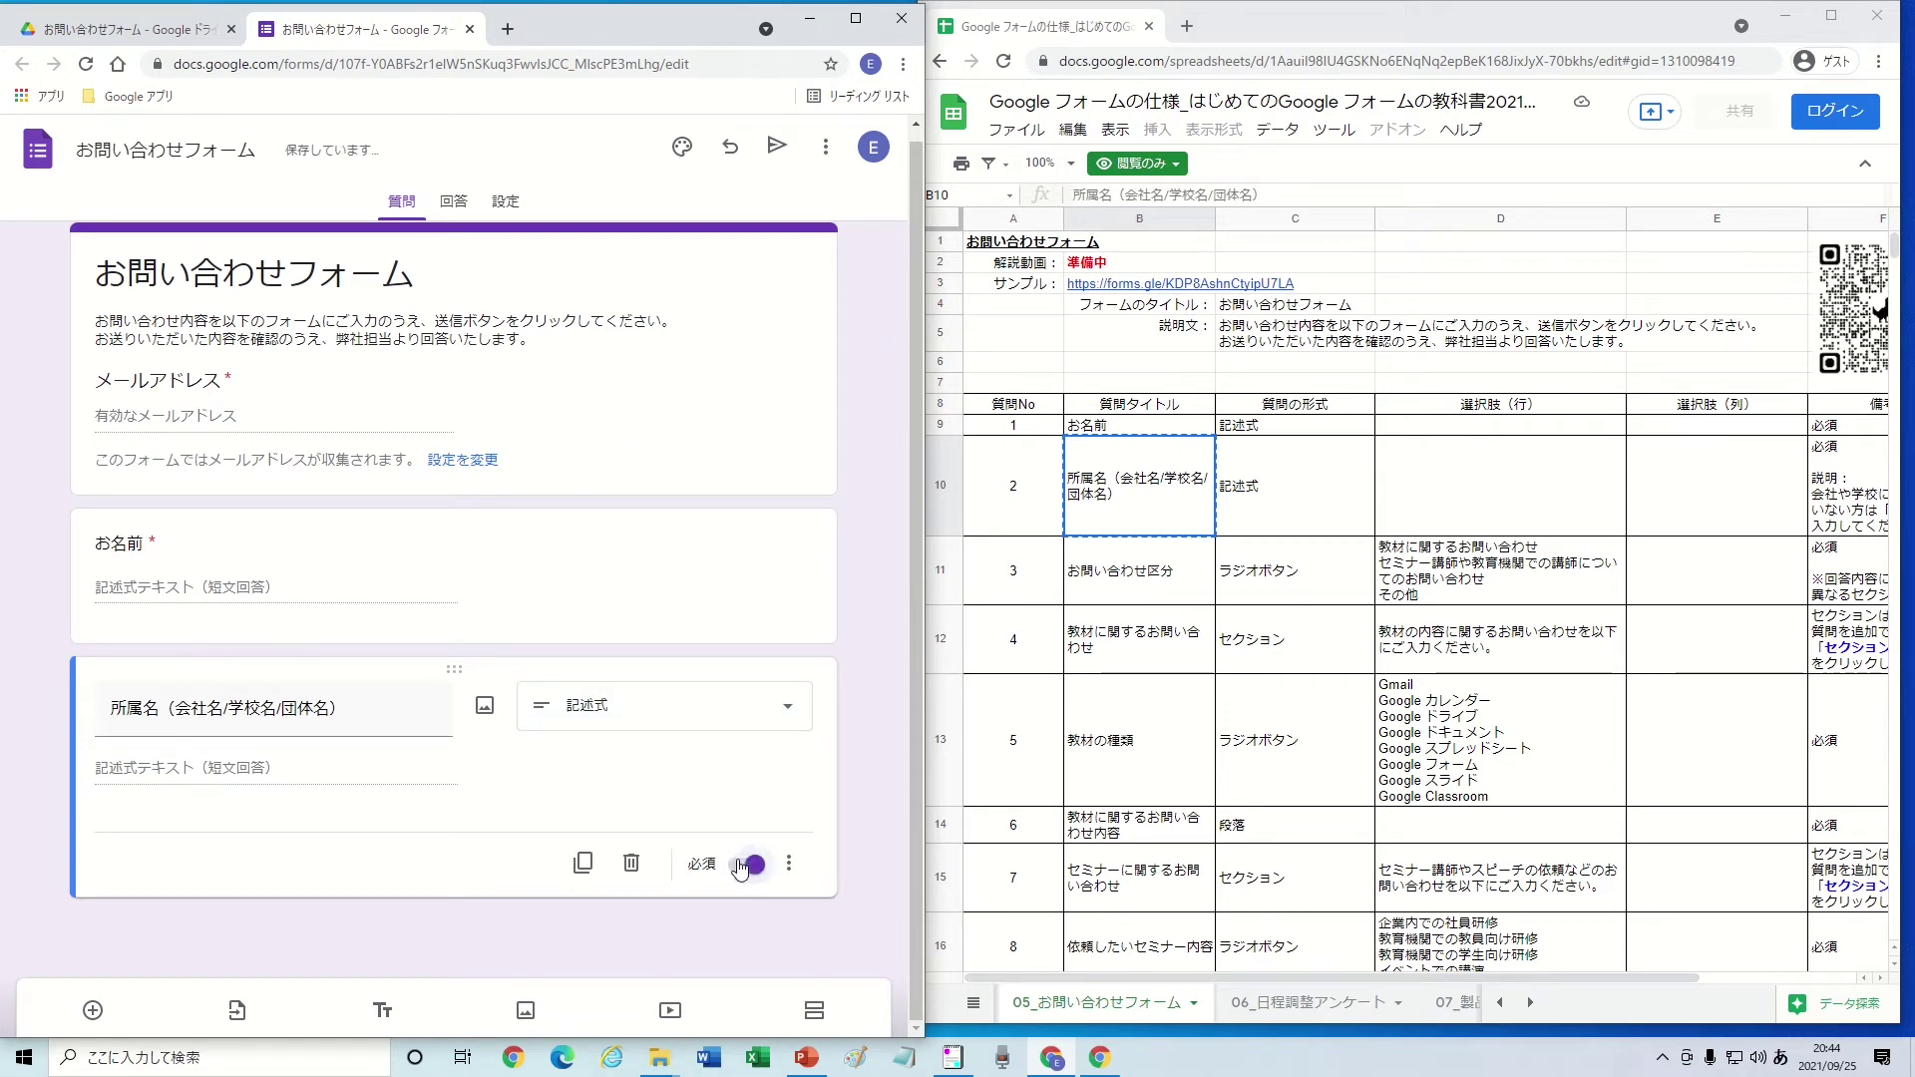
# Step: Give the 所属名 question the spec-sheet note as its description, trimming the extra prefix
pyautogui.click(1843, 472)
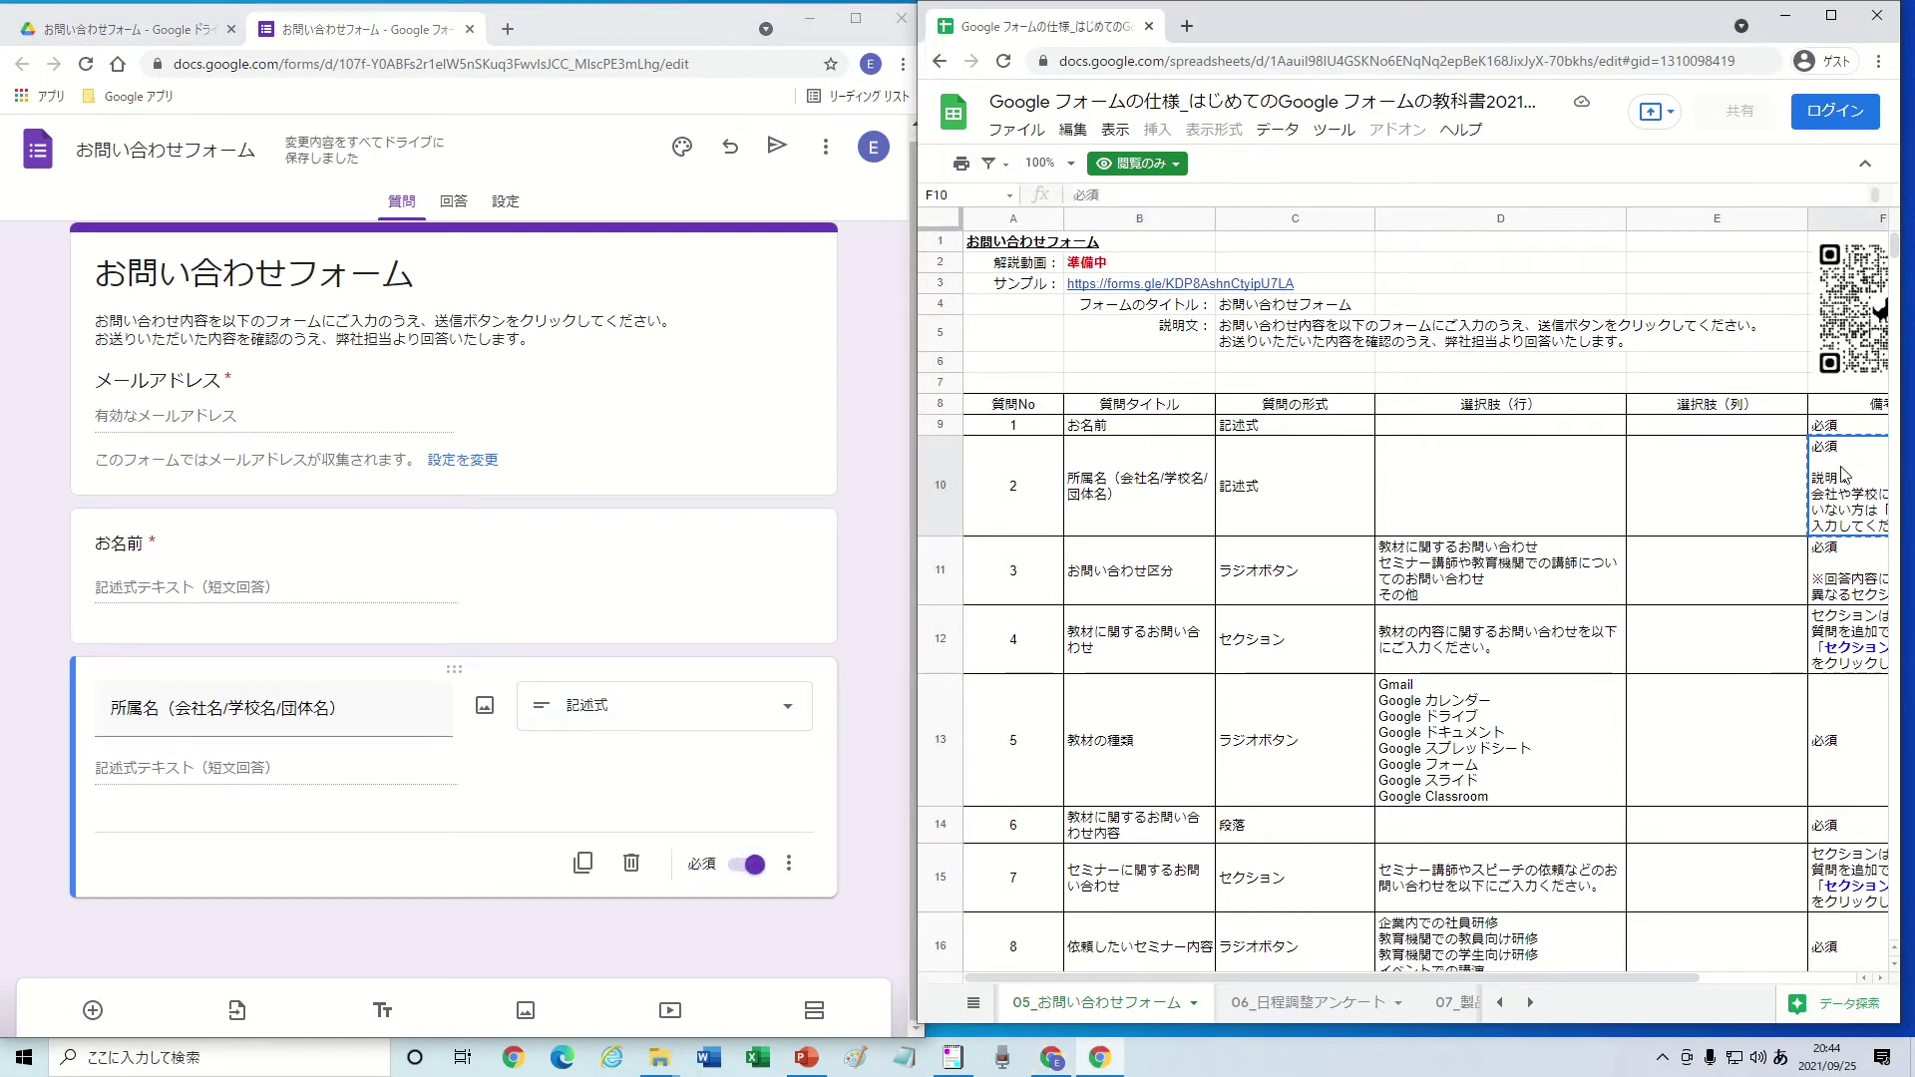
pyautogui.click(795, 870)
pyautogui.click(782, 916)
pyautogui.write('"必須説明：会社や学校に所属していない方は「個人」と入力してください。"')
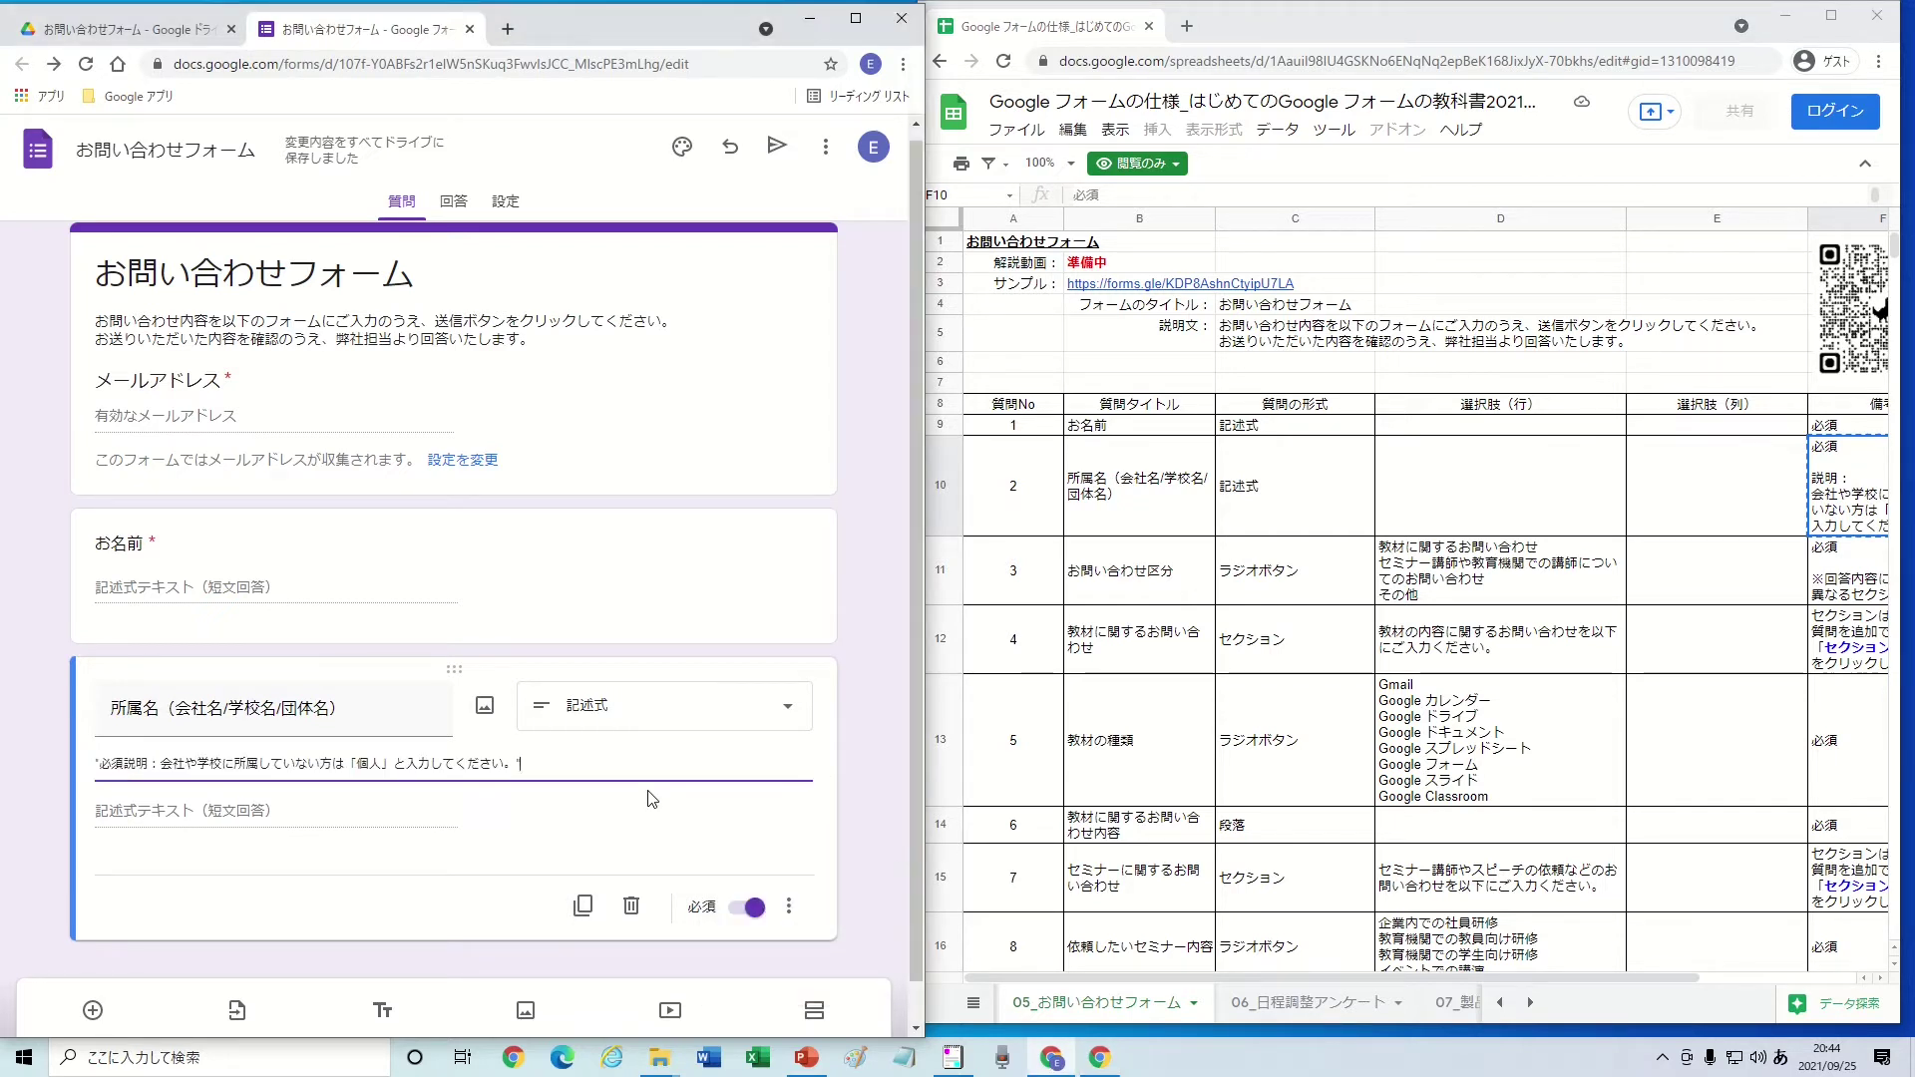
pyautogui.press('BackSpace')
pyautogui.press('Home')
pyautogui.press('Delete')
pyautogui.press('Delete')
pyautogui.press('Delete')
pyautogui.press('Delete')
pyautogui.press('Delete')
pyautogui.press('Delete')
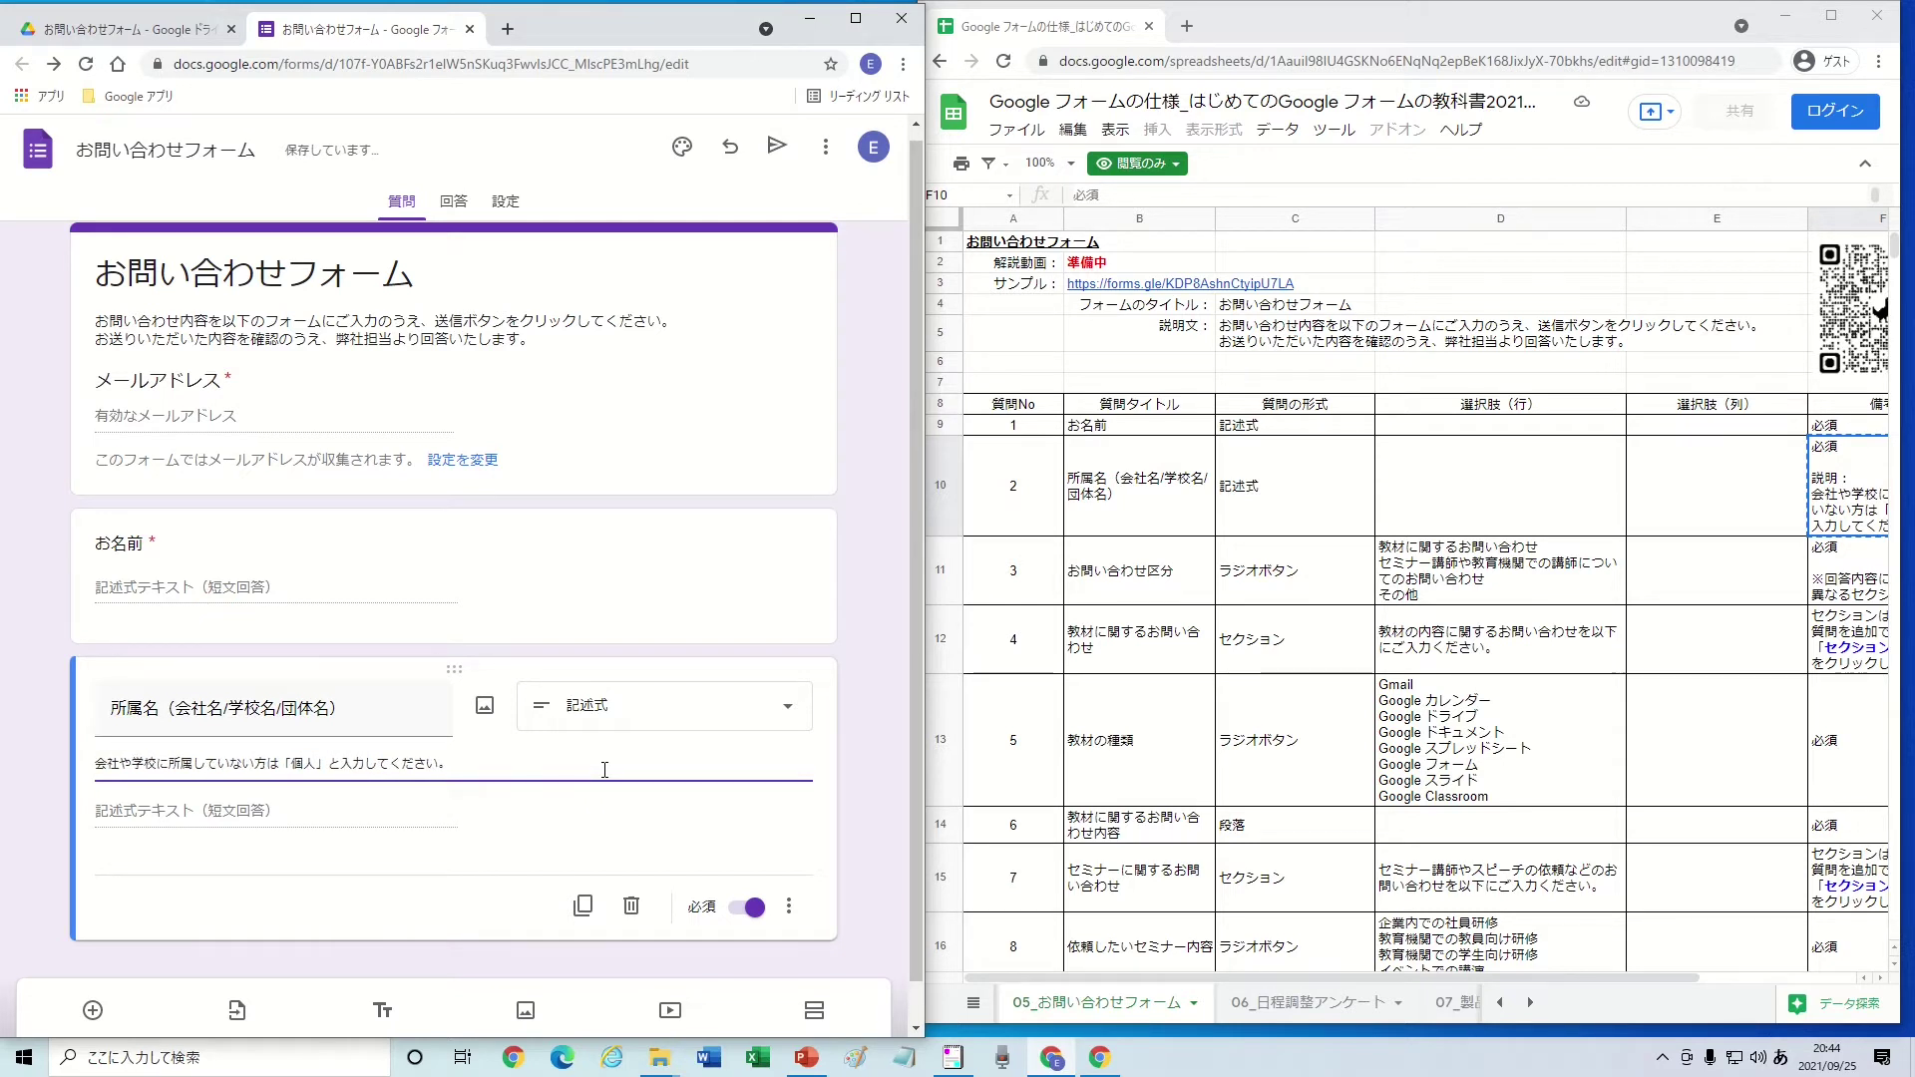
pyautogui.click(93, 1013)
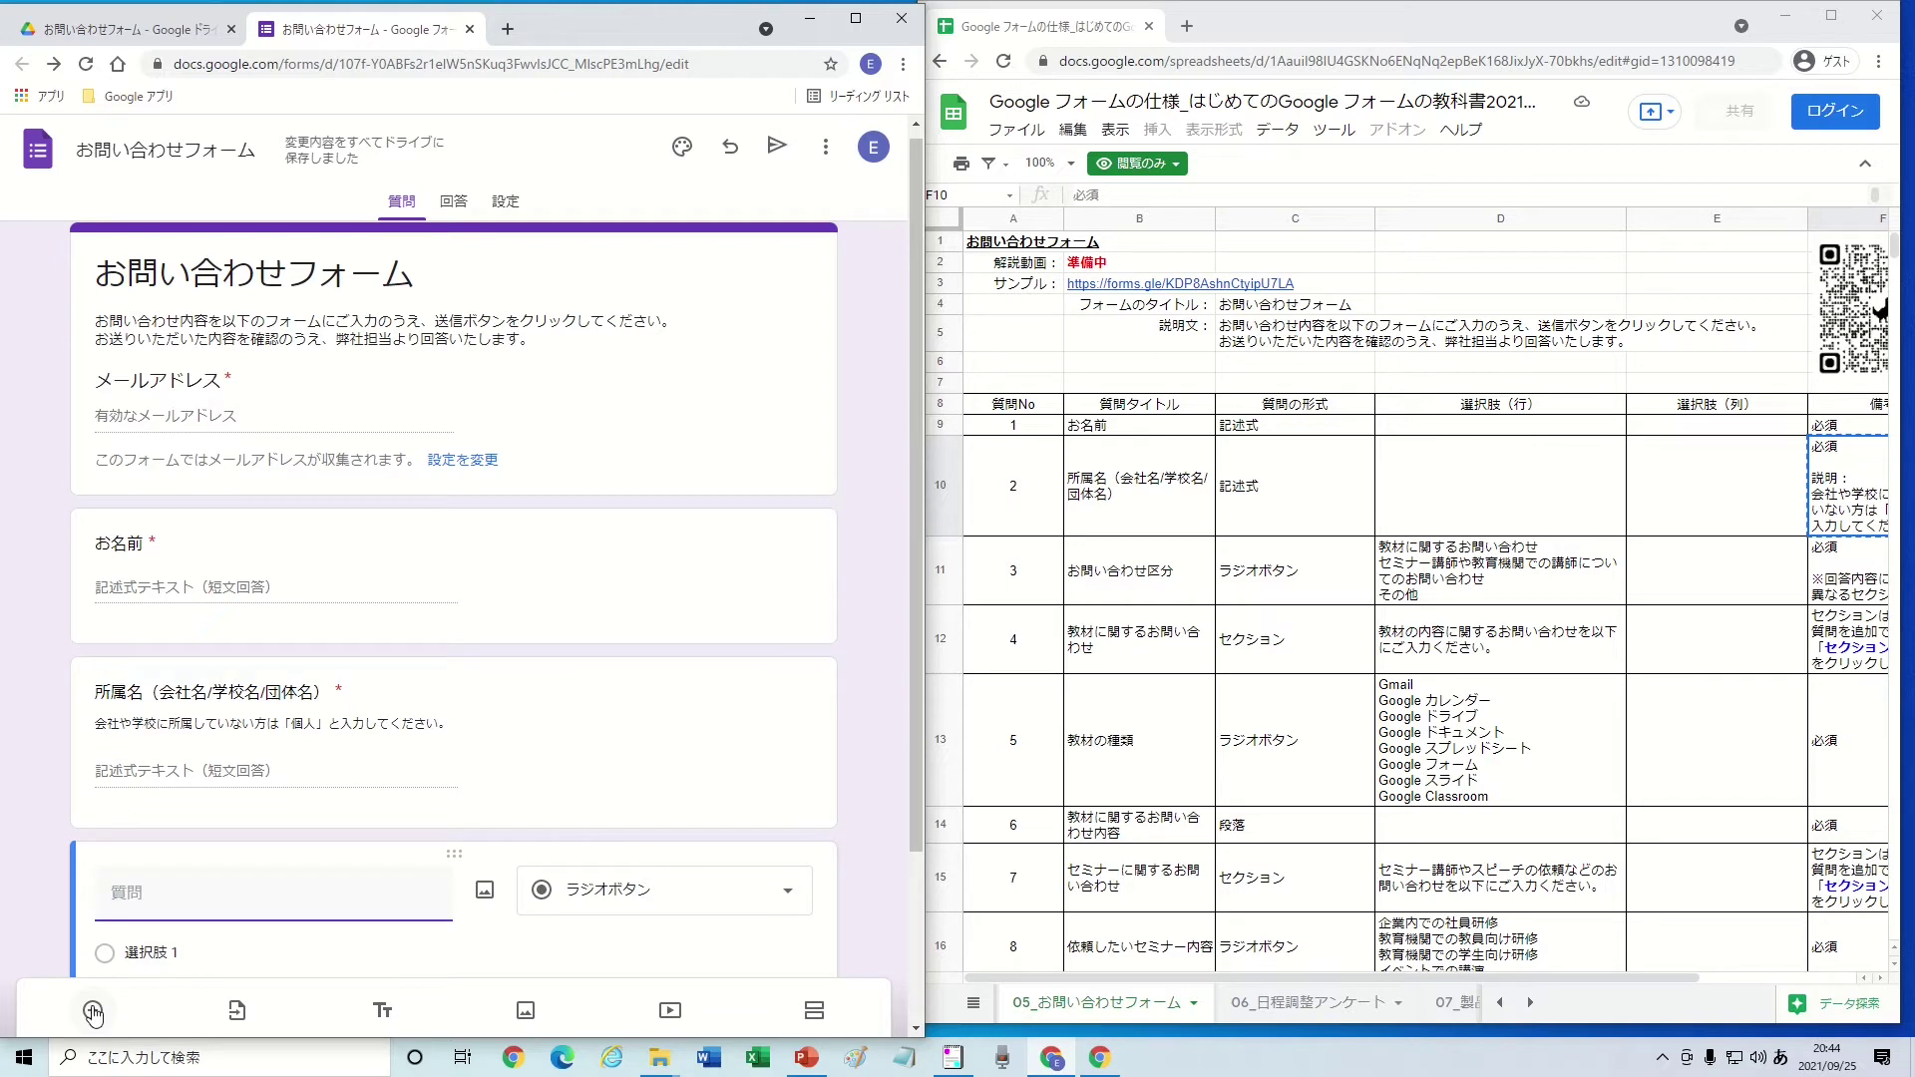
# Step: Title the new question お問い合わせ区分, copied from cell B11
pyautogui.click(1144, 591)
pyautogui.hotkey('ctrl', 'c')
pyautogui.scroll(-2, 332, 698)
pyautogui.click(333, 690)
pyautogui.hotkey('ctrl', 'v')
pyautogui.click(681, 688)
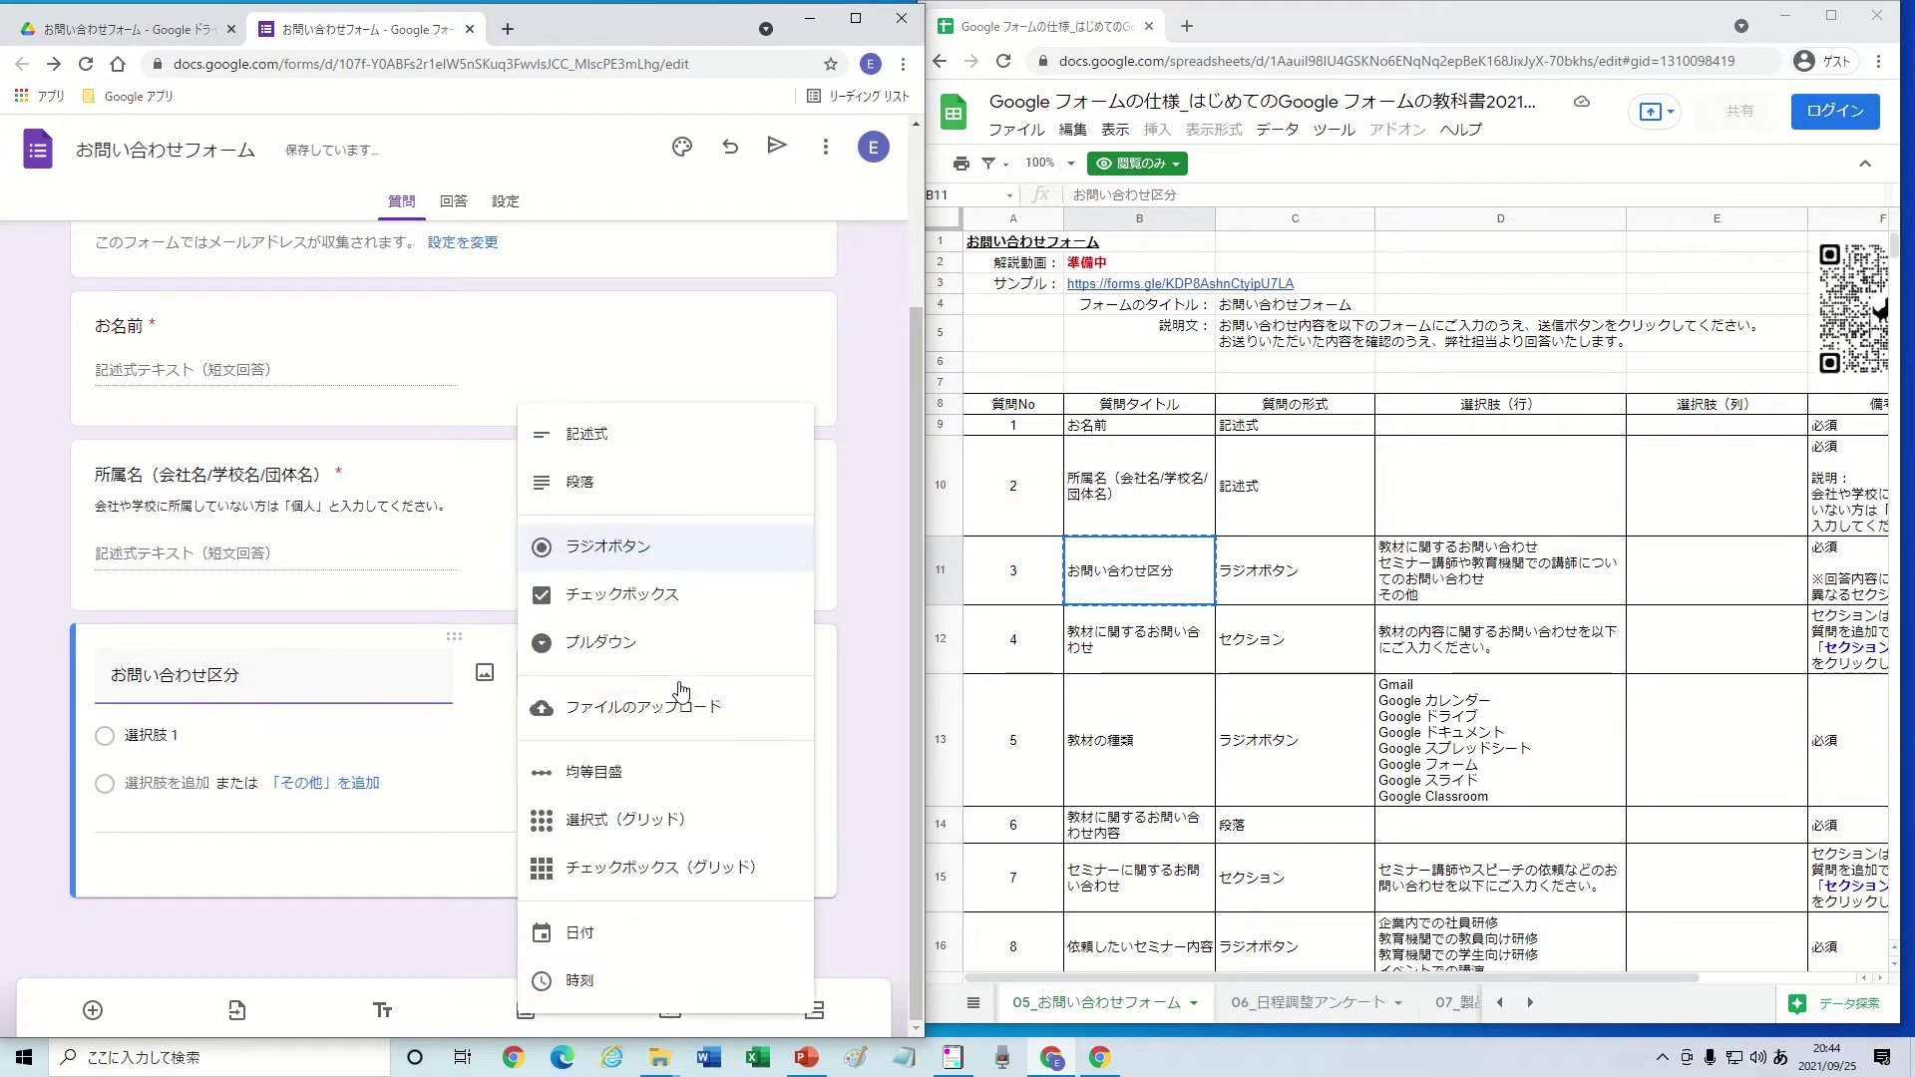
# Step: Add the three inquiry-type choices from D11, fix the stray quote, and make it required
pyautogui.click(1433, 586)
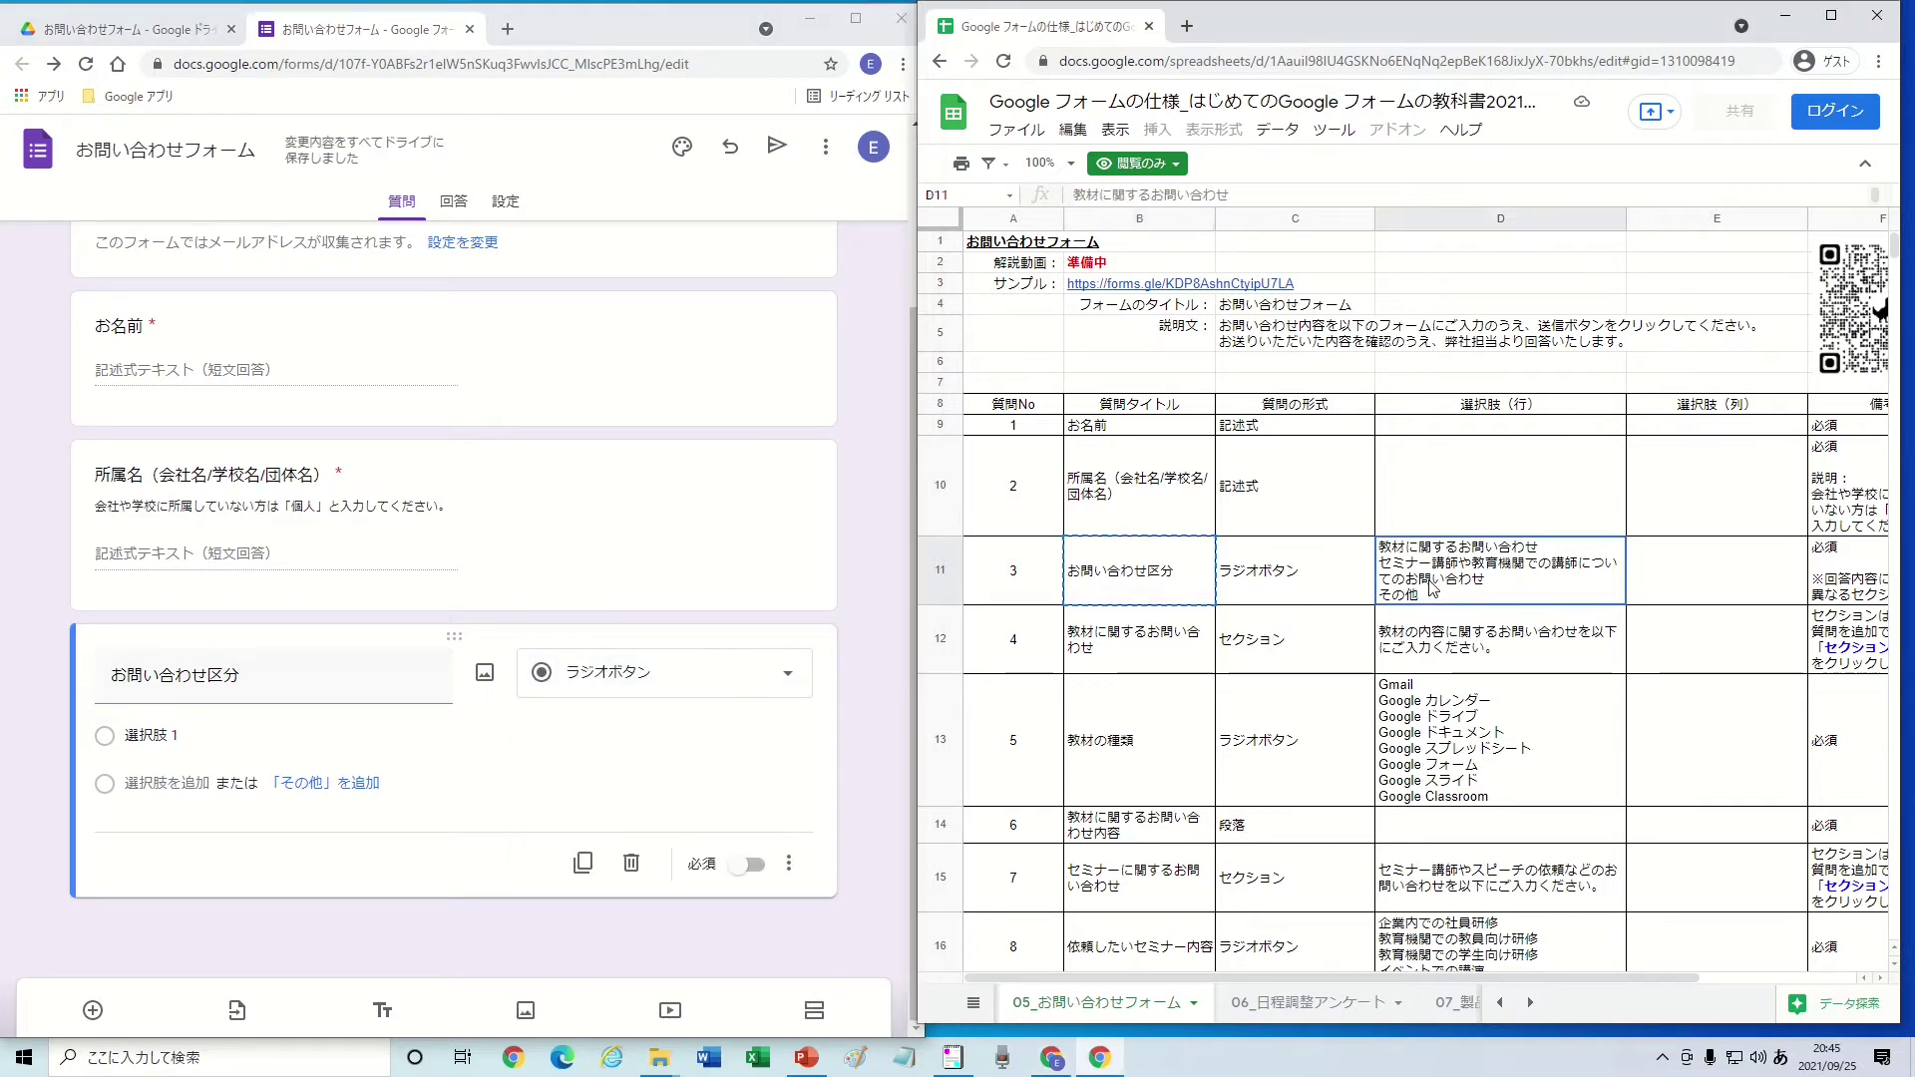
pyautogui.click(513, 734)
pyautogui.hotkey('ctrl', 'v')
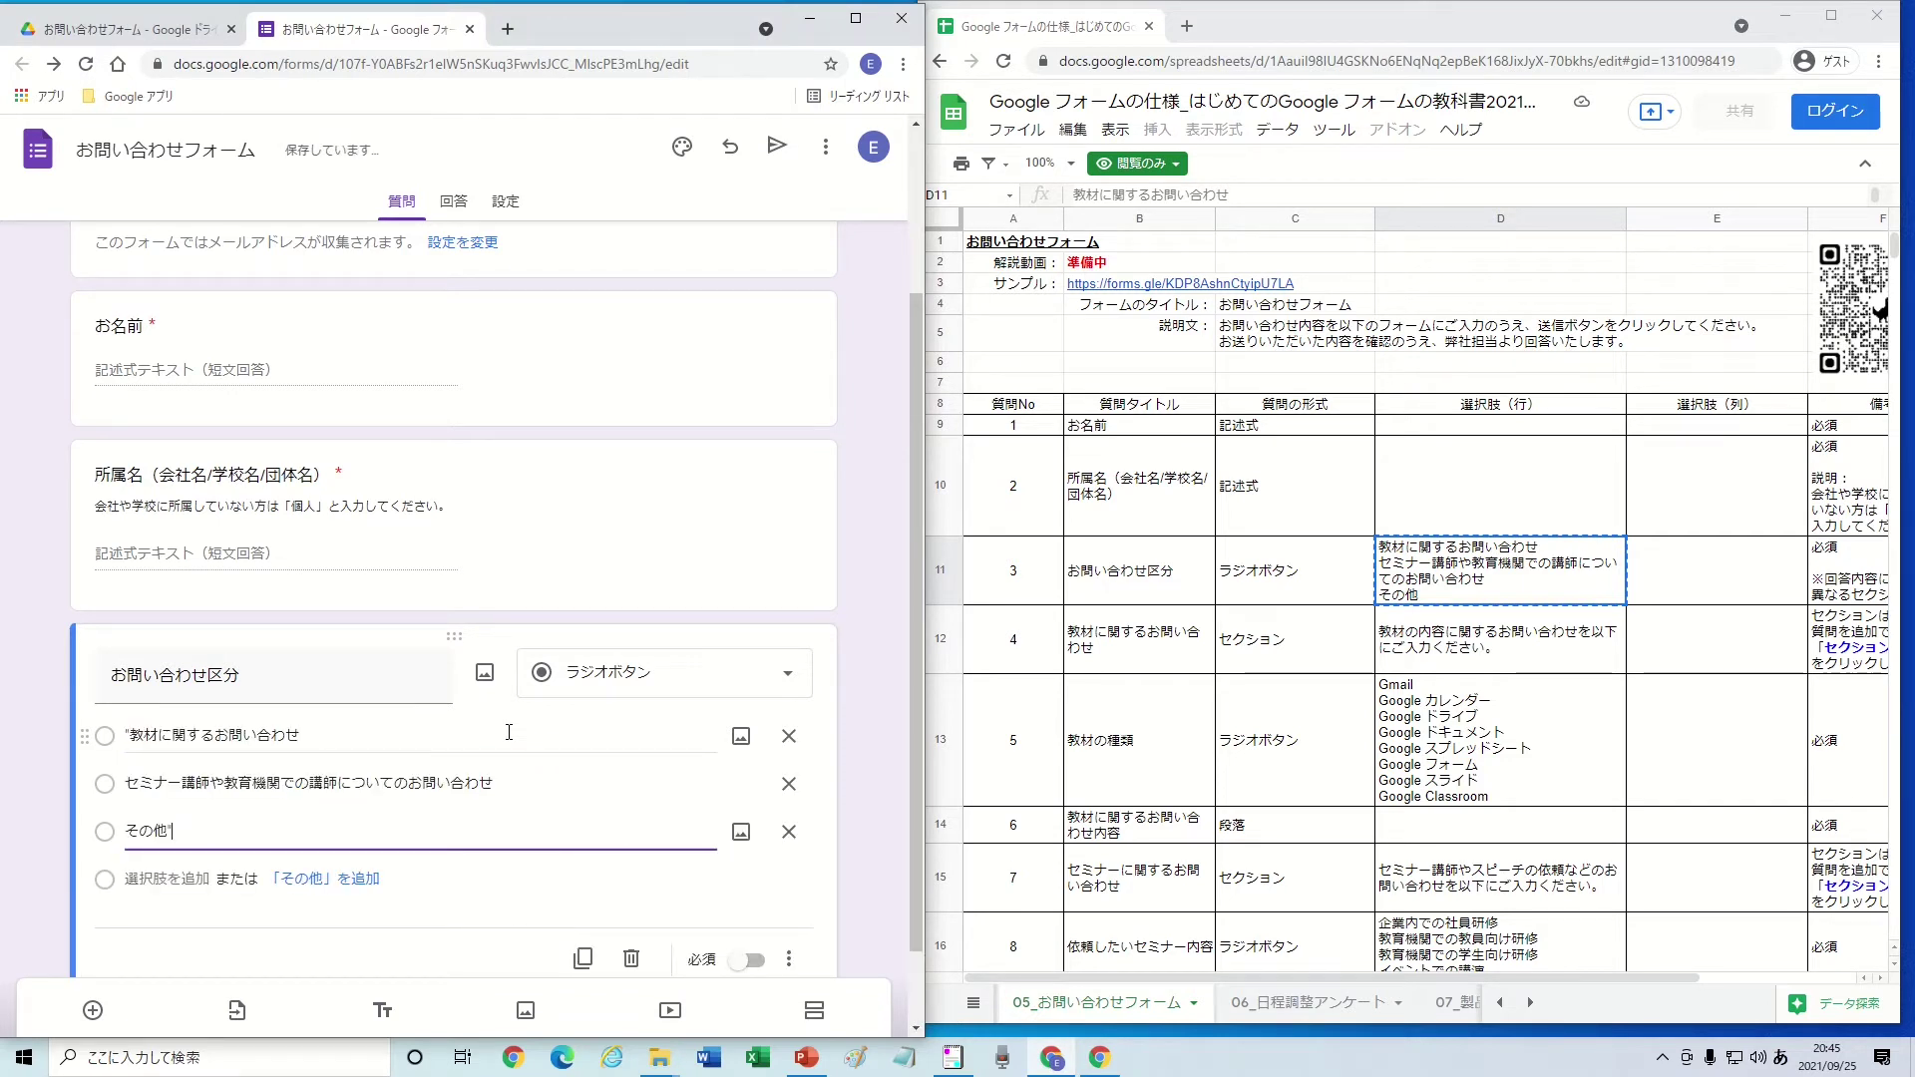
pyautogui.click(509, 733)
pyautogui.press('Home')
pyautogui.press('Delete')
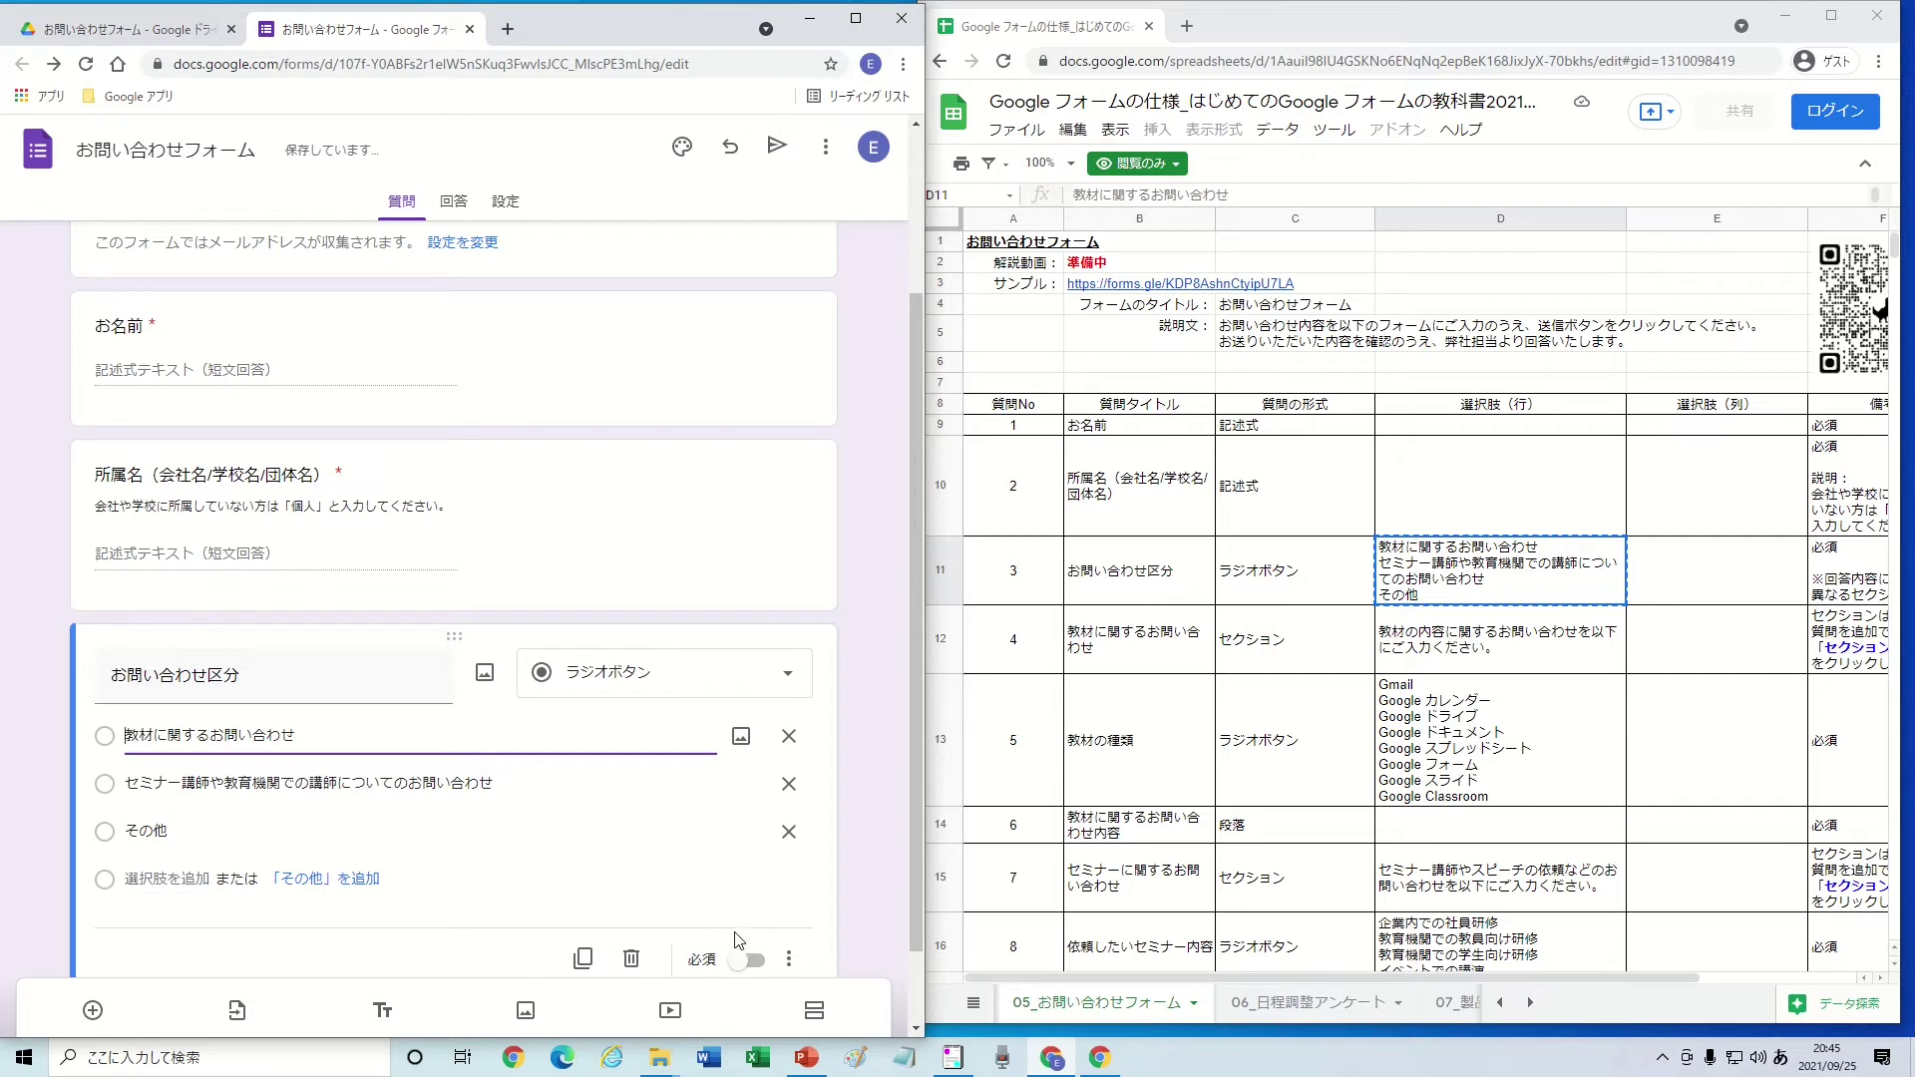
pyautogui.click(738, 964)
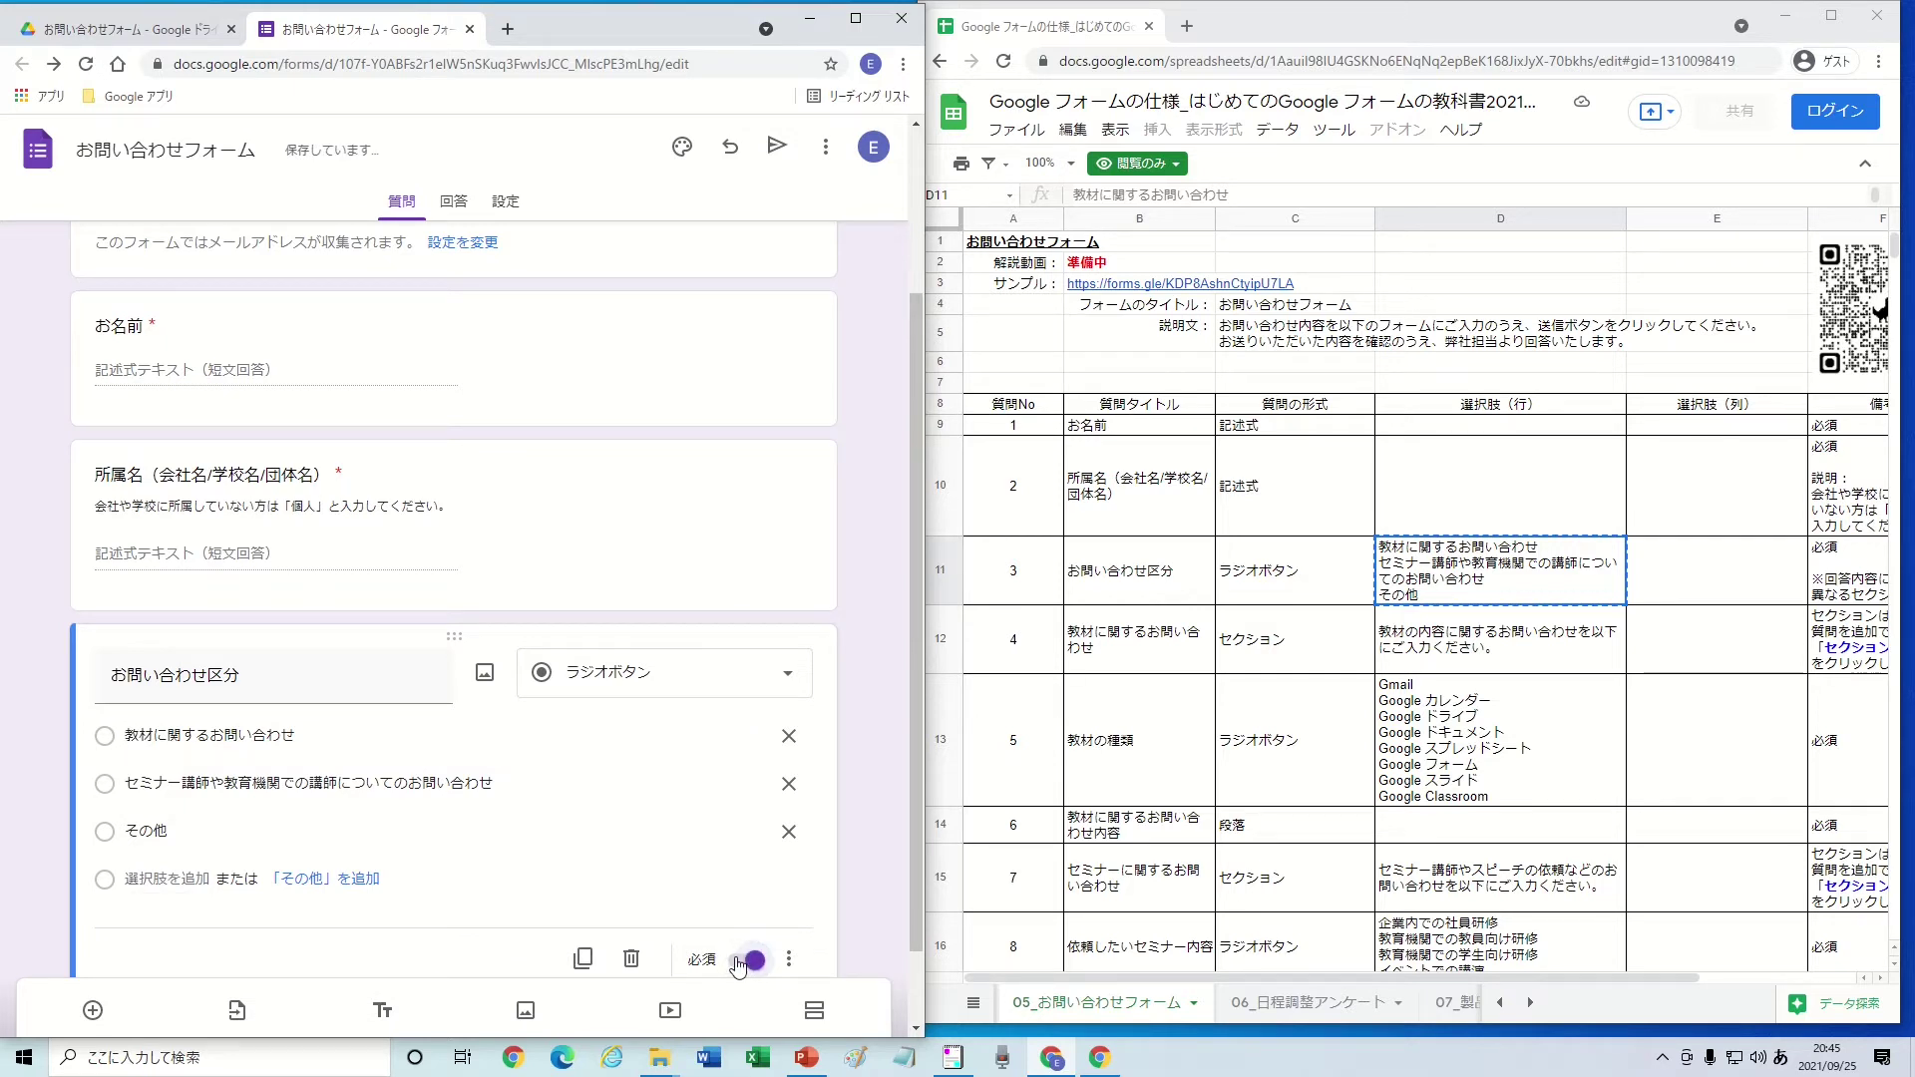
# Step: Add the F11 branching note as the description without the 必須※ prefix
pyautogui.click(1871, 555)
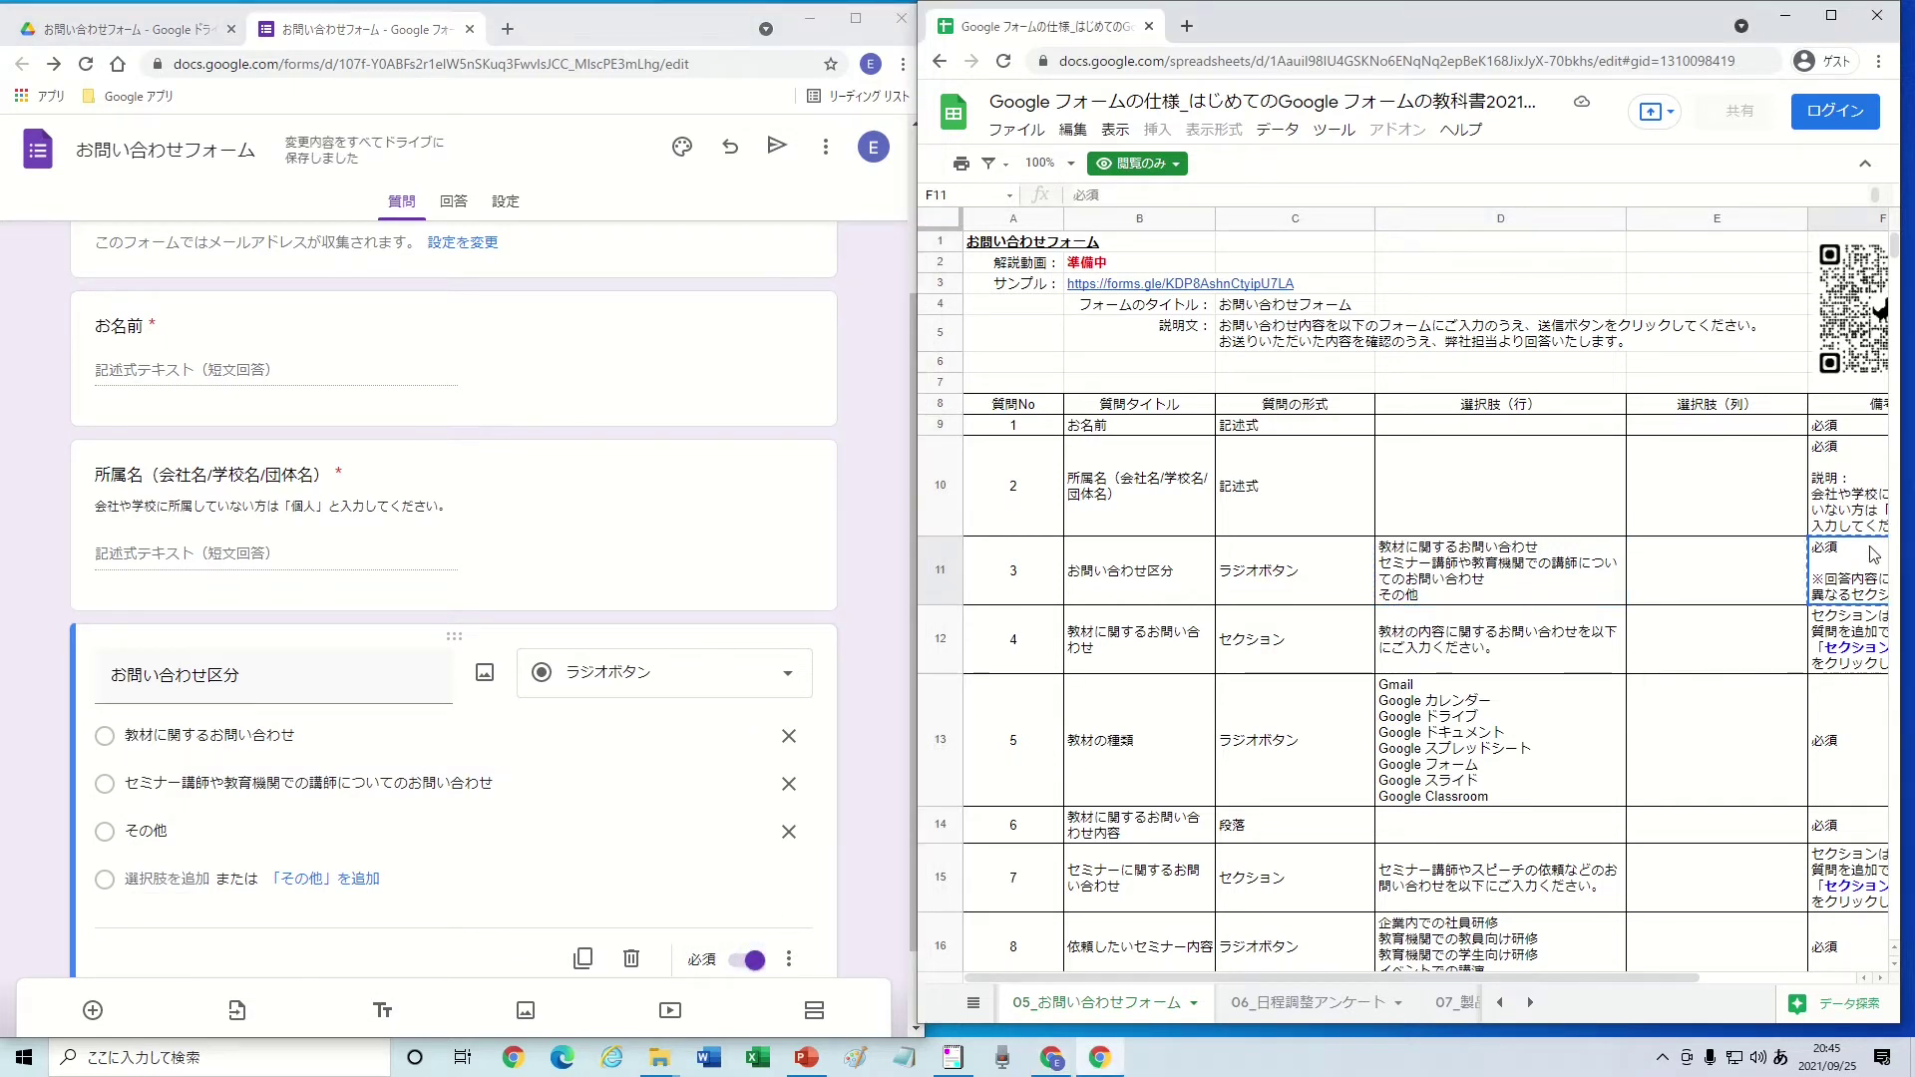
pyautogui.click(789, 958)
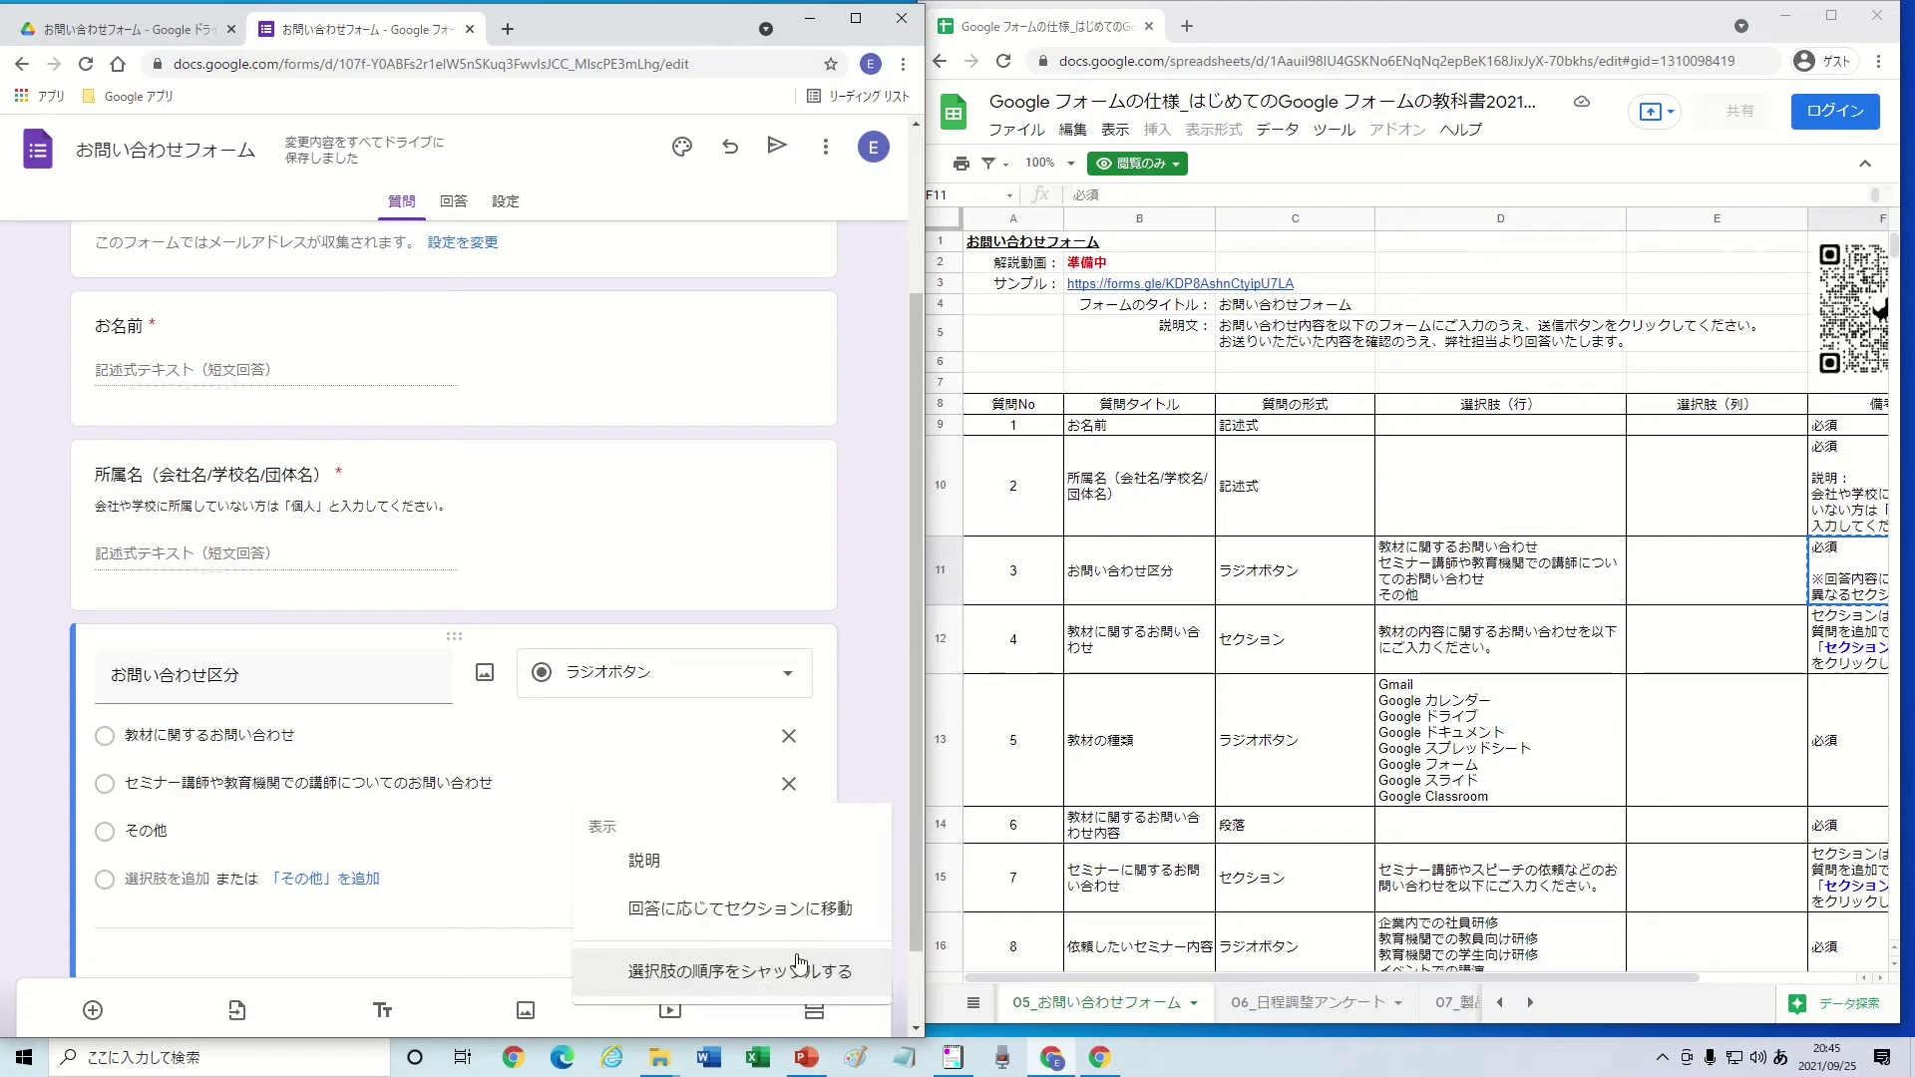
pyautogui.click(778, 876)
pyautogui.hotkey('ctrl', 'v')
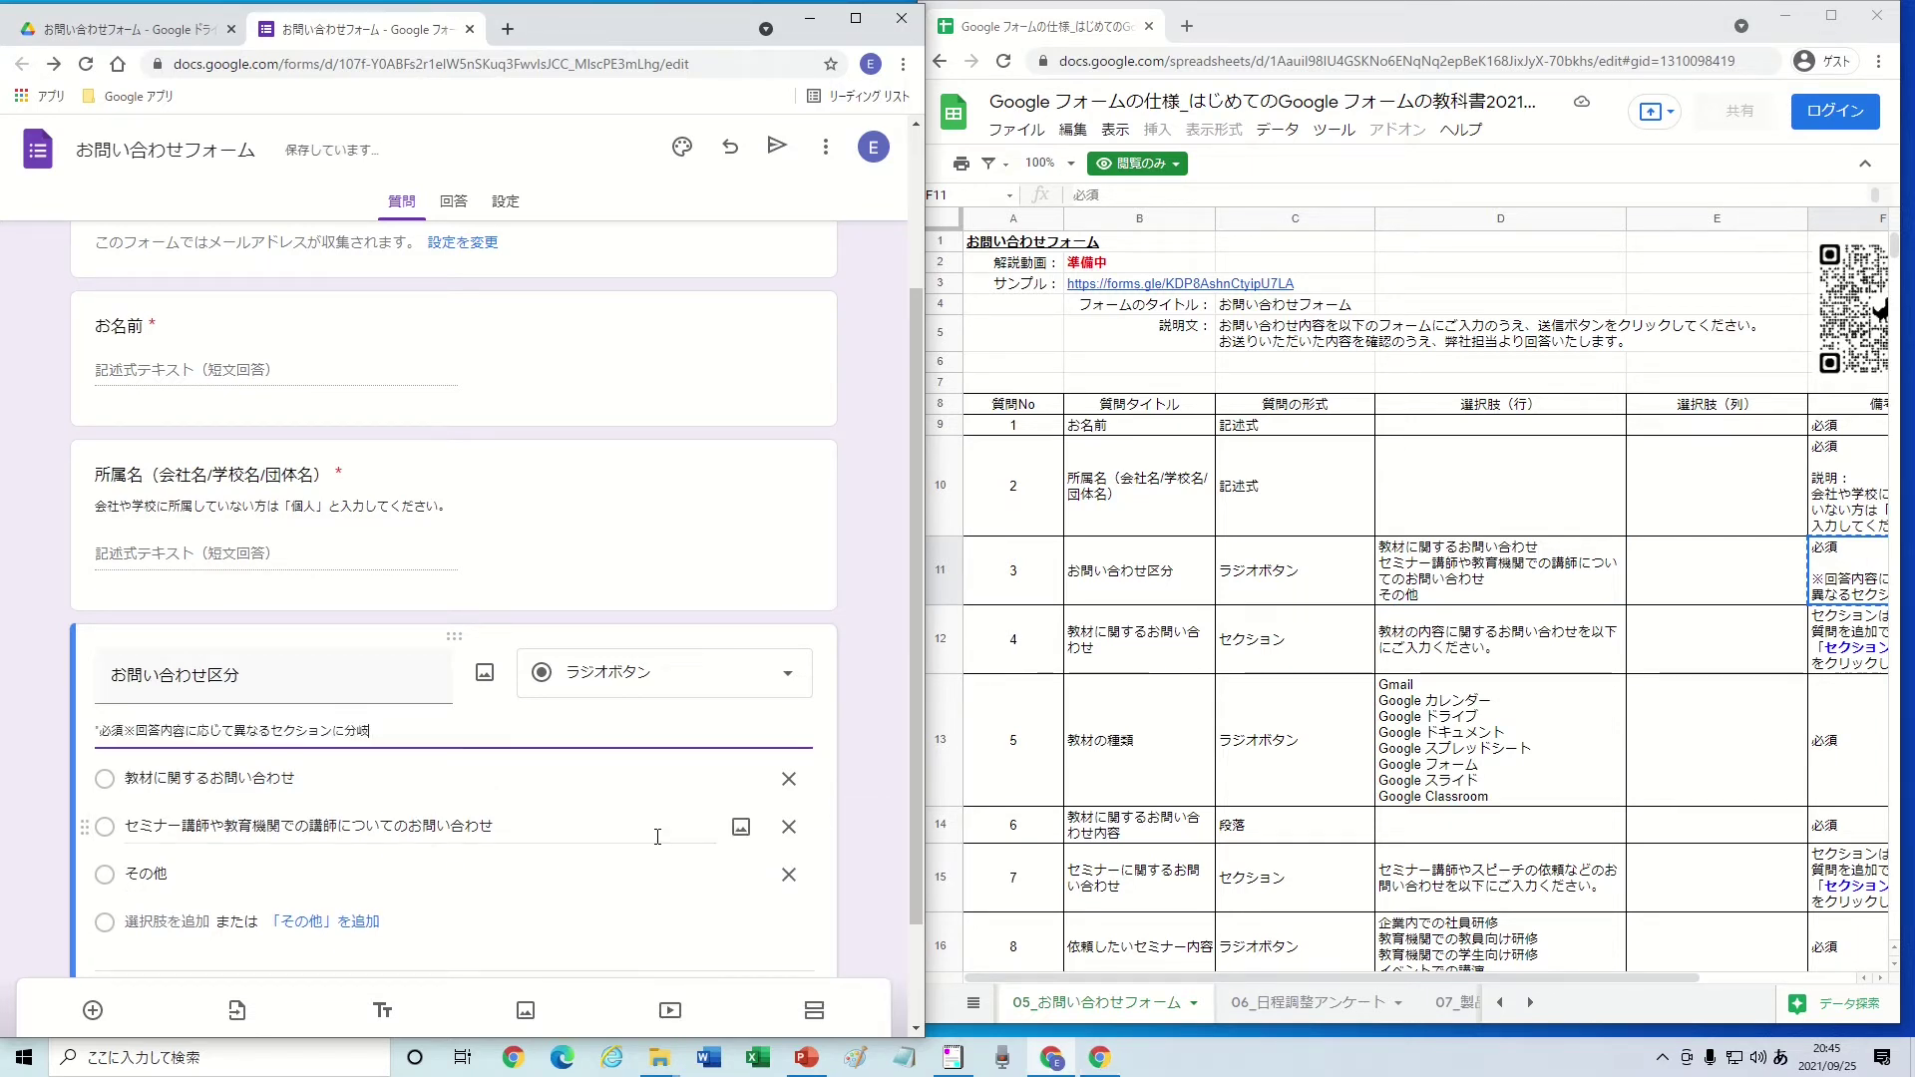
pyautogui.hotkey('shift', 'Right')
pyautogui.hotkey('shift', 'Right')
pyautogui.press('BackSpace')
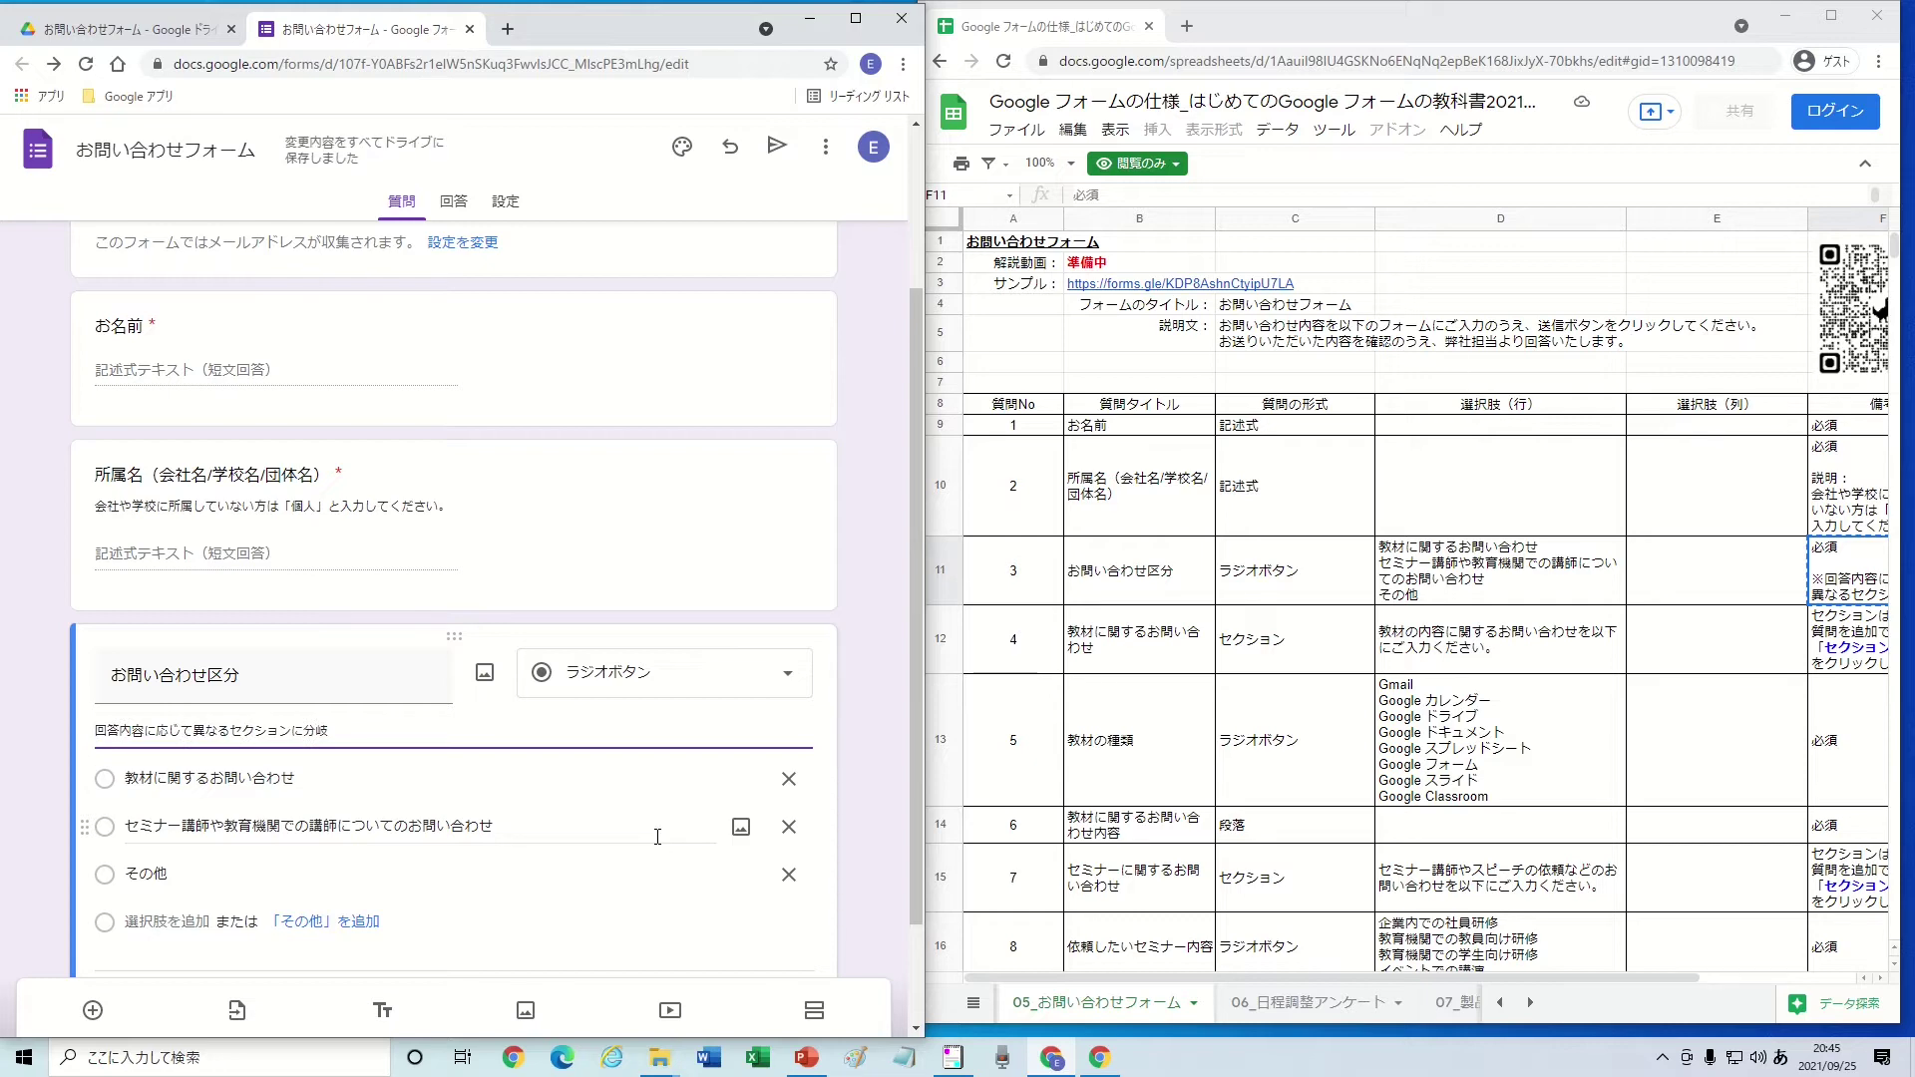
pyautogui.scroll(-2, 641, 834)
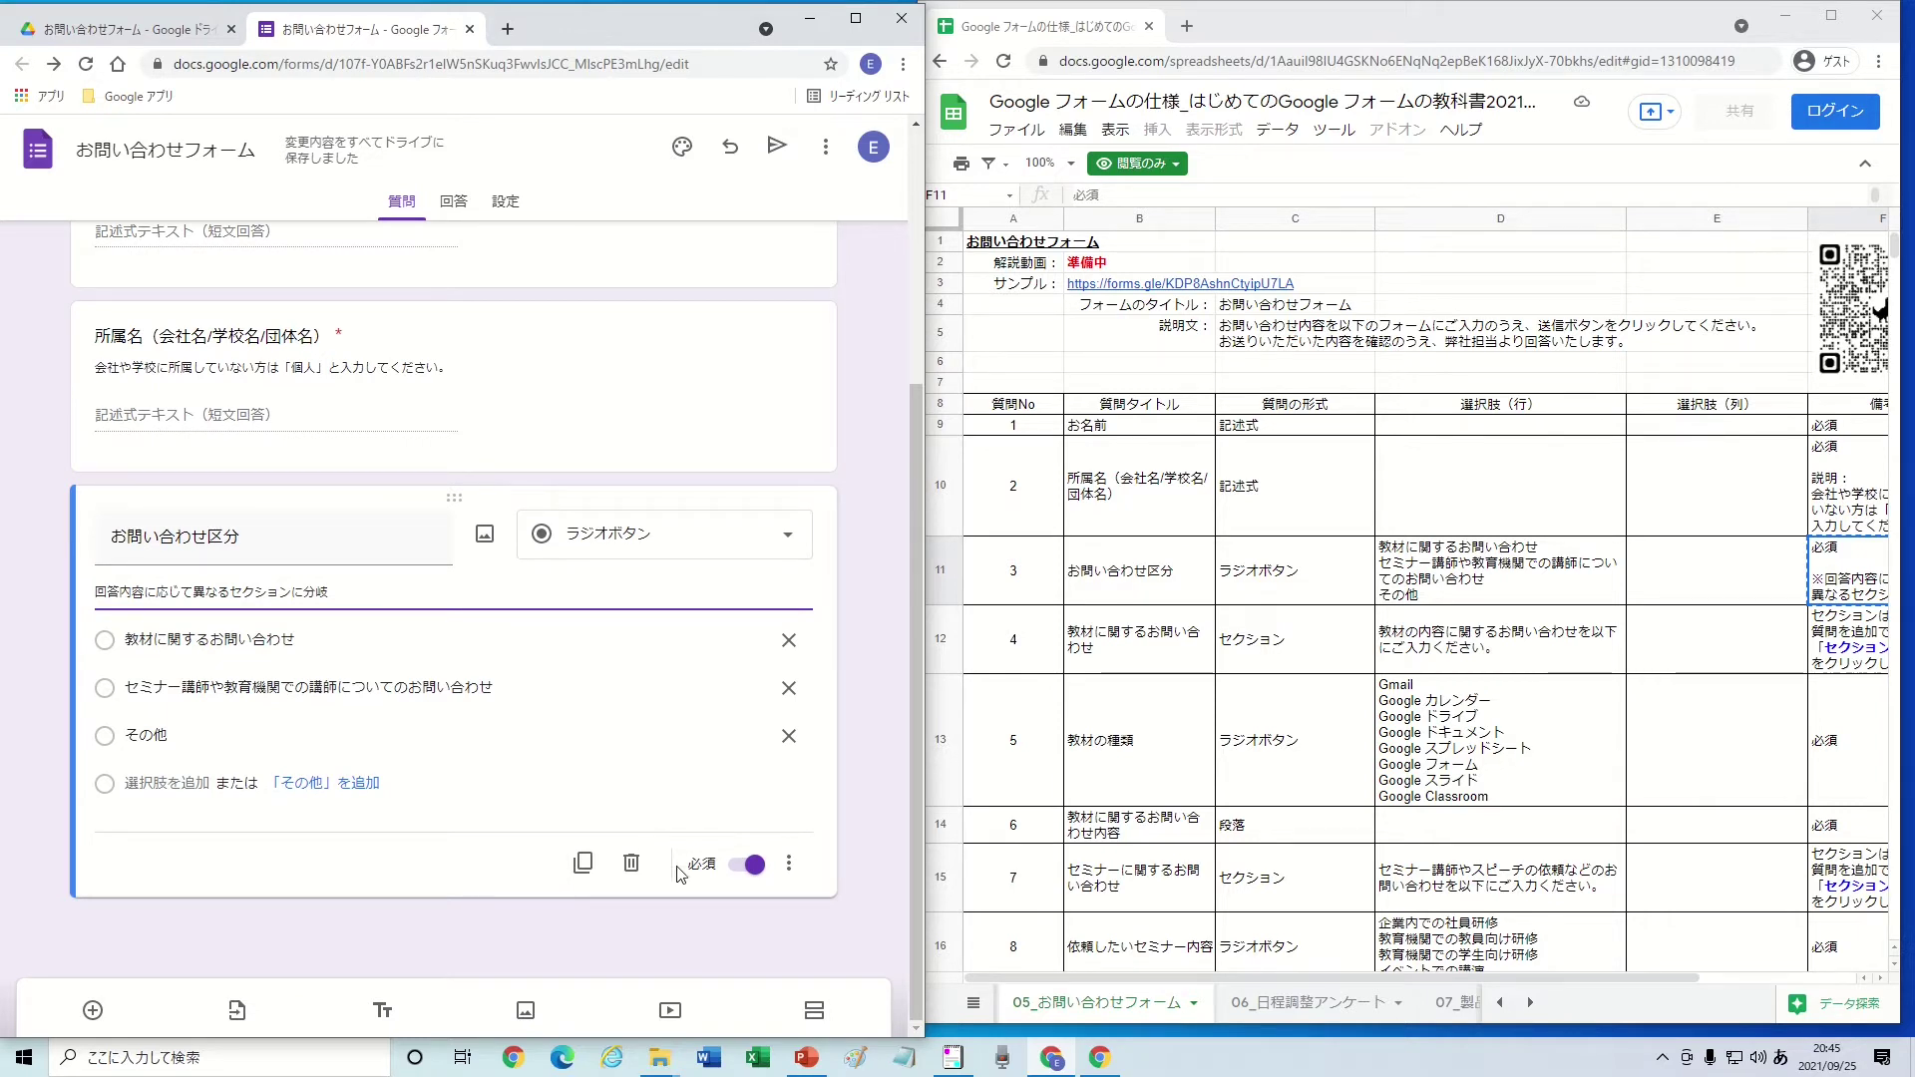
pyautogui.click(810, 1010)
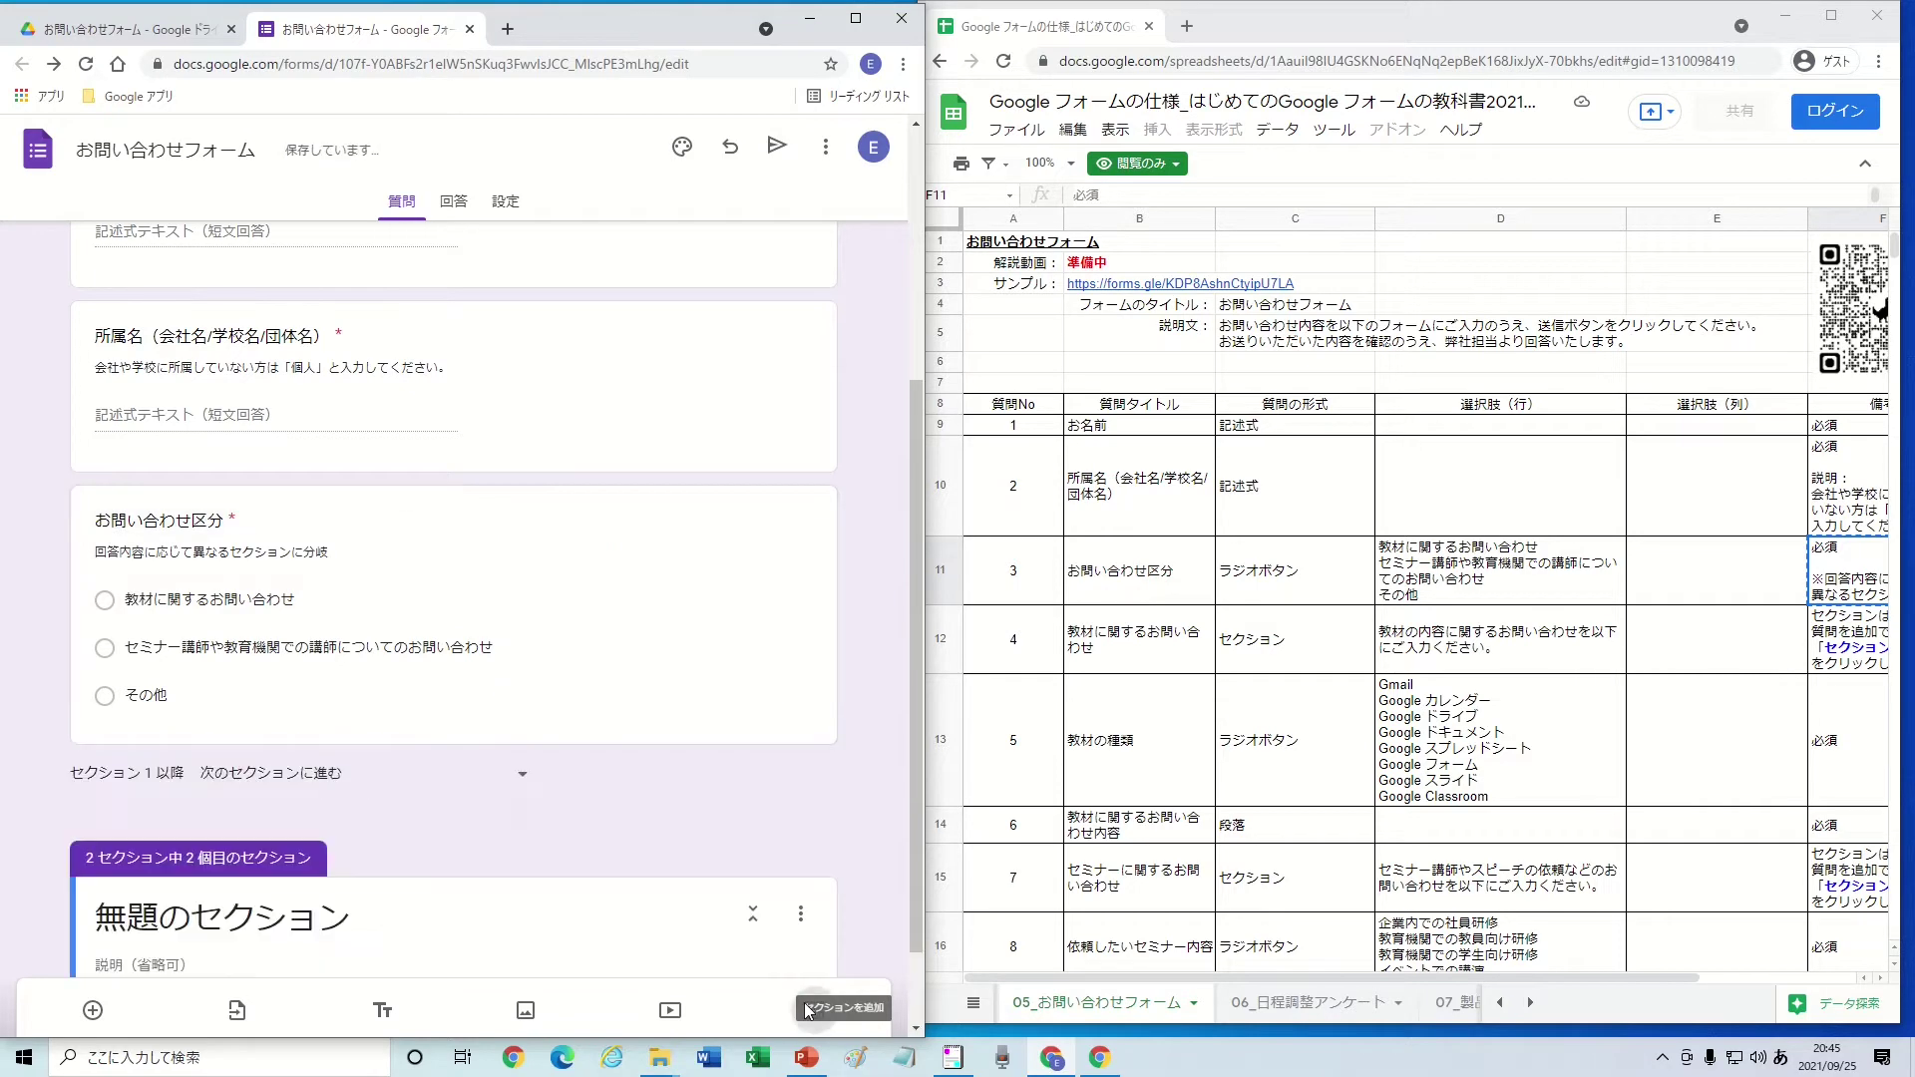
# Step: Title the second section 教材に関するお問い合わせ from cell B12
pyautogui.click(573, 790)
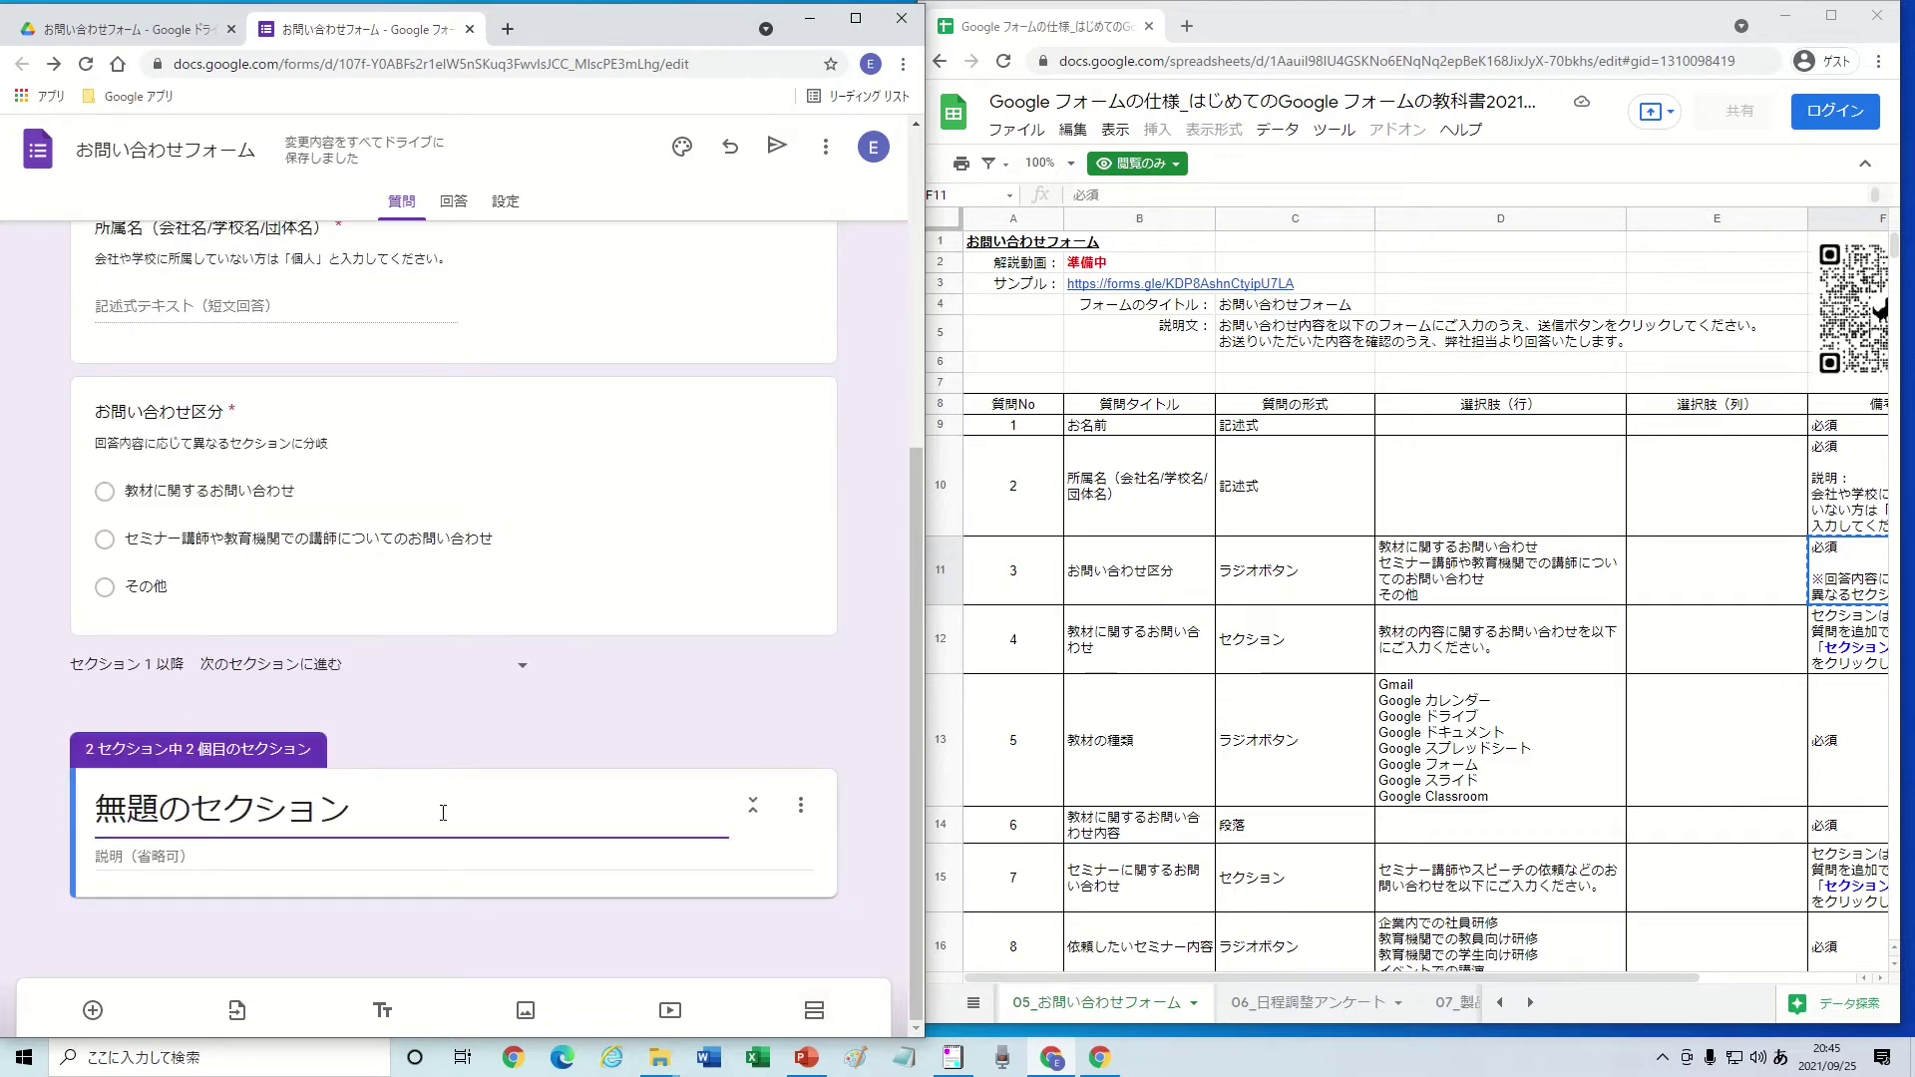
pyautogui.click(1137, 644)
pyautogui.hotkey('ctrl', 'c')
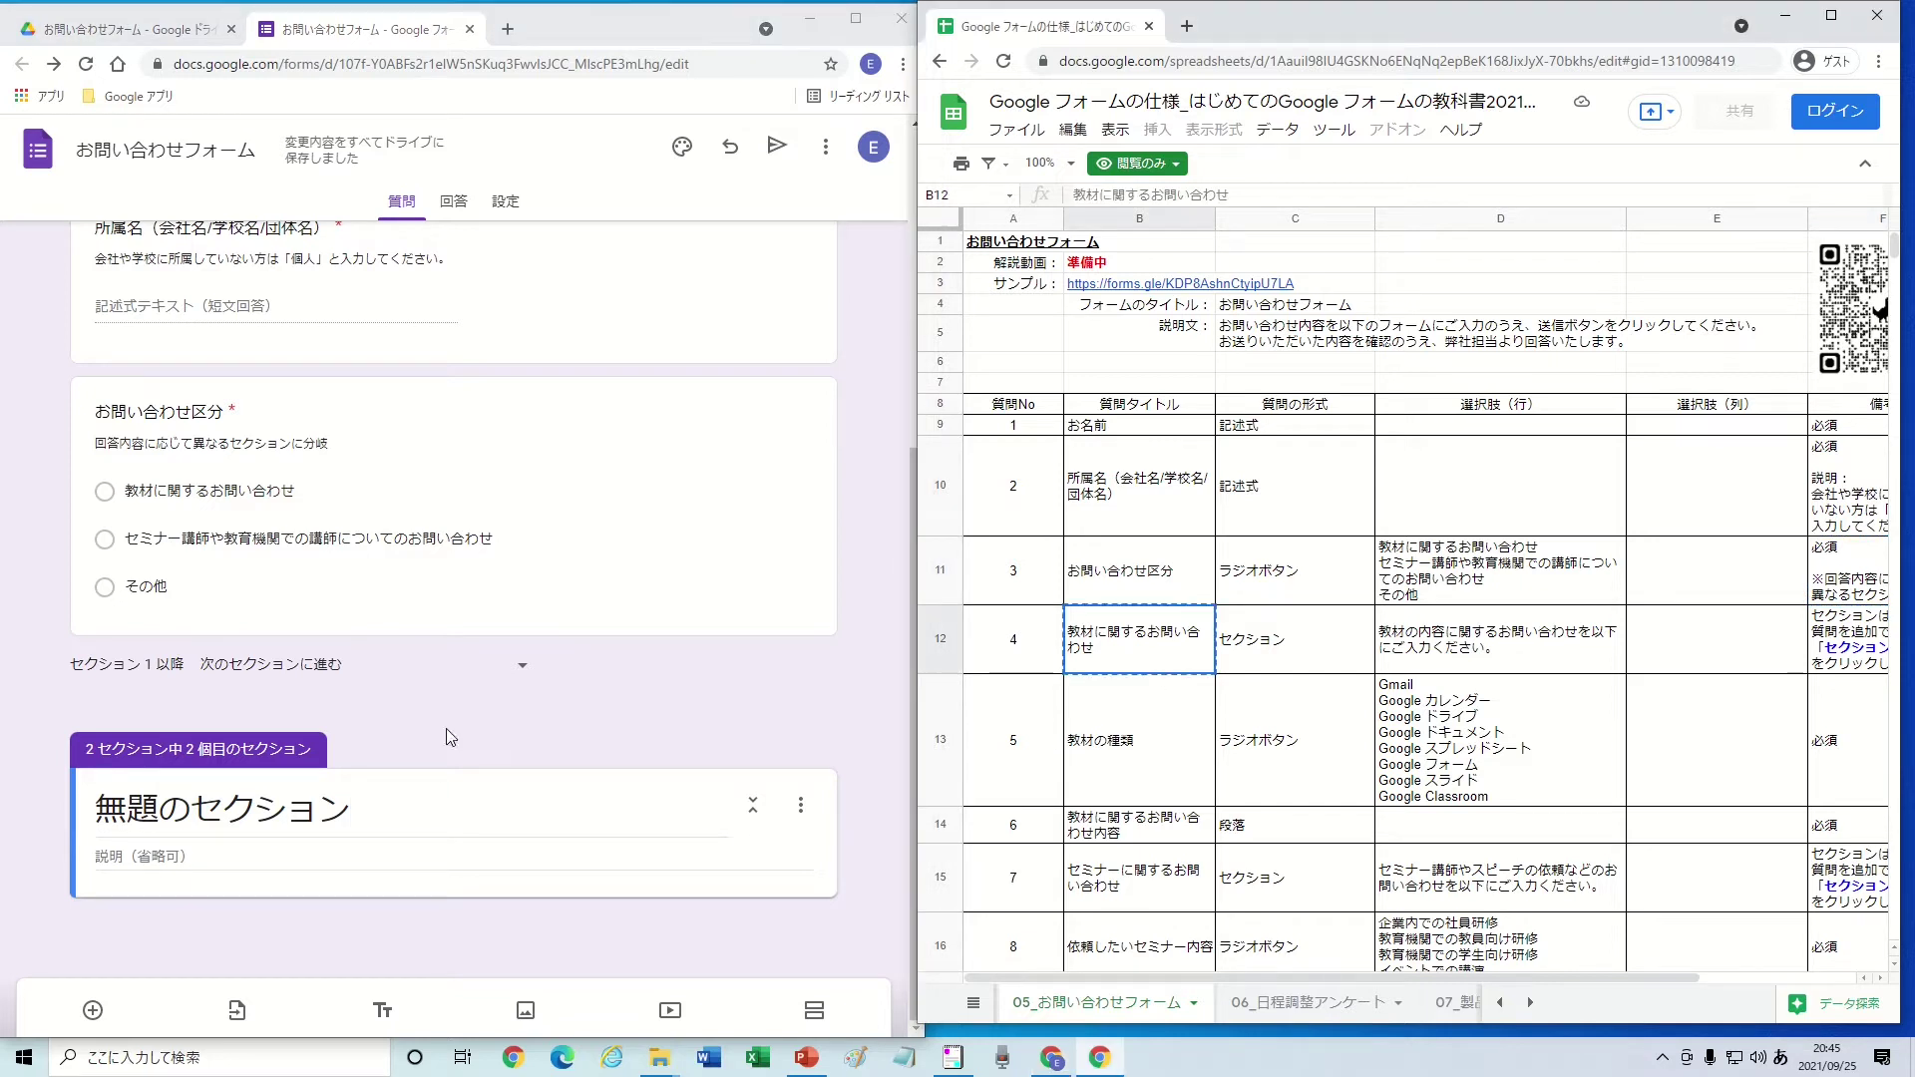
pyautogui.tripleClick(287, 801)
pyautogui.hotkey('ctrl', 'v')
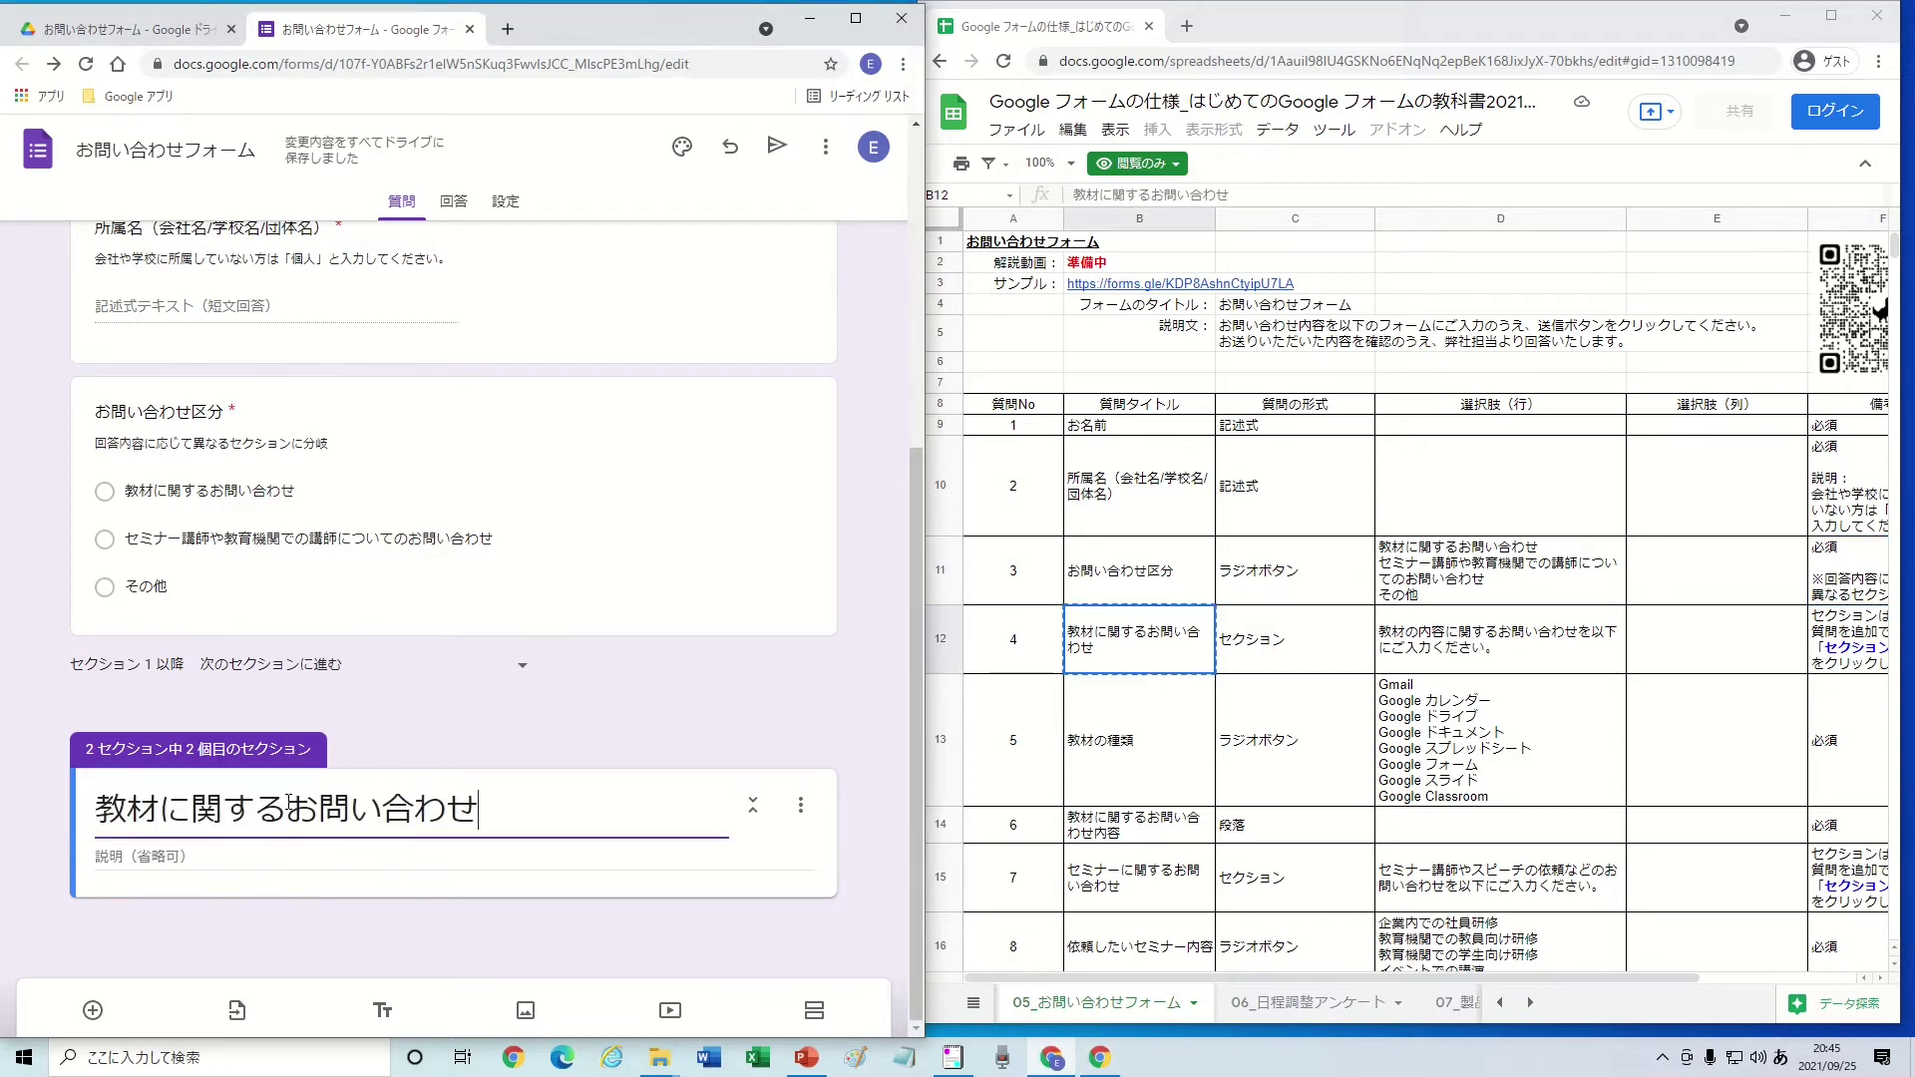
# Step: Fill the section description with the instruction text from cell D12
pyautogui.click(1417, 655)
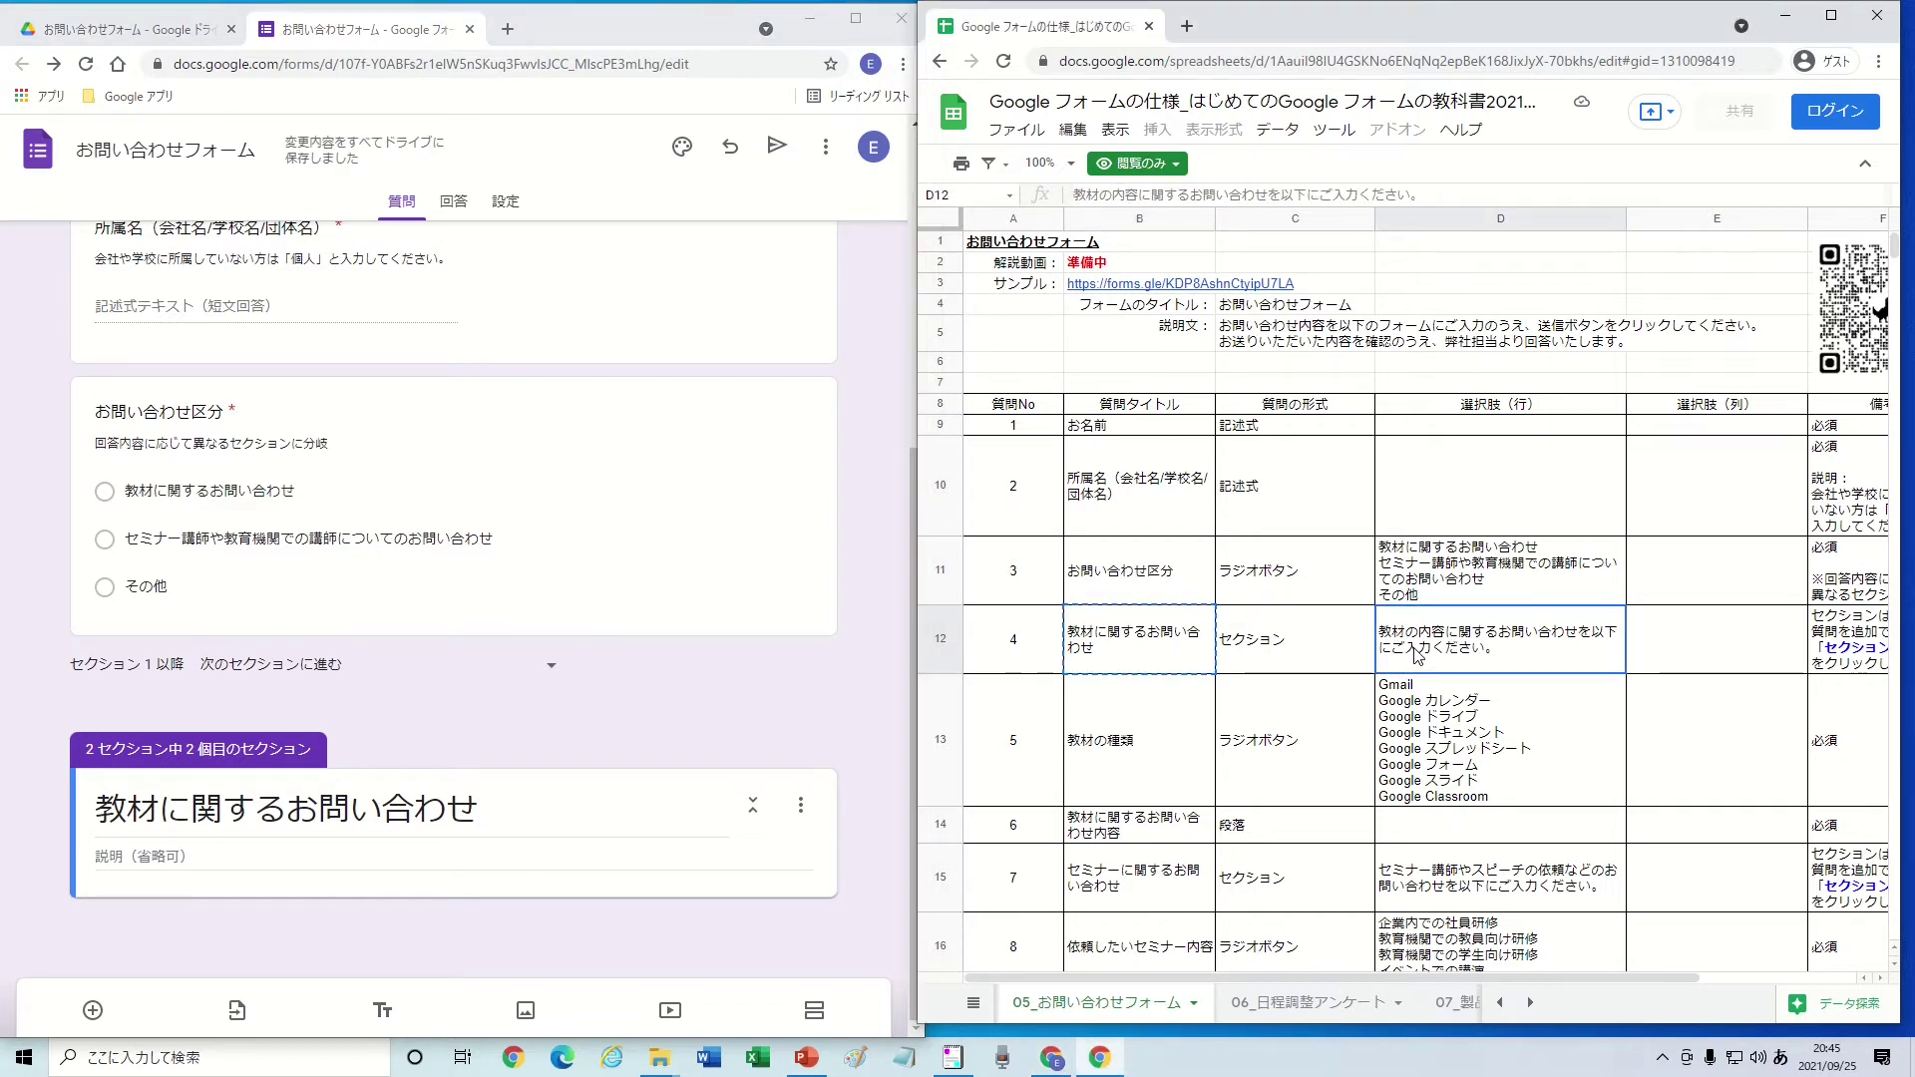
pyautogui.hotkey('ctrl', 'c')
pyautogui.click(492, 853)
pyautogui.hotkey('ctrl', 'v')
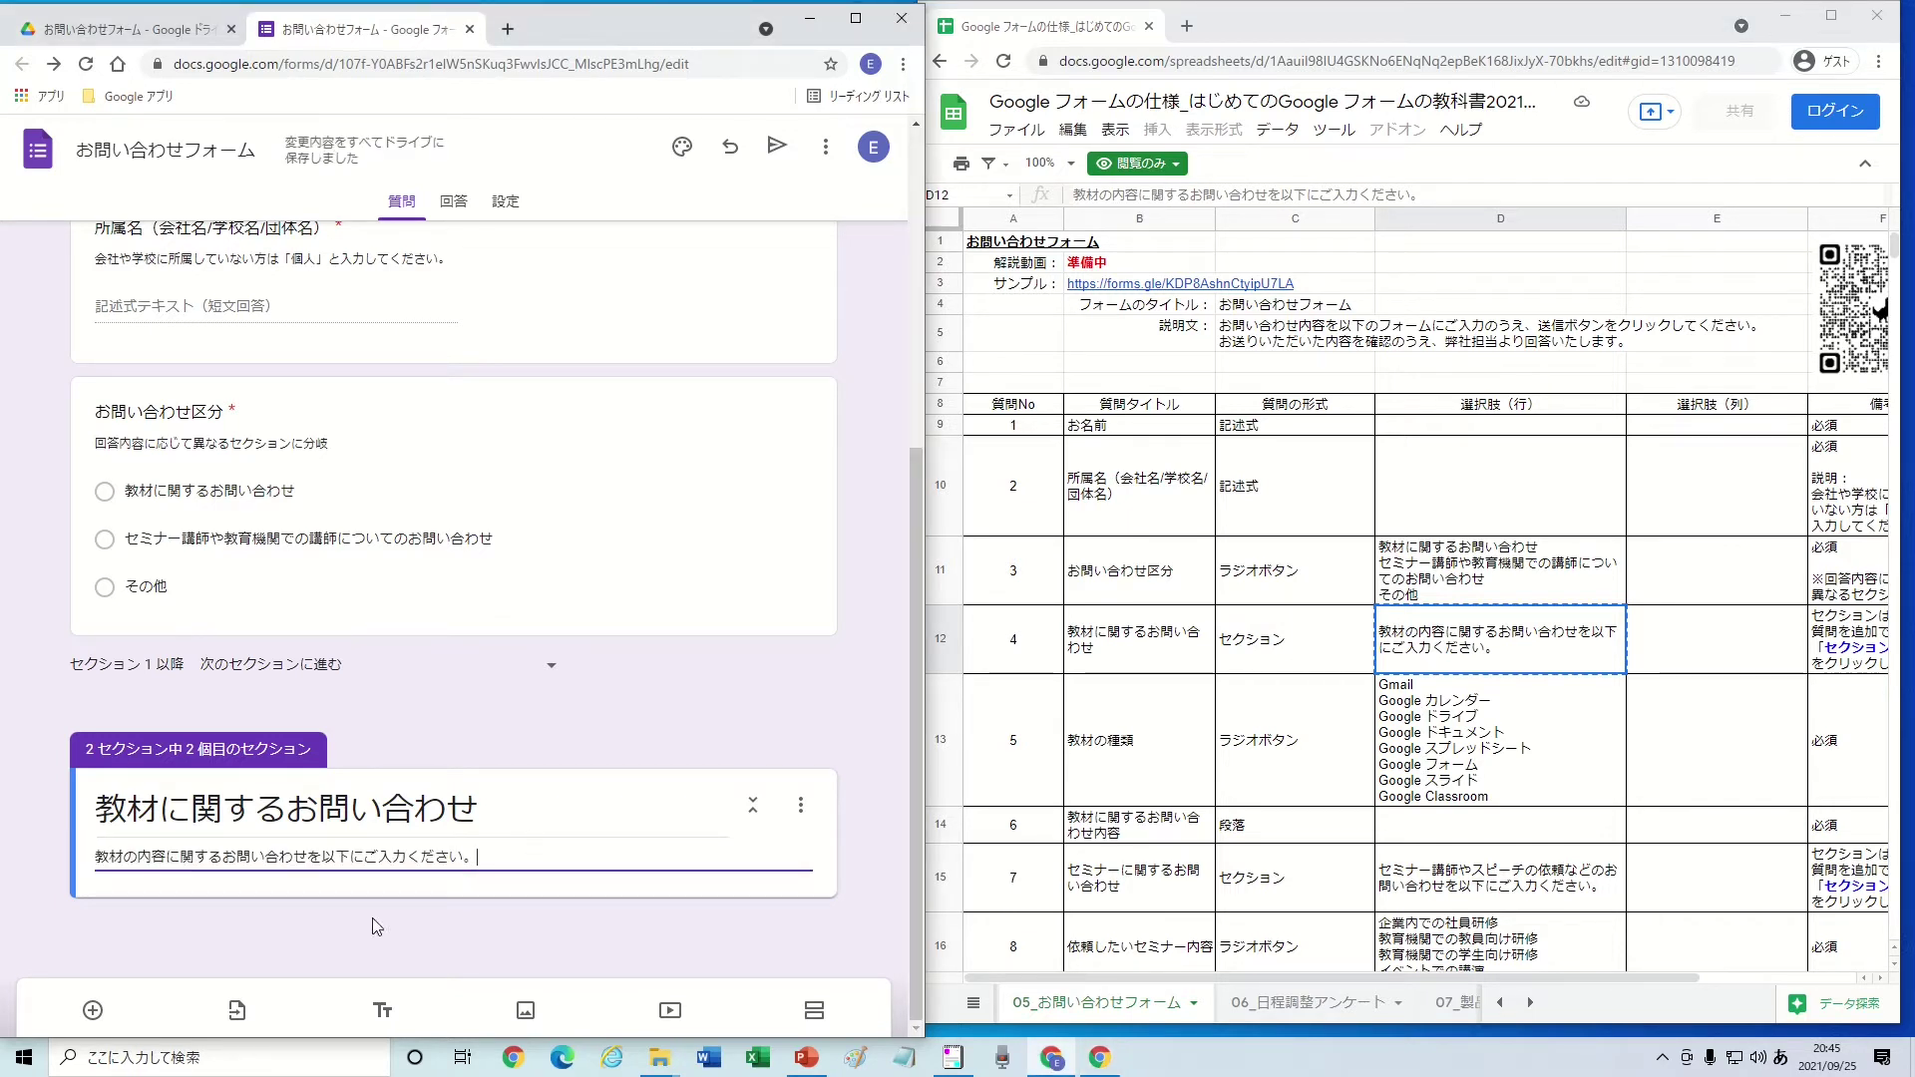
pyautogui.click(92, 1010)
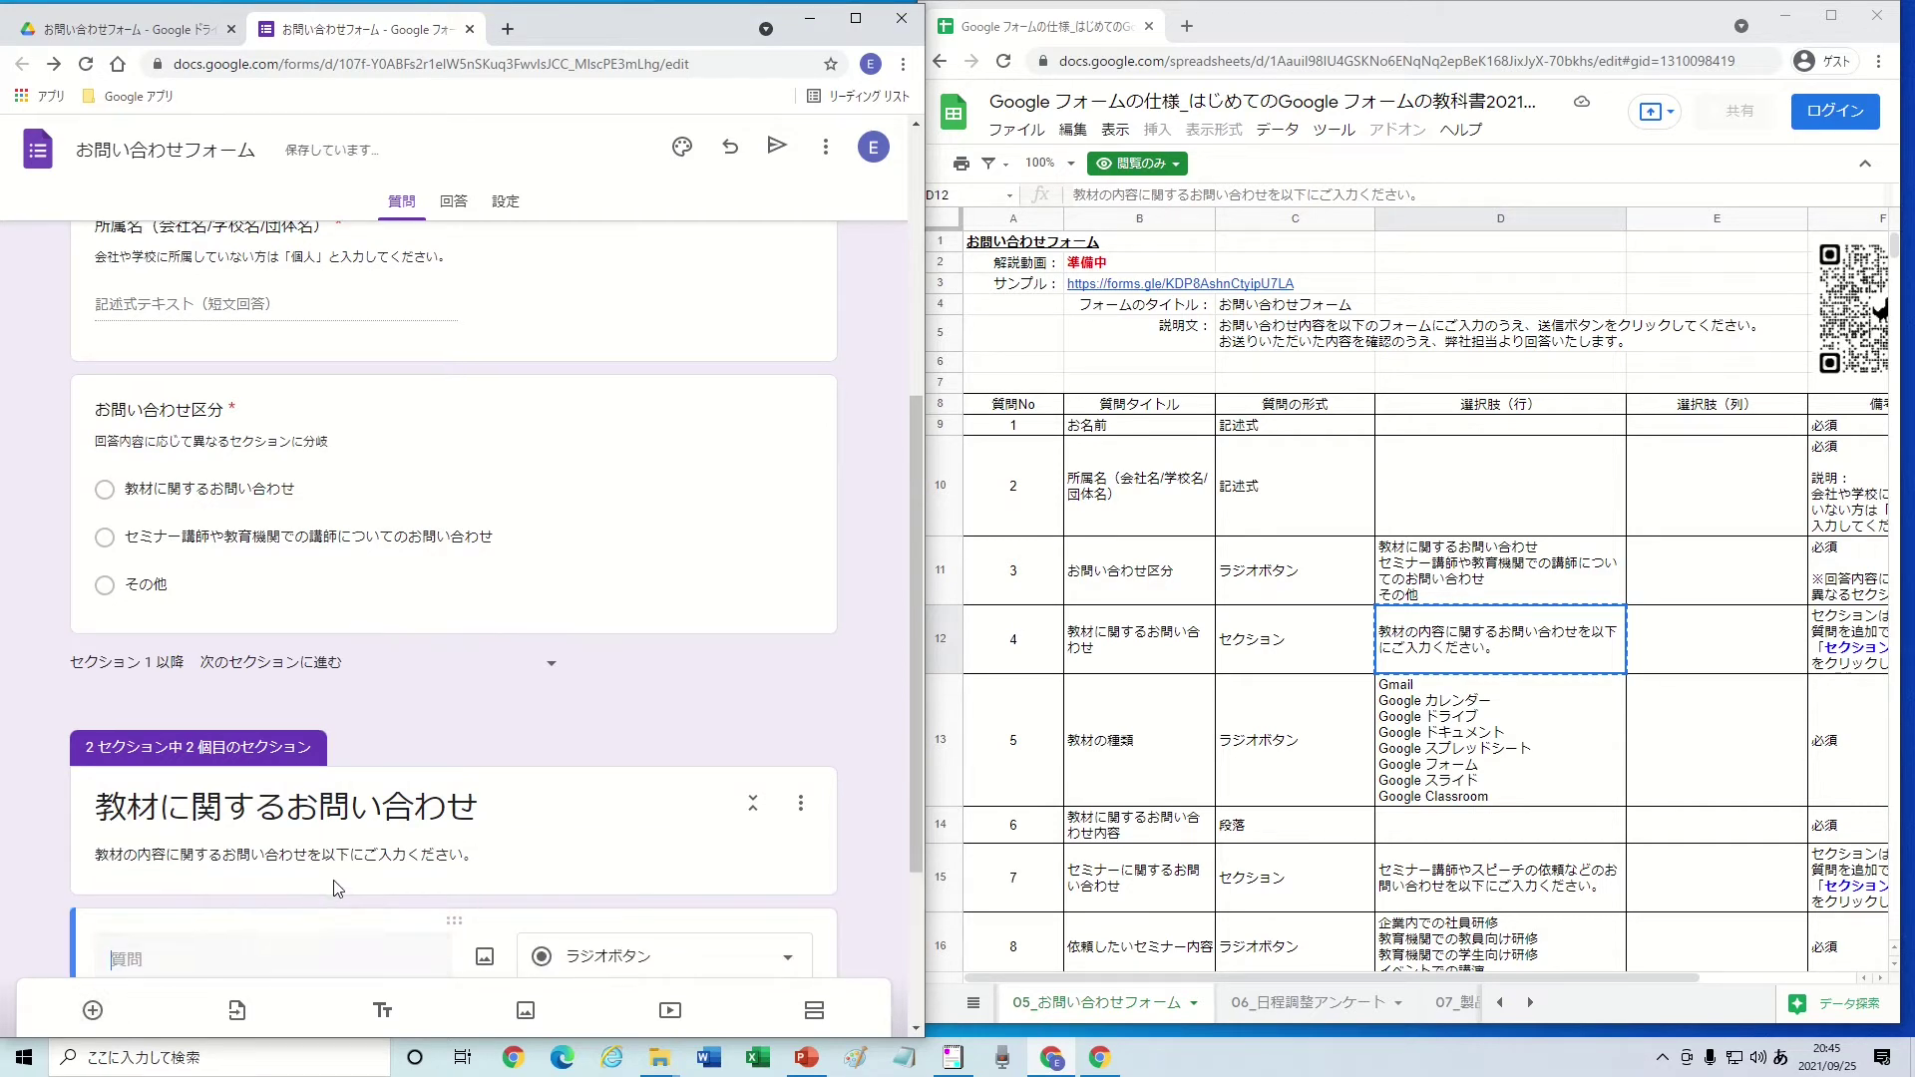
# Step: Make 教材の種類 a required multiple-choice question with the eight Google tool choices
pyautogui.click(1133, 744)
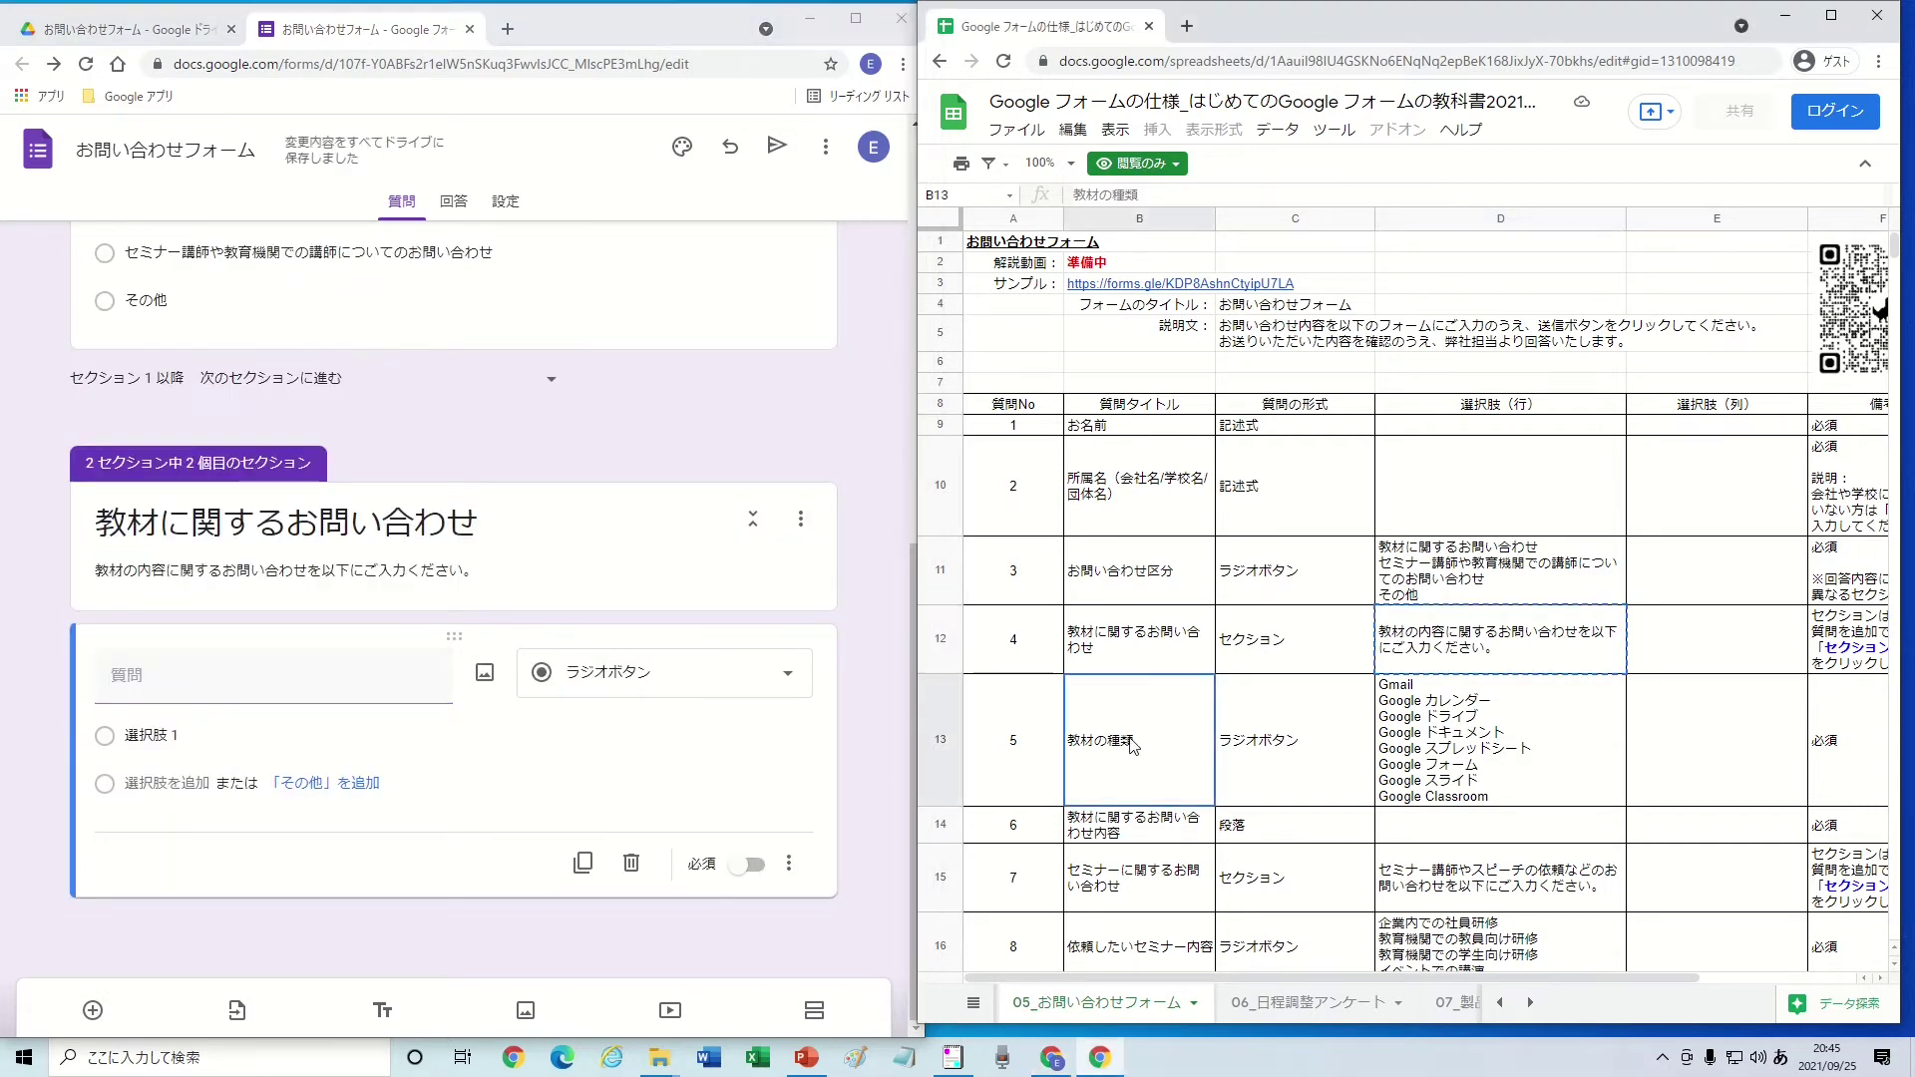
pyautogui.click(333, 686)
pyautogui.hotkey('ctrl', 'v')
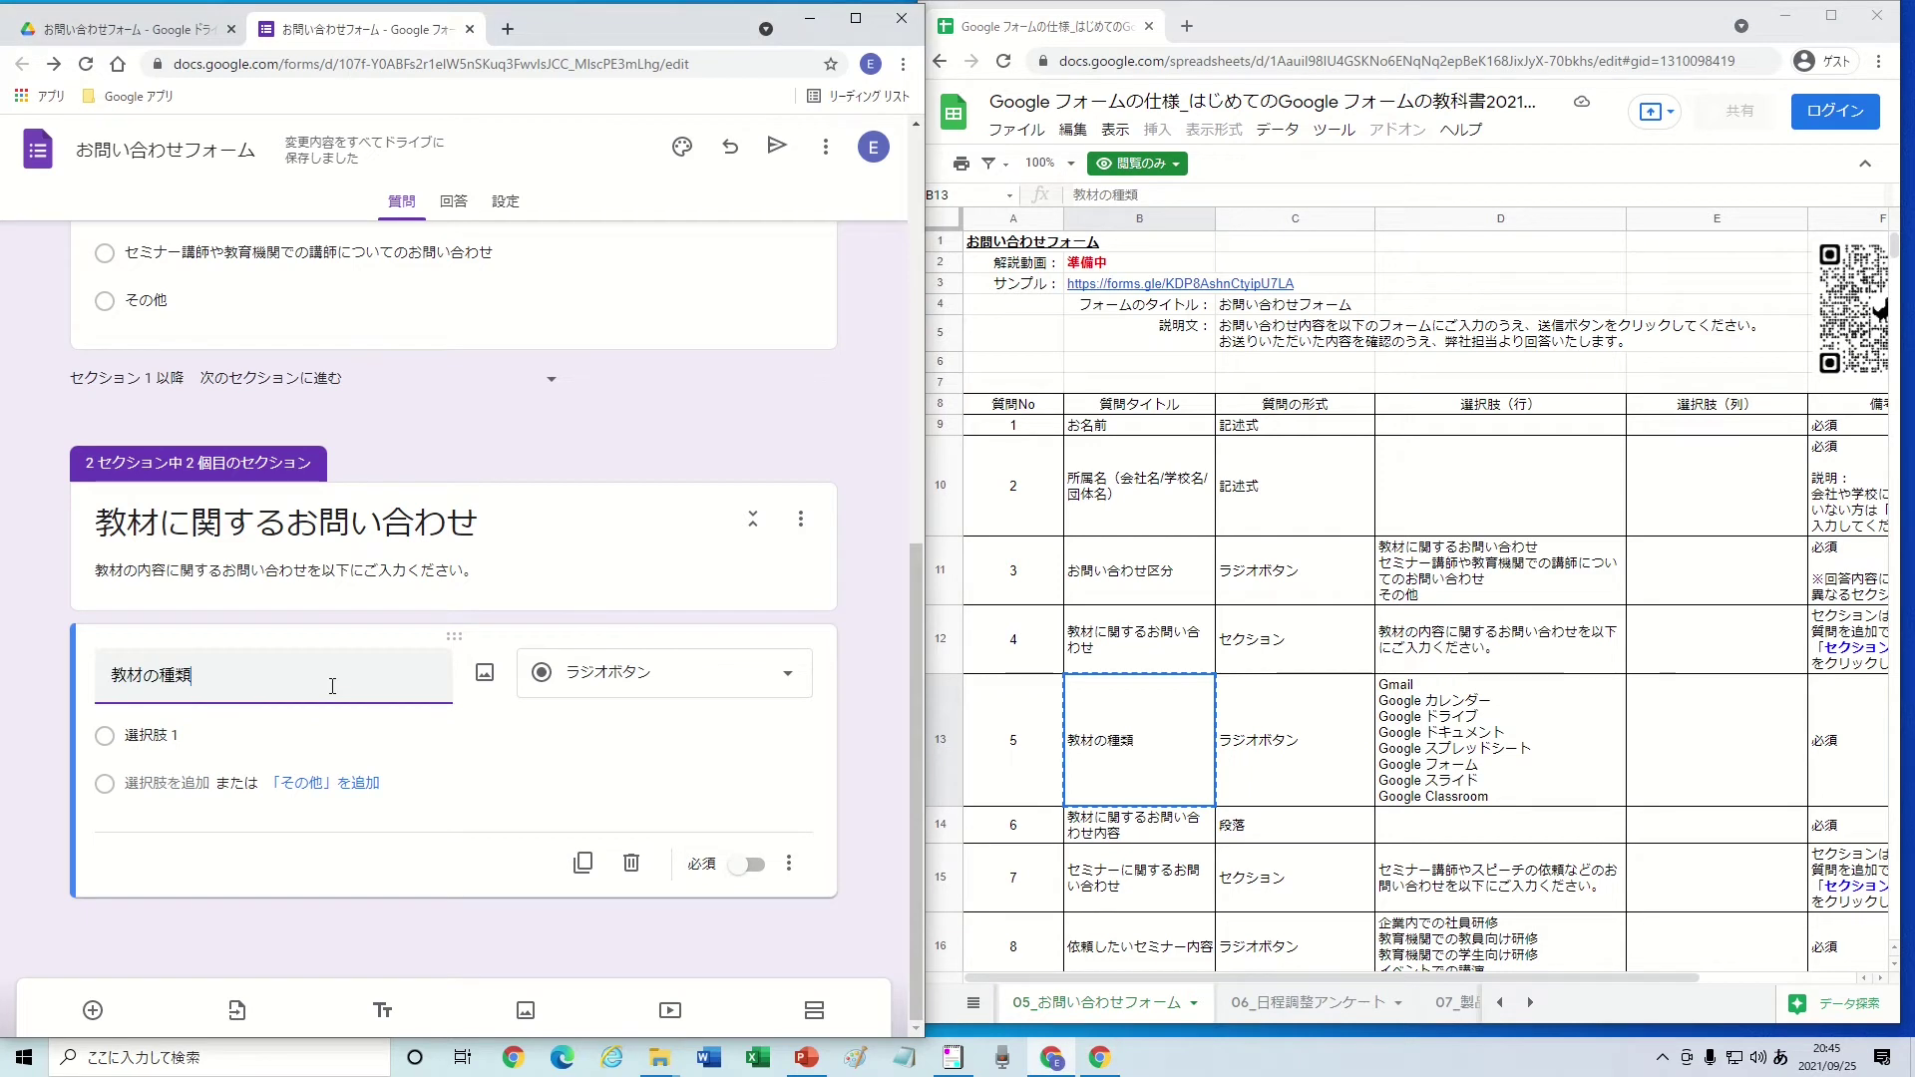
pyautogui.click(585, 701)
pyautogui.click(644, 565)
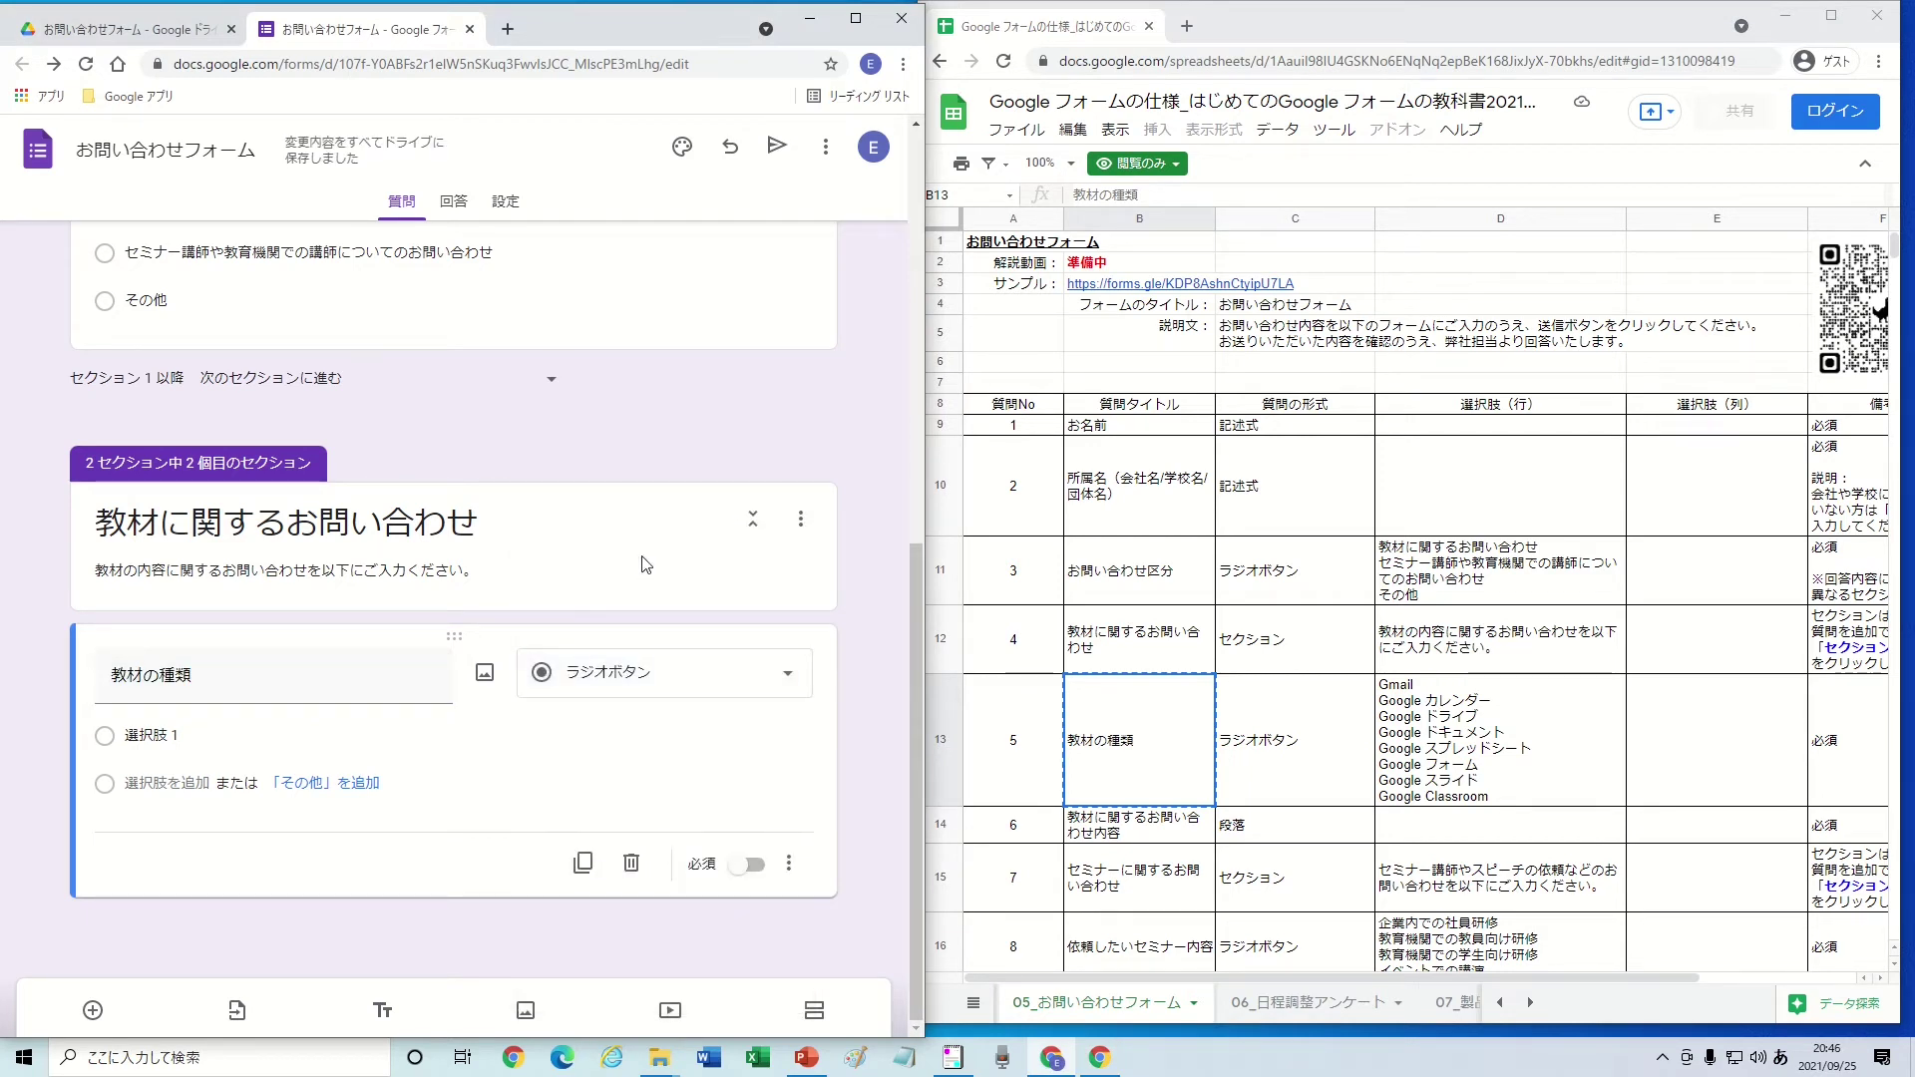
pyautogui.click(1437, 728)
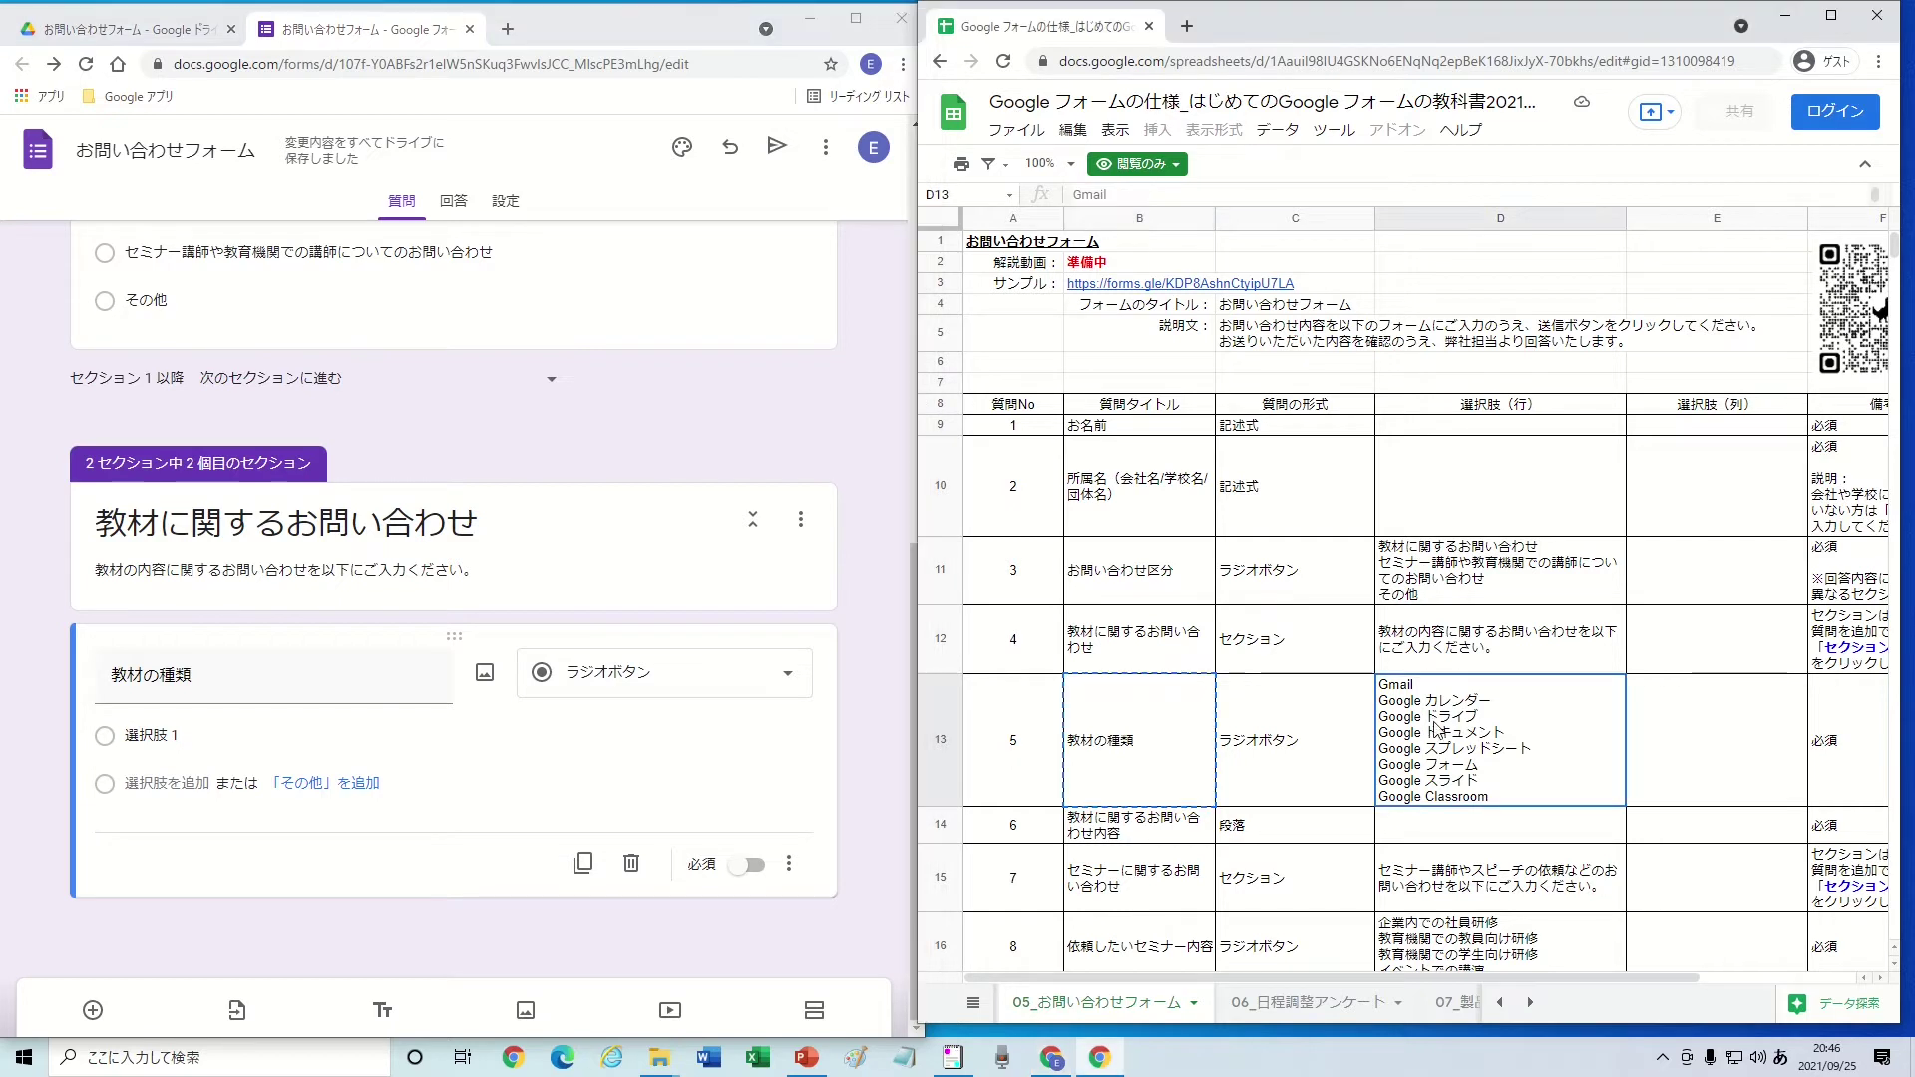
pyautogui.click(609, 729)
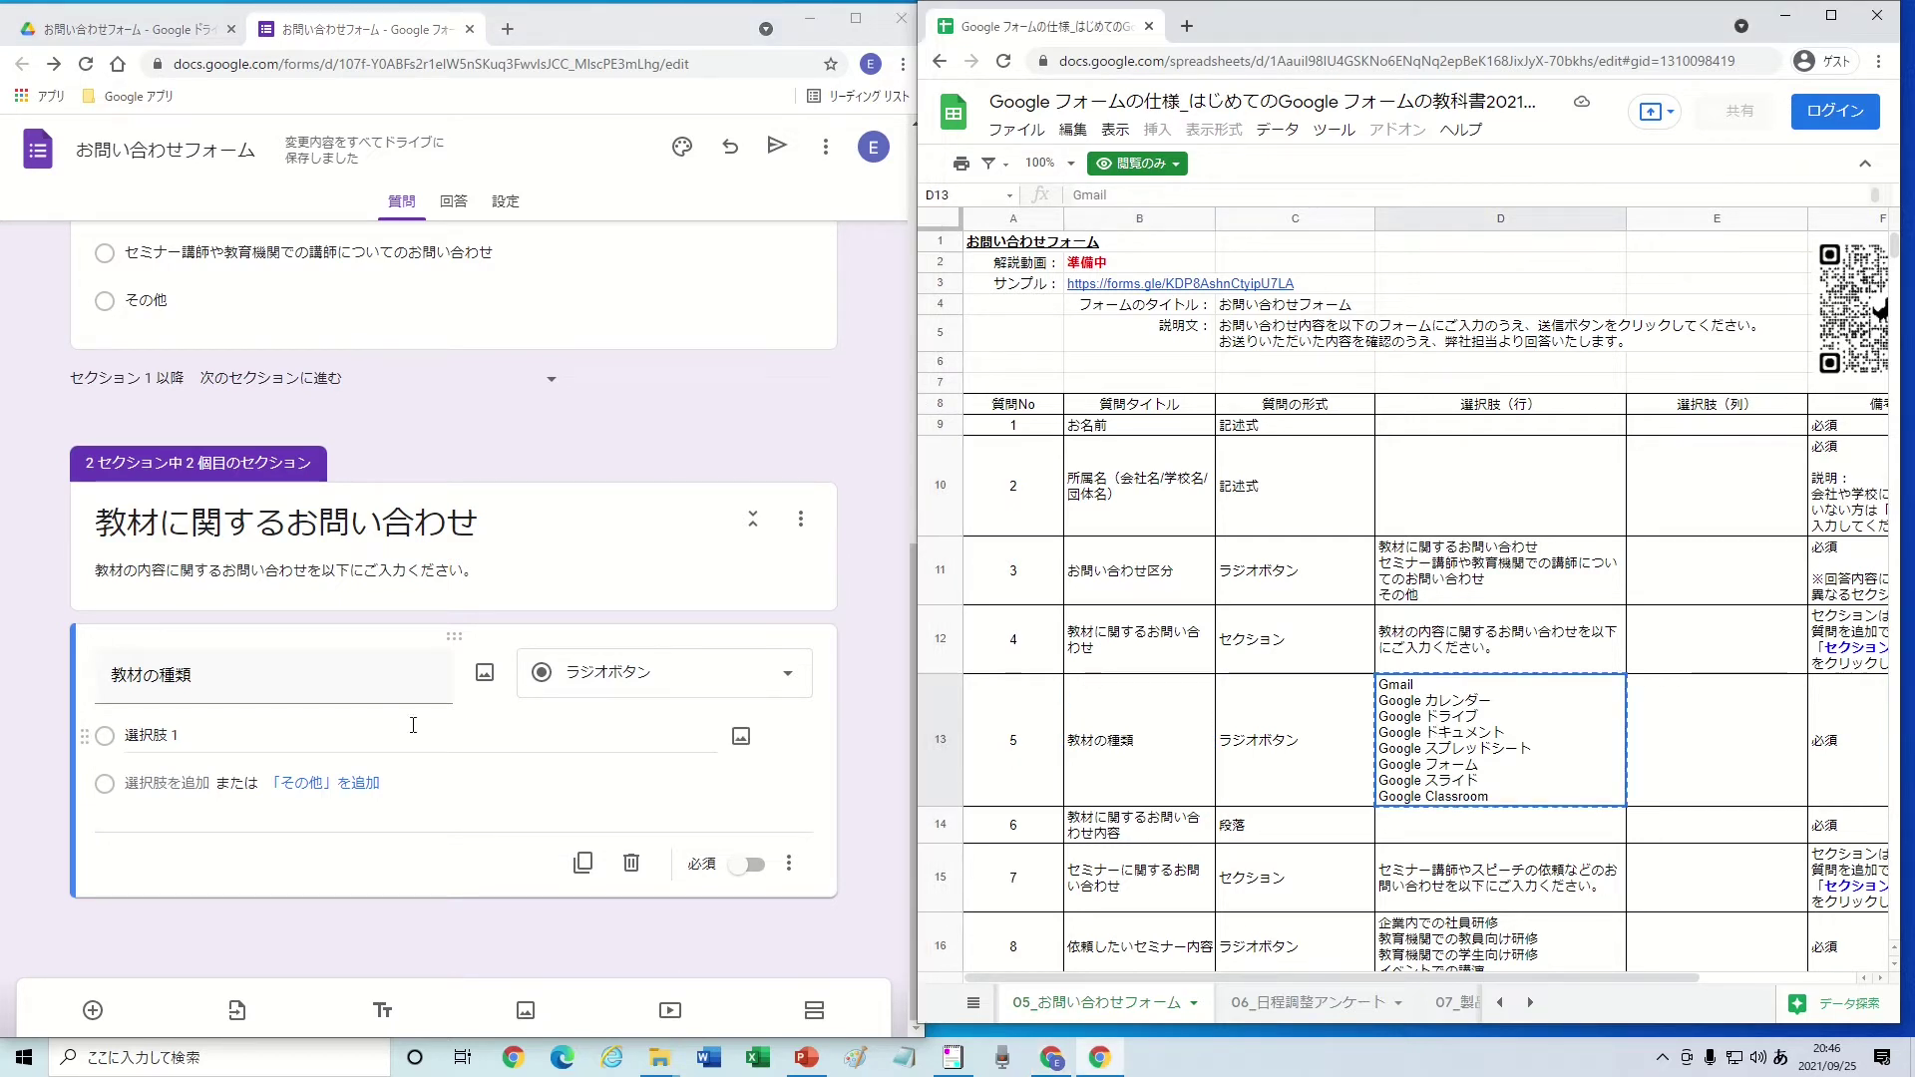
pyautogui.write('"Gmail Google カレンダー Google ドライブ Google ドキュメント Google スプレッドシート Google フォーム Google スライド Google Classroom"')
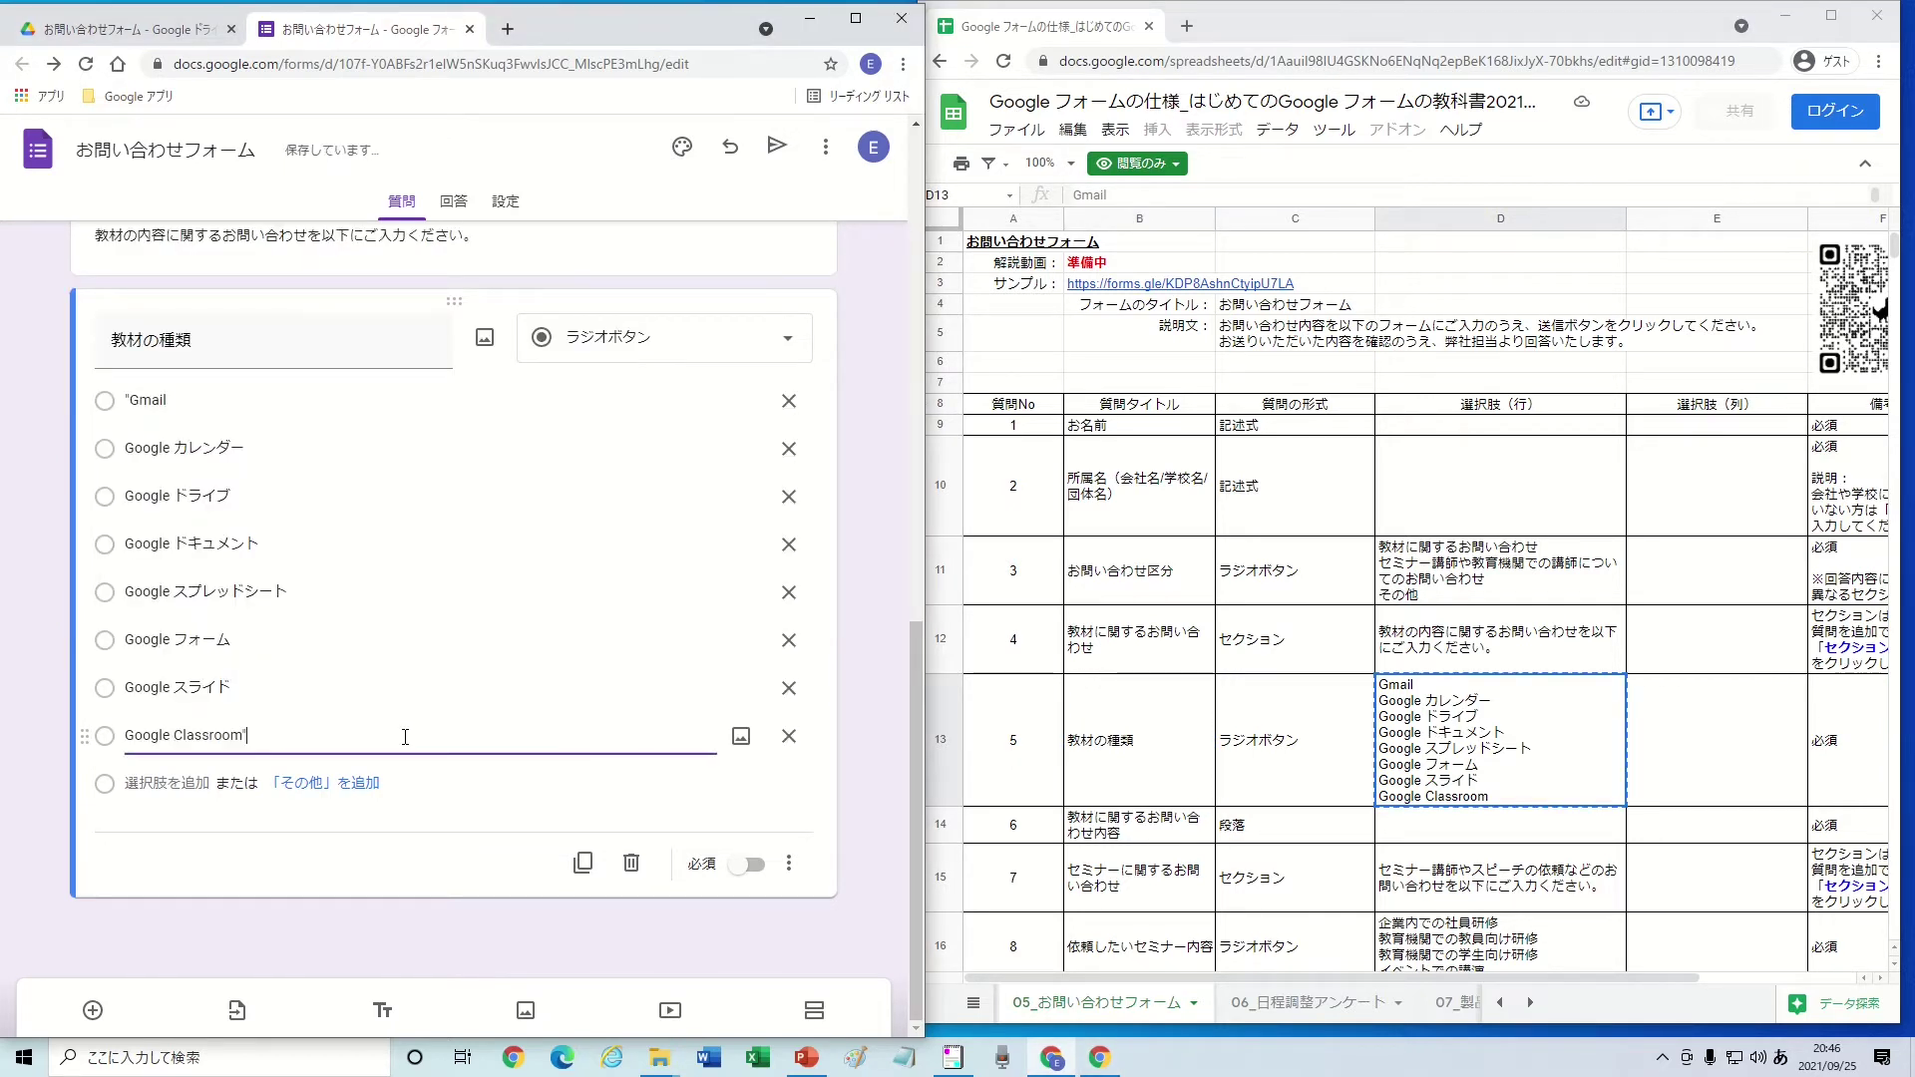
pyautogui.press('Up')
pyautogui.press('Up')
pyautogui.press('Up')
pyautogui.press('Up')
pyautogui.press('Up')
pyautogui.press('Up')
pyautogui.press('Up')
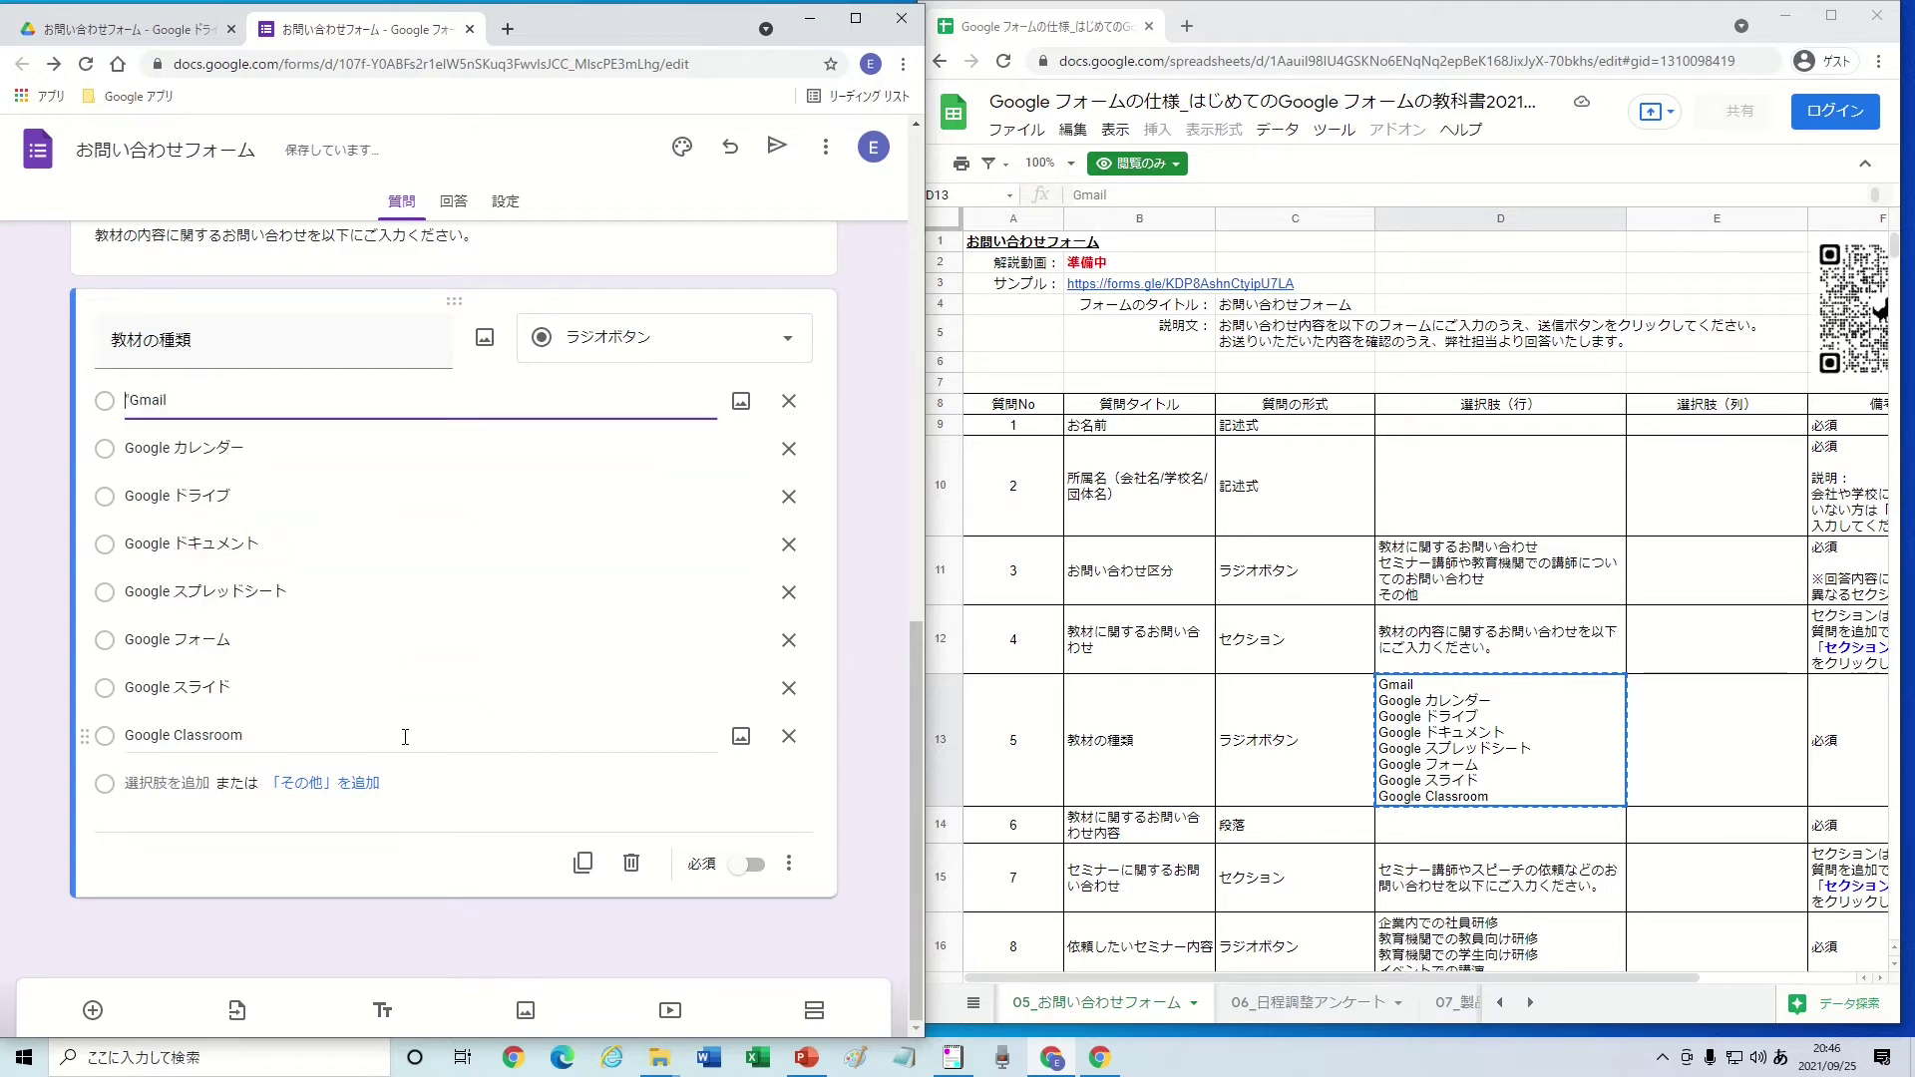
pyautogui.click(751, 867)
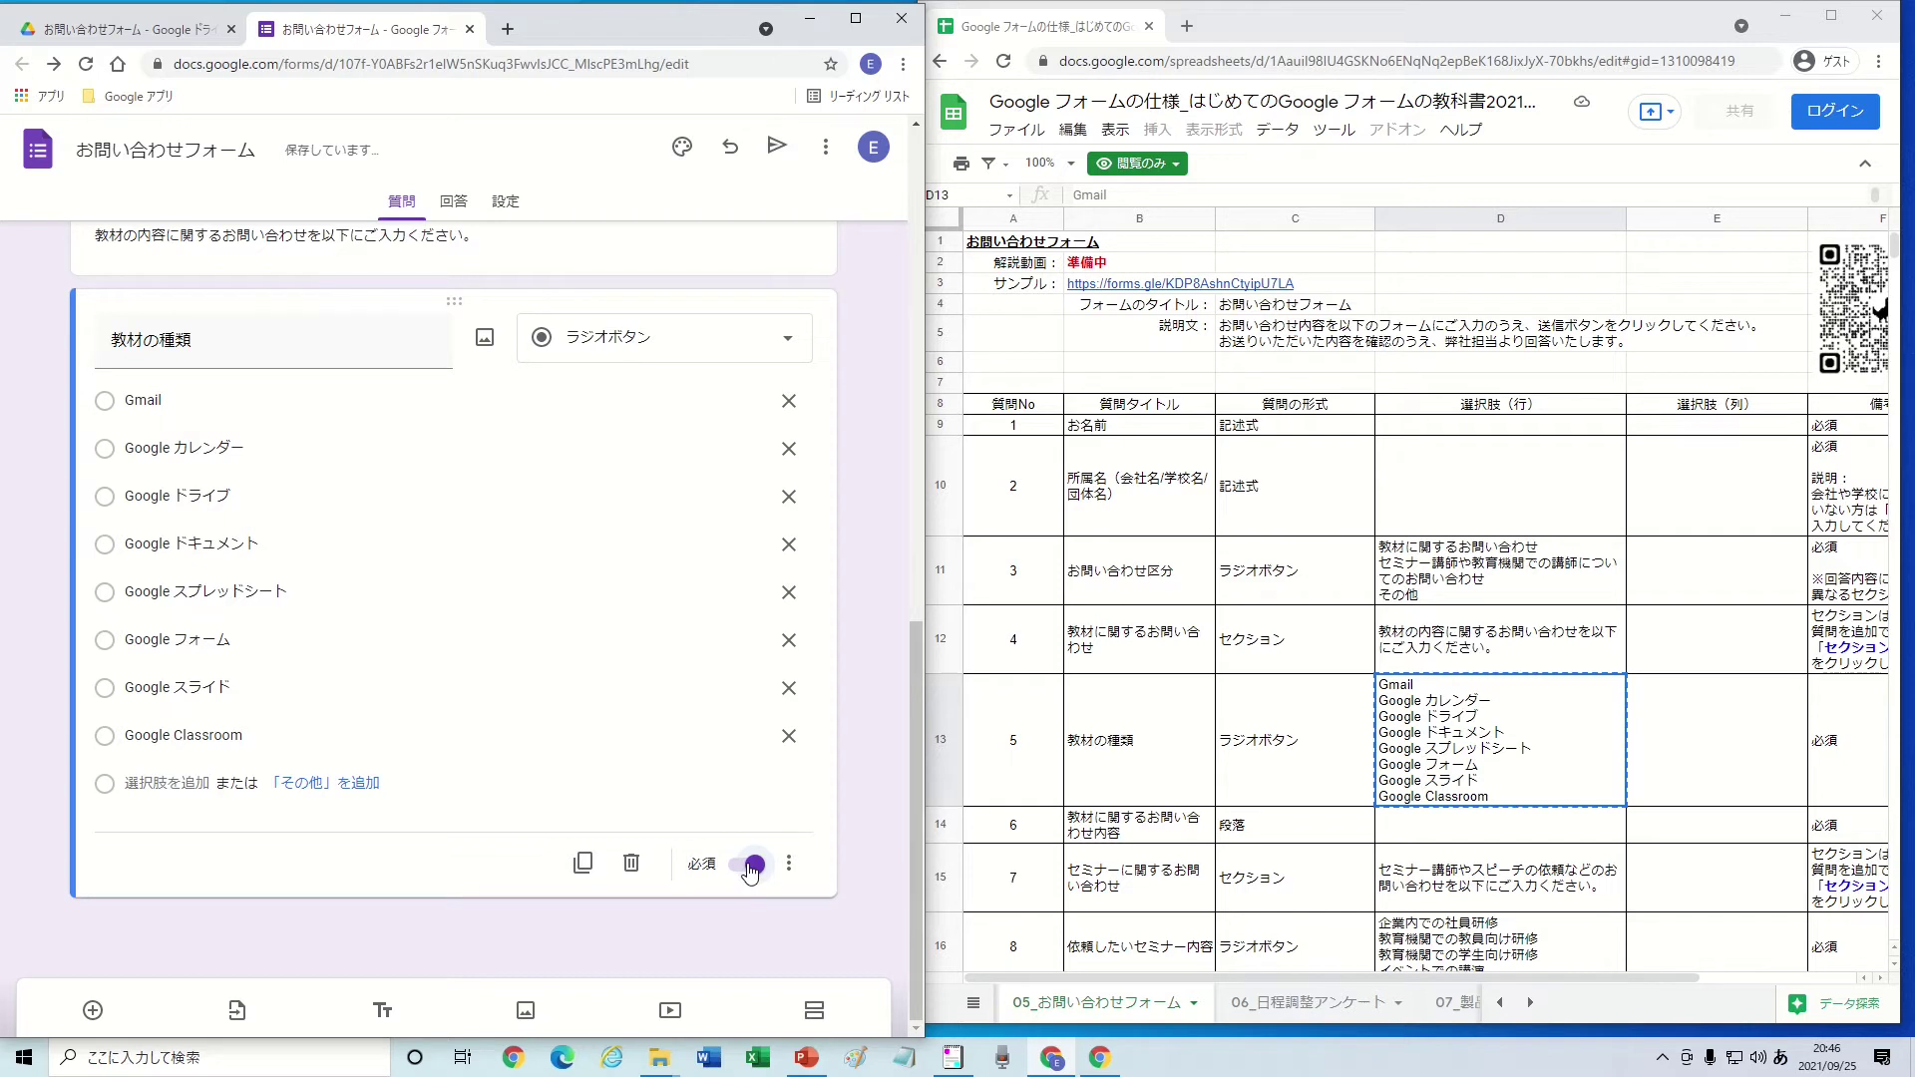
# Step: Add a required paragraph question titled 教材に関するお問い合わせ内容
pyautogui.click(93, 1011)
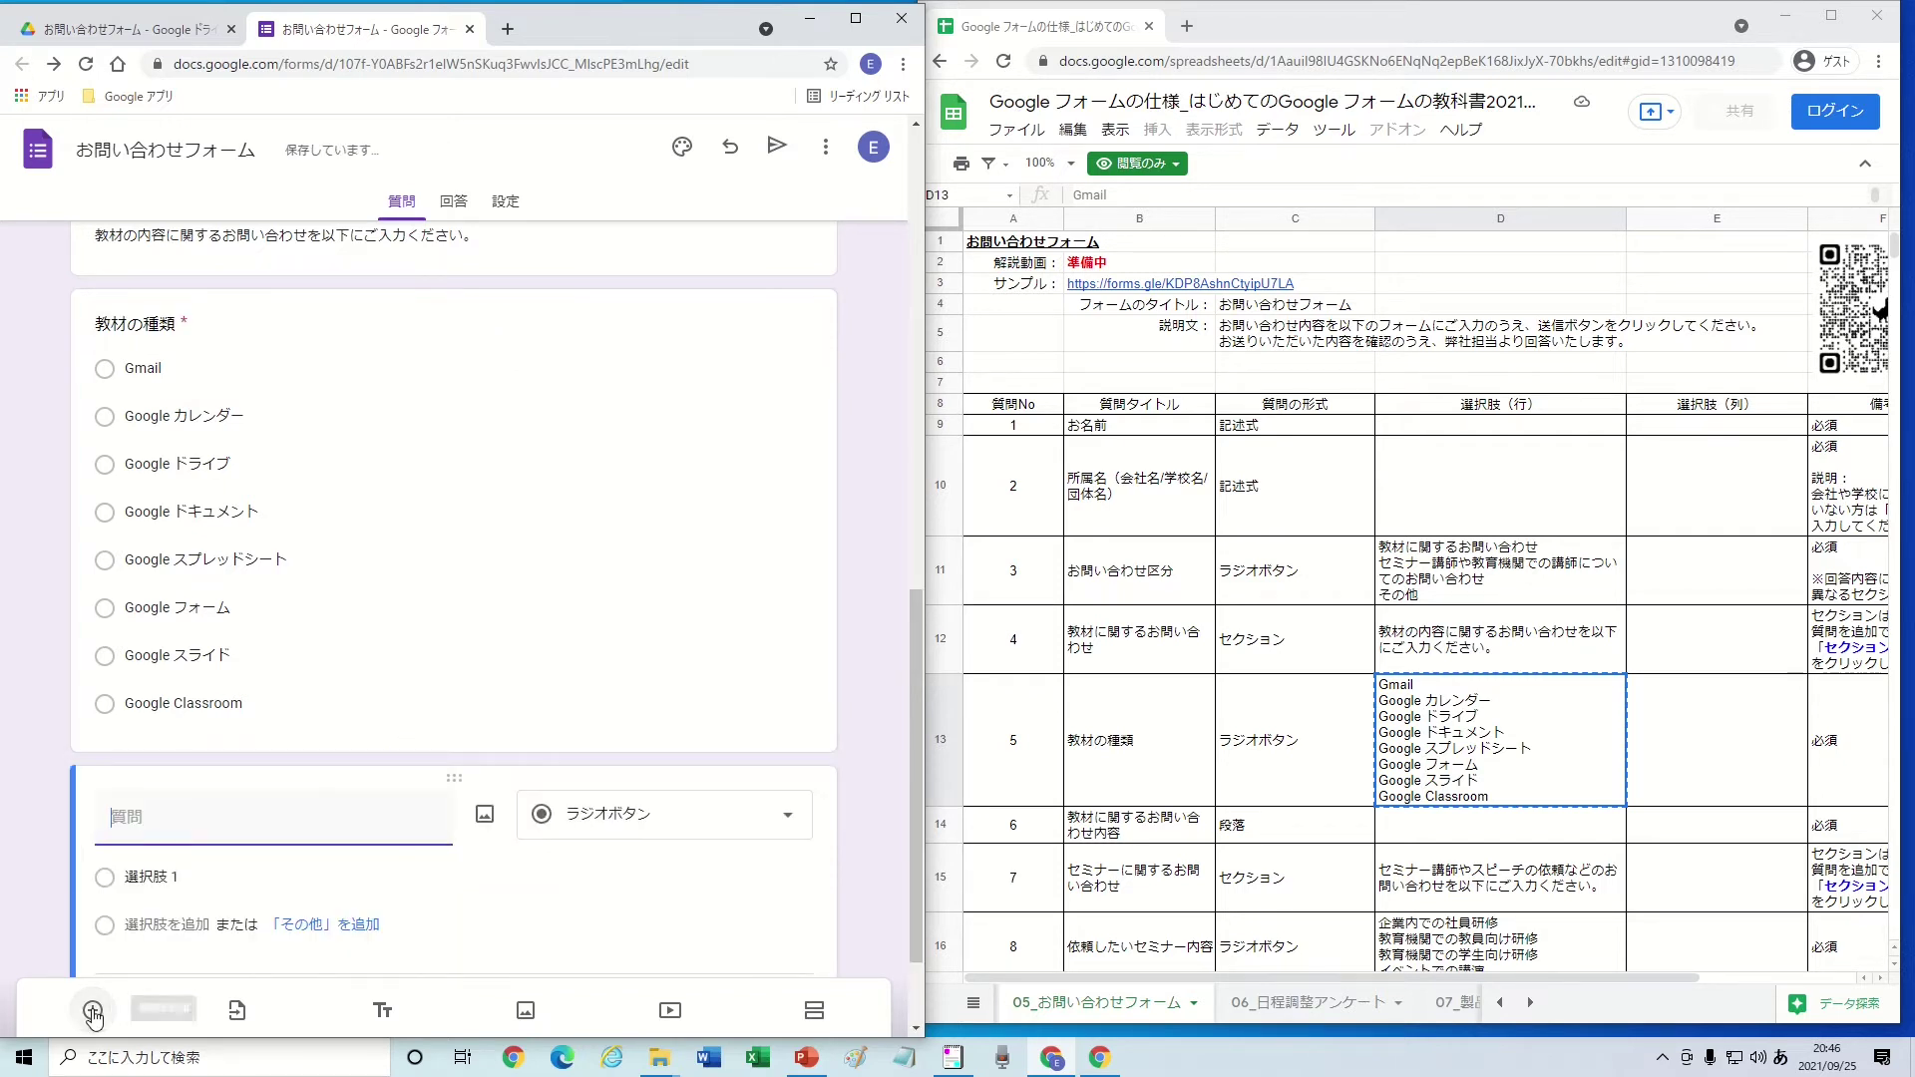
pyautogui.click(1124, 841)
pyautogui.hotkey('ctrl', 'c')
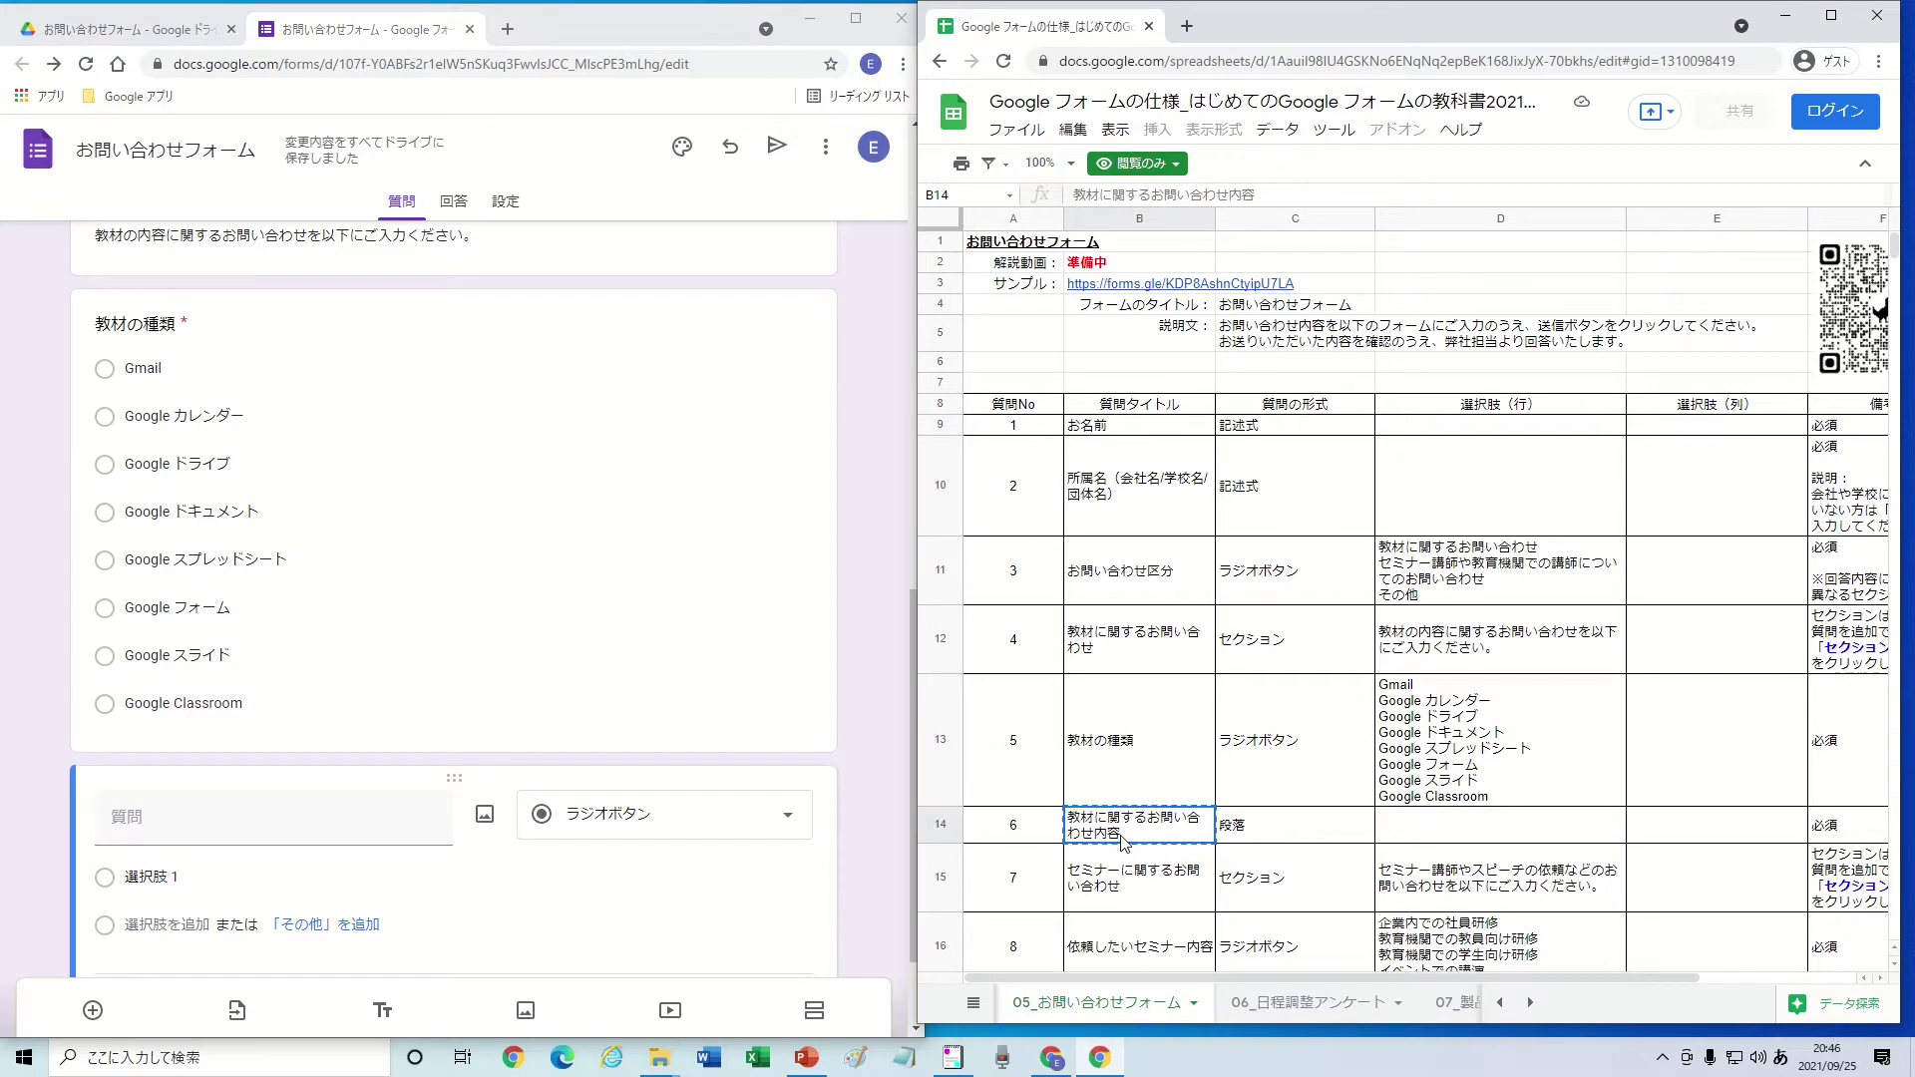
pyautogui.click(368, 816)
pyautogui.hotkey('ctrl', 'v')
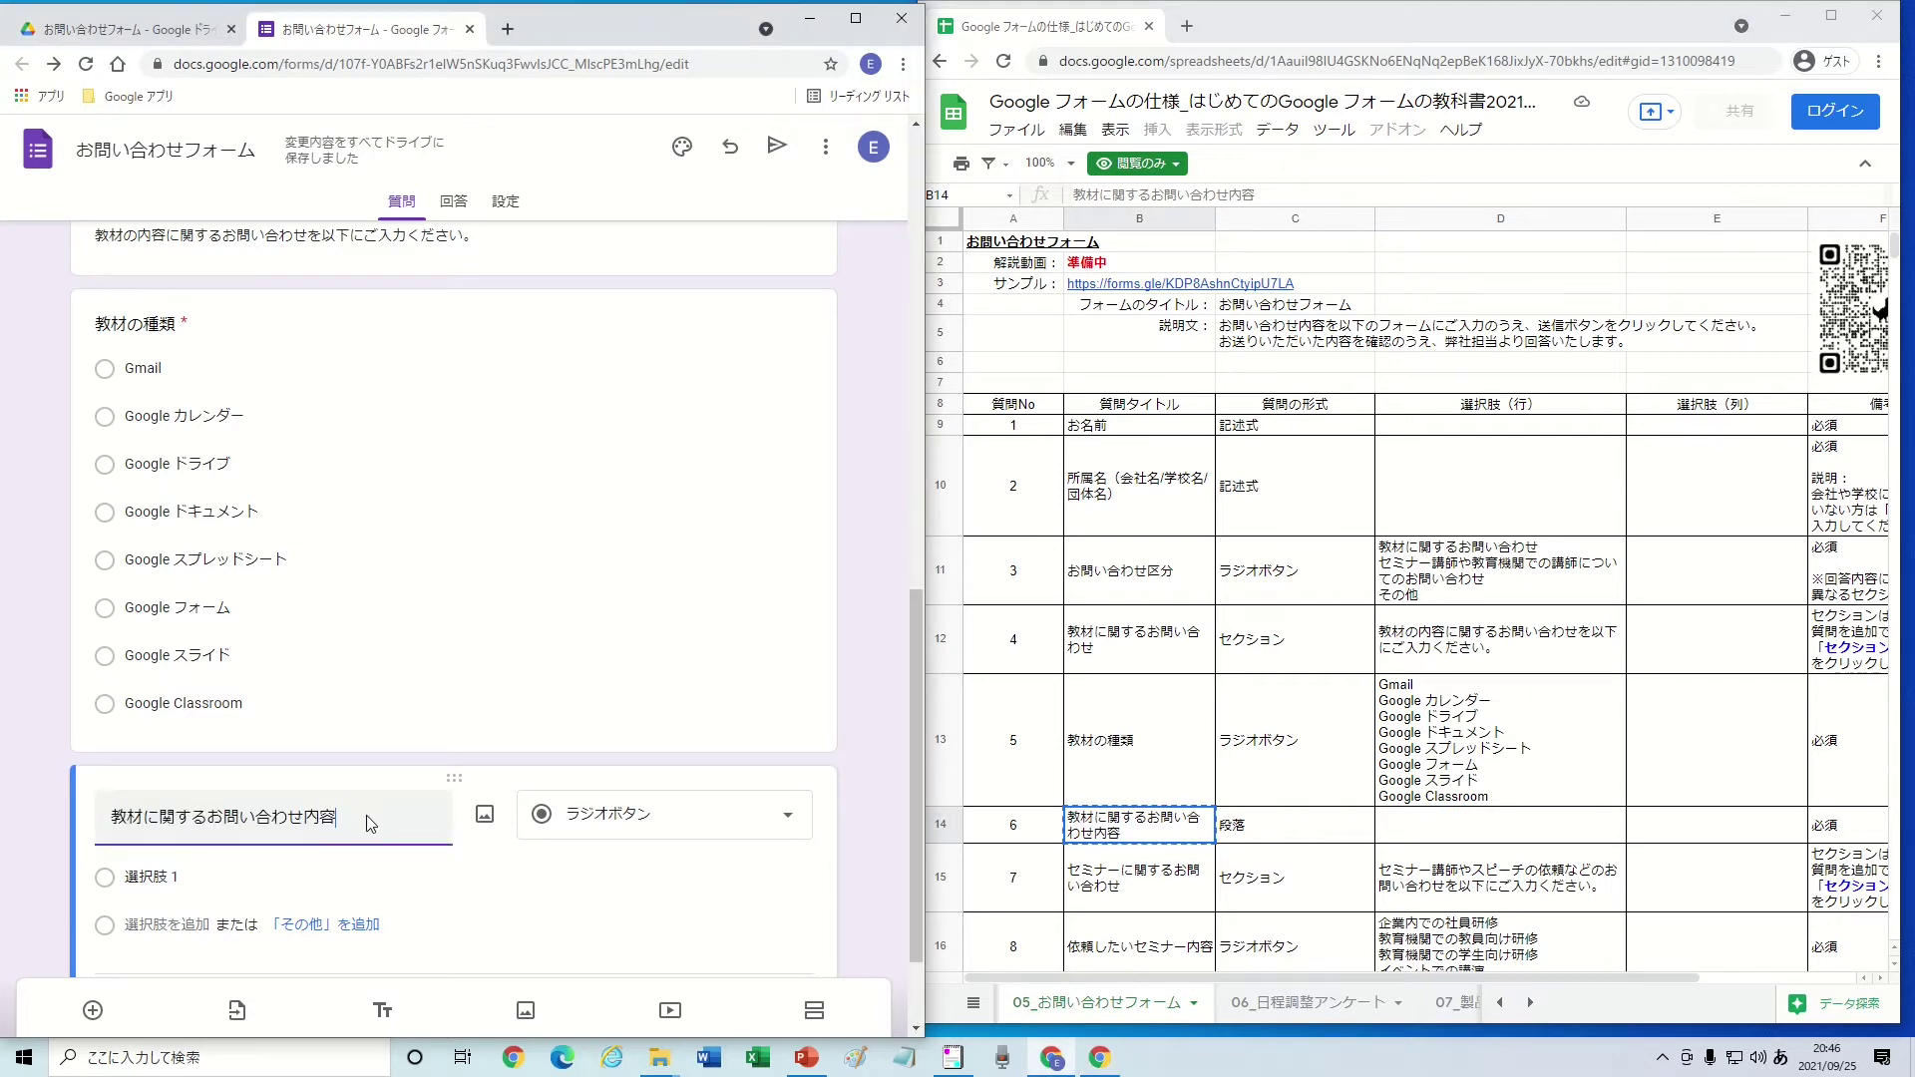
pyautogui.click(603, 816)
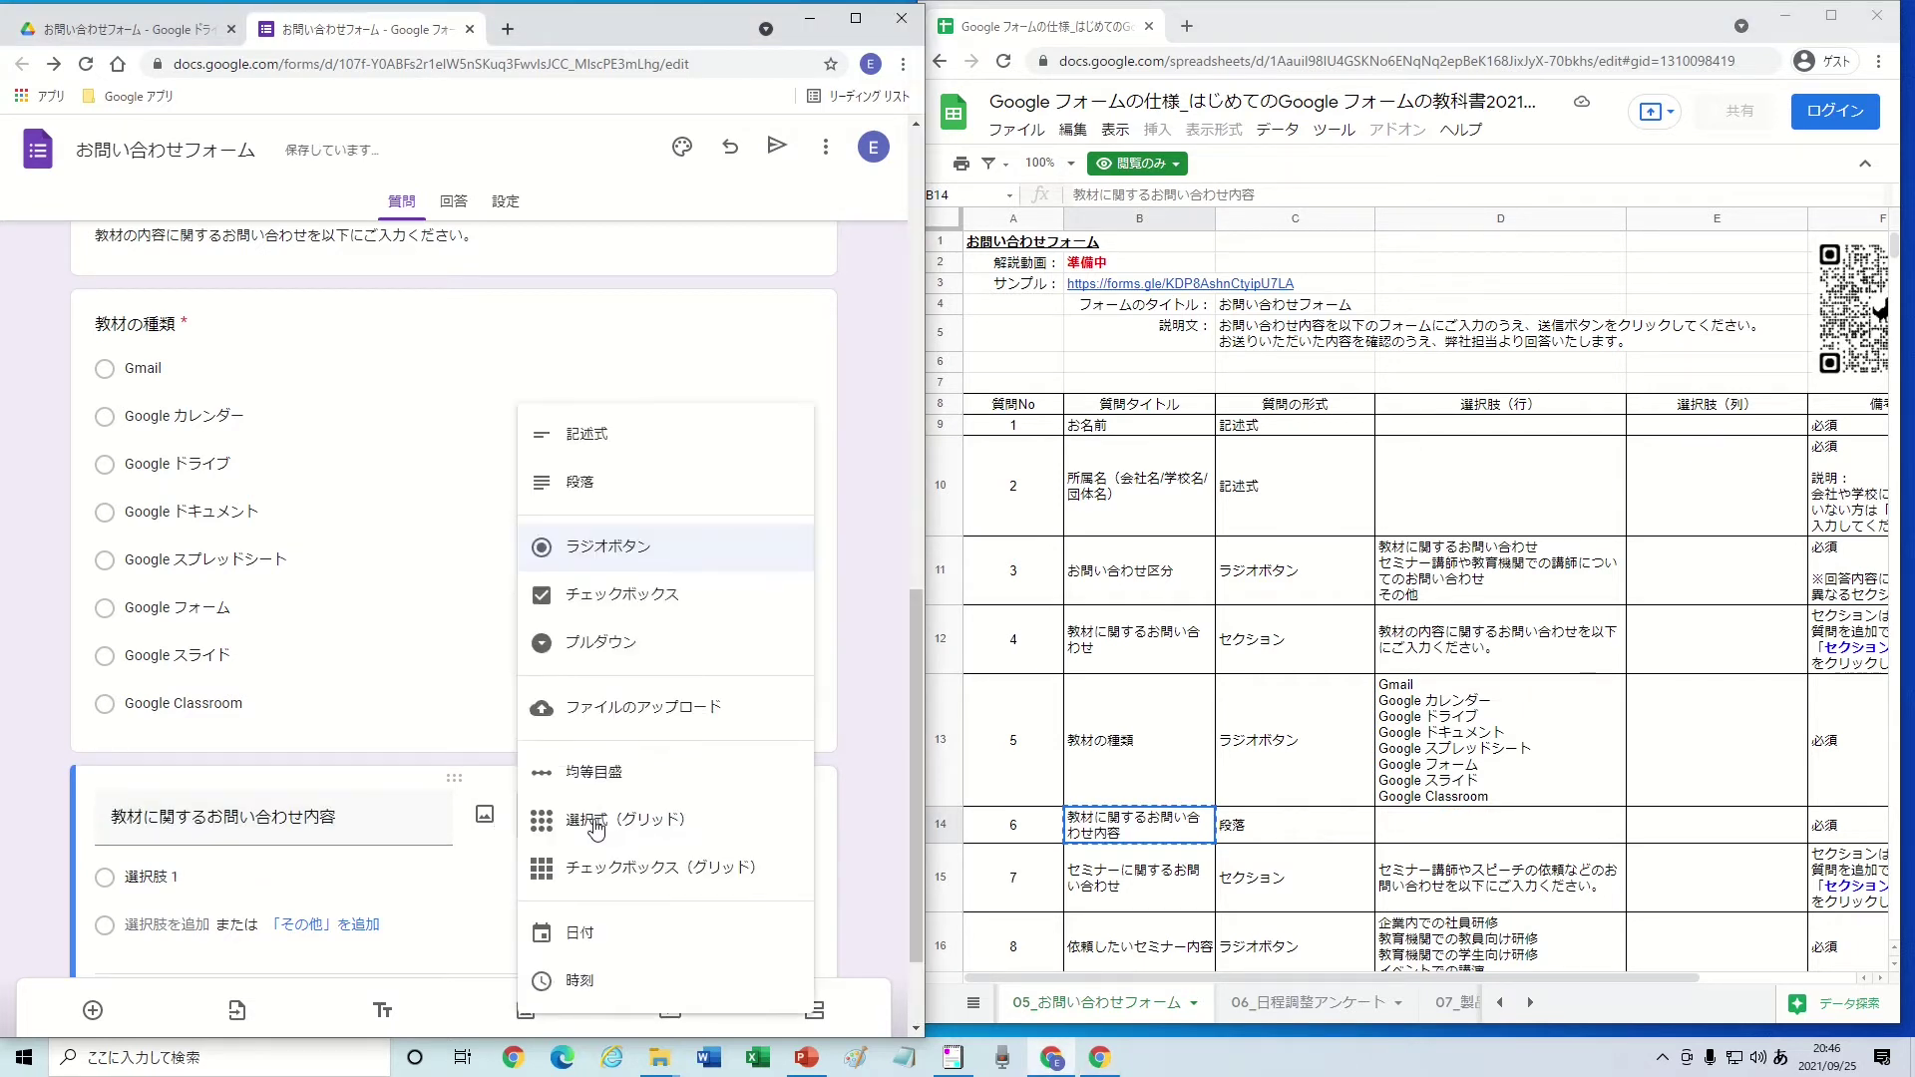
pyautogui.click(653, 499)
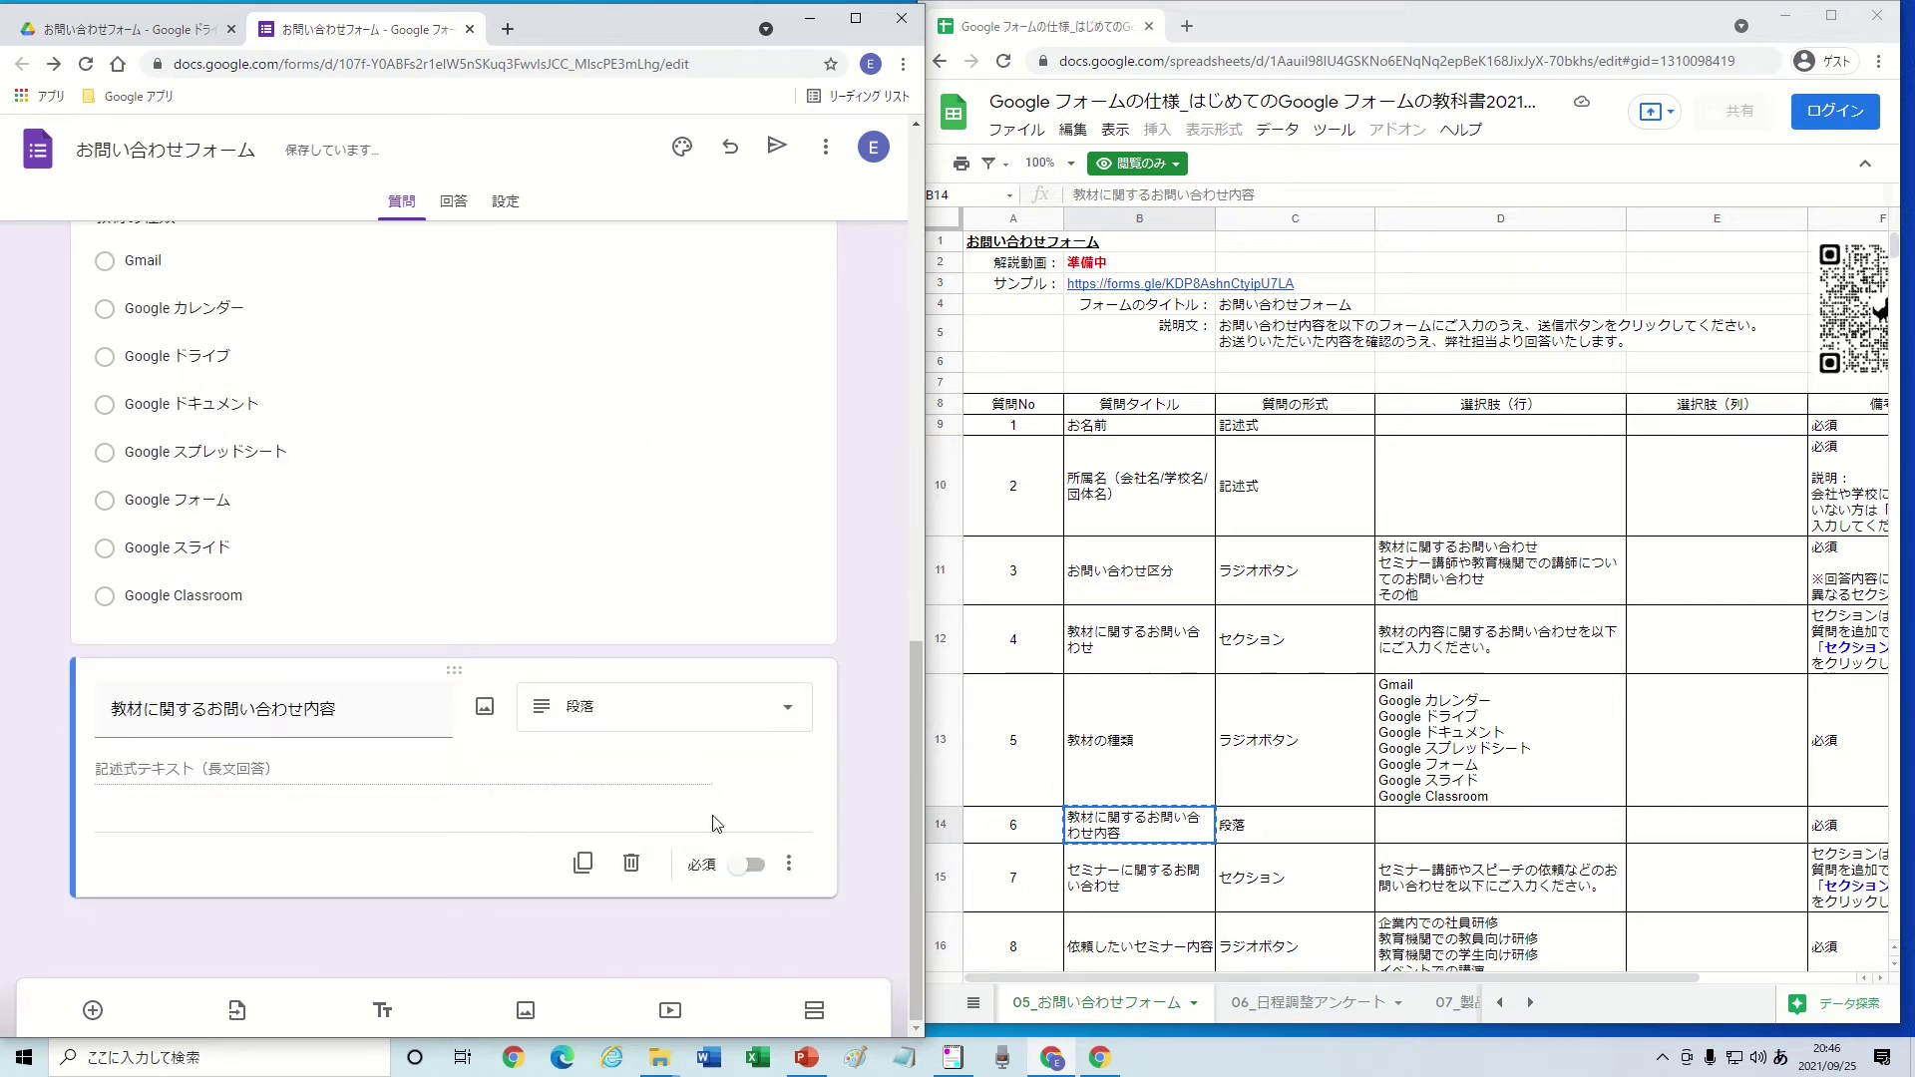
pyautogui.click(740, 877)
pyautogui.click(824, 1019)
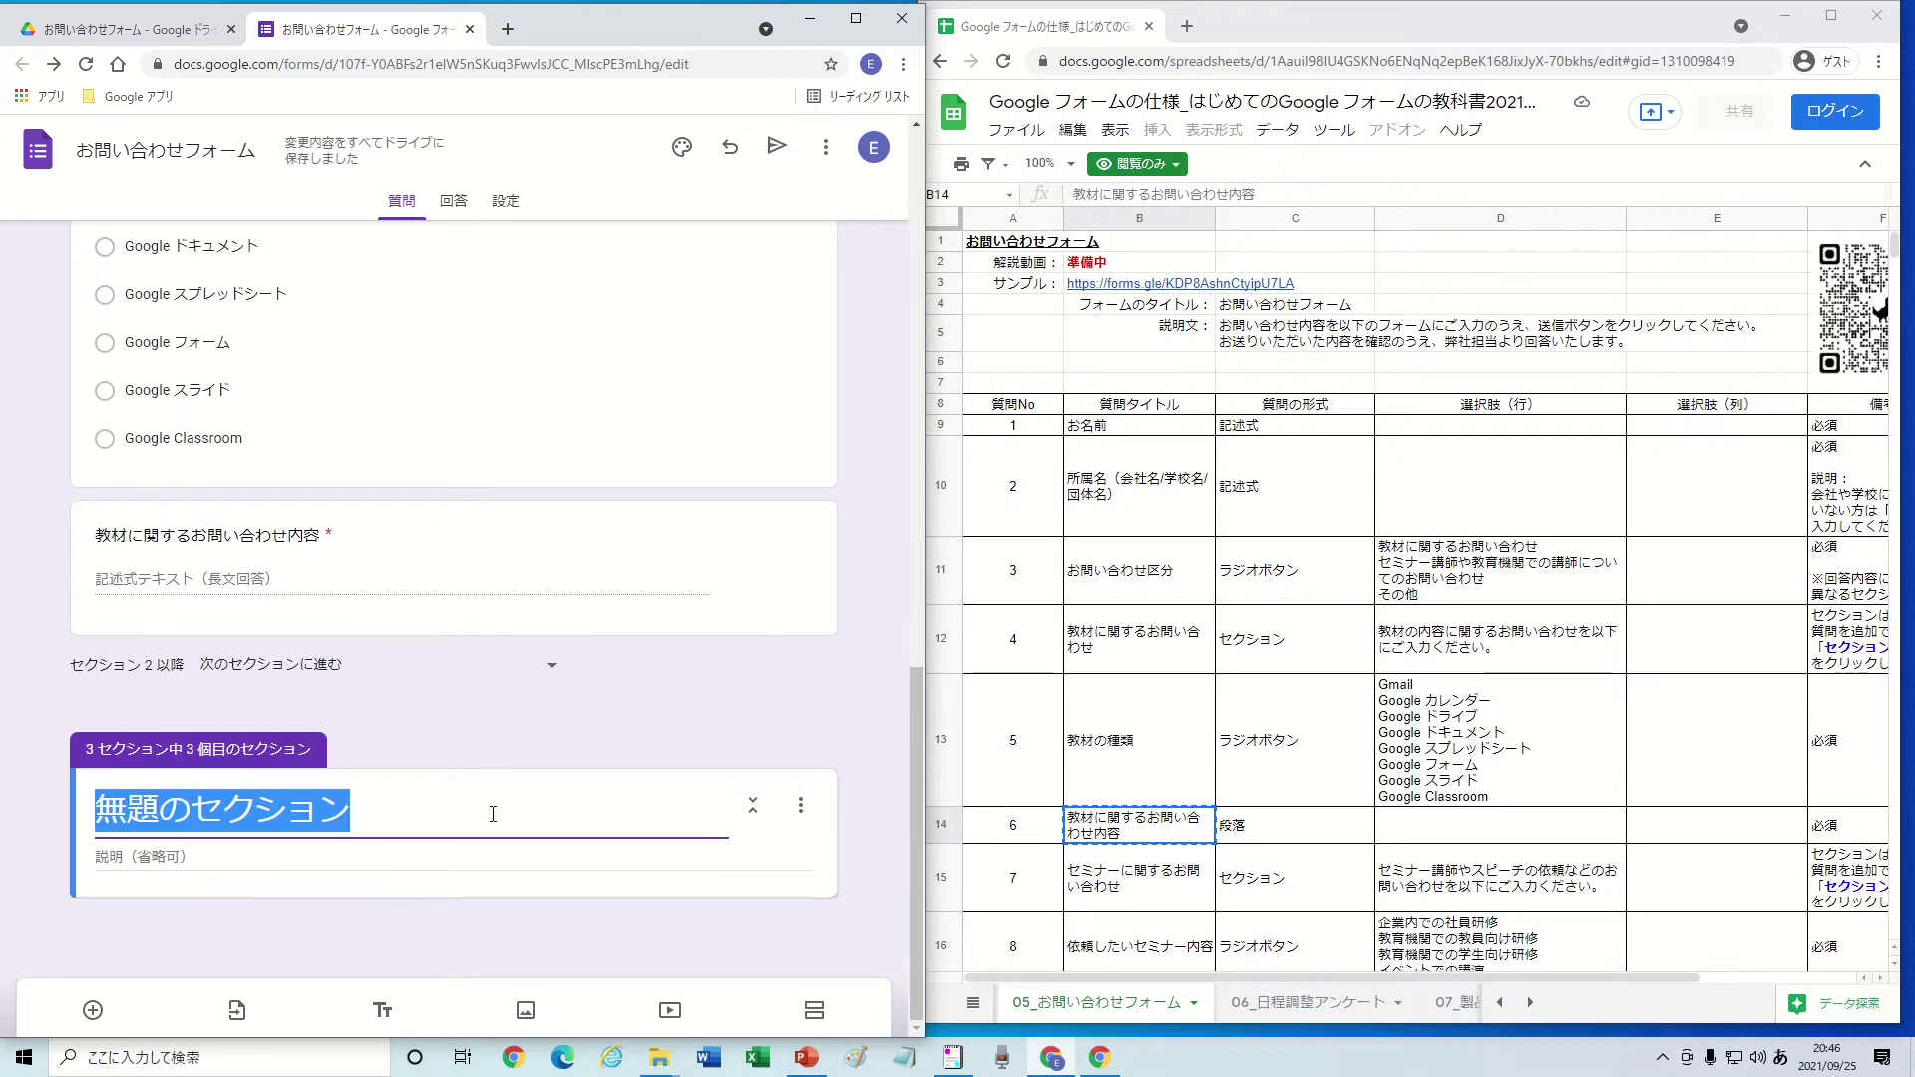
# Step: Title the third section セミナーに関するお問い合わせ from cell B15
pyautogui.click(1097, 877)
pyautogui.hotkey('ctrl', 'c')
pyautogui.scroll(-3, 1097, 878)
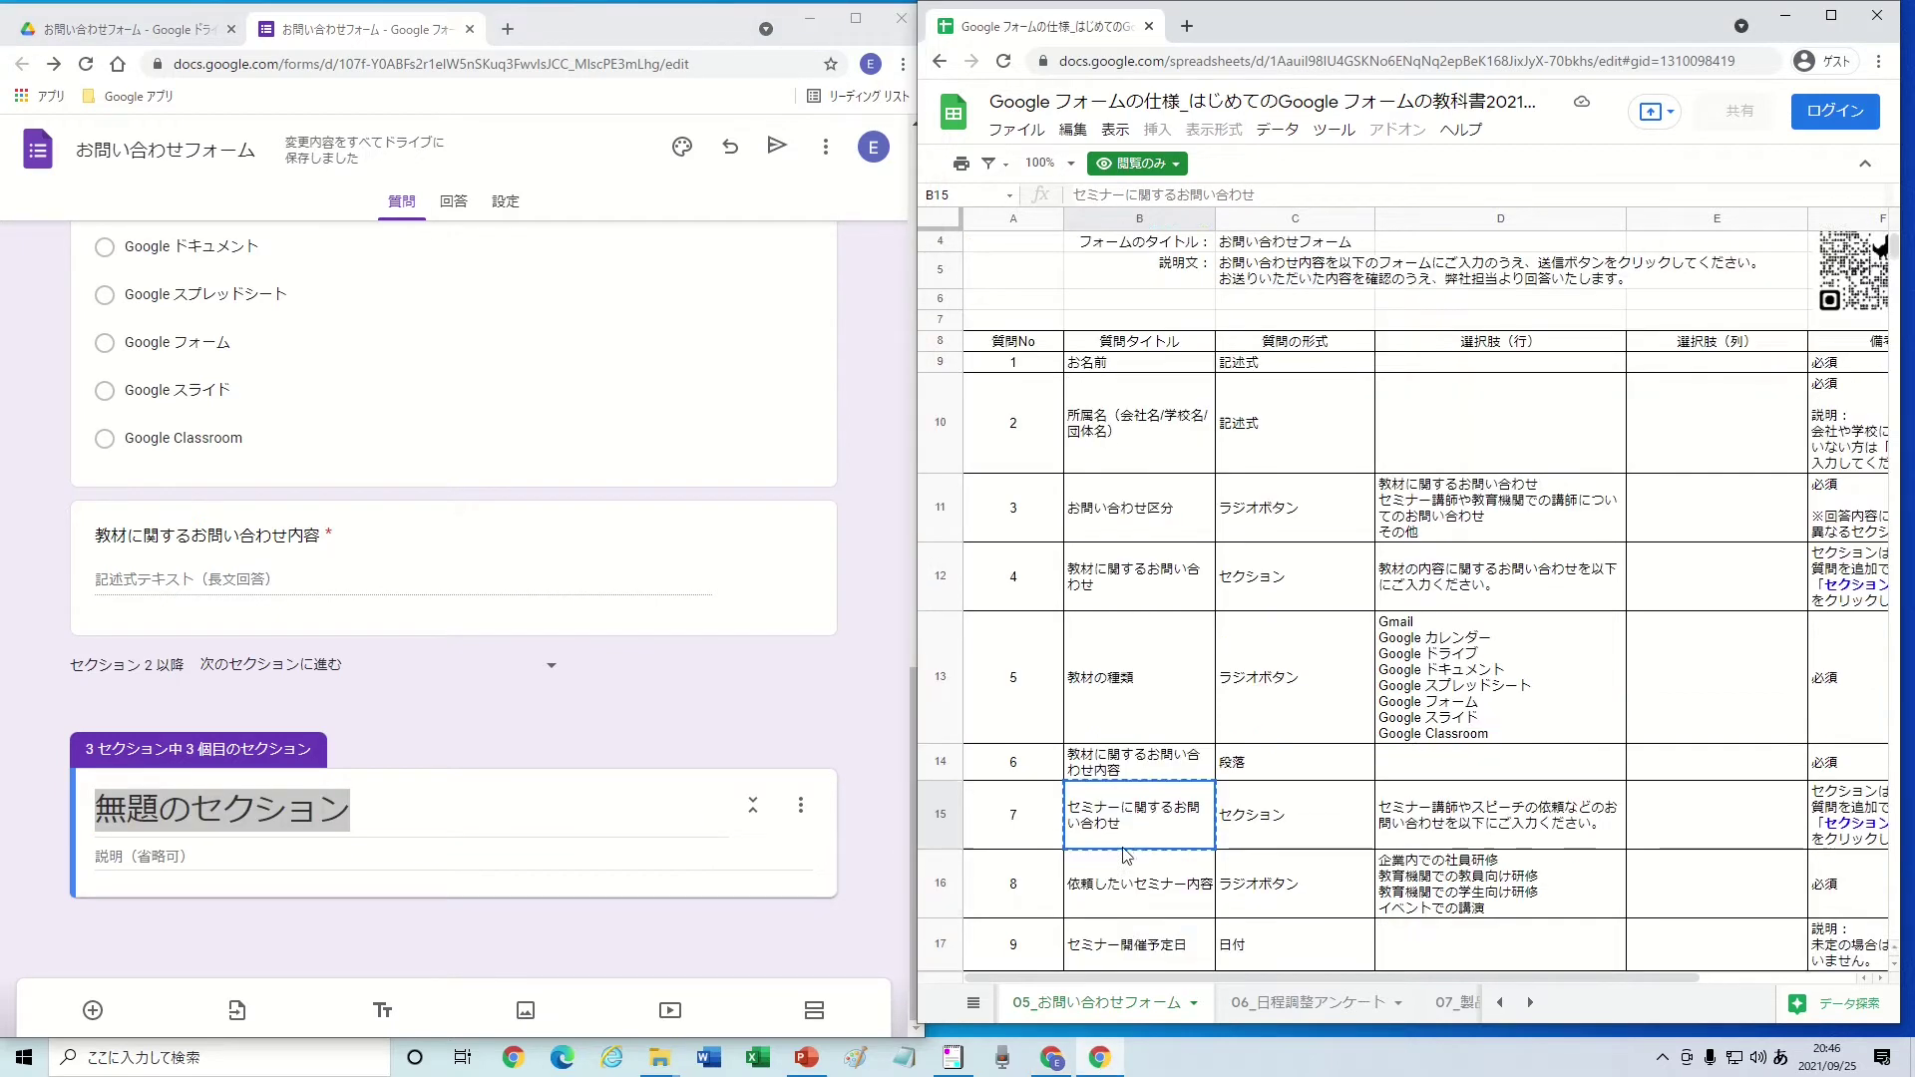
pyautogui.rightClick(326, 816)
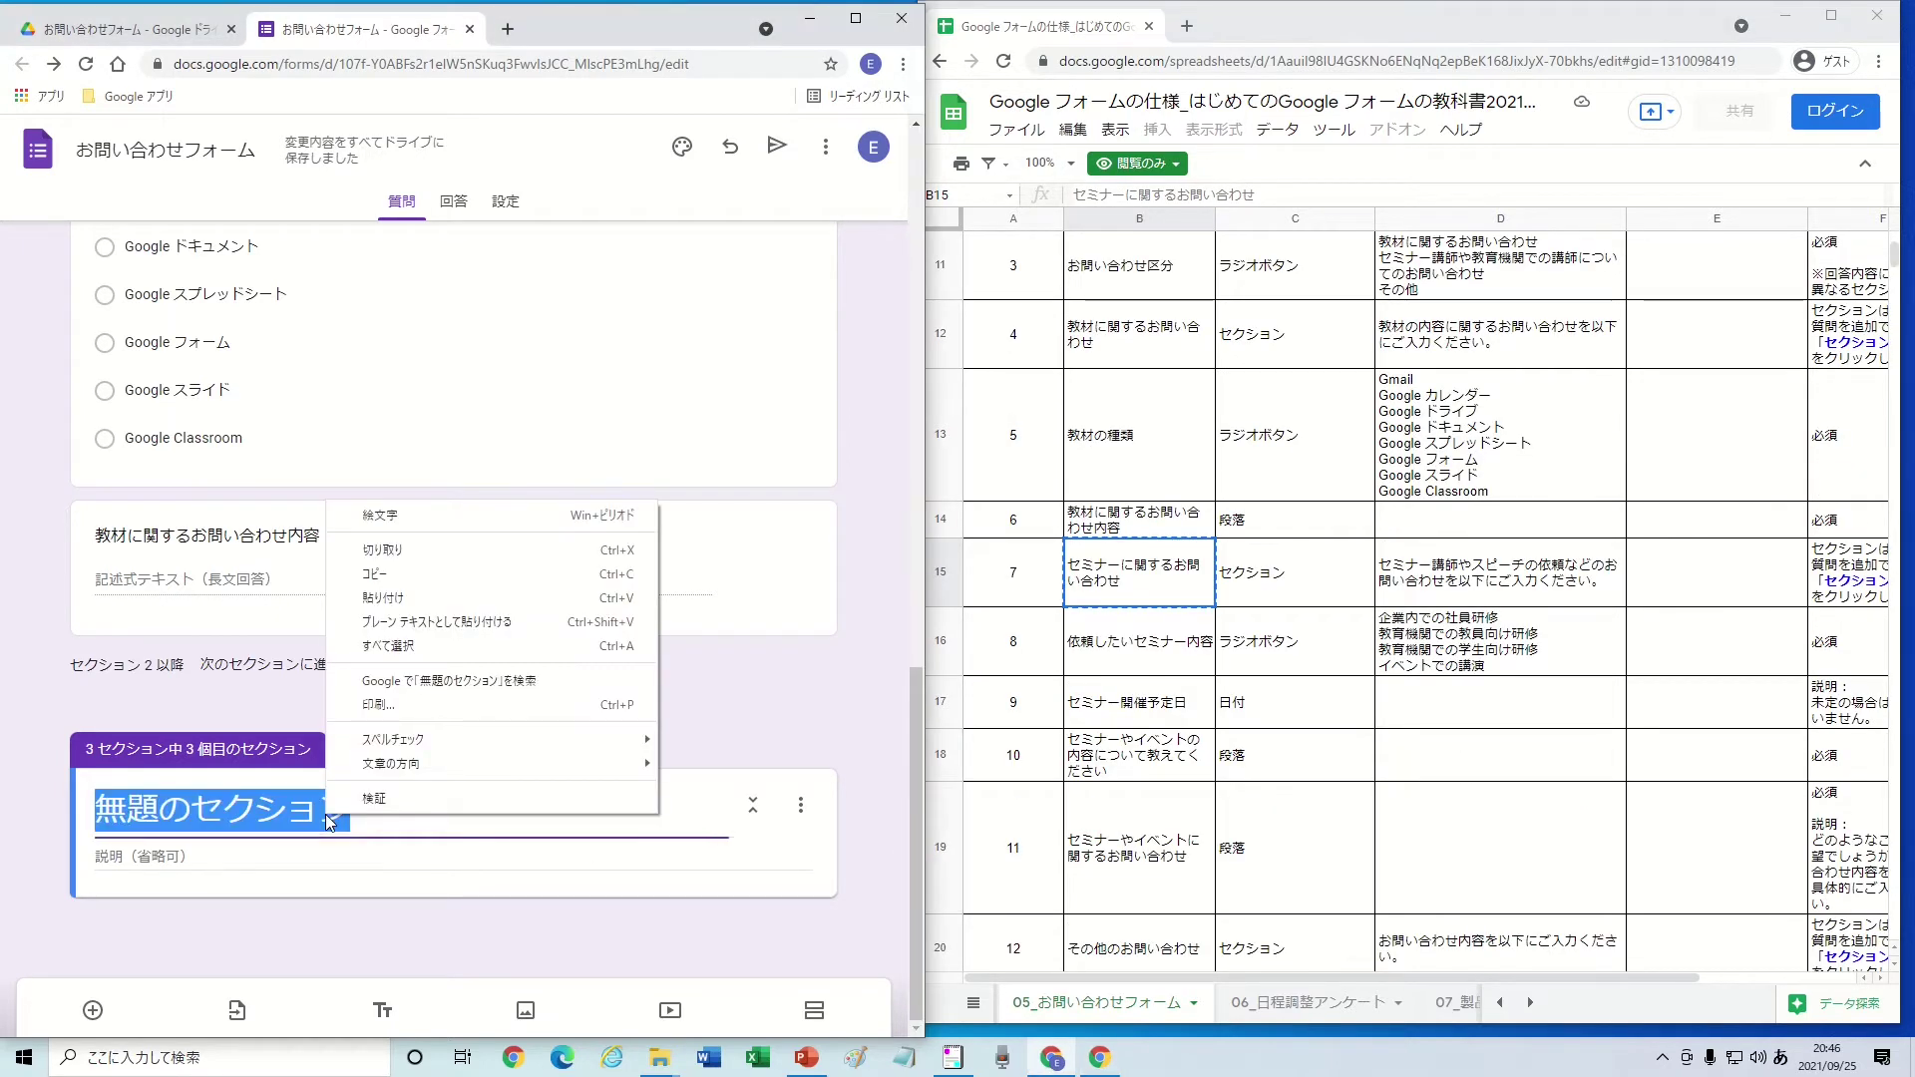
pyautogui.click(399, 598)
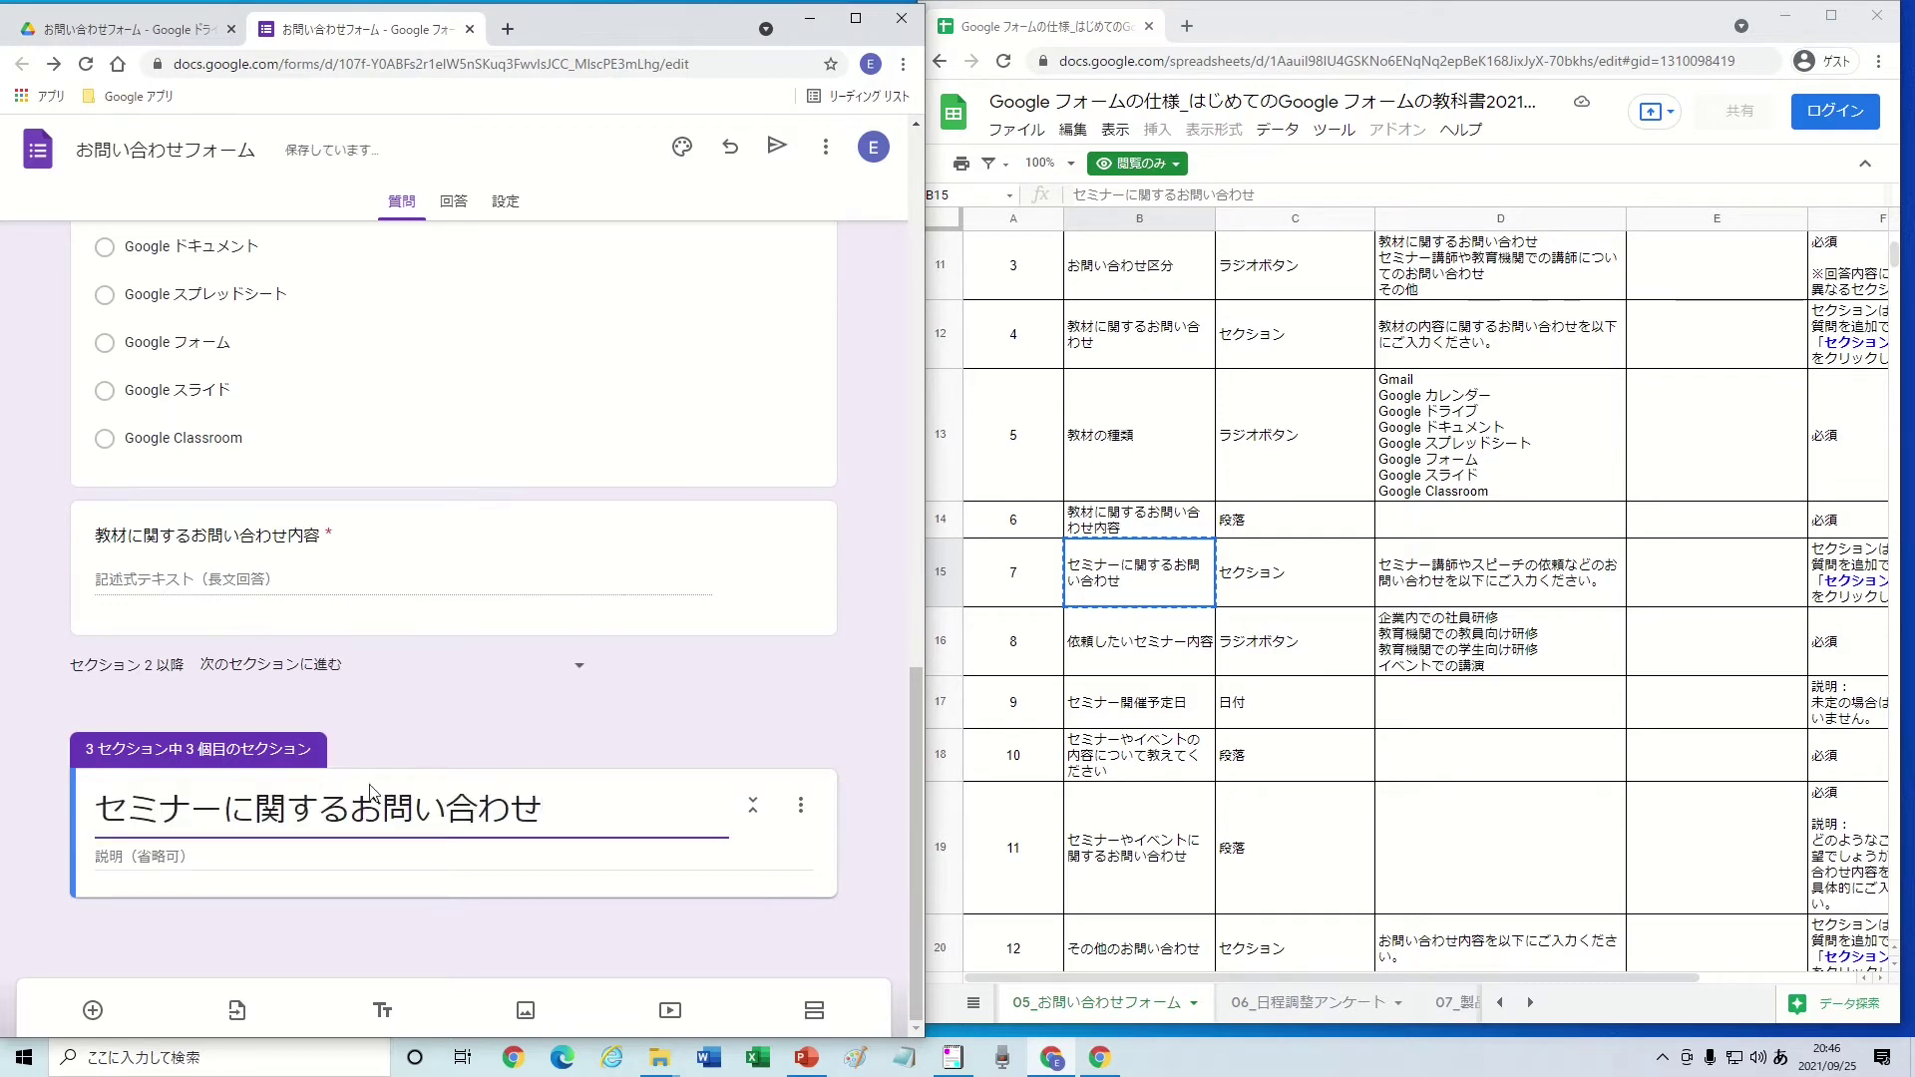
# Step: Paste the seminar-request text from cell D15 as the section description
pyautogui.click(356, 860)
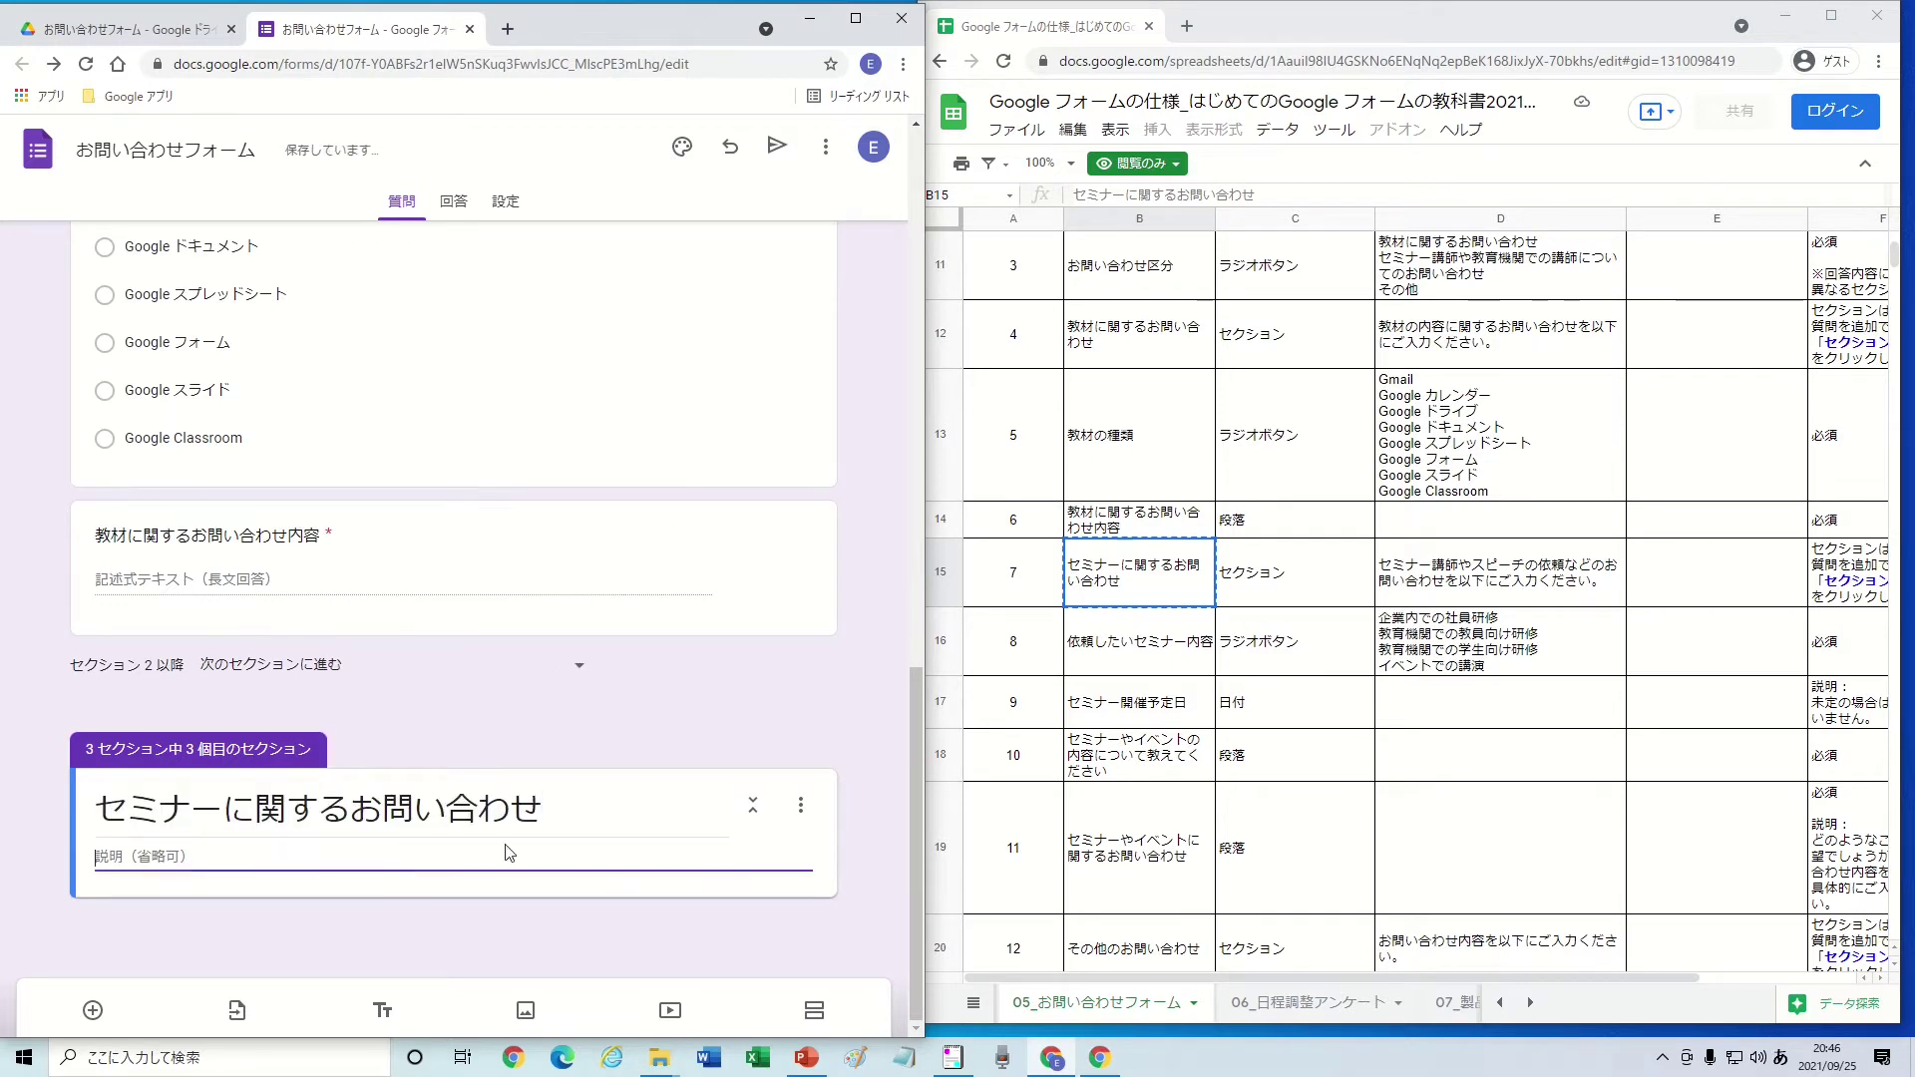
pyautogui.click(1421, 597)
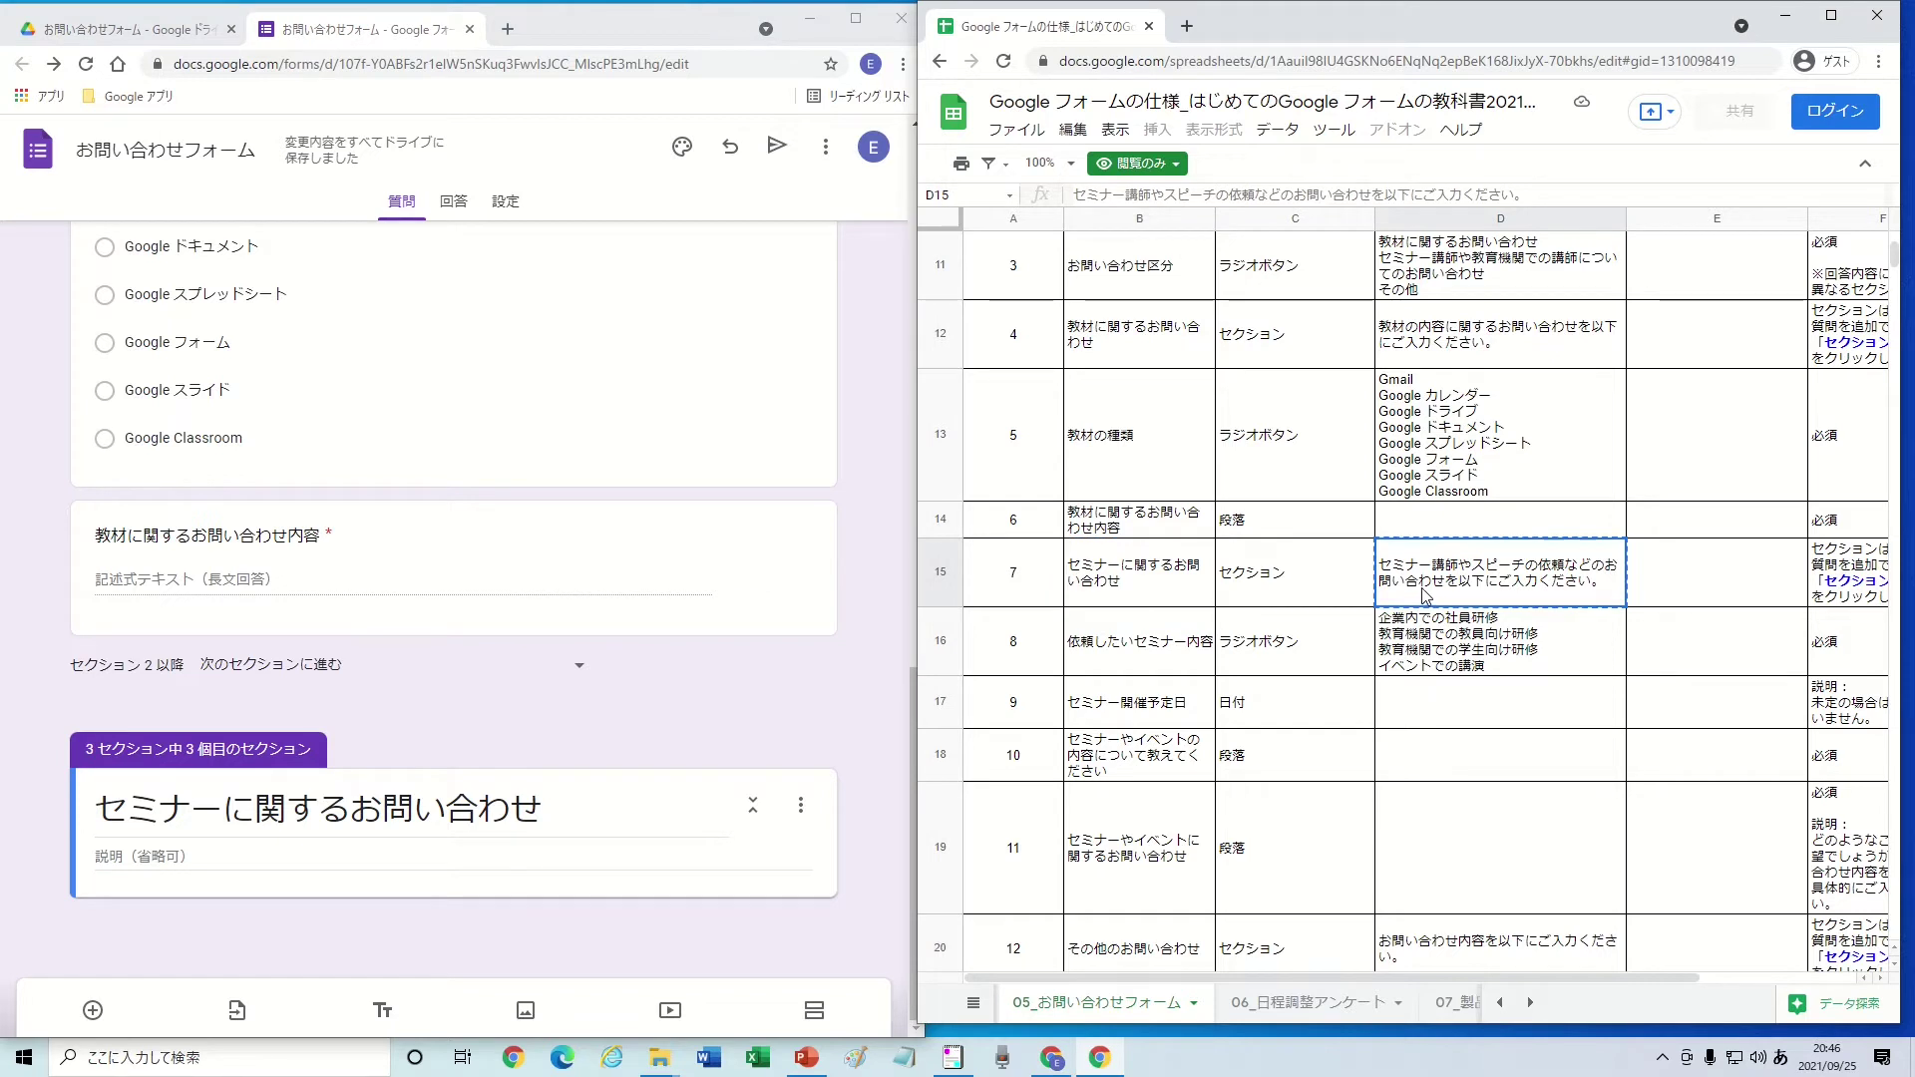
pyautogui.click(493, 860)
pyautogui.write('セミナー講師やスピーチの依頼などのお問い合わせを以下にご入力ください。')
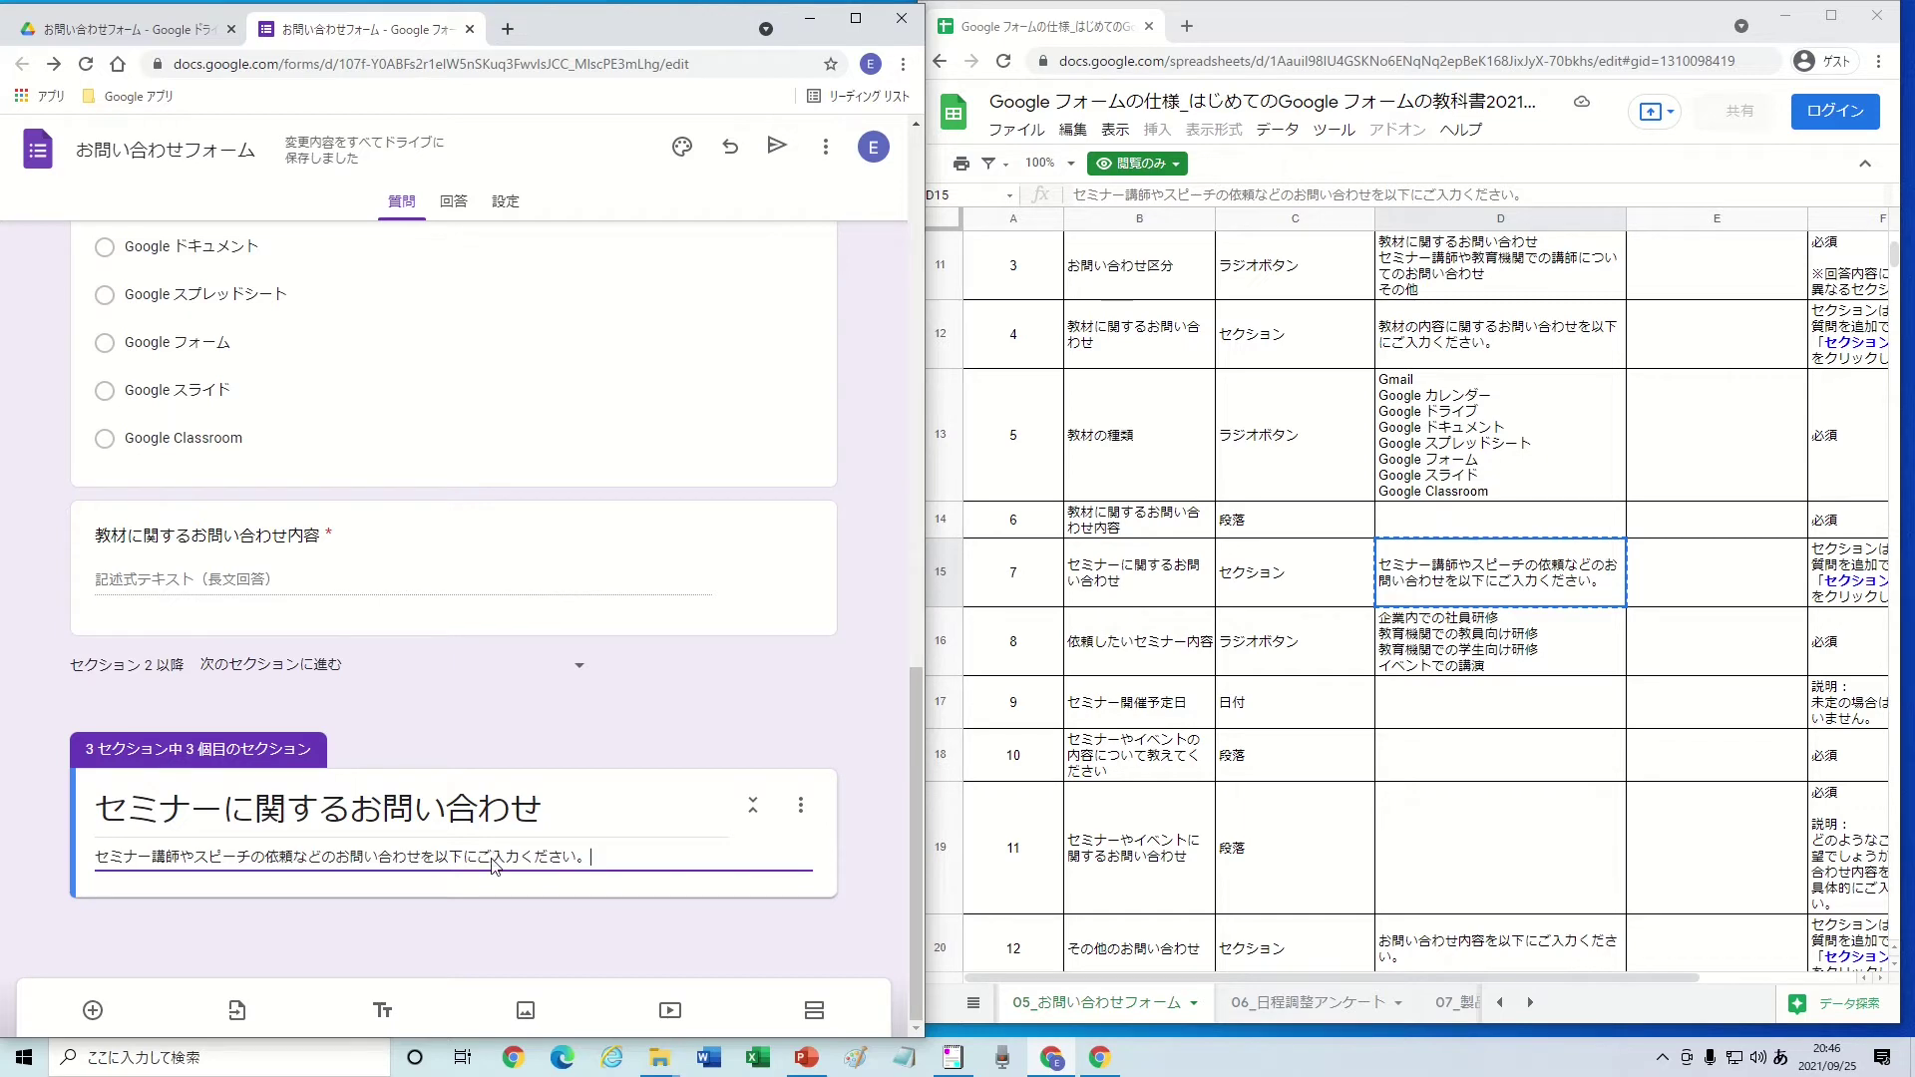
pyautogui.click(93, 1008)
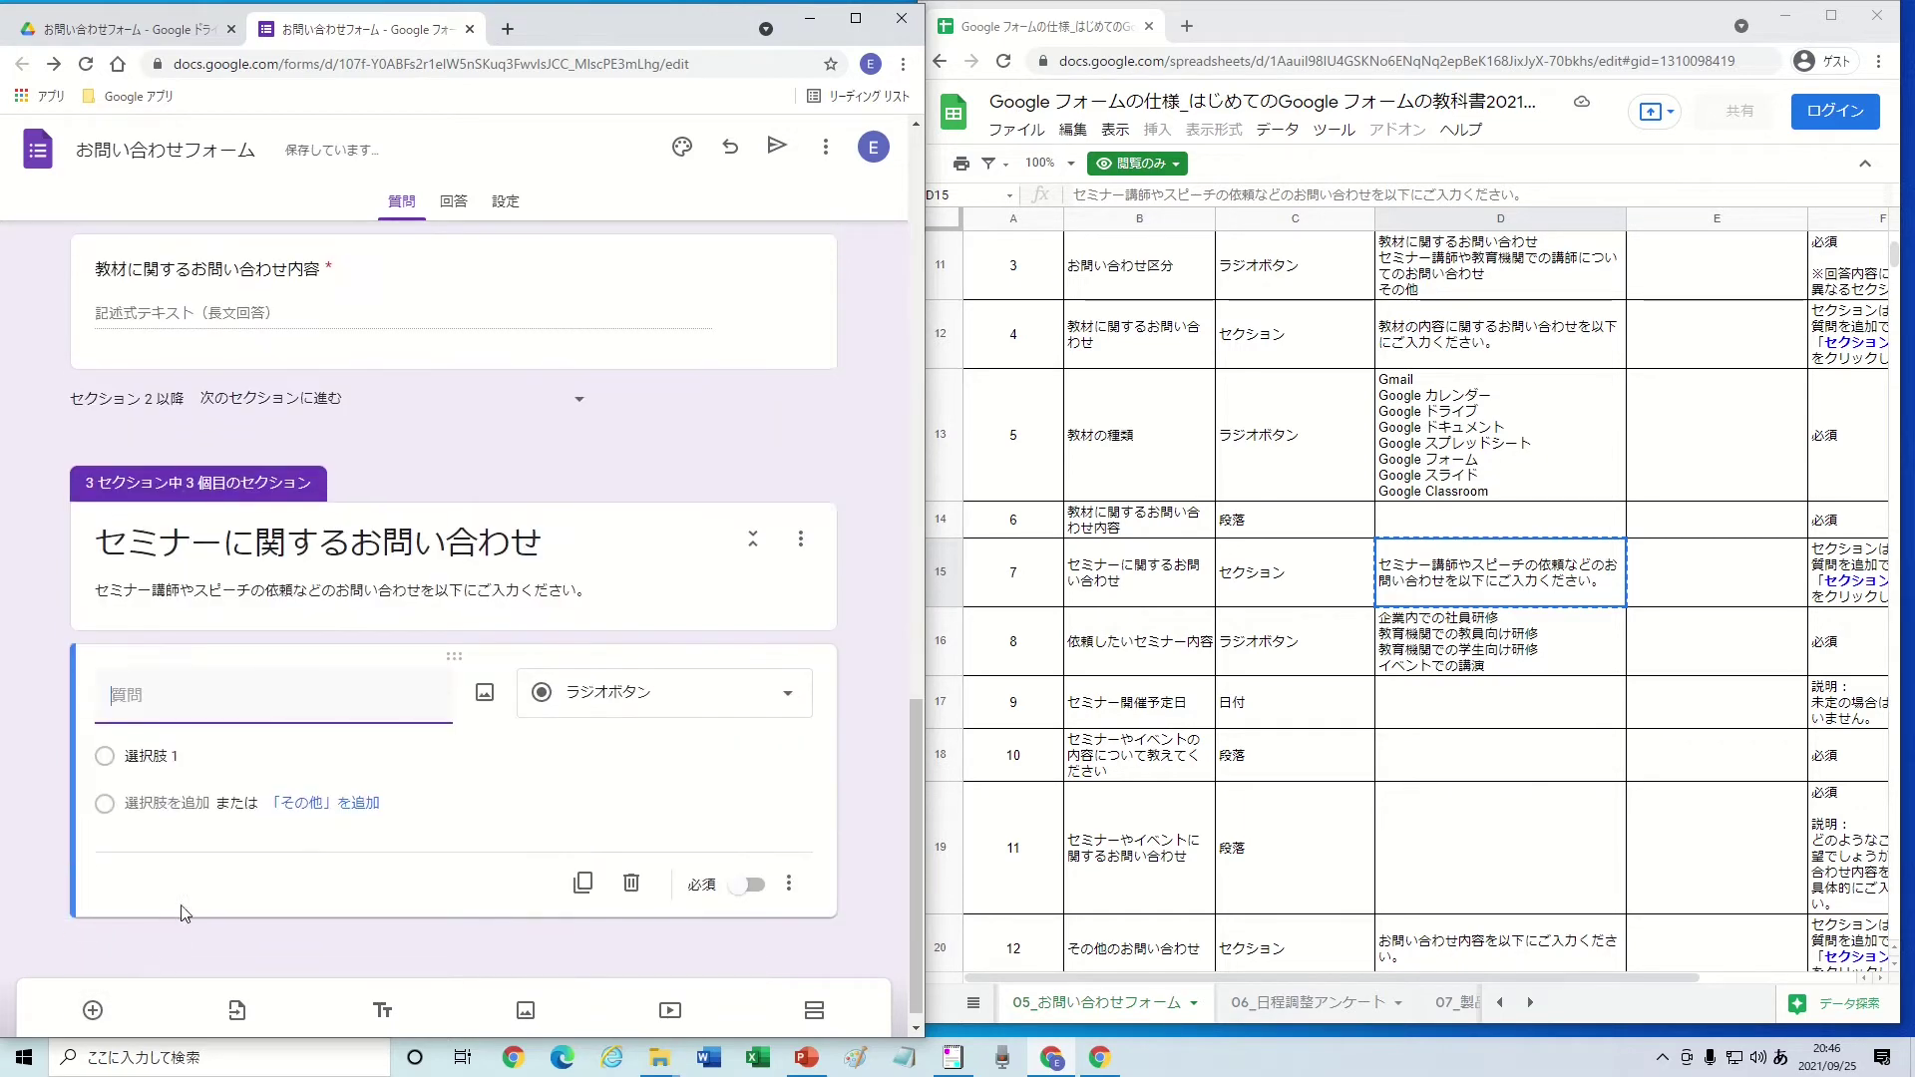
# Step: Title the new single-choice question 依頼したいセミナー内容 from cell B16
pyautogui.click(1131, 654)
pyautogui.hotkey('ctrl', 'c')
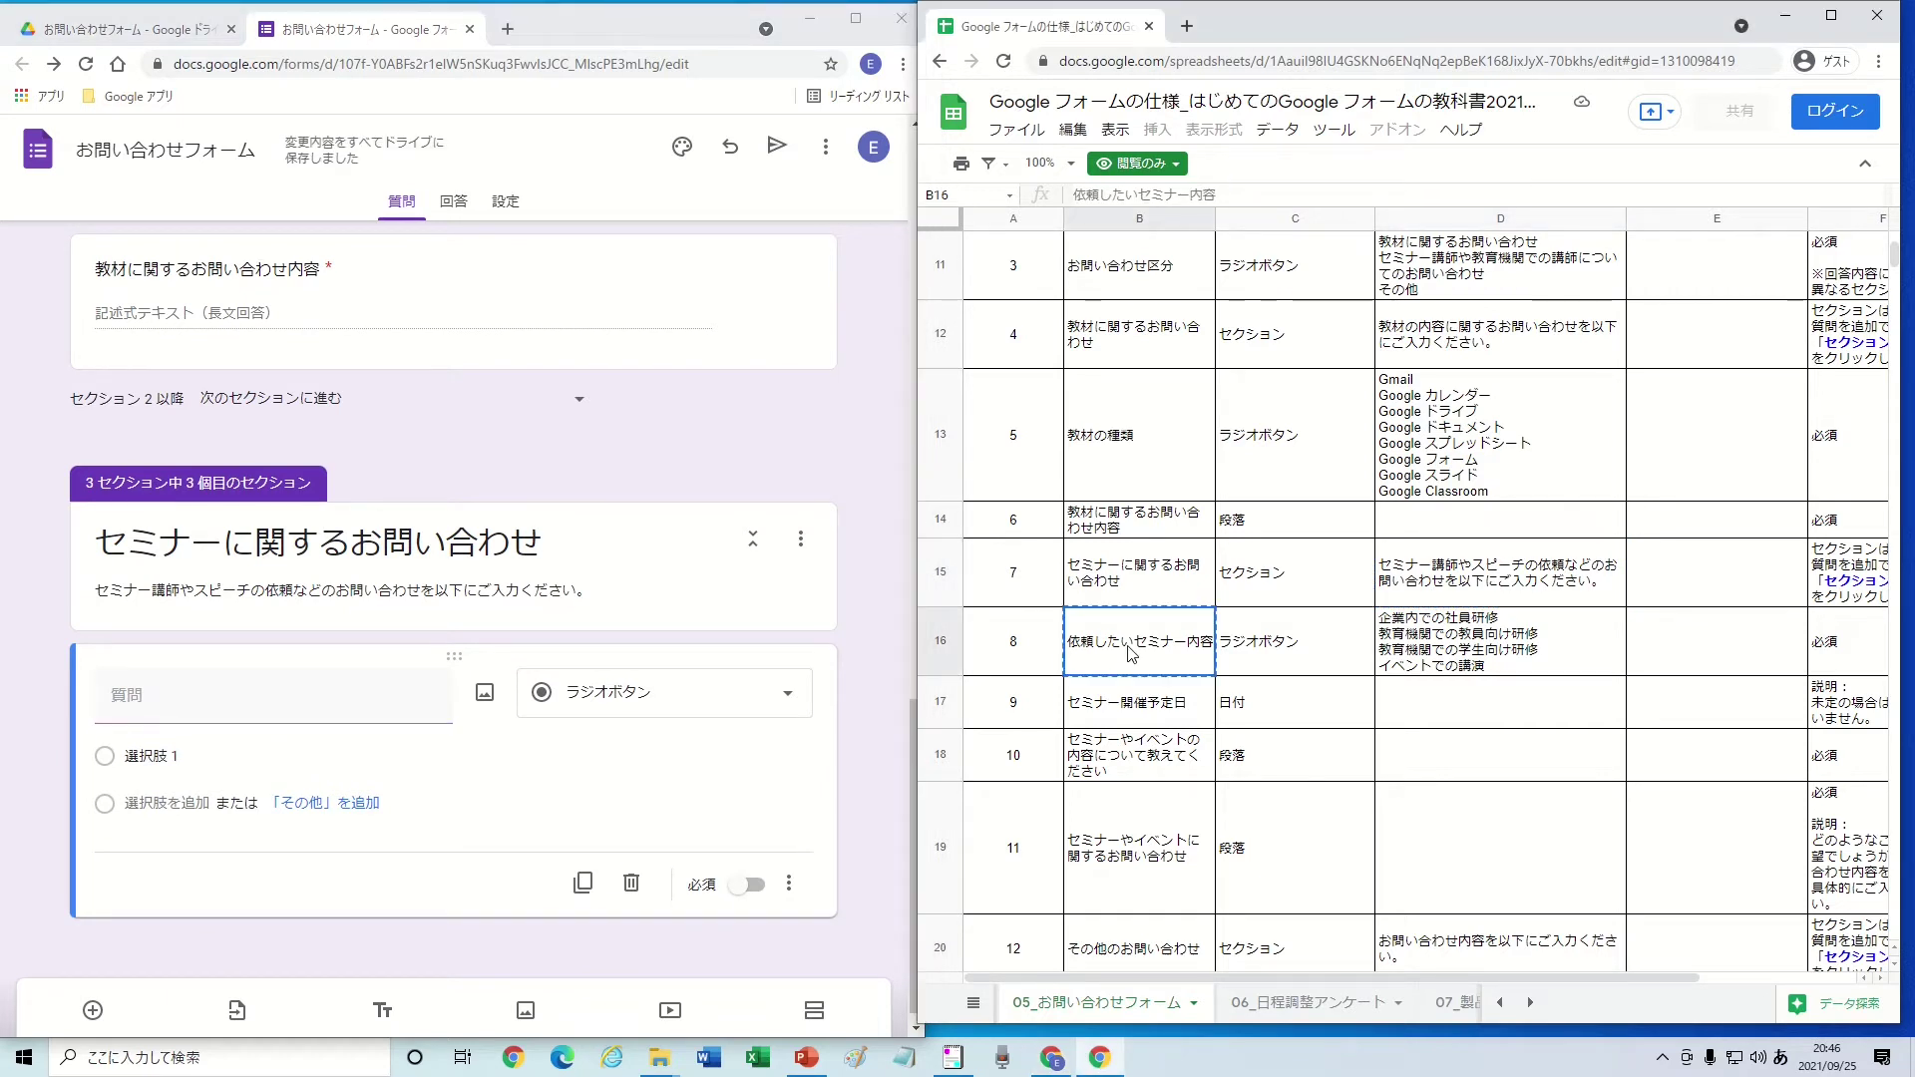
pyautogui.click(274, 702)
pyautogui.hotkey('ctrl', 'v')
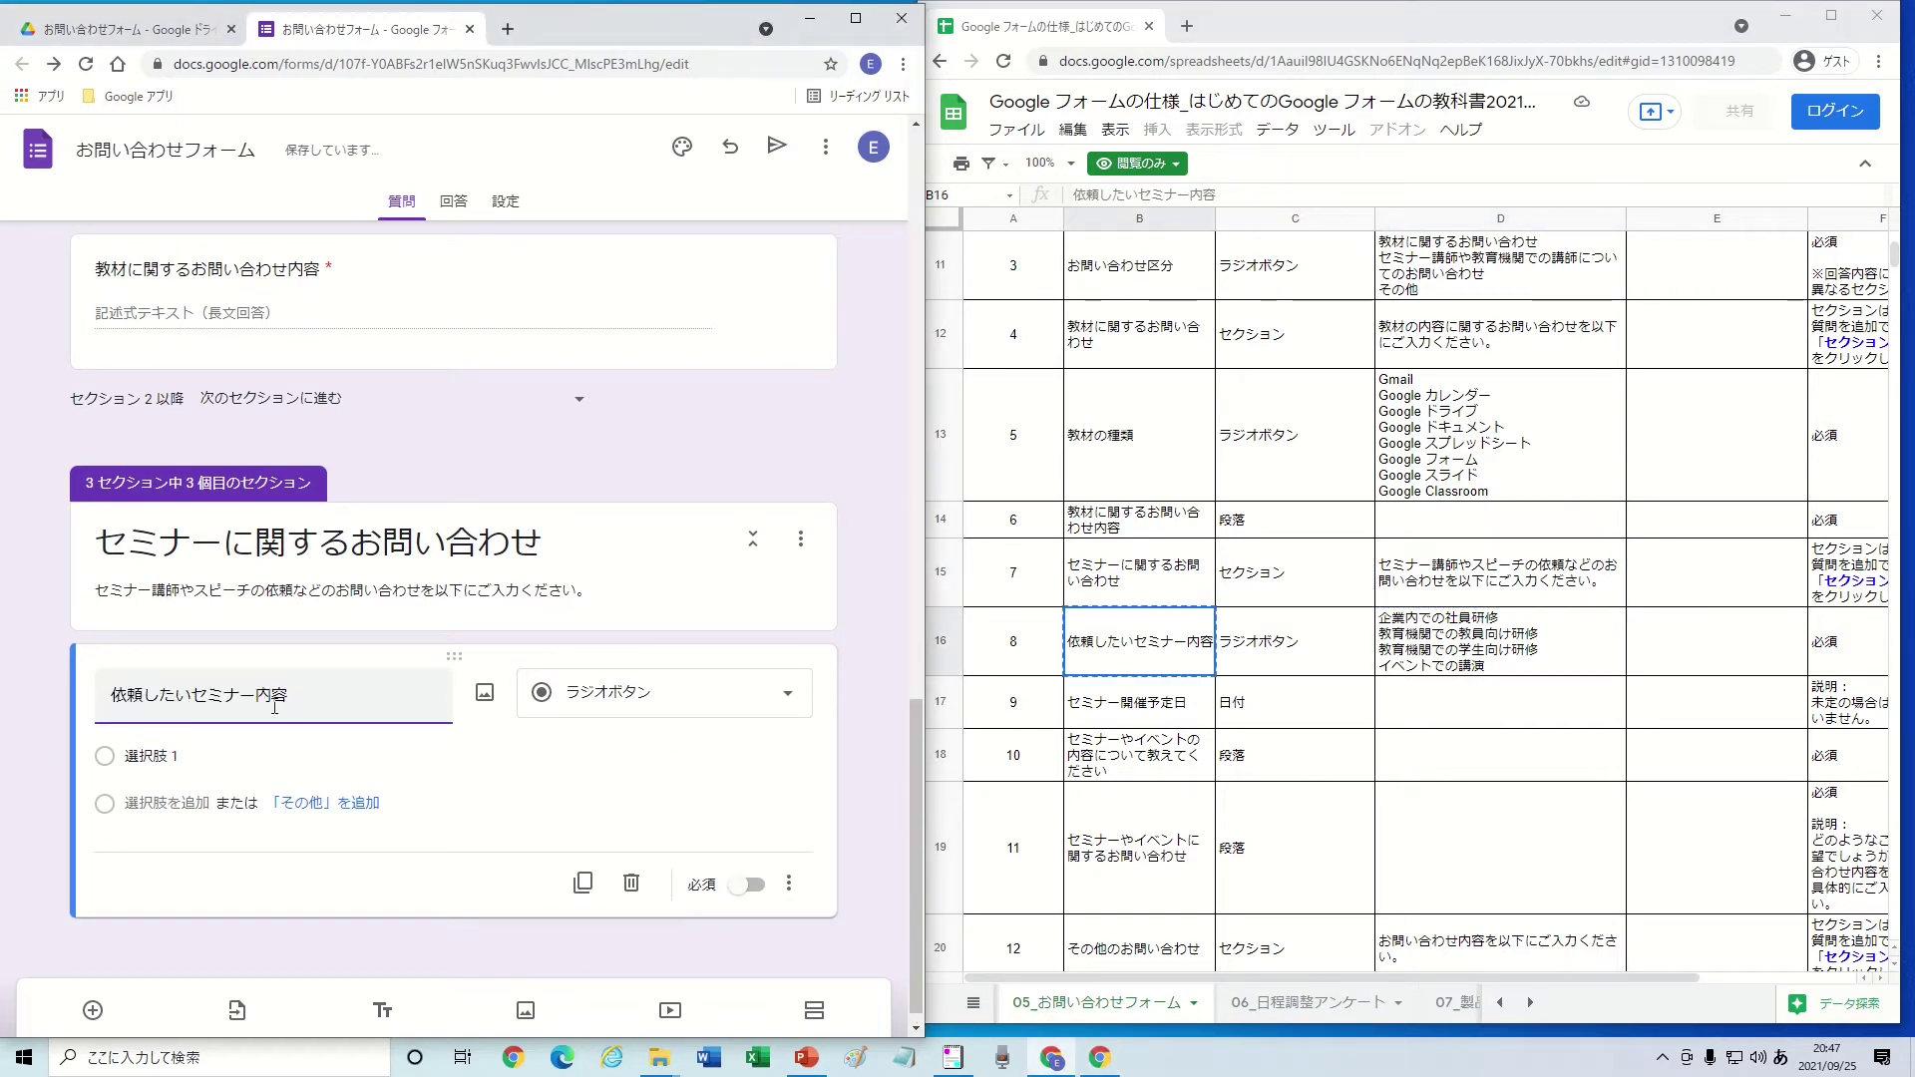
pyautogui.click(599, 698)
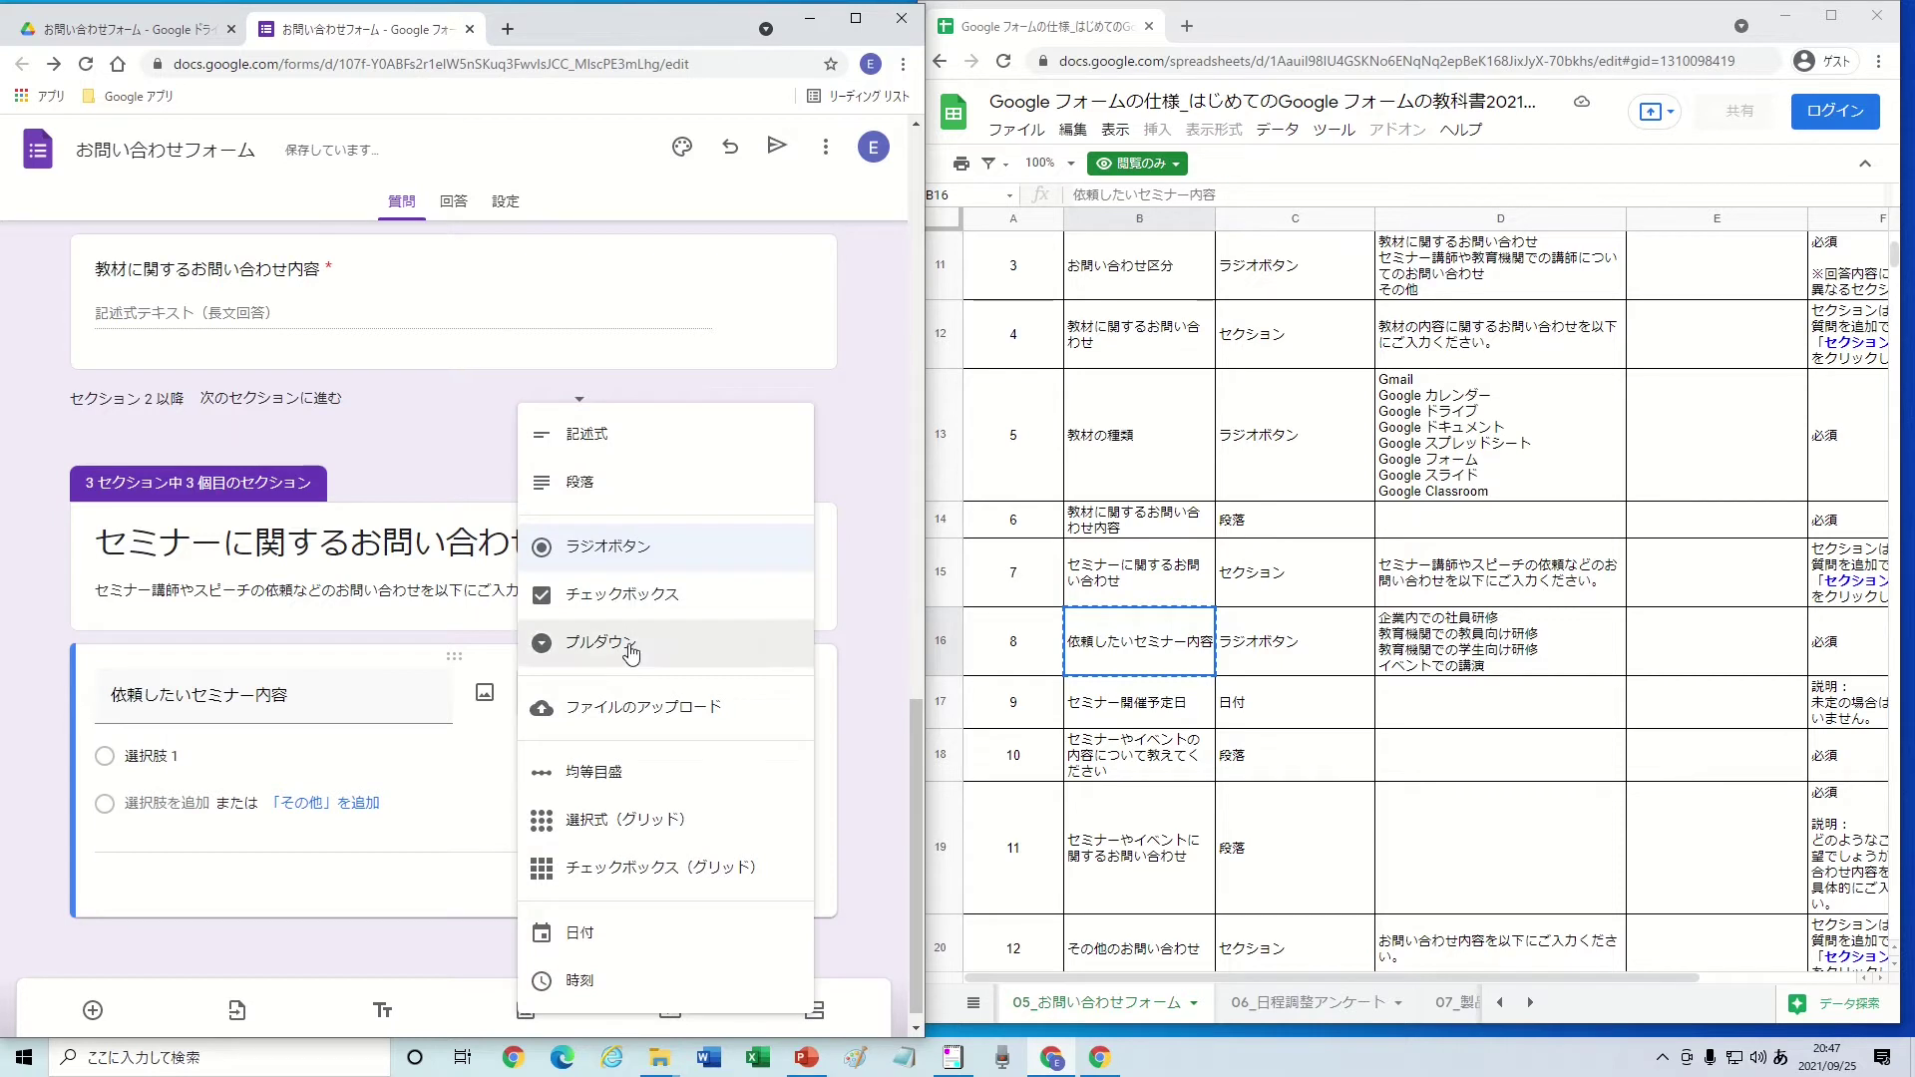
pyautogui.click(629, 613)
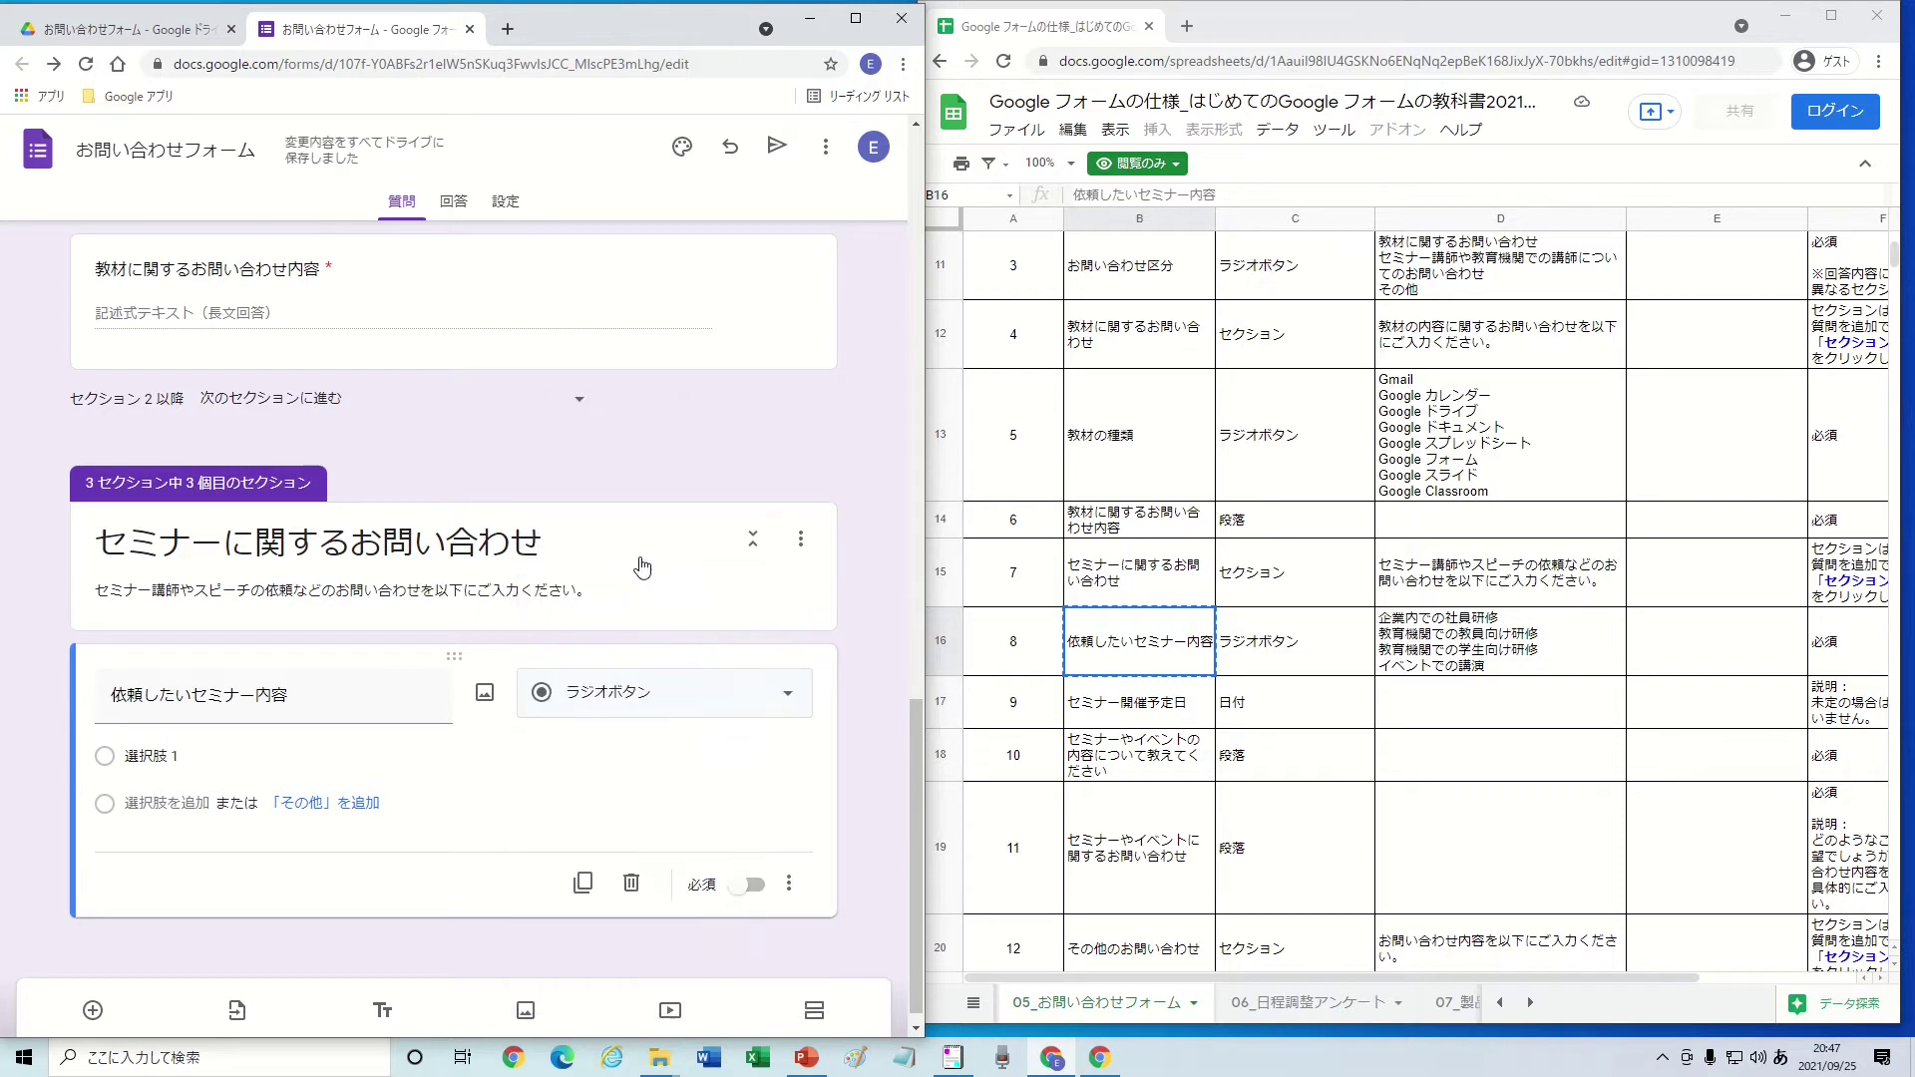
# Step: Add the four seminar options from D16, remove the stray quote, and make it required
pyautogui.click(1423, 659)
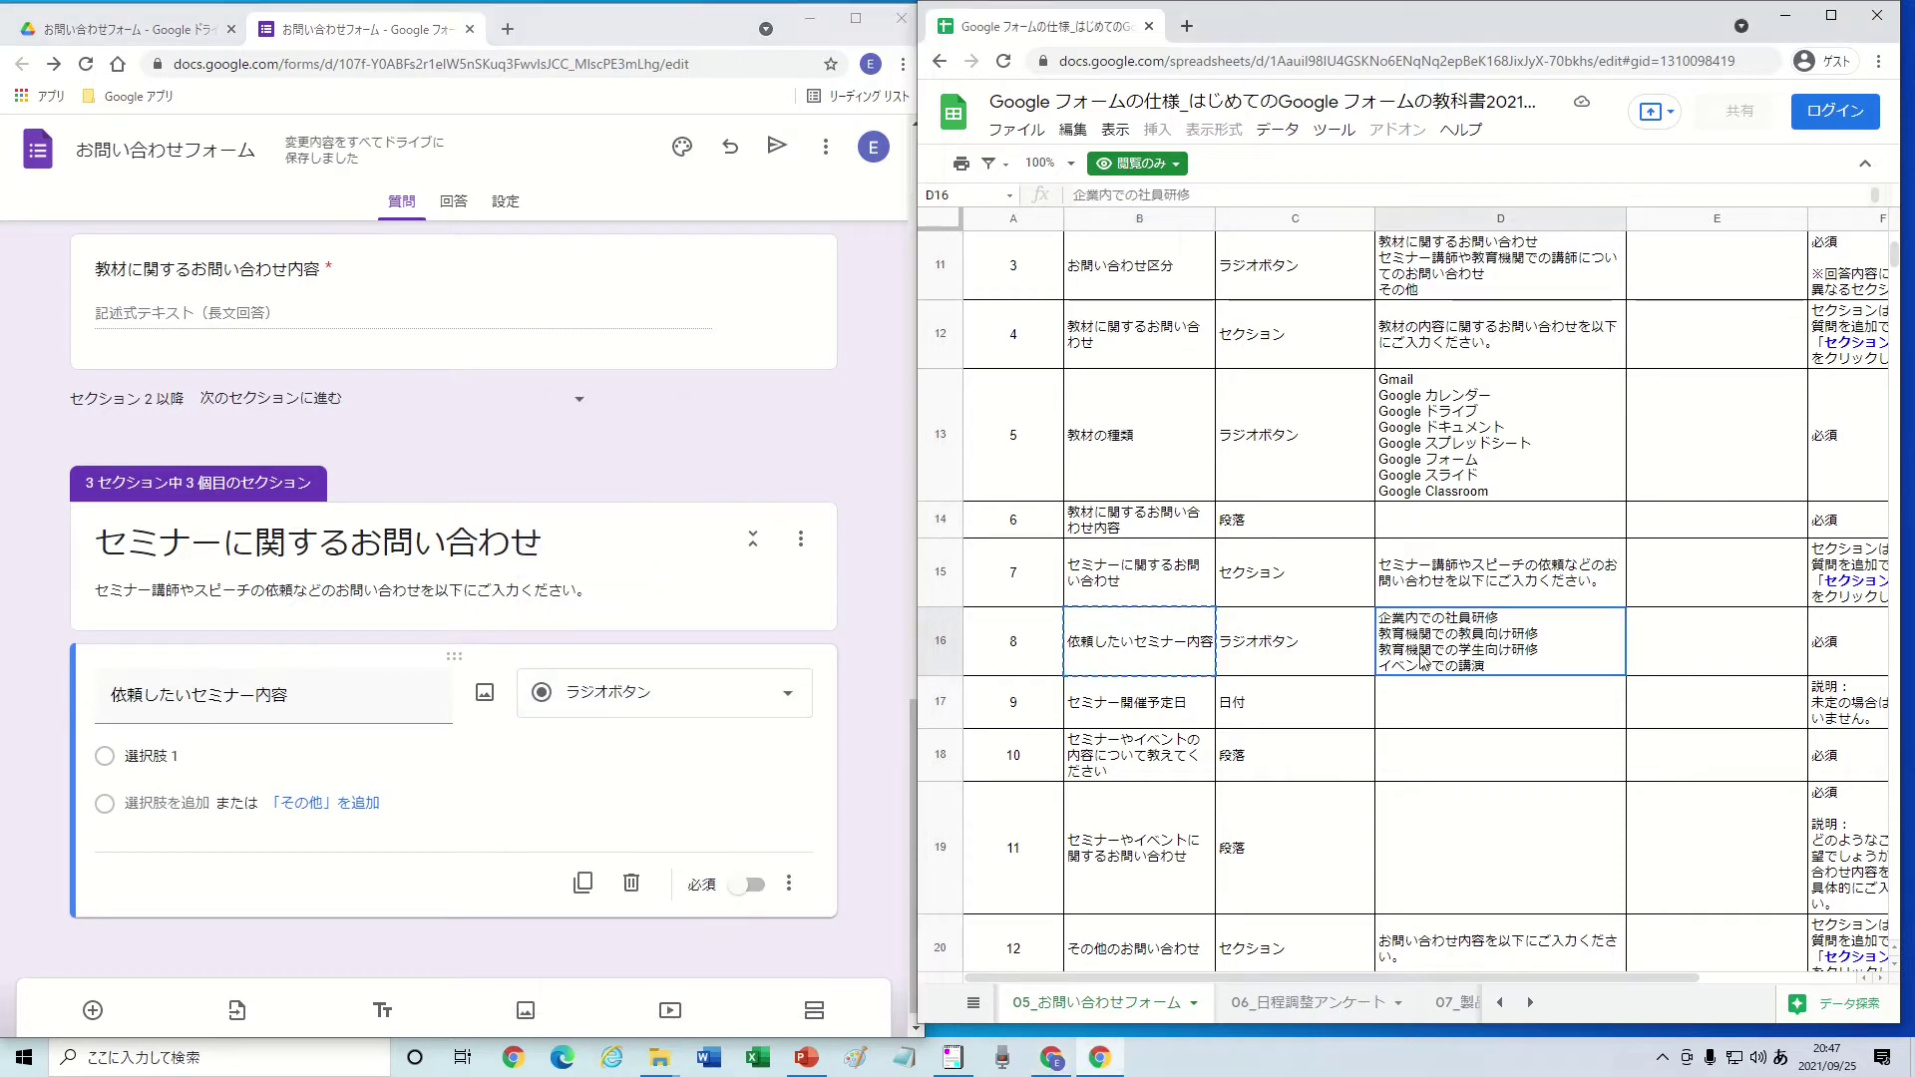
pyautogui.click(428, 750)
pyautogui.hotkey('ctrl', 'v')
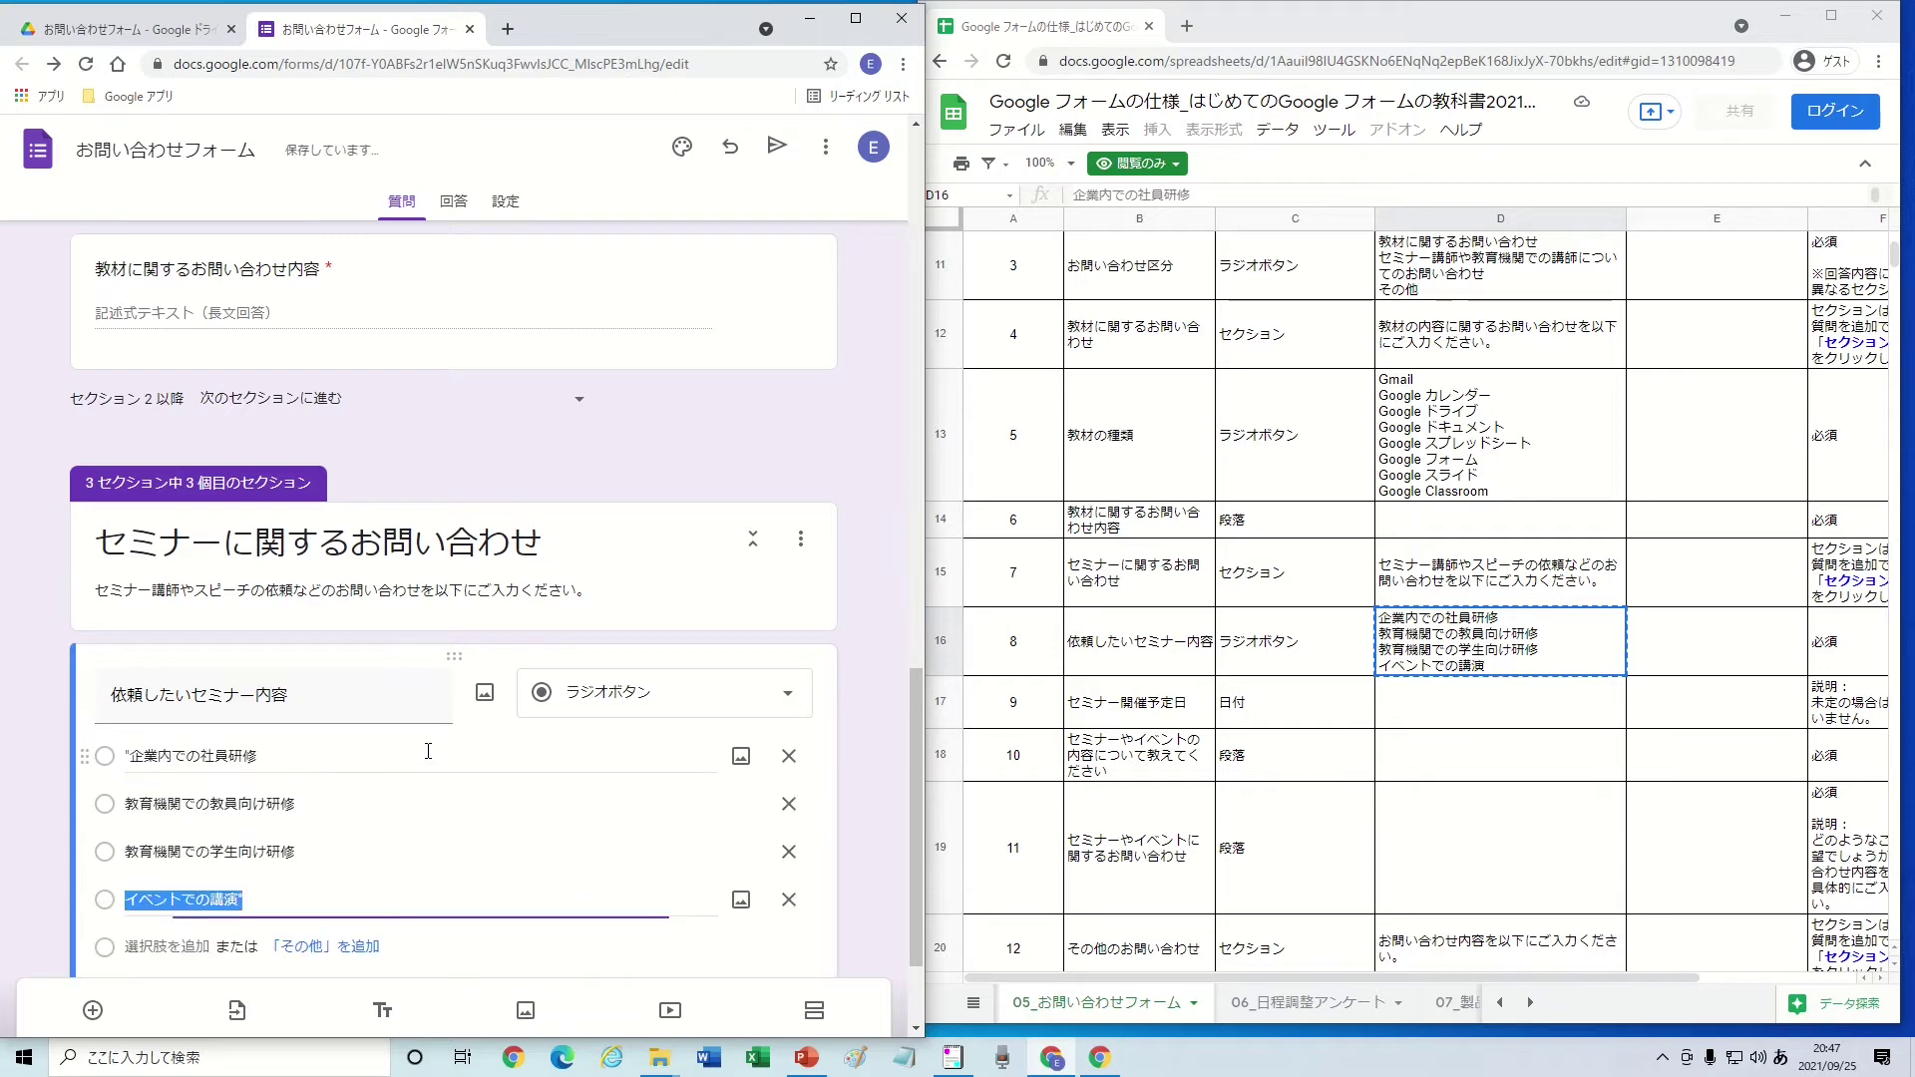
pyautogui.press('Up')
pyautogui.press('Up')
pyautogui.press('Up')
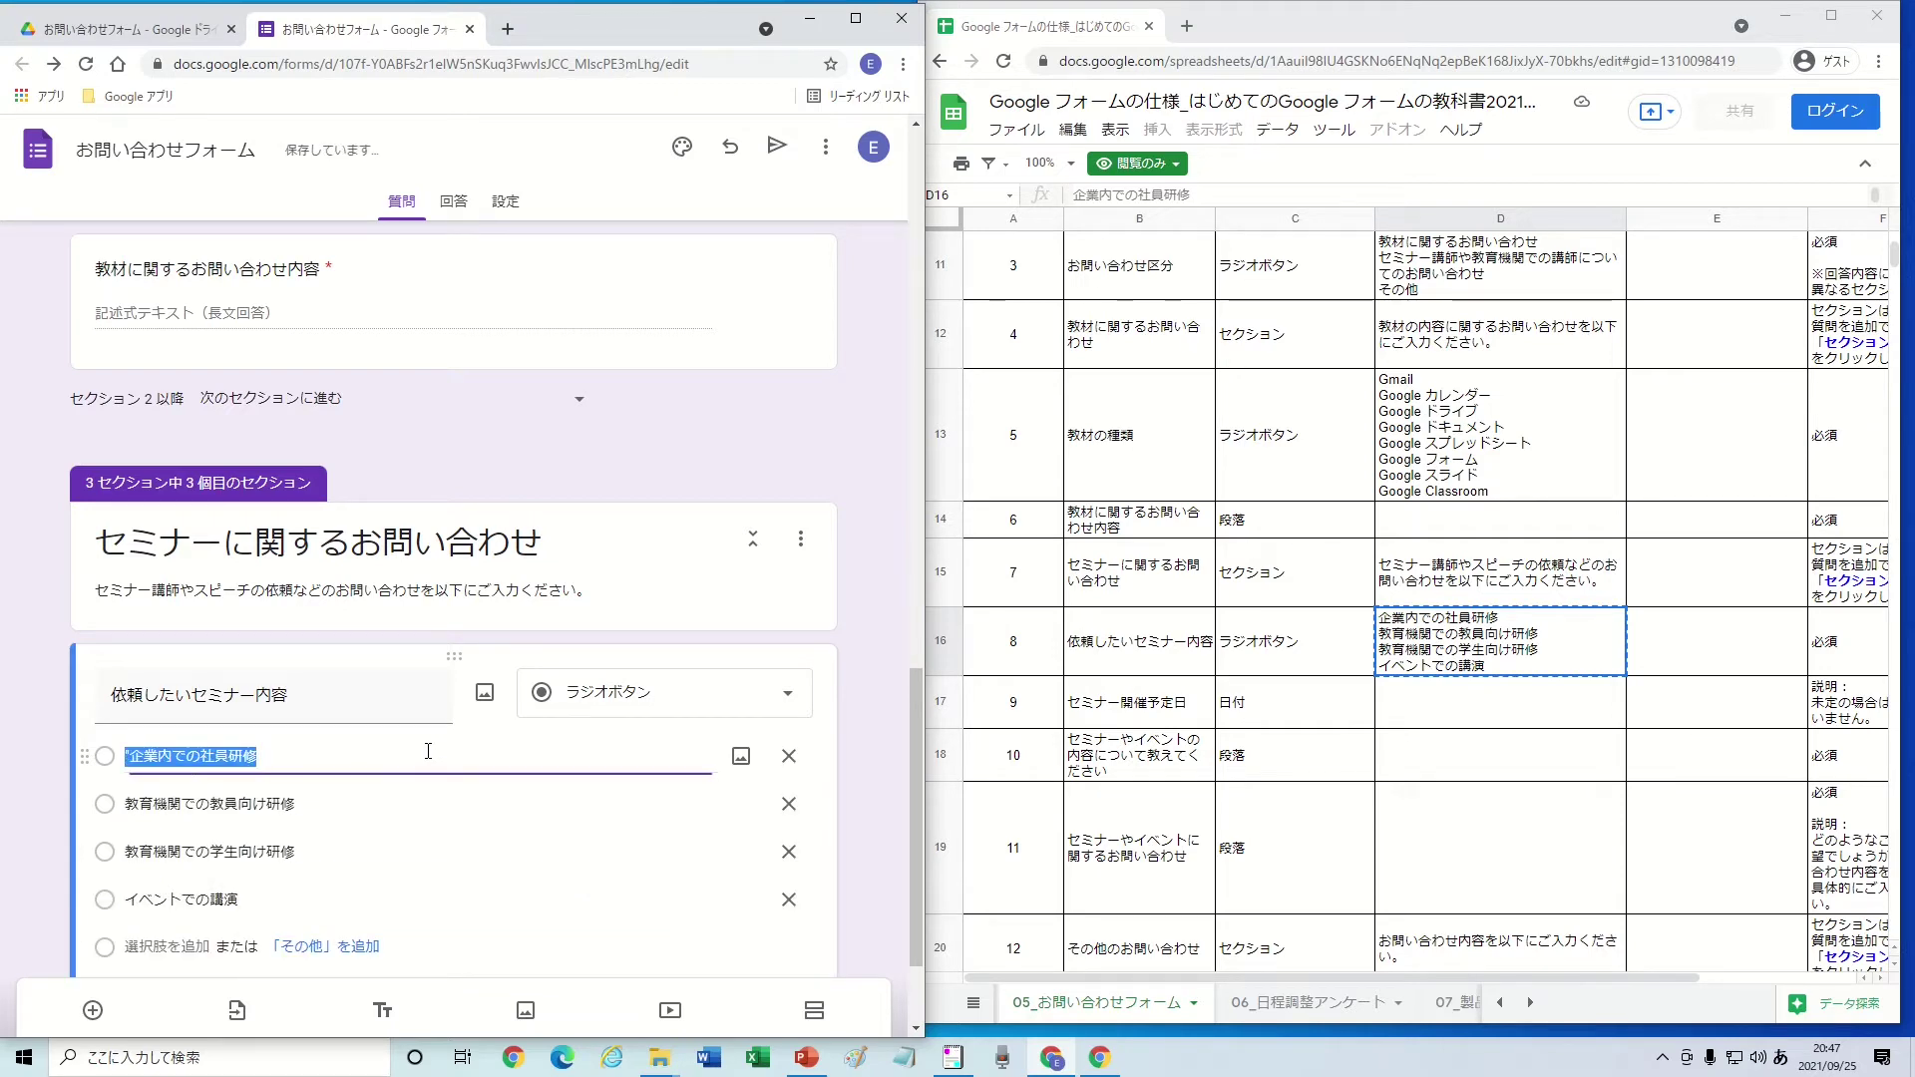
pyautogui.press('Home')
pyautogui.press('Delete')
pyautogui.scroll(-2, 428, 751)
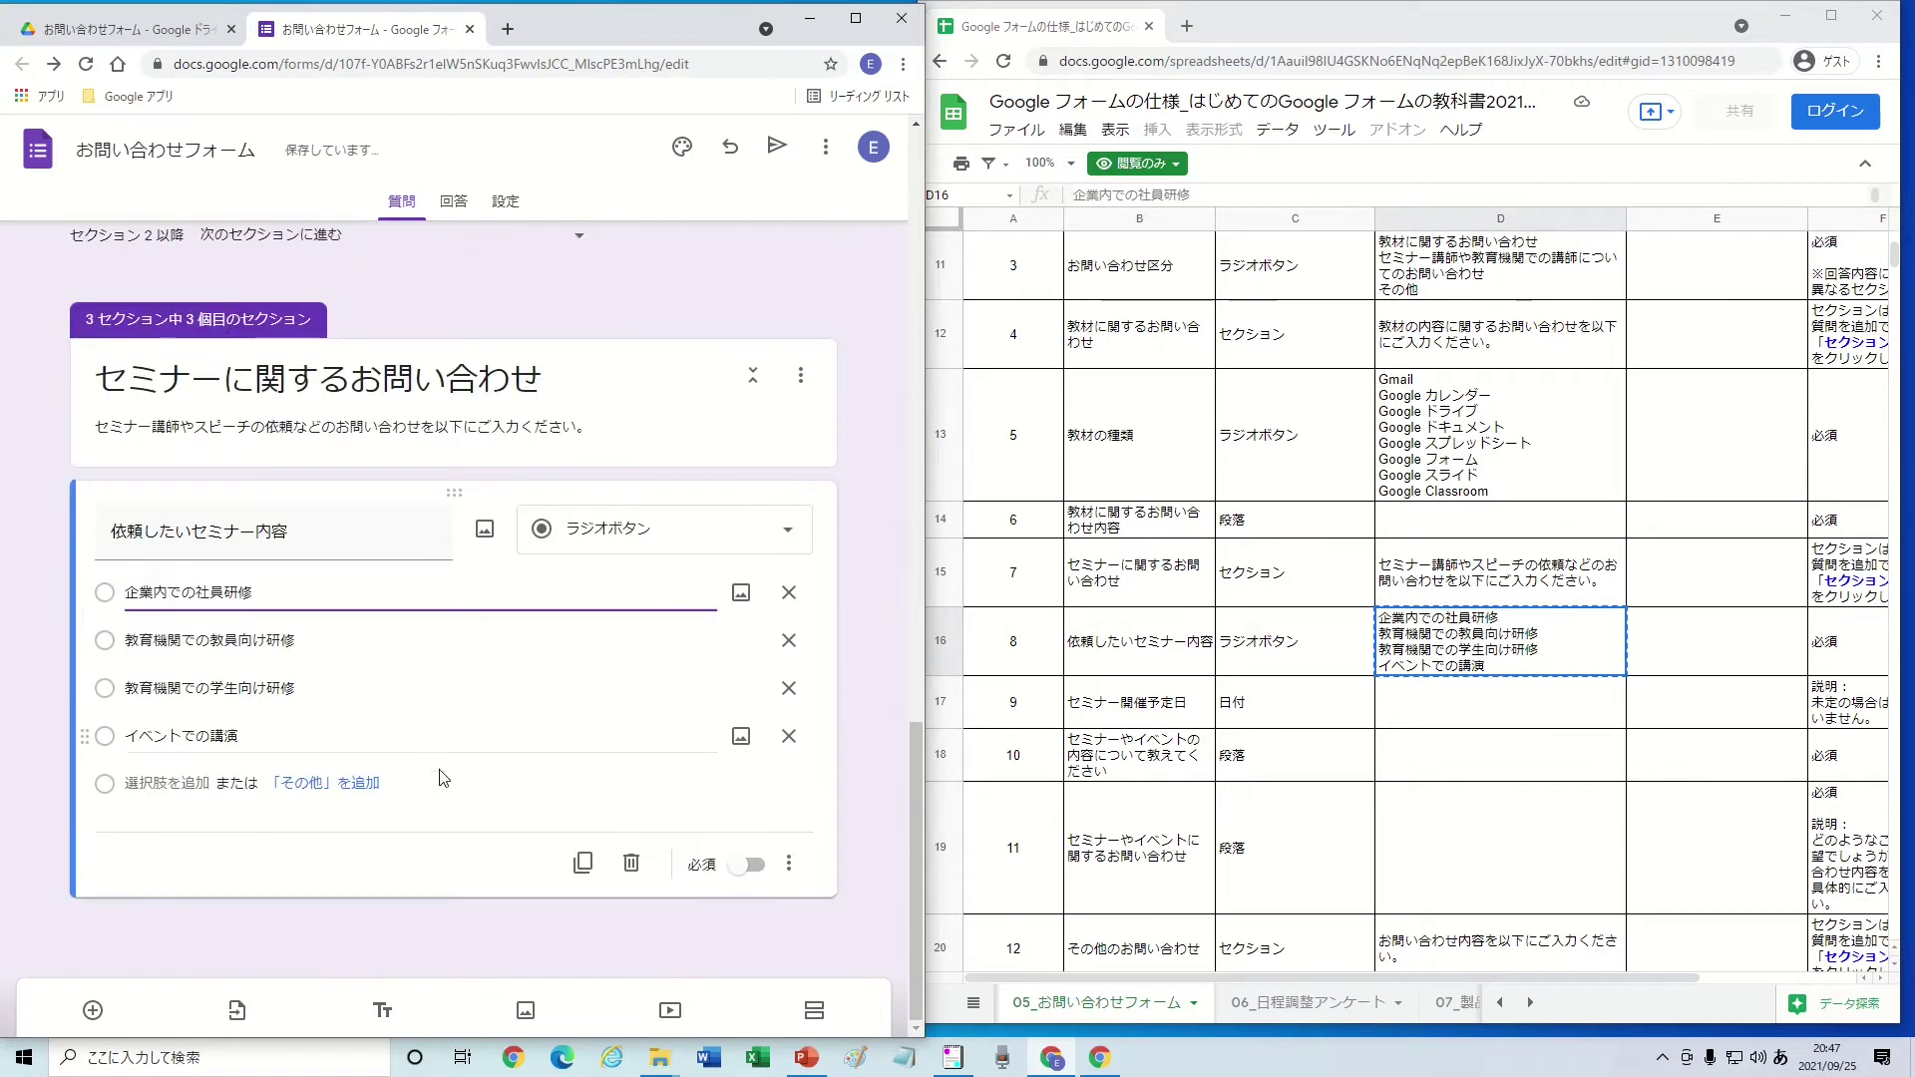
pyautogui.click(747, 865)
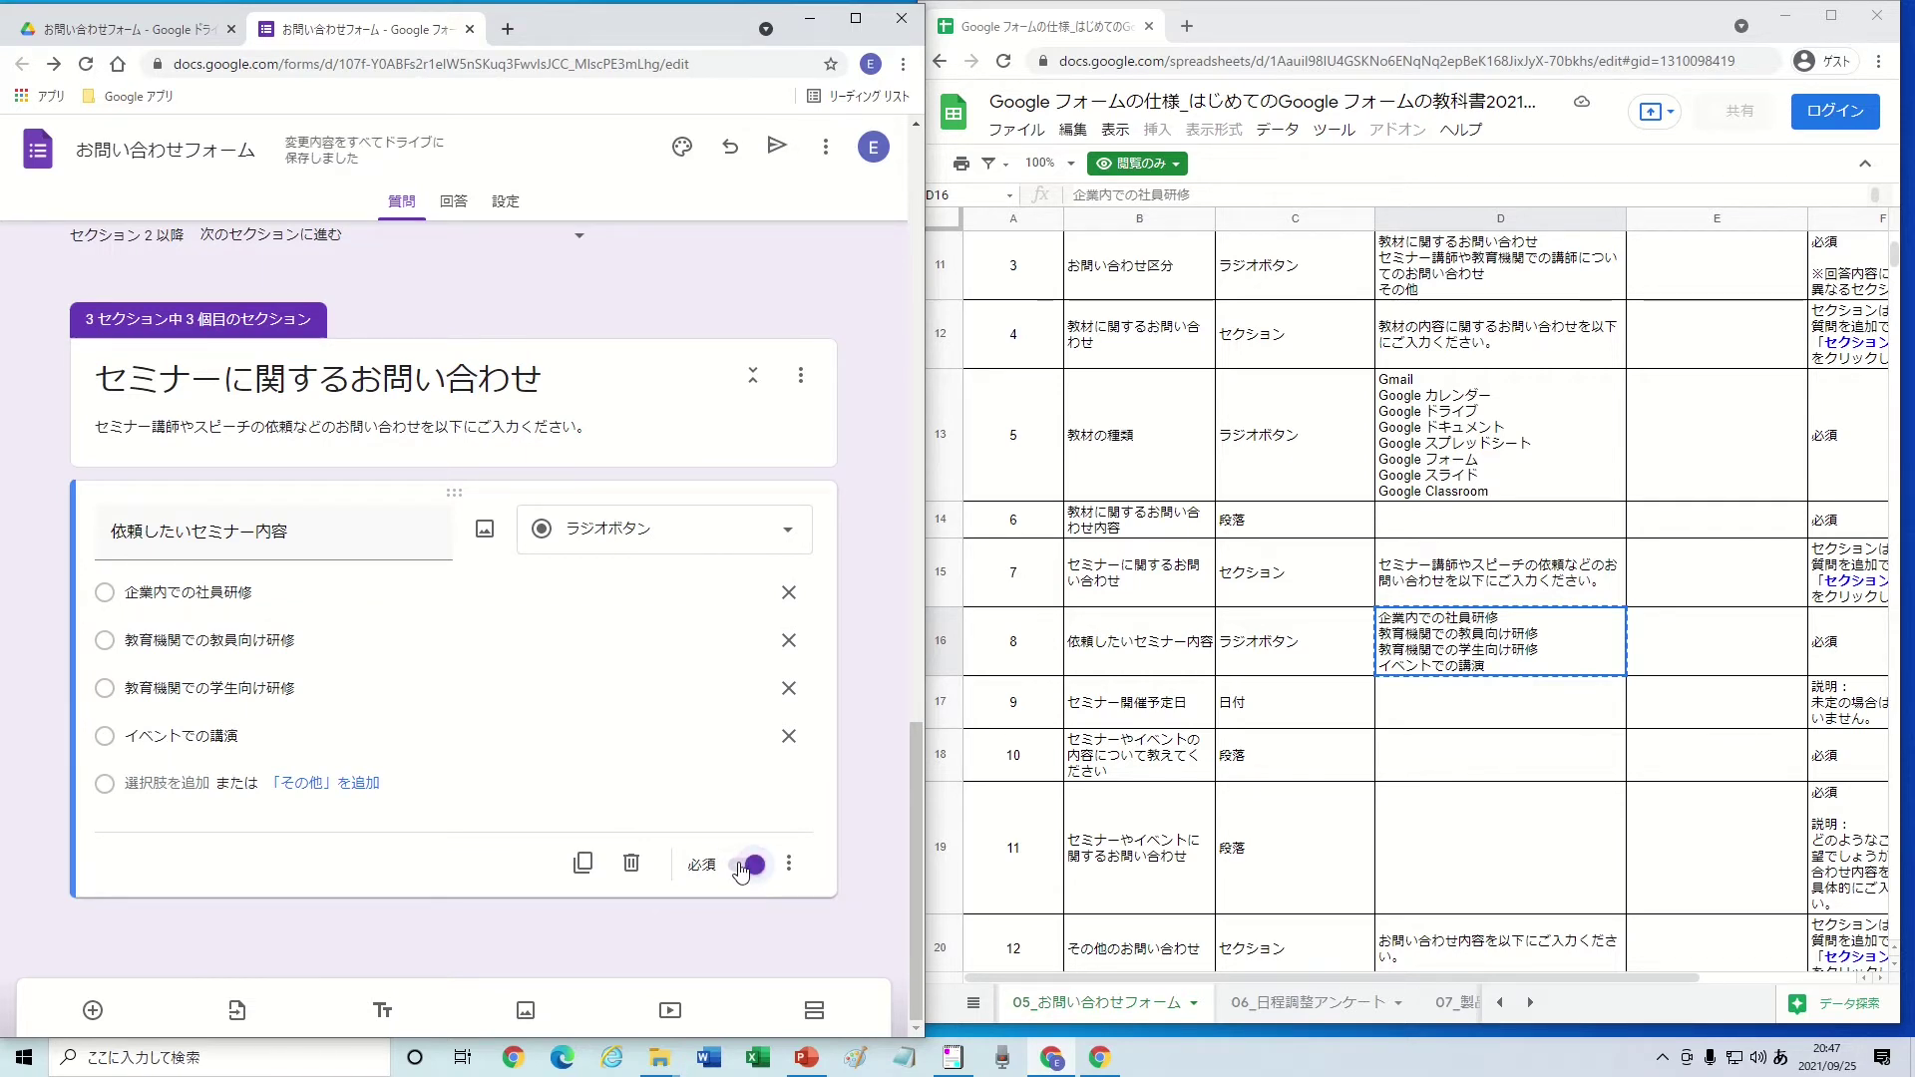
pyautogui.click(93, 1010)
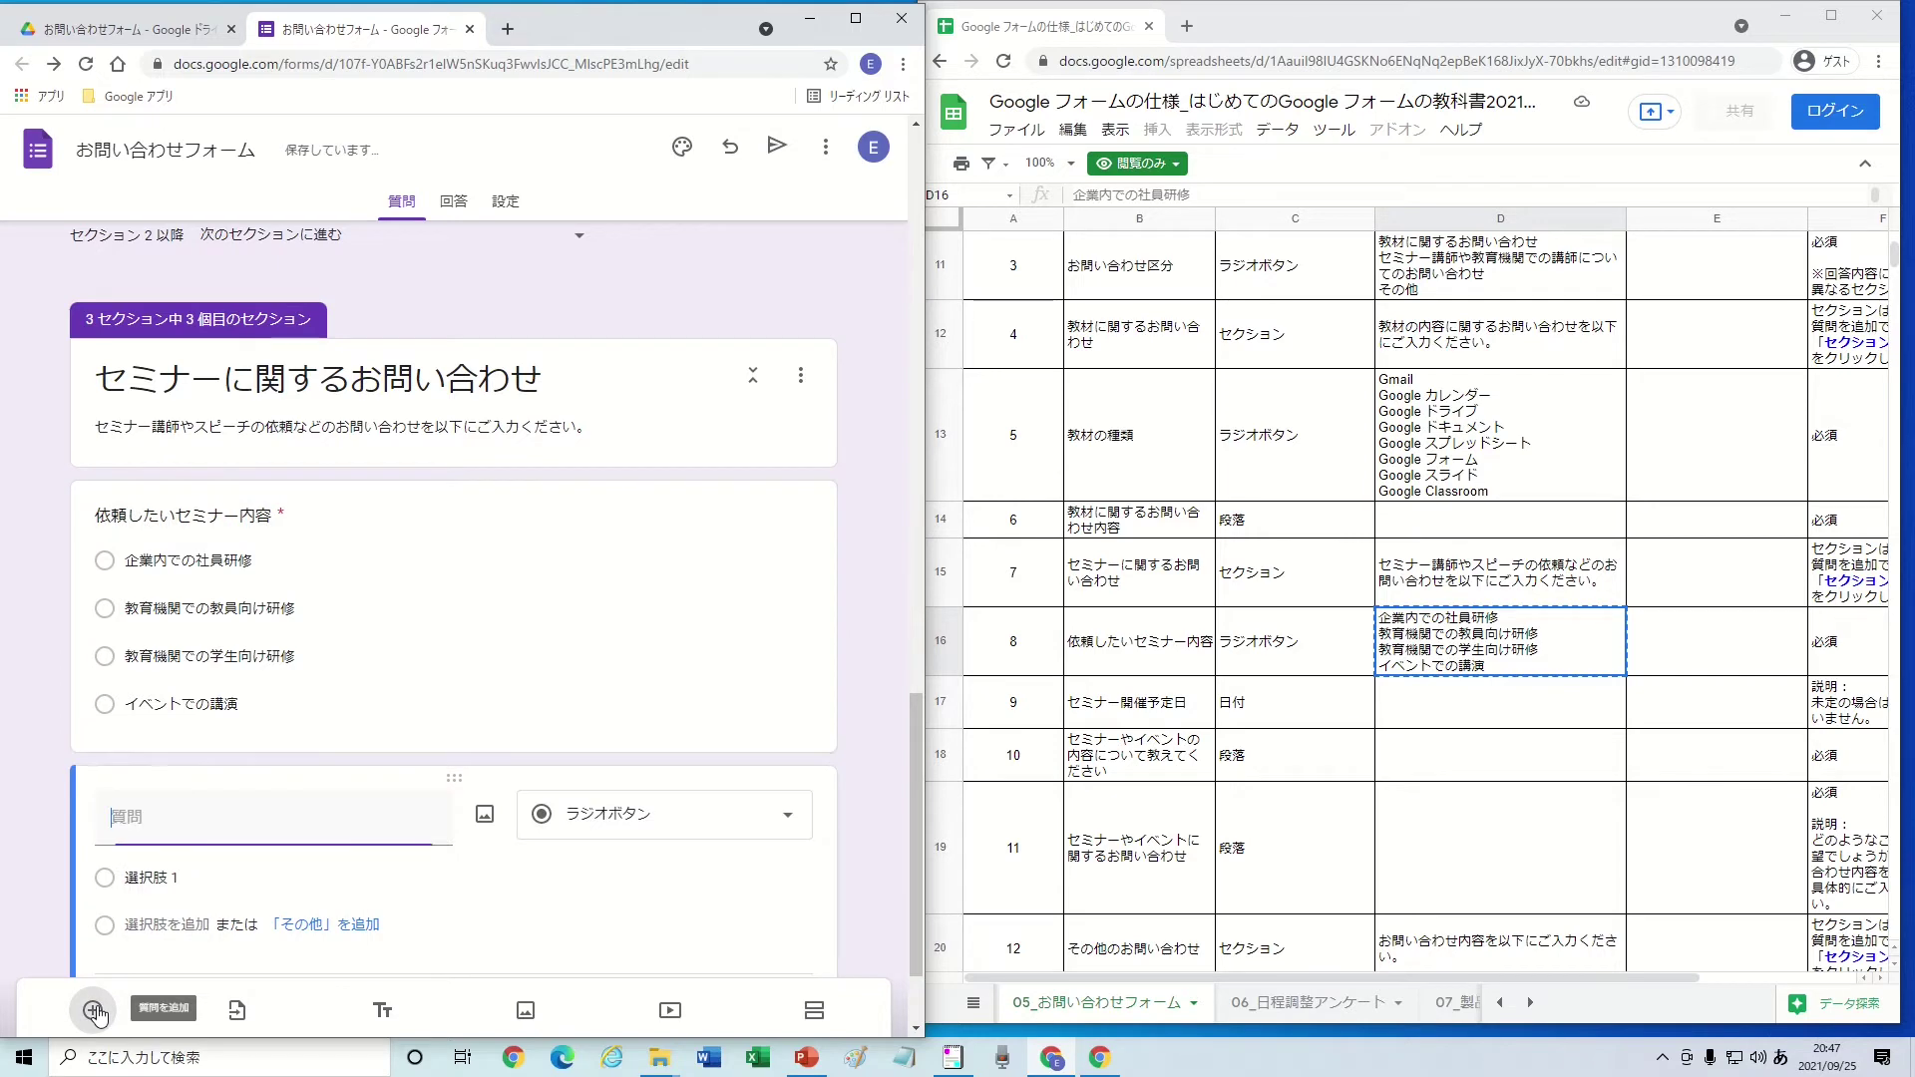
# Step: Title the new question セミナー開催予定日 from cell B17 and keep the 日付 type
pyautogui.click(1132, 698)
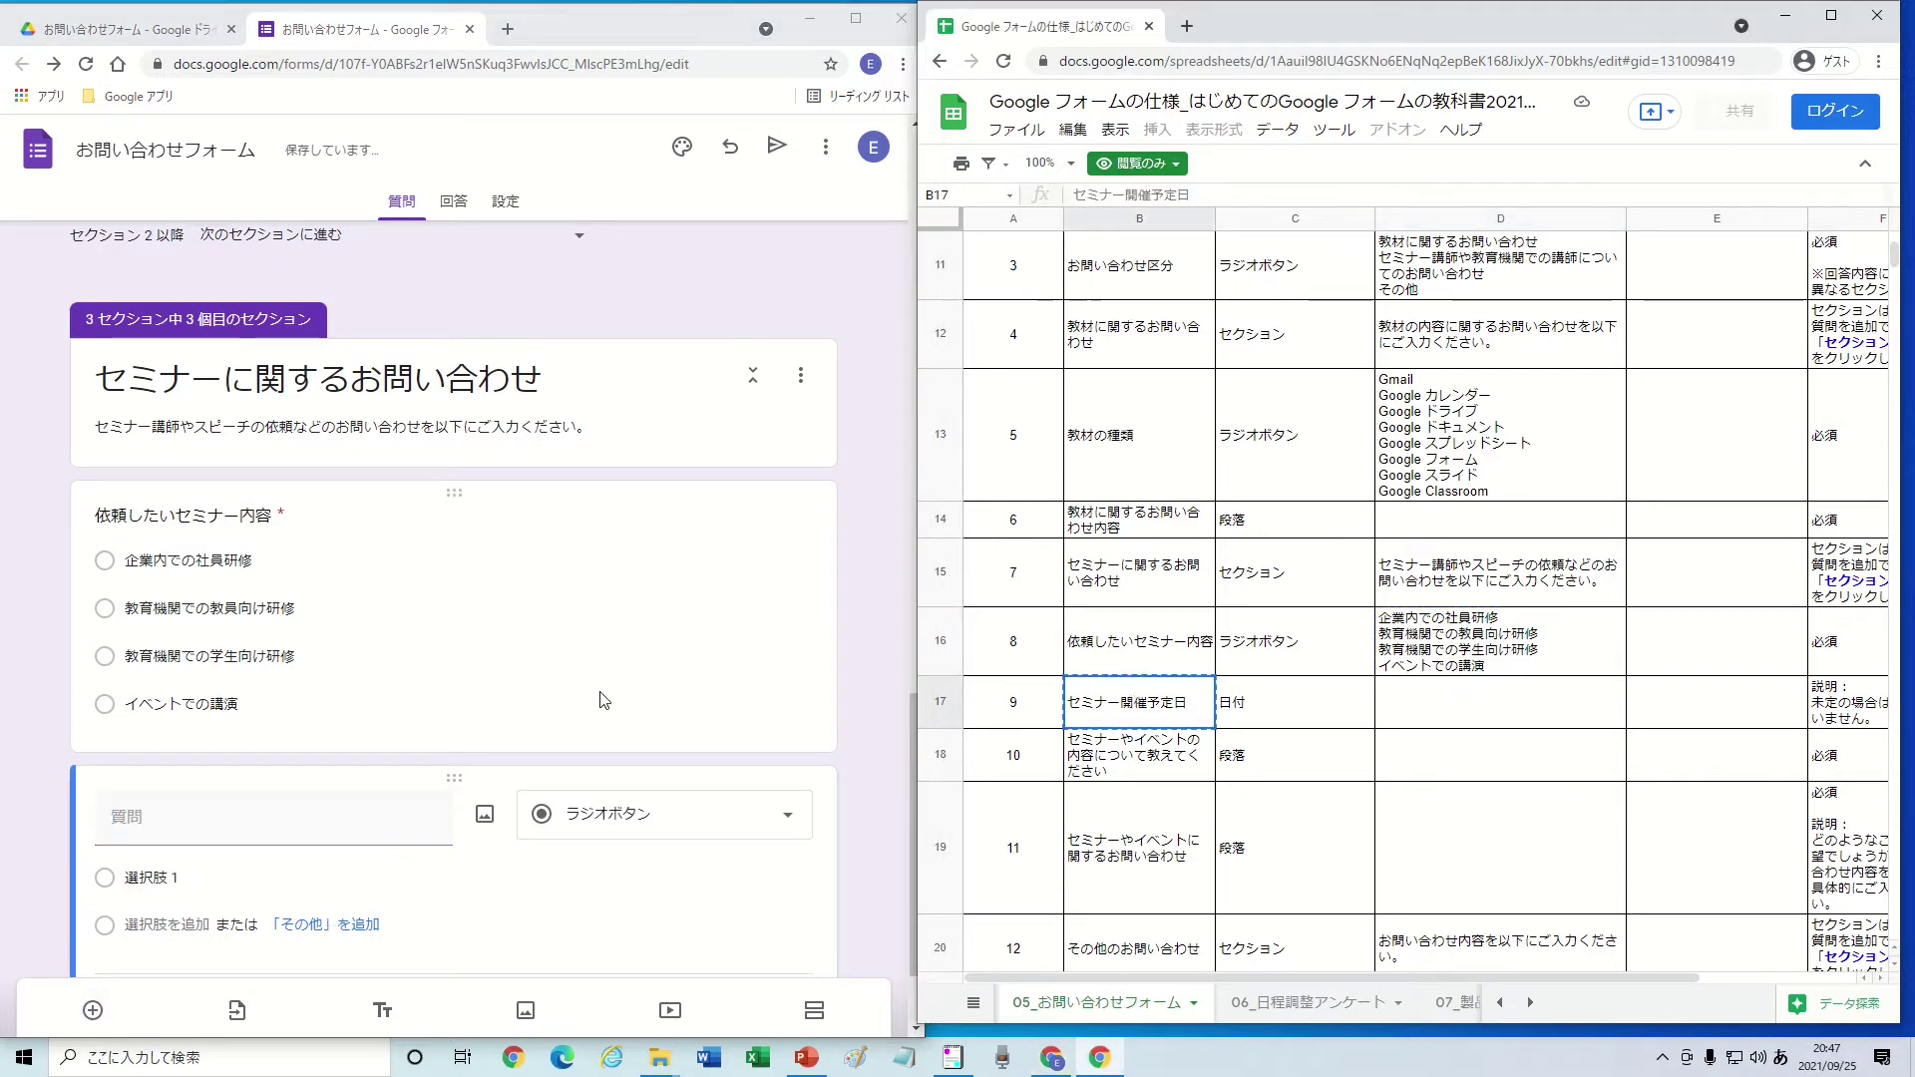
pyautogui.scroll(-1, 605, 702)
pyautogui.click(319, 693)
pyautogui.write('セミナー開催予定日')
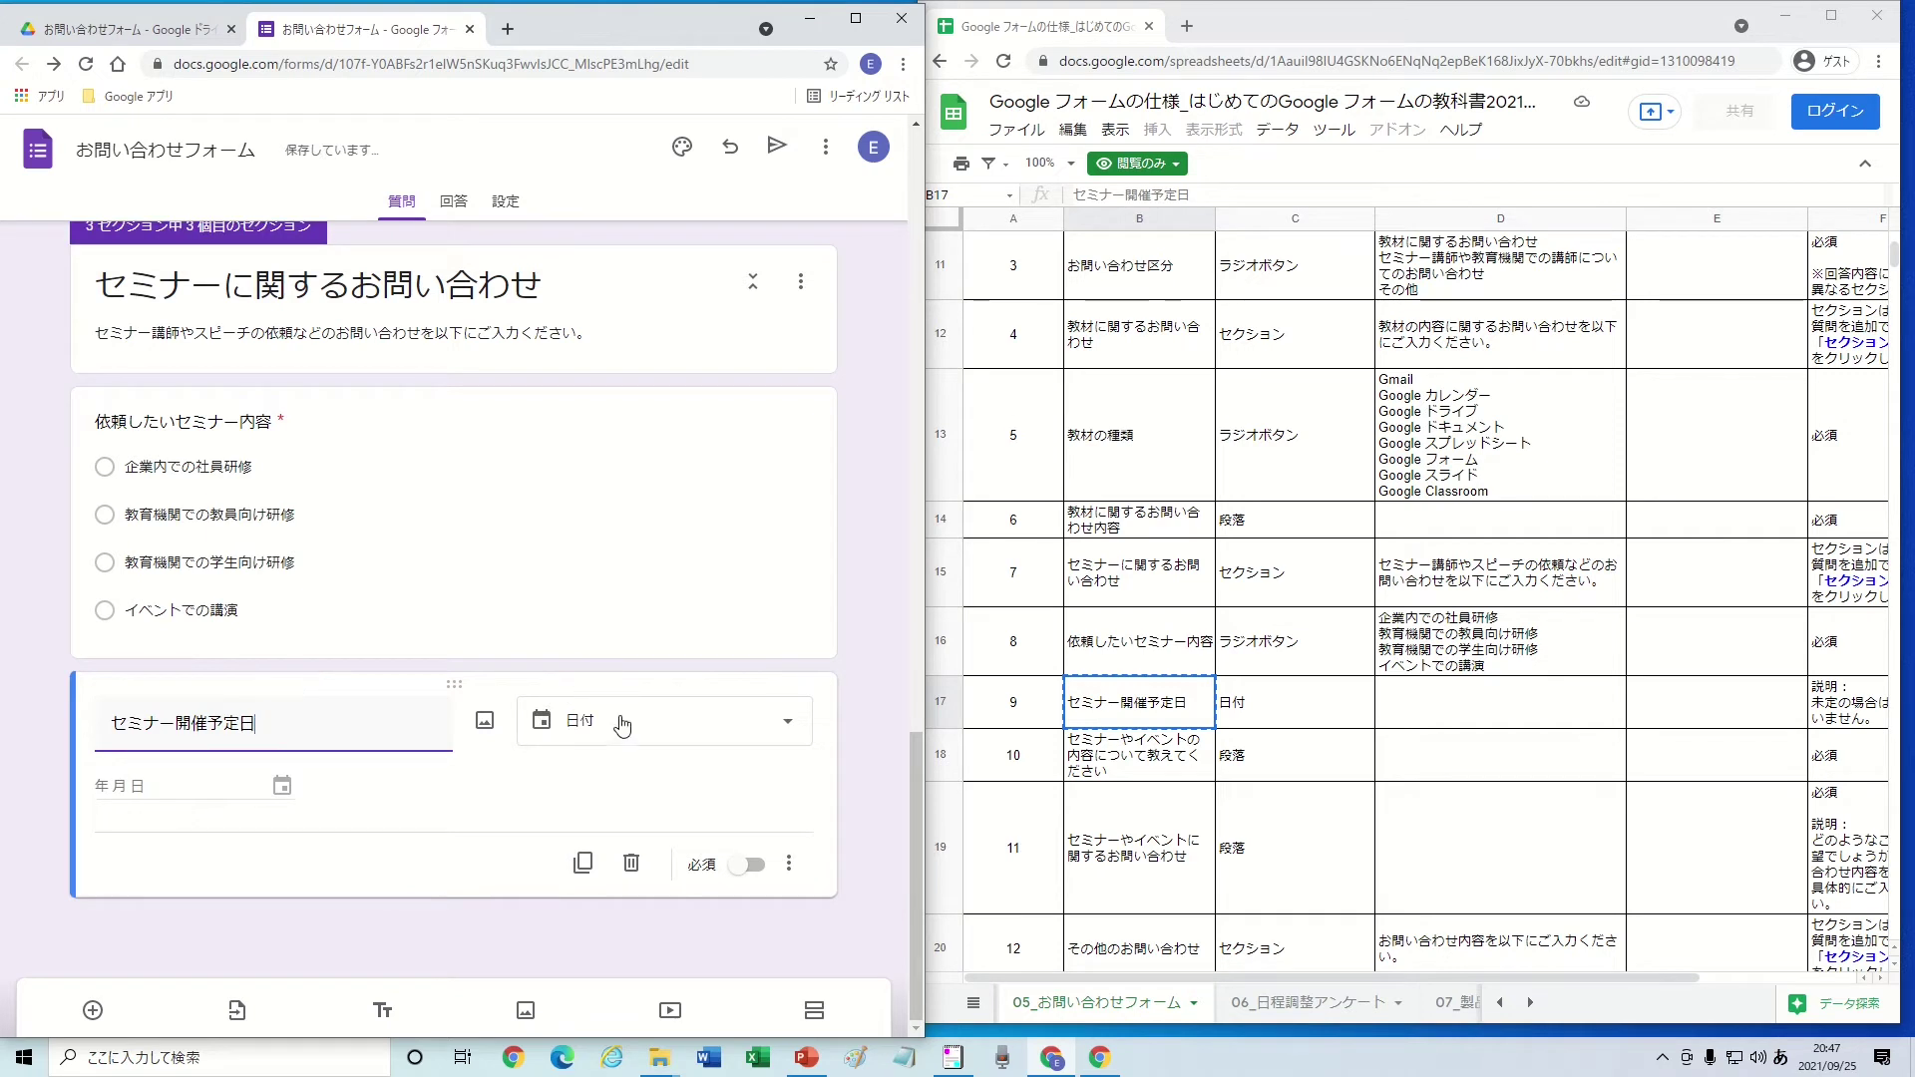
pyautogui.click(619, 723)
pyautogui.click(622, 721)
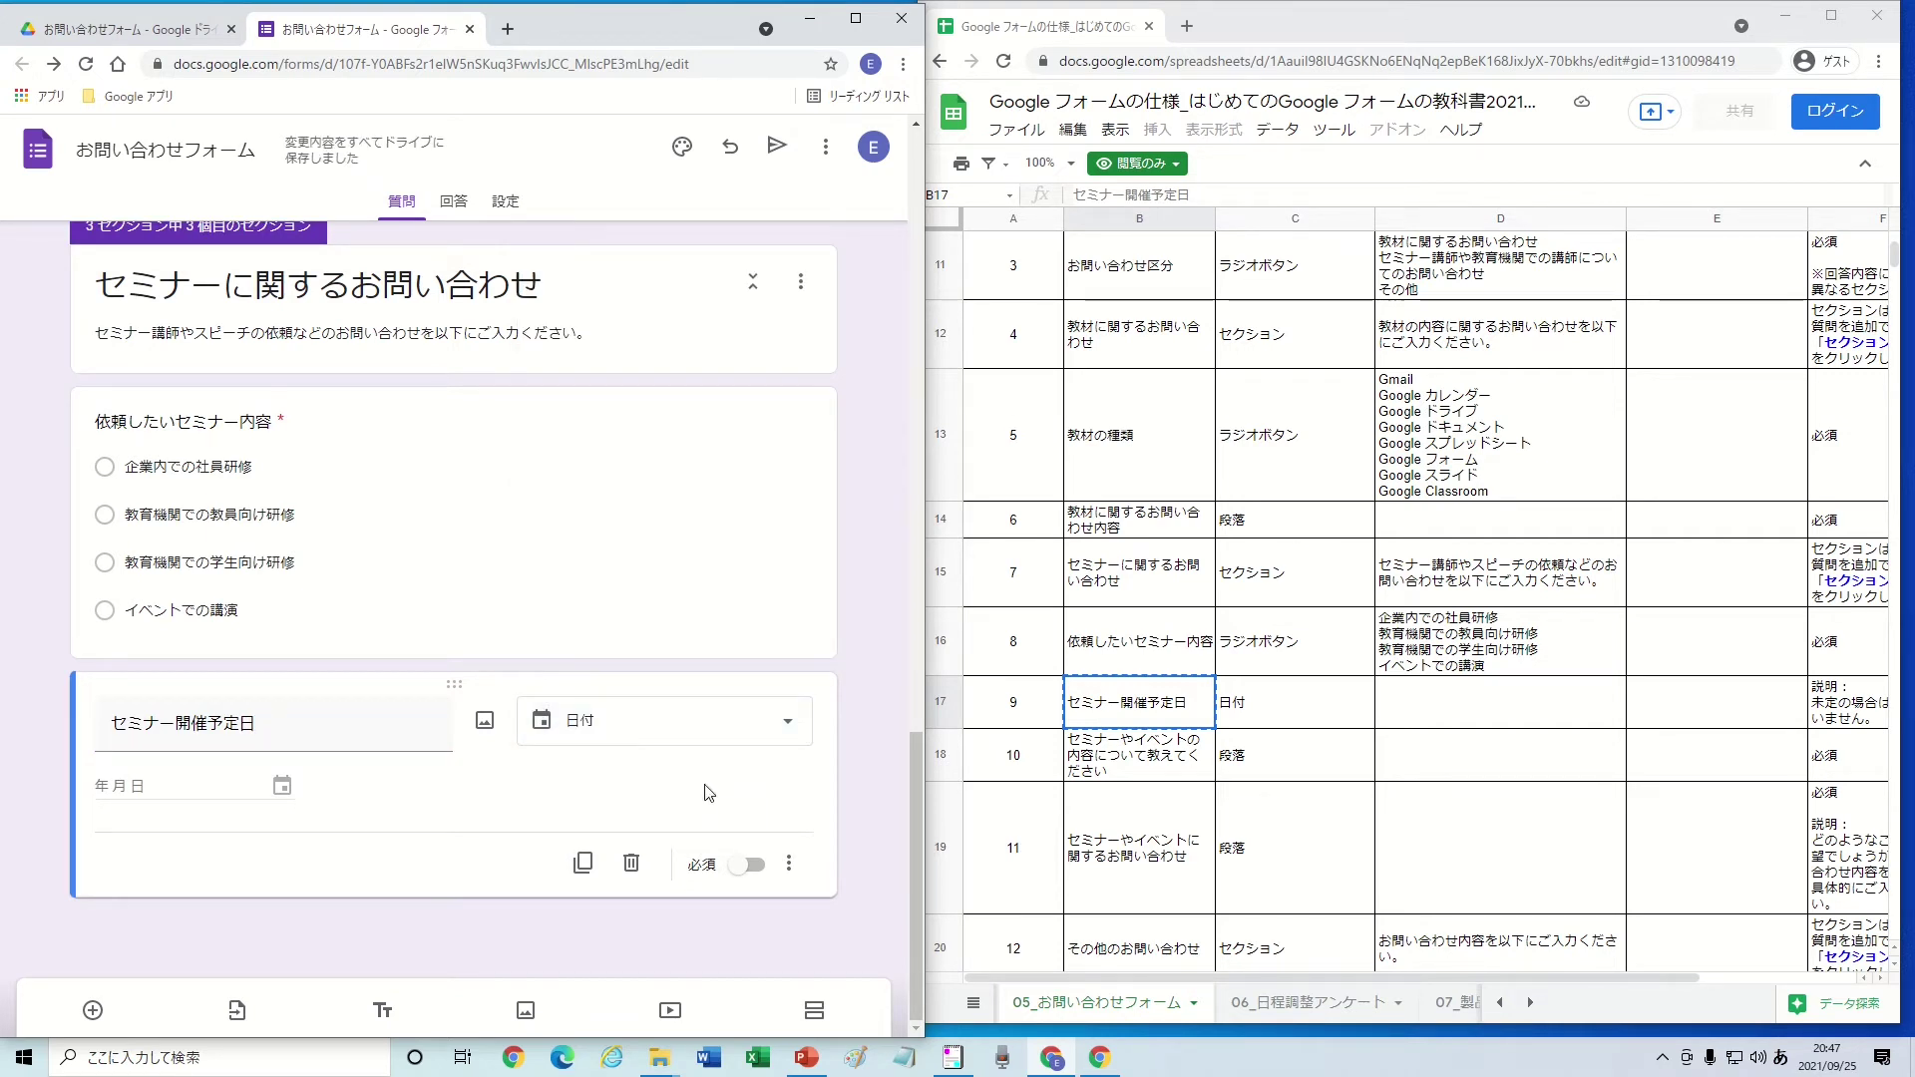
# Step: Add the description 未定の場合は空白で構いません。 from F17, removing the quote and 説明： prefix
pyautogui.click(789, 864)
pyautogui.click(872, 871)
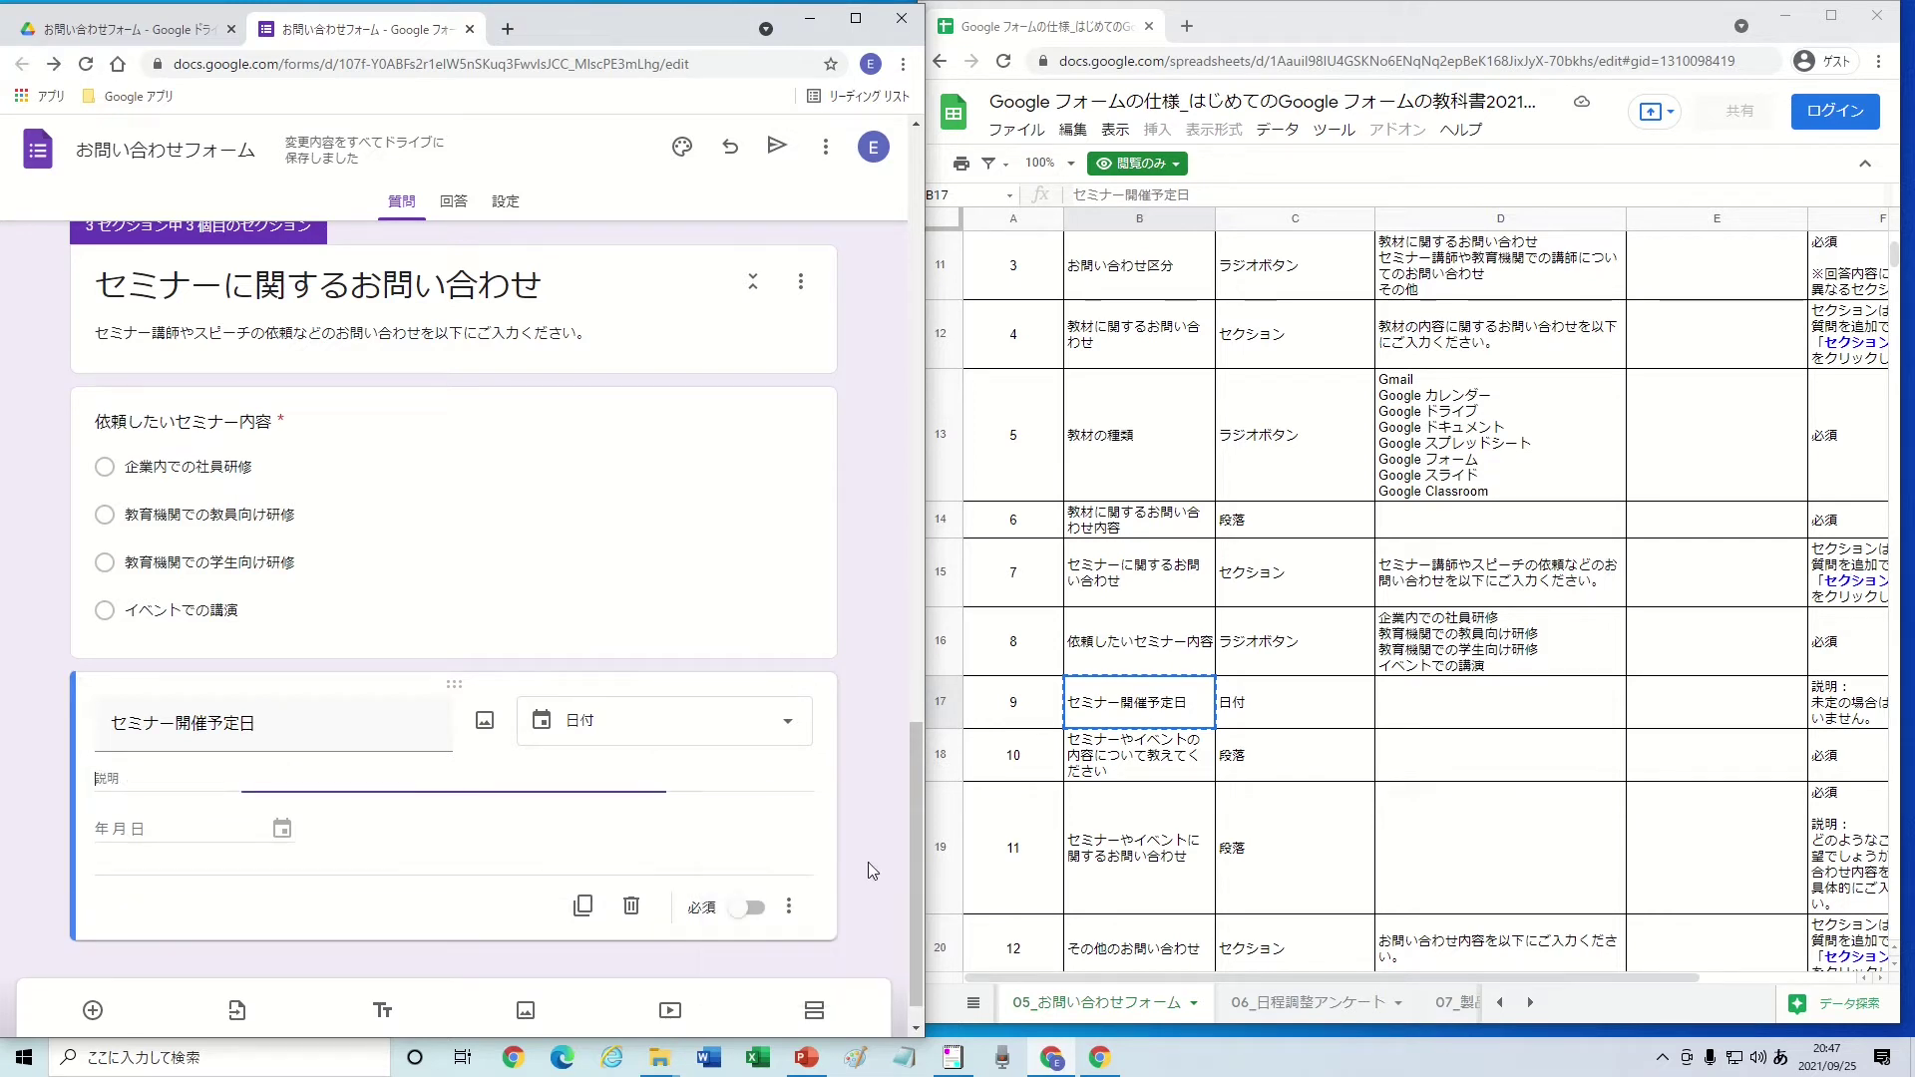
pyautogui.click(1849, 710)
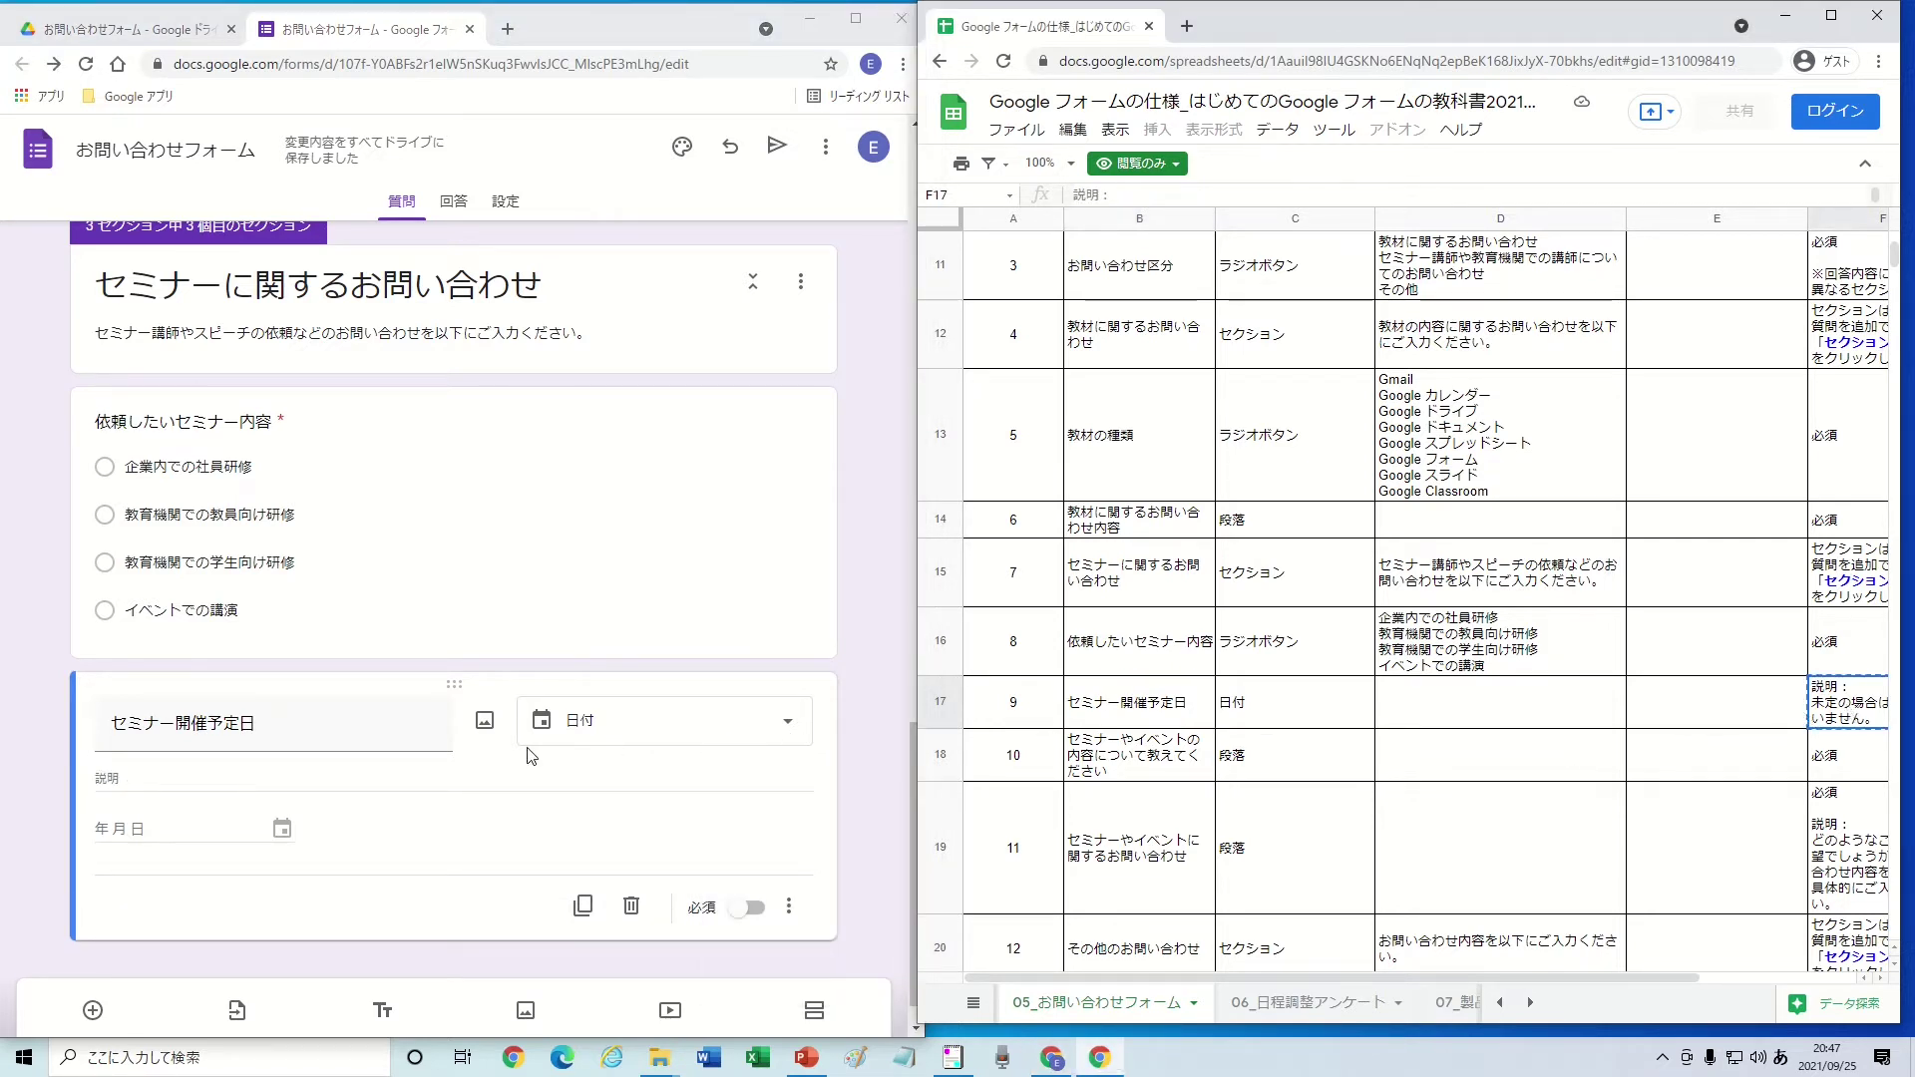
pyautogui.click(496, 779)
pyautogui.write('"説明：未定の場合は空白で構いません。"')
pyautogui.press('BackSpace')
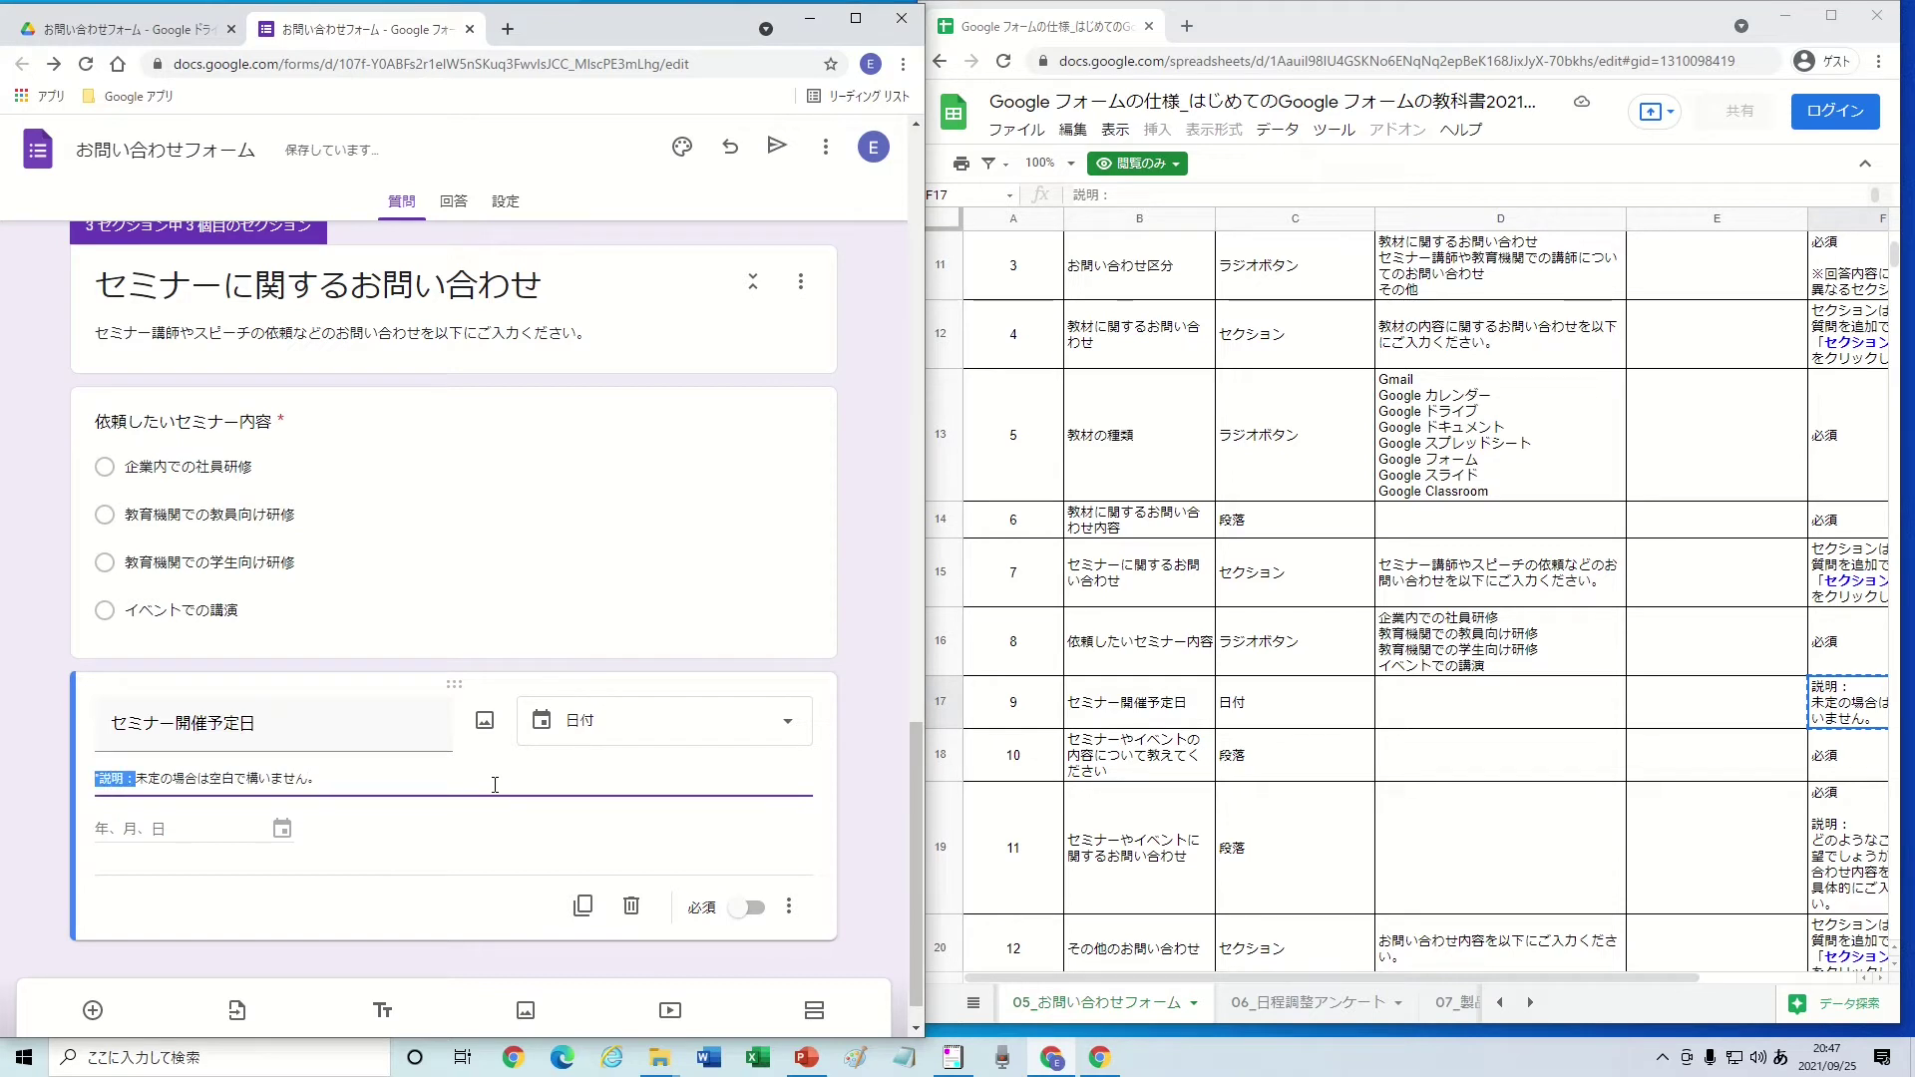
pyautogui.press('BackSpace')
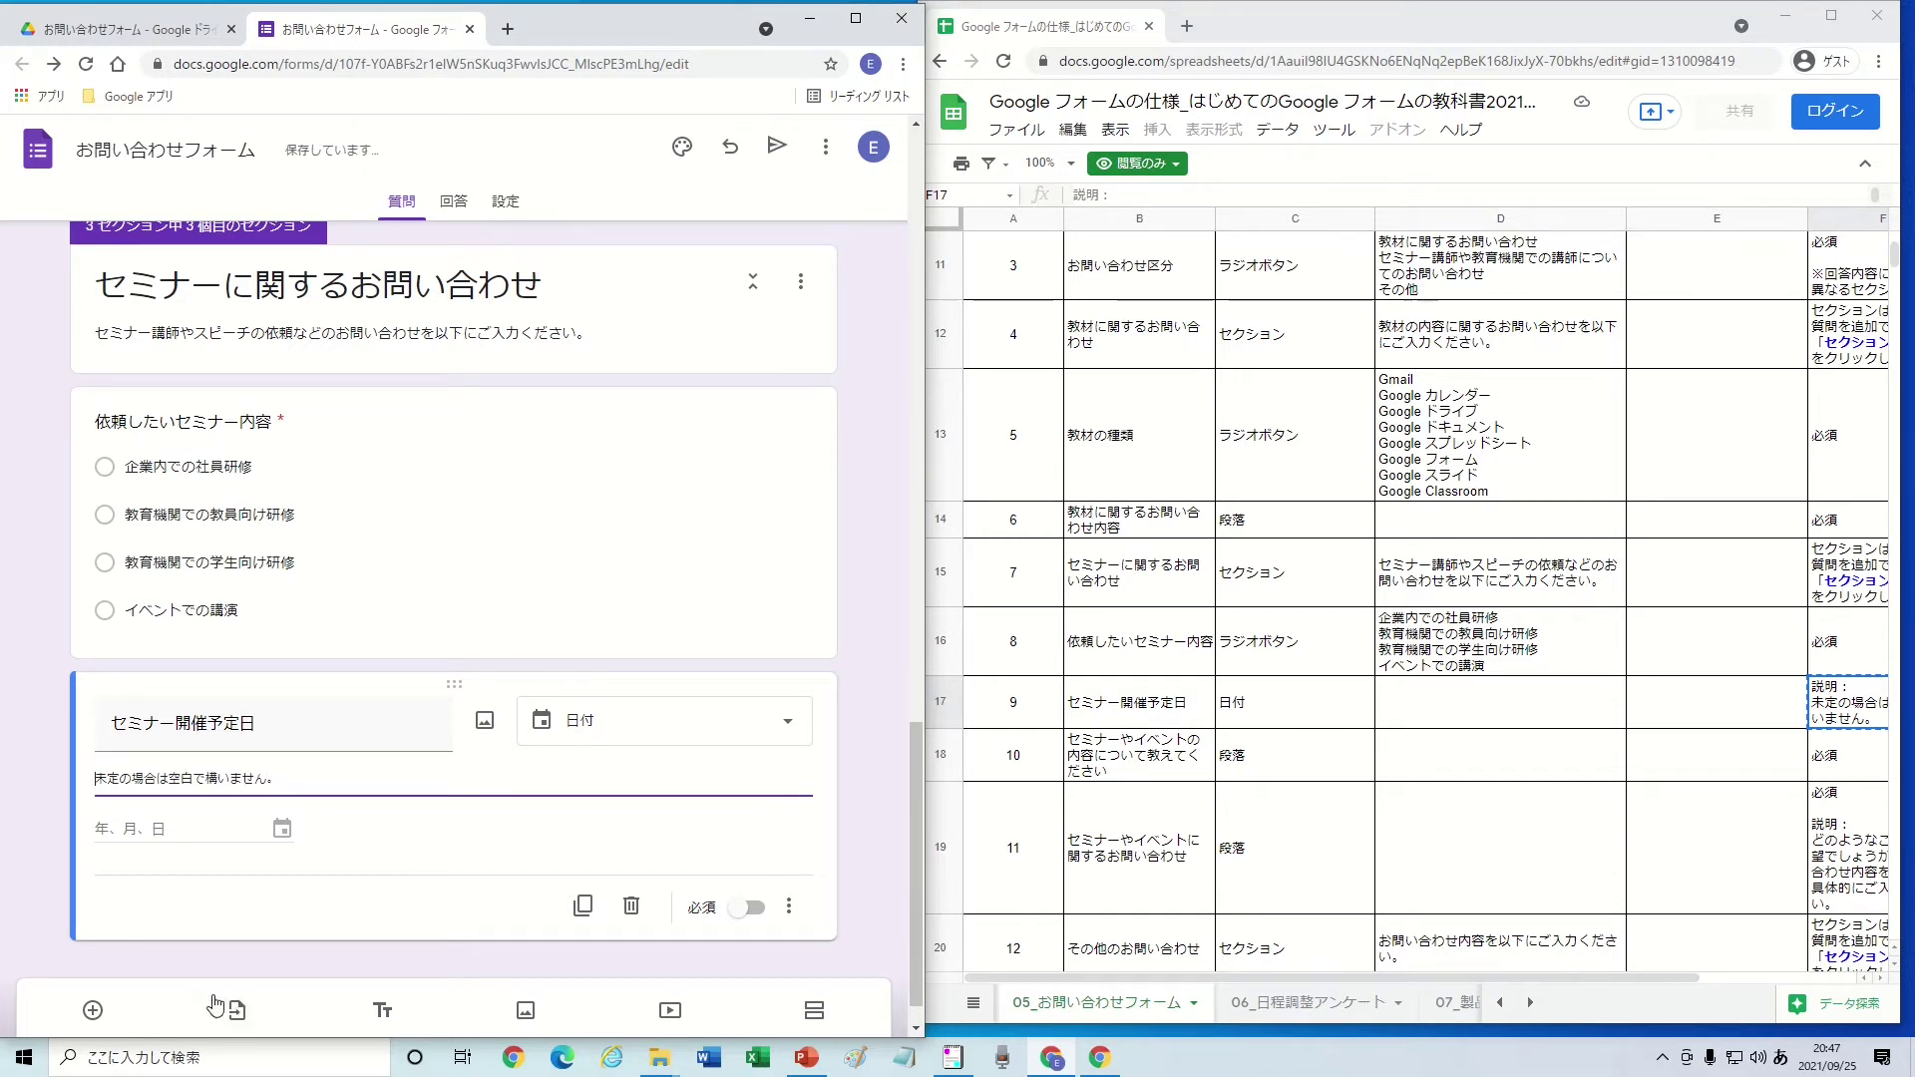
pyautogui.click(110, 1014)
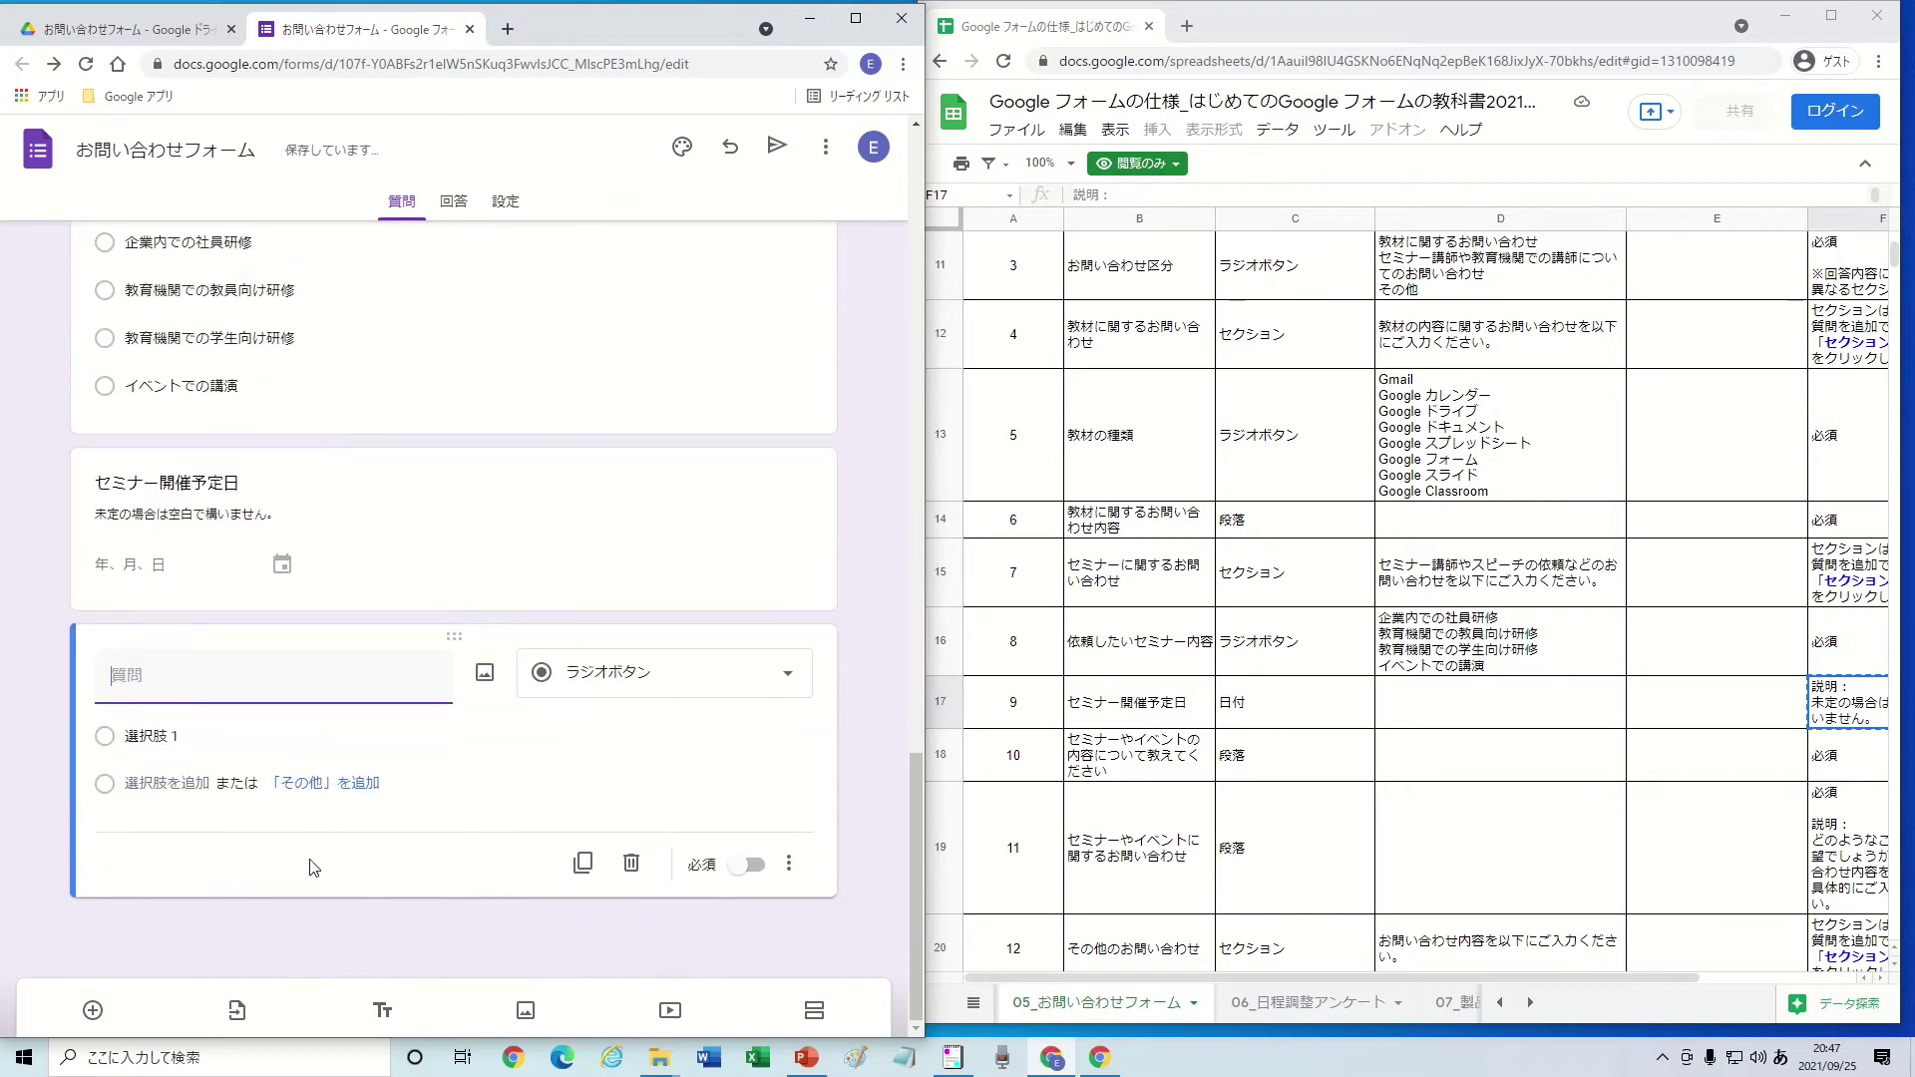
# Step: Paste B18's セミナーやイベントの内容について教えてください as a required 段落 question, then add another question
pyautogui.click(1124, 758)
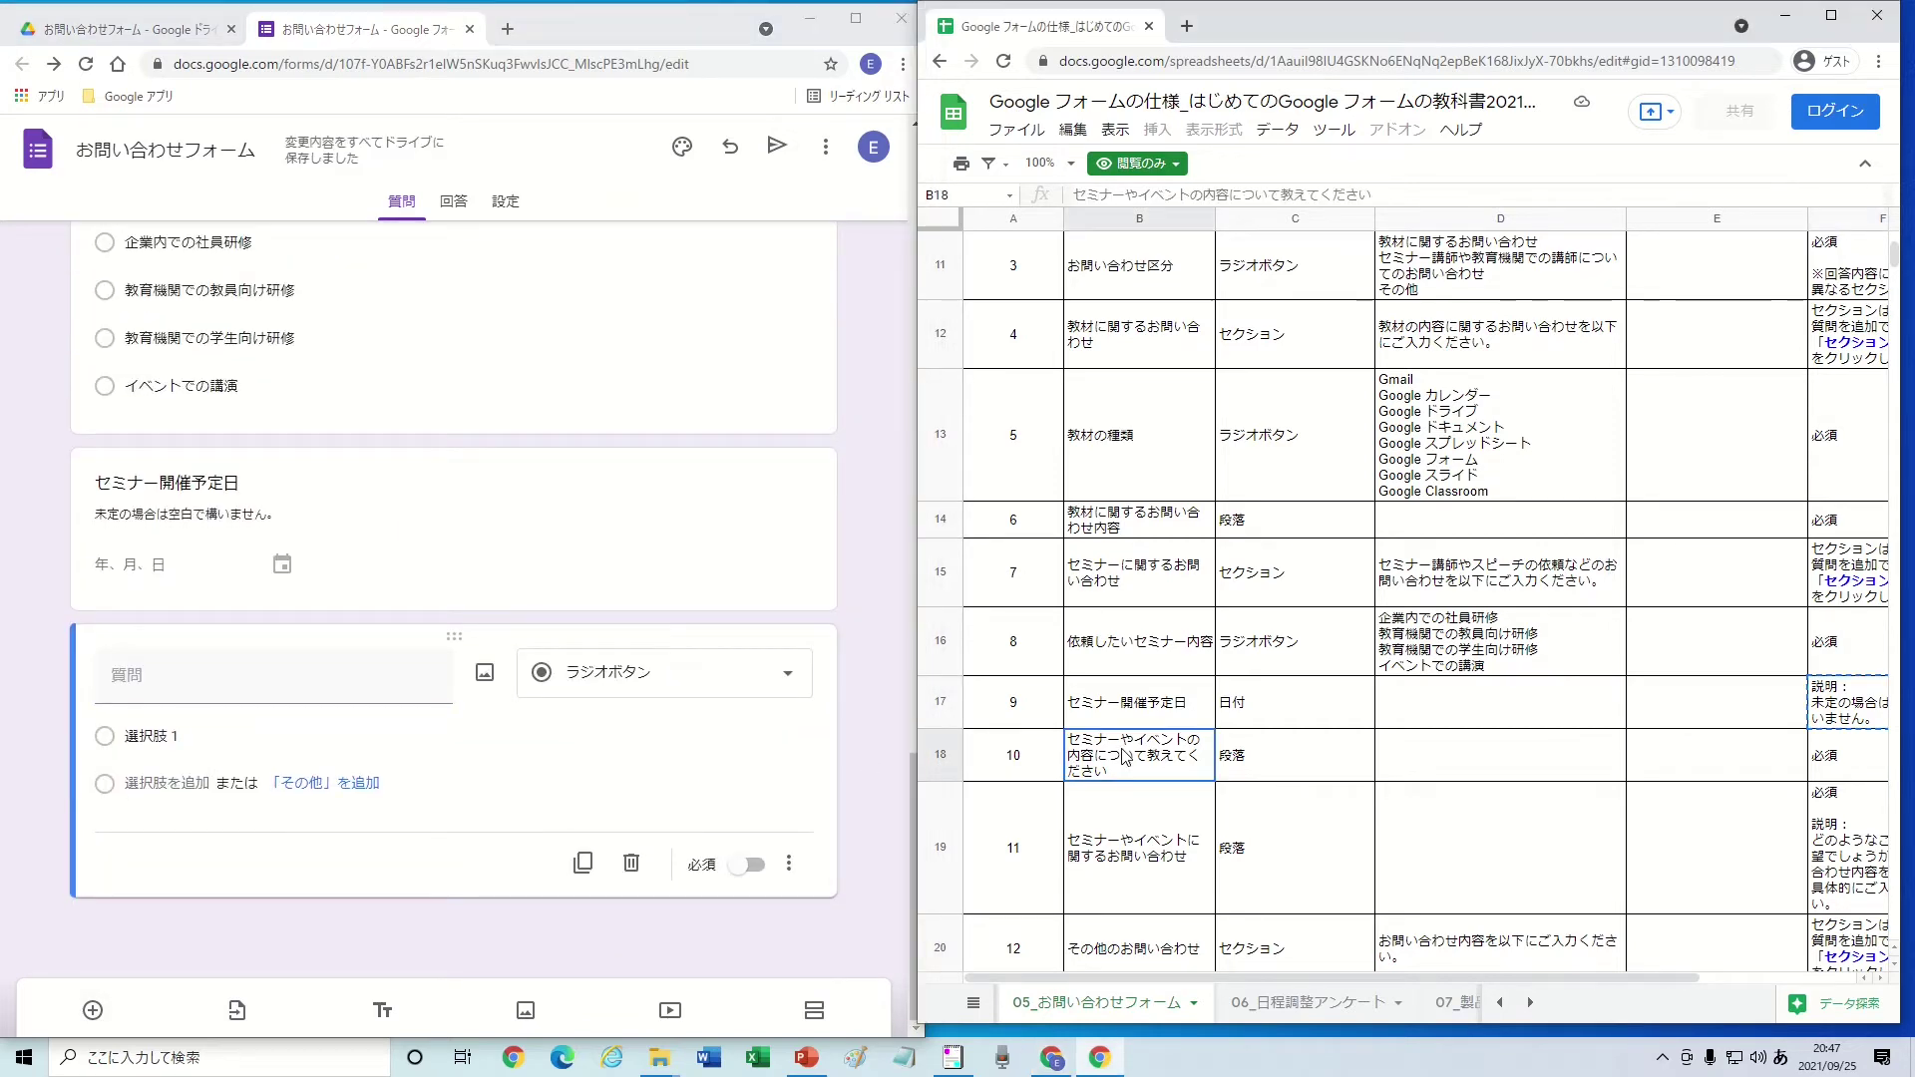
pyautogui.hotkey('ctrl', 'c')
pyautogui.click(310, 675)
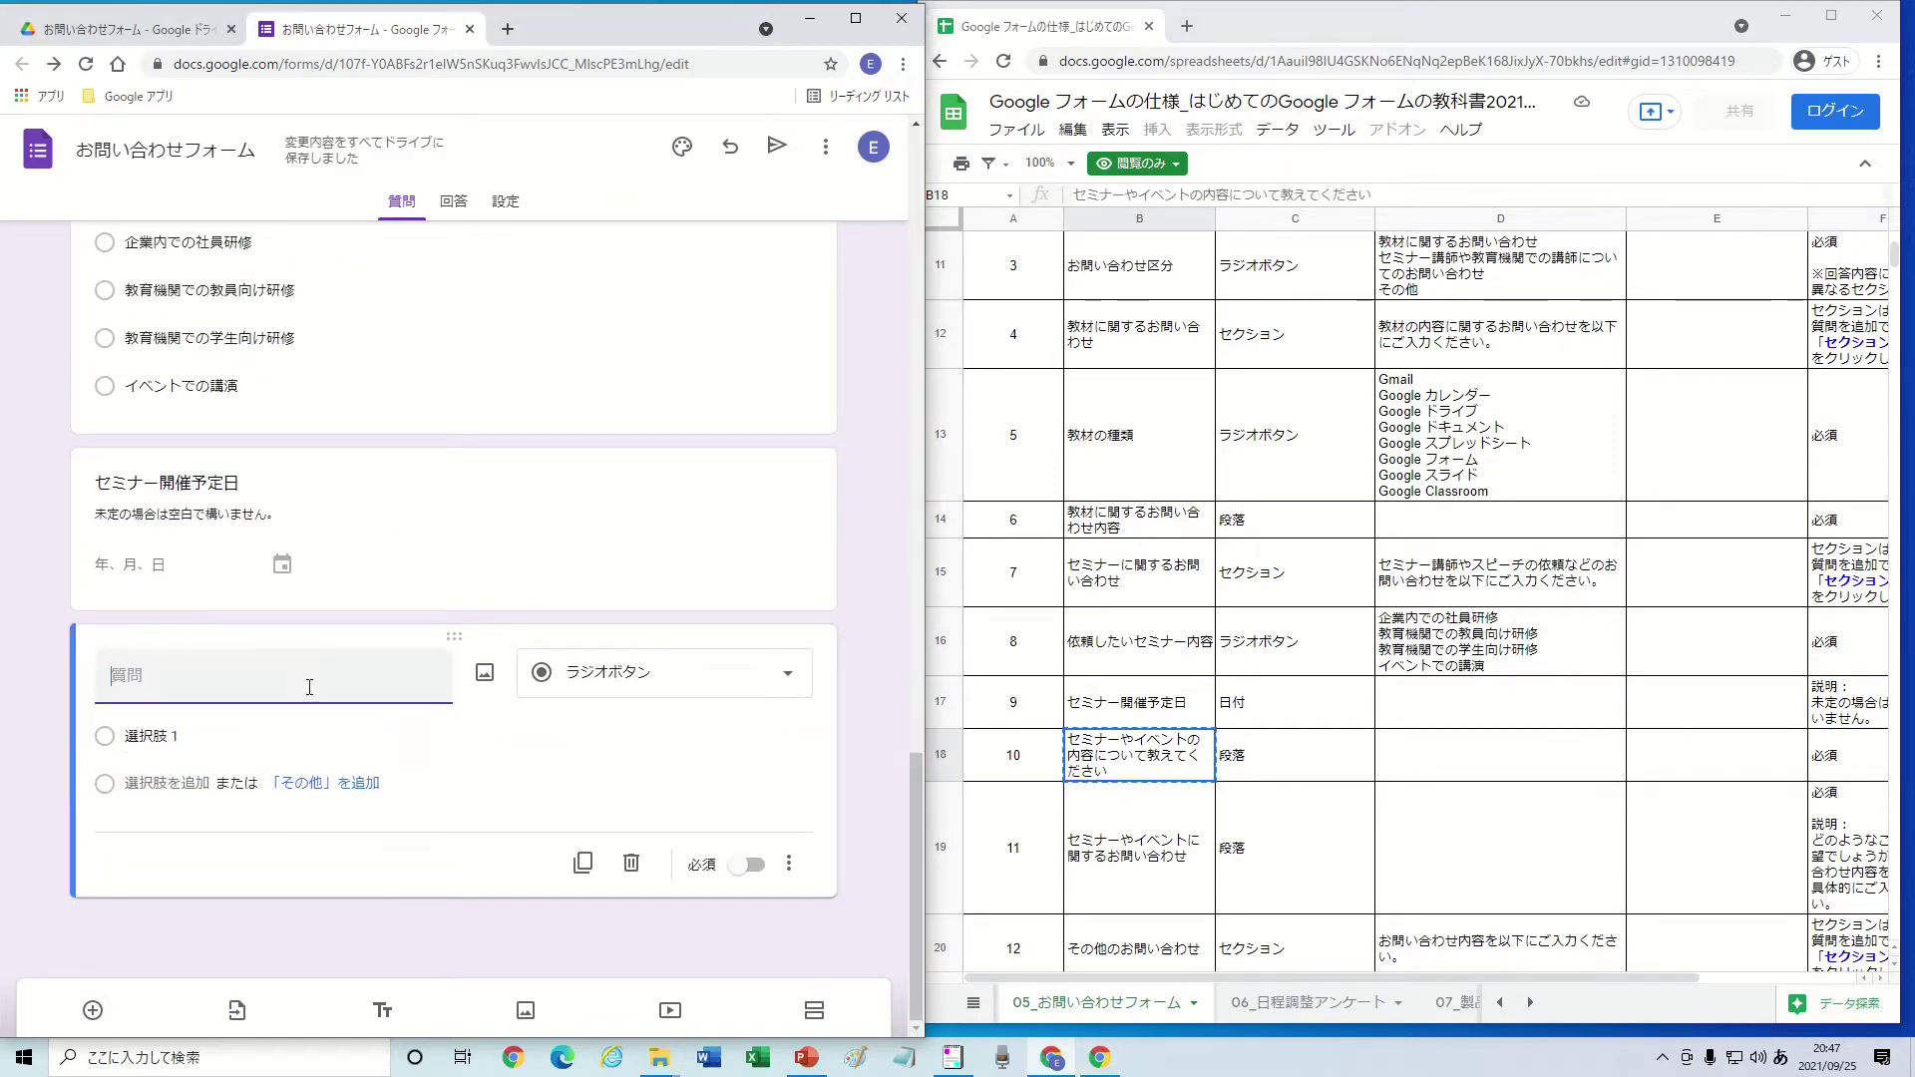
pyautogui.hotkey('ctrl', 'v')
pyautogui.click(581, 695)
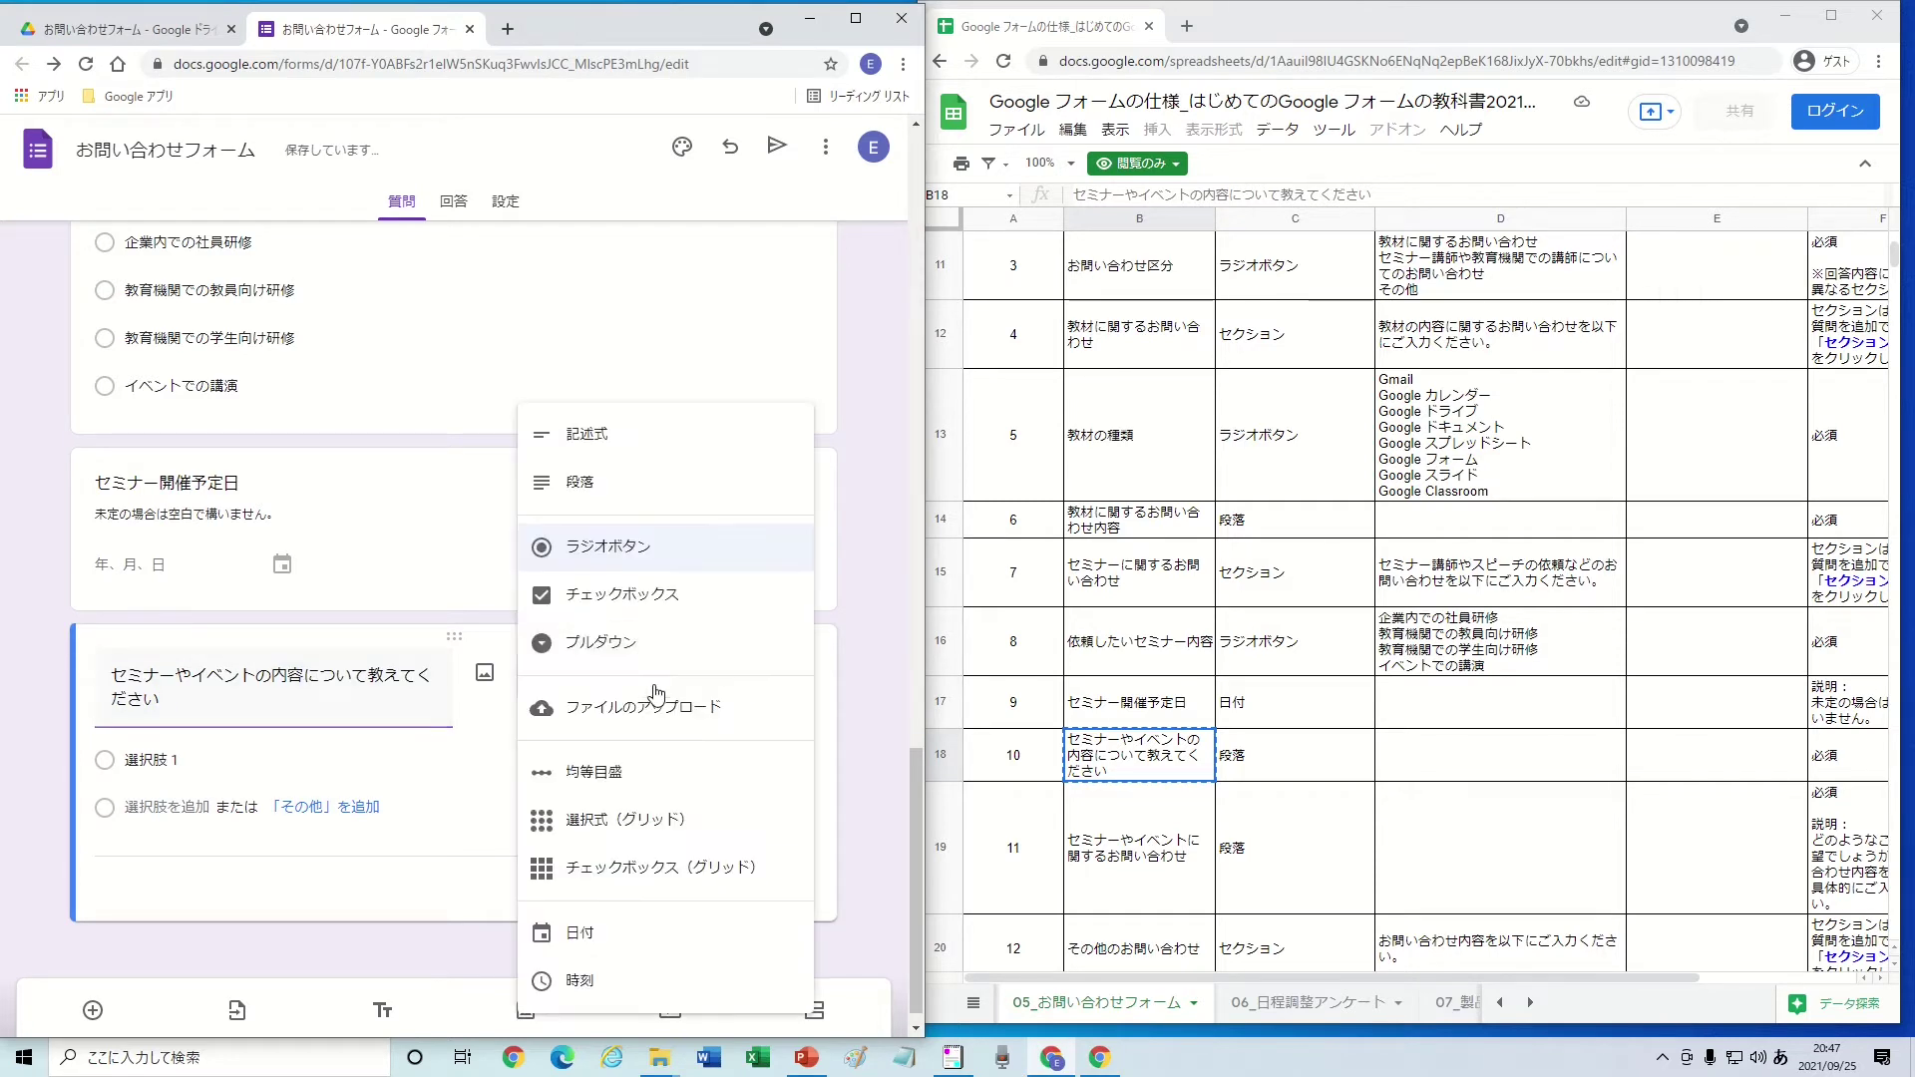
pyautogui.click(649, 499)
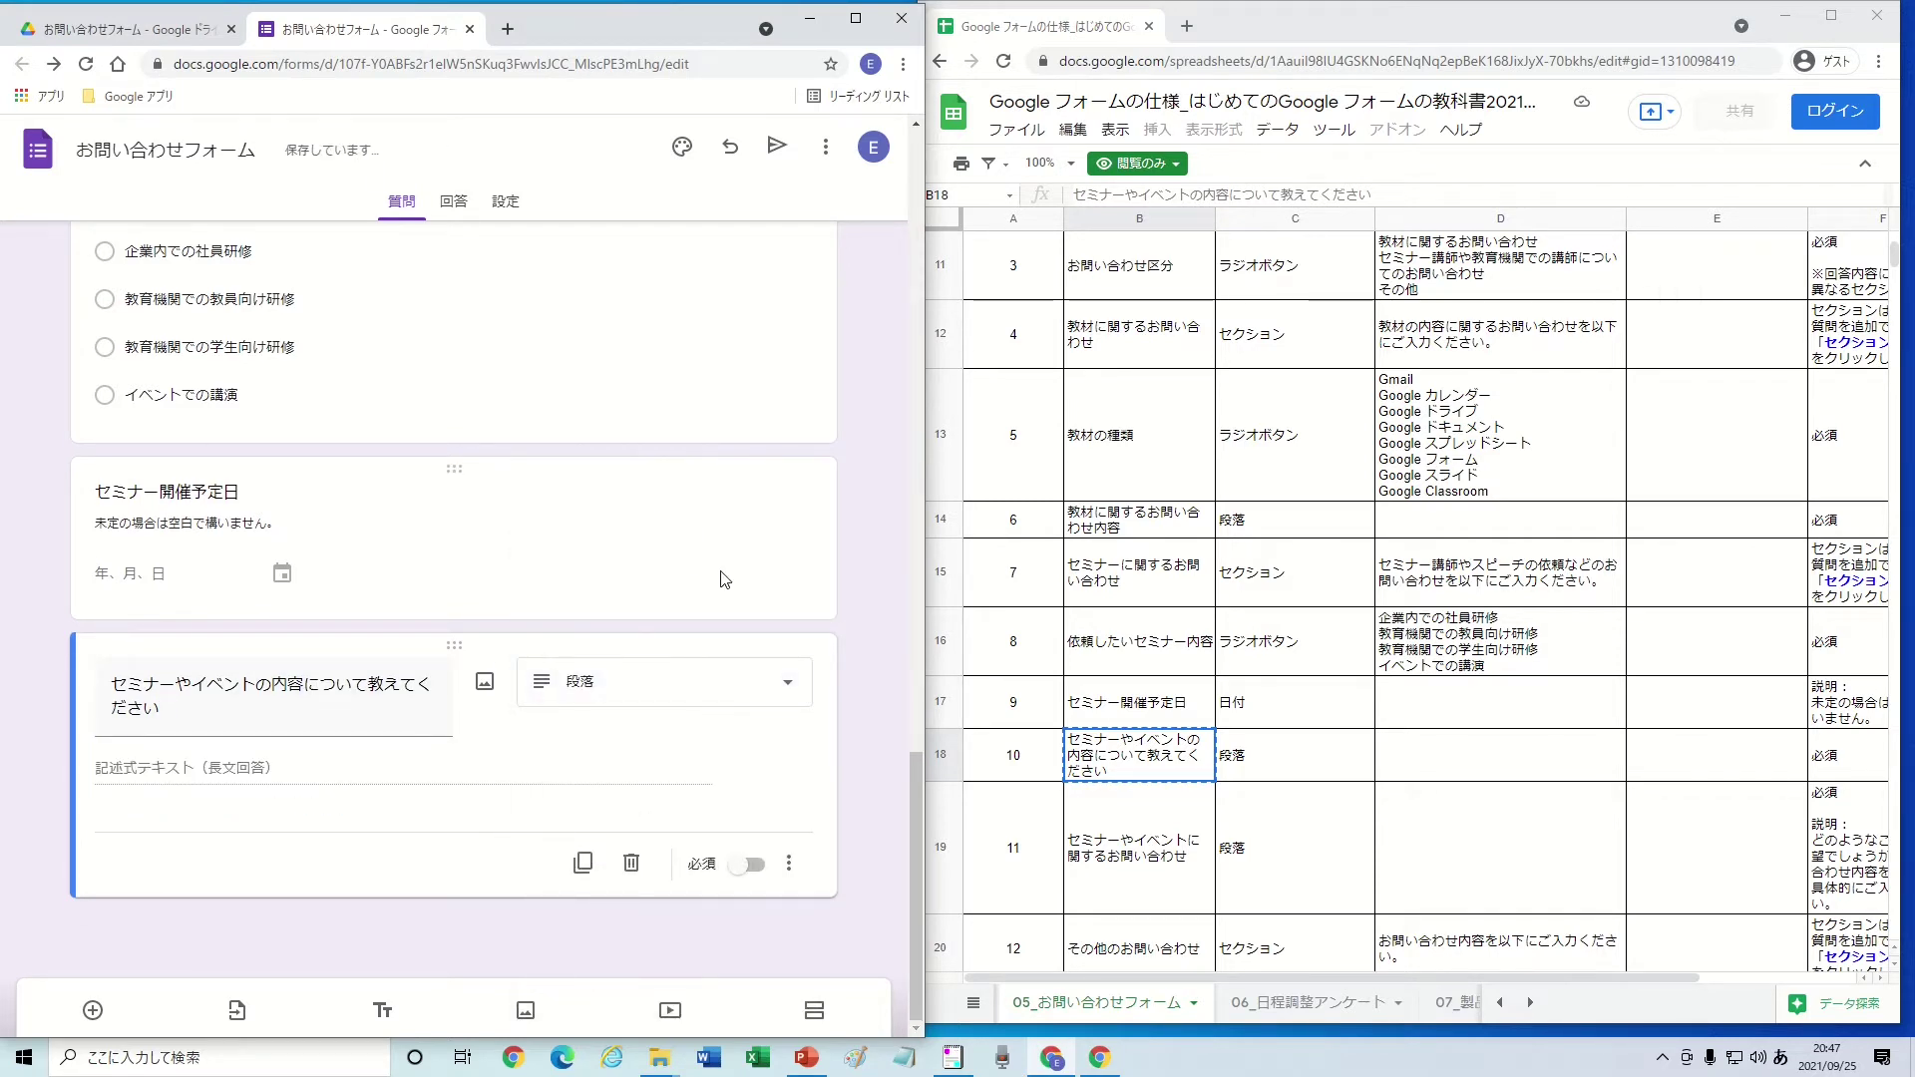
pyautogui.click(741, 866)
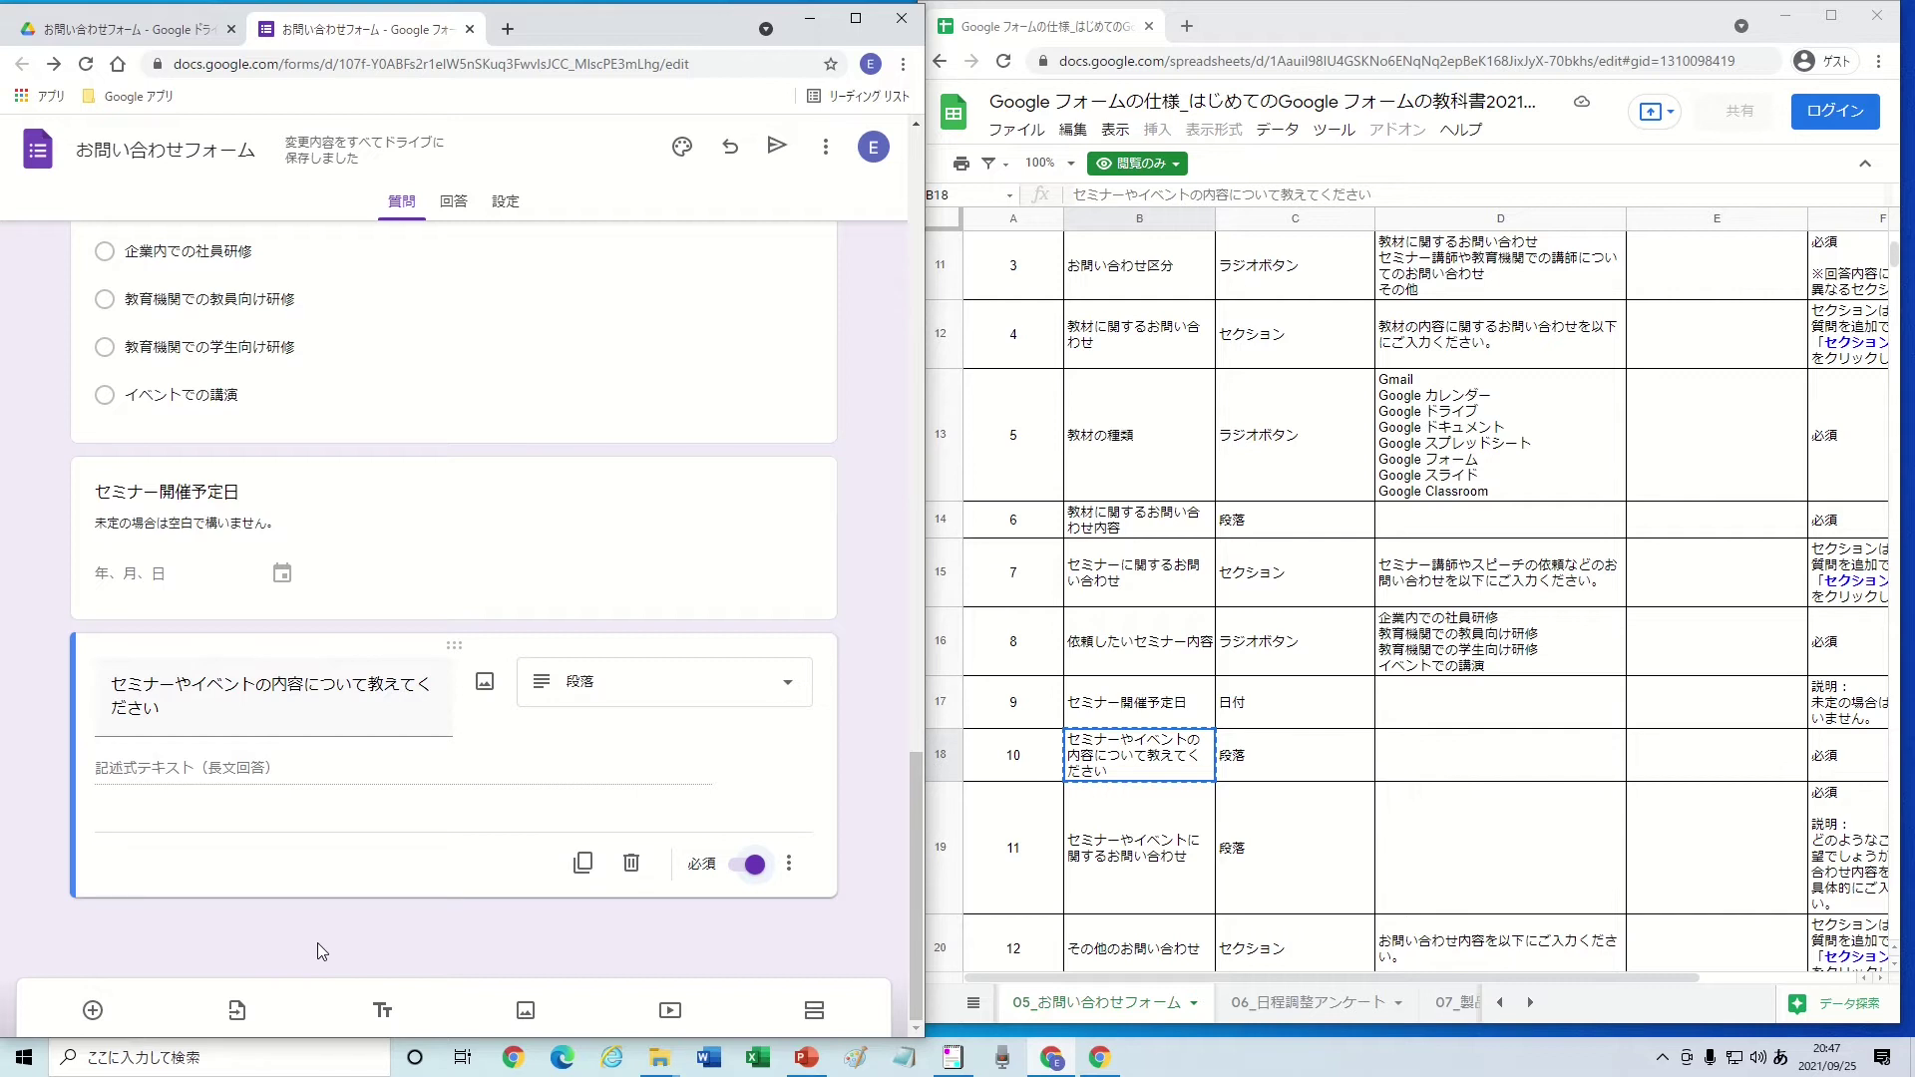
pyautogui.click(93, 1010)
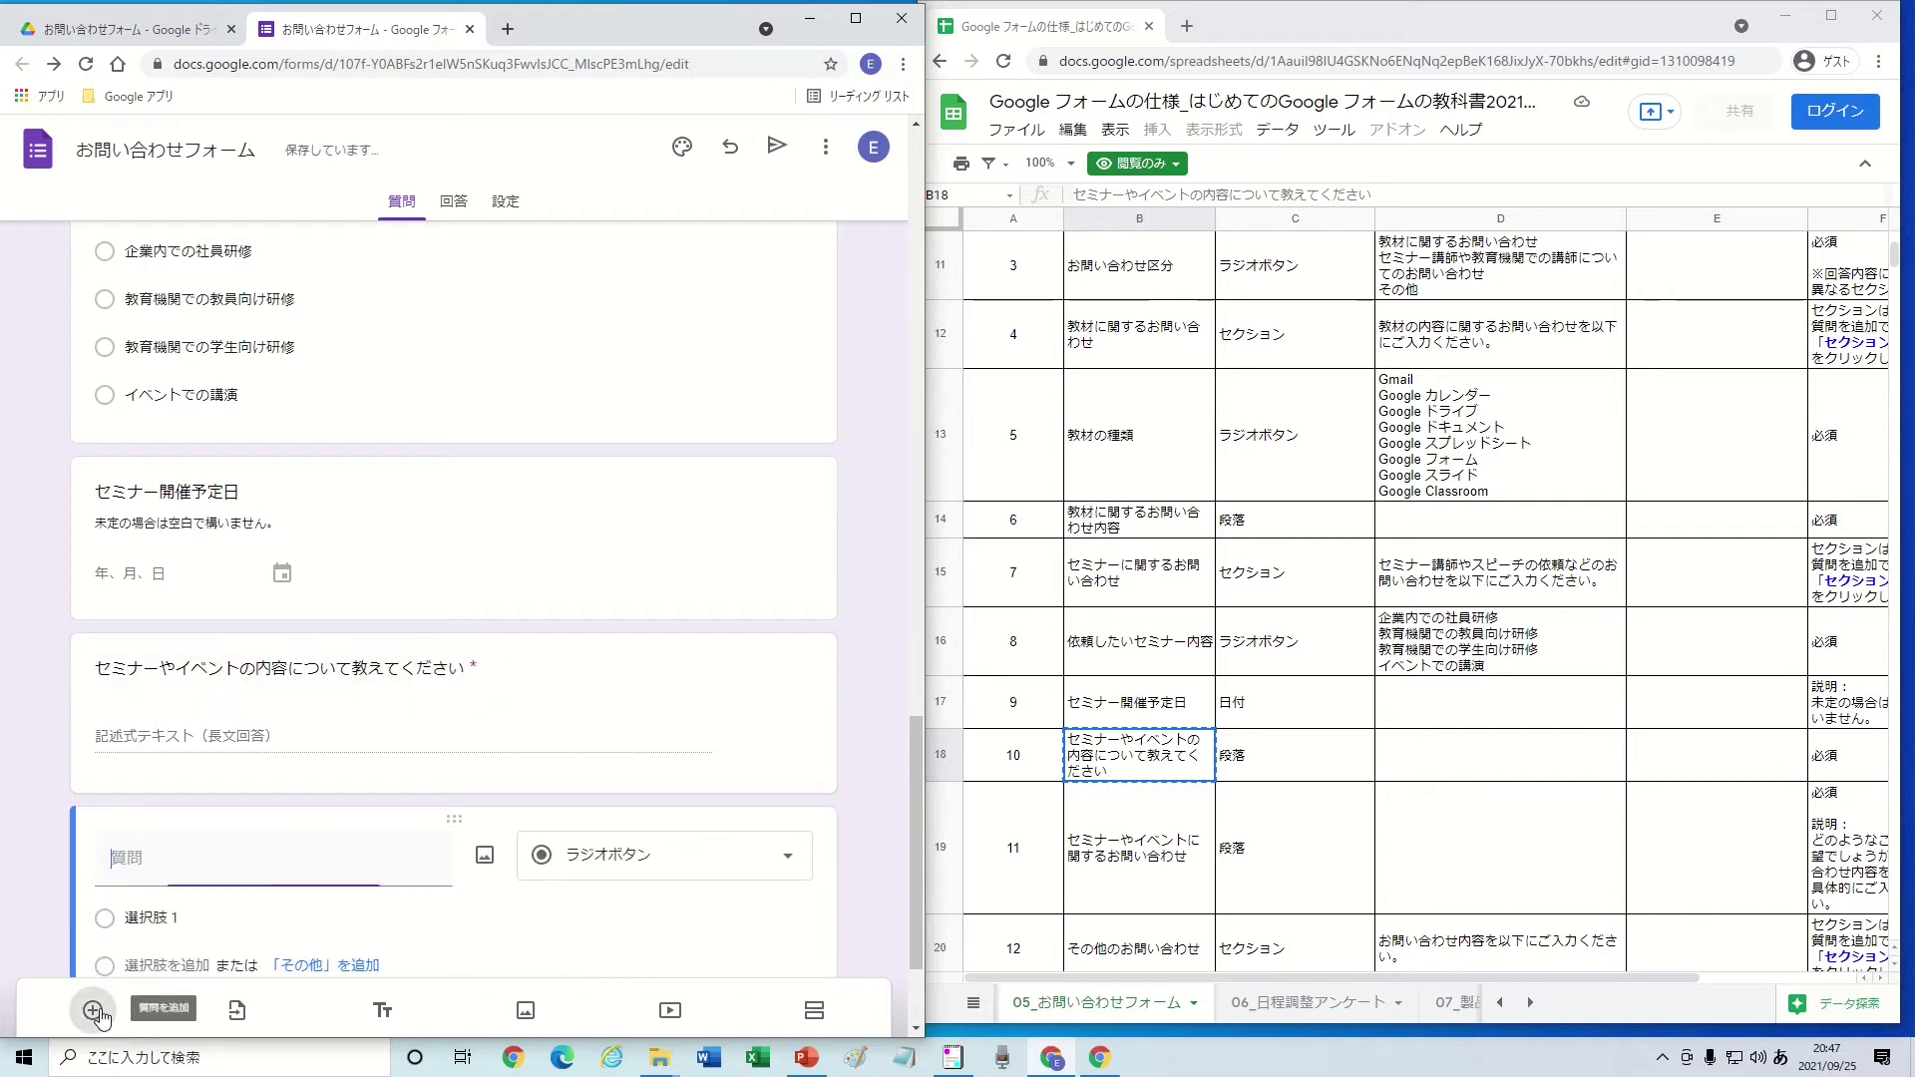
# Step: Title the question セミナーやイベントに関するお問い合わせ from B19 and make it a required 段落 item
pyautogui.click(921, 808)
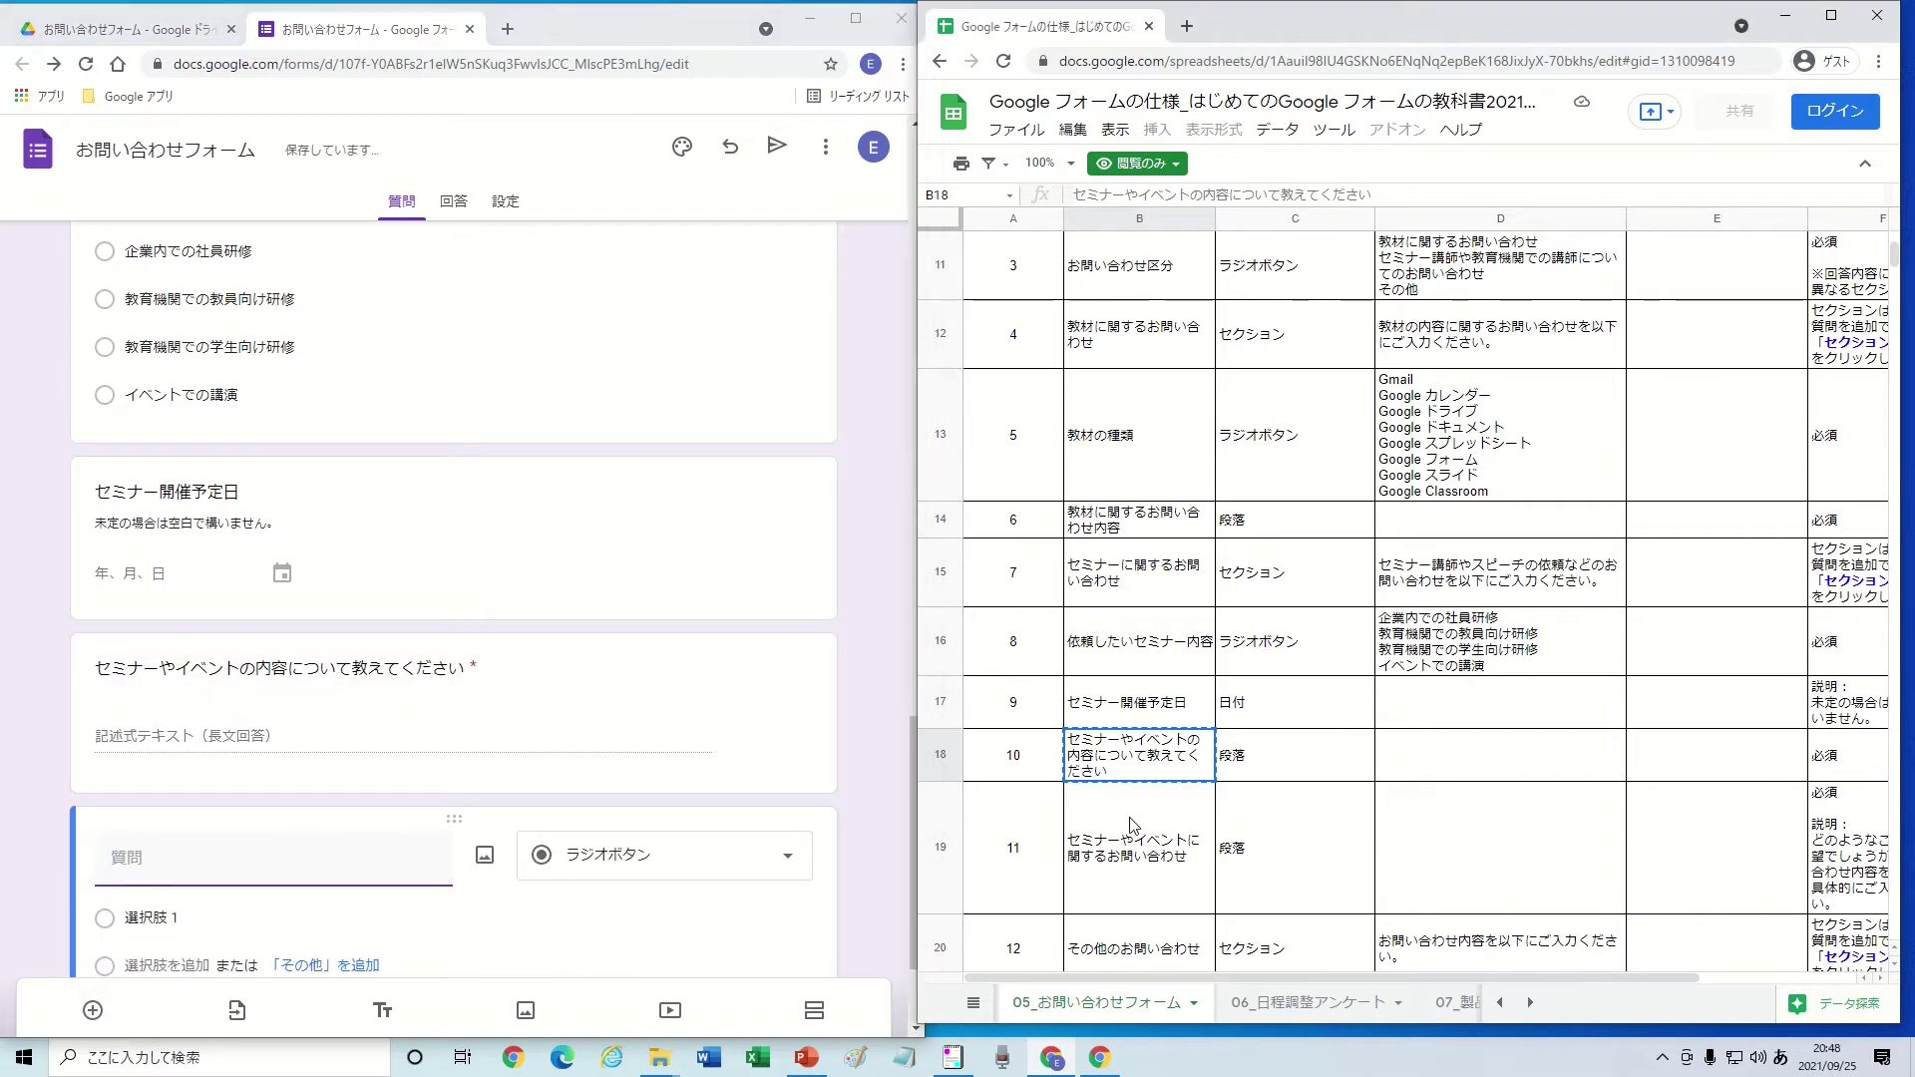
pyautogui.click(1132, 825)
pyautogui.hotkey('ctrl', 'c')
pyautogui.click(360, 859)
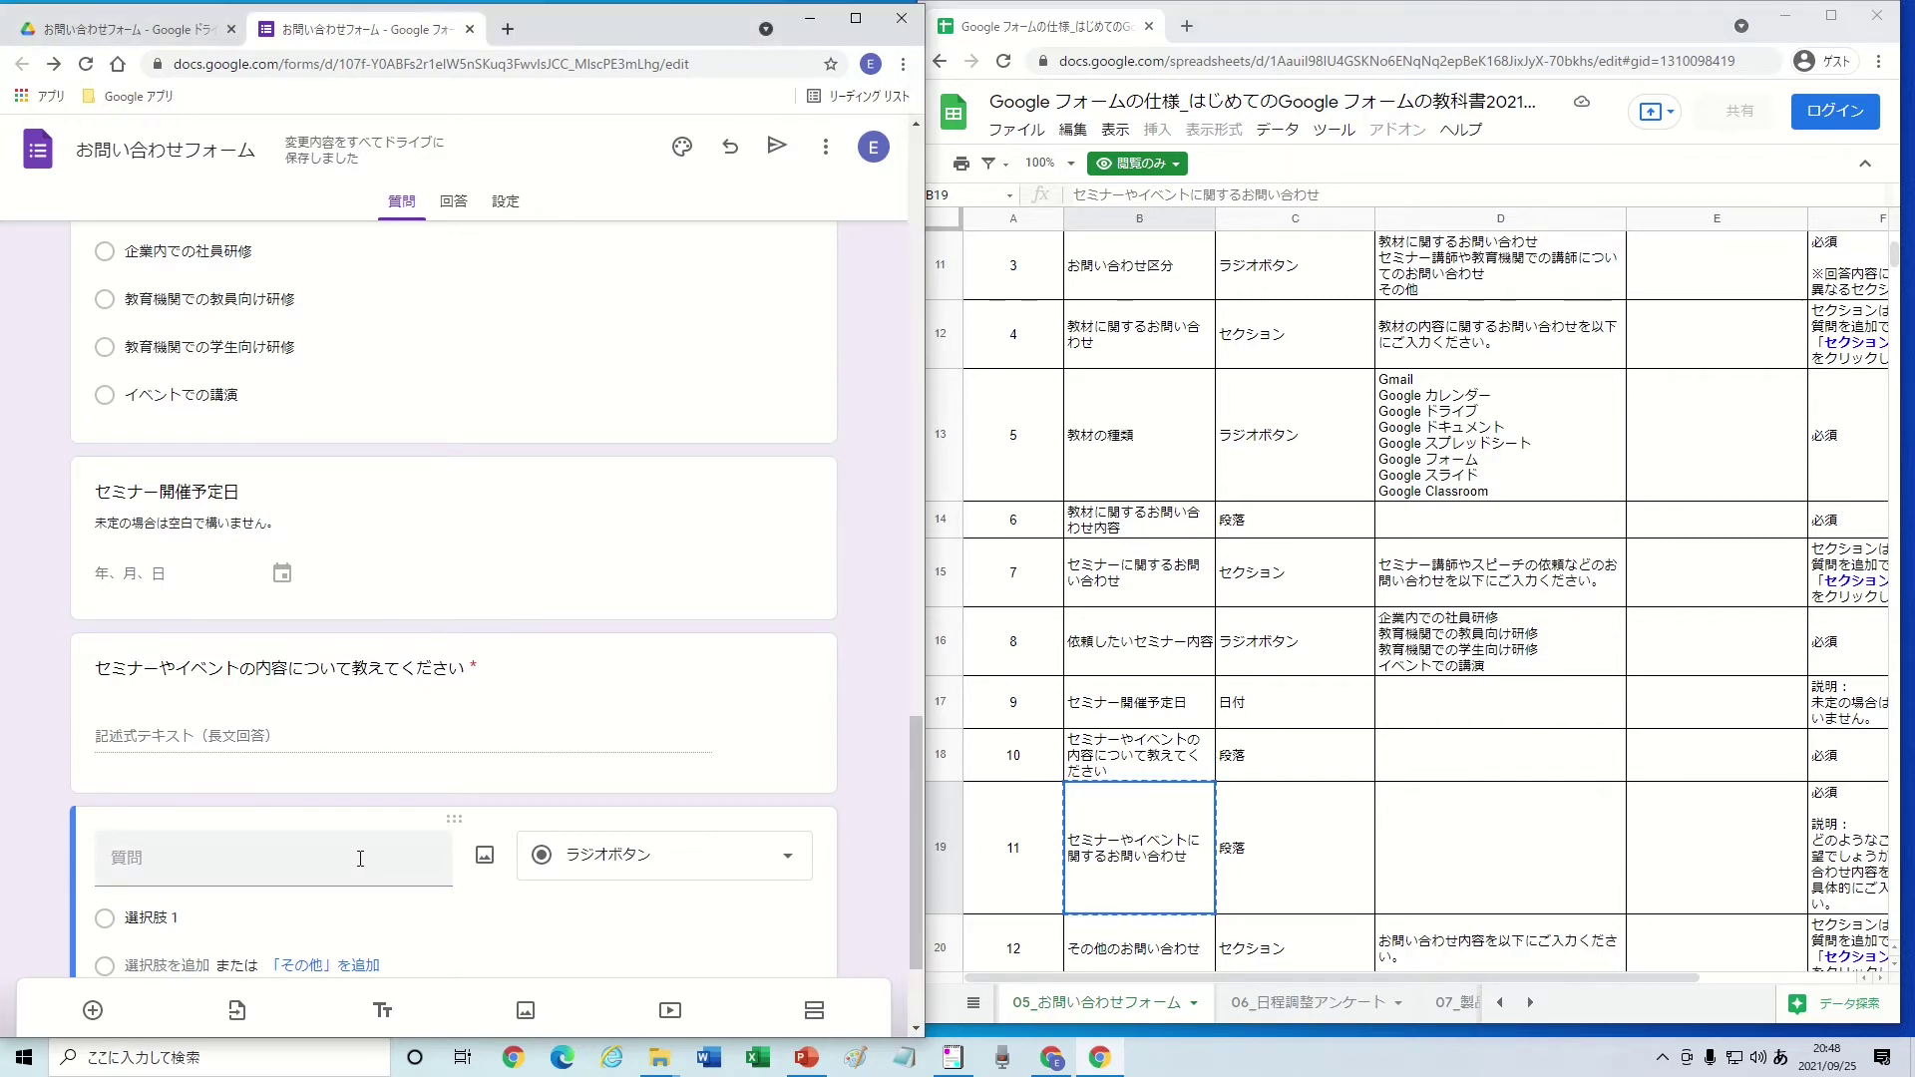
pyautogui.hotkey('ctrl', 'v')
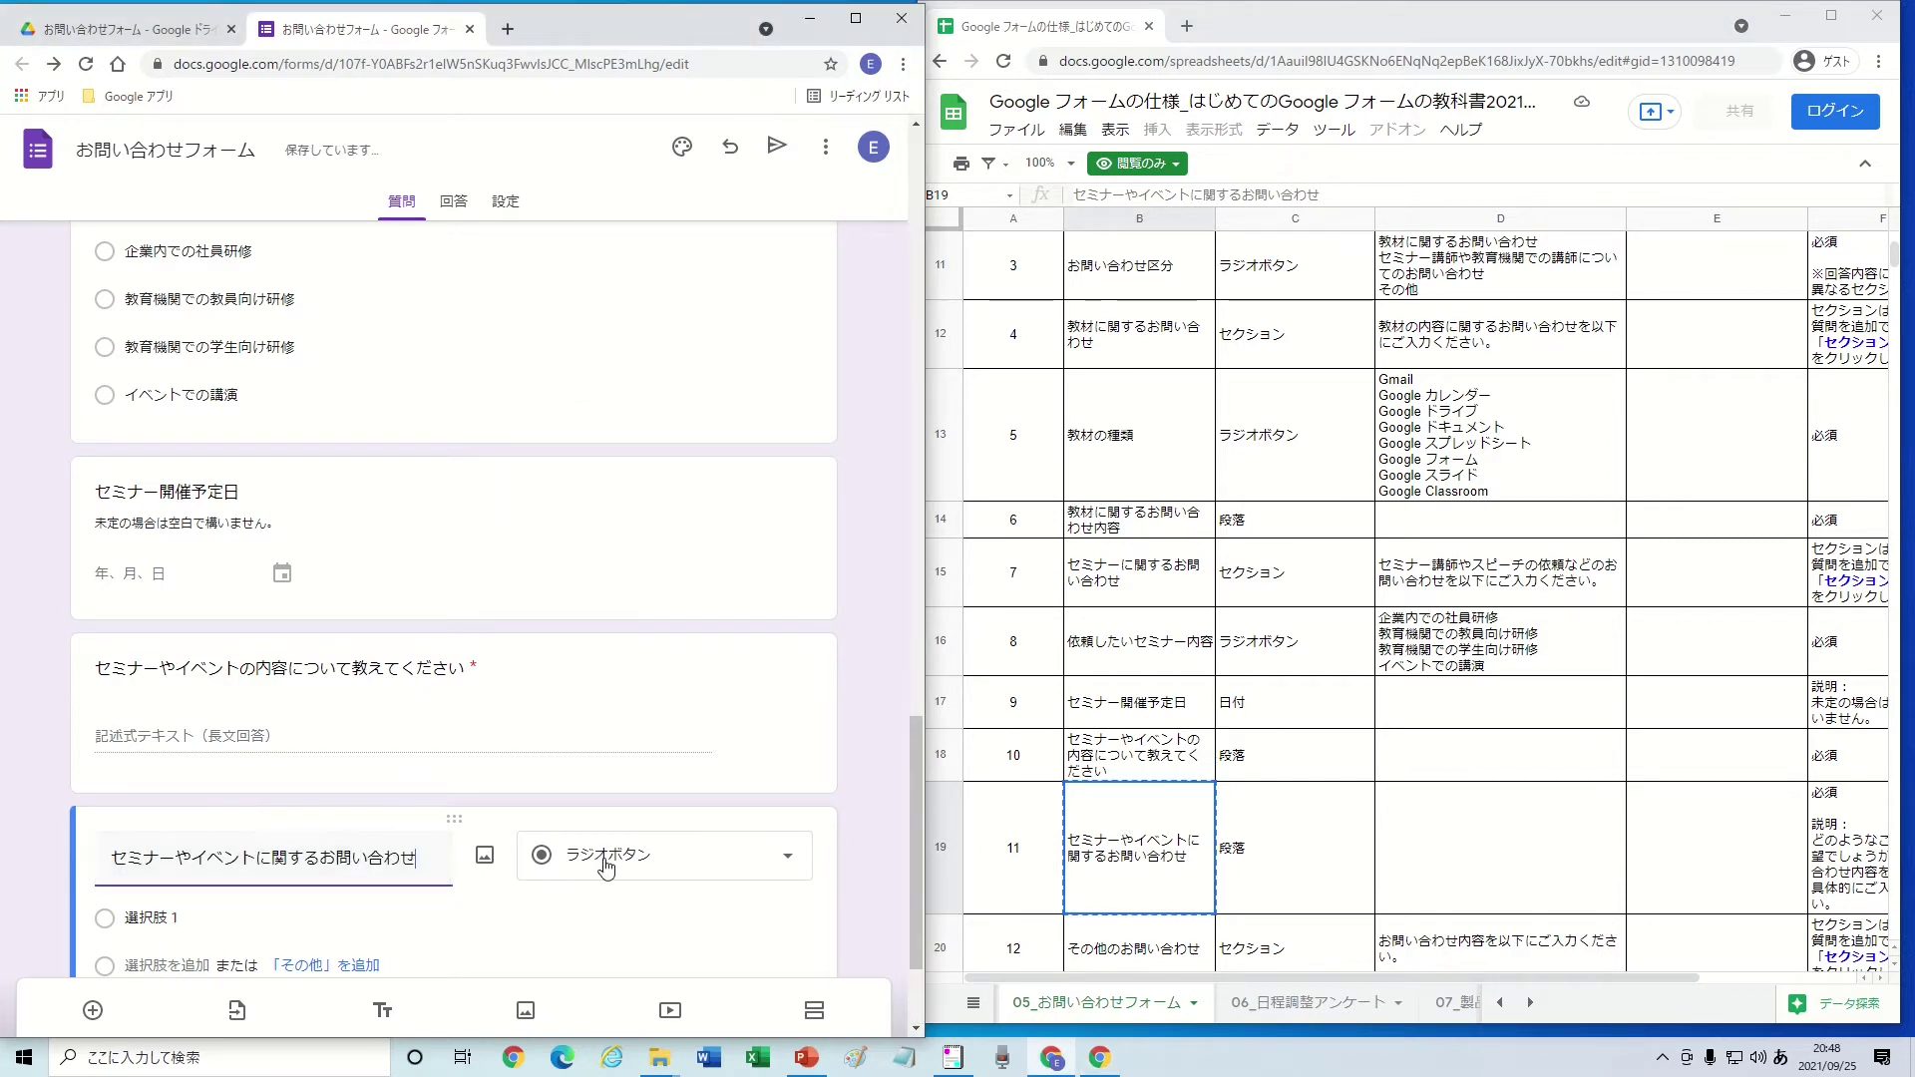
pyautogui.click(605, 868)
pyautogui.click(608, 487)
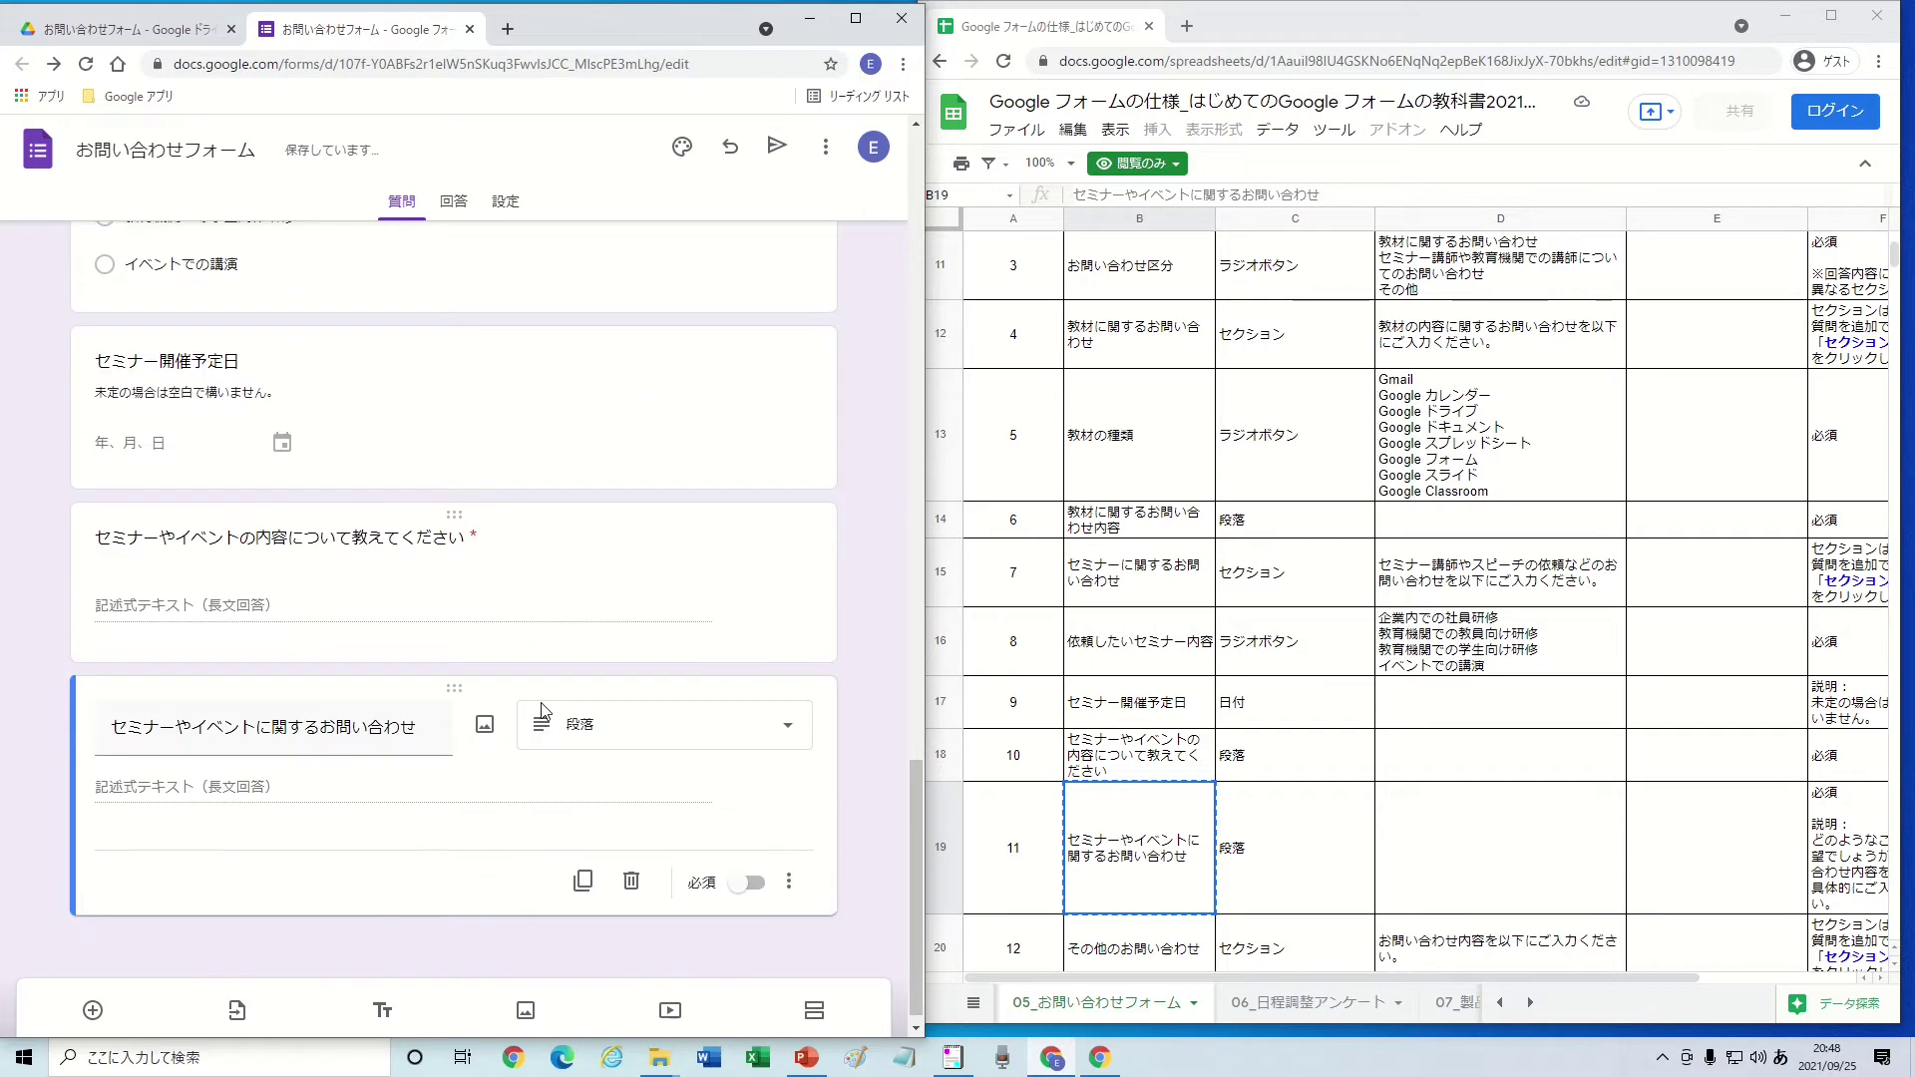
pyautogui.click(748, 864)
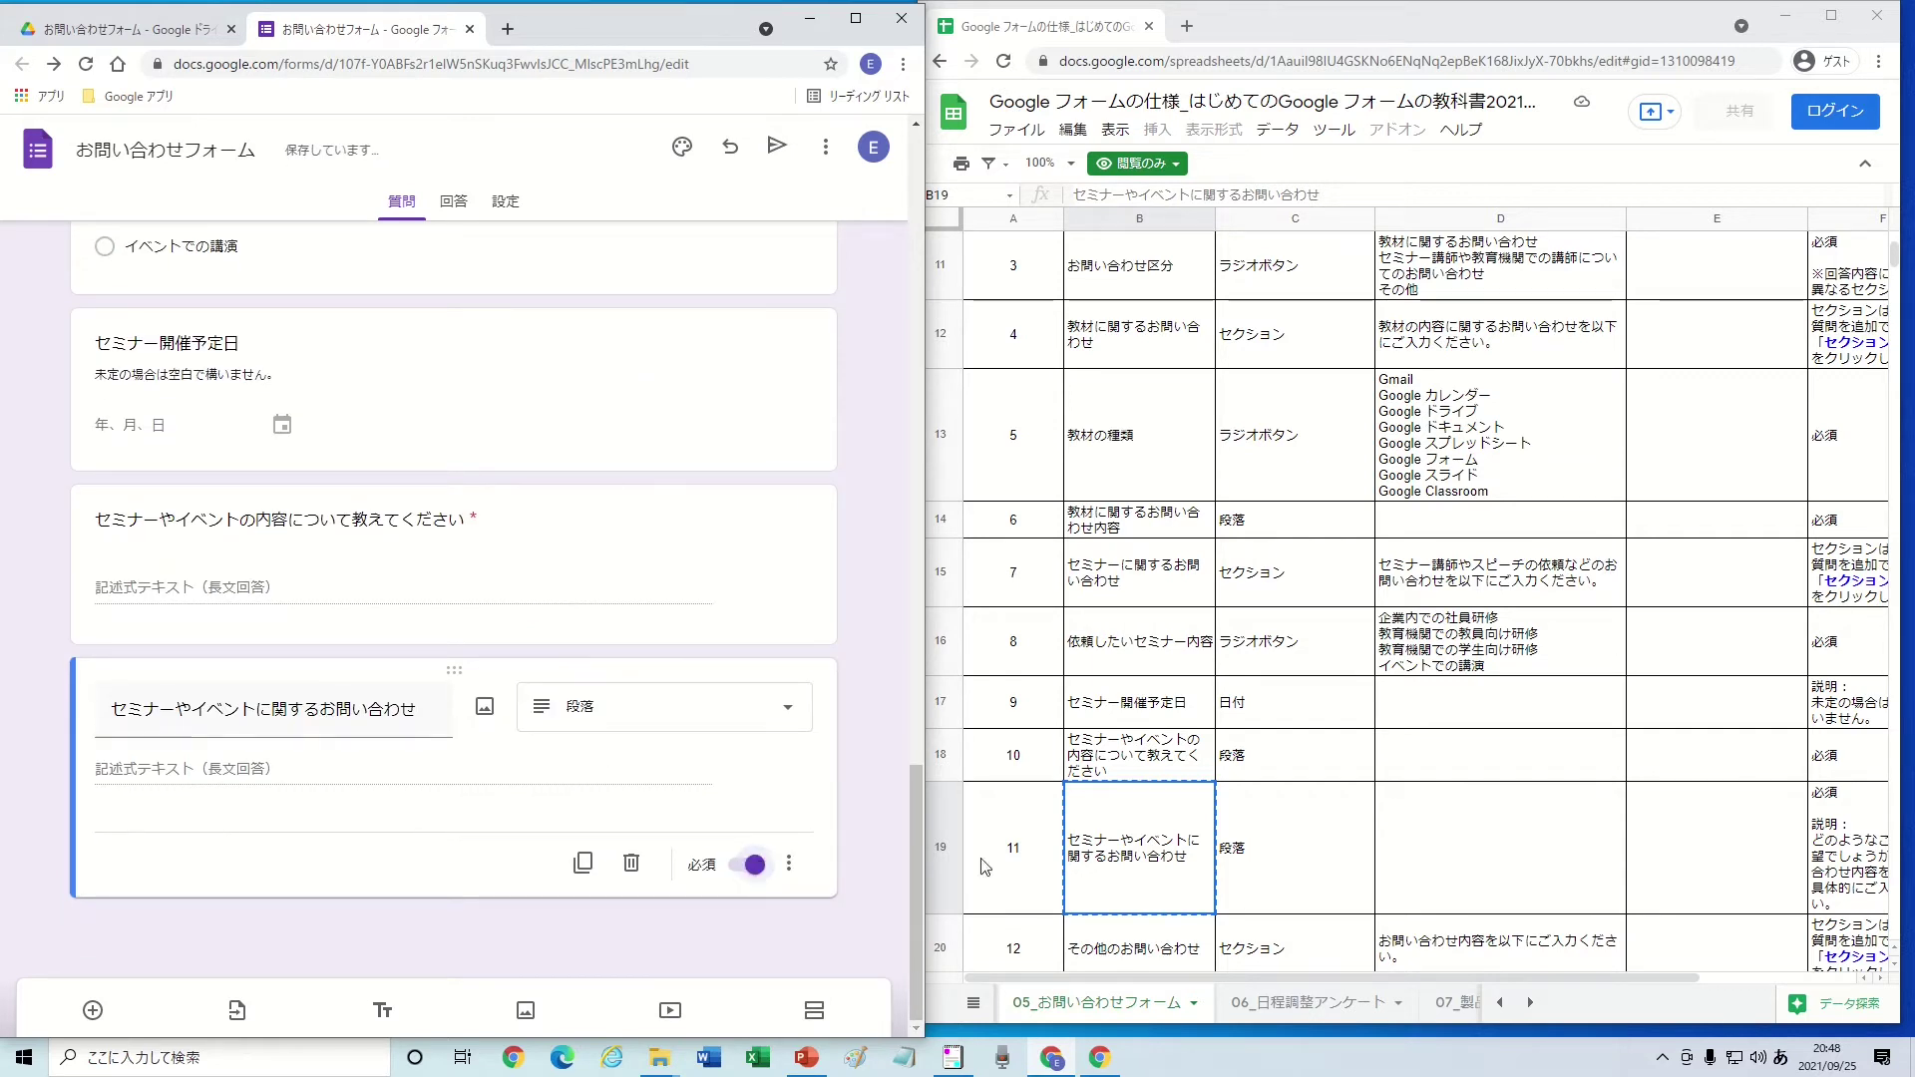
# Step: Add F19's description asking for specific details, deleting the 必須説明： prefix
pyautogui.click(1843, 858)
pyautogui.hotkey('ctrl', 'c')
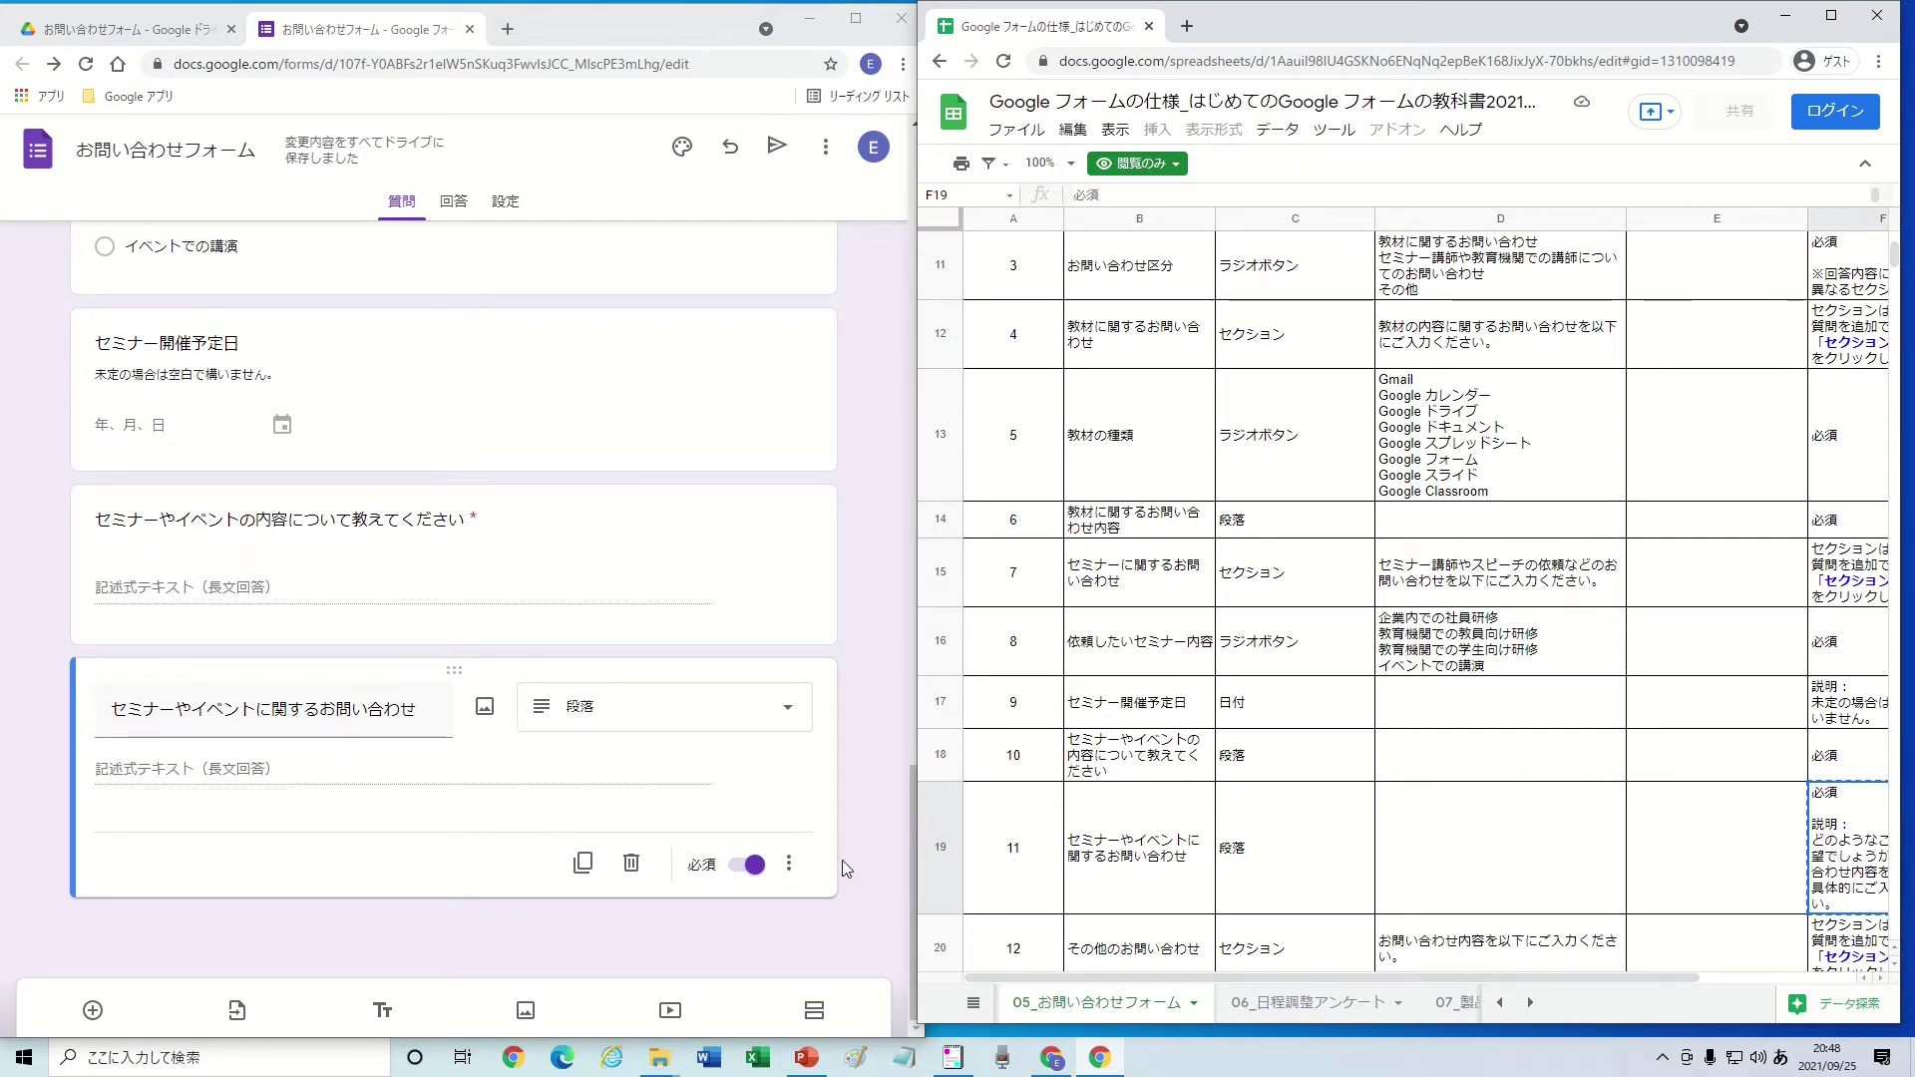
pyautogui.click(789, 864)
pyautogui.click(770, 924)
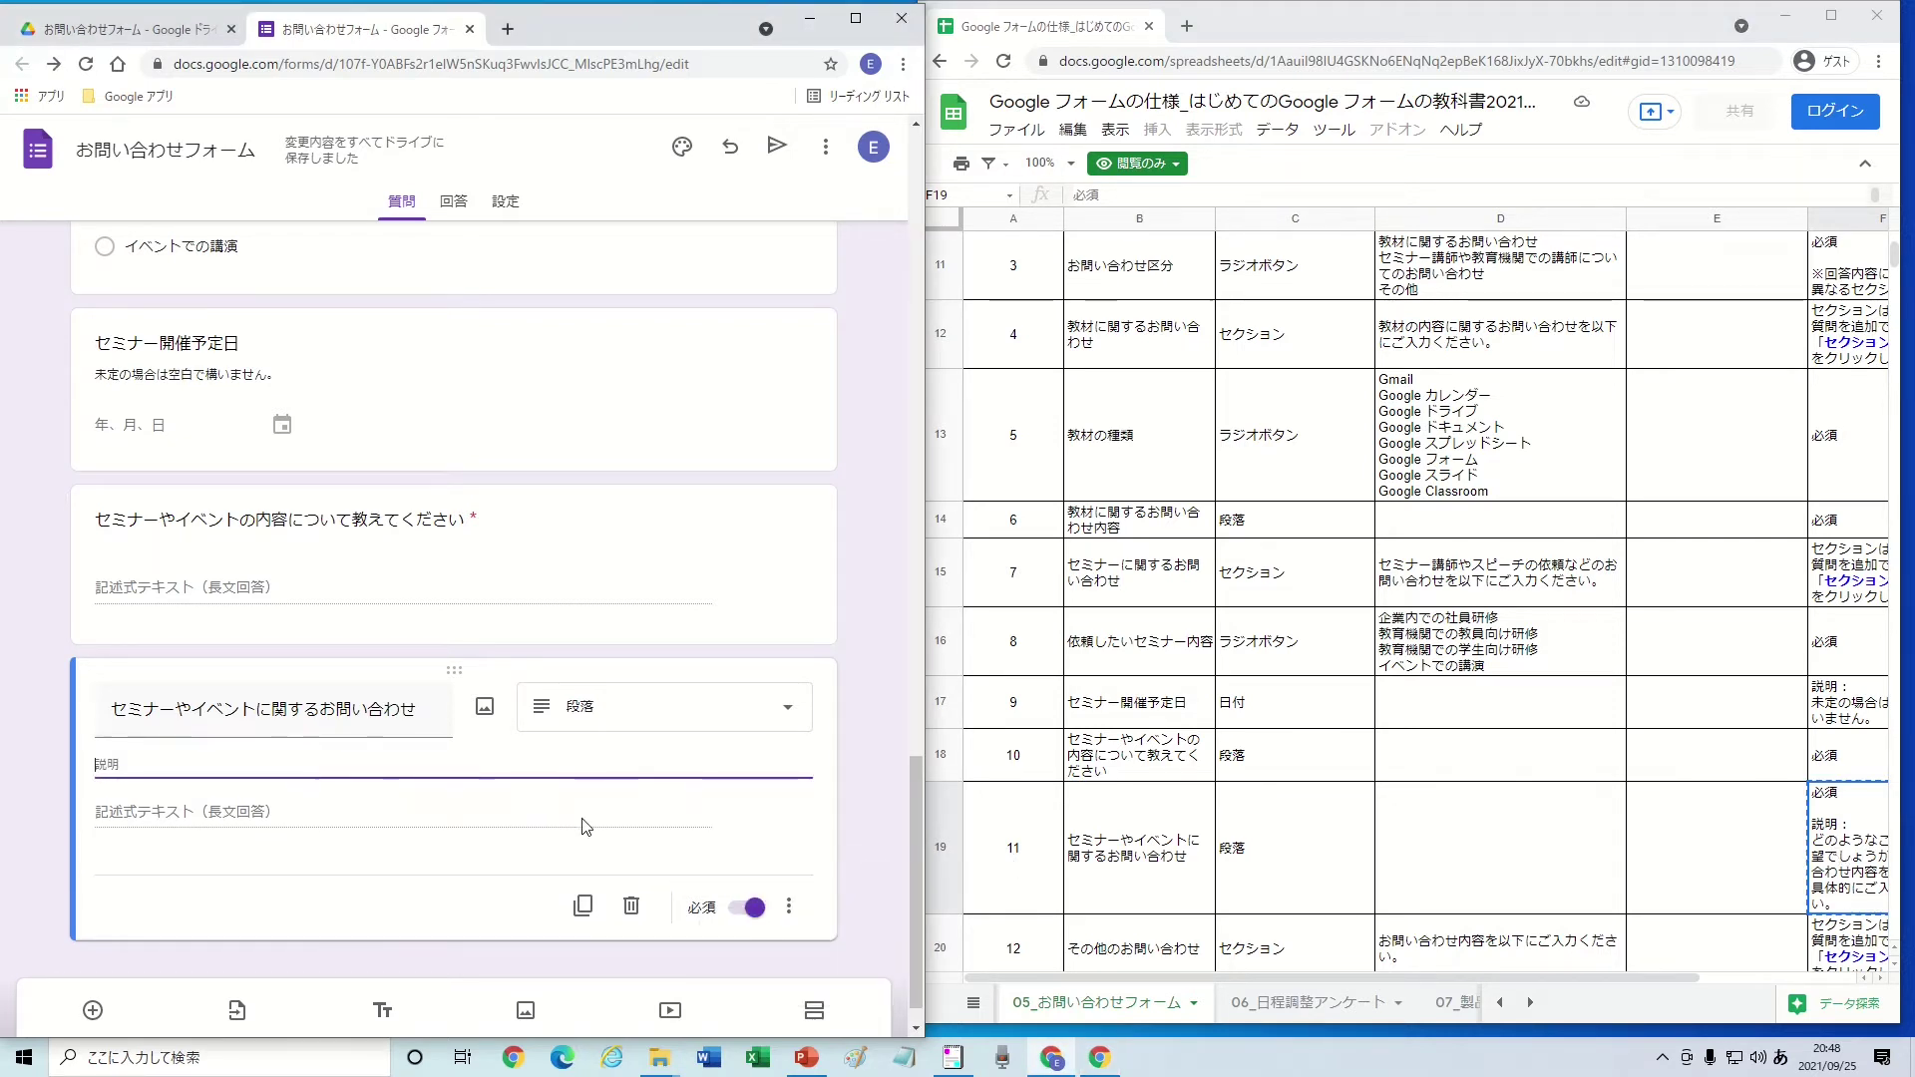
pyautogui.hotkey('ctrl', 'v')
pyautogui.hotkey('shift', 'Right')
pyautogui.hotkey('shift', 'Right')
pyautogui.hotkey('shift', 'Right')
pyautogui.hotkey('shift', 'Right')
pyautogui.hotkey('shift', 'Right')
pyautogui.press('Delete')
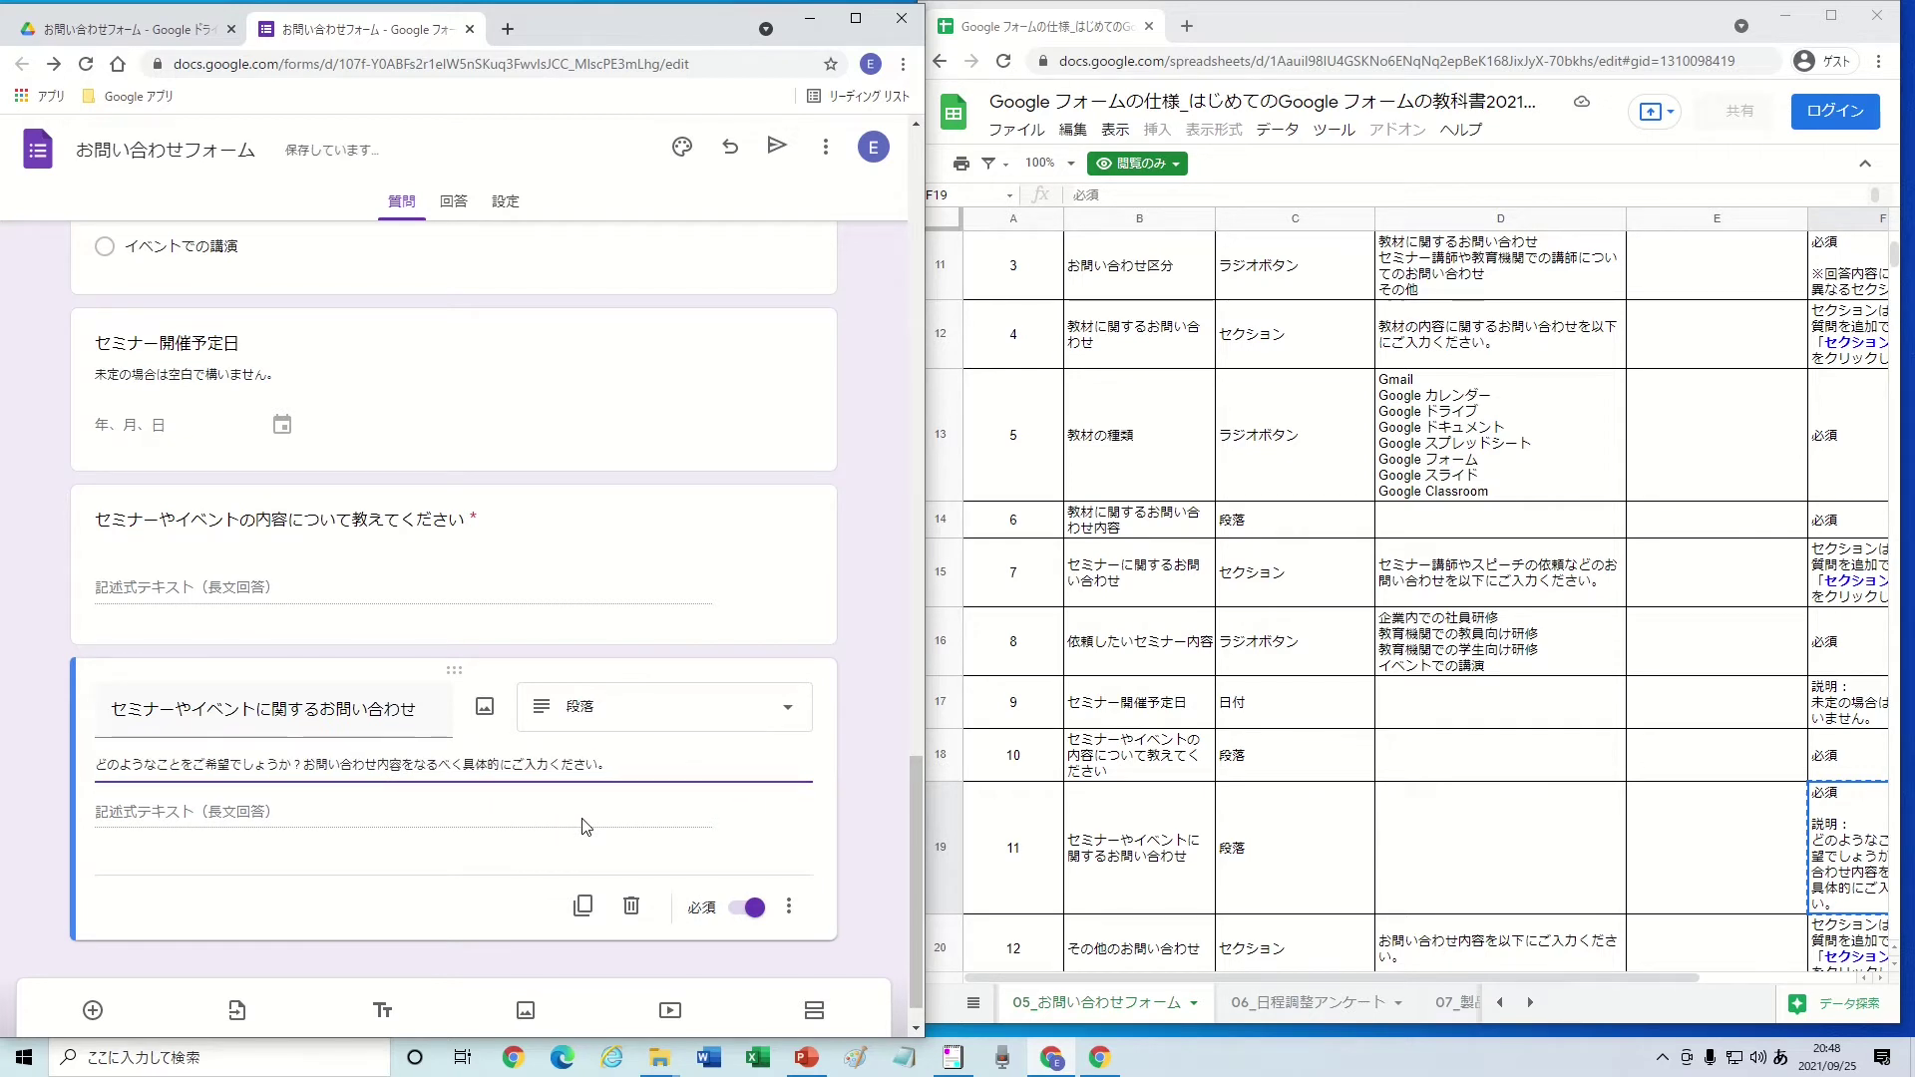
pyautogui.click(810, 1007)
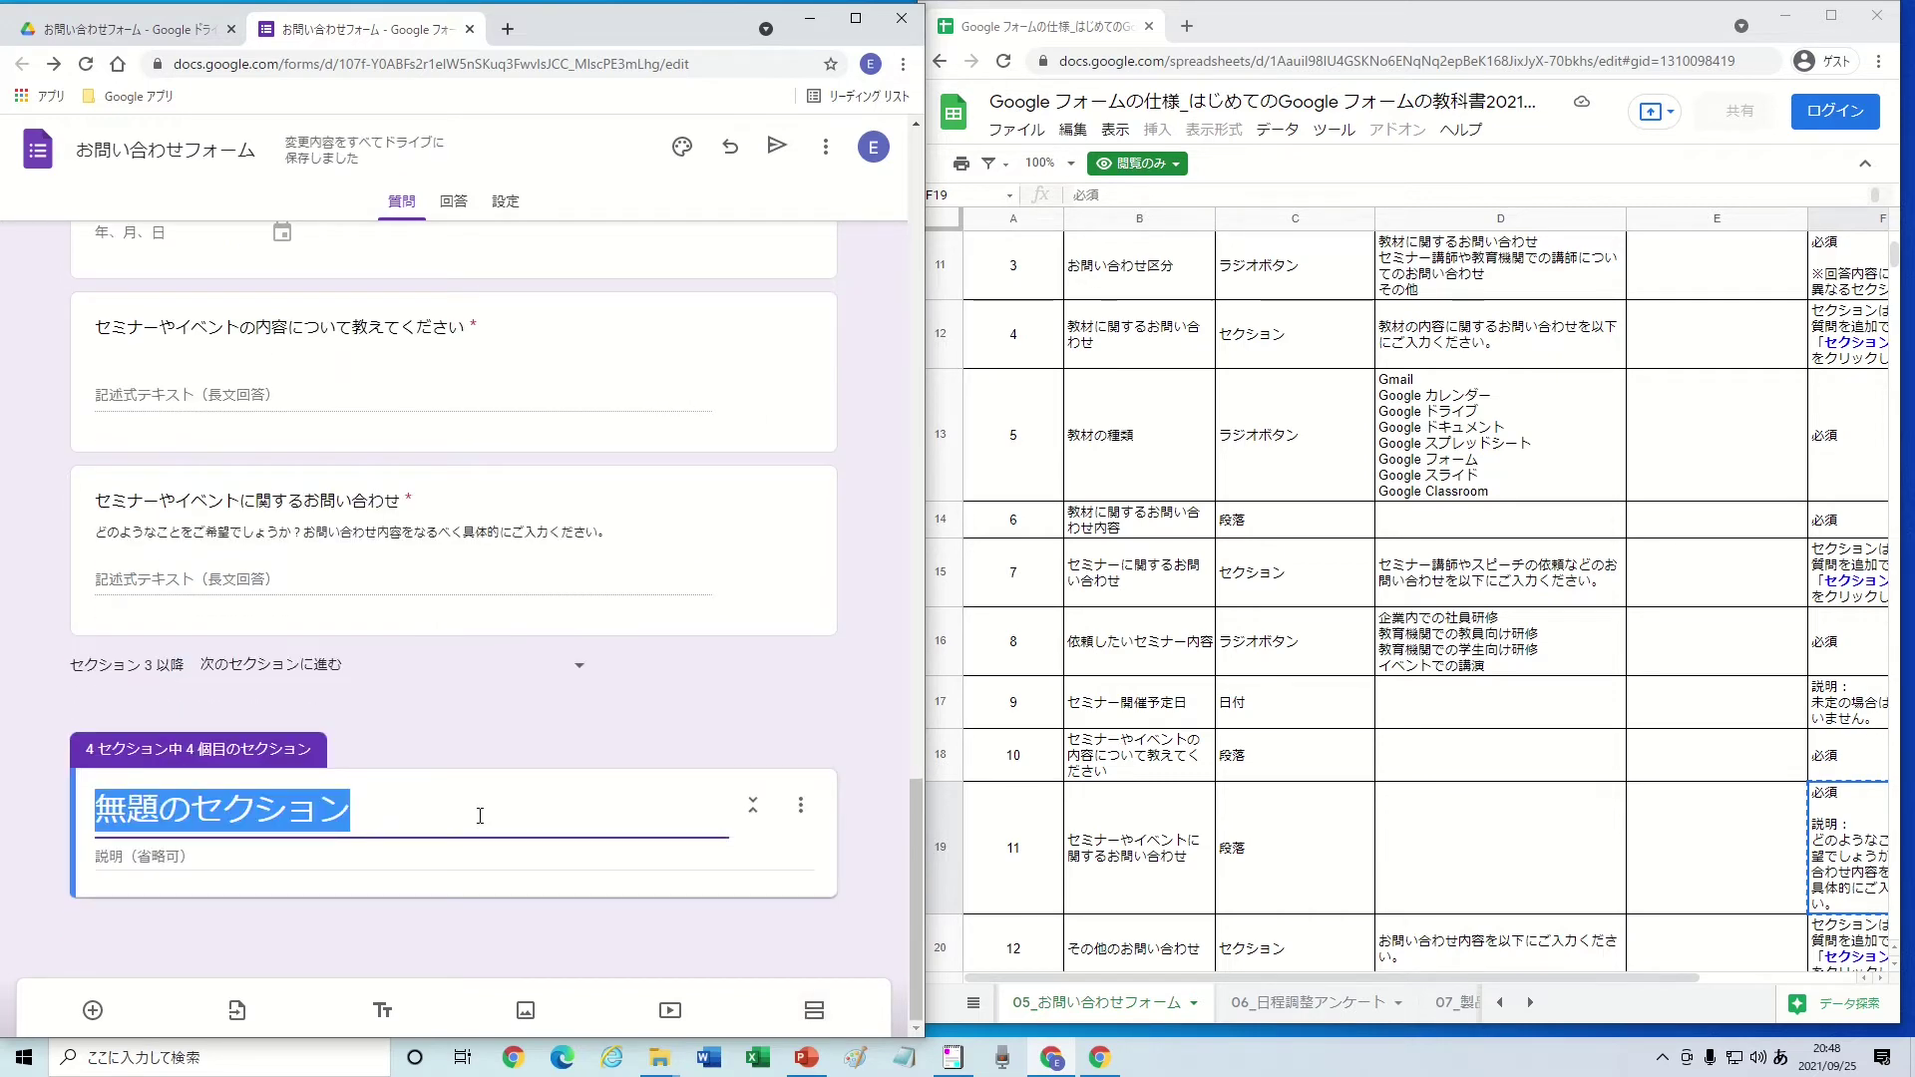
# Step: Name the new section その他のお問い合わせ using the text in cell B20
pyautogui.scroll(-2, 1134, 800)
pyautogui.scroll(-2, 1134, 800)
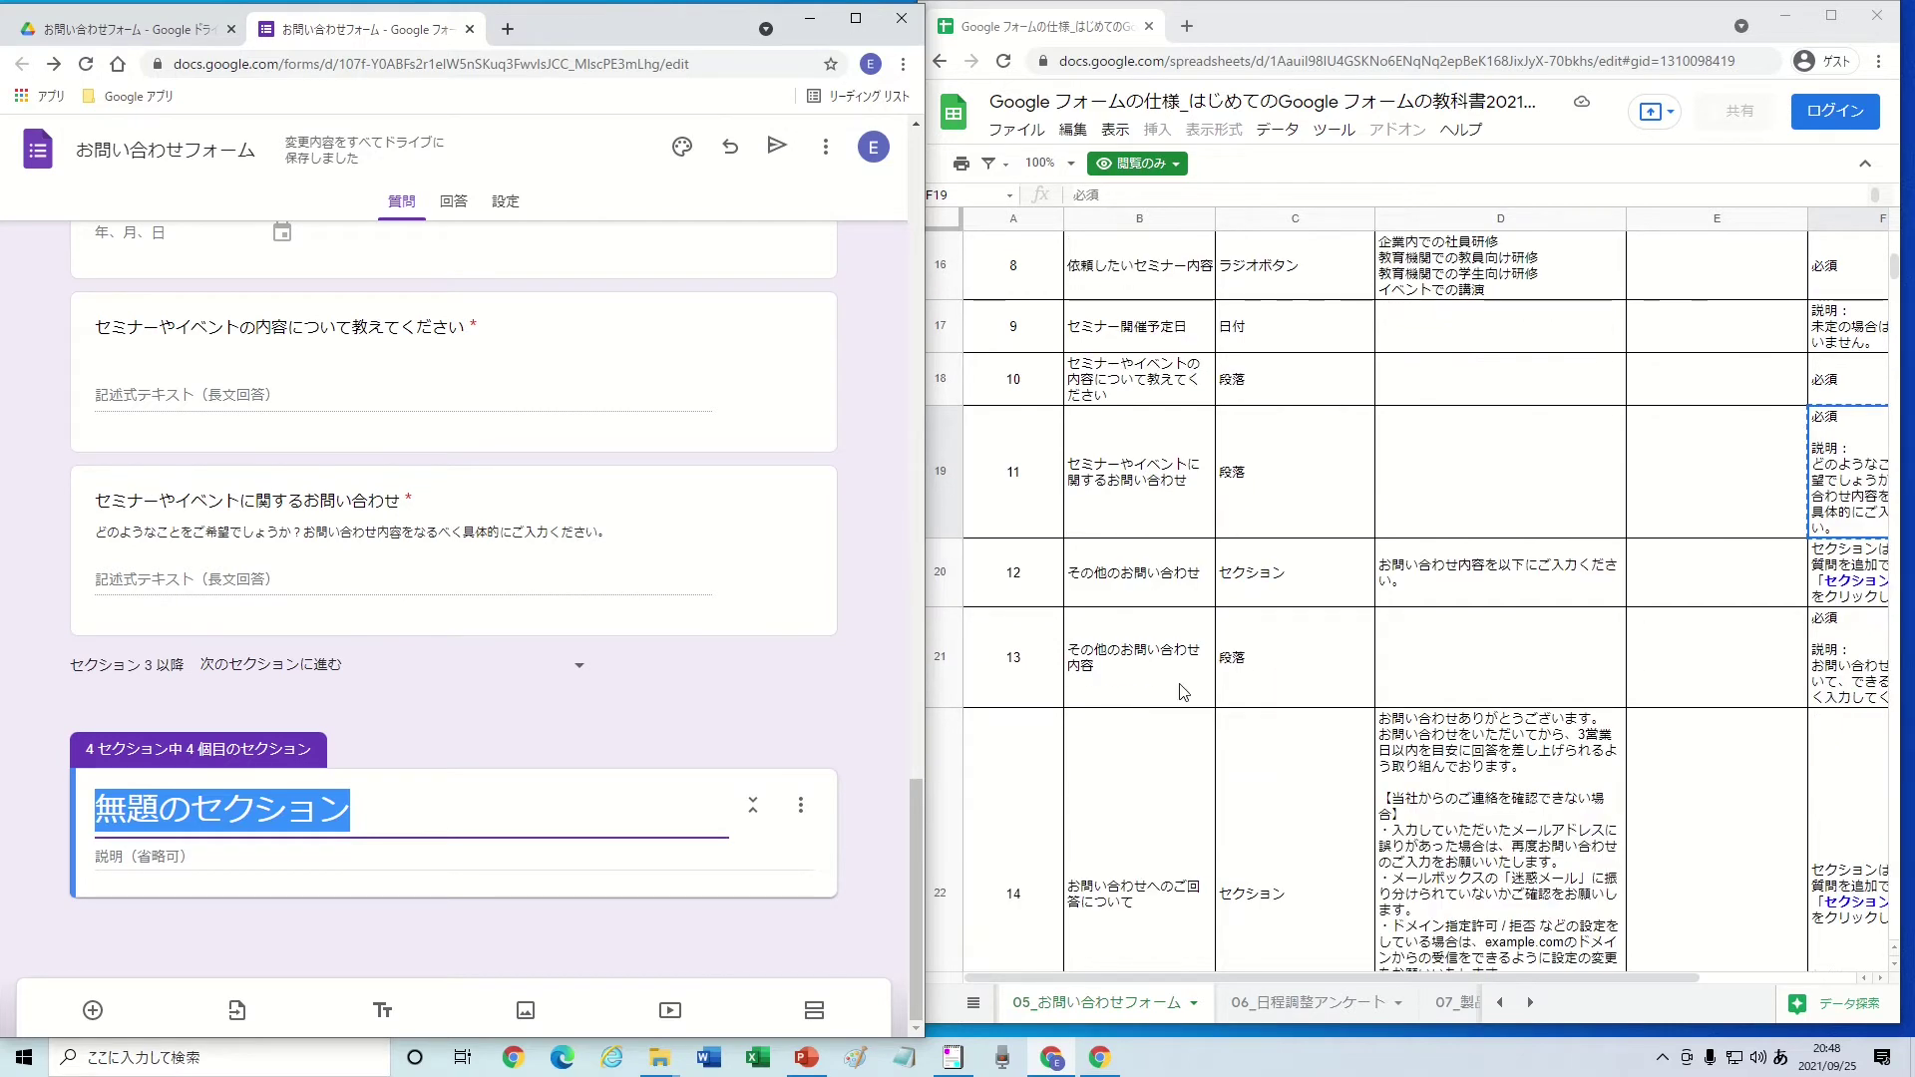
pyautogui.click(1147, 580)
pyautogui.hotkey('ctrl', 'c')
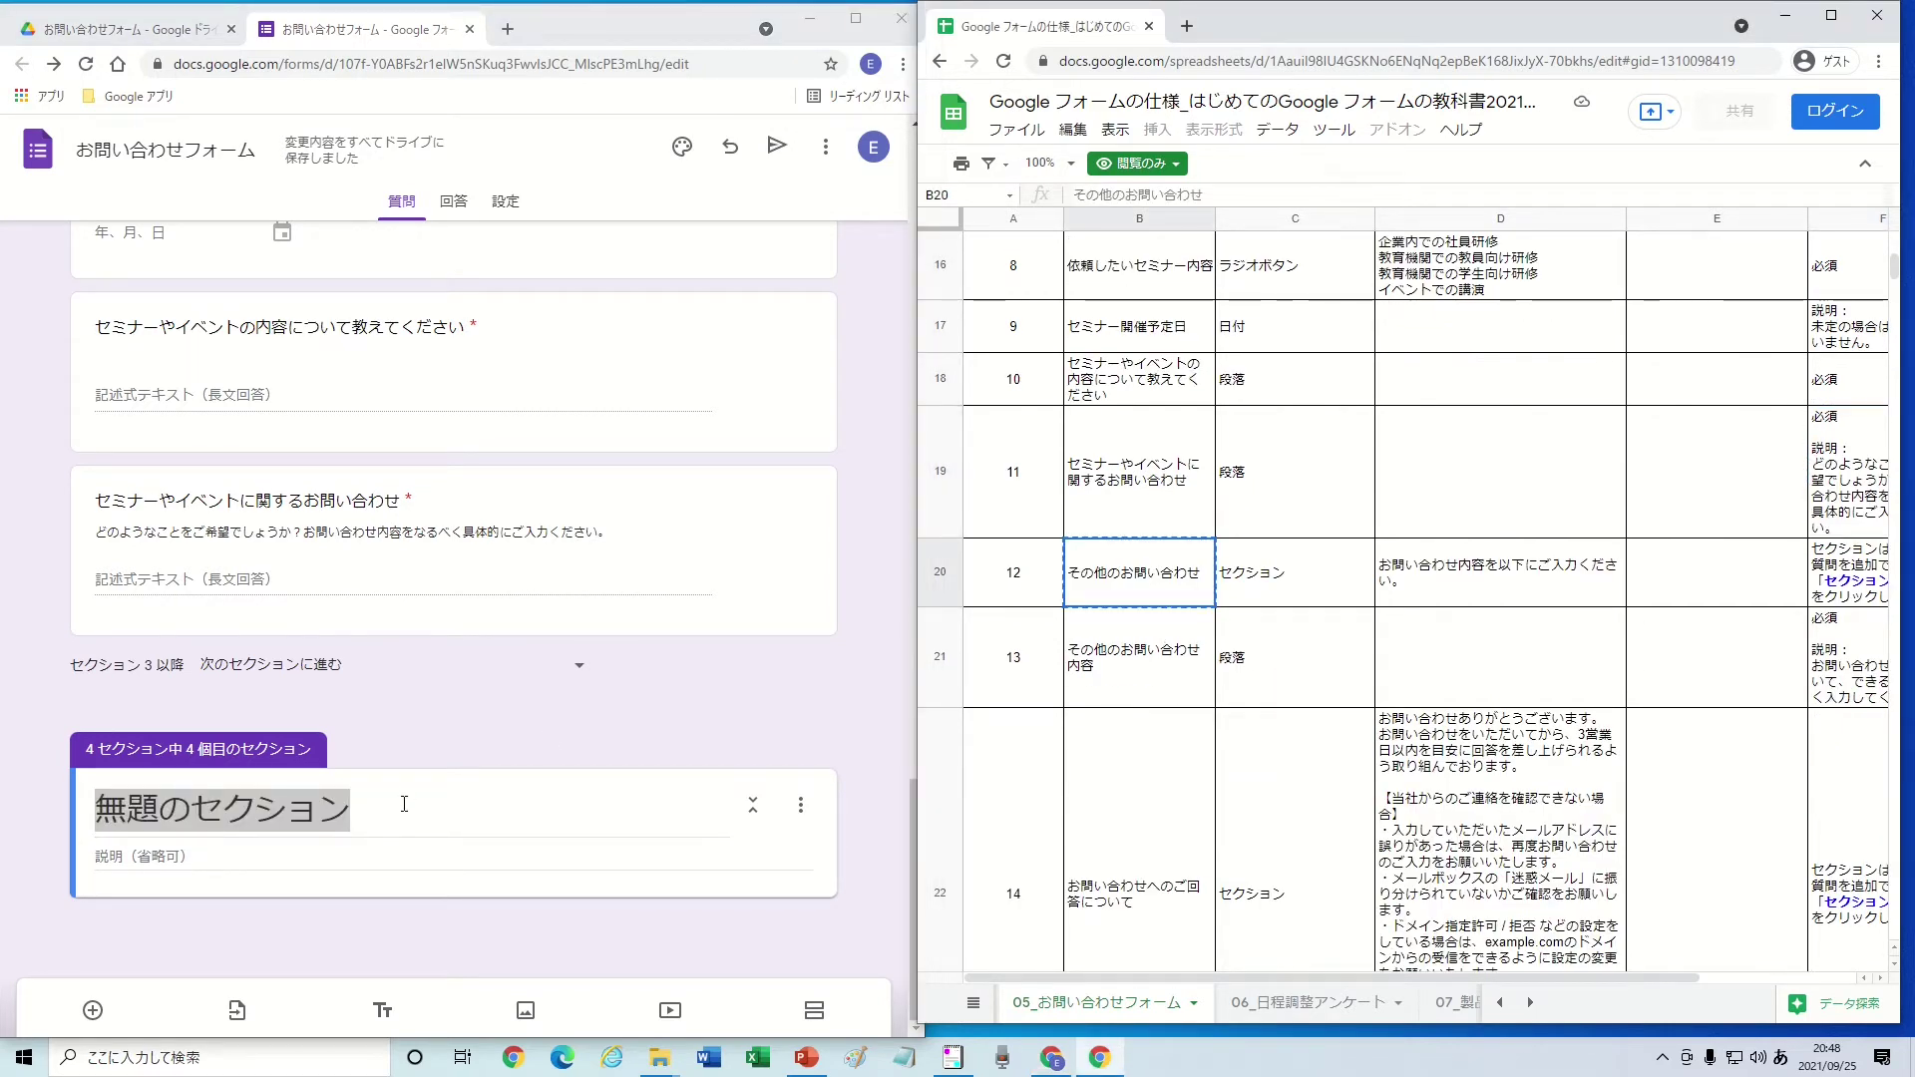
pyautogui.rightClick(321, 818)
pyautogui.click(409, 593)
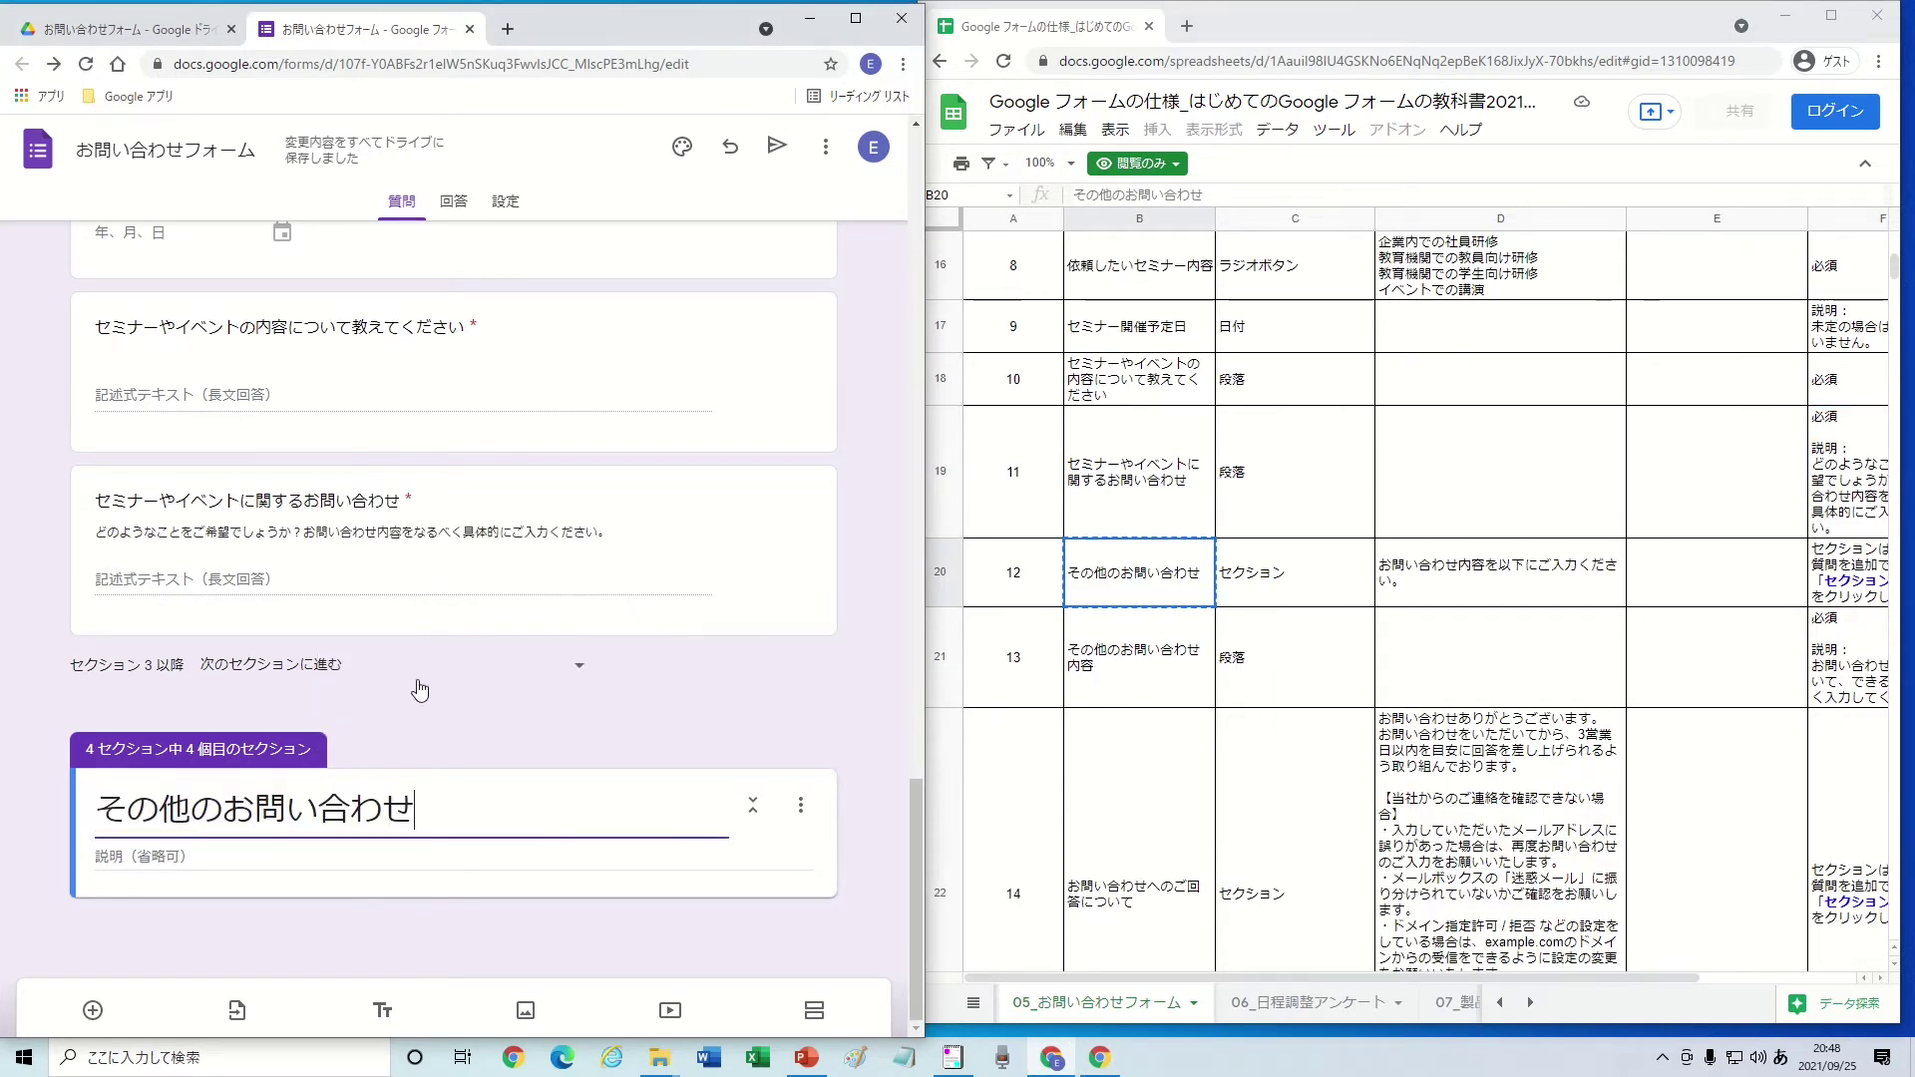
# Step: Set the section description to お問い合わせ内容を以下にご入力ください。 from D20 and add a question
pyautogui.click(416, 867)
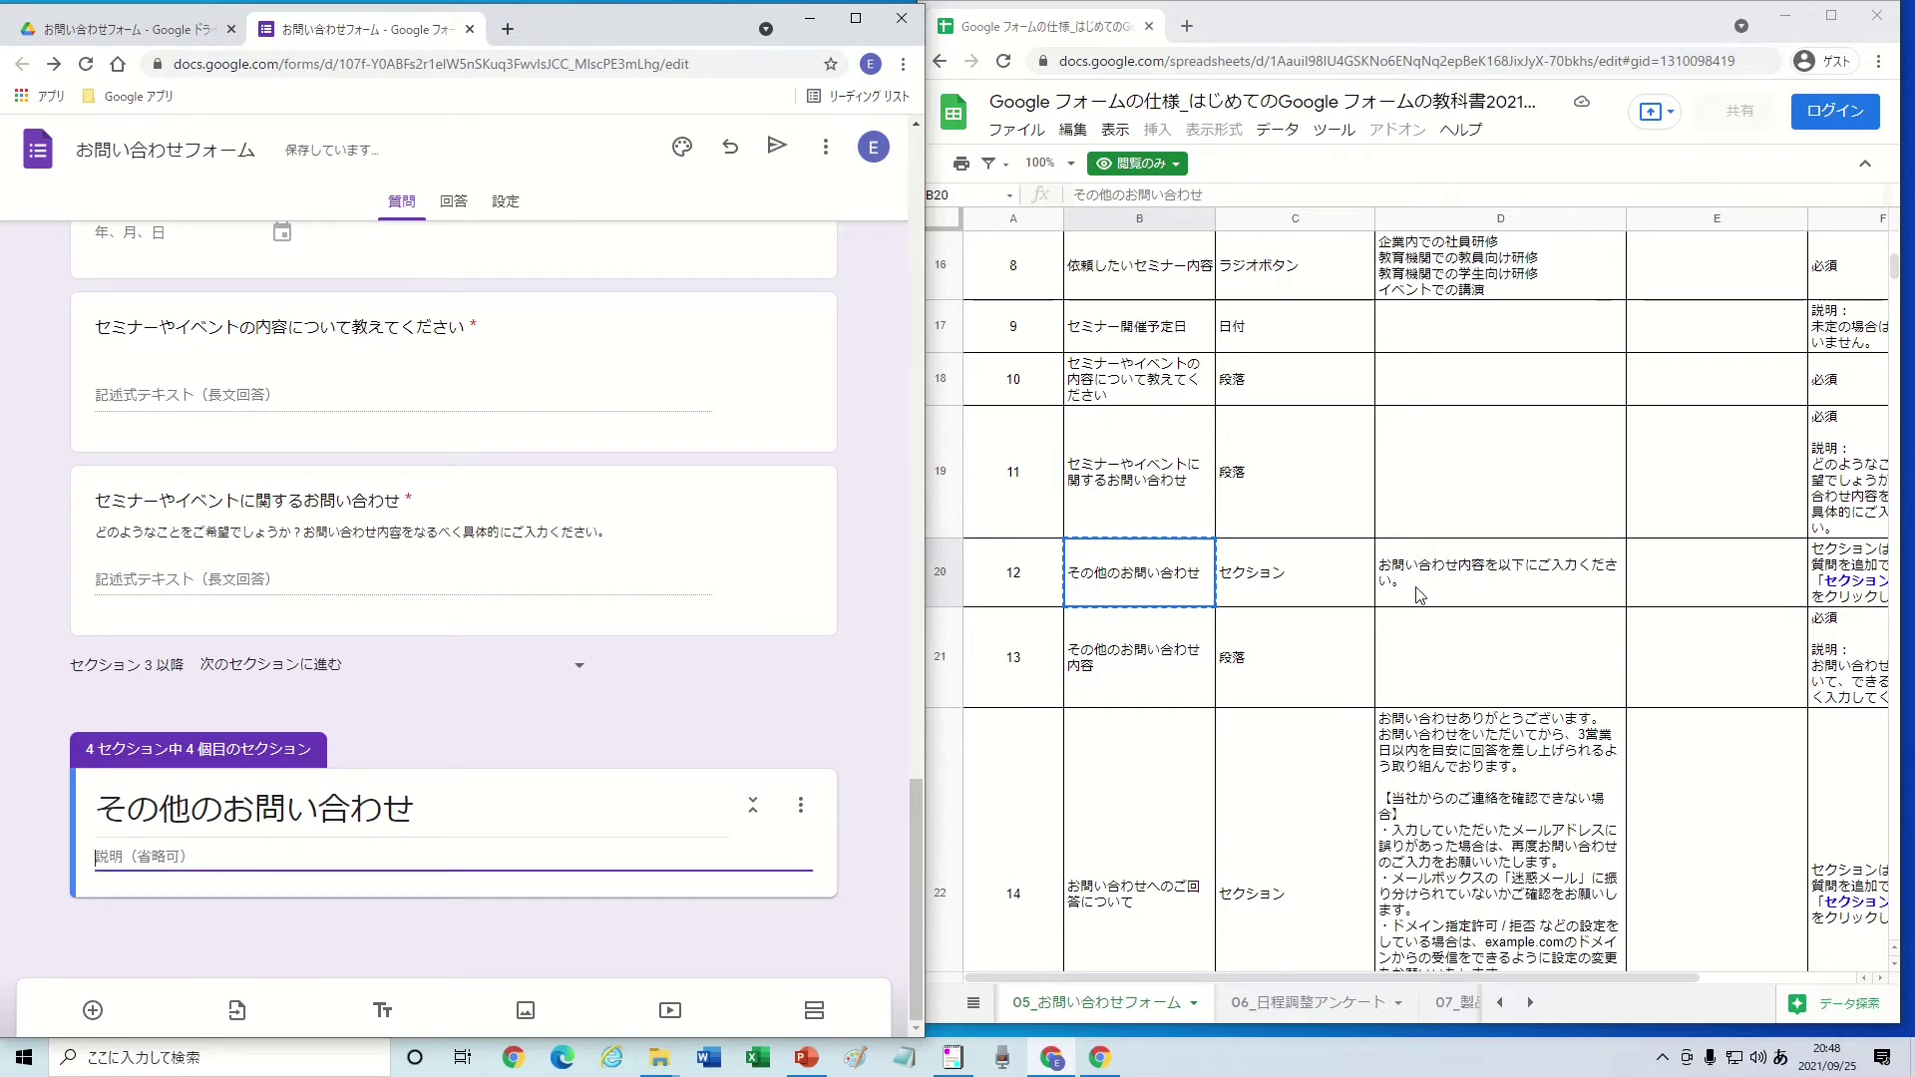
pyautogui.hotkey('alt', 'Tab')
pyautogui.press('Right')
pyautogui.press('Right')
pyautogui.hotkey('ctrl', 'c')
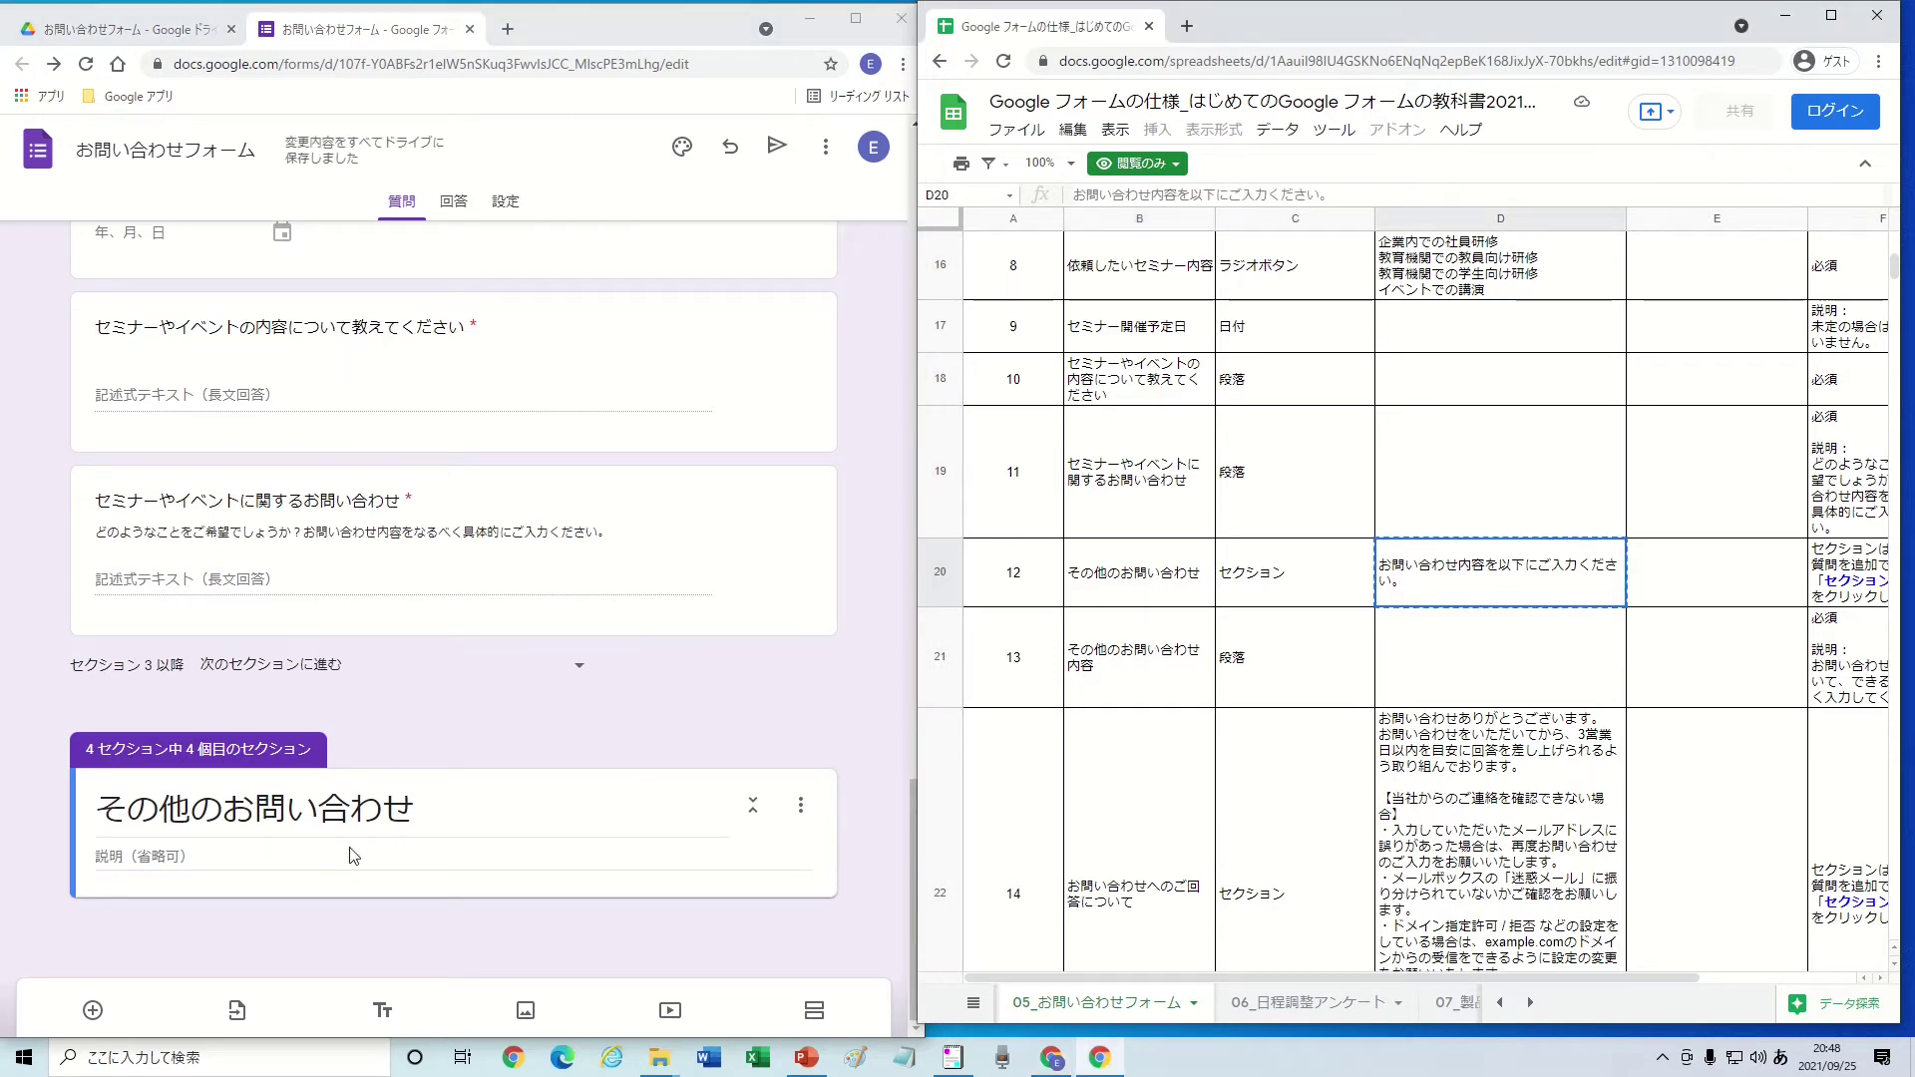
pyautogui.click(331, 860)
pyautogui.hotkey('ctrl', 'v')
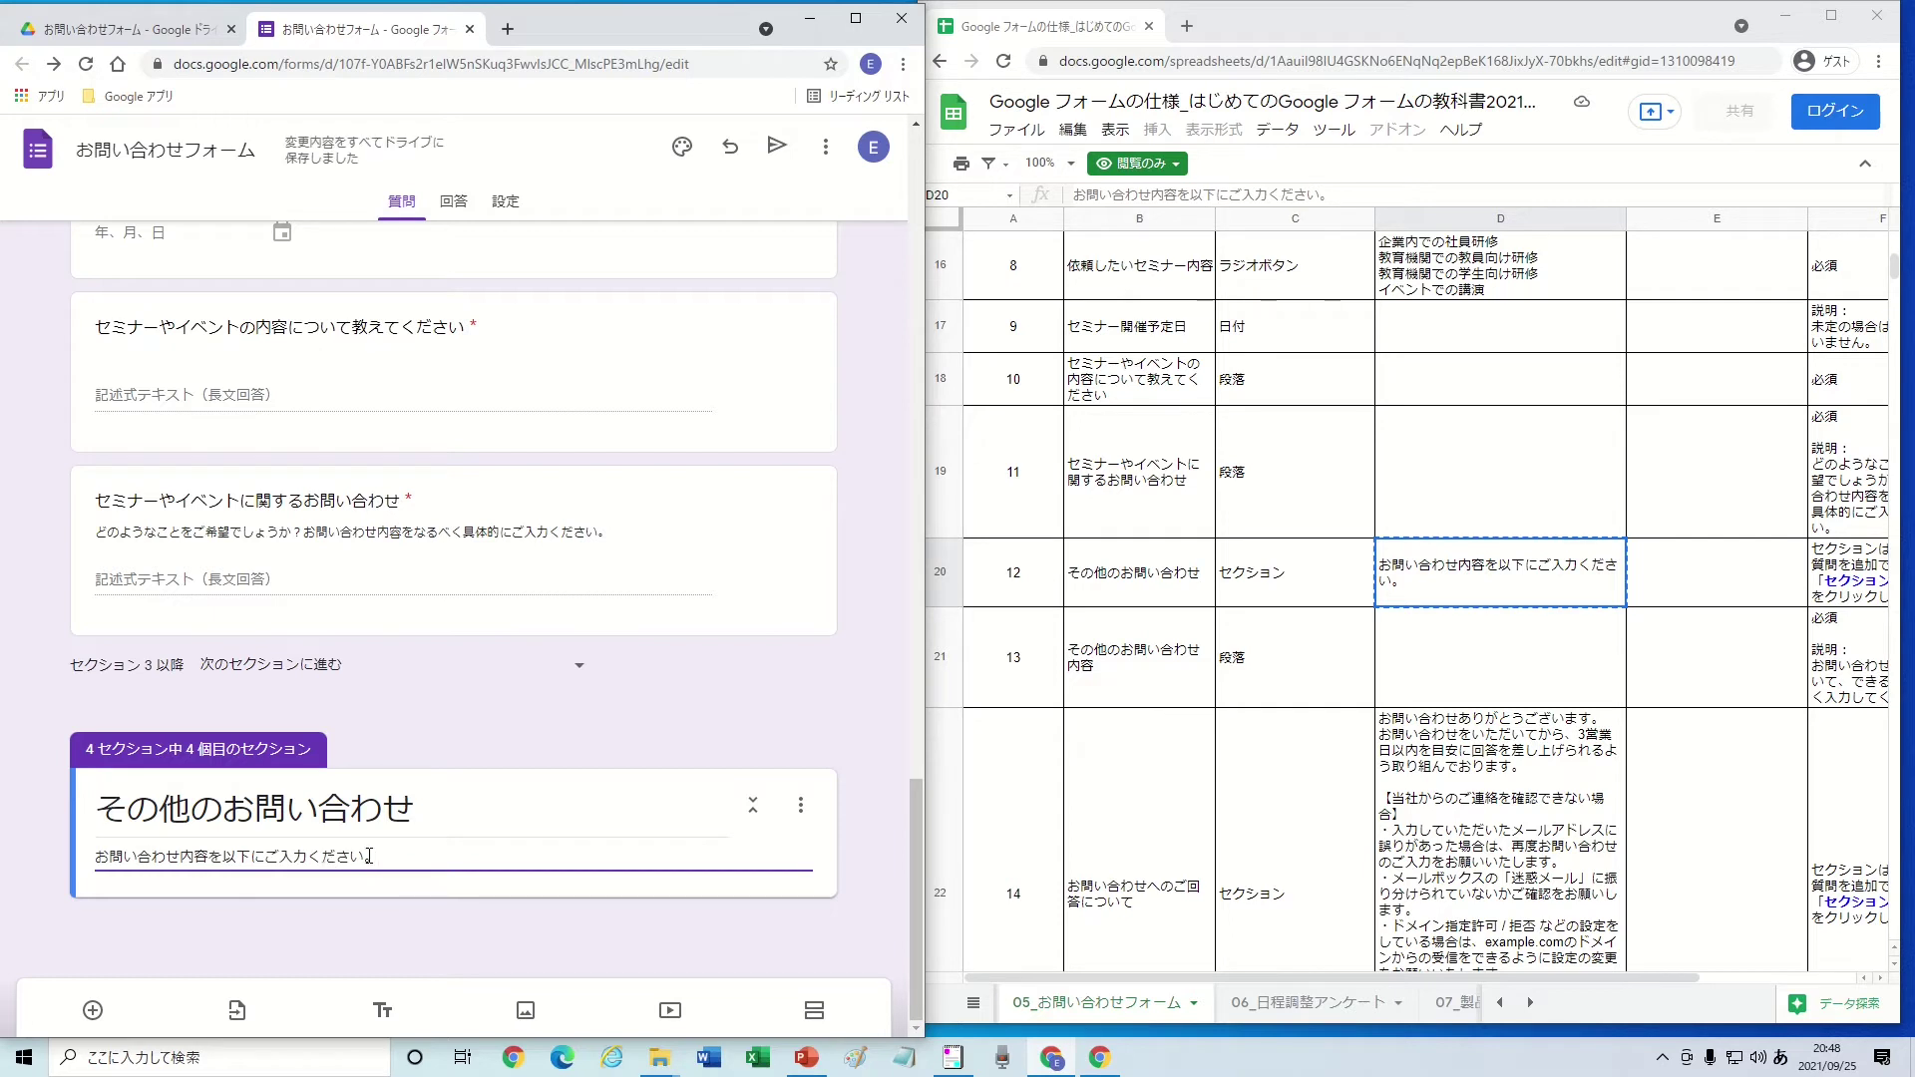
pyautogui.click(101, 1010)
pyautogui.click(1097, 695)
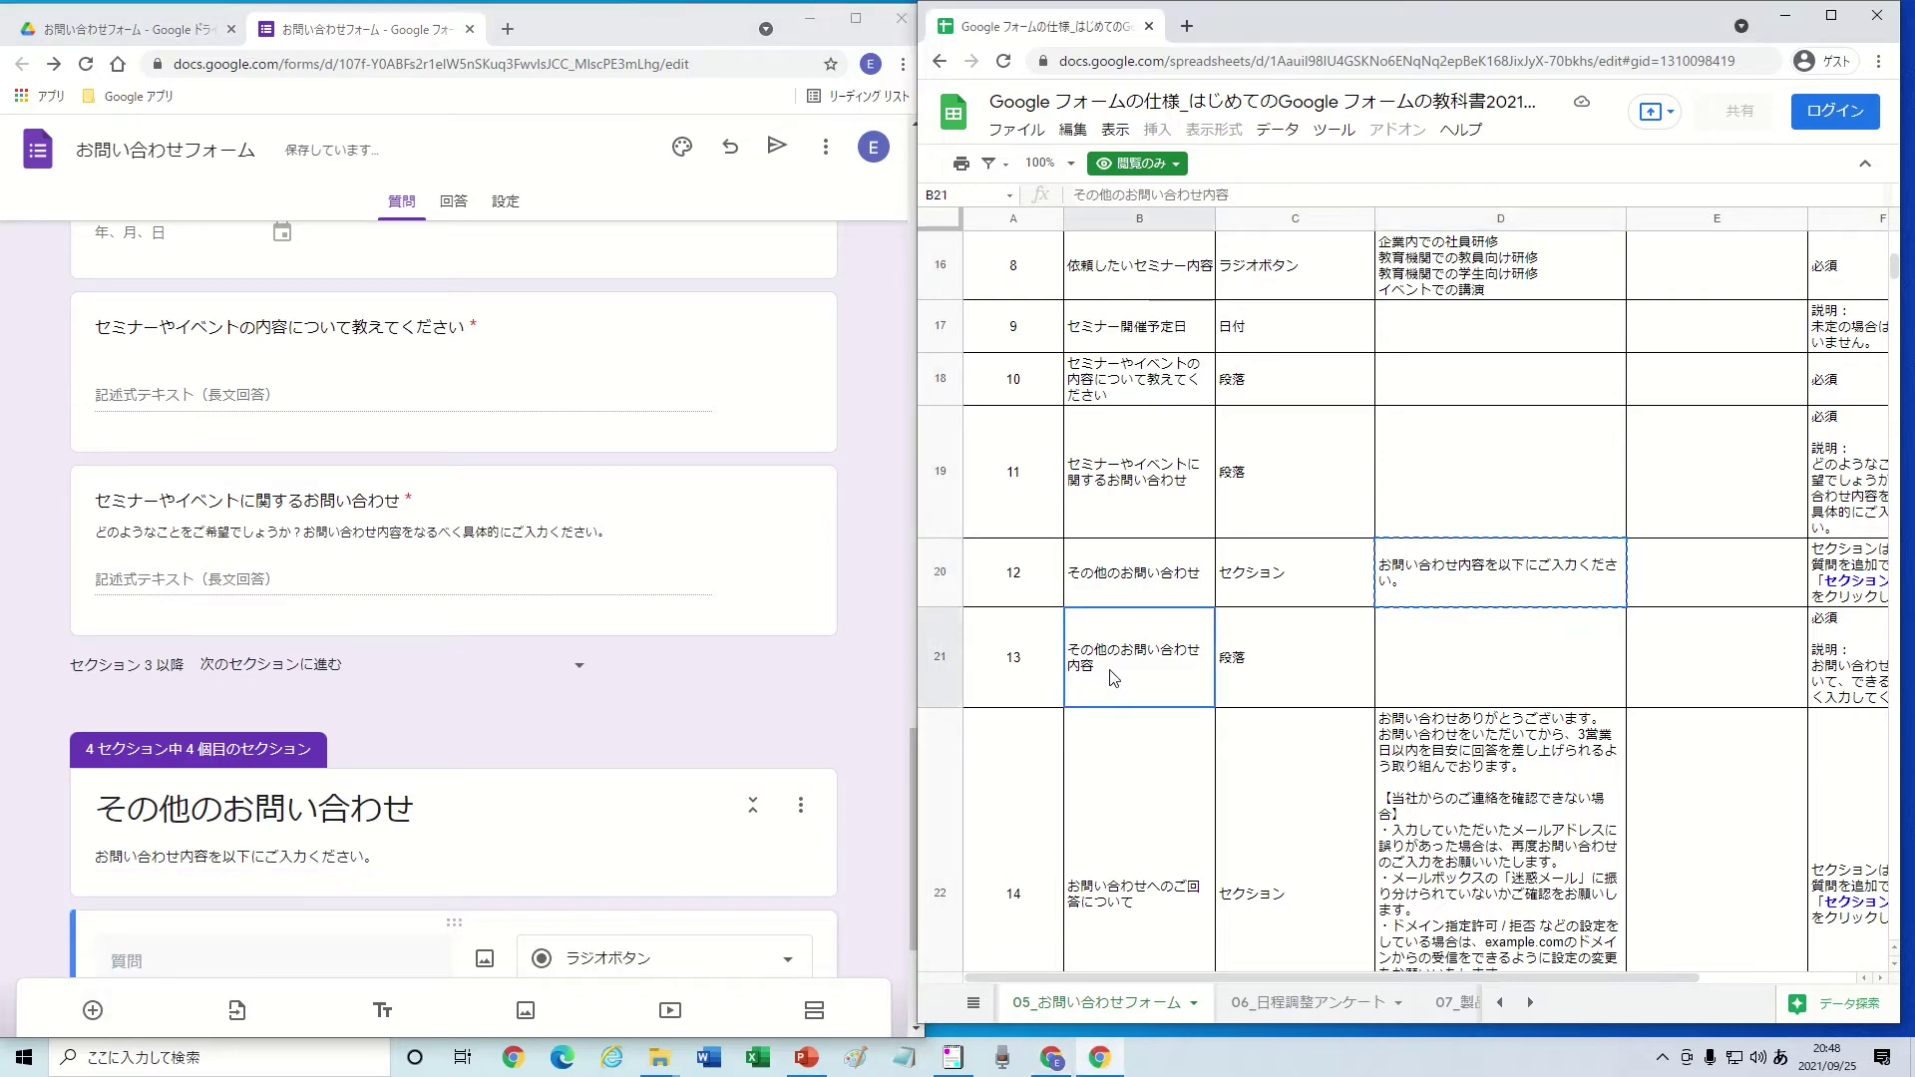
# Step: Paste その他のお問い合わせ内容 as the new question's title, keeping the 段落 type
pyautogui.scroll(-1, 1114, 678)
pyautogui.scroll(-1, 1114, 678)
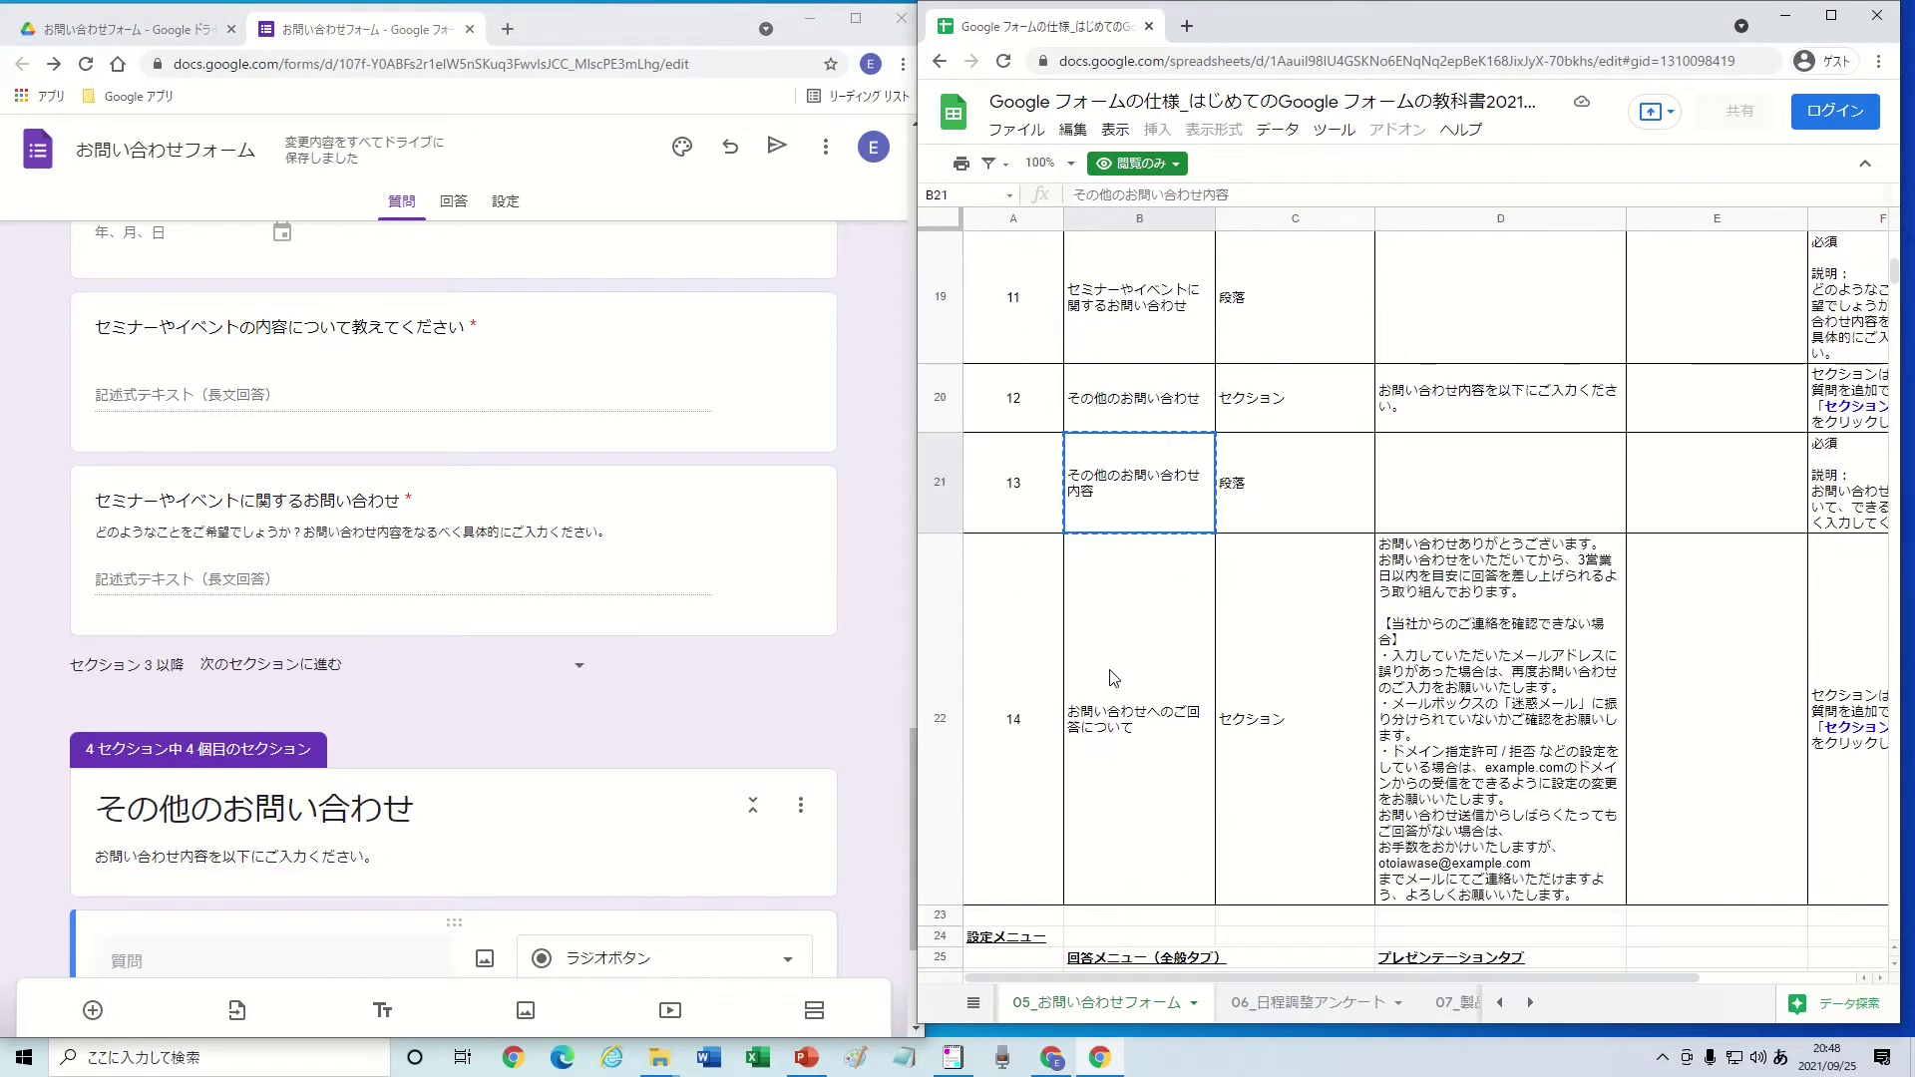
pyautogui.scroll(-1, 283, 856)
pyautogui.click(283, 856)
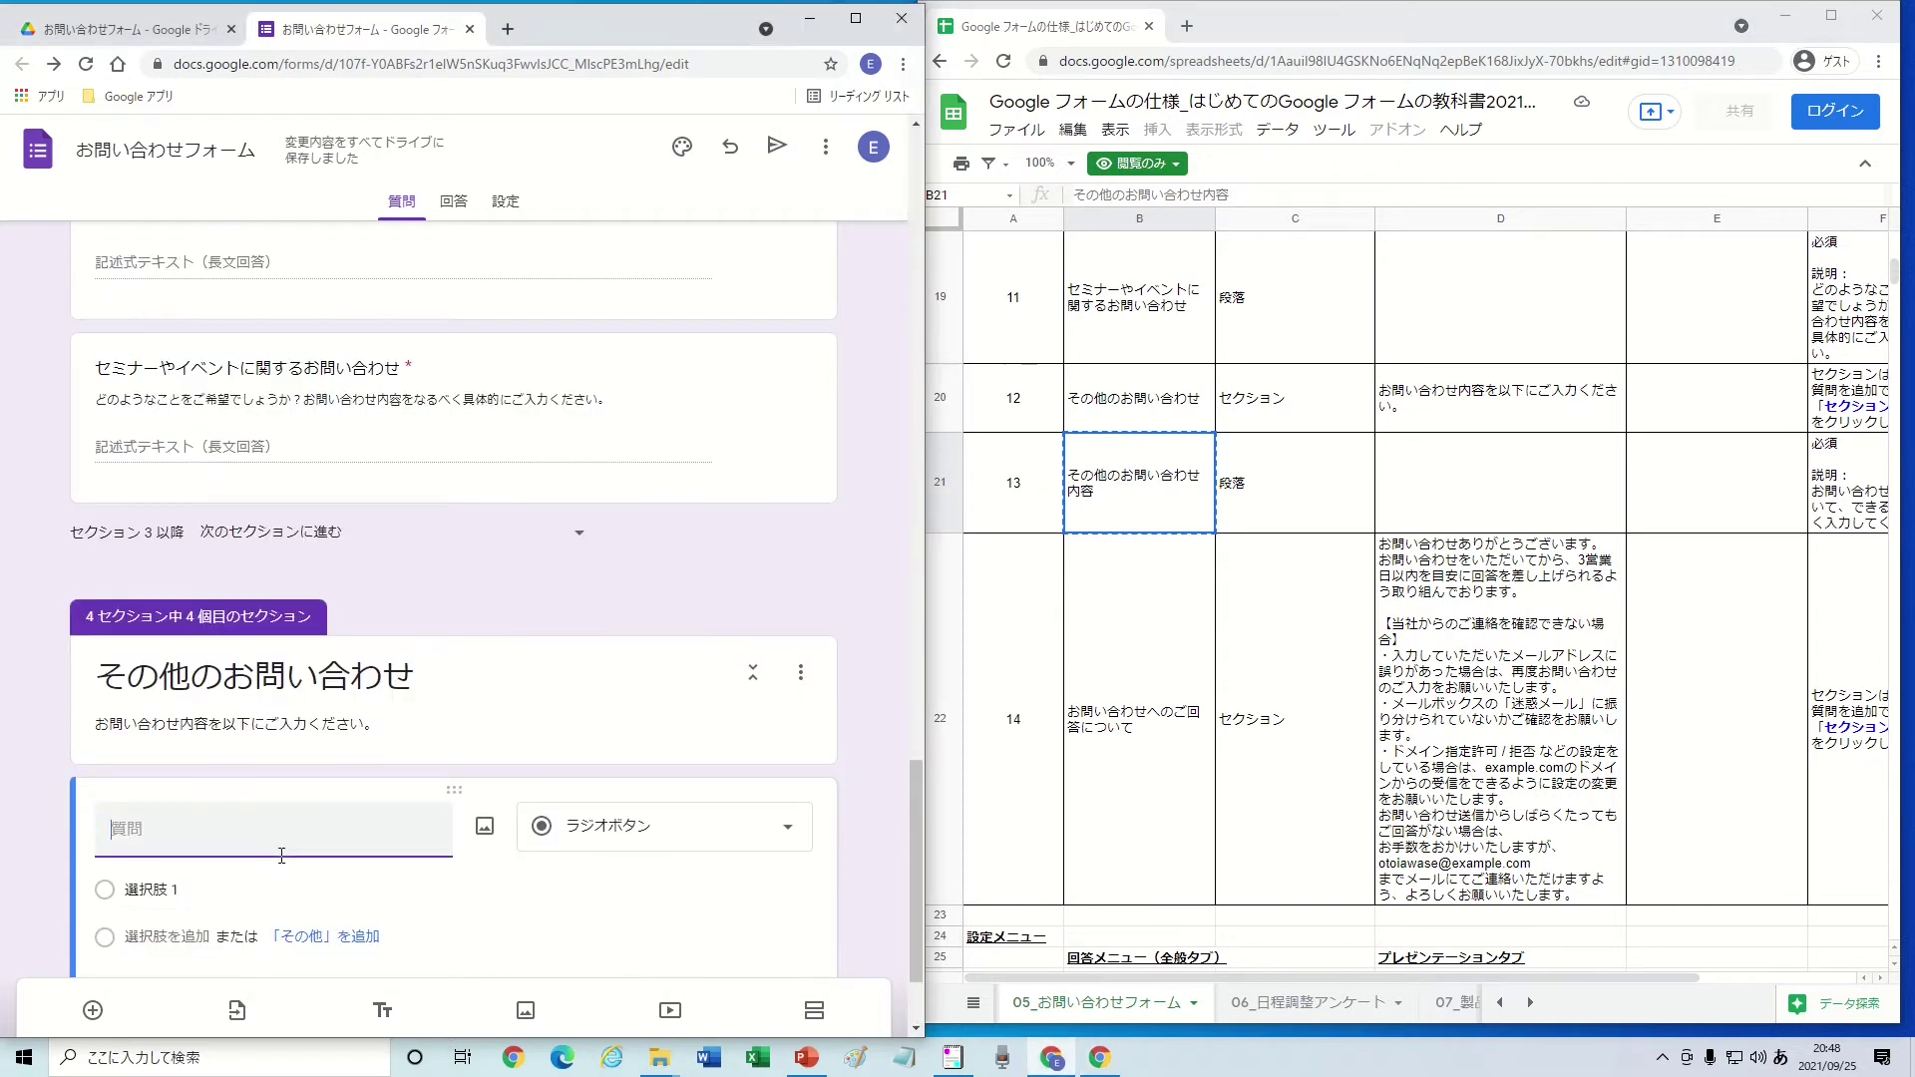
pyautogui.write('その他のお問い合わせ内容')
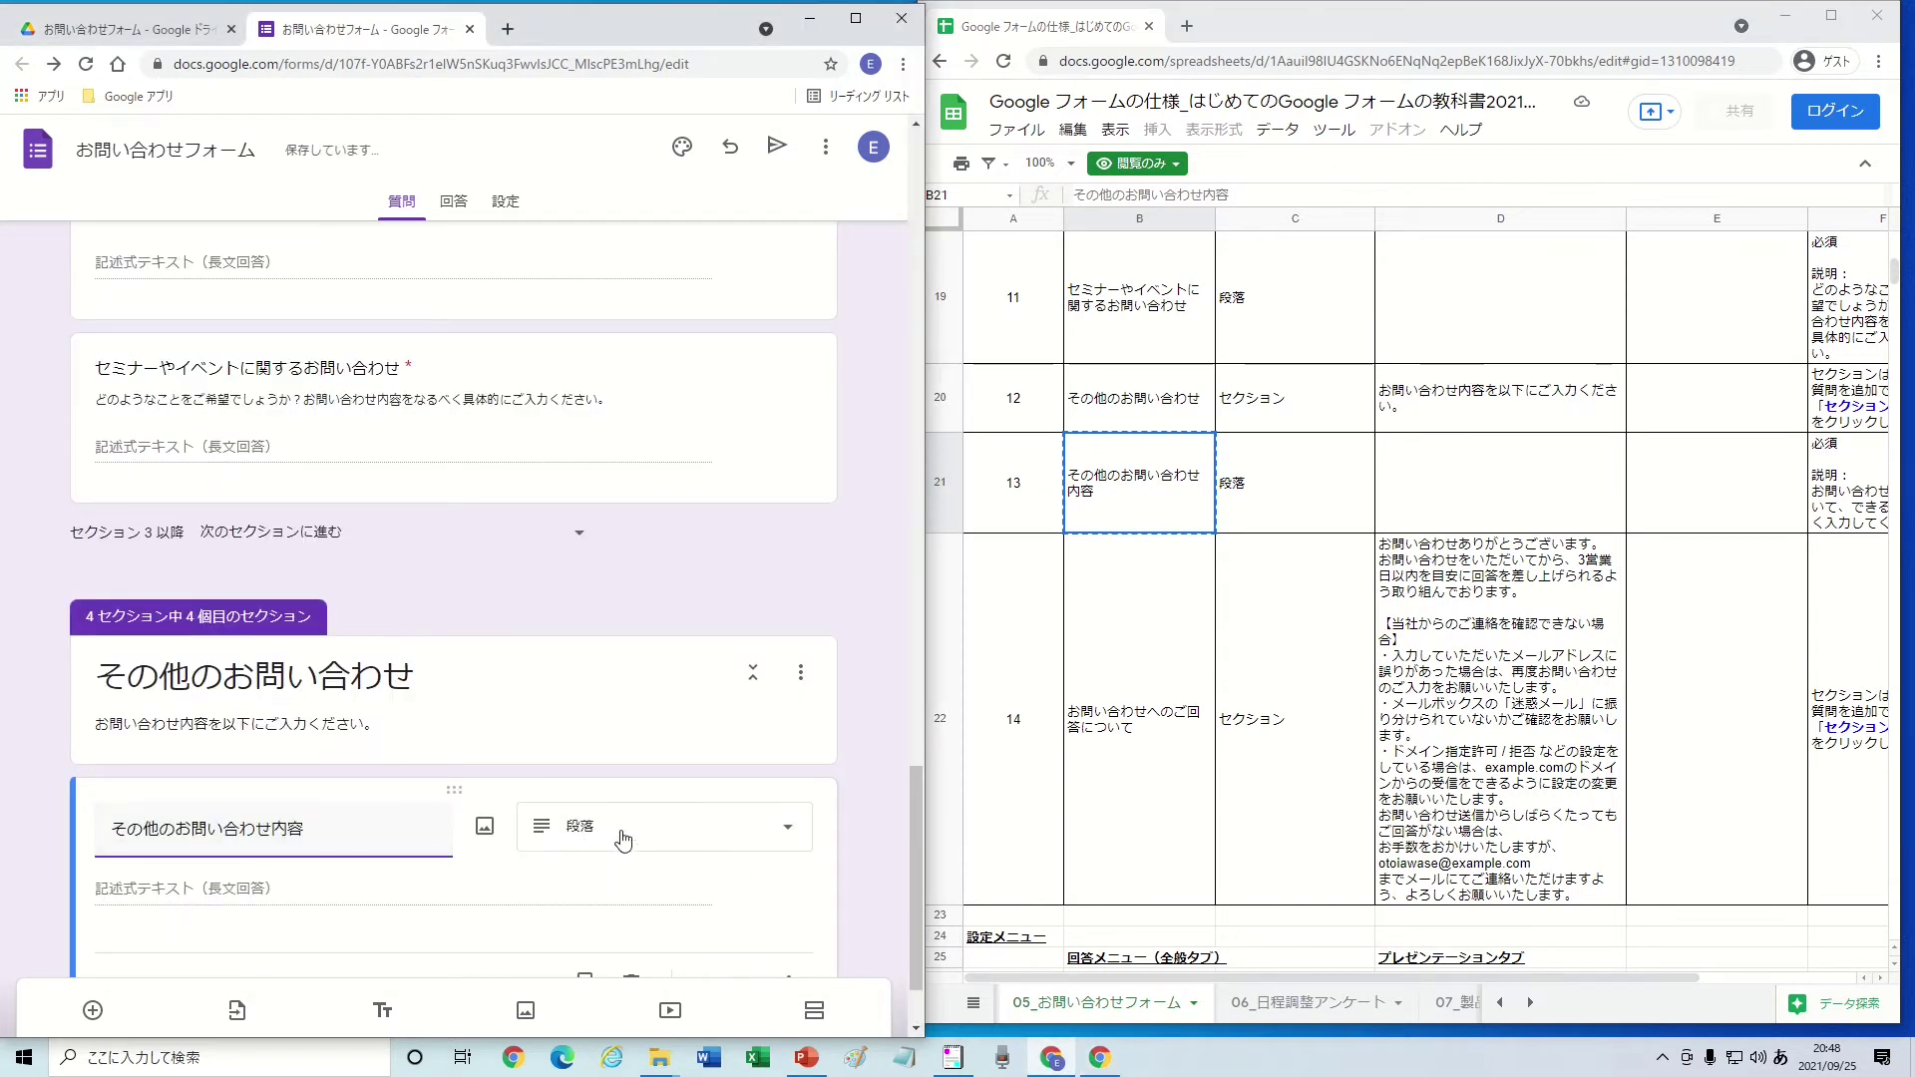
pyautogui.click(624, 841)
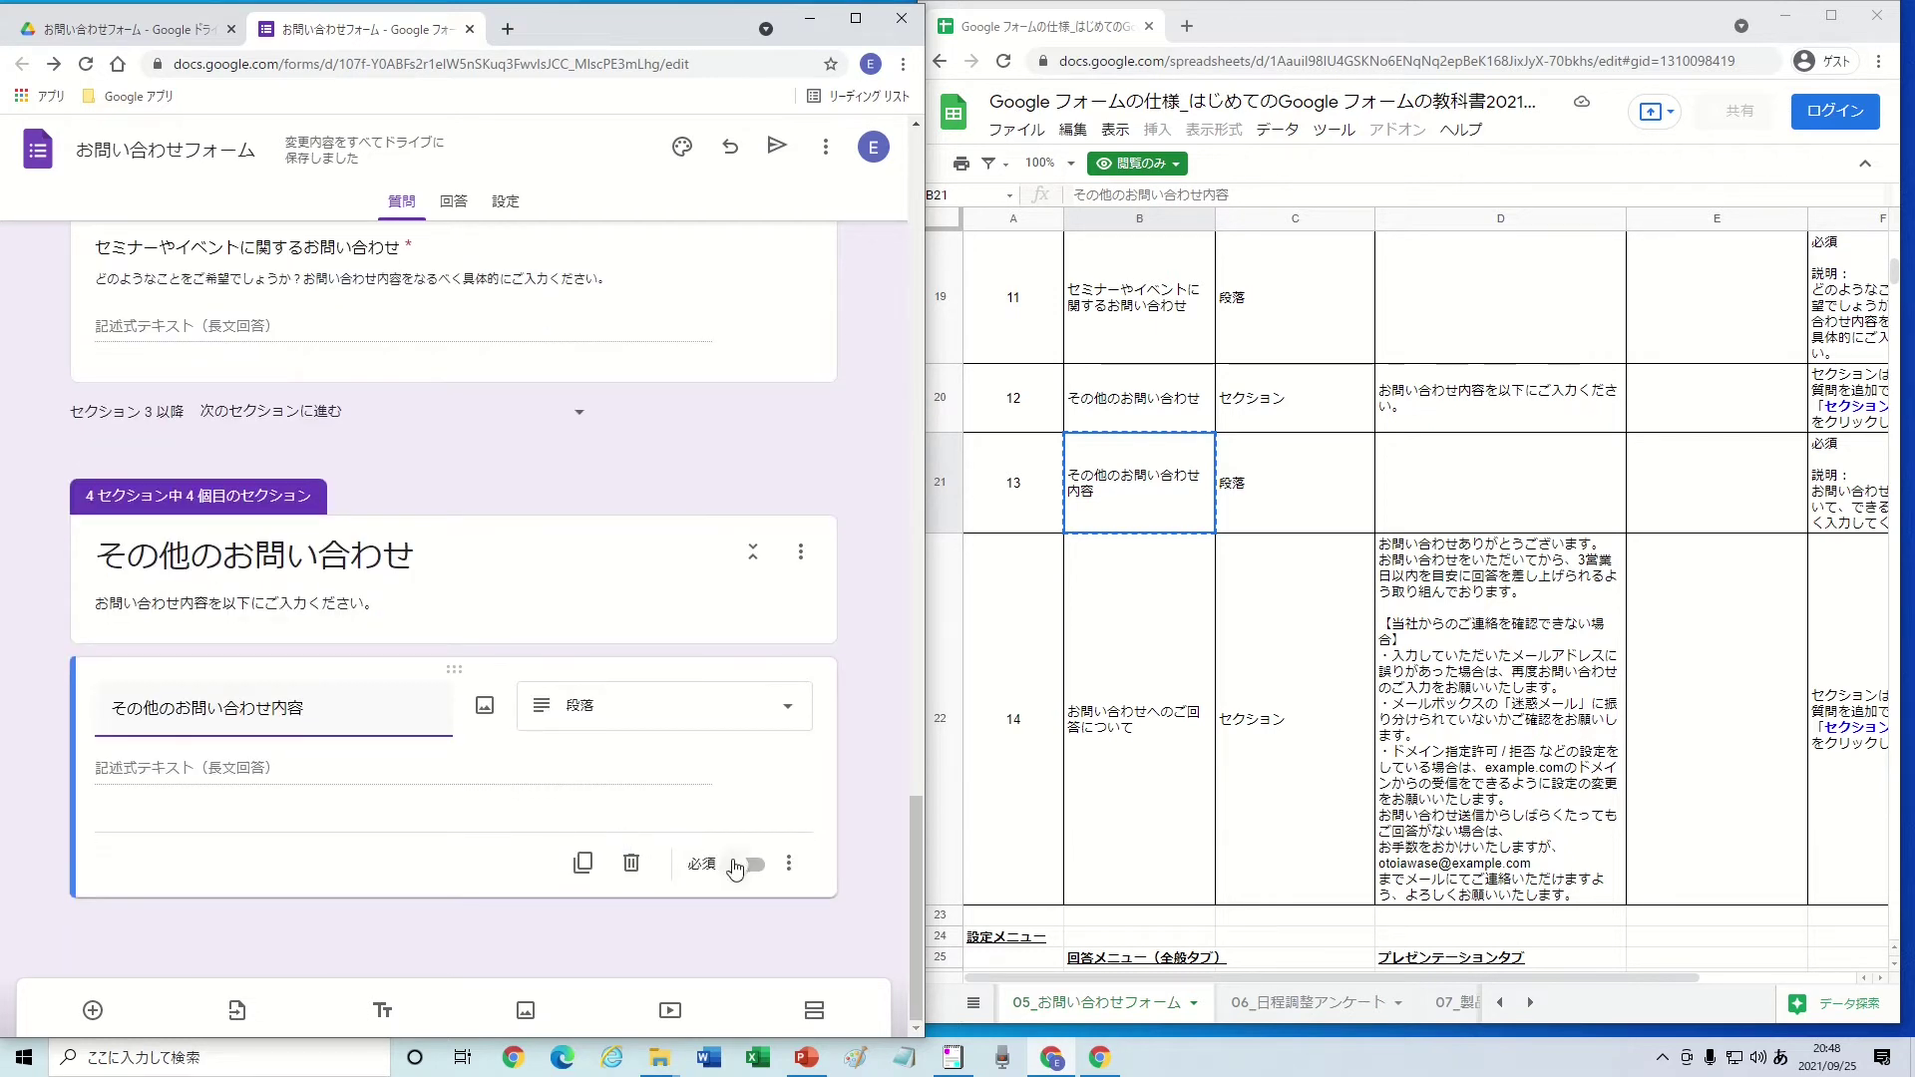
# Step: Add the description お問い合わせ内容について、できるだけ詳しく入力してください。 and make the question required
pyautogui.click(1834, 498)
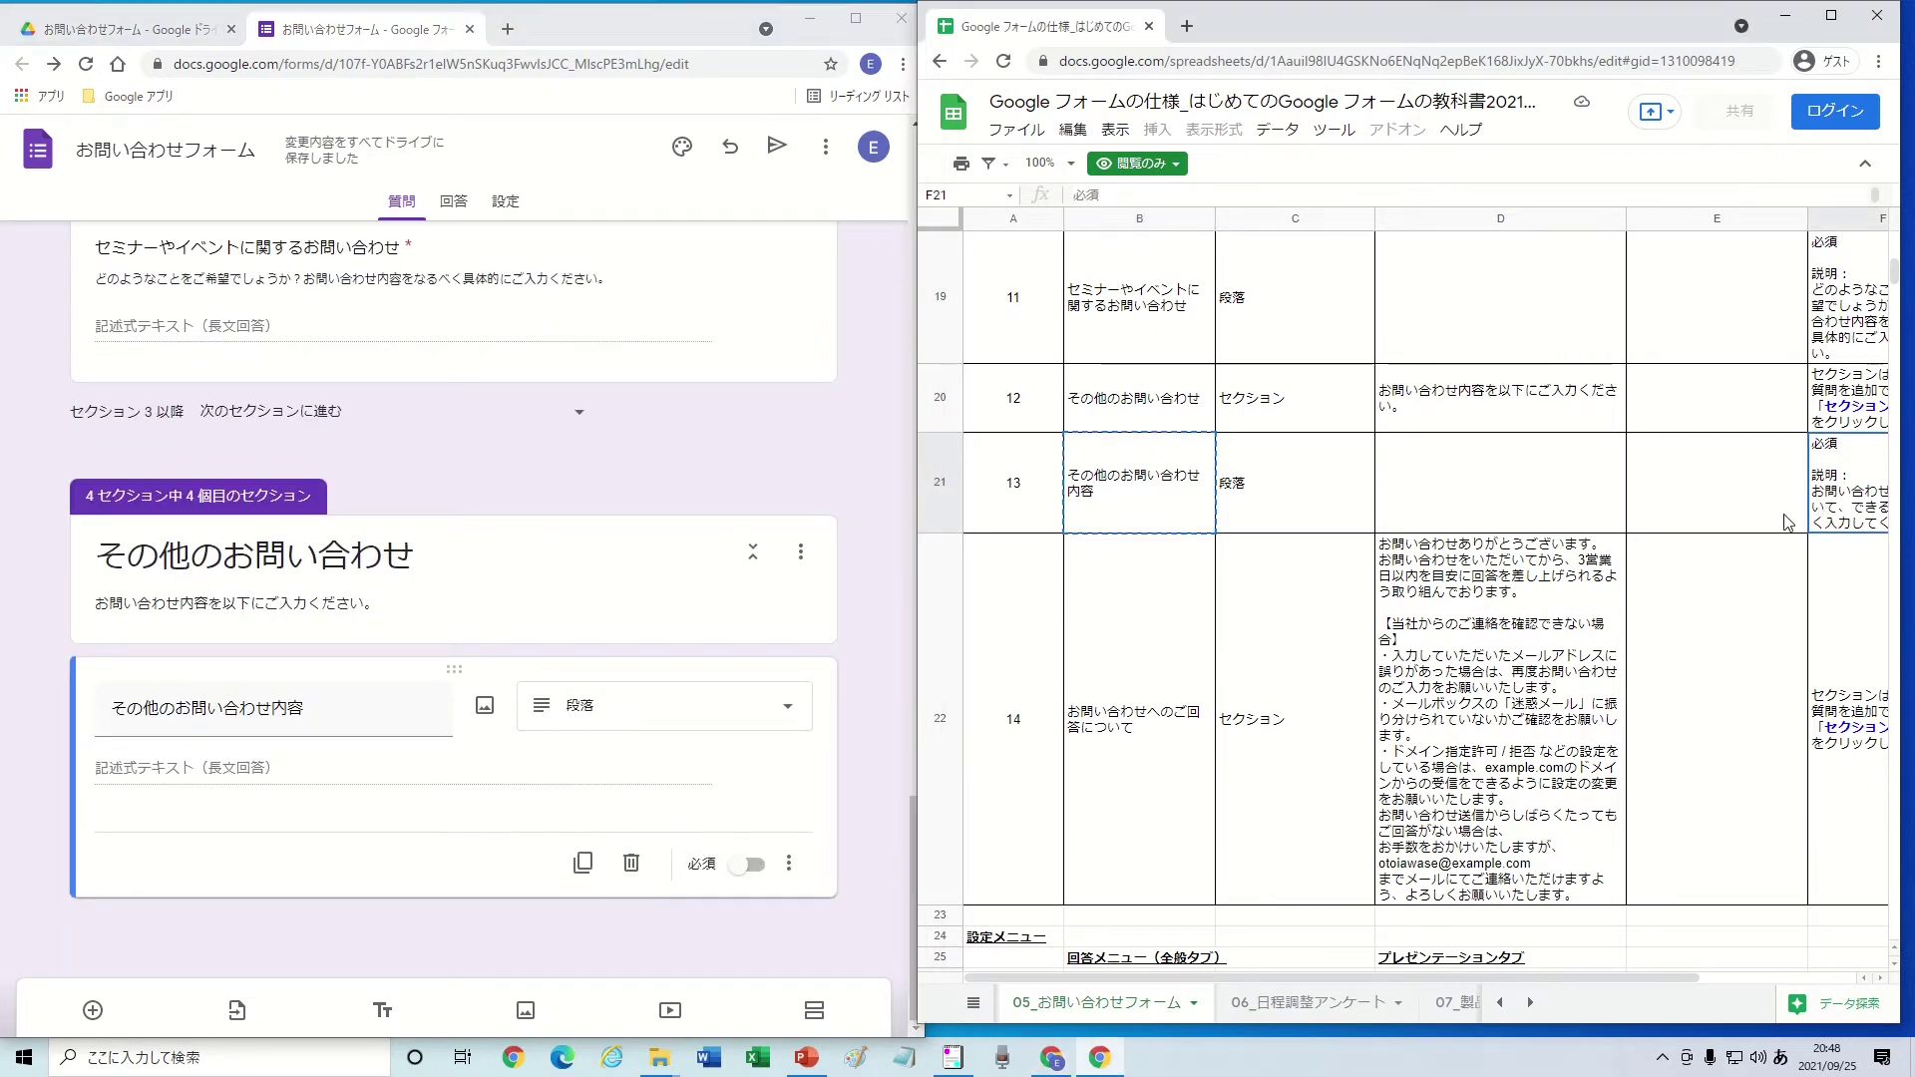
pyautogui.click(788, 864)
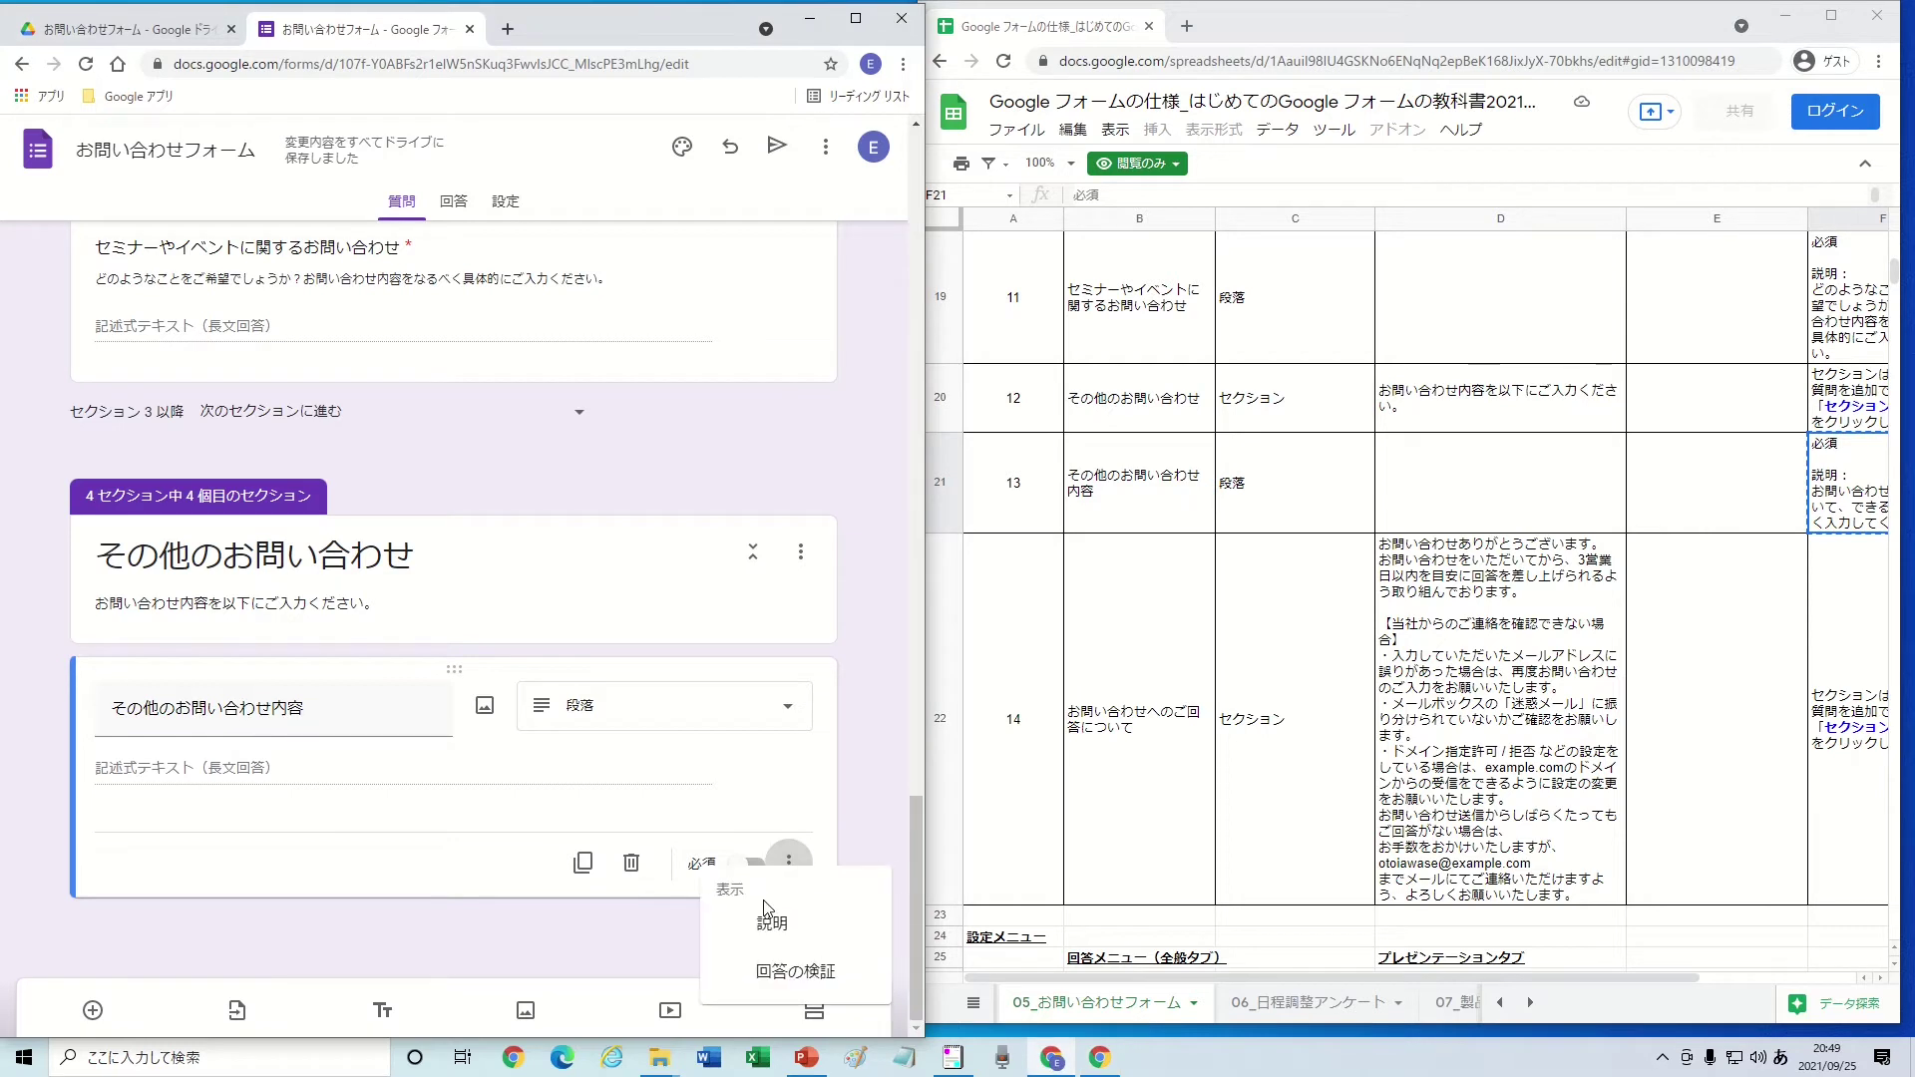
pyautogui.click(766, 914)
pyautogui.write('"必須説明：お問い合わせ内容について、できるだけ詳しく入力してください。"')
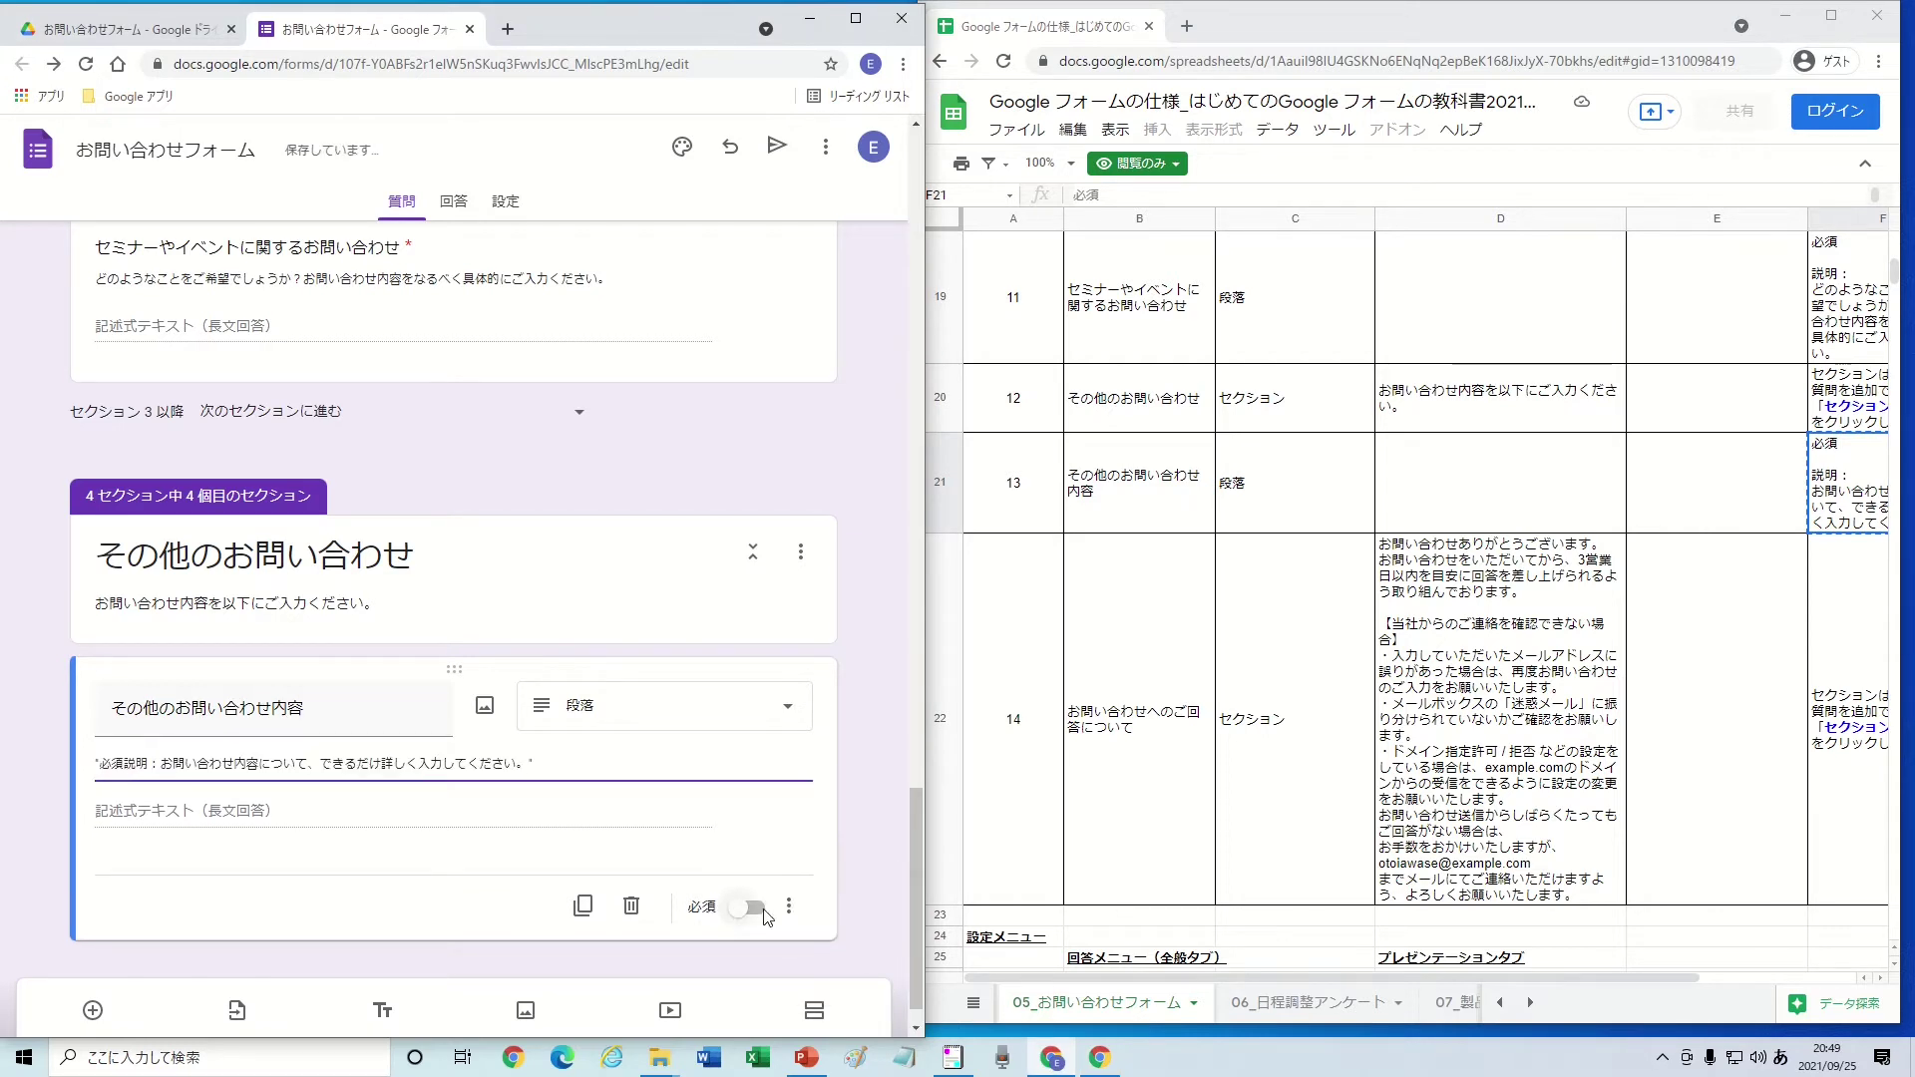
pyautogui.hotkey('shift', 'Right')
pyautogui.hotkey('shift', 'Right')
pyautogui.hotkey('shift', 'Right')
pyautogui.hotkey('shift', 'Right')
pyautogui.hotkey('shift', 'Right')
pyautogui.press('Delete')
pyautogui.click(742, 910)
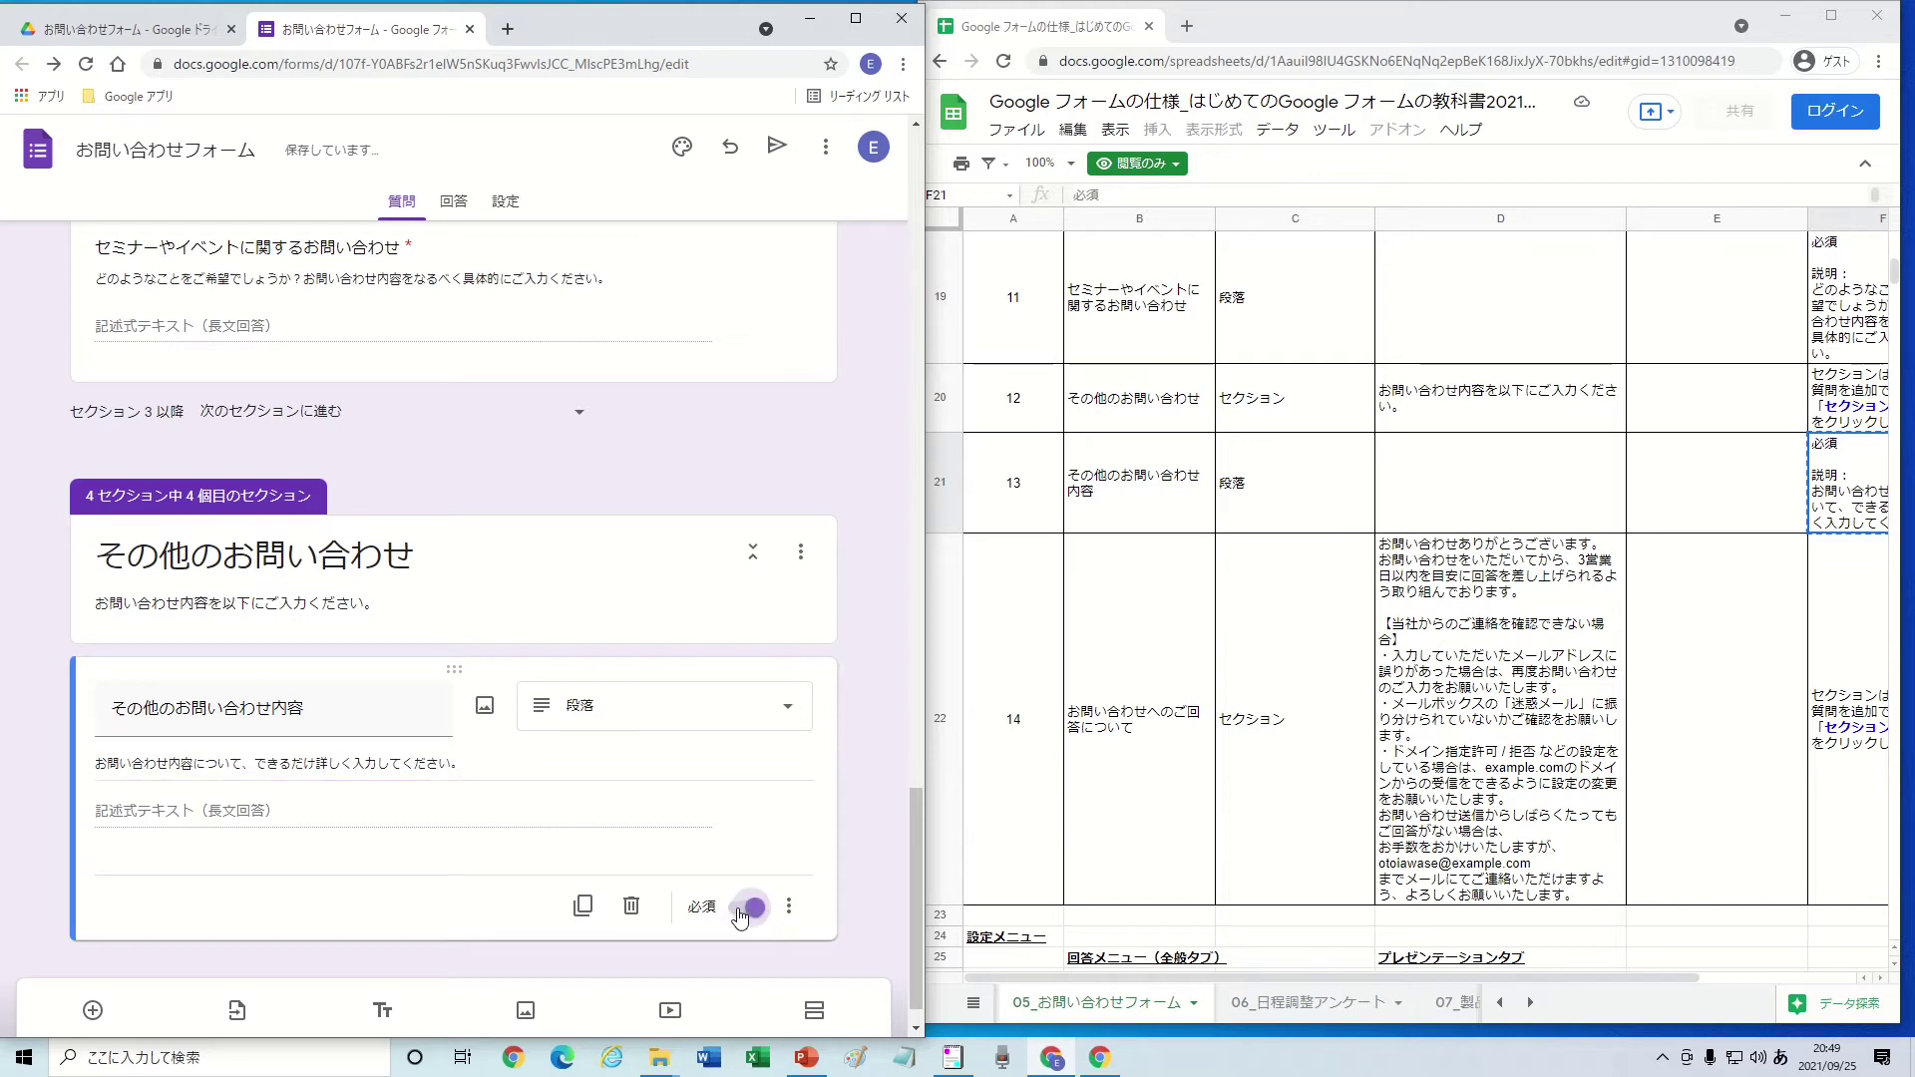
pyautogui.scroll(-1, 739, 915)
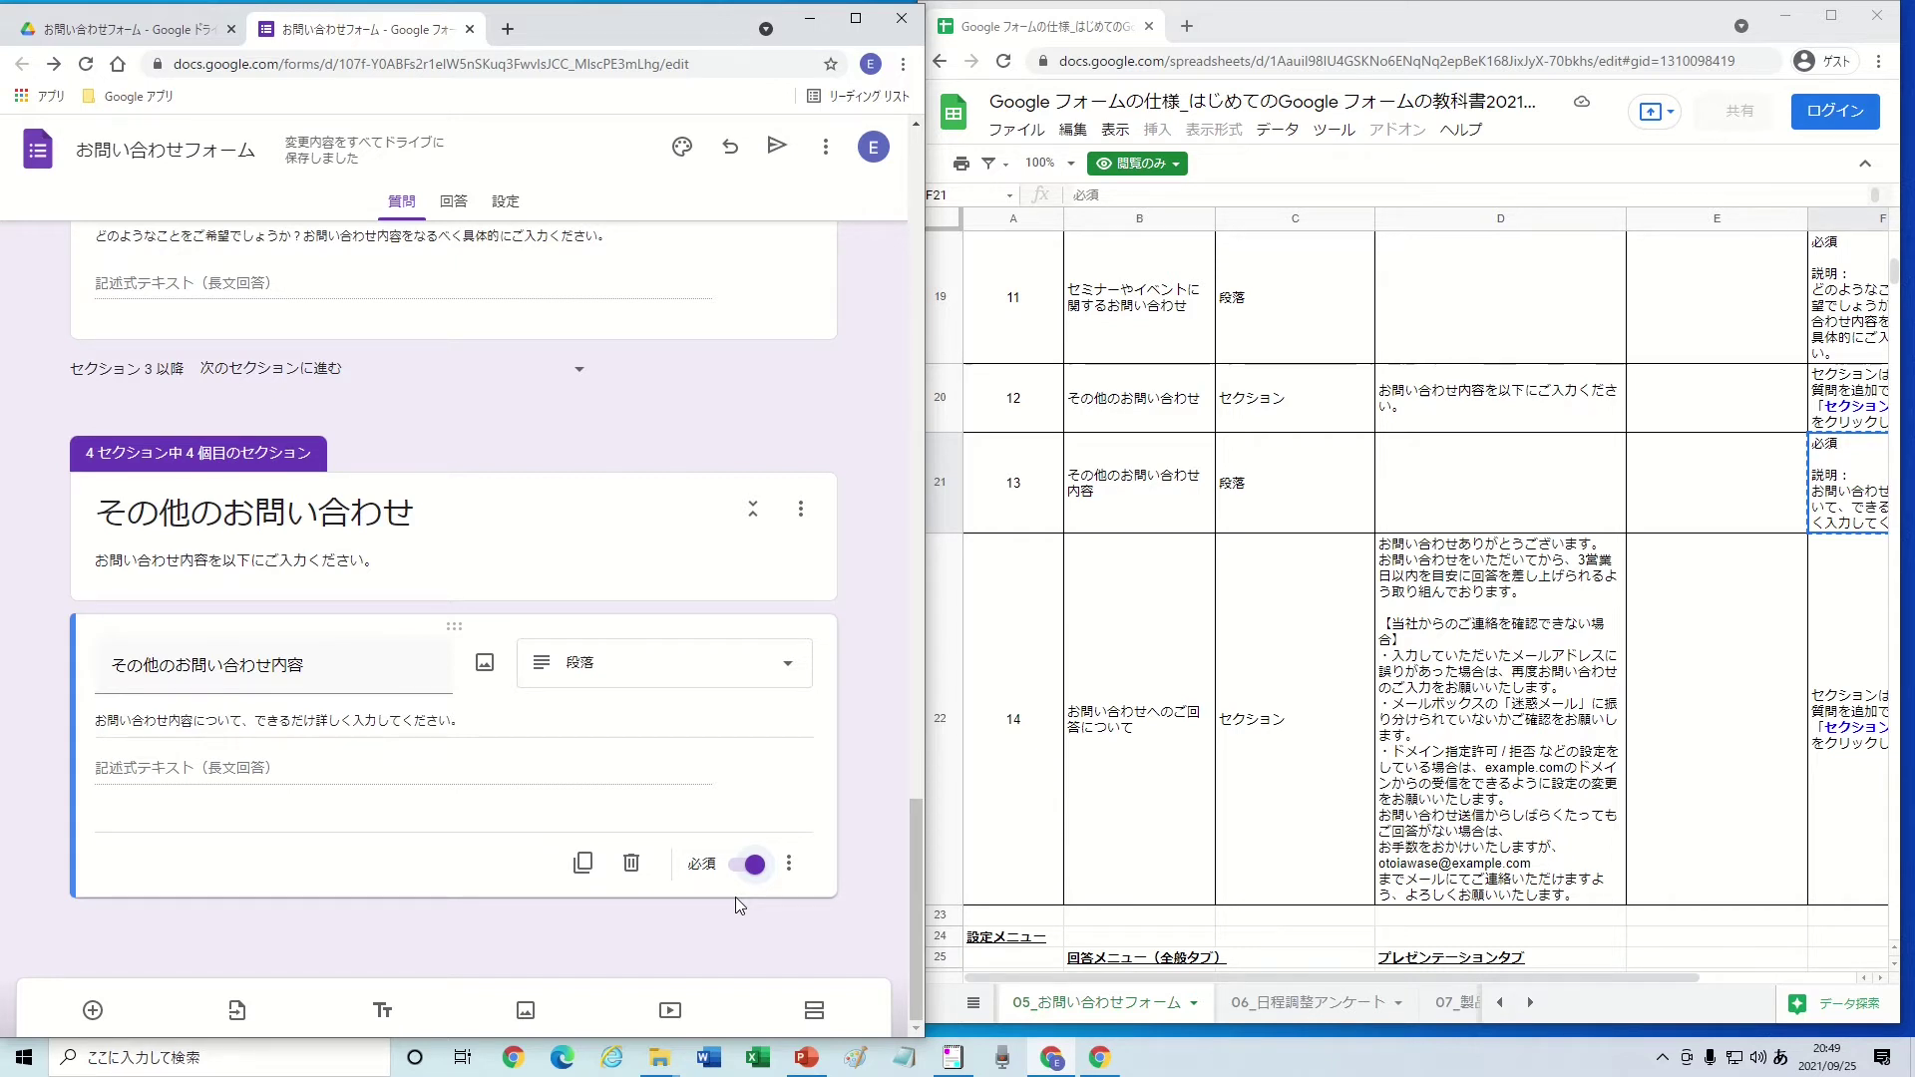
# Step: Add a fifth section titled お問い合わせへのご回答について from cell B22
pyautogui.click(813, 1010)
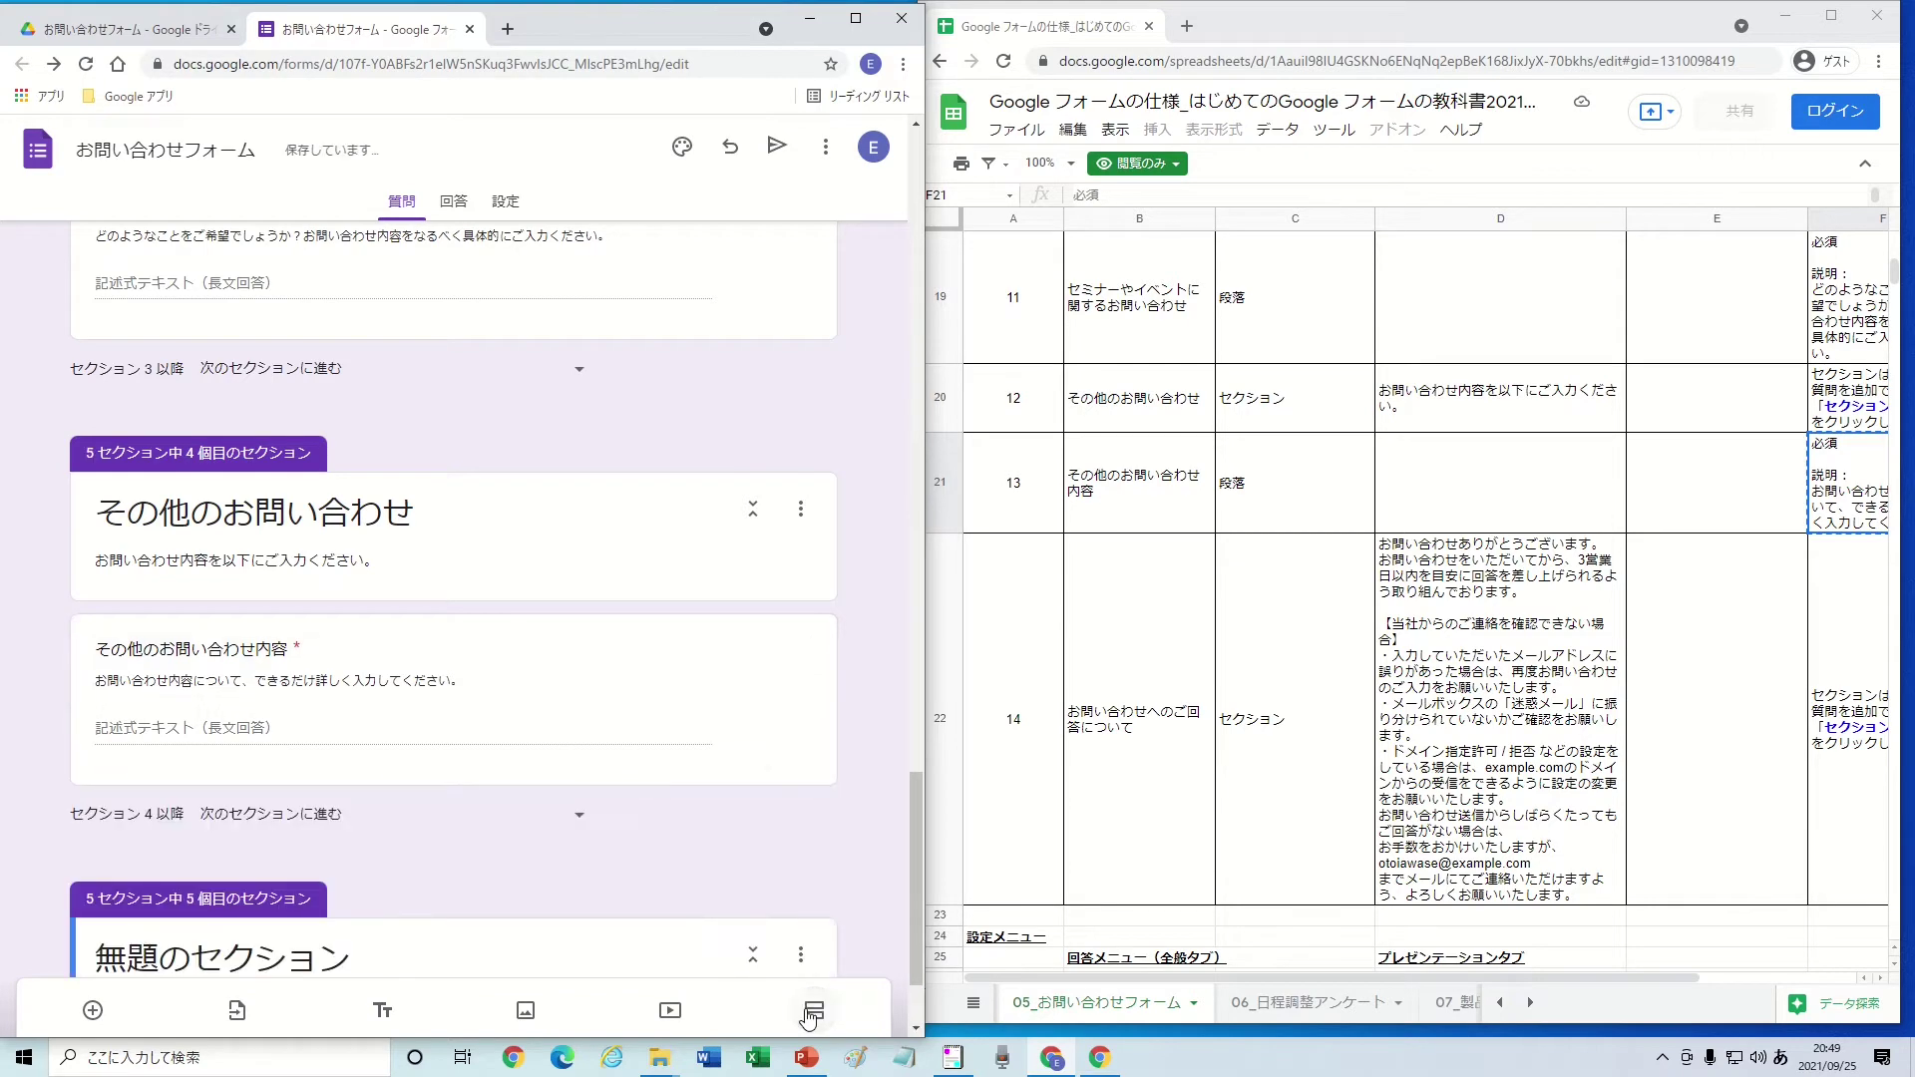
pyautogui.click(1091, 757)
pyautogui.hotkey('ctrl', 'c')
pyautogui.scroll(-2, 648, 691)
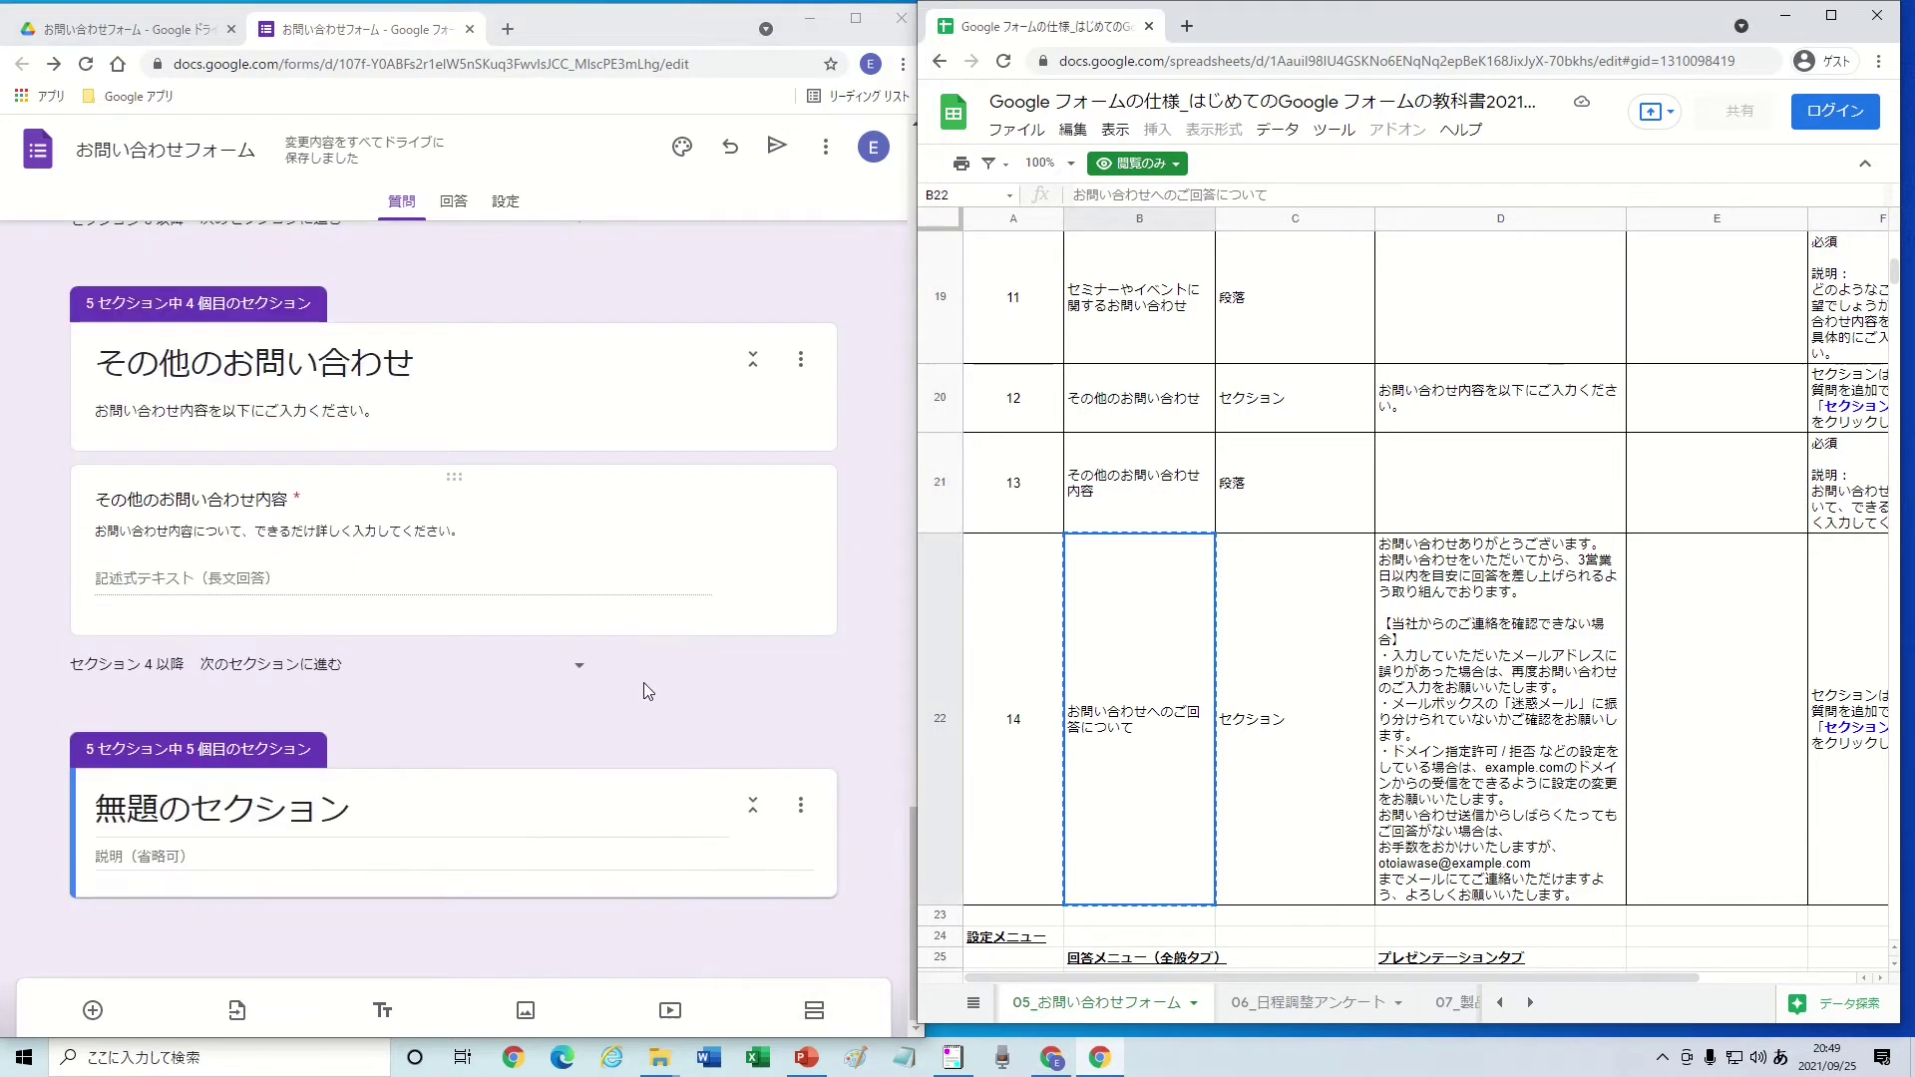
pyautogui.click(458, 816)
pyautogui.rightClick(359, 813)
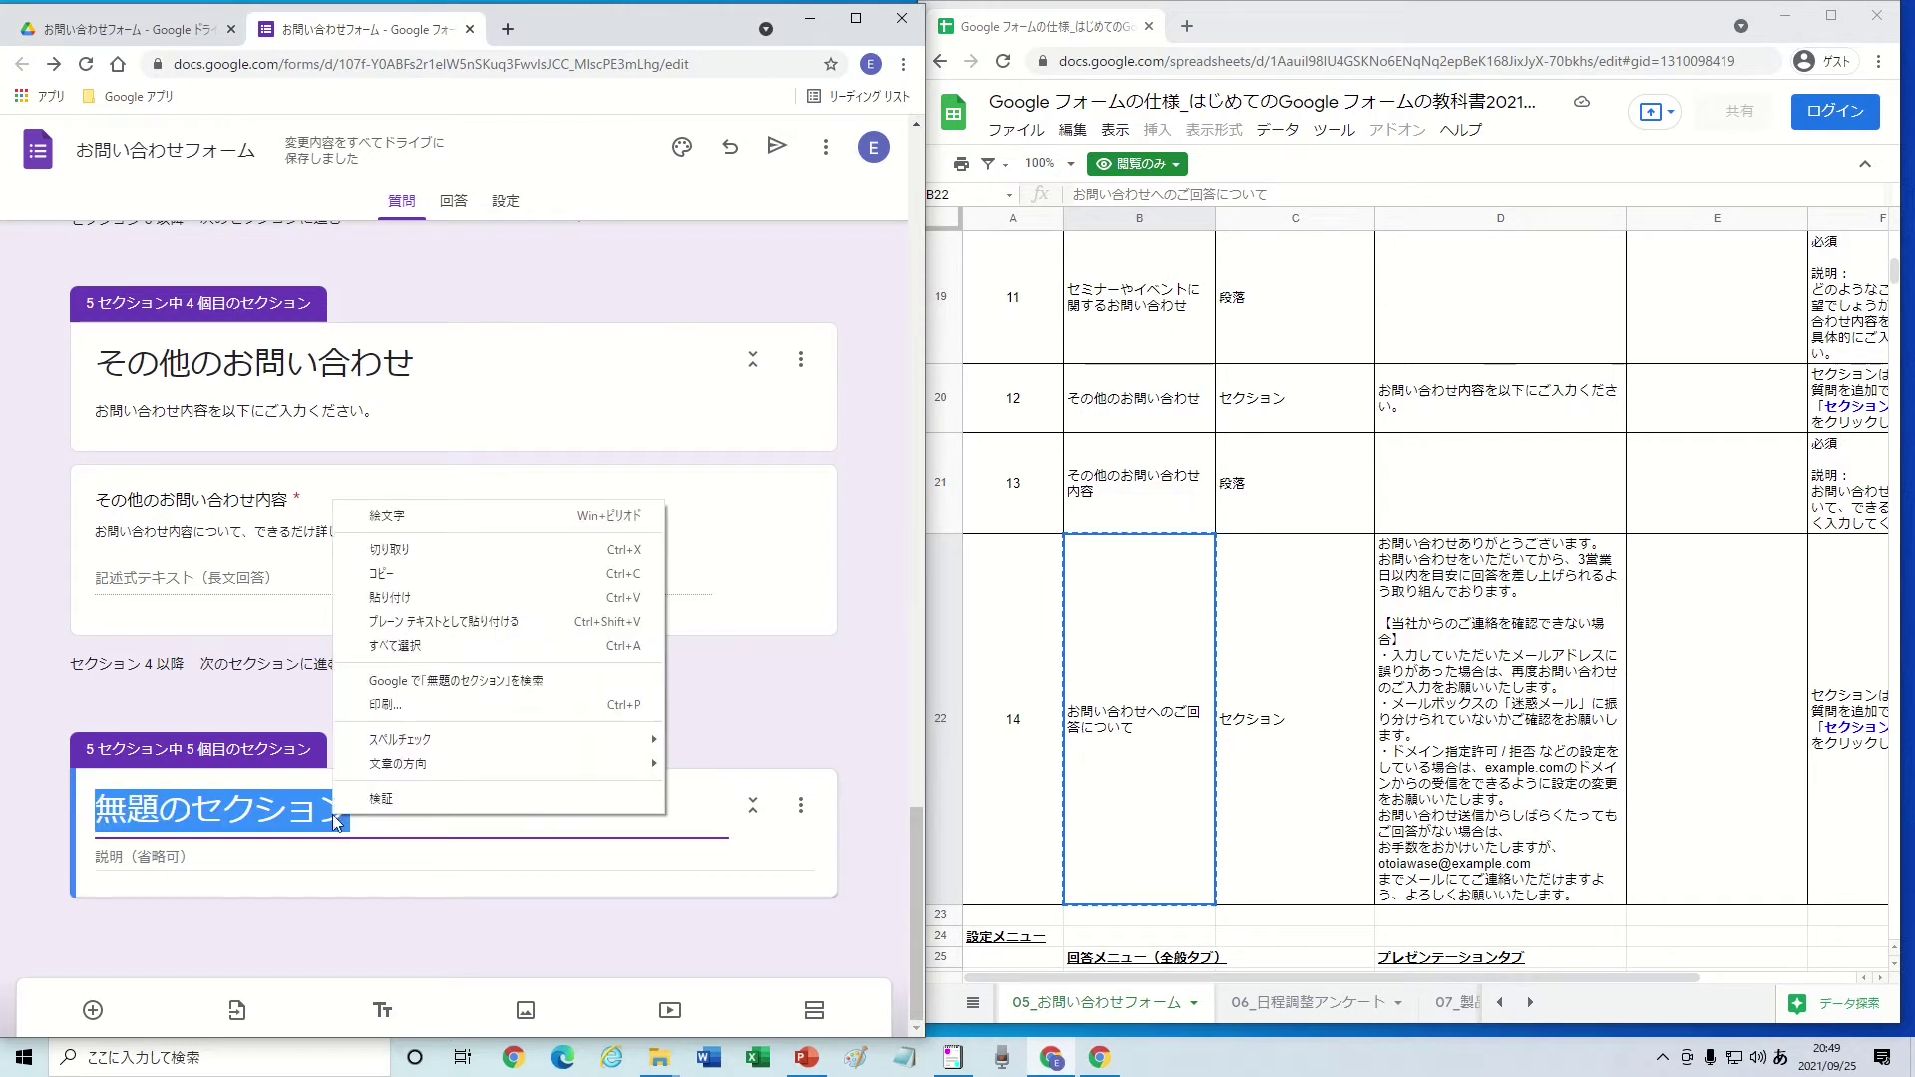
pyautogui.click(419, 618)
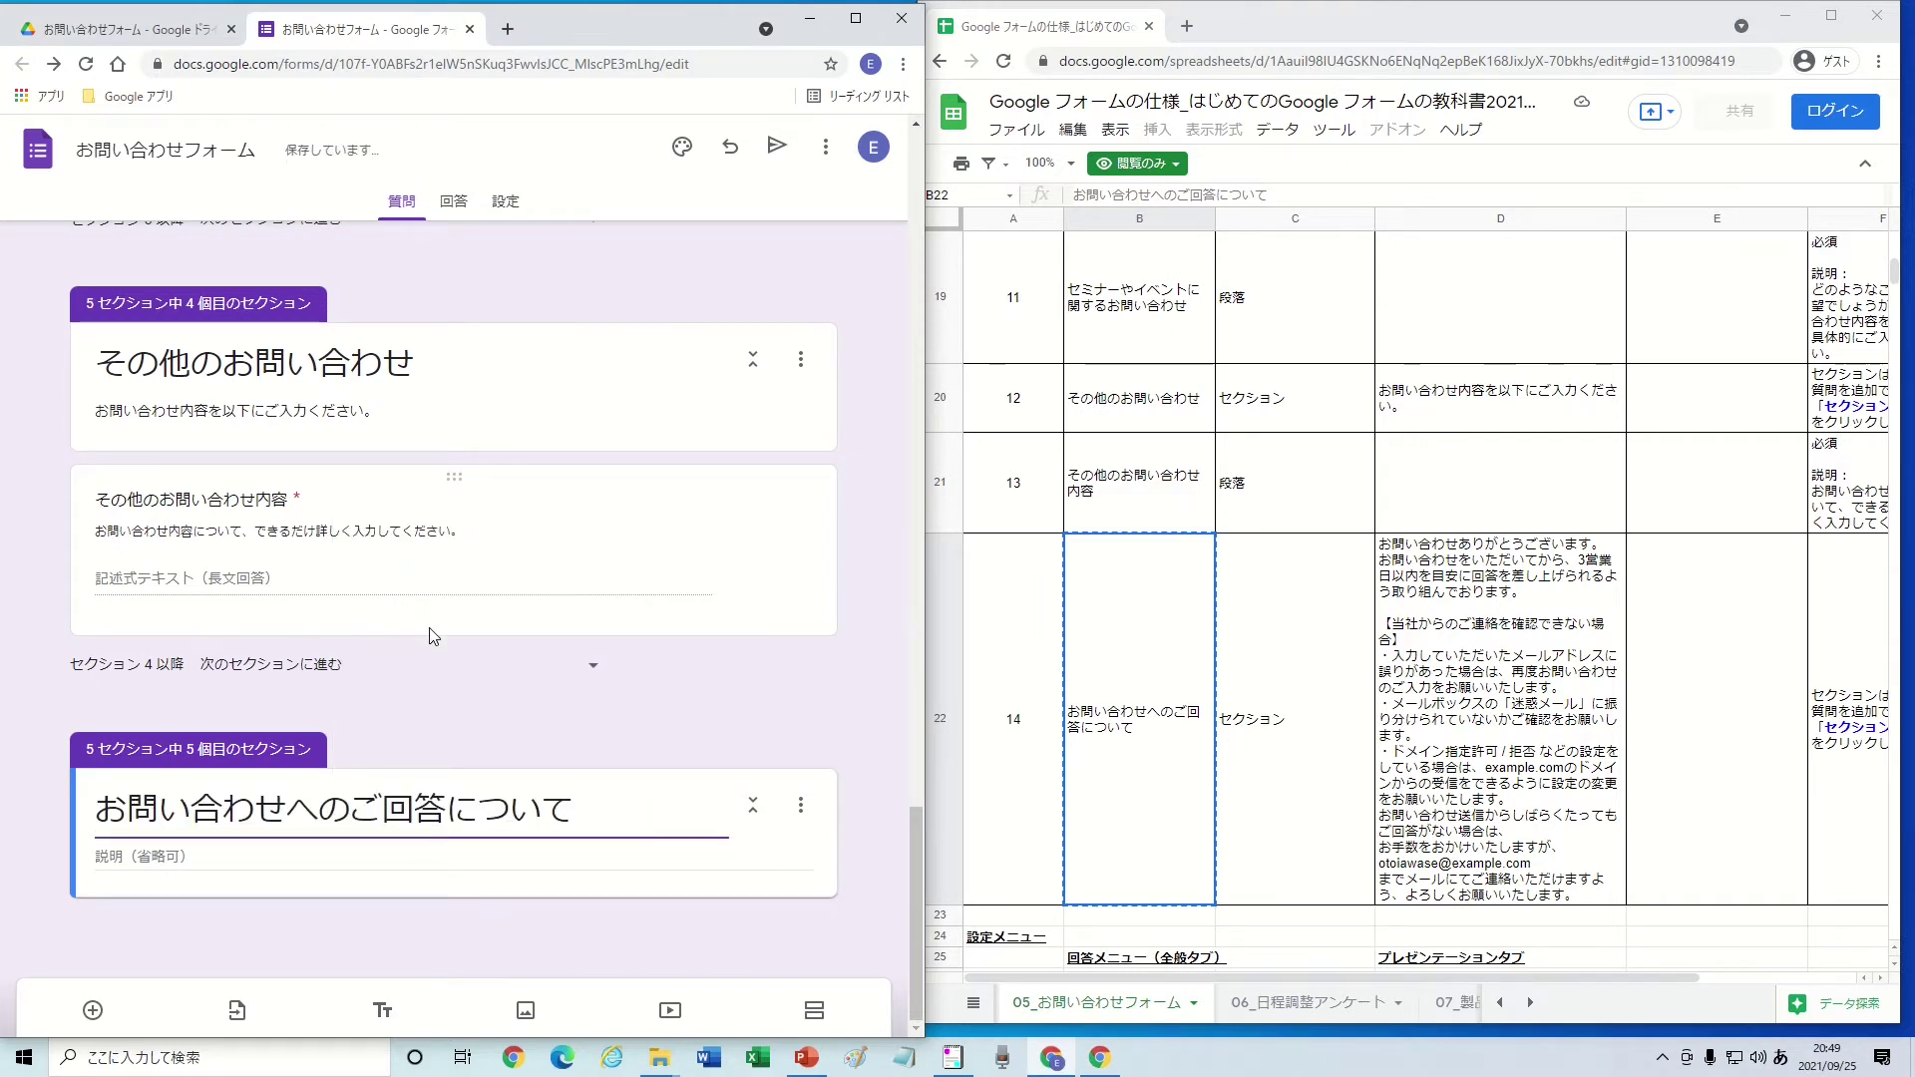
# Step: Fill the section description with D22's reply-timing message, stripping the surrounding quotation marks
pyautogui.click(438, 855)
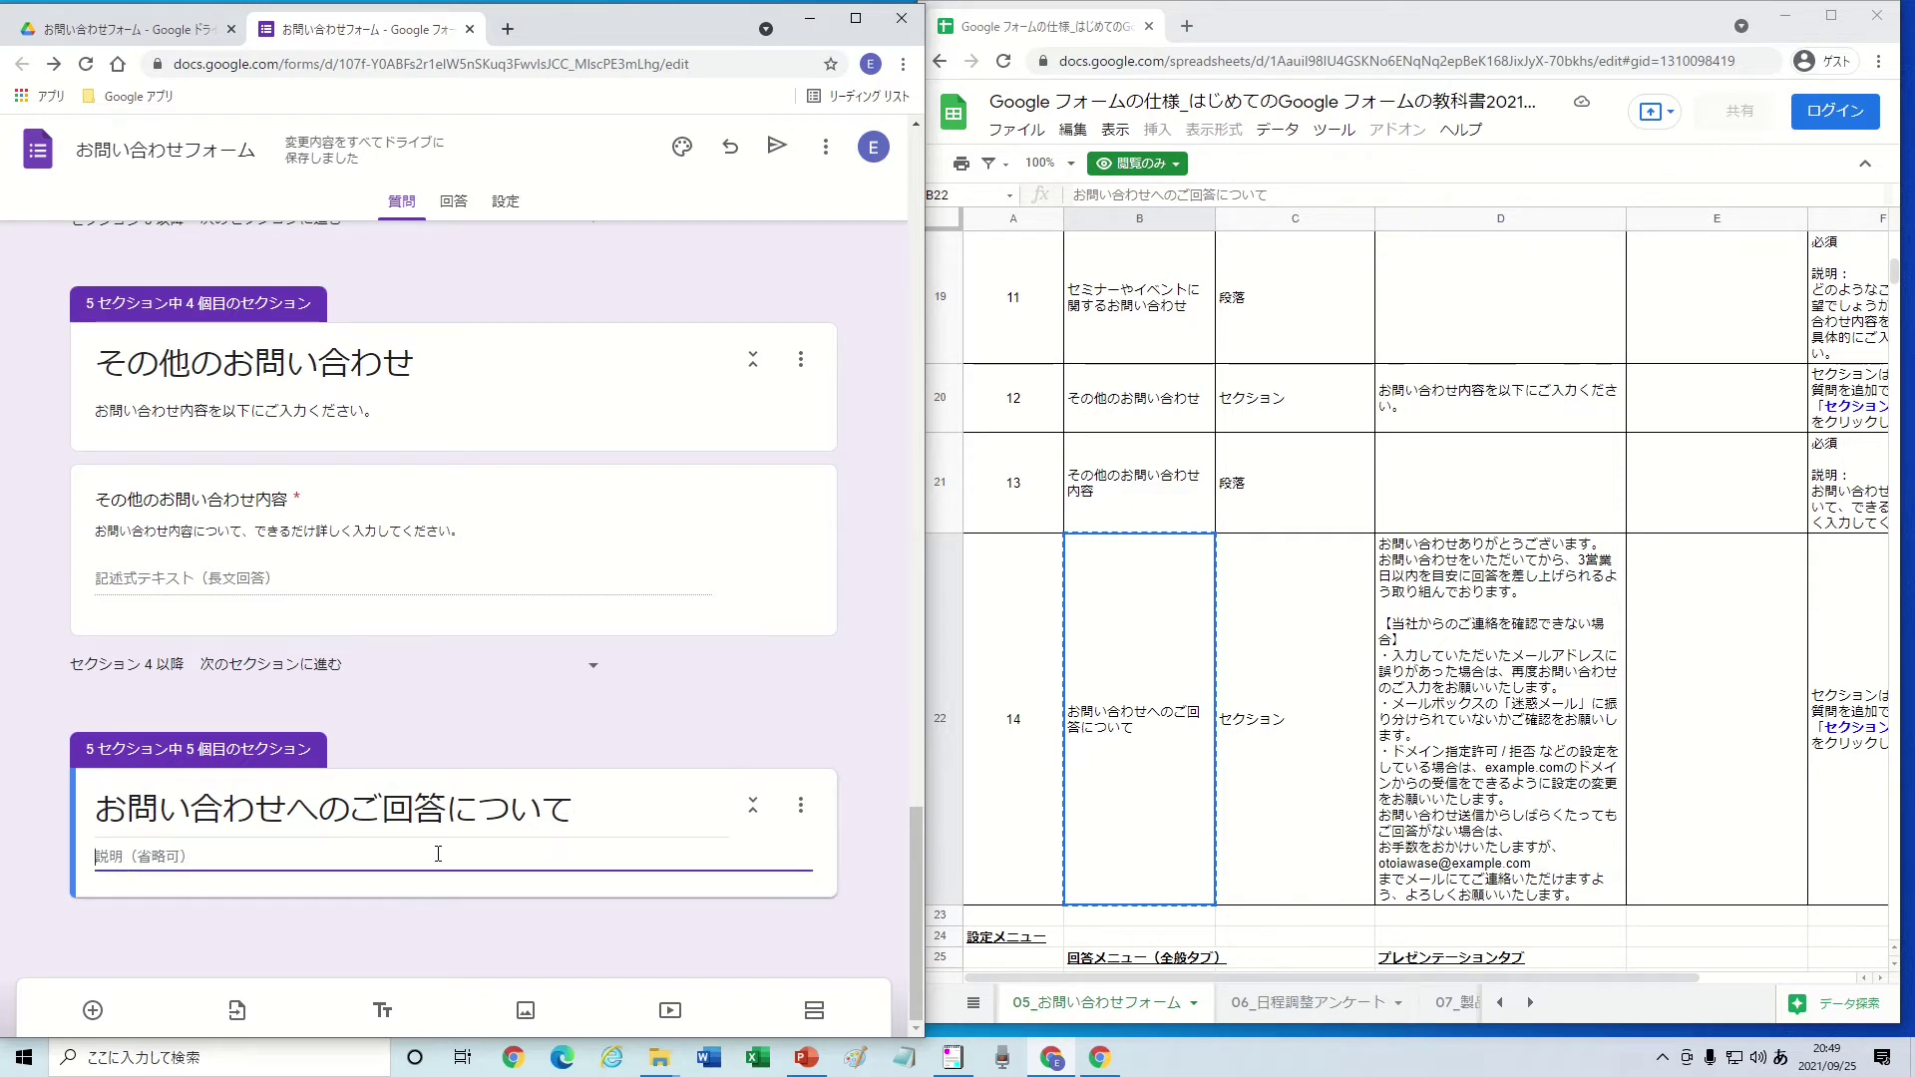
pyautogui.click(1442, 786)
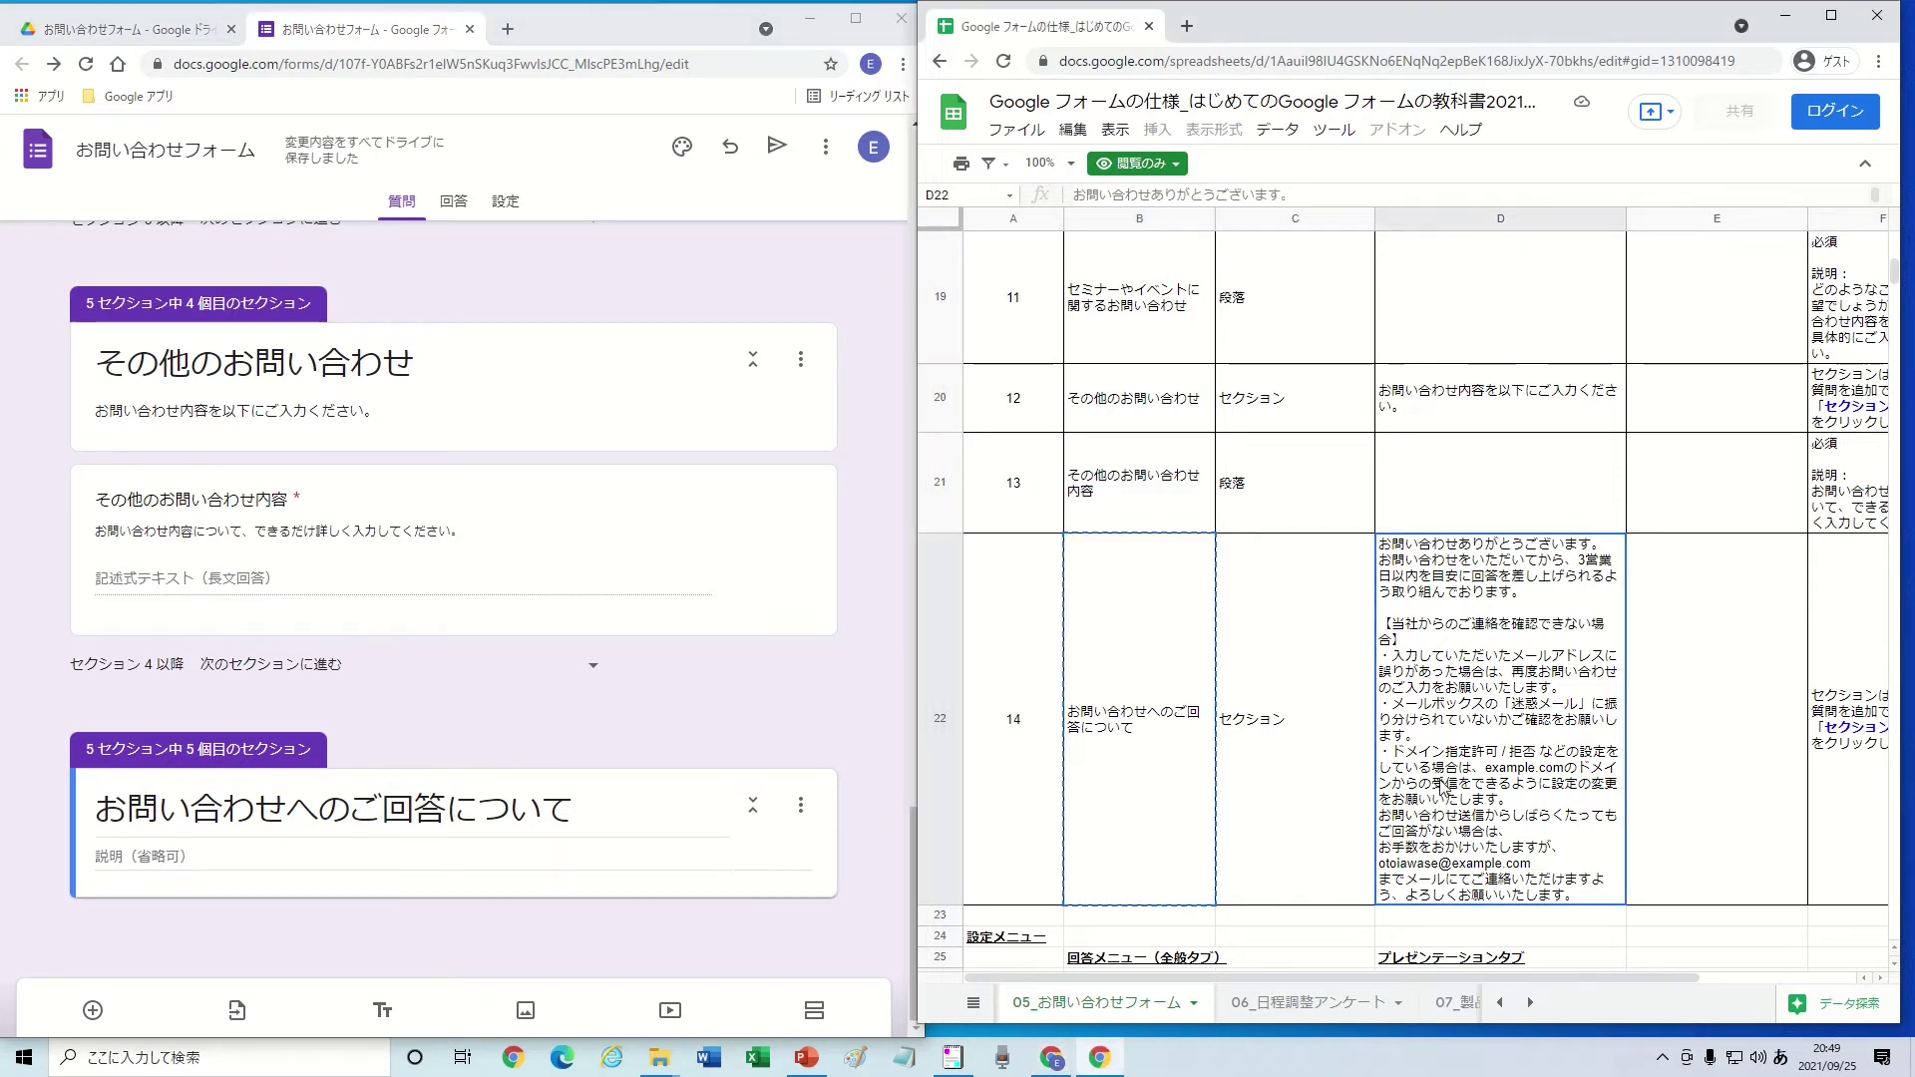
pyautogui.click(607, 865)
pyautogui.hotkey('ctrl', 'v')
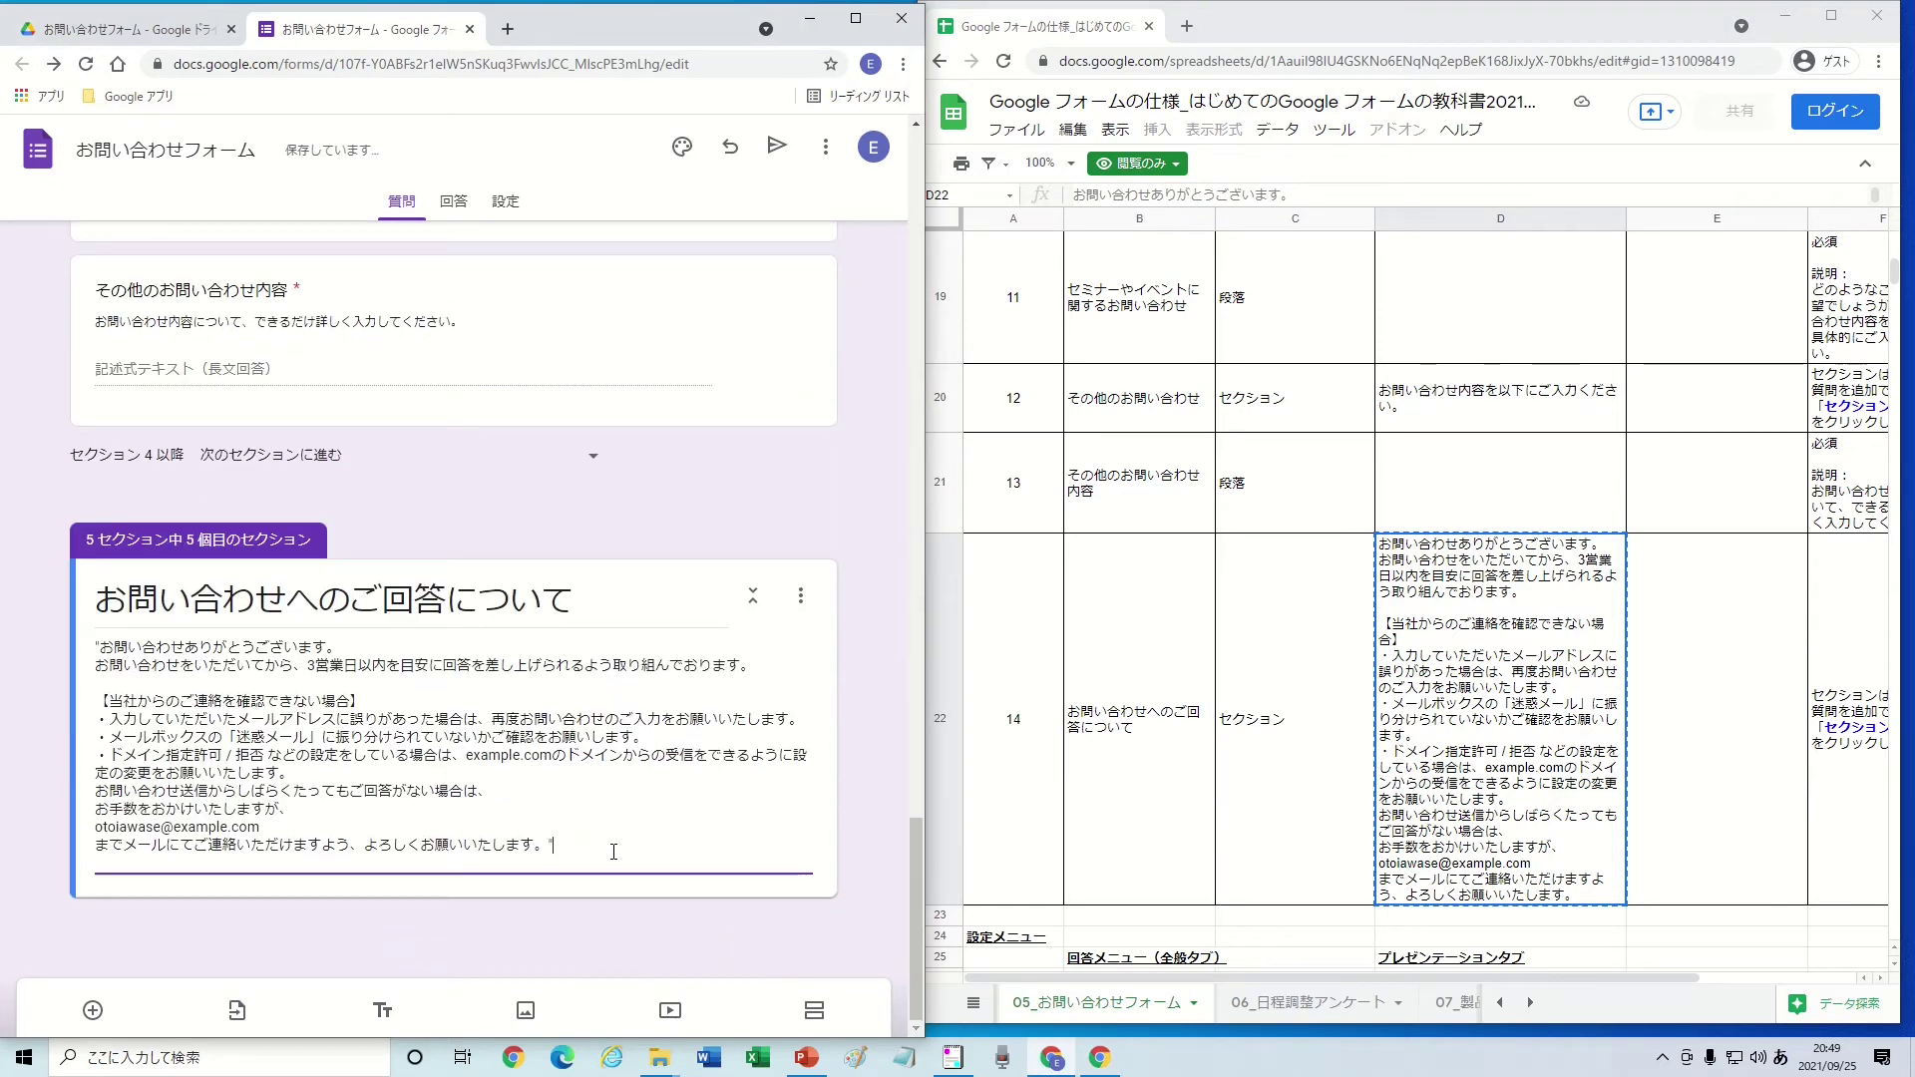
pyautogui.press('BackSpace')
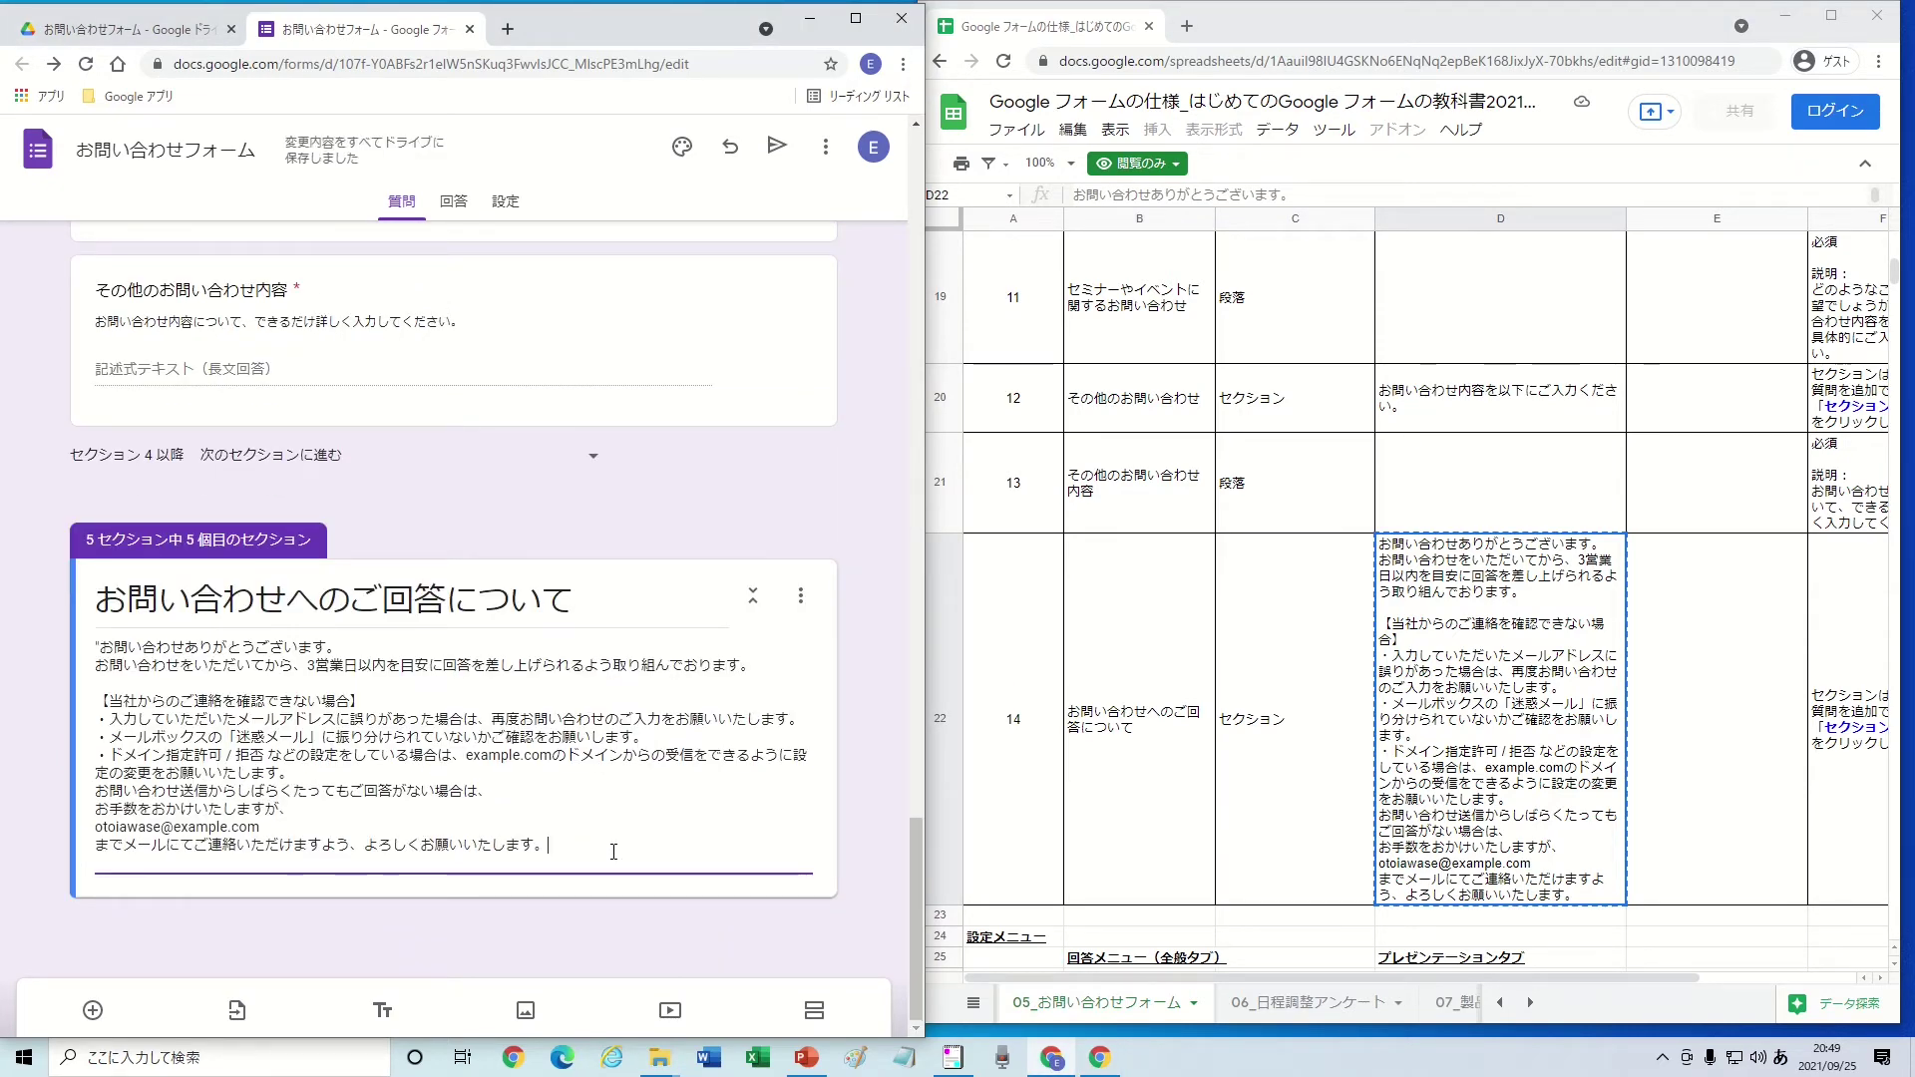
pyautogui.hotkey('ctrl', 'a')
pyautogui.hotkey('ctrl', 'Home')
pyautogui.press('Delete')
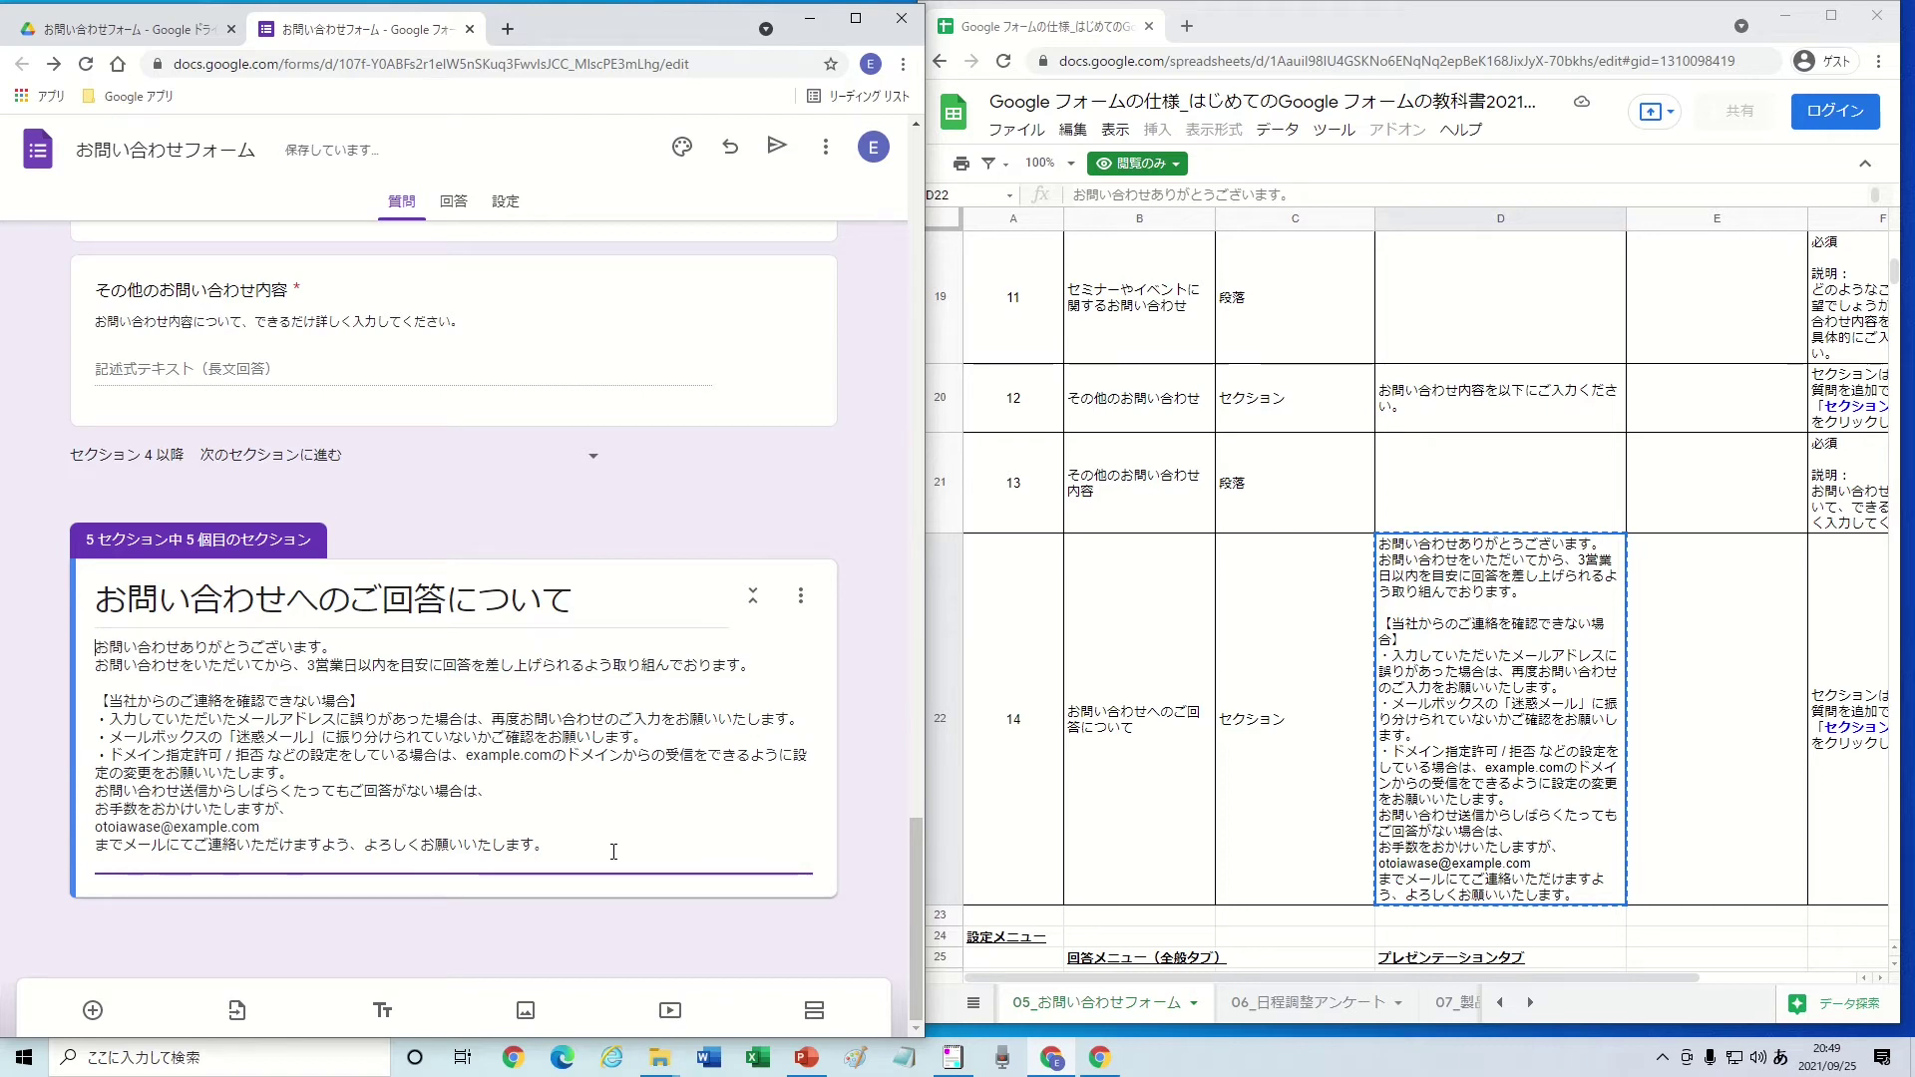
pyautogui.scroll(5, 607, 815)
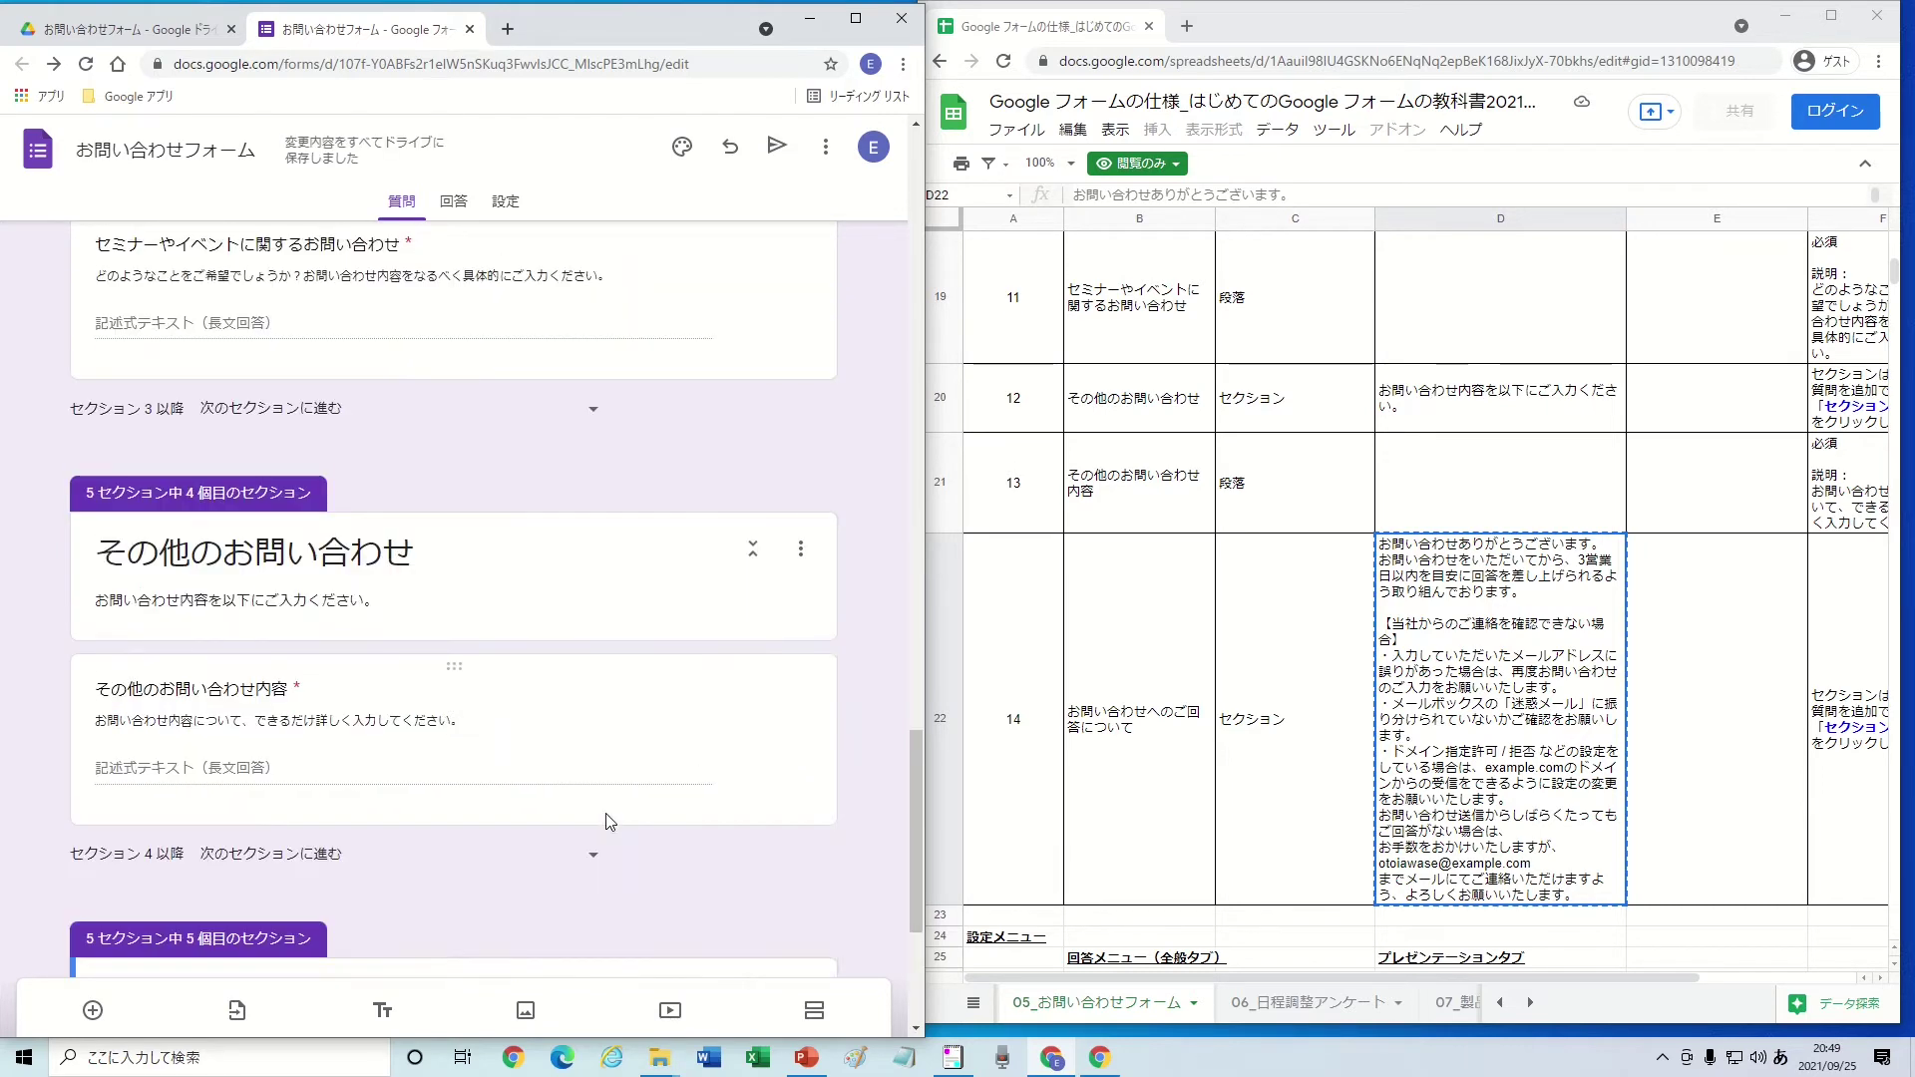
pyautogui.scroll(5, 607, 815)
pyautogui.scroll(5, 609, 815)
pyautogui.scroll(3, 610, 817)
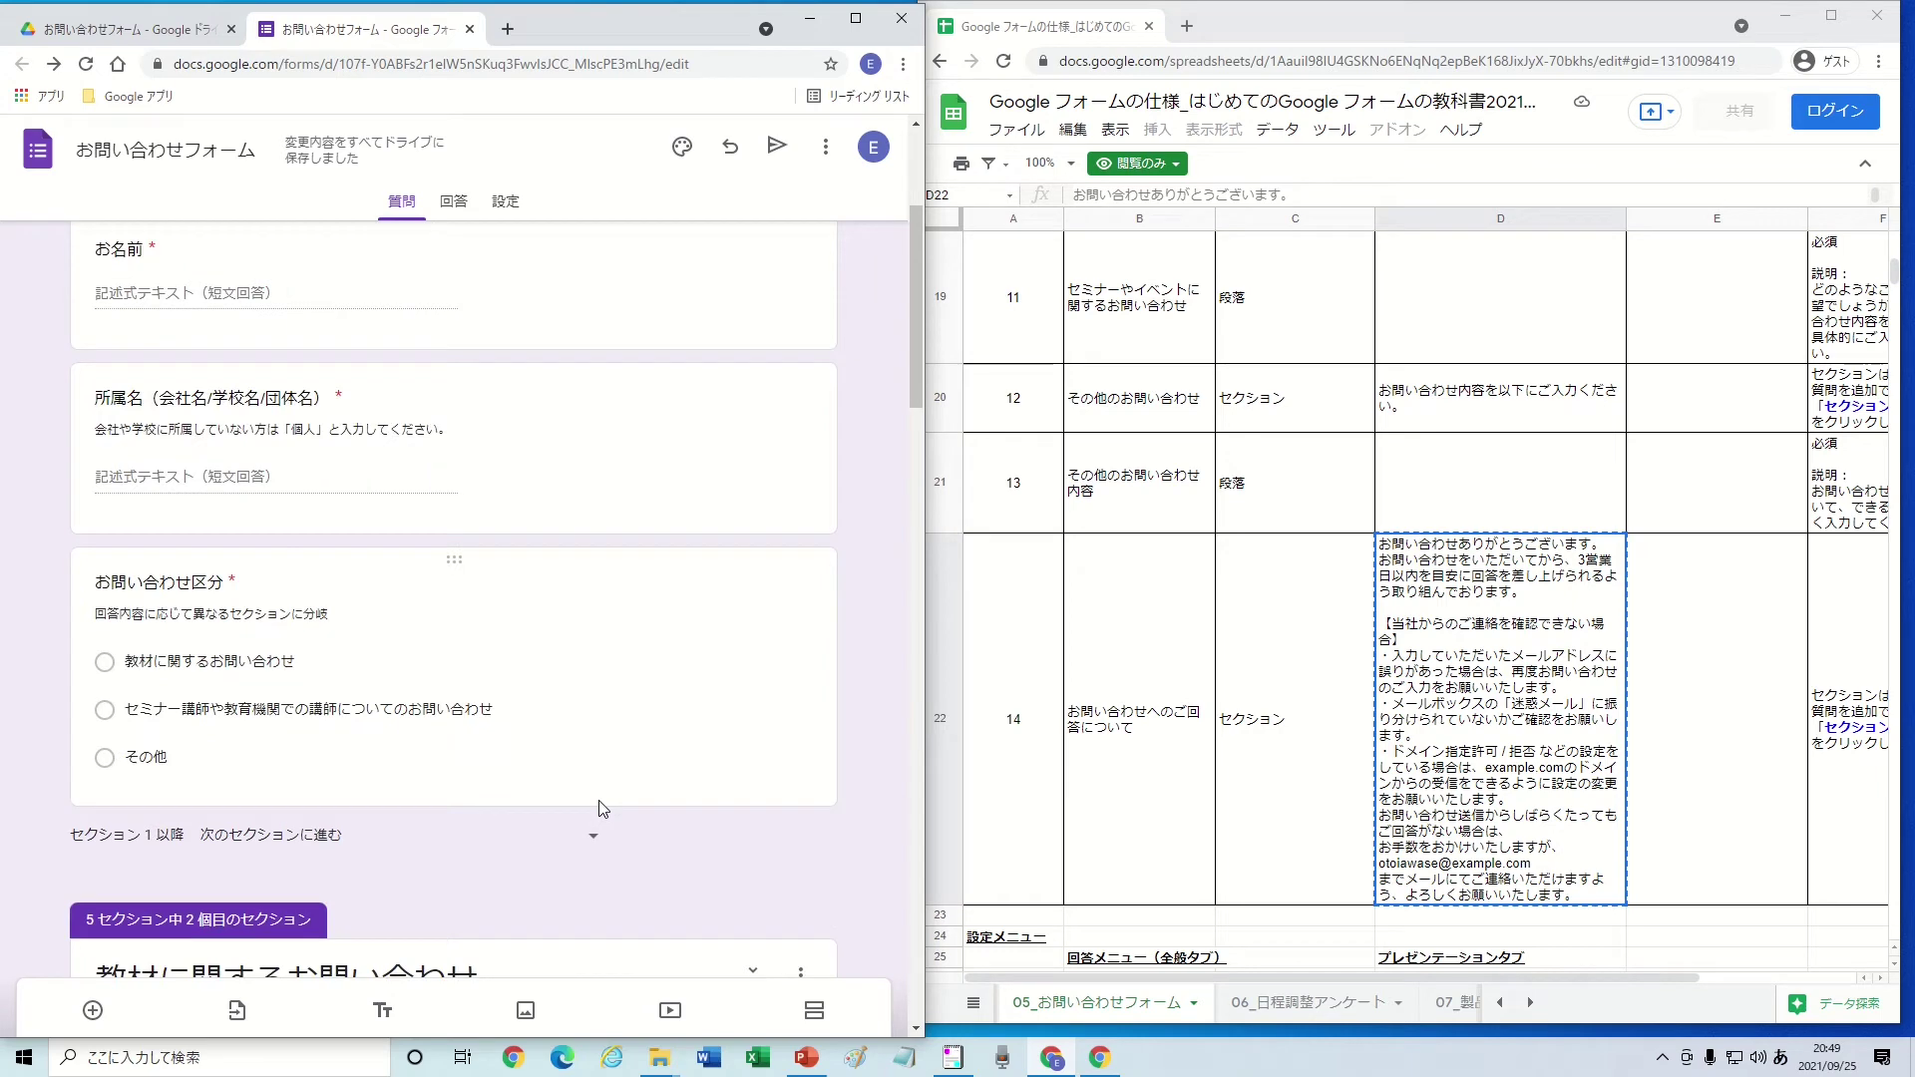
pyautogui.click(469, 664)
pyautogui.scroll(-1, 472, 663)
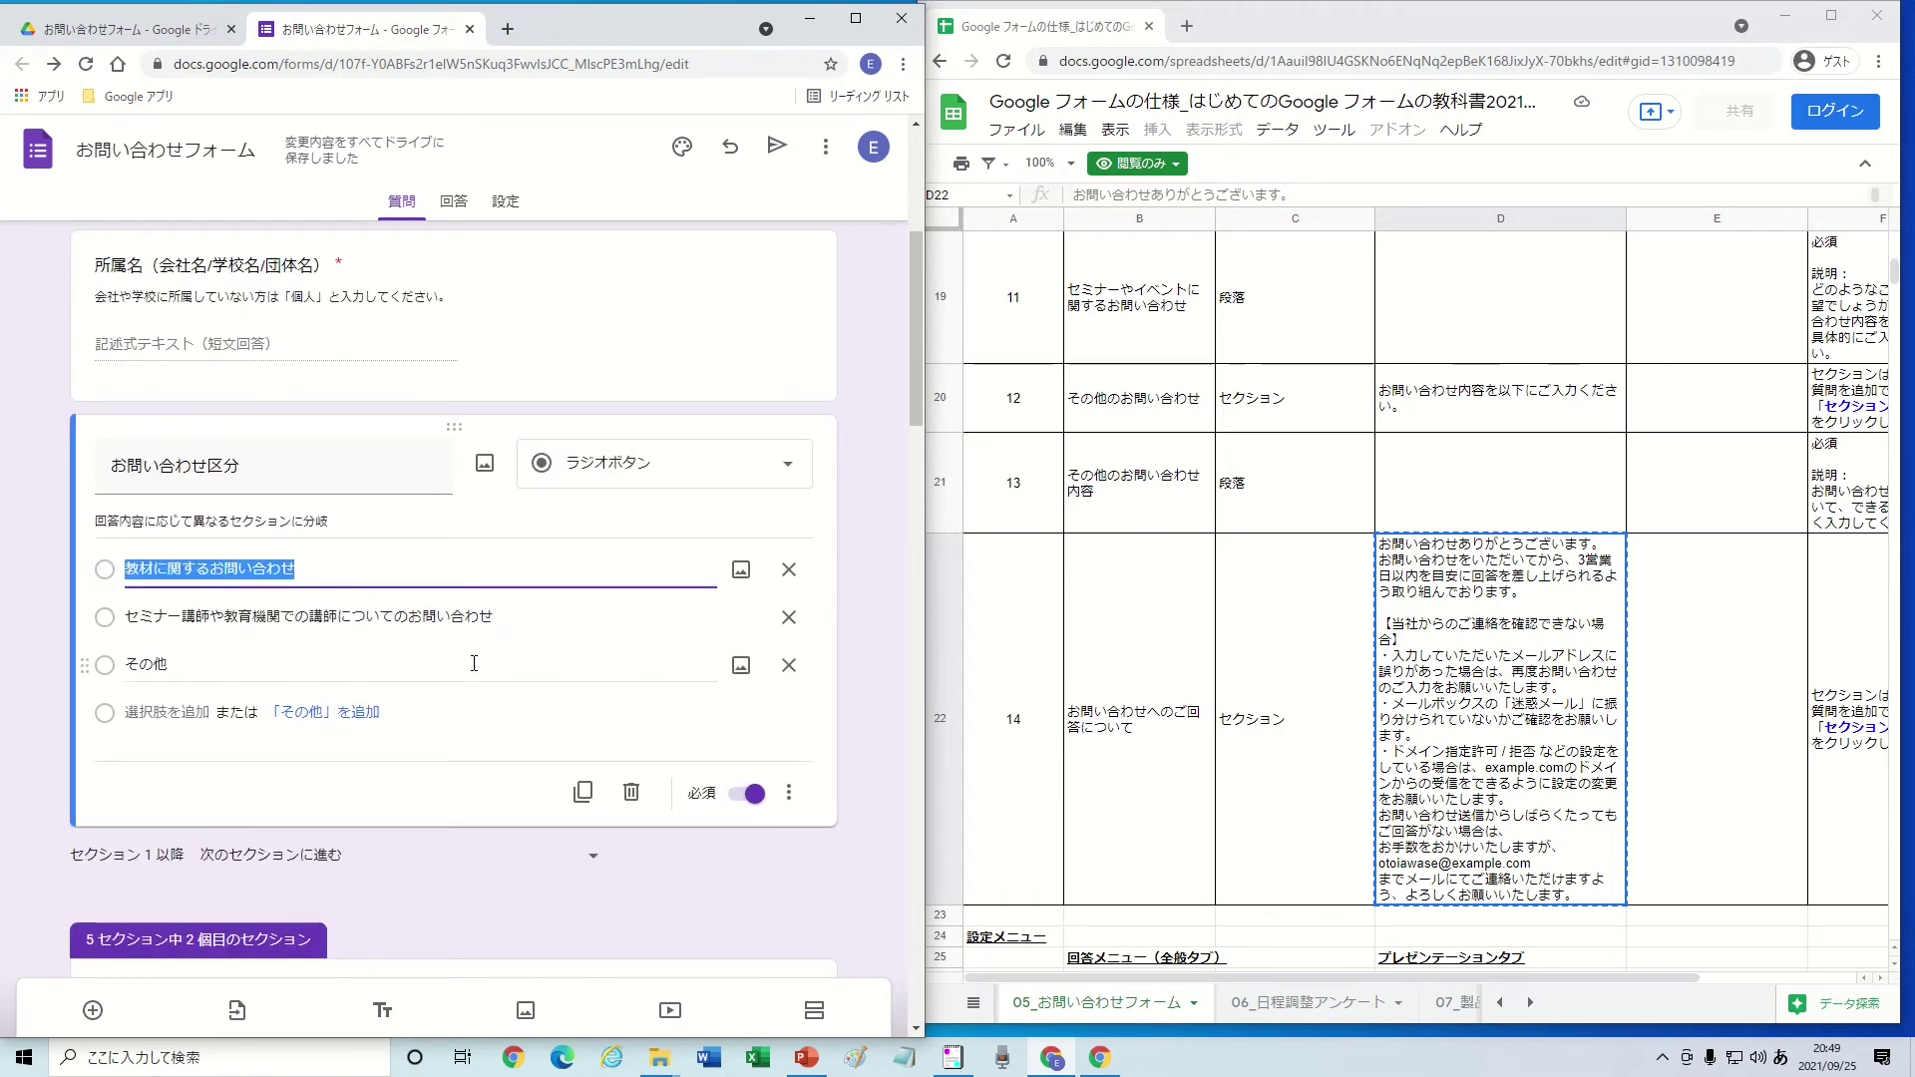
# Step: Enable 回答に応じてセクションに移動 and route the three answers to セクション2, セクション3 and セクション4
pyautogui.click(472, 523)
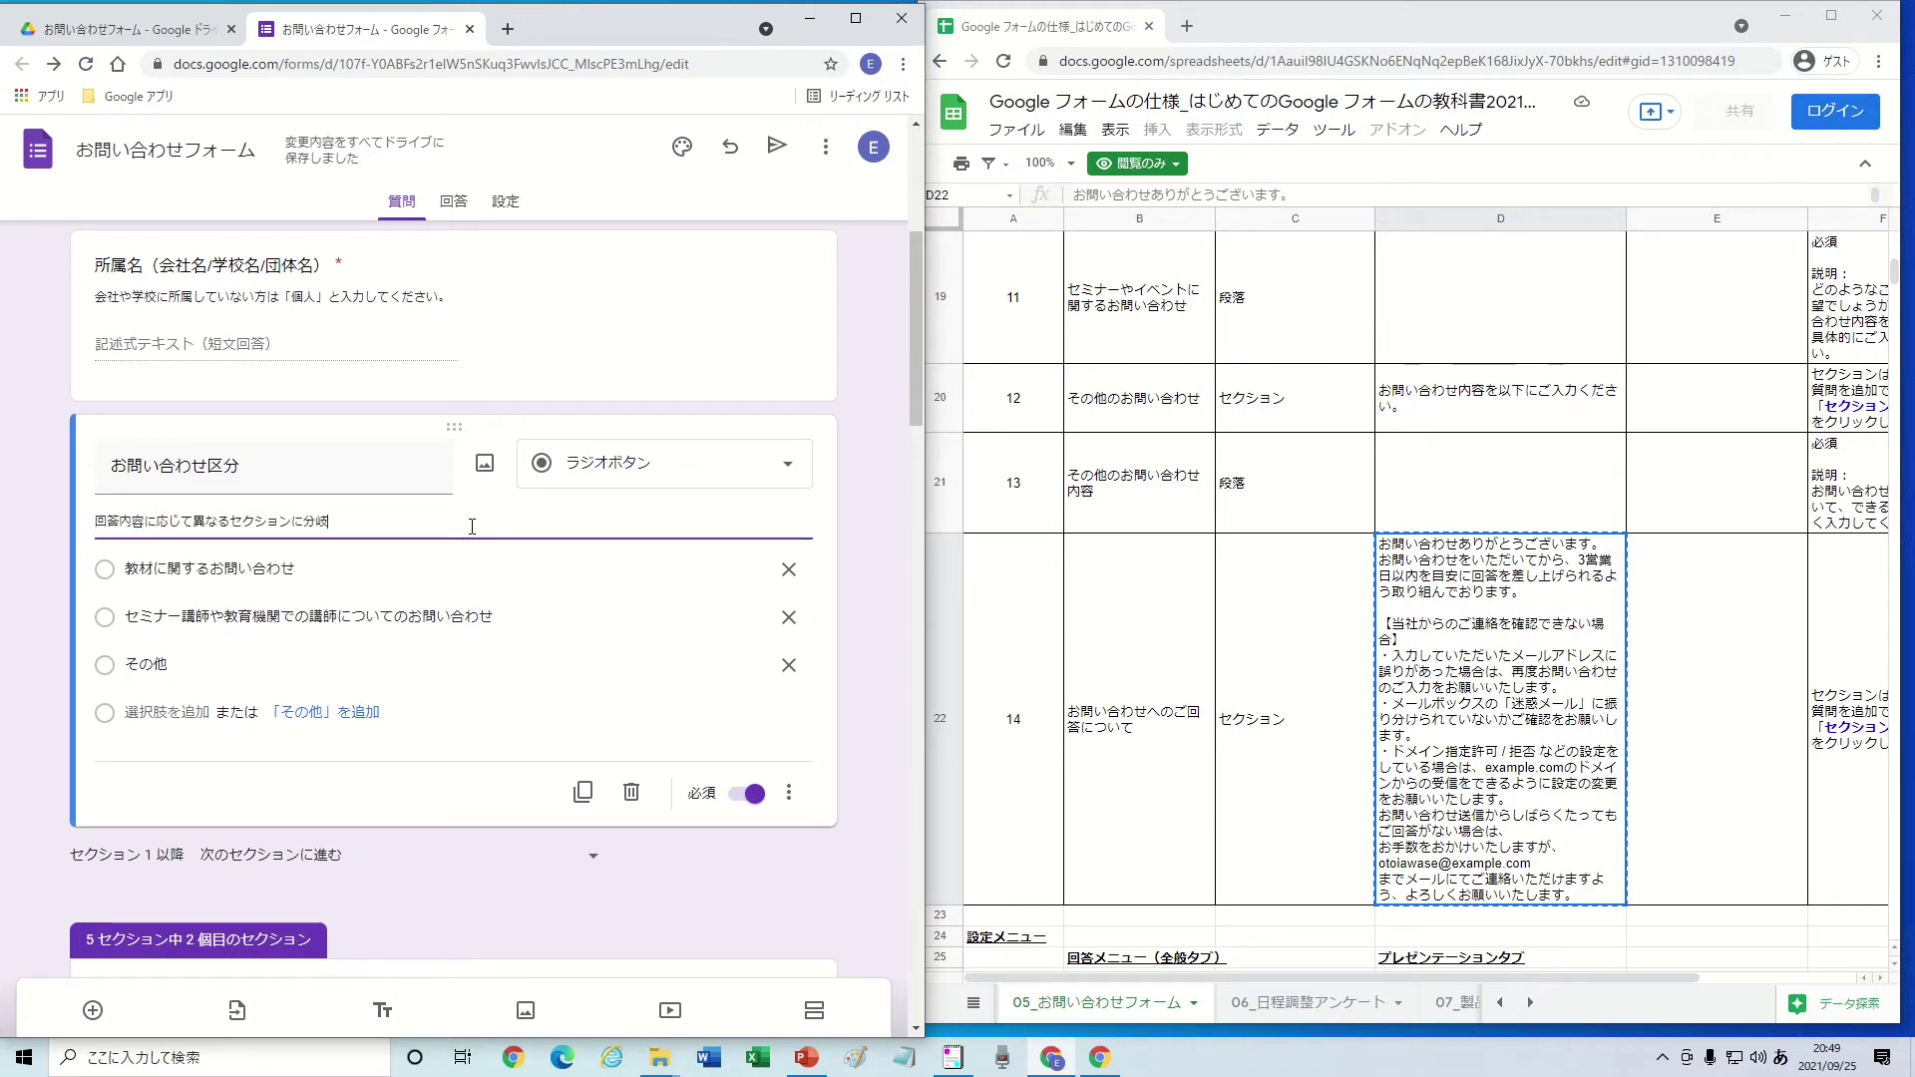
pyautogui.click(790, 795)
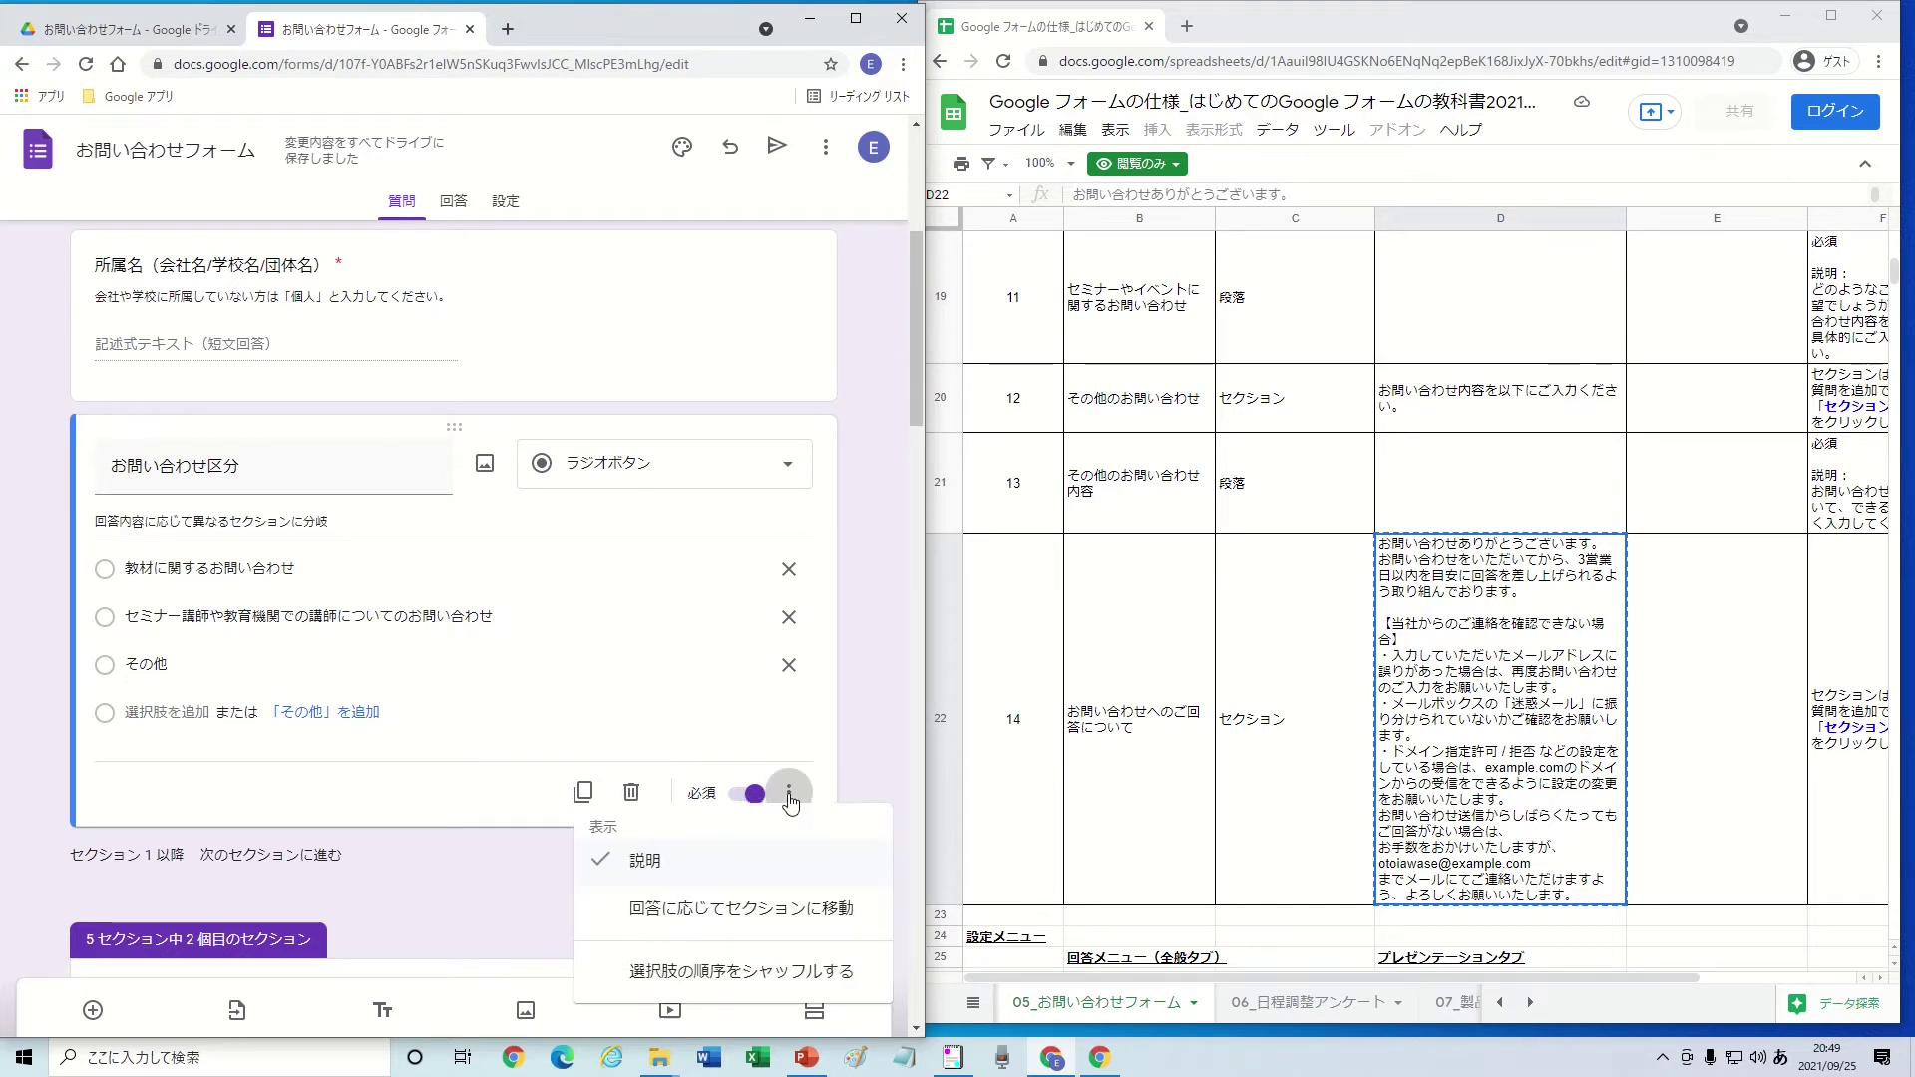
pyautogui.click(764, 923)
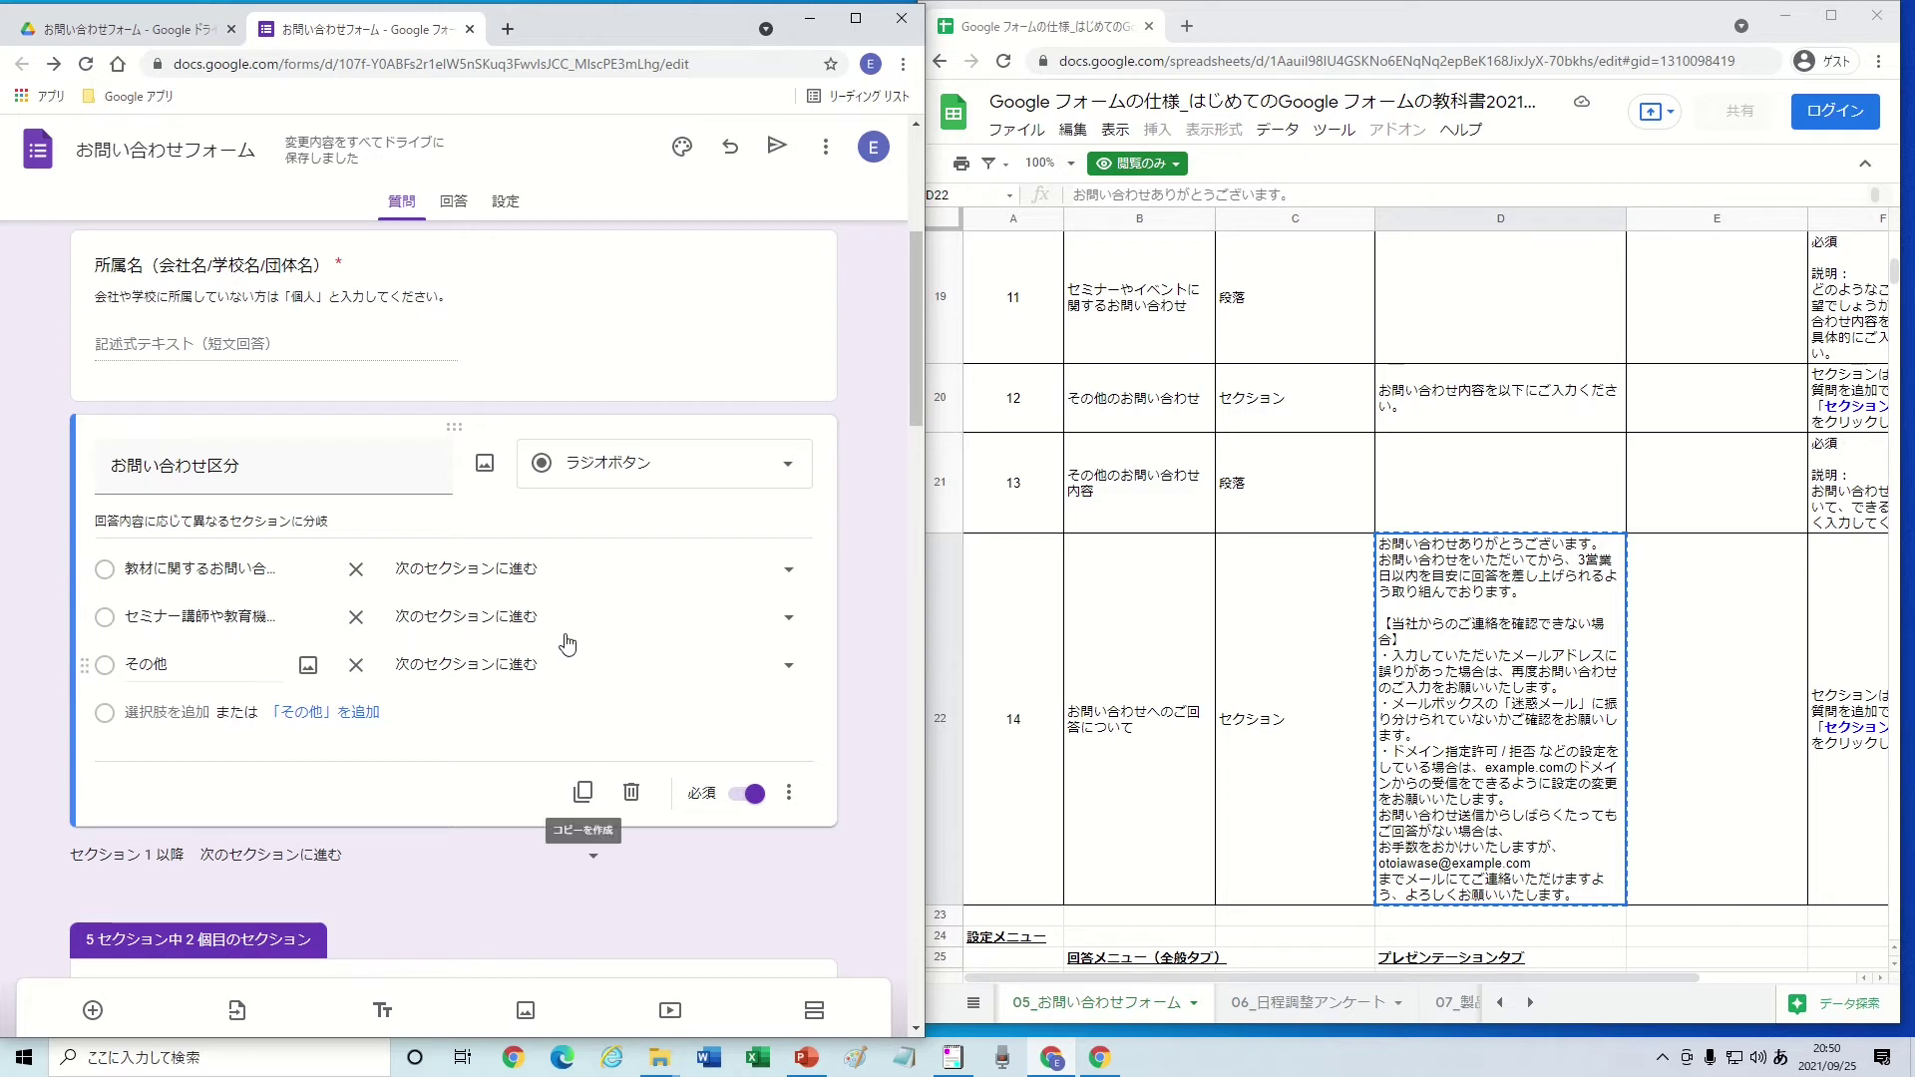
pyautogui.moveTo(449, 569)
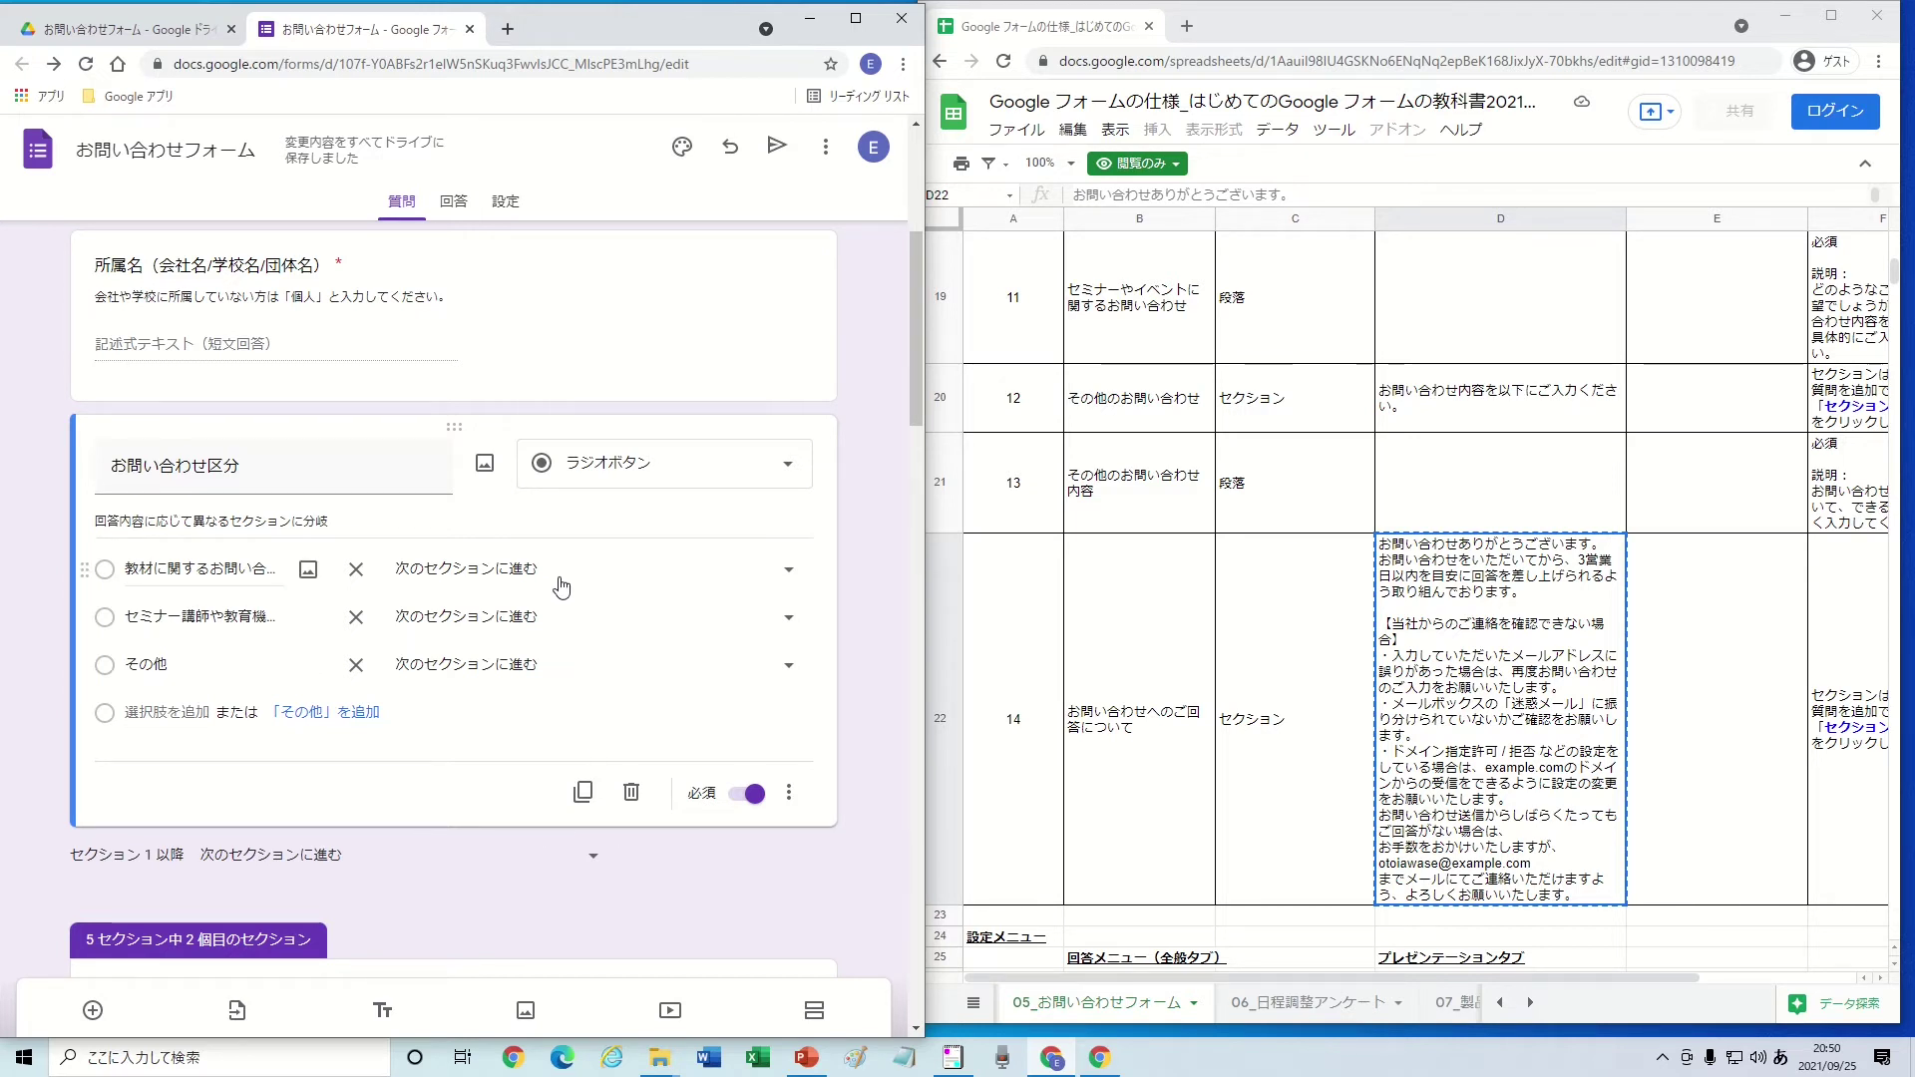
pyautogui.click(562, 588)
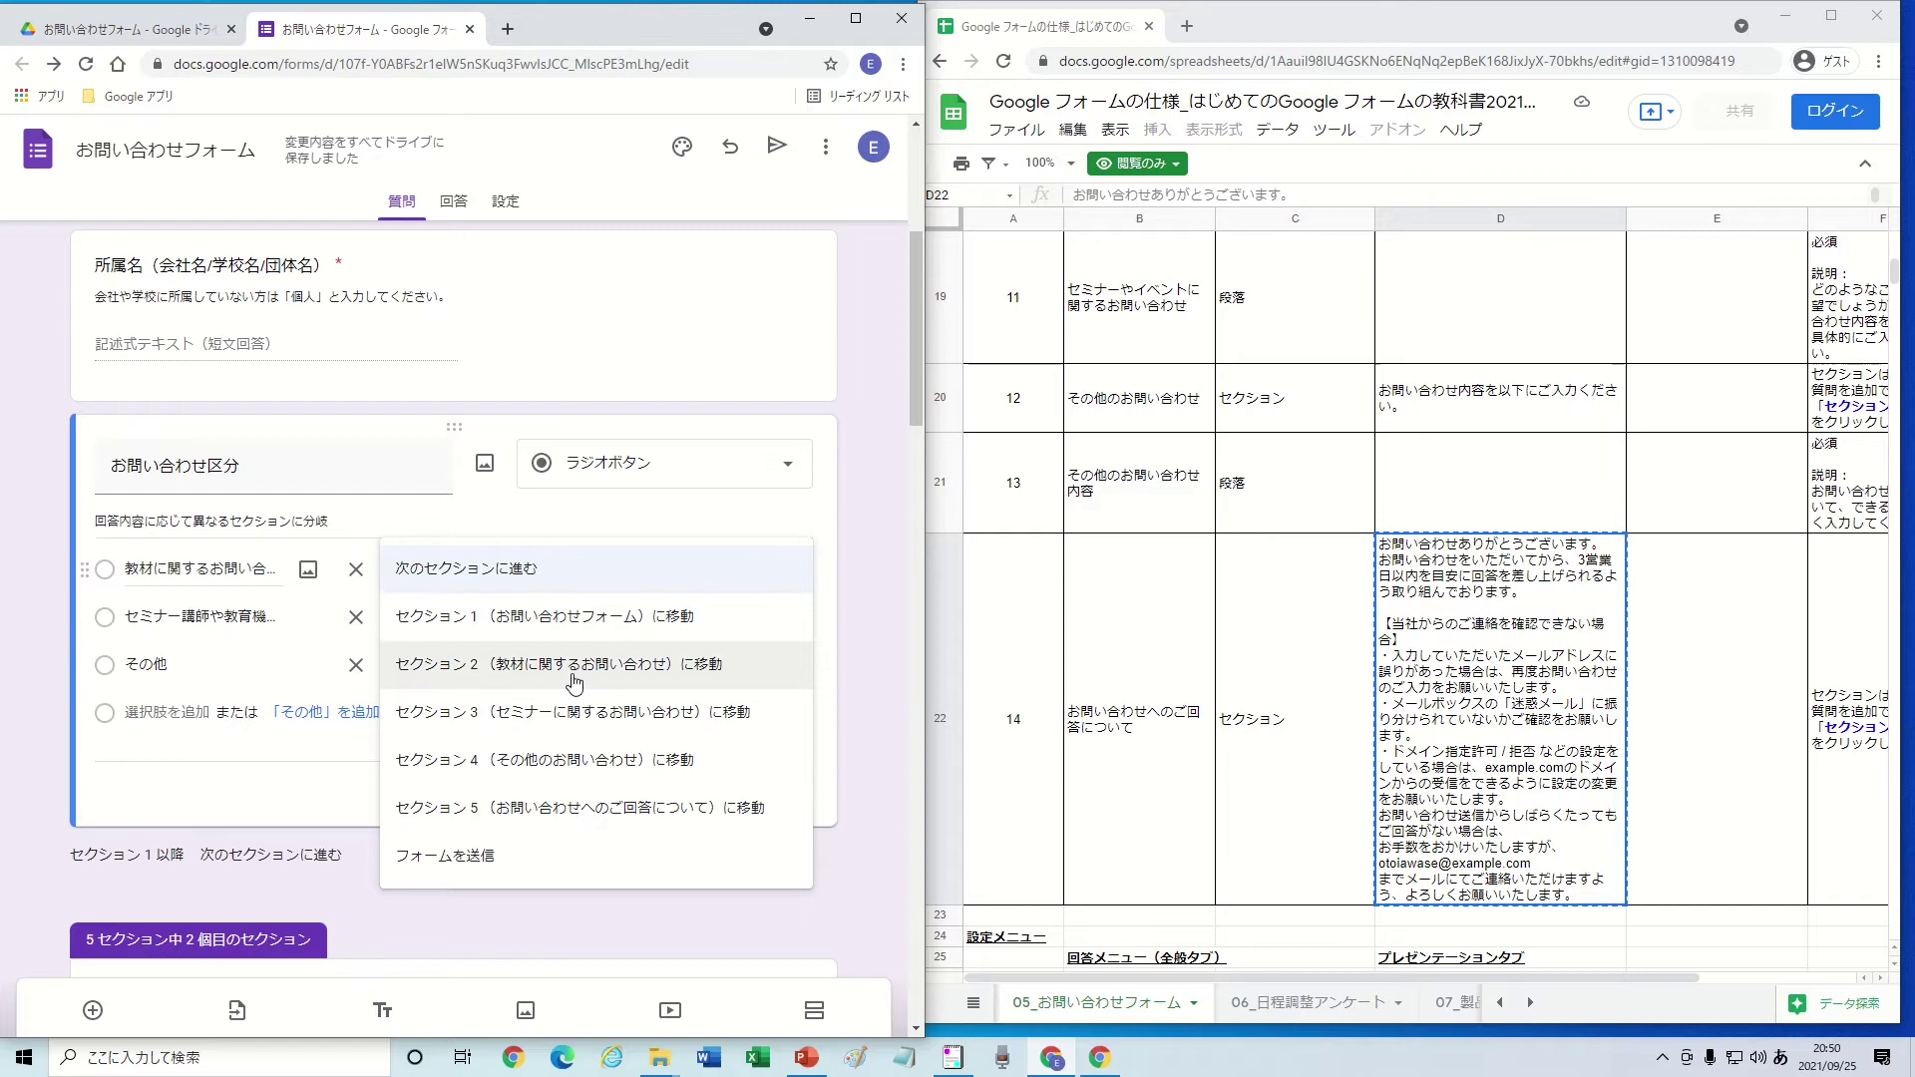
pyautogui.click(576, 680)
pyautogui.click(574, 618)
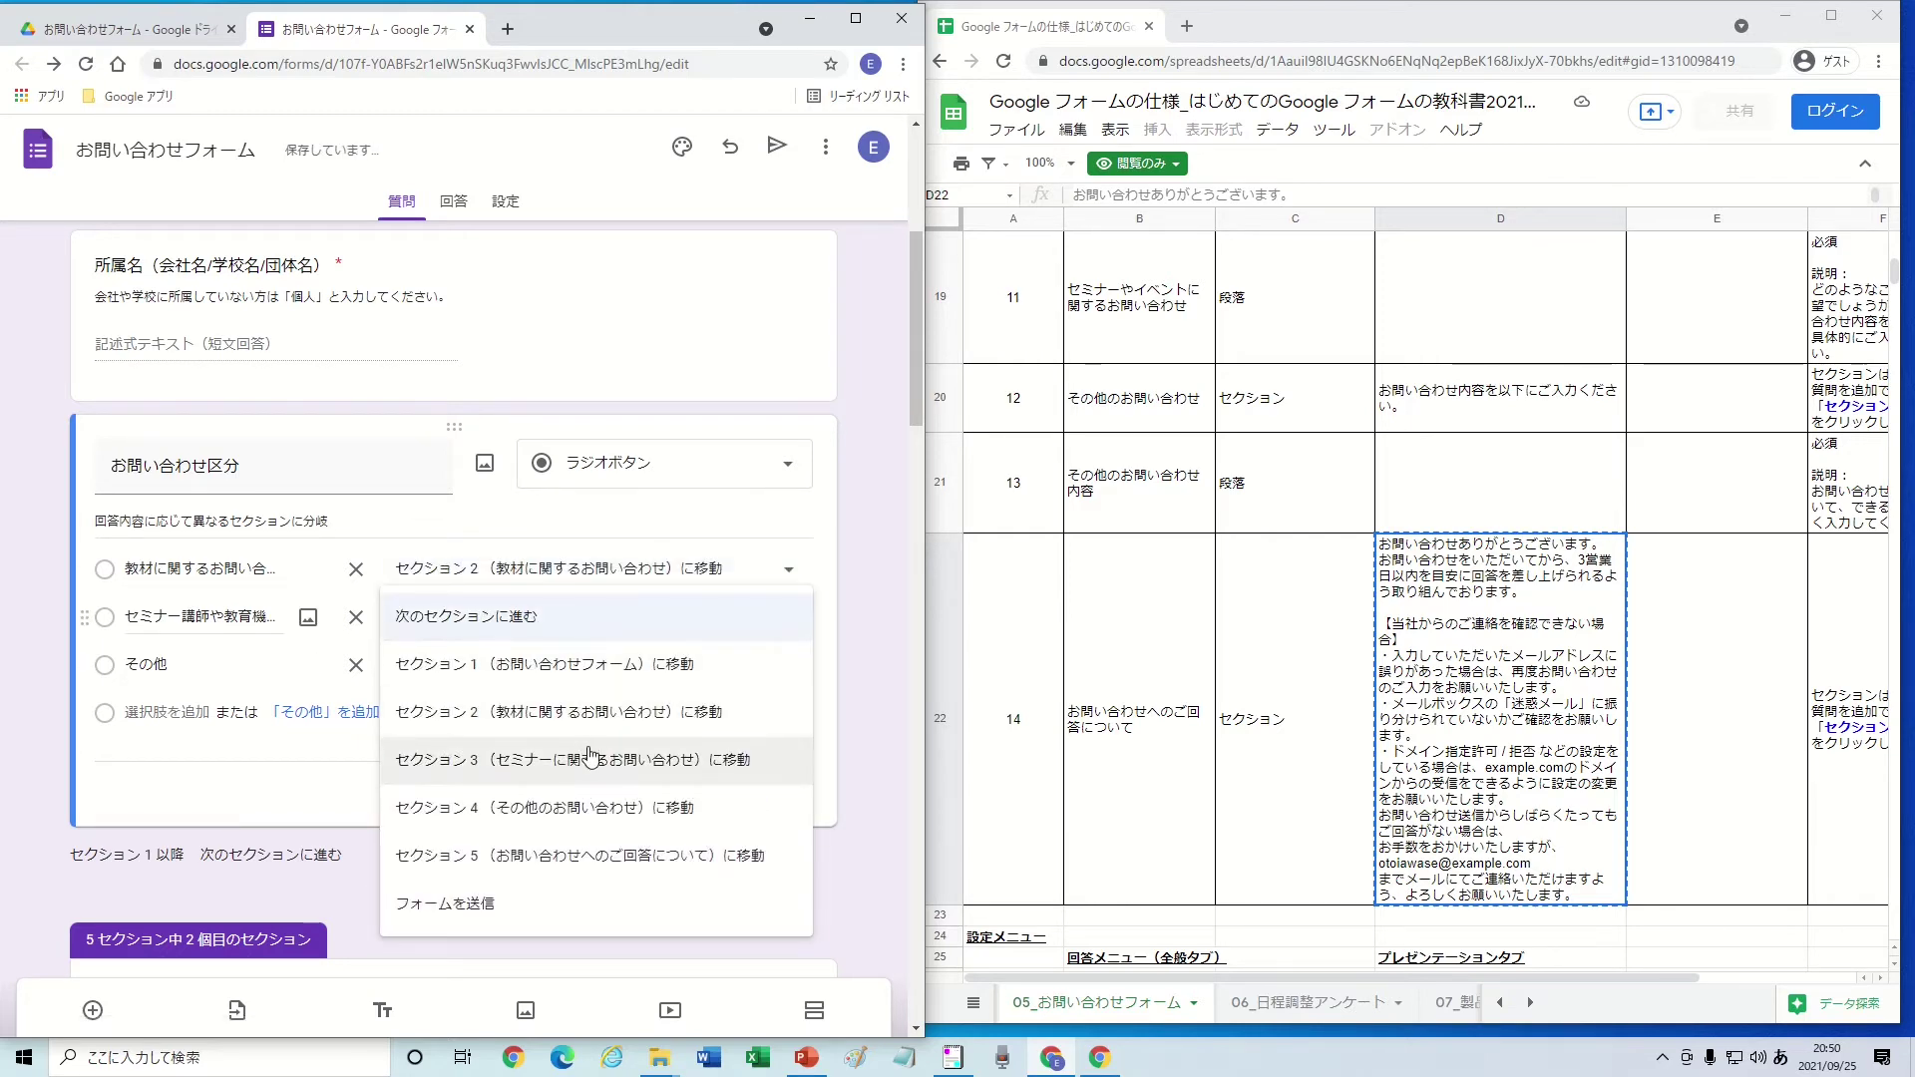
pyautogui.click(592, 760)
pyautogui.click(588, 667)
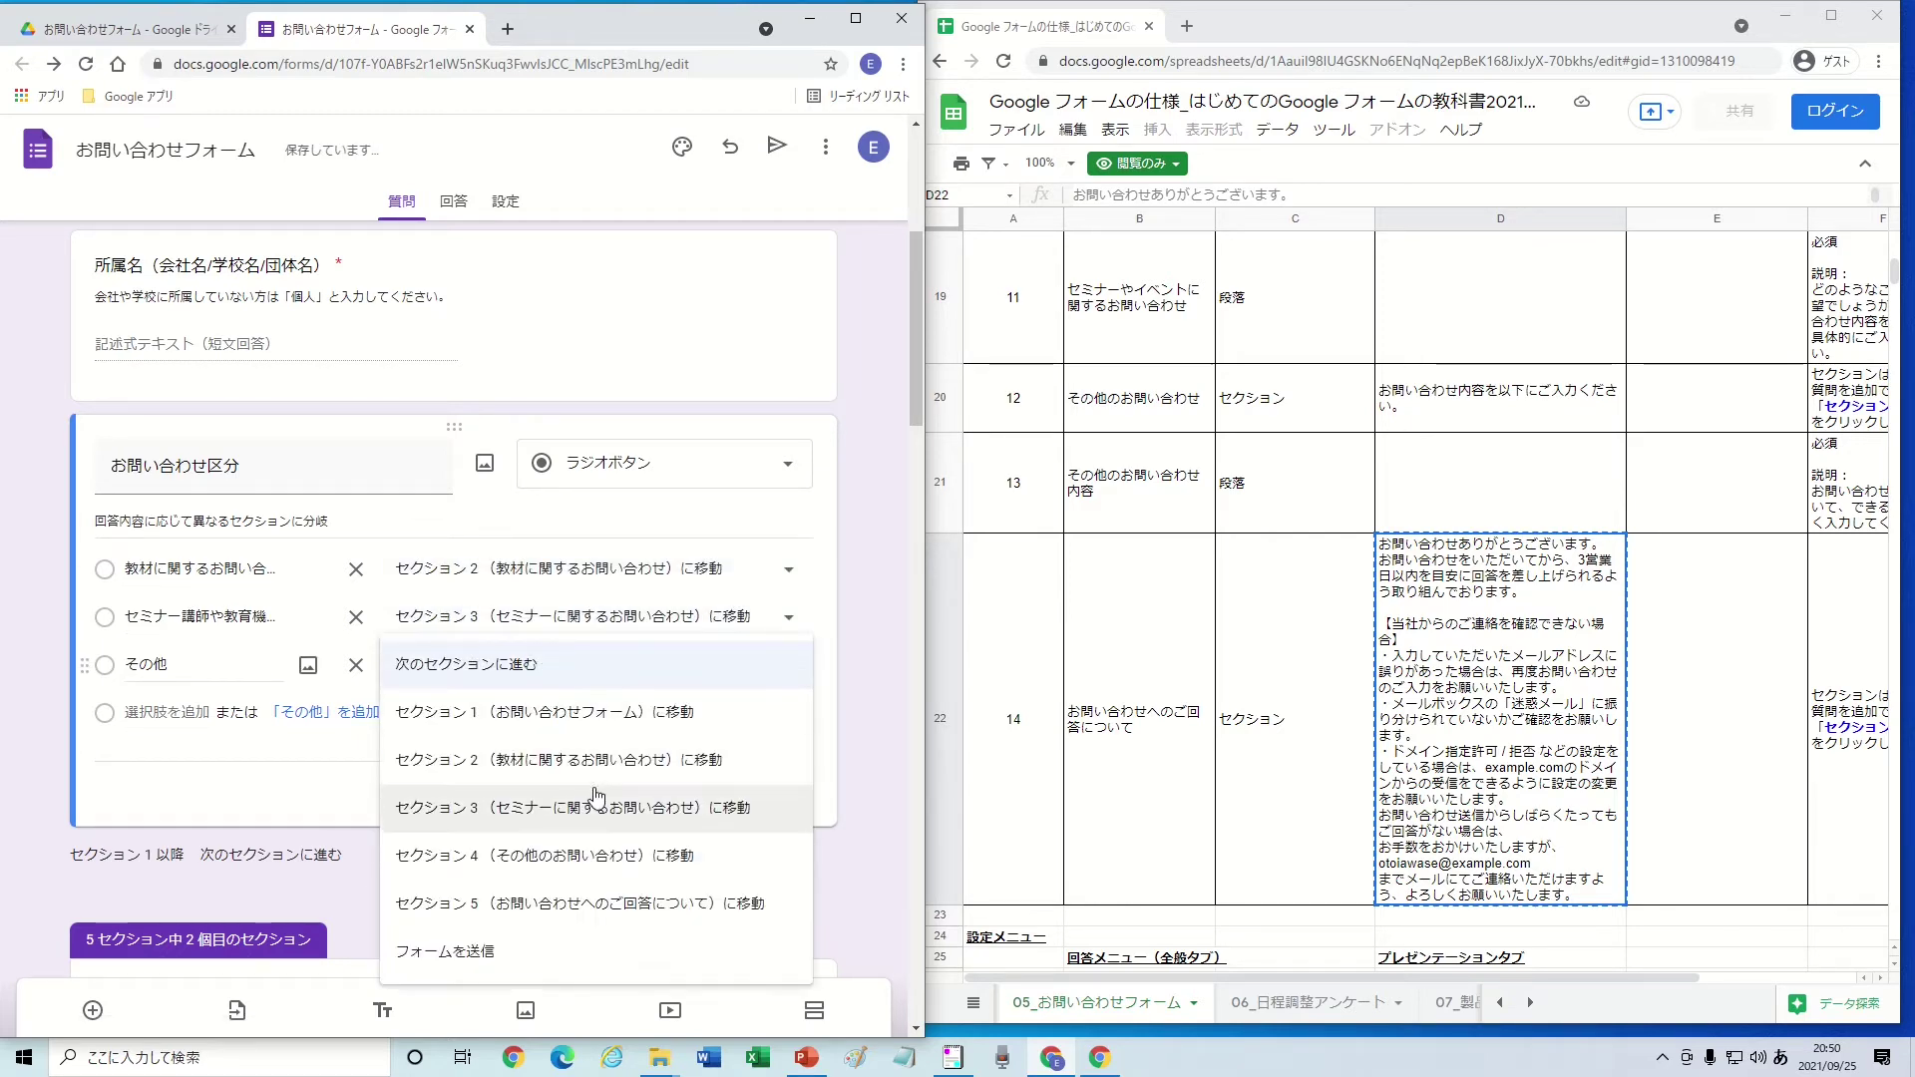
pyautogui.click(596, 851)
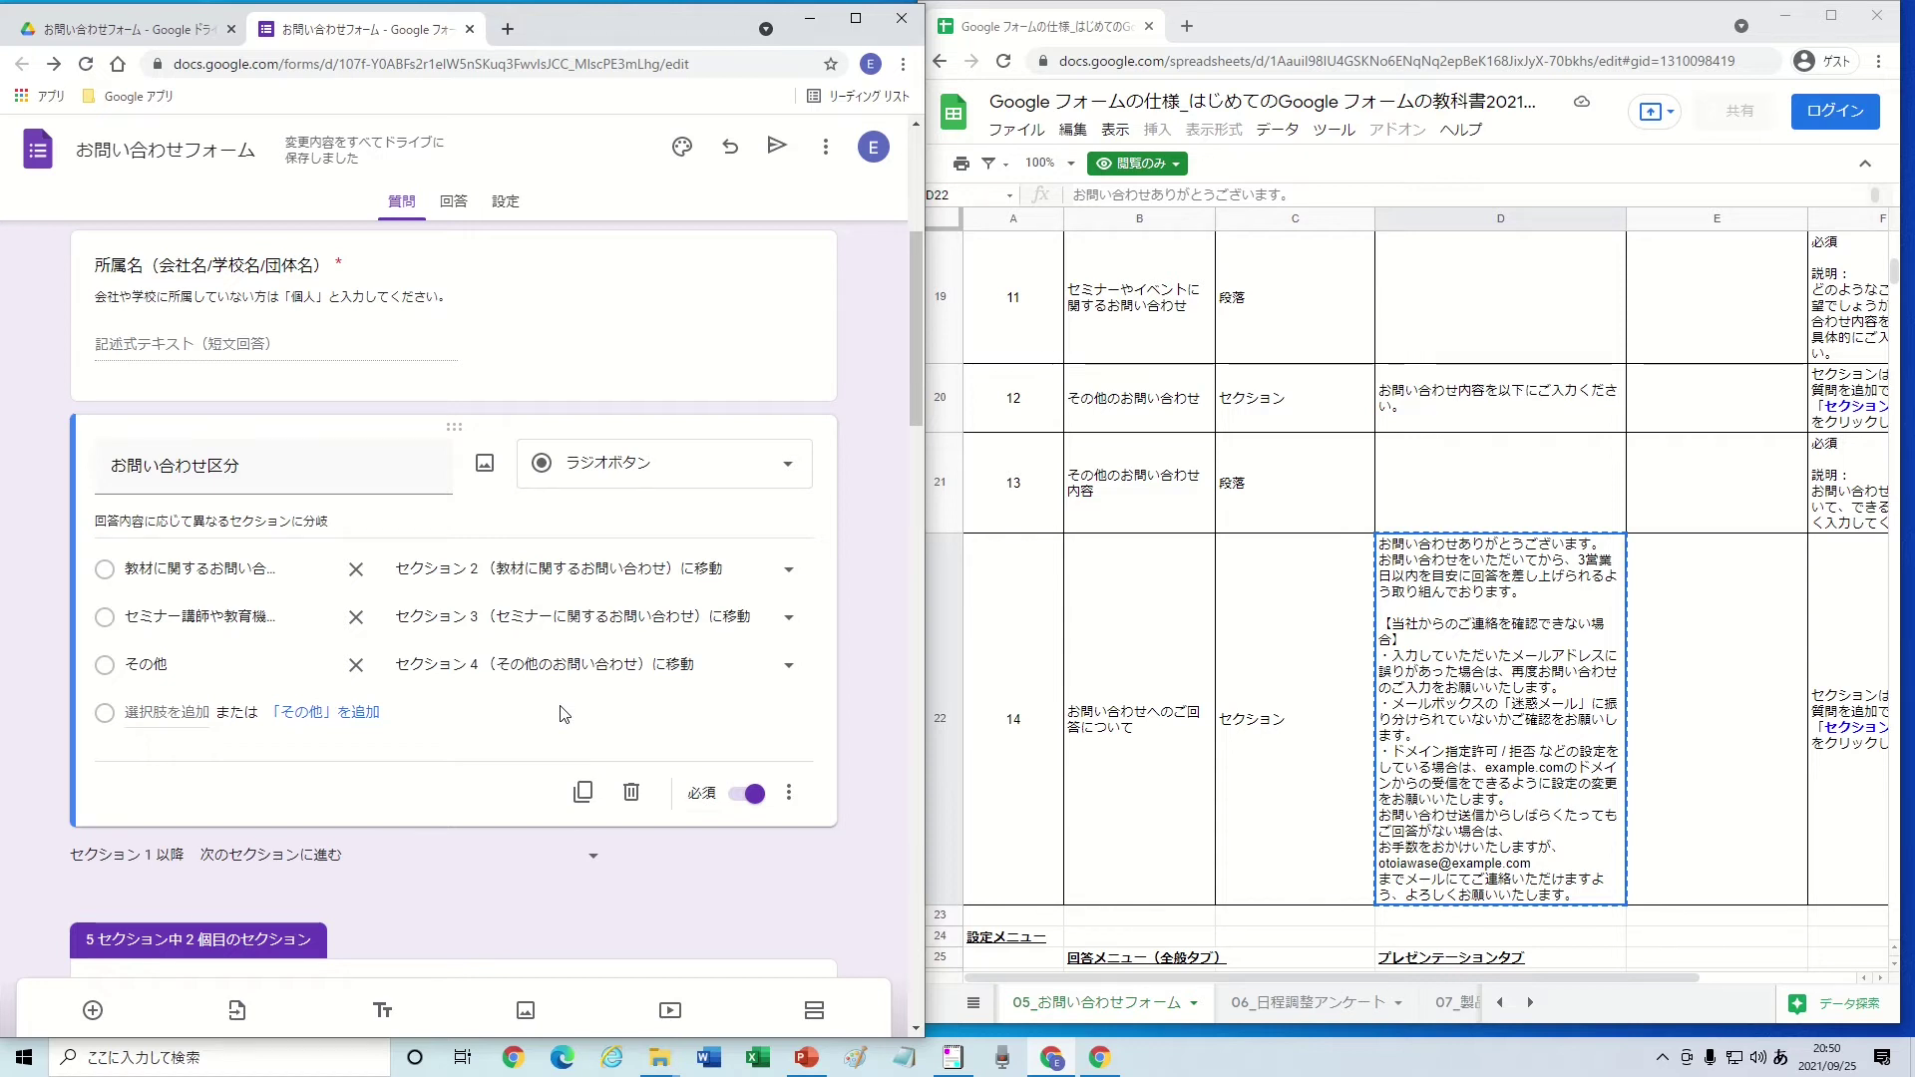
pyautogui.scroll(-5, 563, 714)
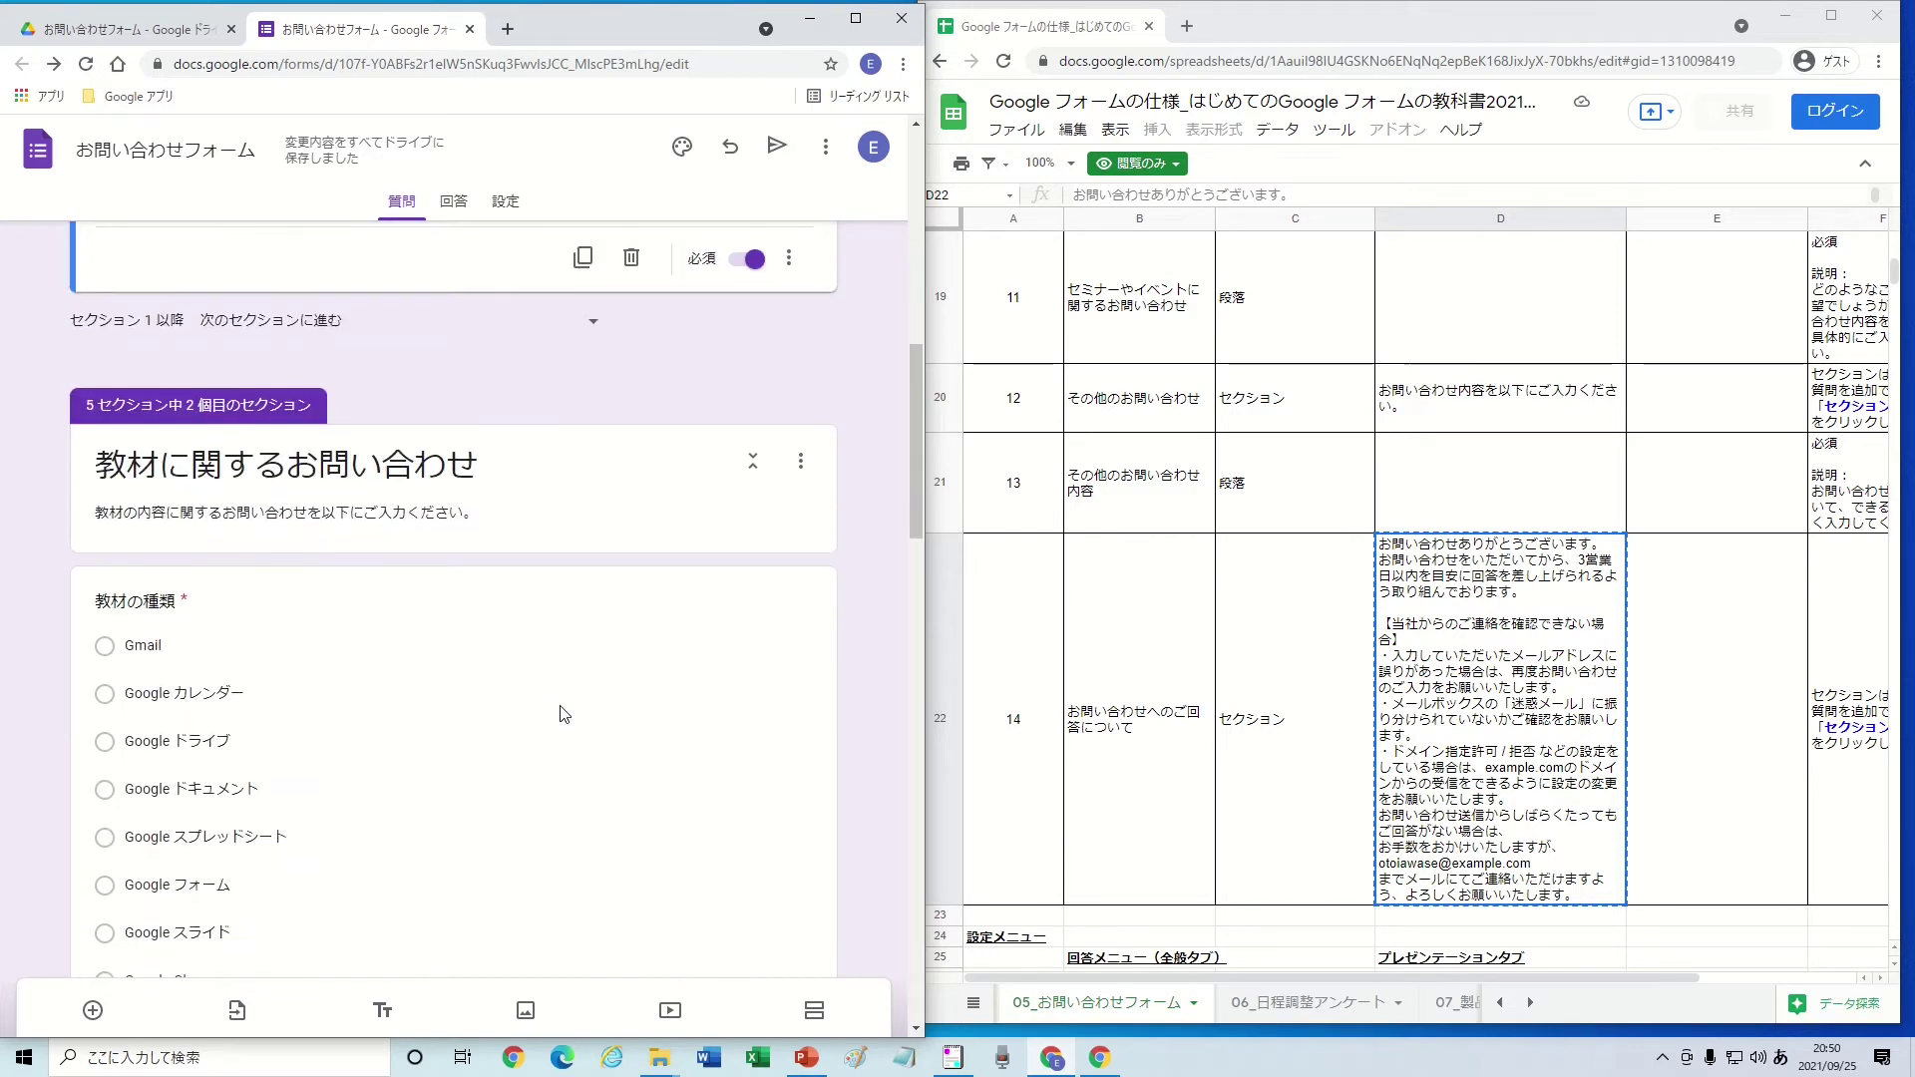
pyautogui.scroll(-1, 564, 714)
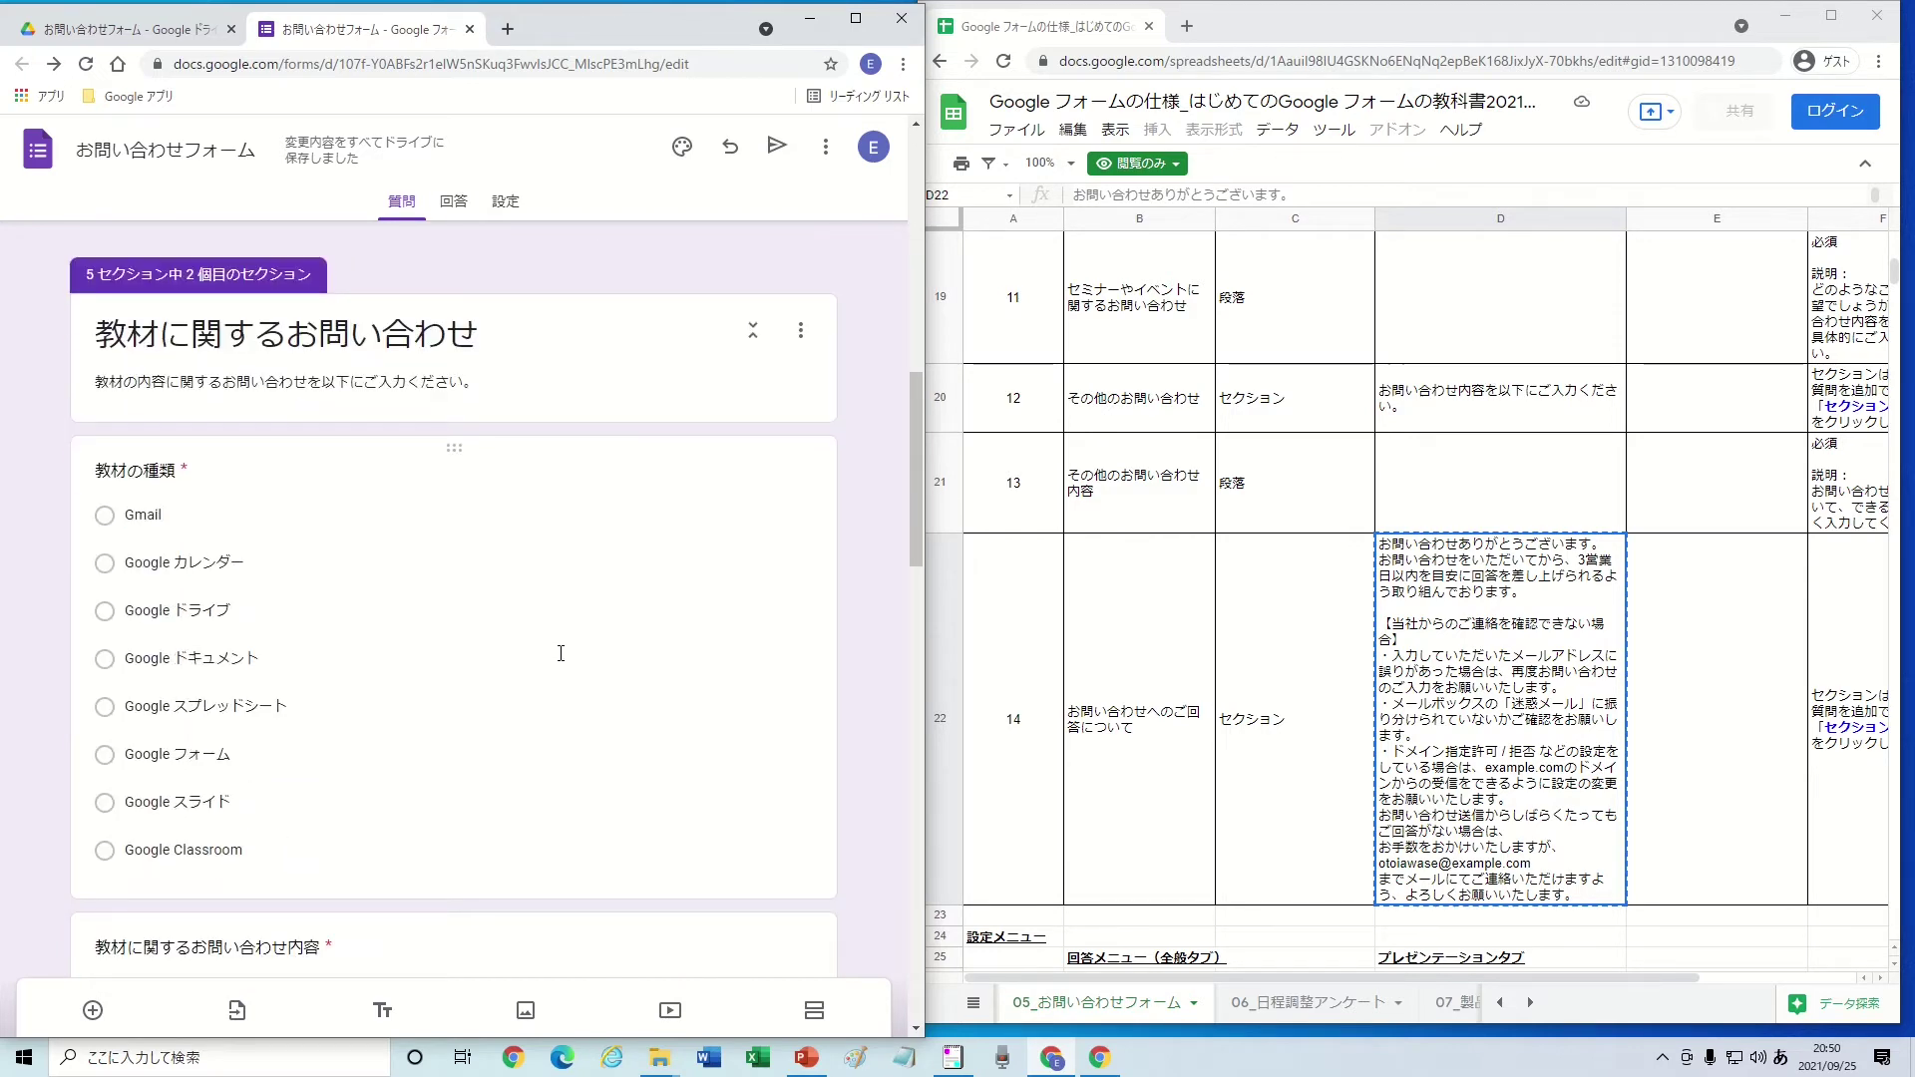
pyautogui.click(537, 419)
pyautogui.scroll(-1, 534, 412)
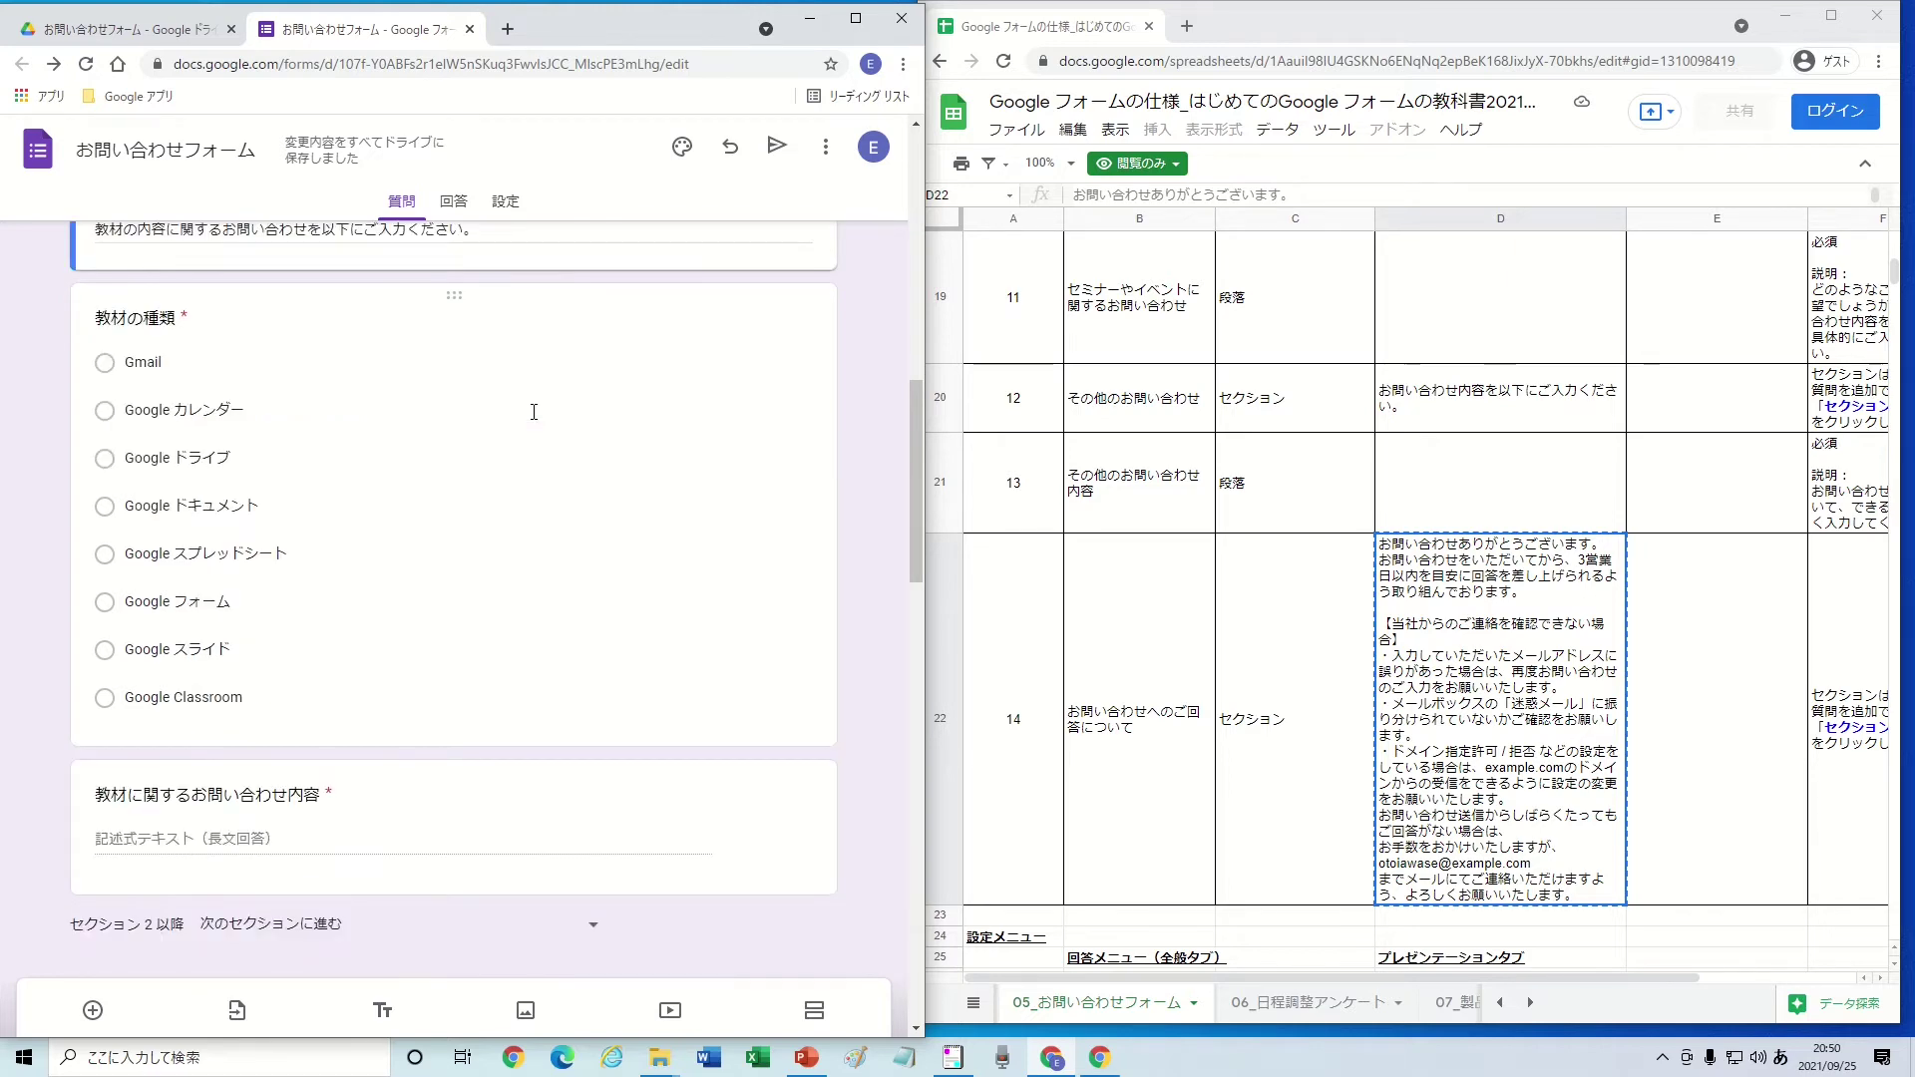
pyautogui.scroll(-2, 534, 412)
pyautogui.scroll(-2, 536, 404)
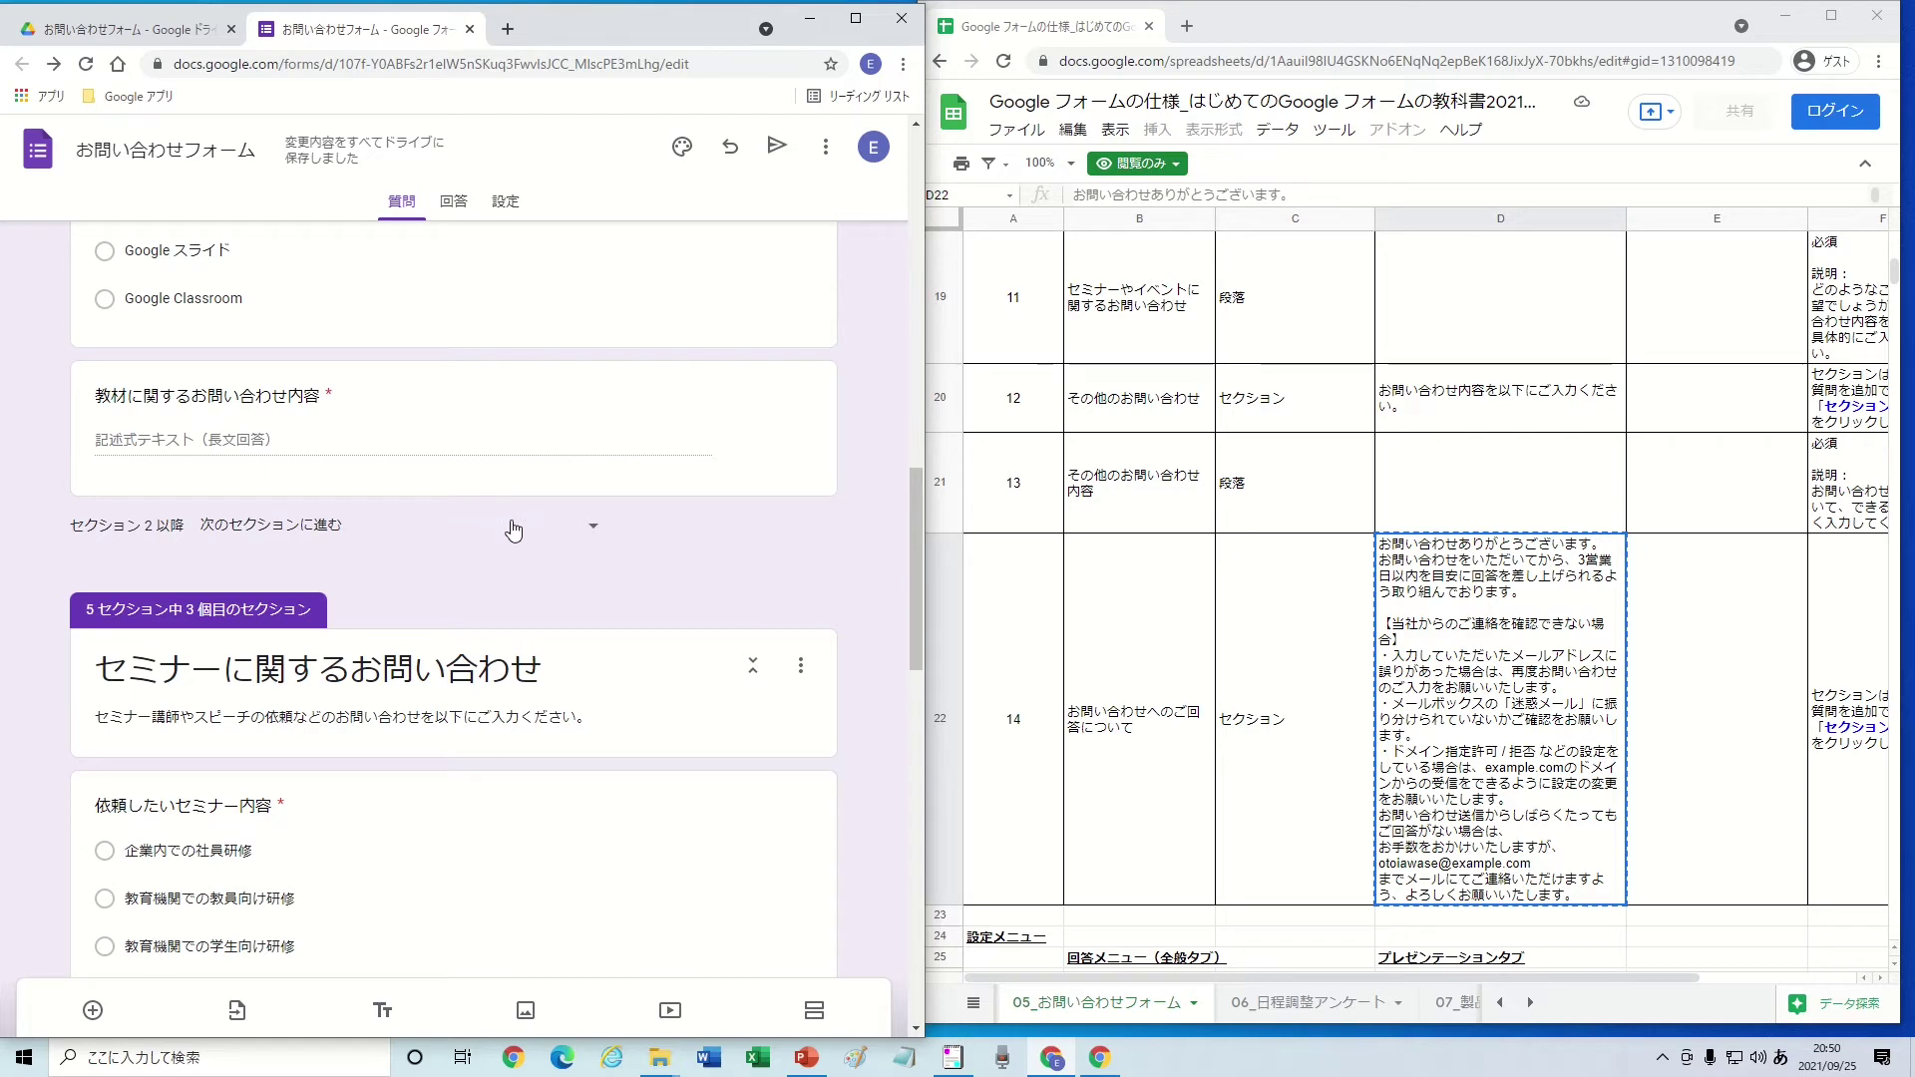
pyautogui.scroll(1, 514, 529)
pyautogui.scroll(5, 514, 524)
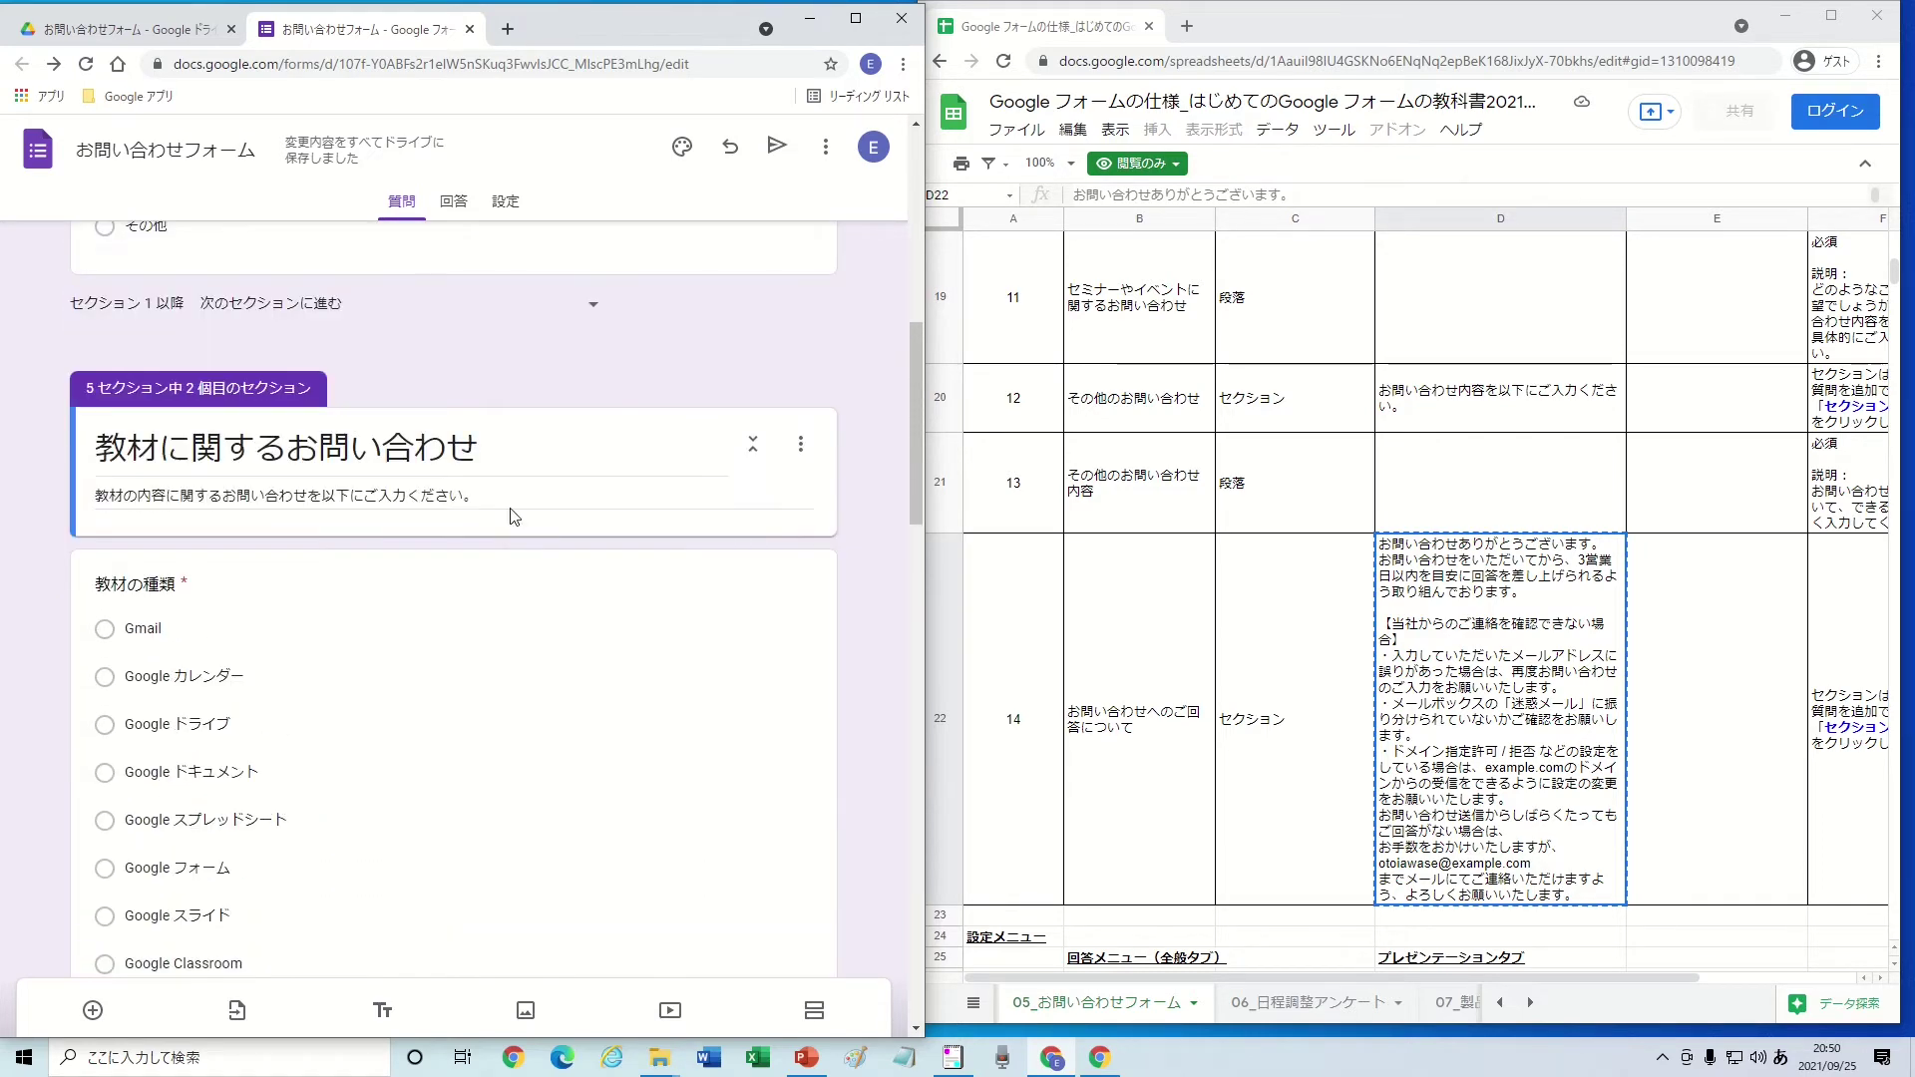
pyautogui.scroll(-4, 499, 489)
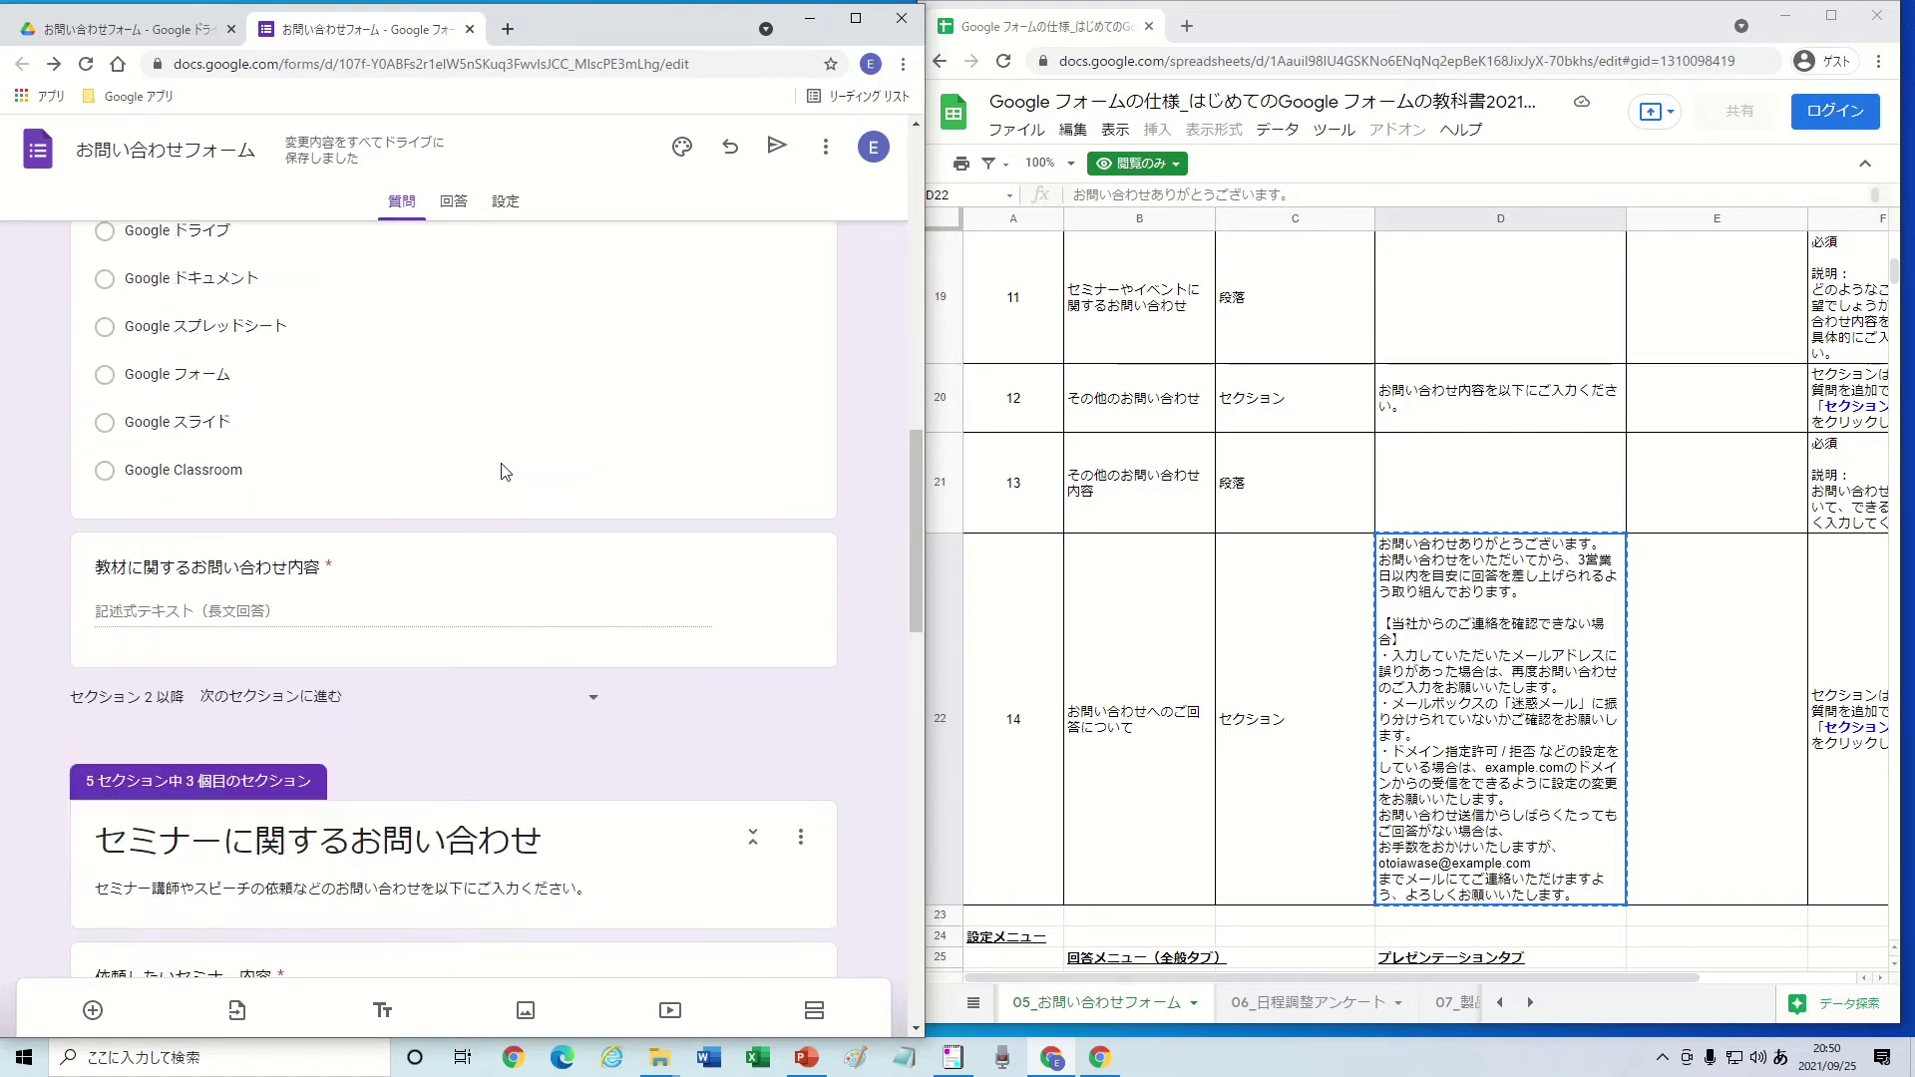
pyautogui.scroll(-2, 491, 536)
pyautogui.click(492, 536)
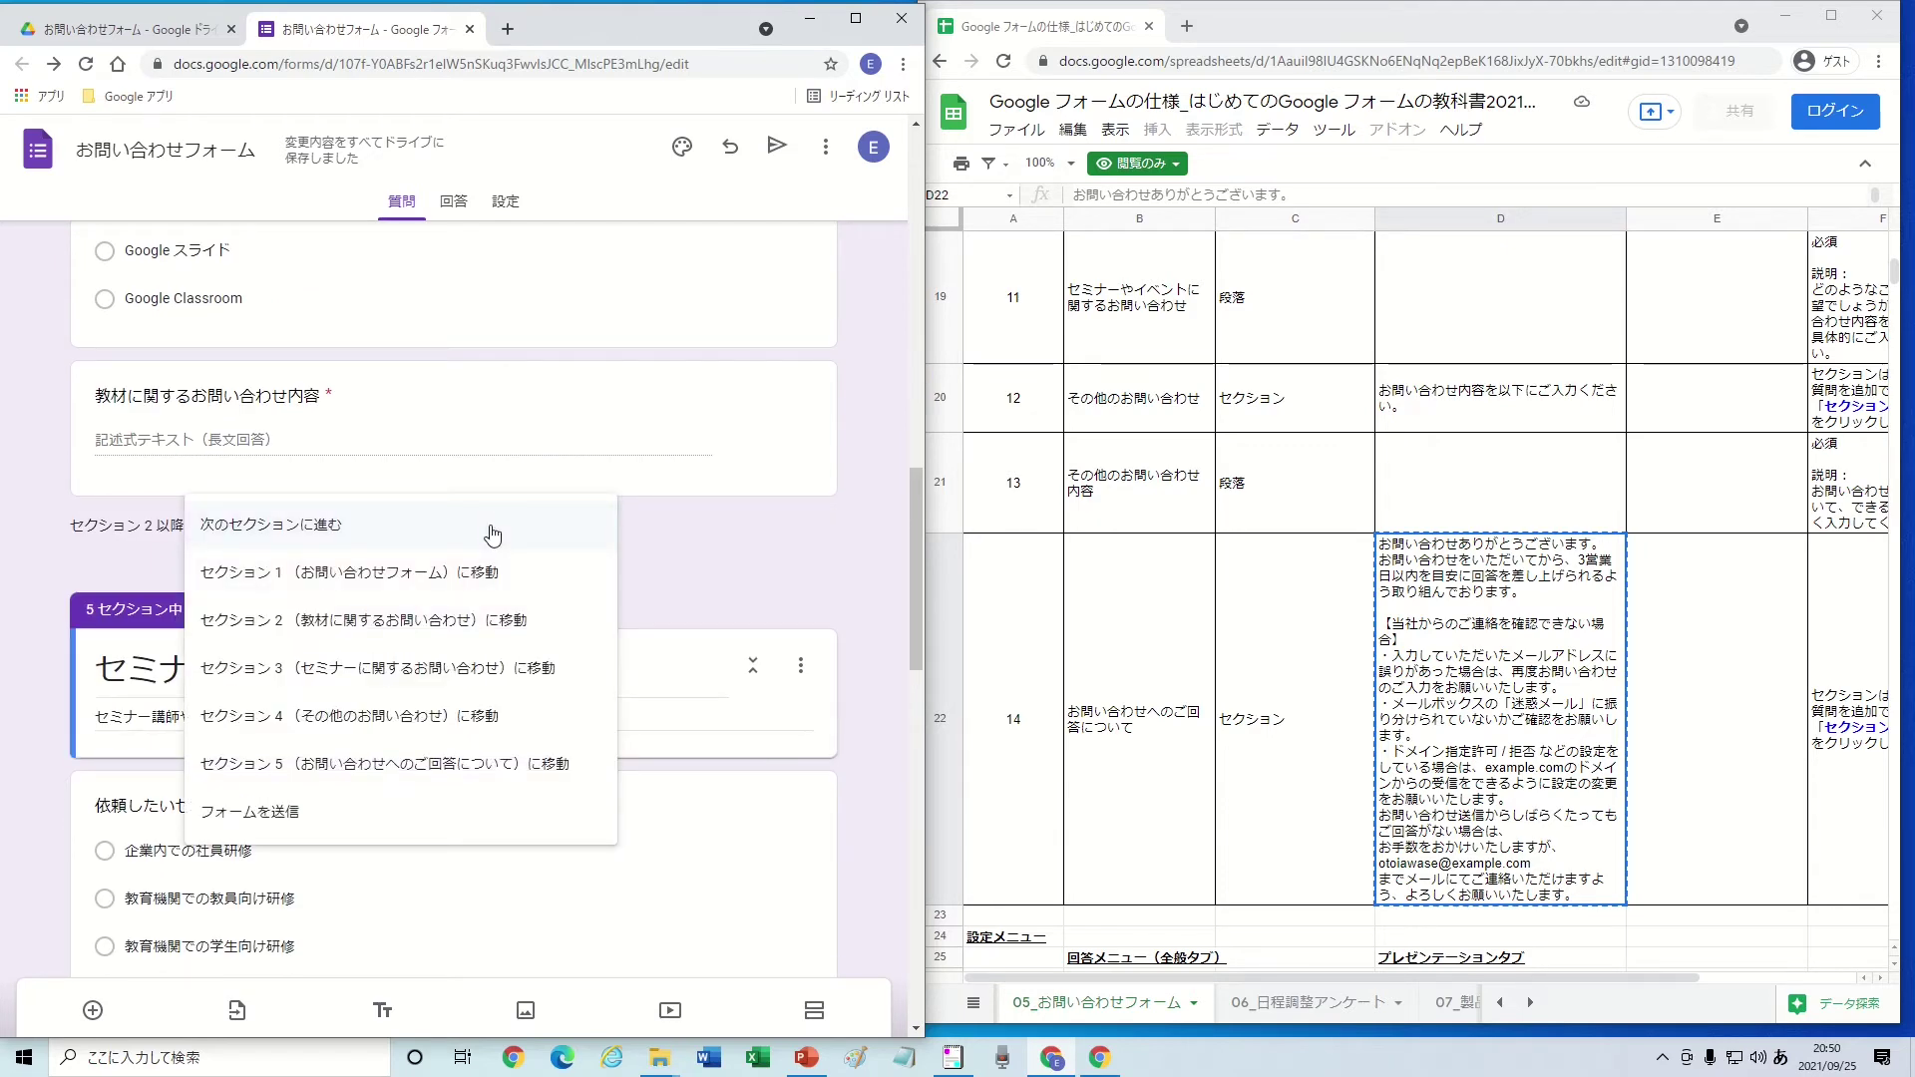
pyautogui.click(480, 769)
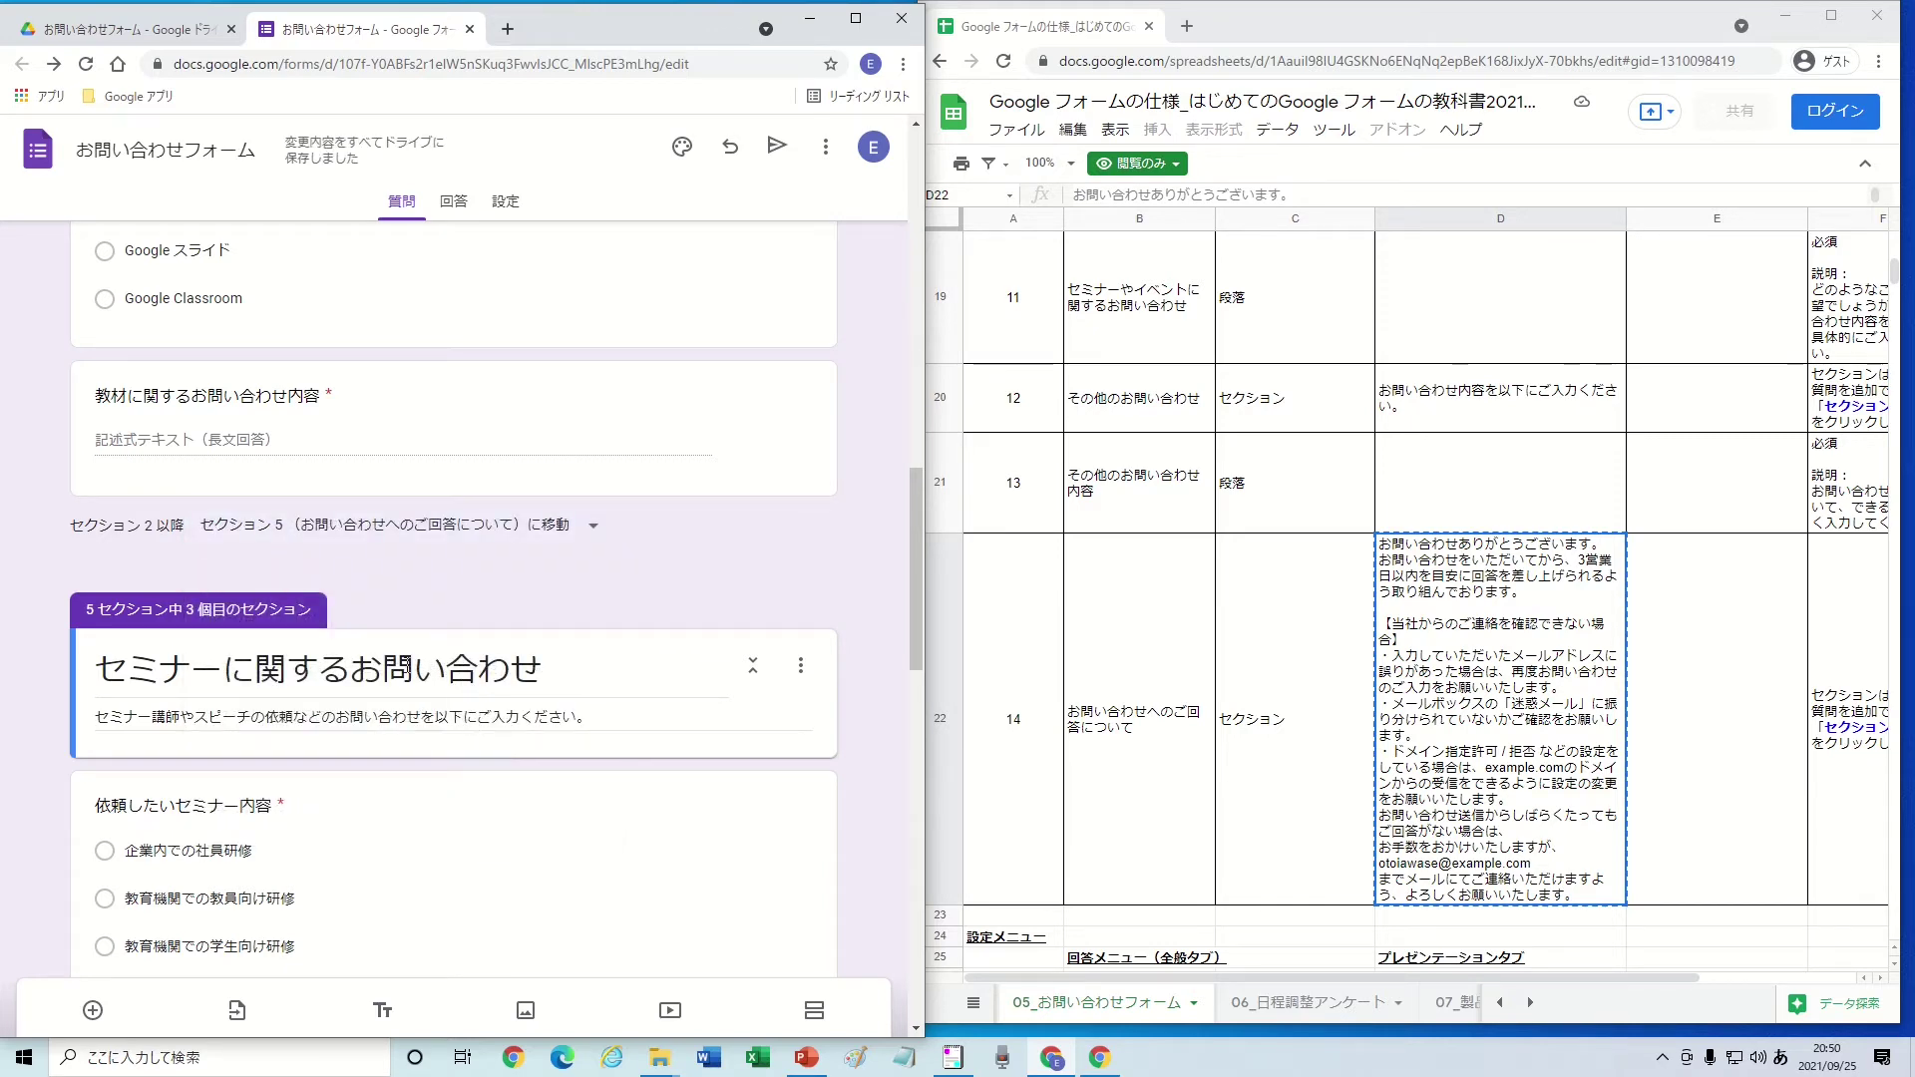
pyautogui.scroll(-3, 425, 677)
pyautogui.scroll(-5, 434, 679)
pyautogui.click(446, 682)
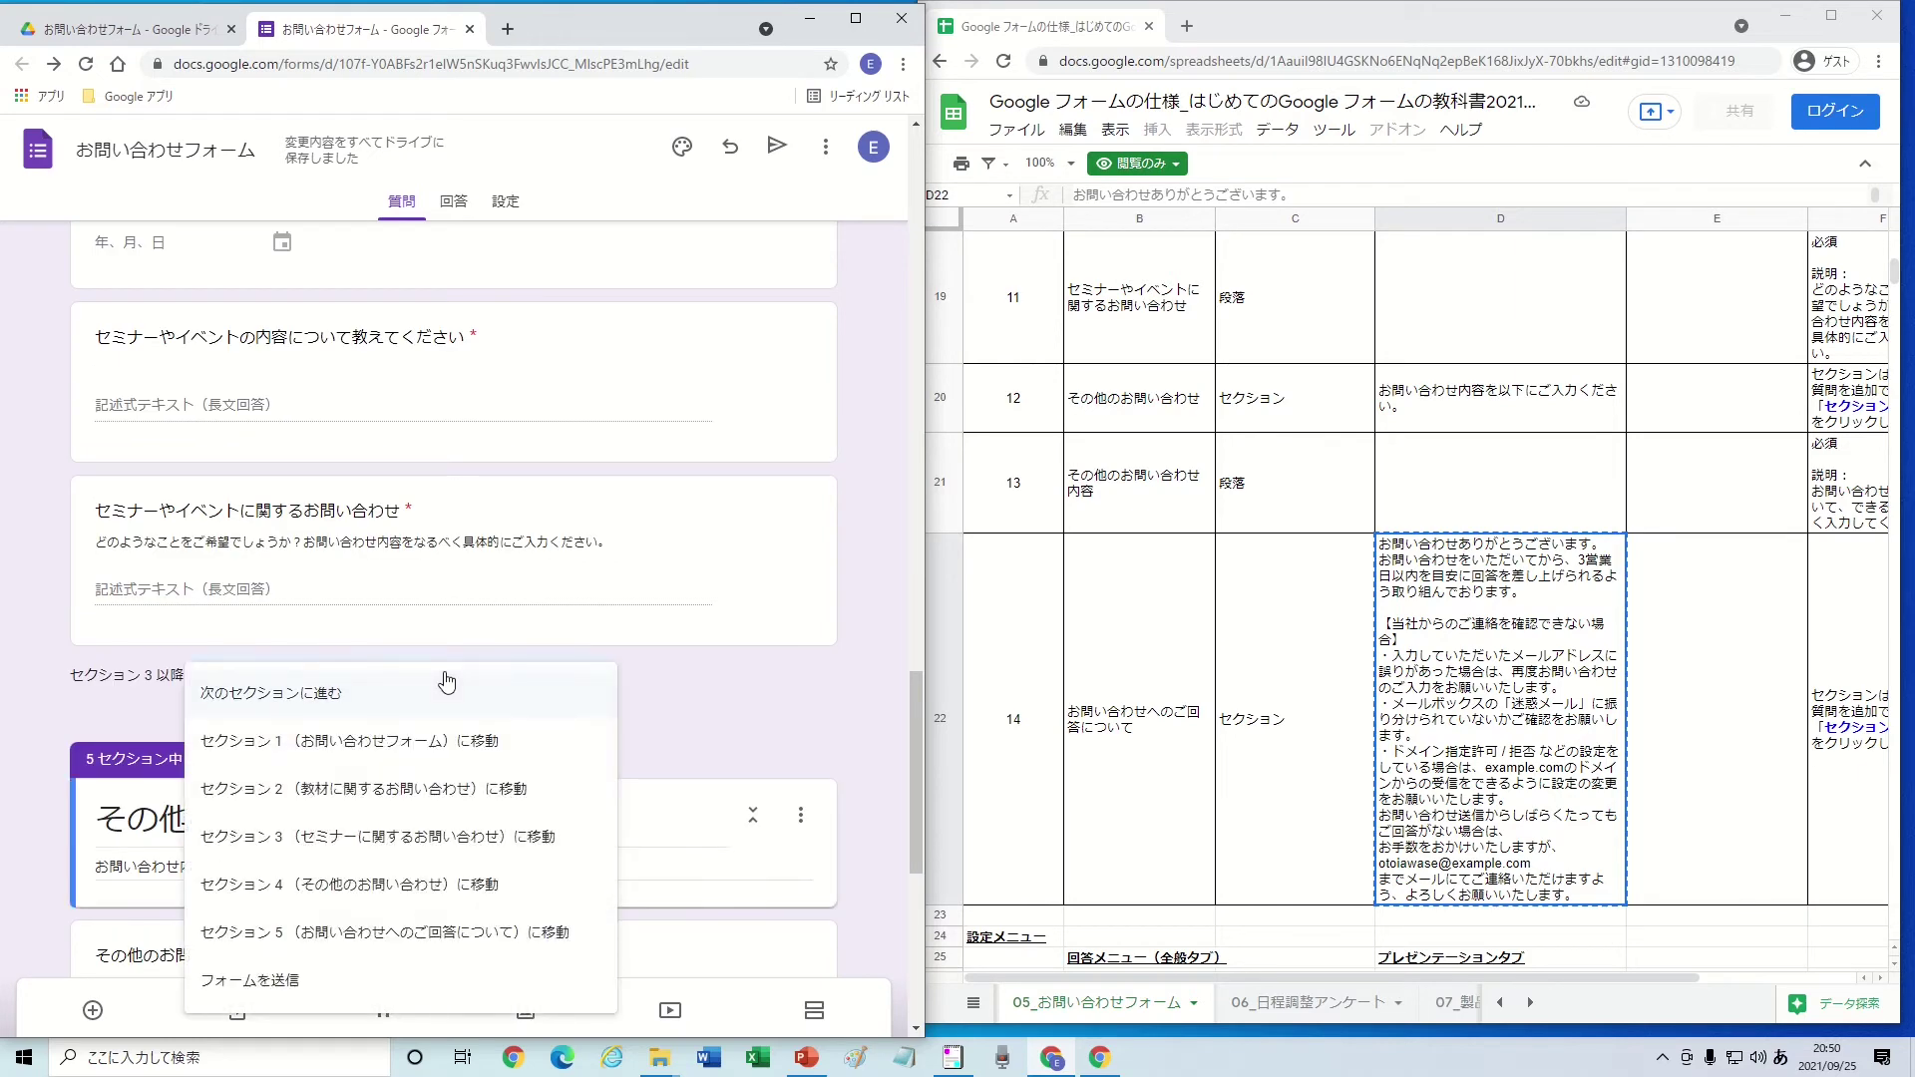
pyautogui.click(442, 942)
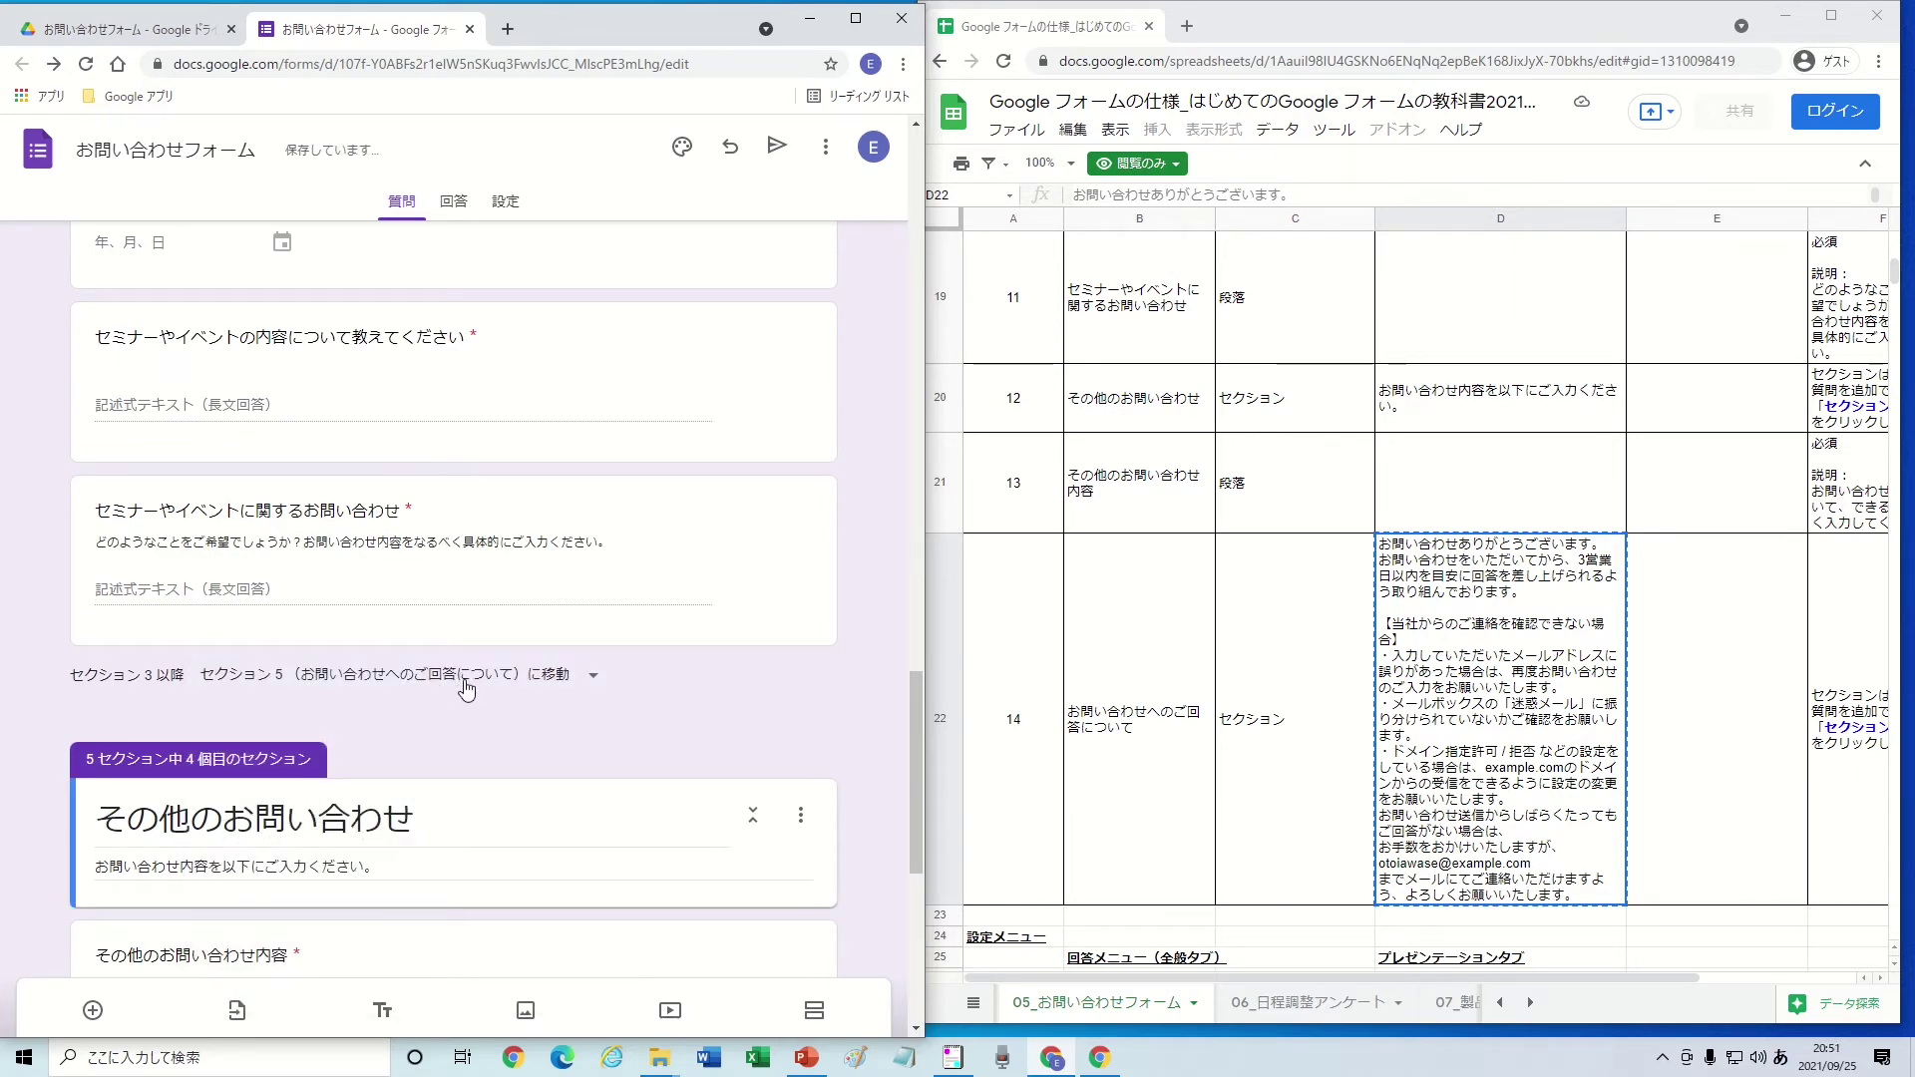
pyautogui.scroll(-3, 464, 678)
pyautogui.scroll(-1, 464, 678)
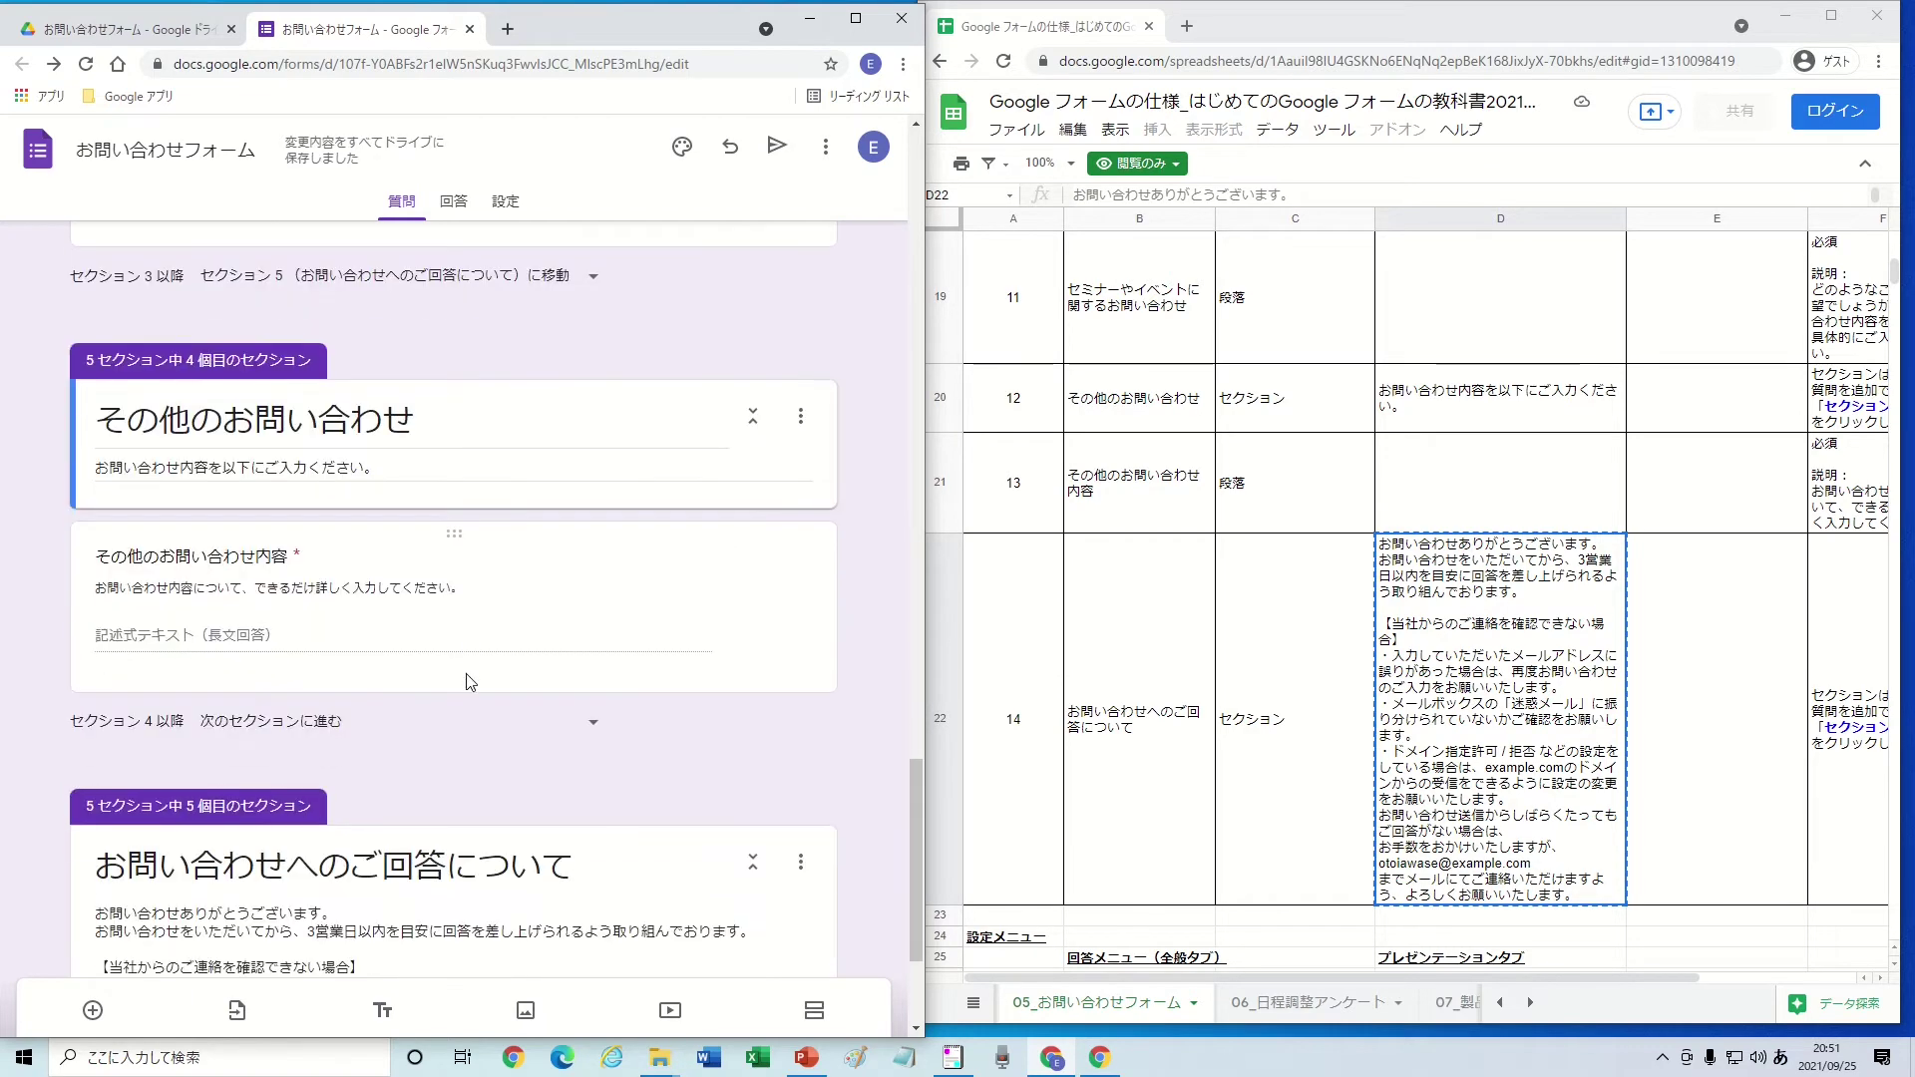
pyautogui.click(449, 721)
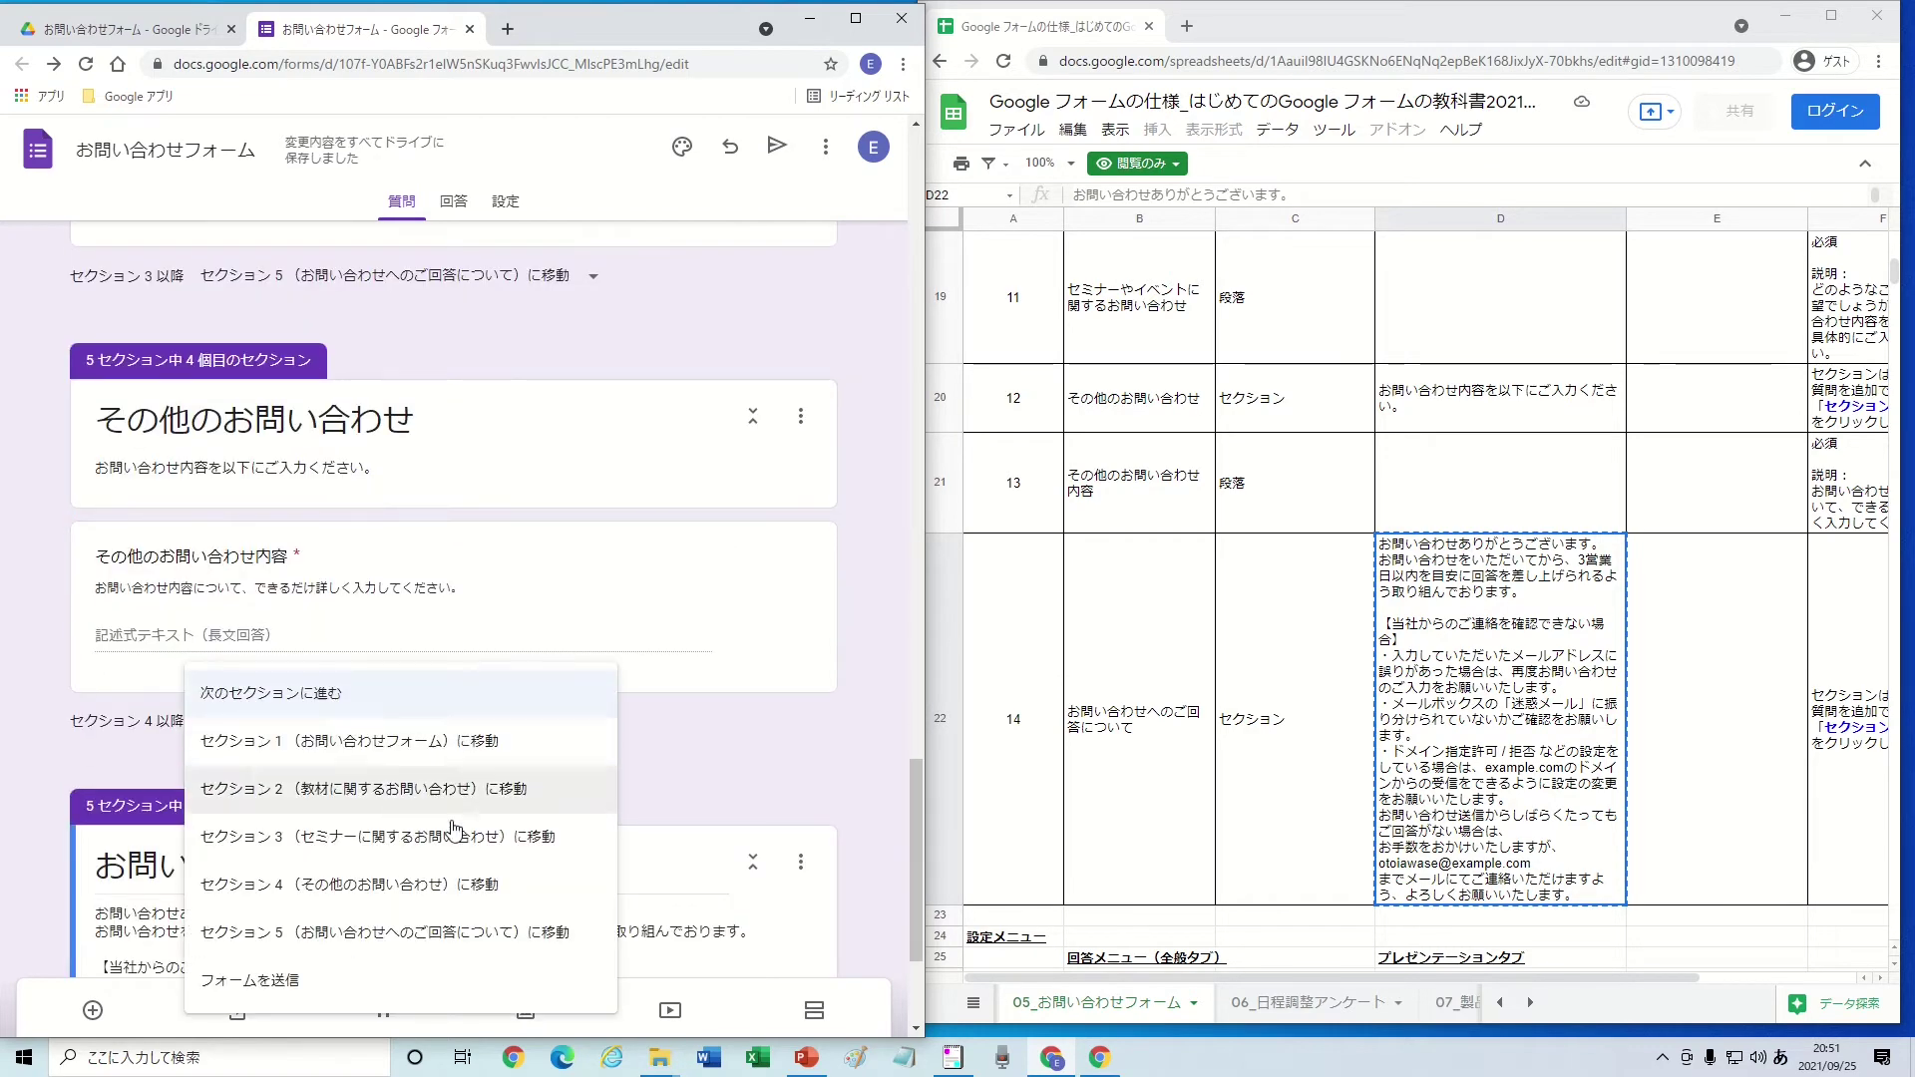
pyautogui.click(440, 932)
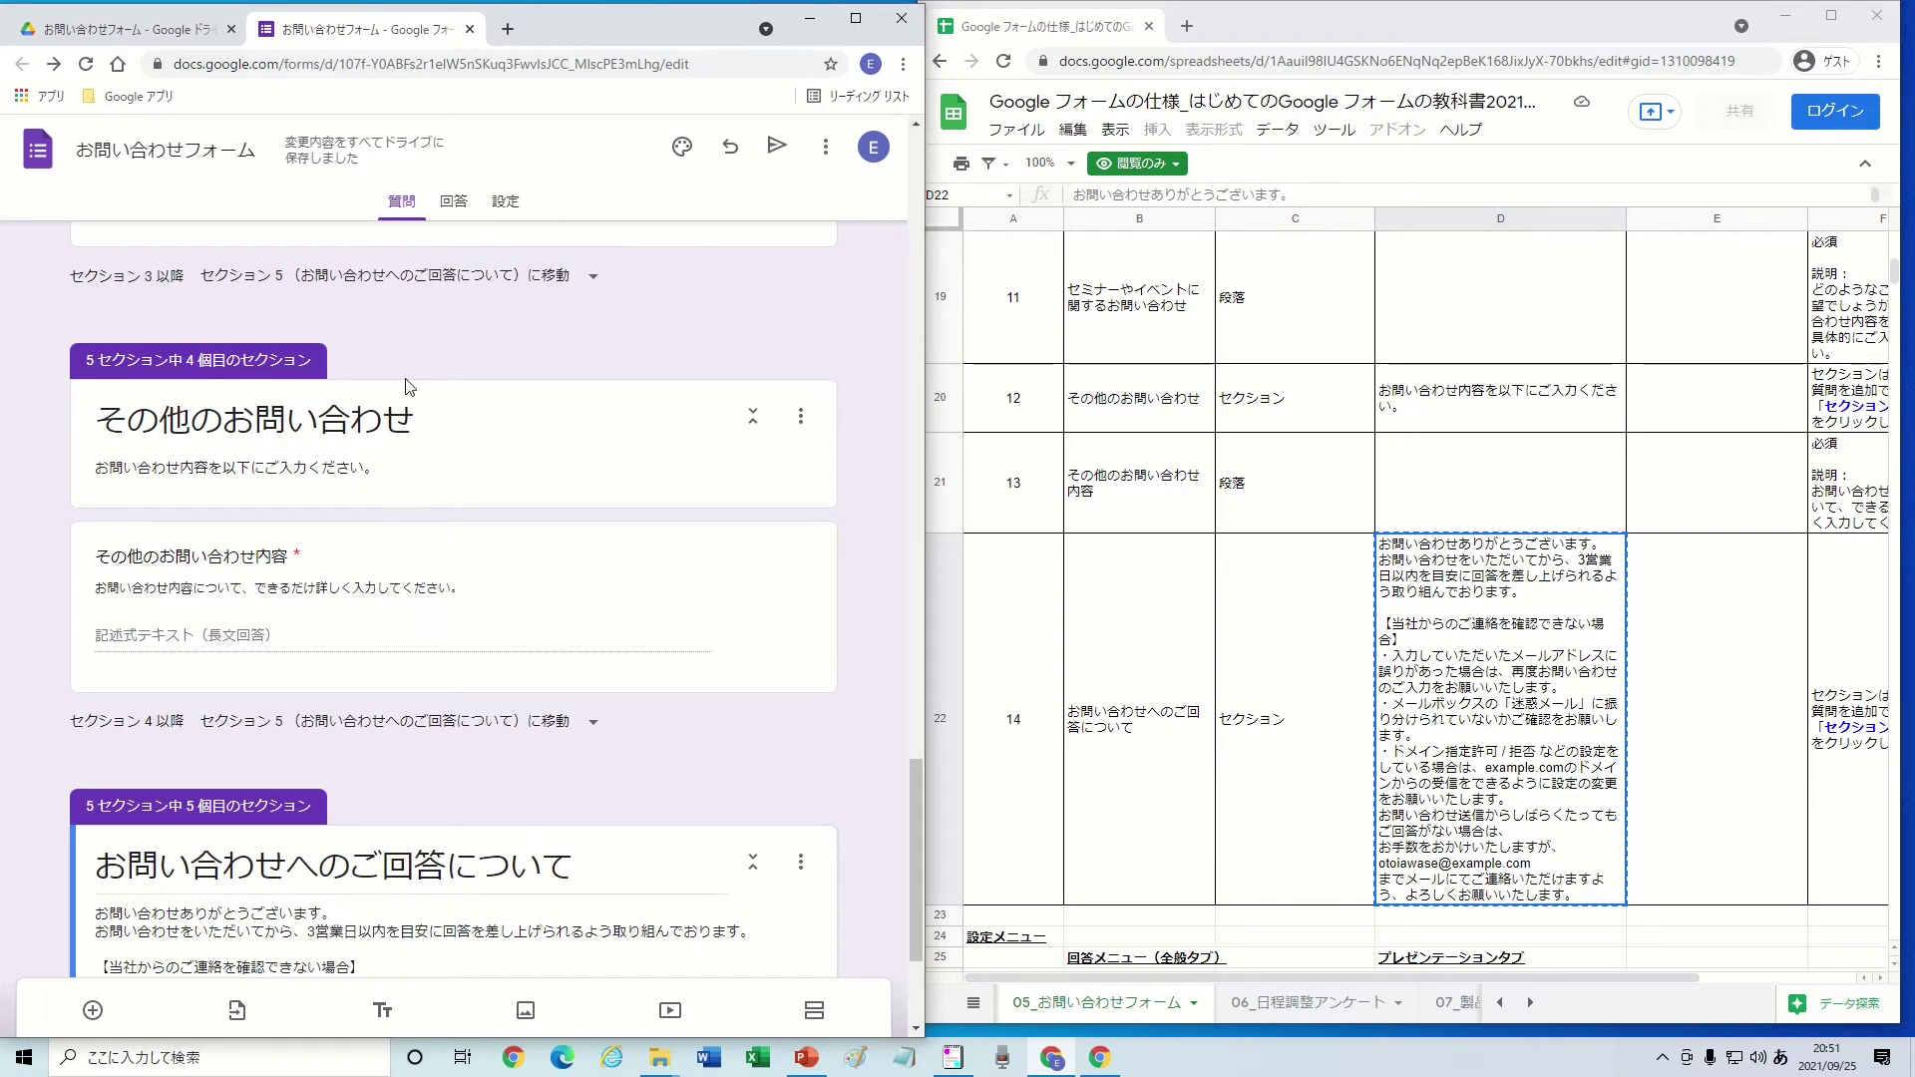
pyautogui.scroll(5, 402, 428)
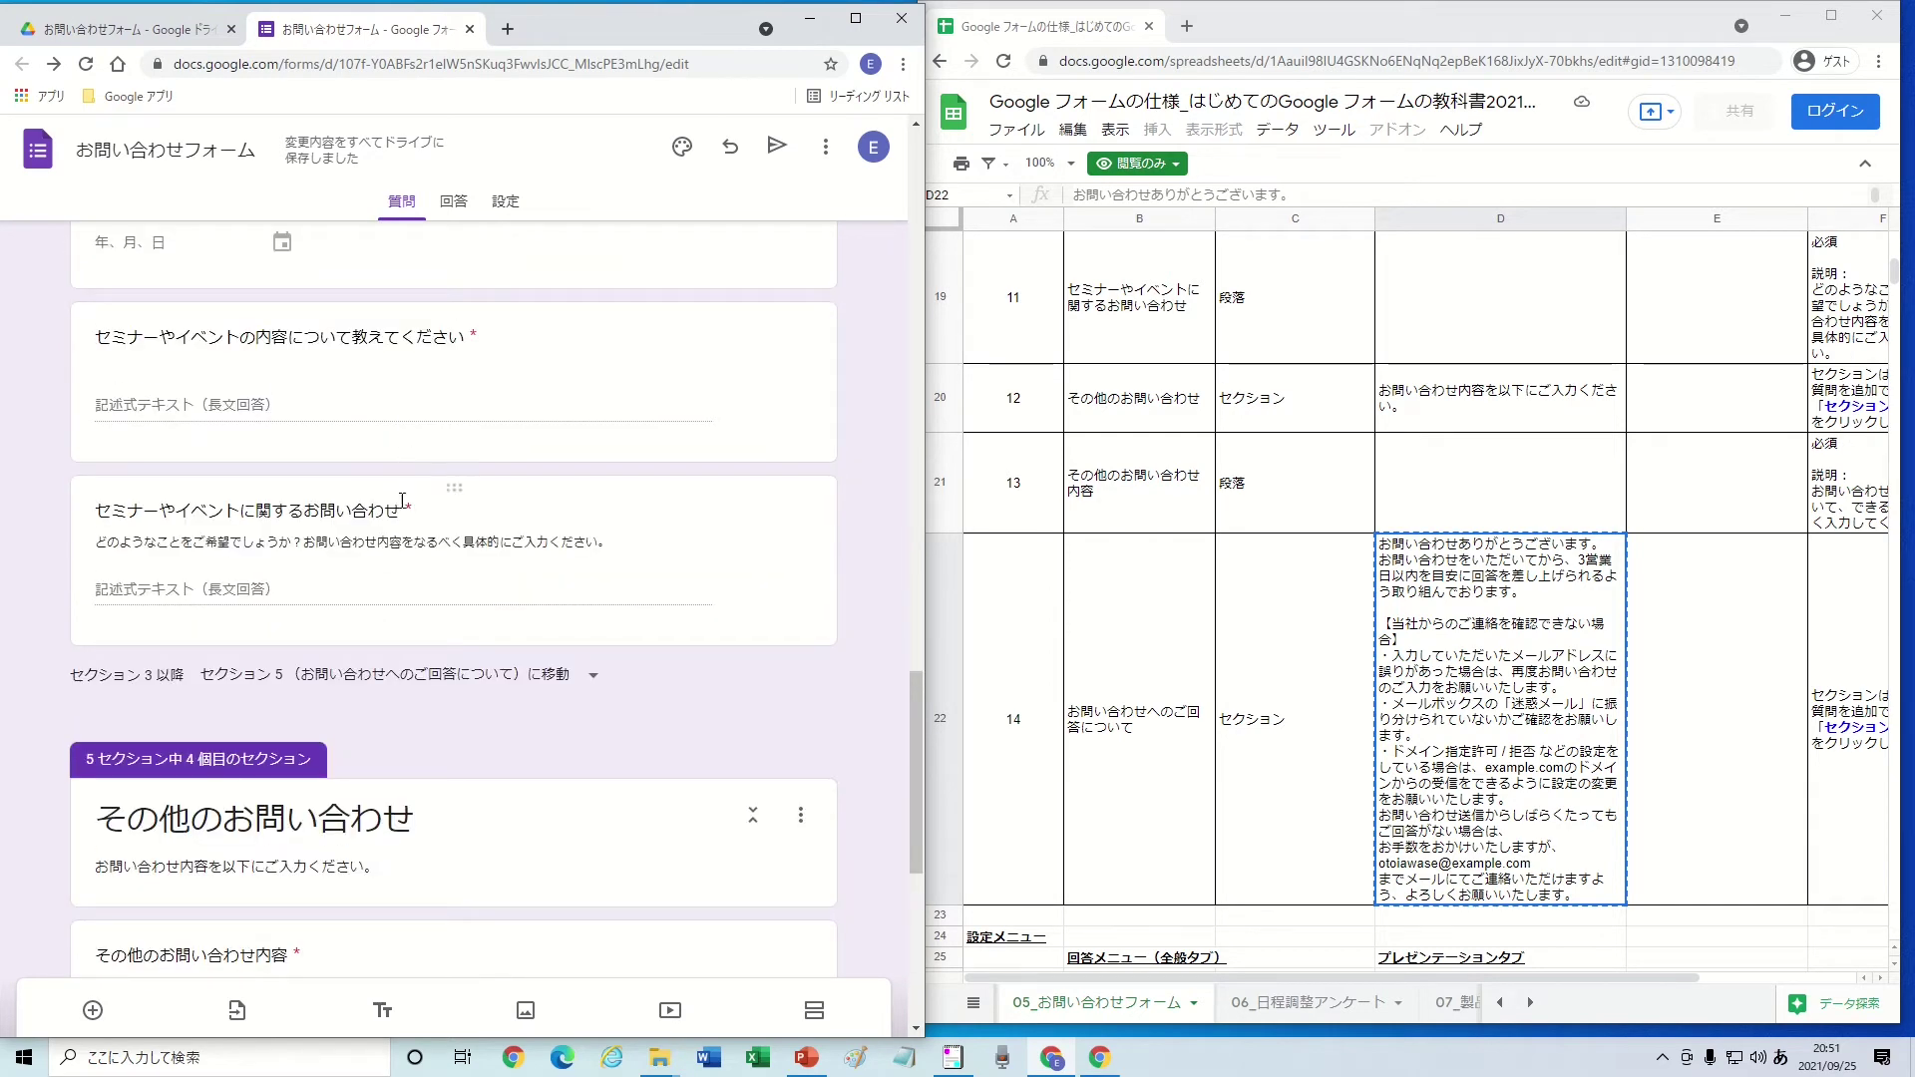
pyautogui.click(399, 514)
pyautogui.moveTo(446, 488); pyautogui.dragTo(454, 492)
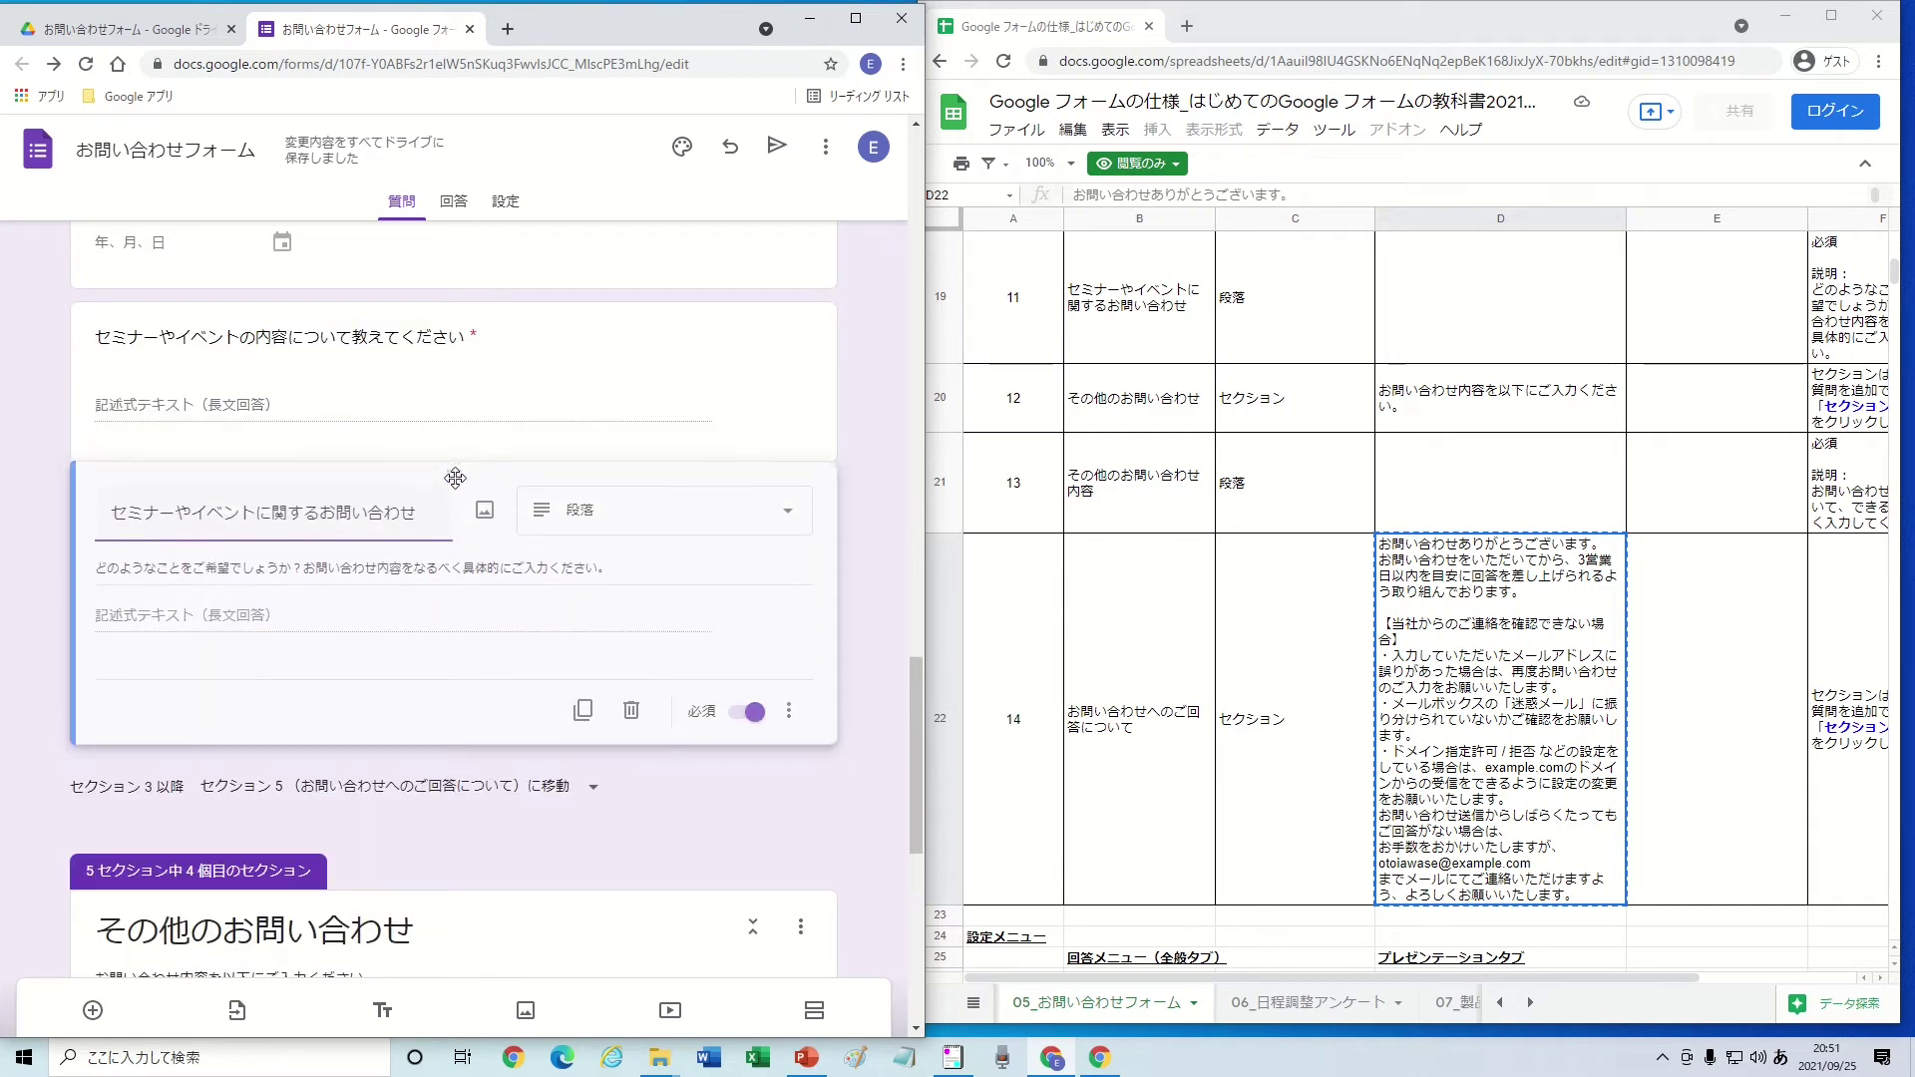
pyautogui.scroll(-4, 455, 493)
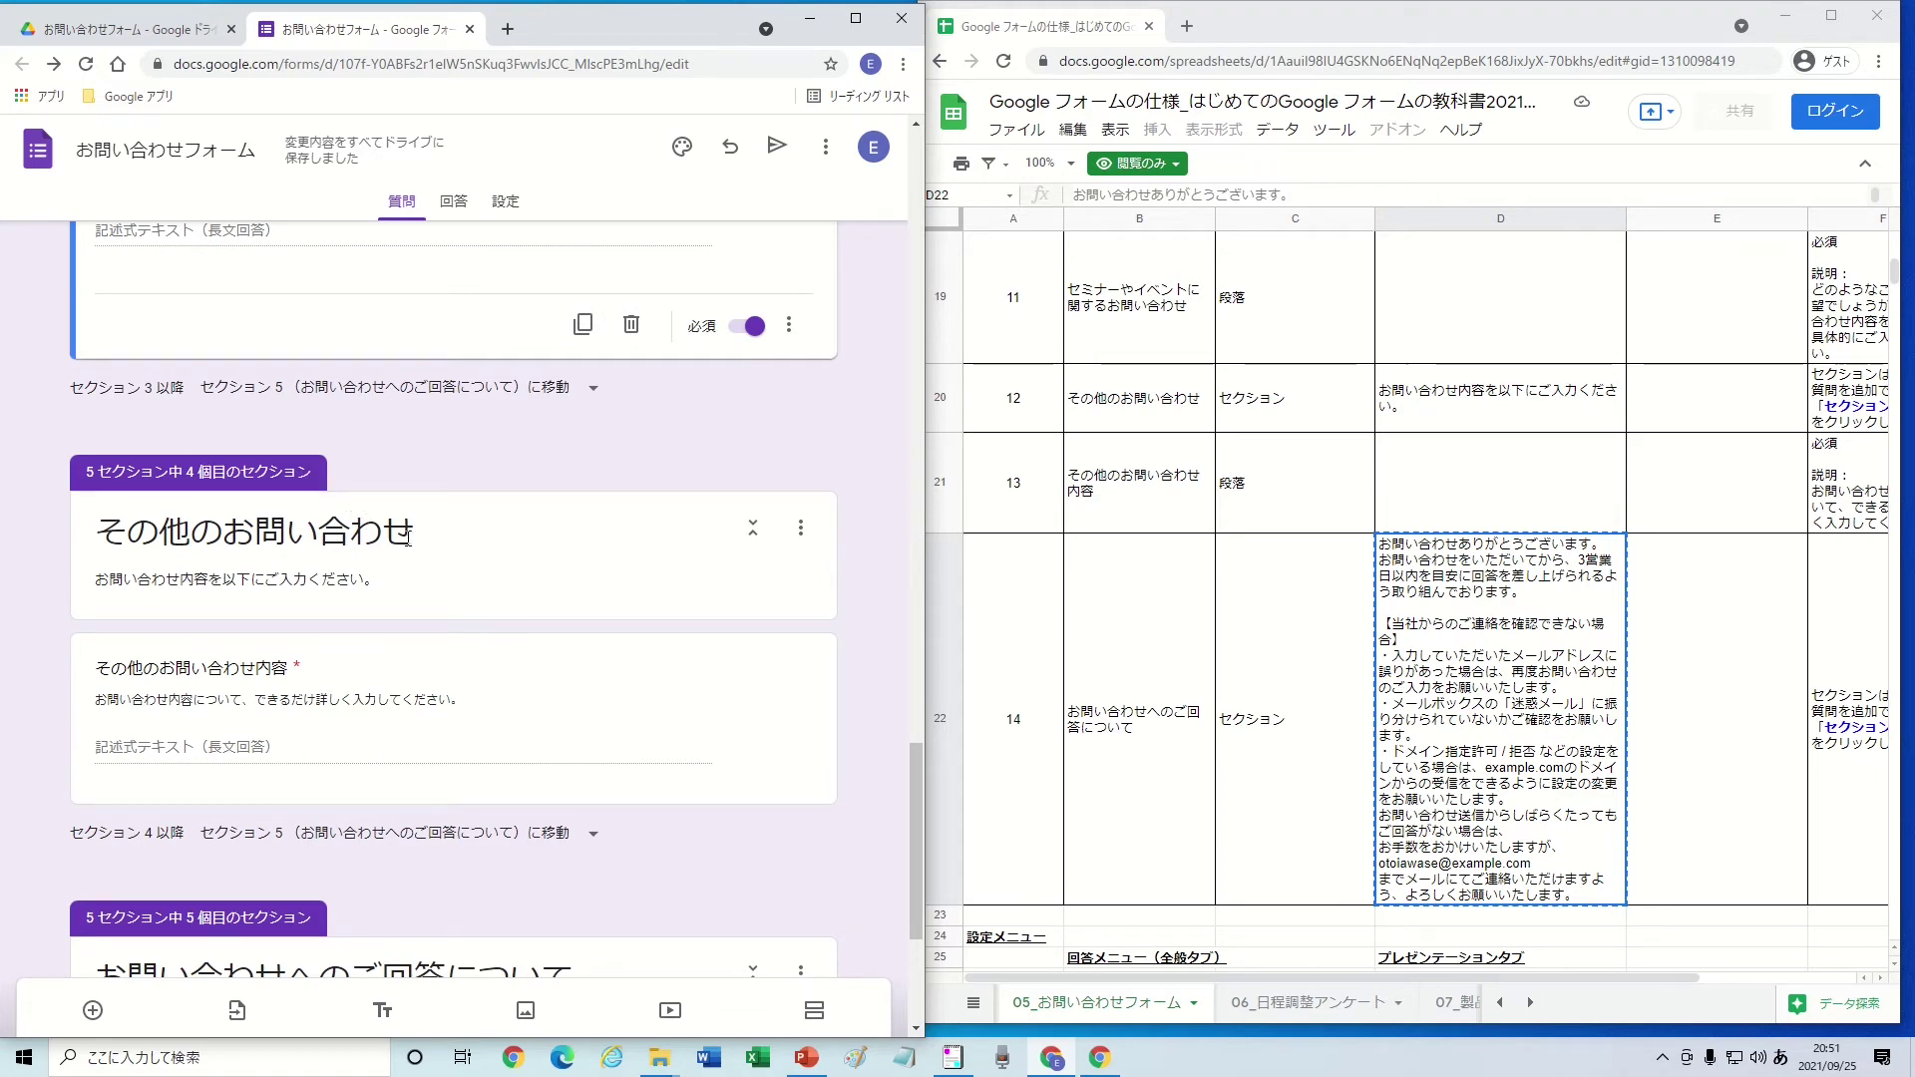
pyautogui.click(704, 525)
pyautogui.scroll(-1, 705, 525)
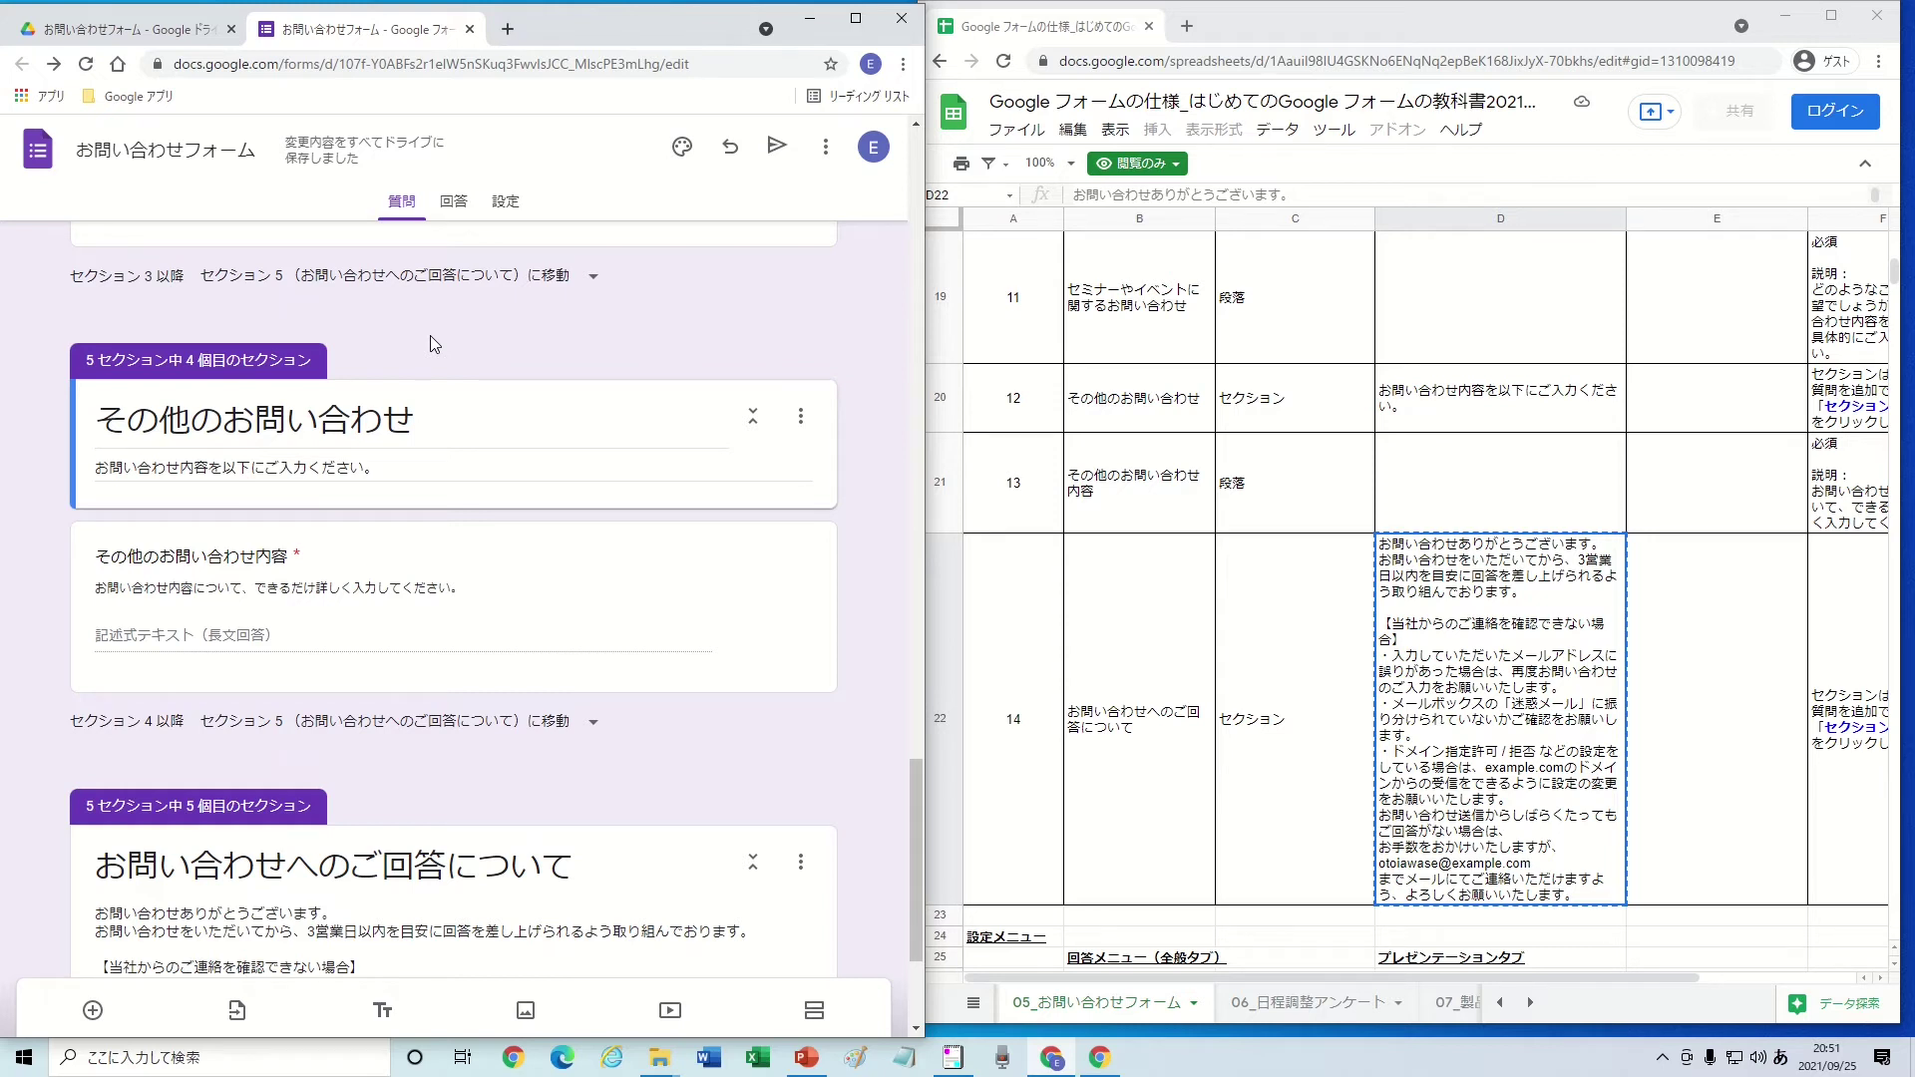
pyautogui.scroll(1, 708, 334)
# Step: Insert the green illustration from the イラスト gallery as the header and apply the green theme
pyautogui.scroll(10, 708, 335)
pyautogui.scroll(10, 708, 334)
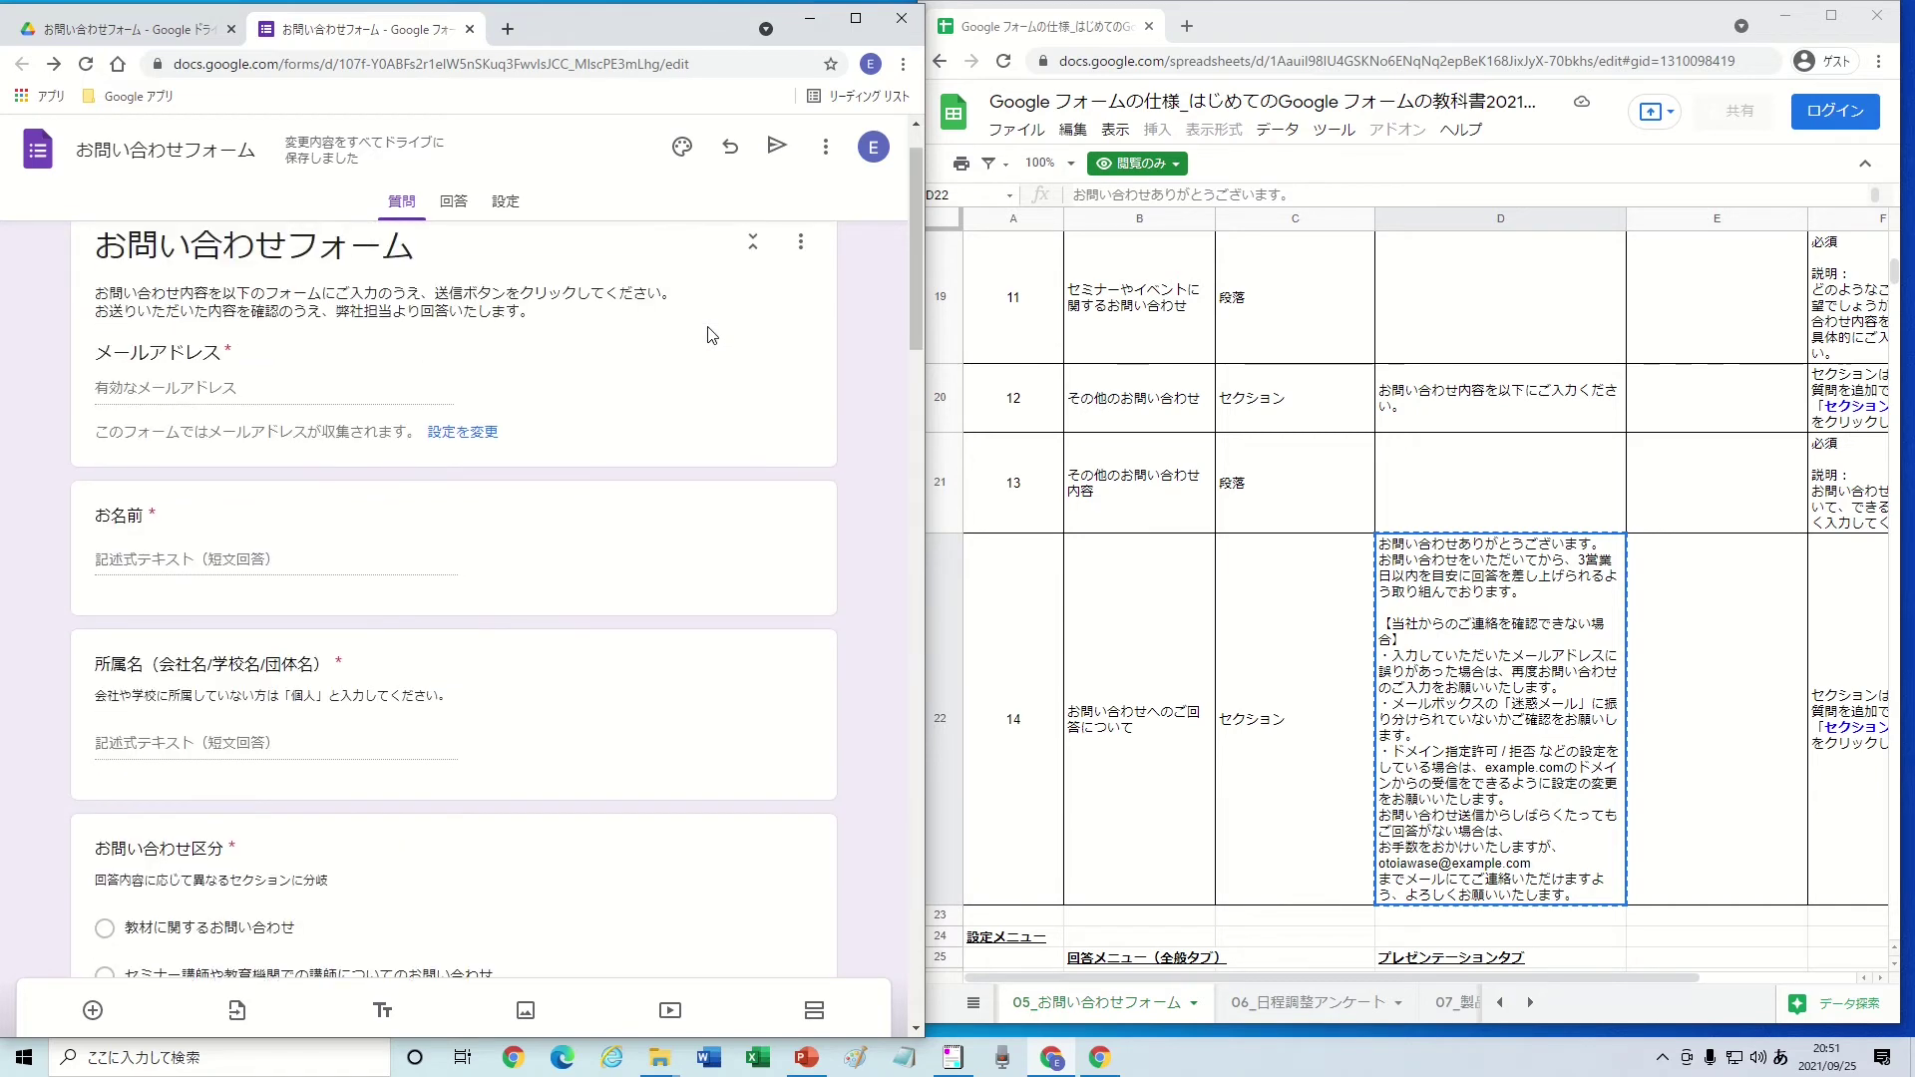
pyautogui.scroll(5, 709, 334)
pyautogui.click(680, 147)
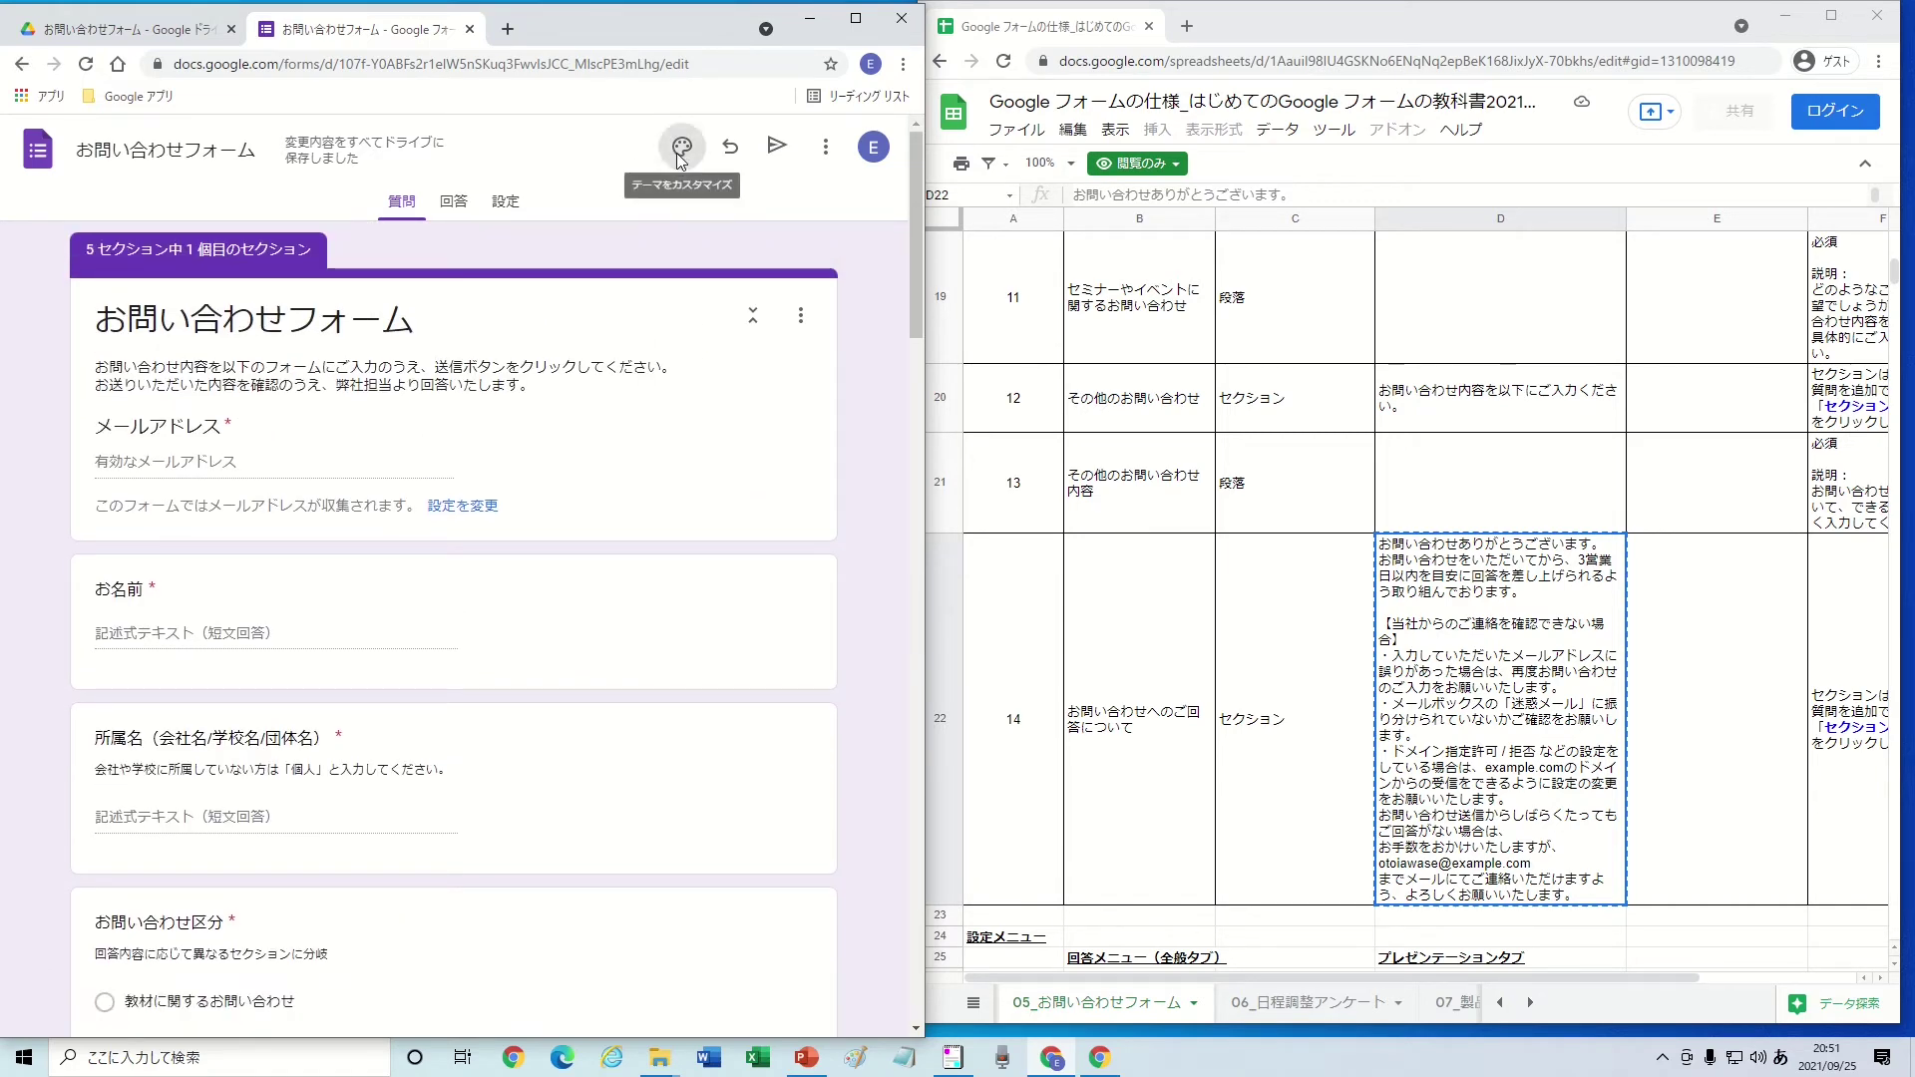
pyautogui.click(461, 265)
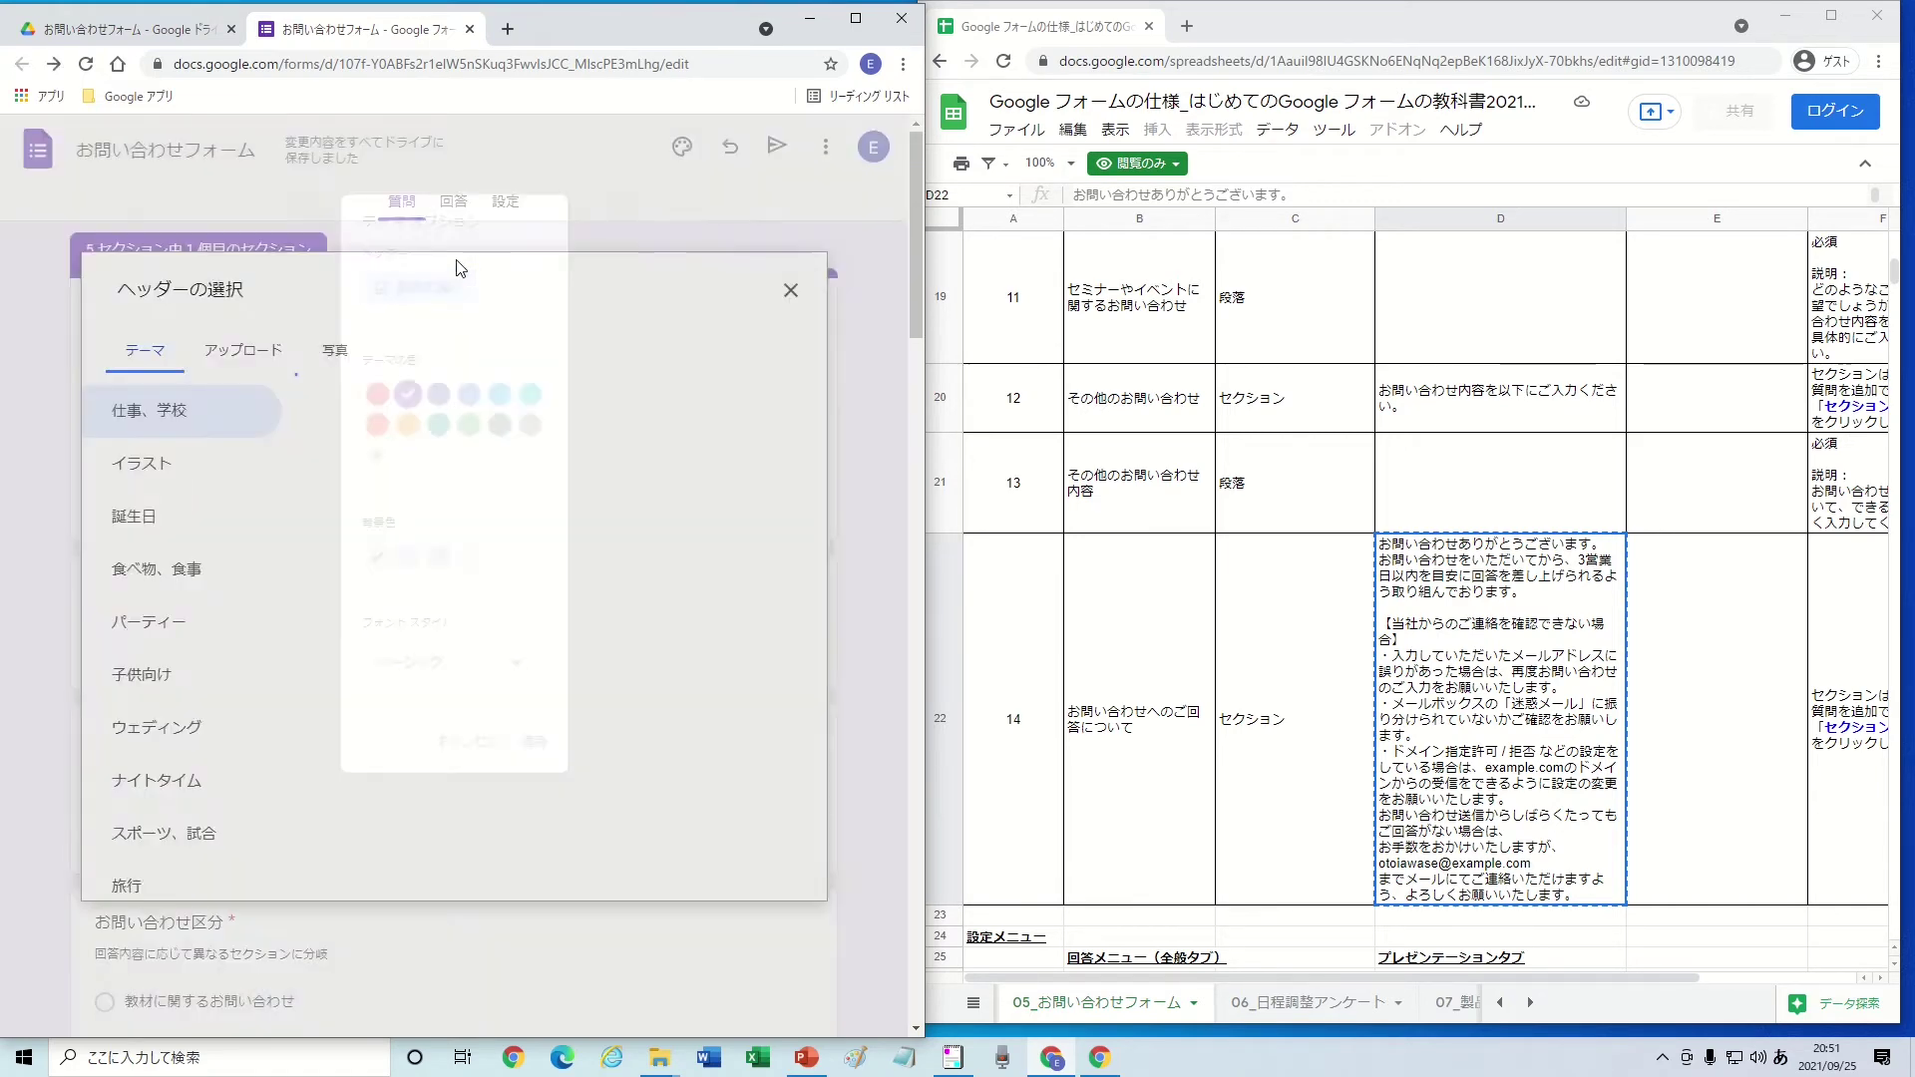
pyautogui.scroll(-3, 419, 449)
pyautogui.scroll(-5, 419, 449)
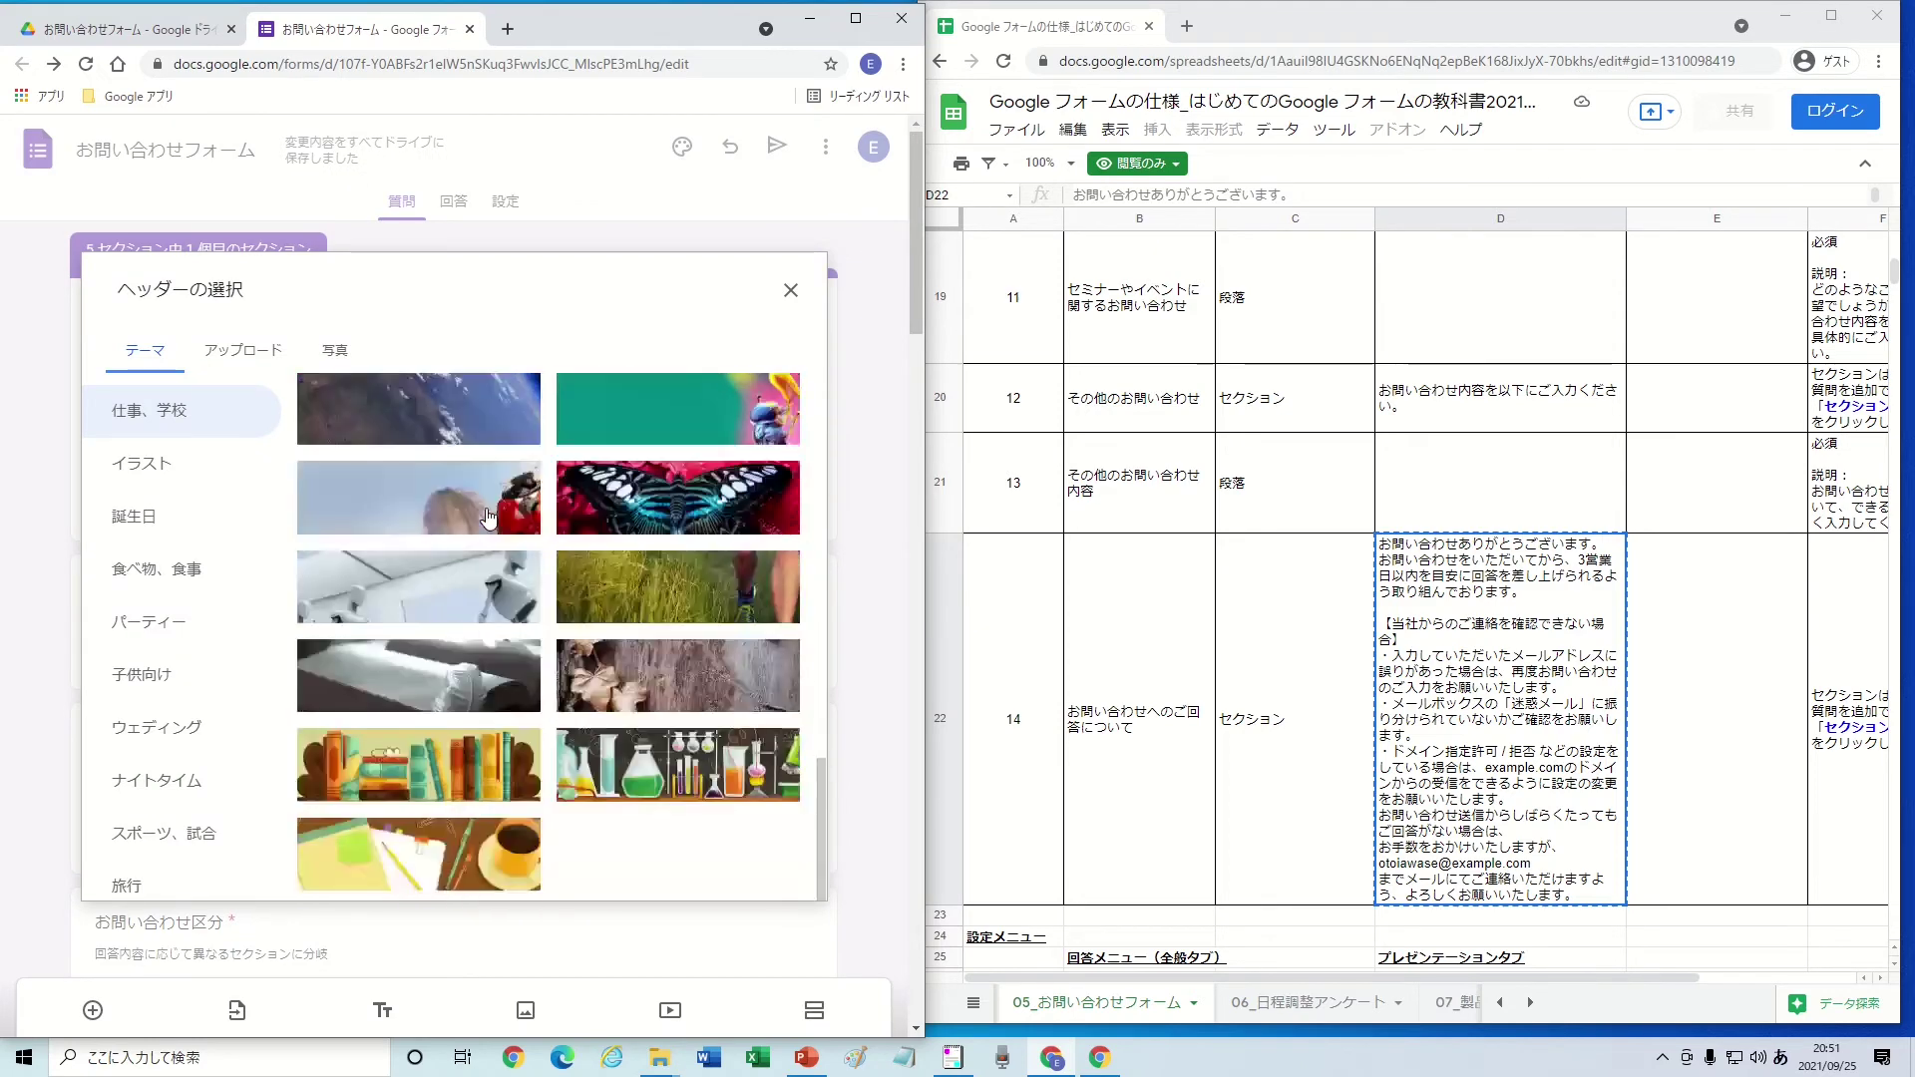
pyautogui.click(236, 475)
pyautogui.scroll(-3, 489, 499)
pyautogui.scroll(-3, 489, 499)
pyautogui.scroll(-5, 489, 499)
pyautogui.scroll(-5, 489, 499)
pyautogui.scroll(-5, 489, 499)
pyautogui.scroll(-5, 488, 499)
pyautogui.scroll(-5, 489, 499)
pyautogui.scroll(-5, 489, 498)
pyautogui.scroll(-5, 489, 499)
pyautogui.scroll(-5, 488, 498)
pyautogui.scroll(-5, 489, 499)
pyautogui.scroll(-5, 489, 498)
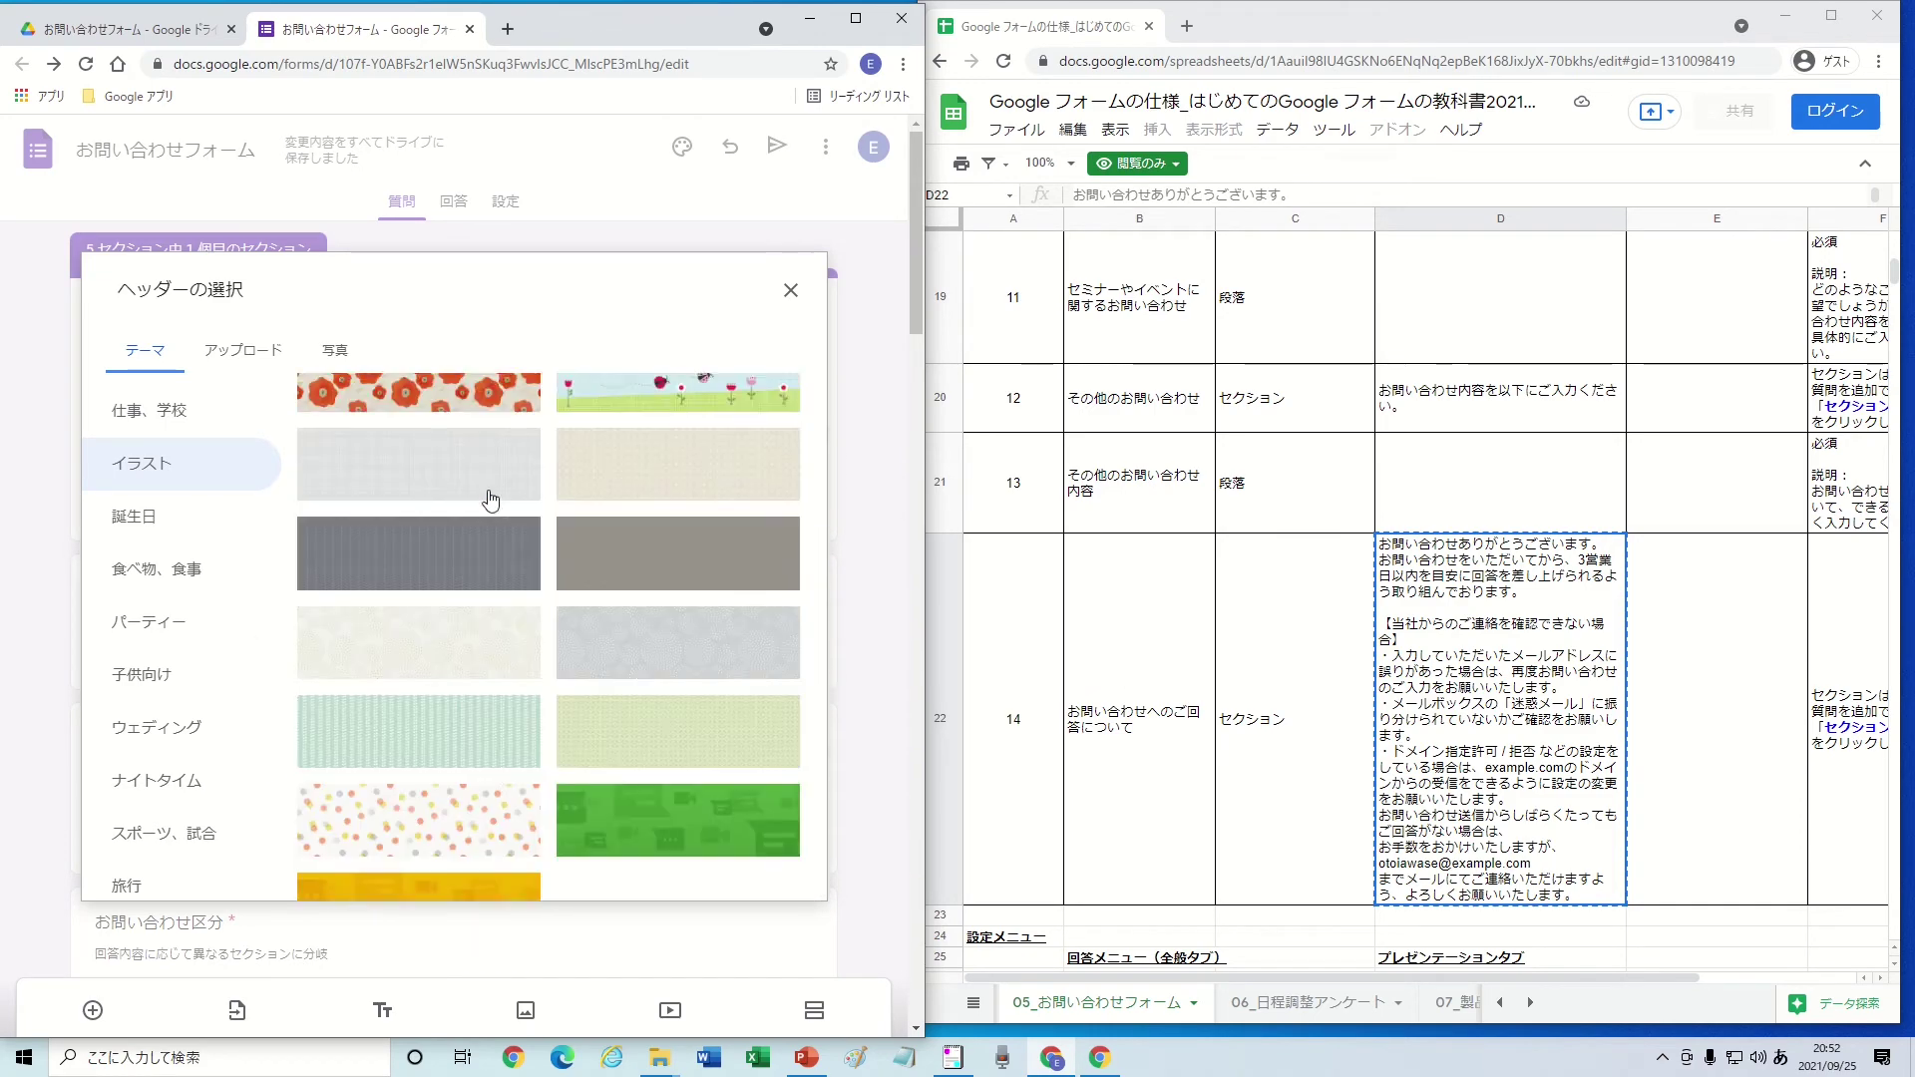
pyautogui.scroll(-3, 489, 499)
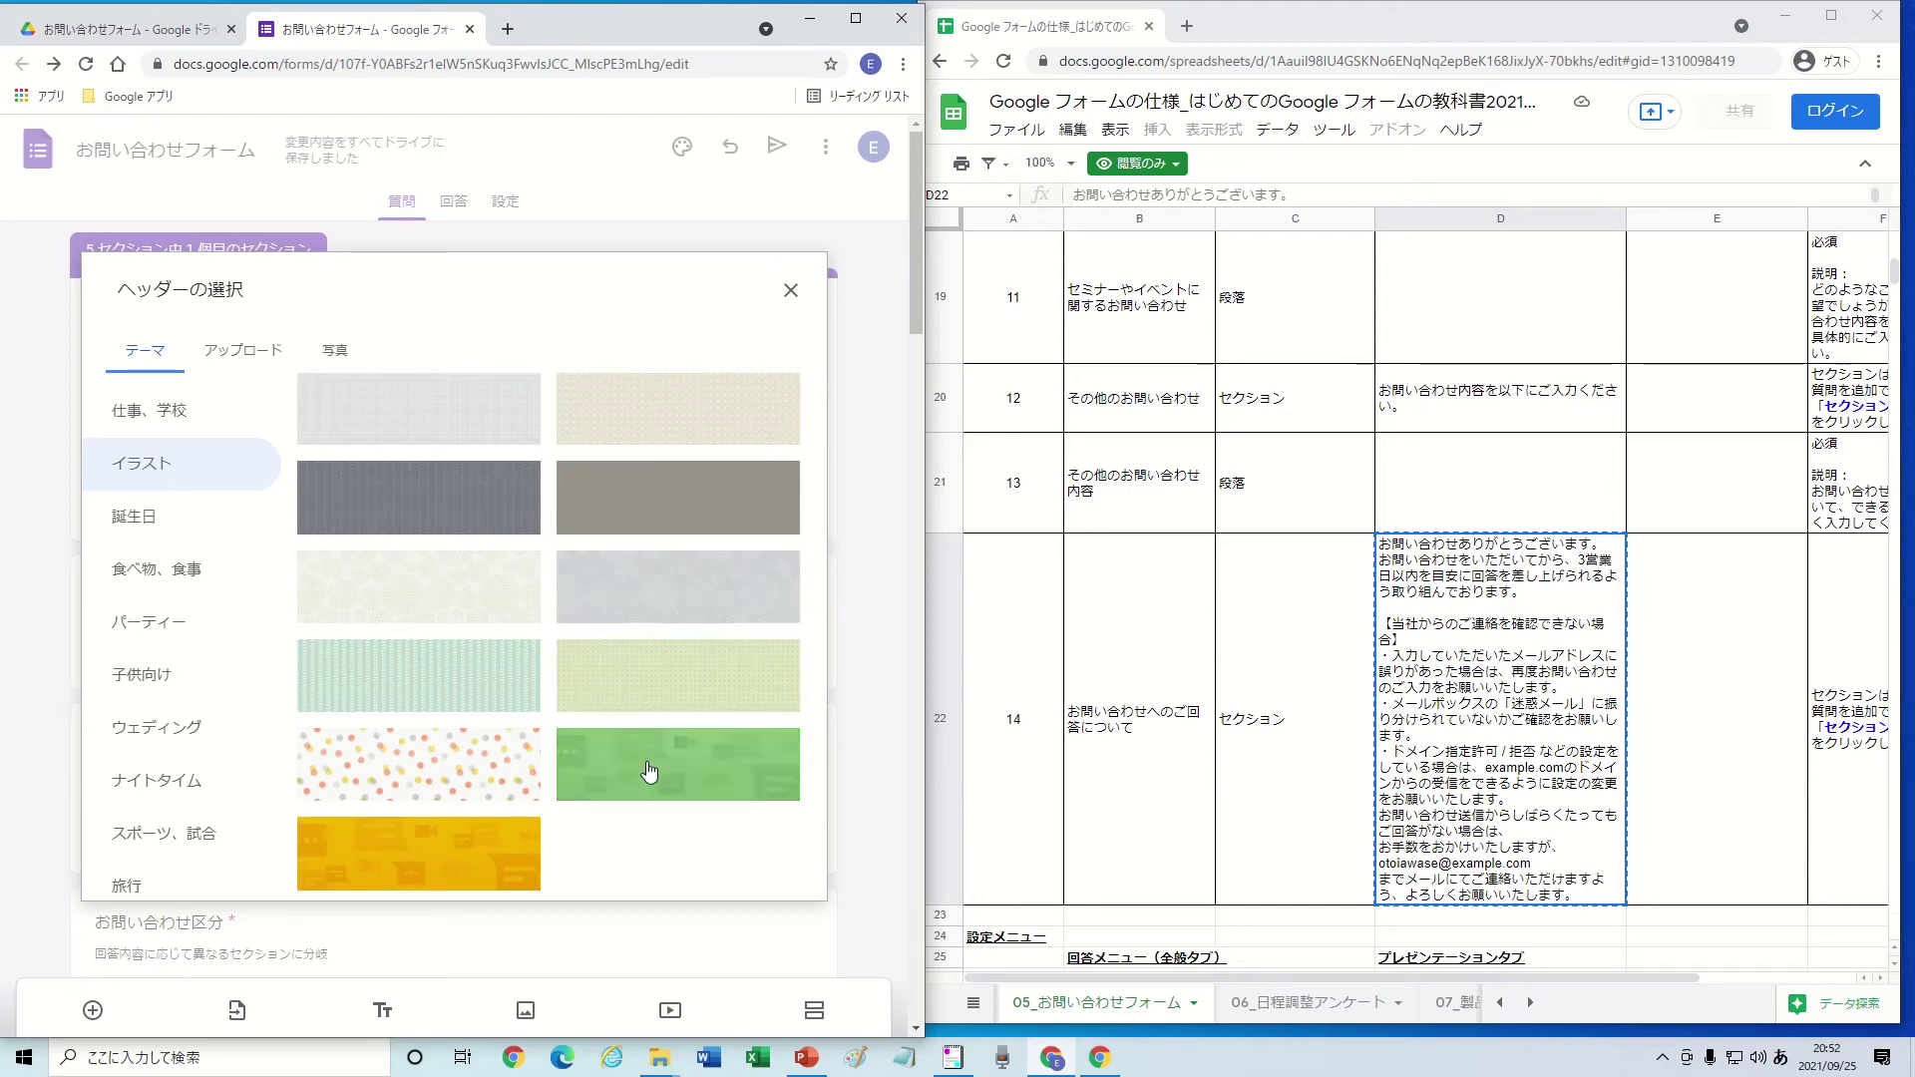
pyautogui.click(653, 782)
pyautogui.click(775, 874)
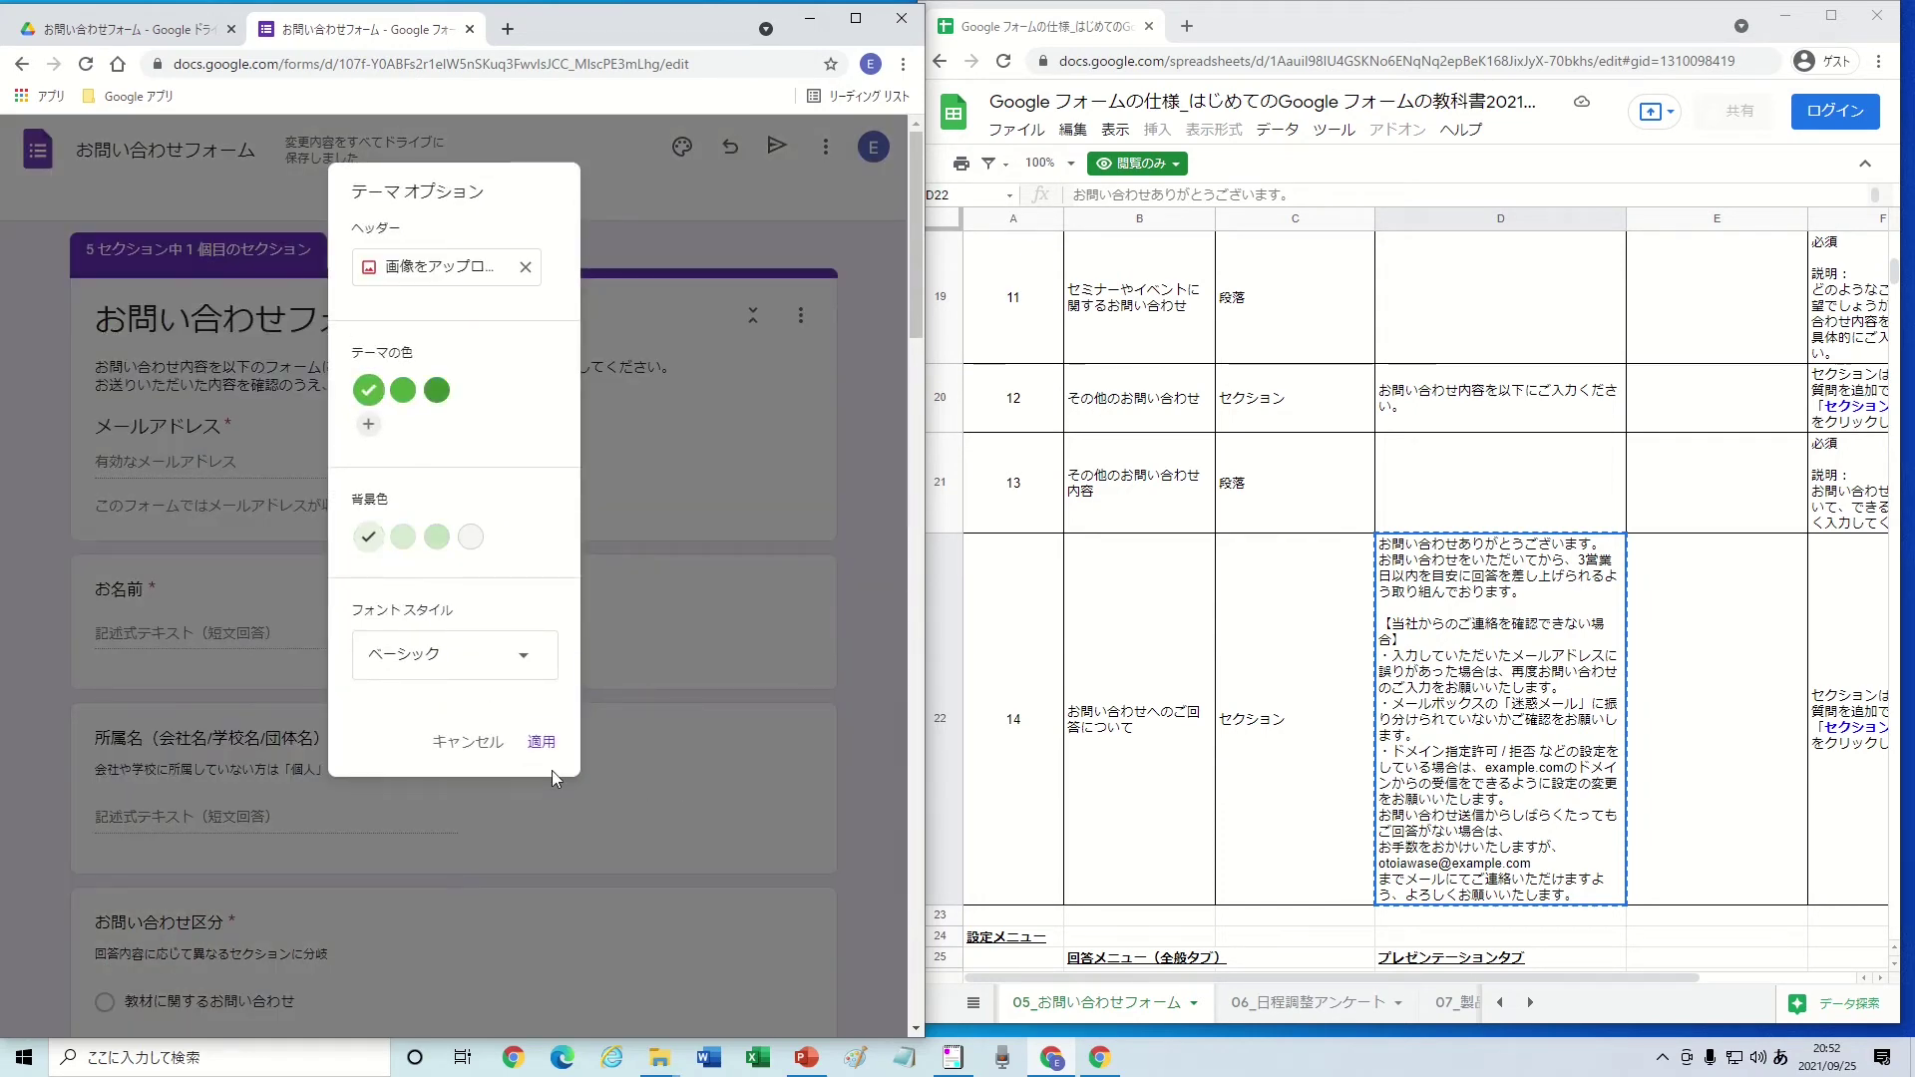
pyautogui.click(543, 743)
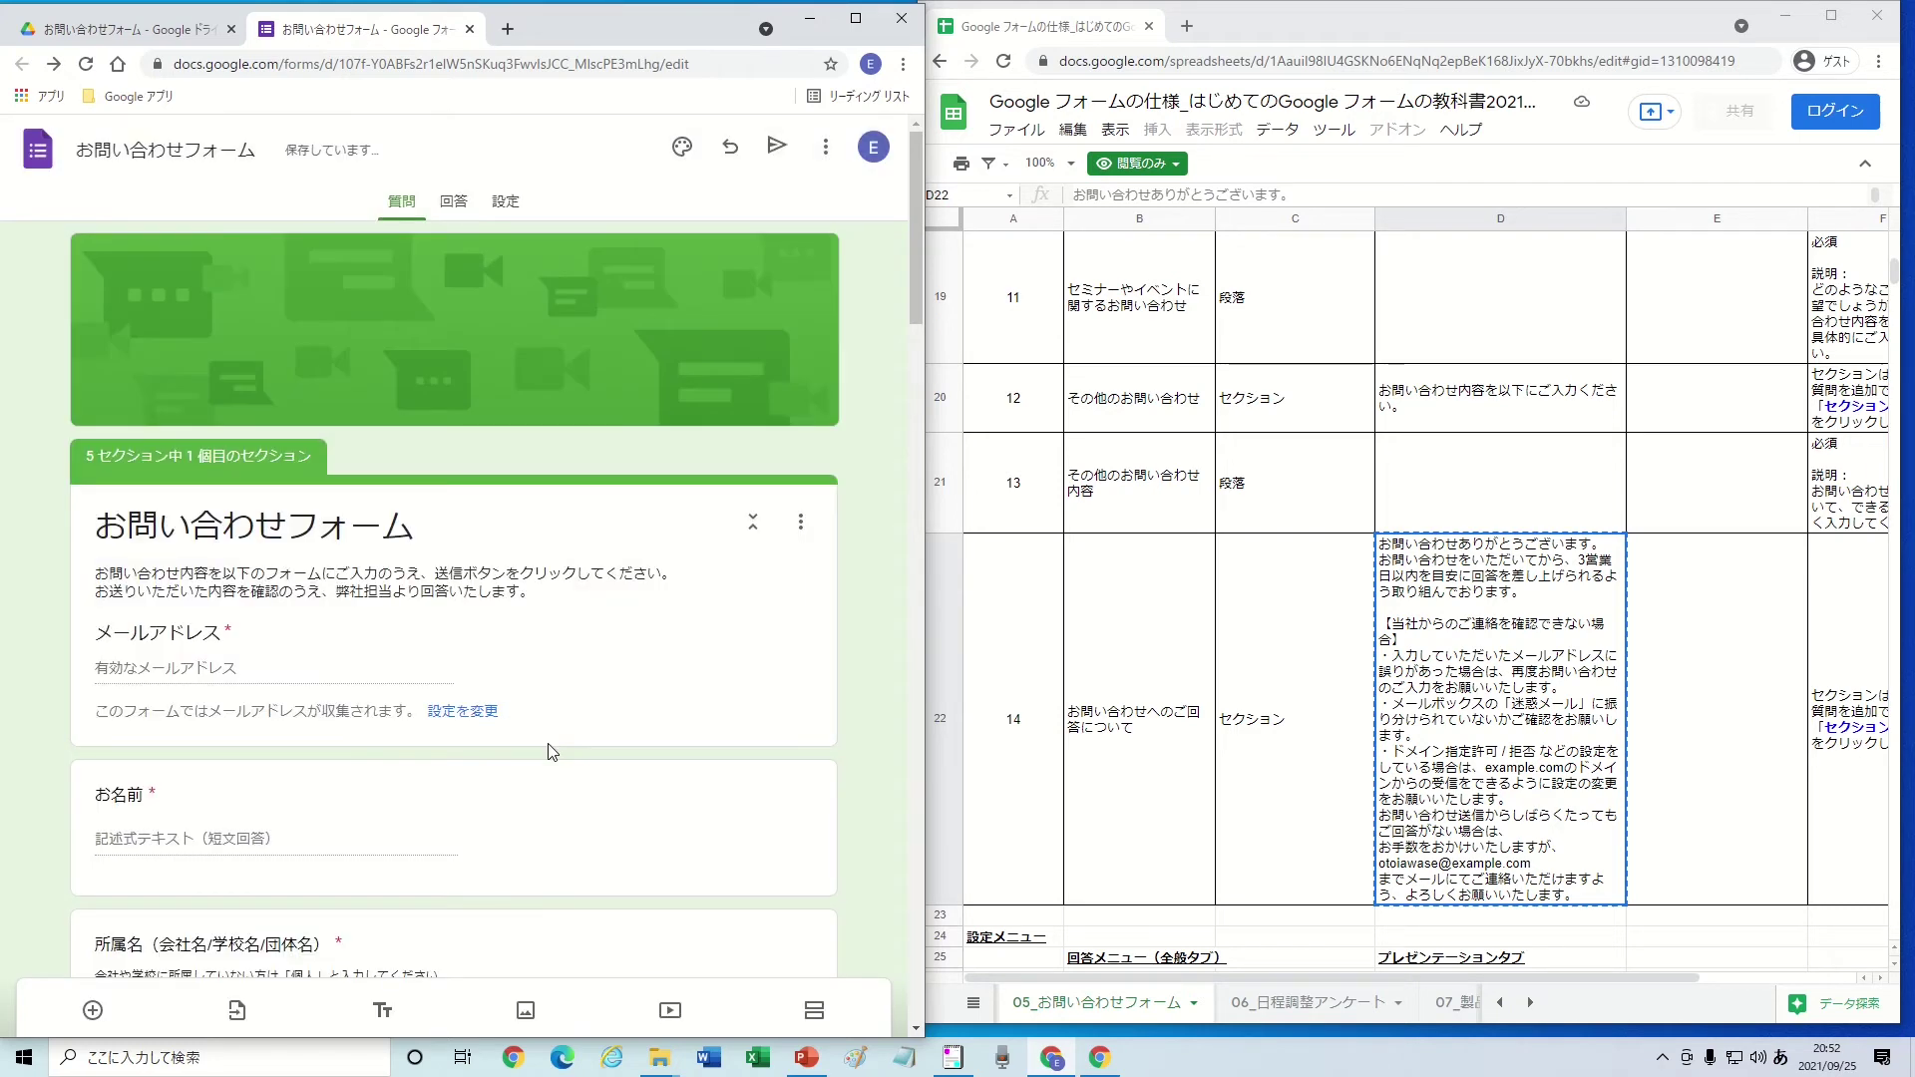
# Step: In the form settings, set respondent copies of answers to always be sent
pyautogui.click(506, 204)
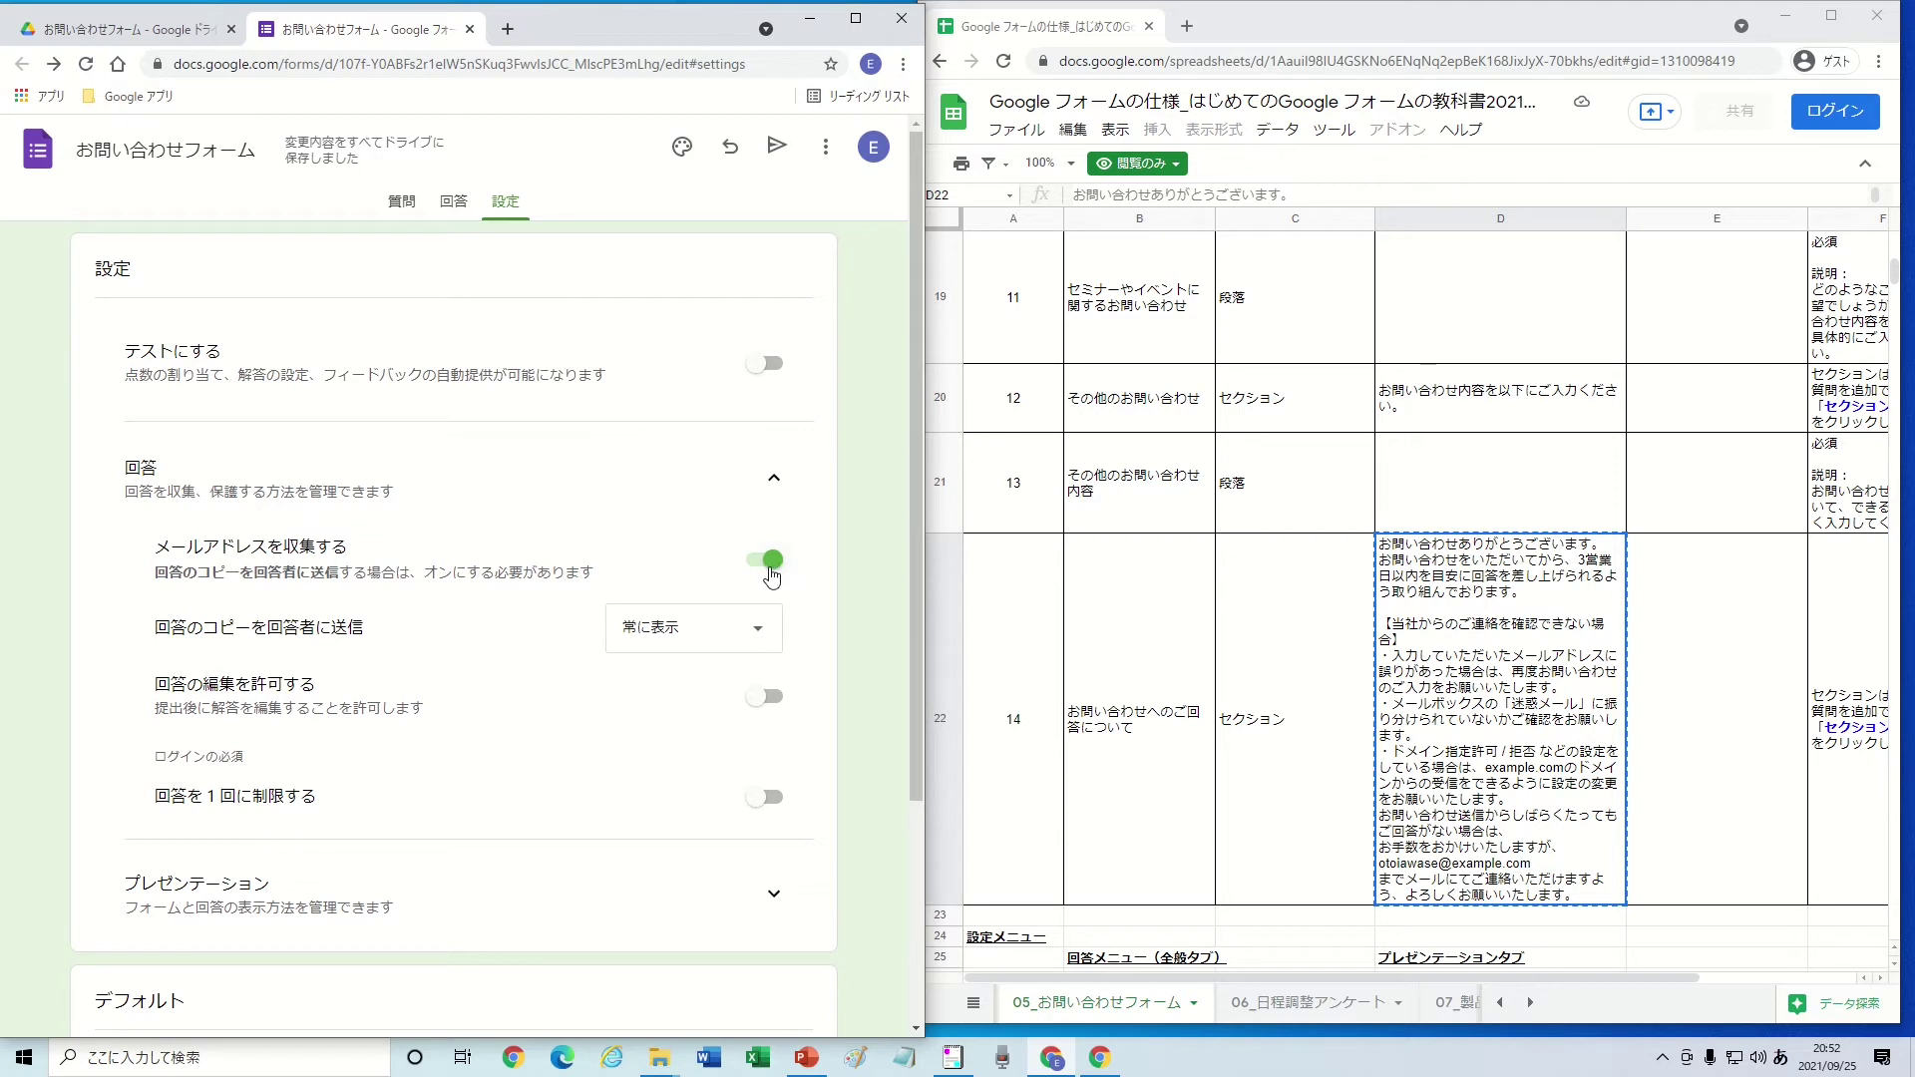
pyautogui.click(766, 628)
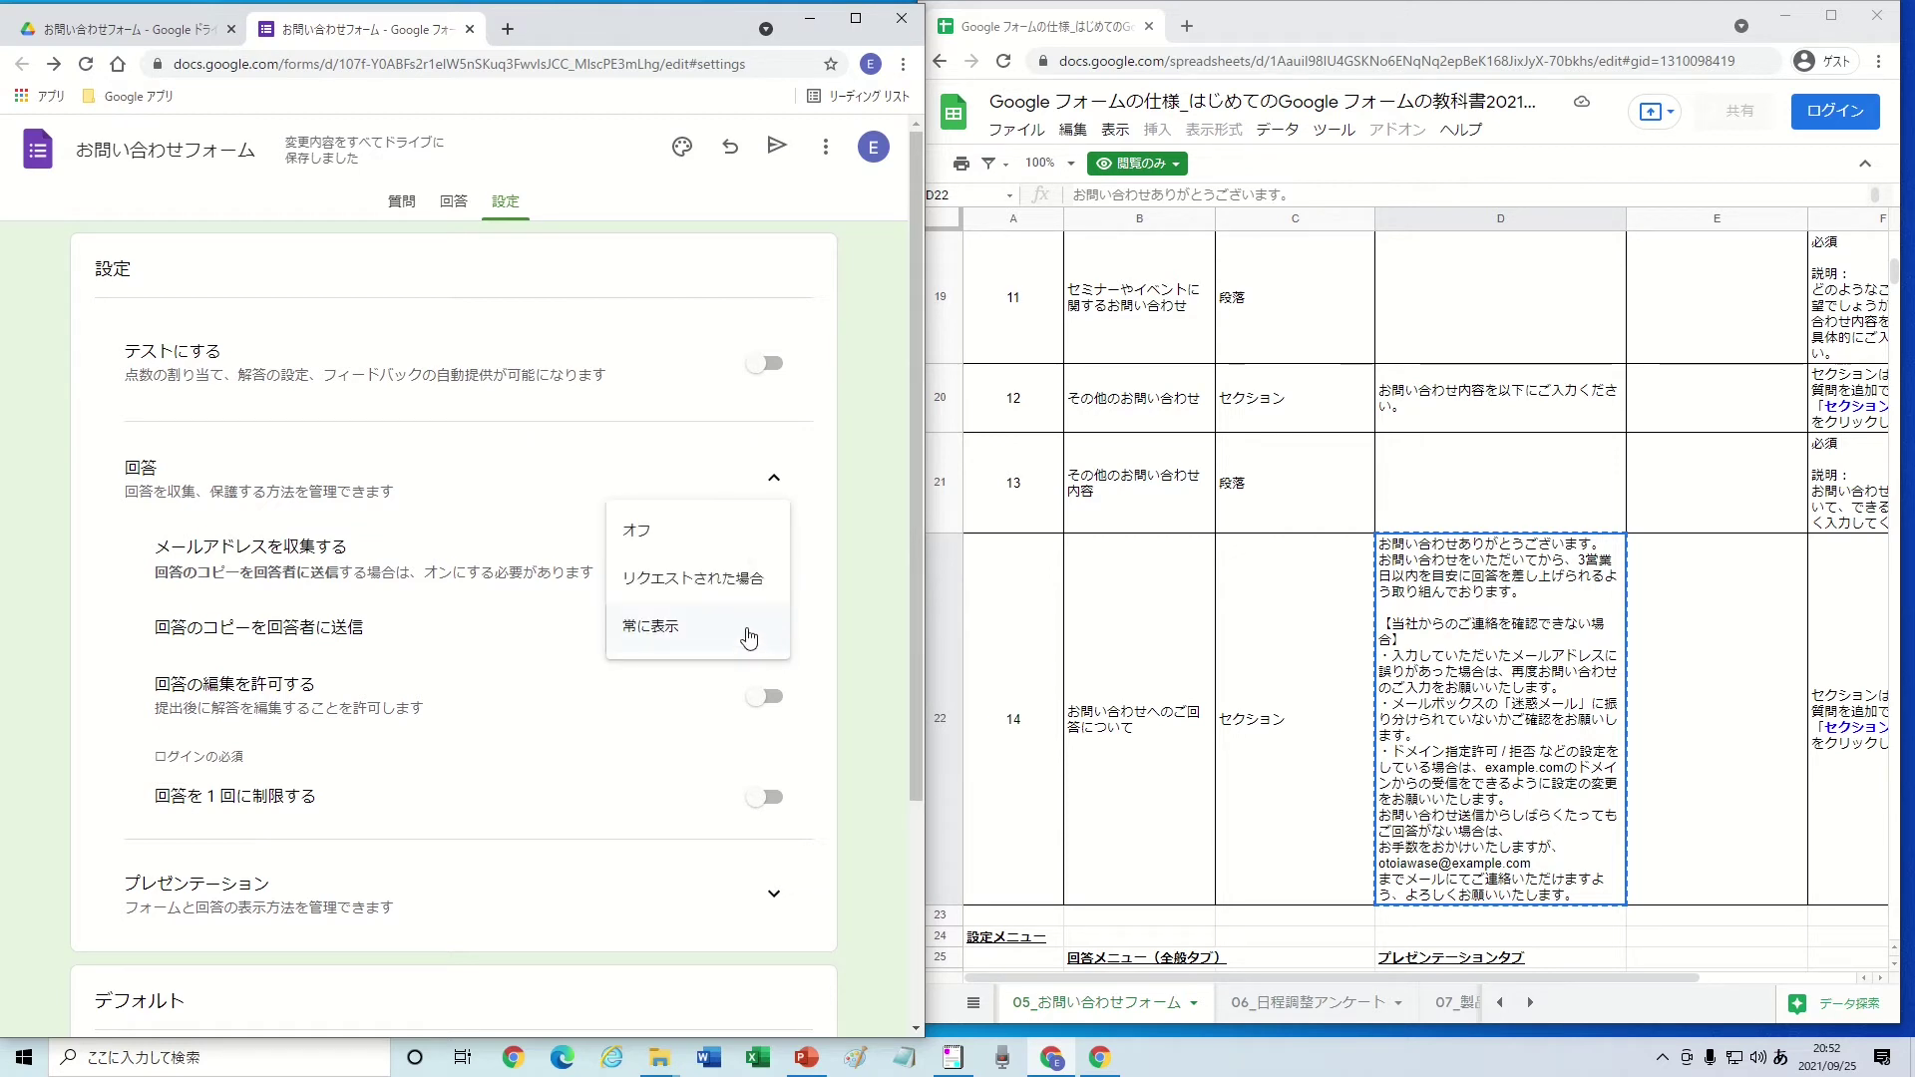
pyautogui.click(749, 638)
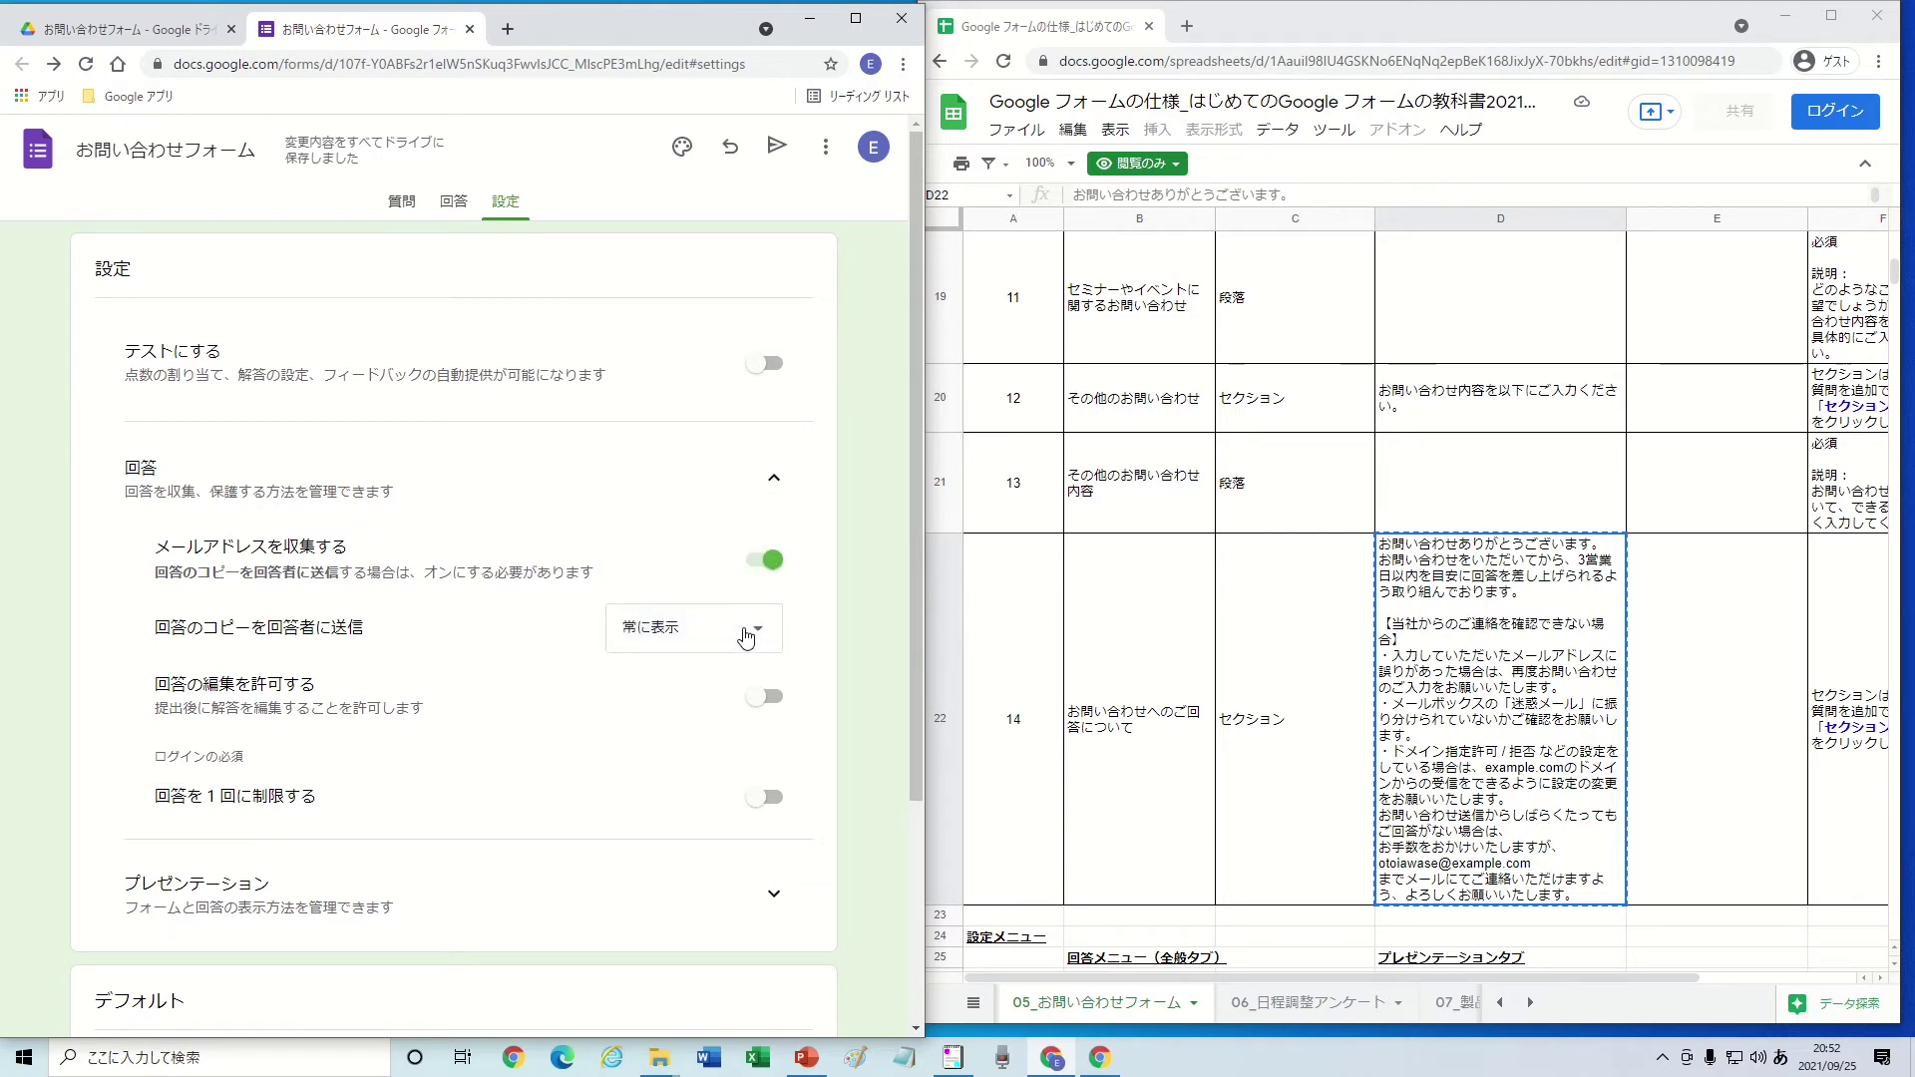
# Step: Expand the presentation settings, leaving the submit-another-response link turned on
pyautogui.scroll(-3, 749, 648)
pyautogui.click(774, 627)
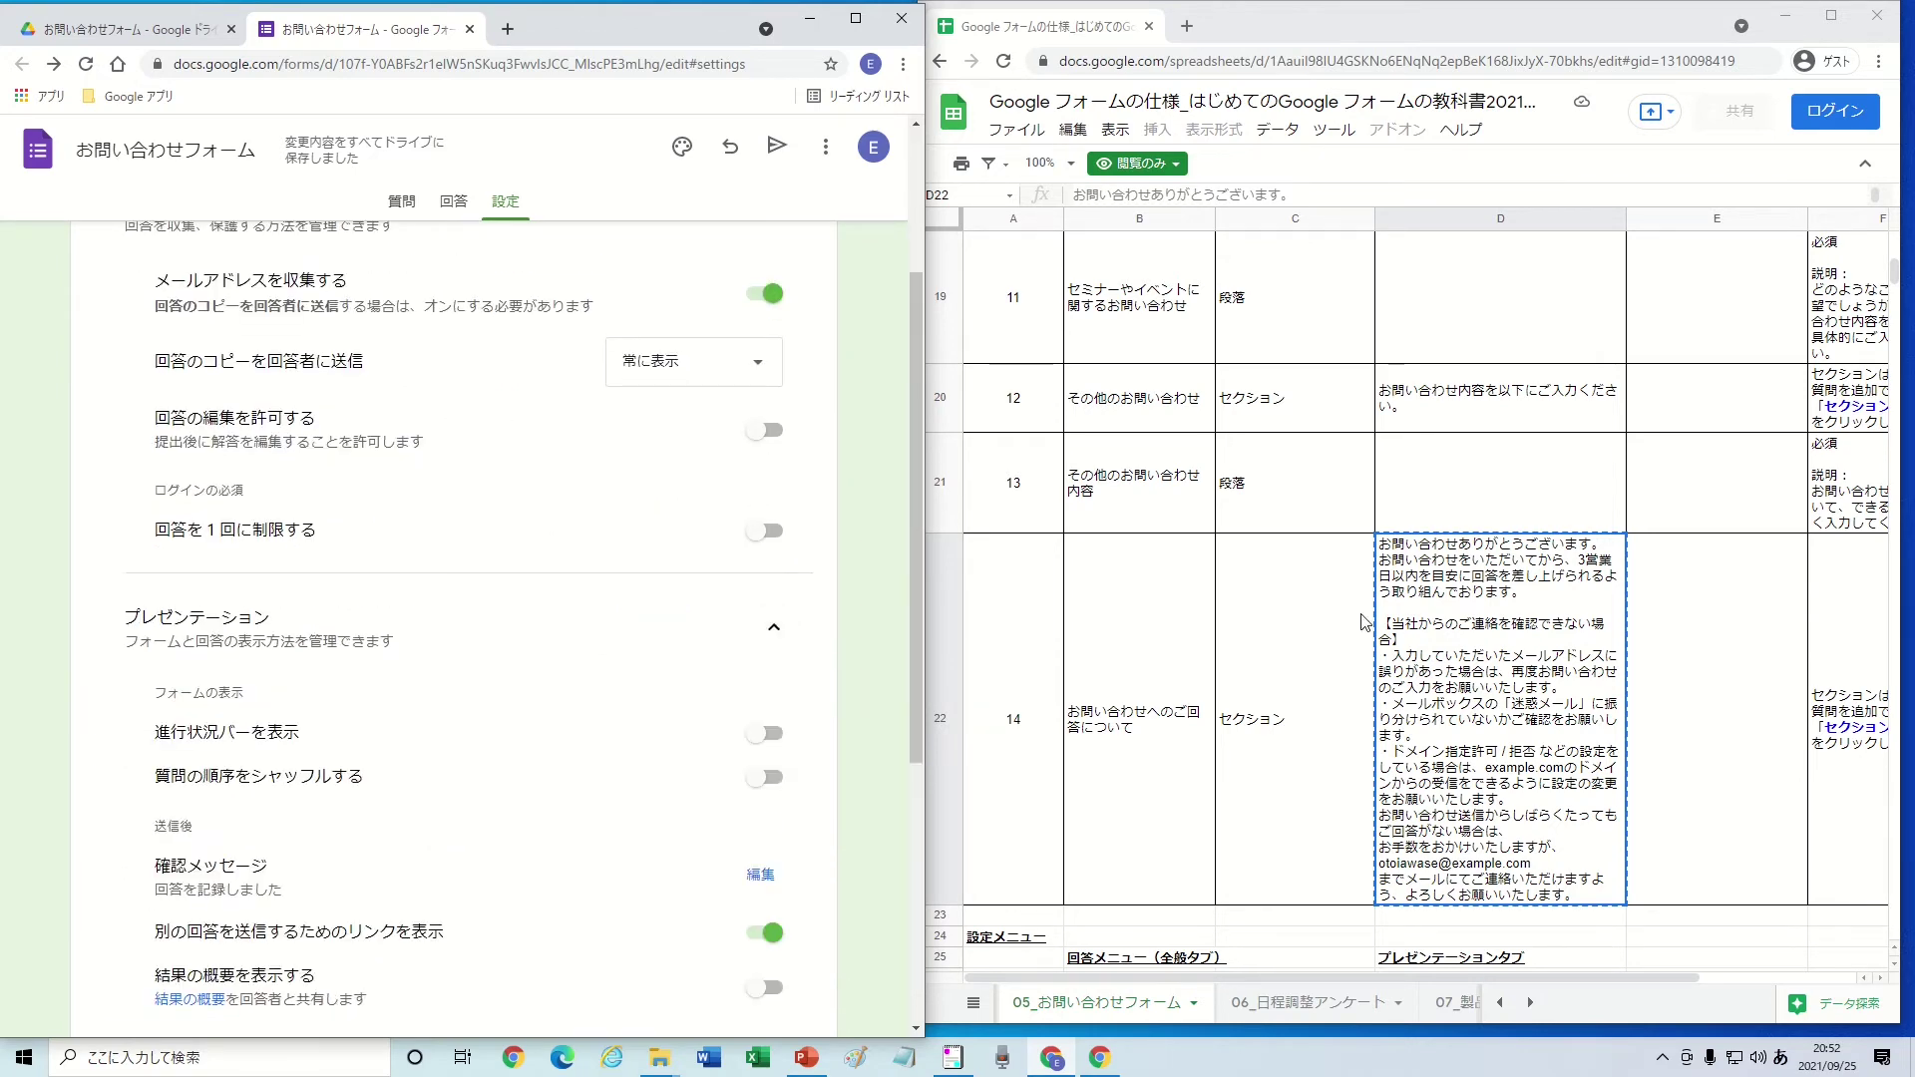
pyautogui.scroll(-2, 1362, 623)
pyautogui.scroll(-2, 1362, 622)
pyautogui.scroll(-2, 1363, 622)
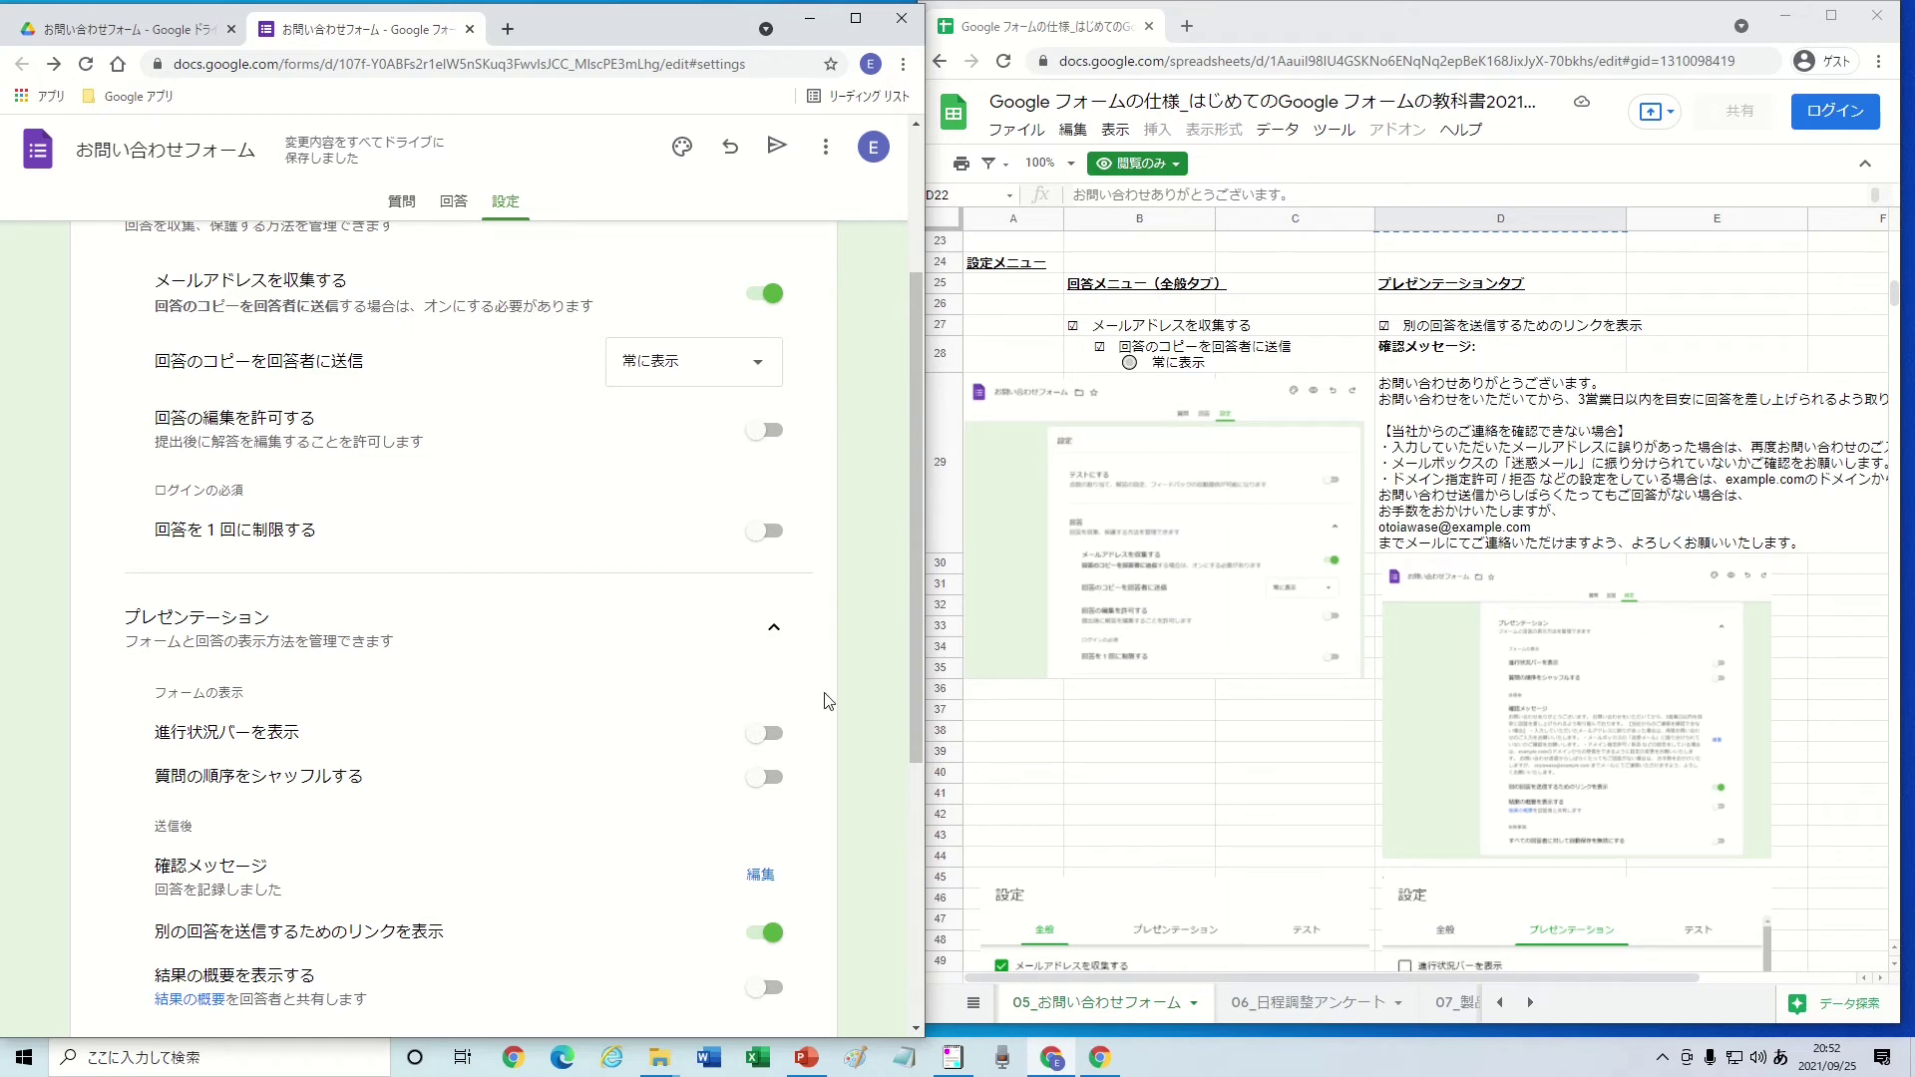
pyautogui.scroll(-2, 714, 715)
pyautogui.click(768, 801)
pyautogui.click(768, 803)
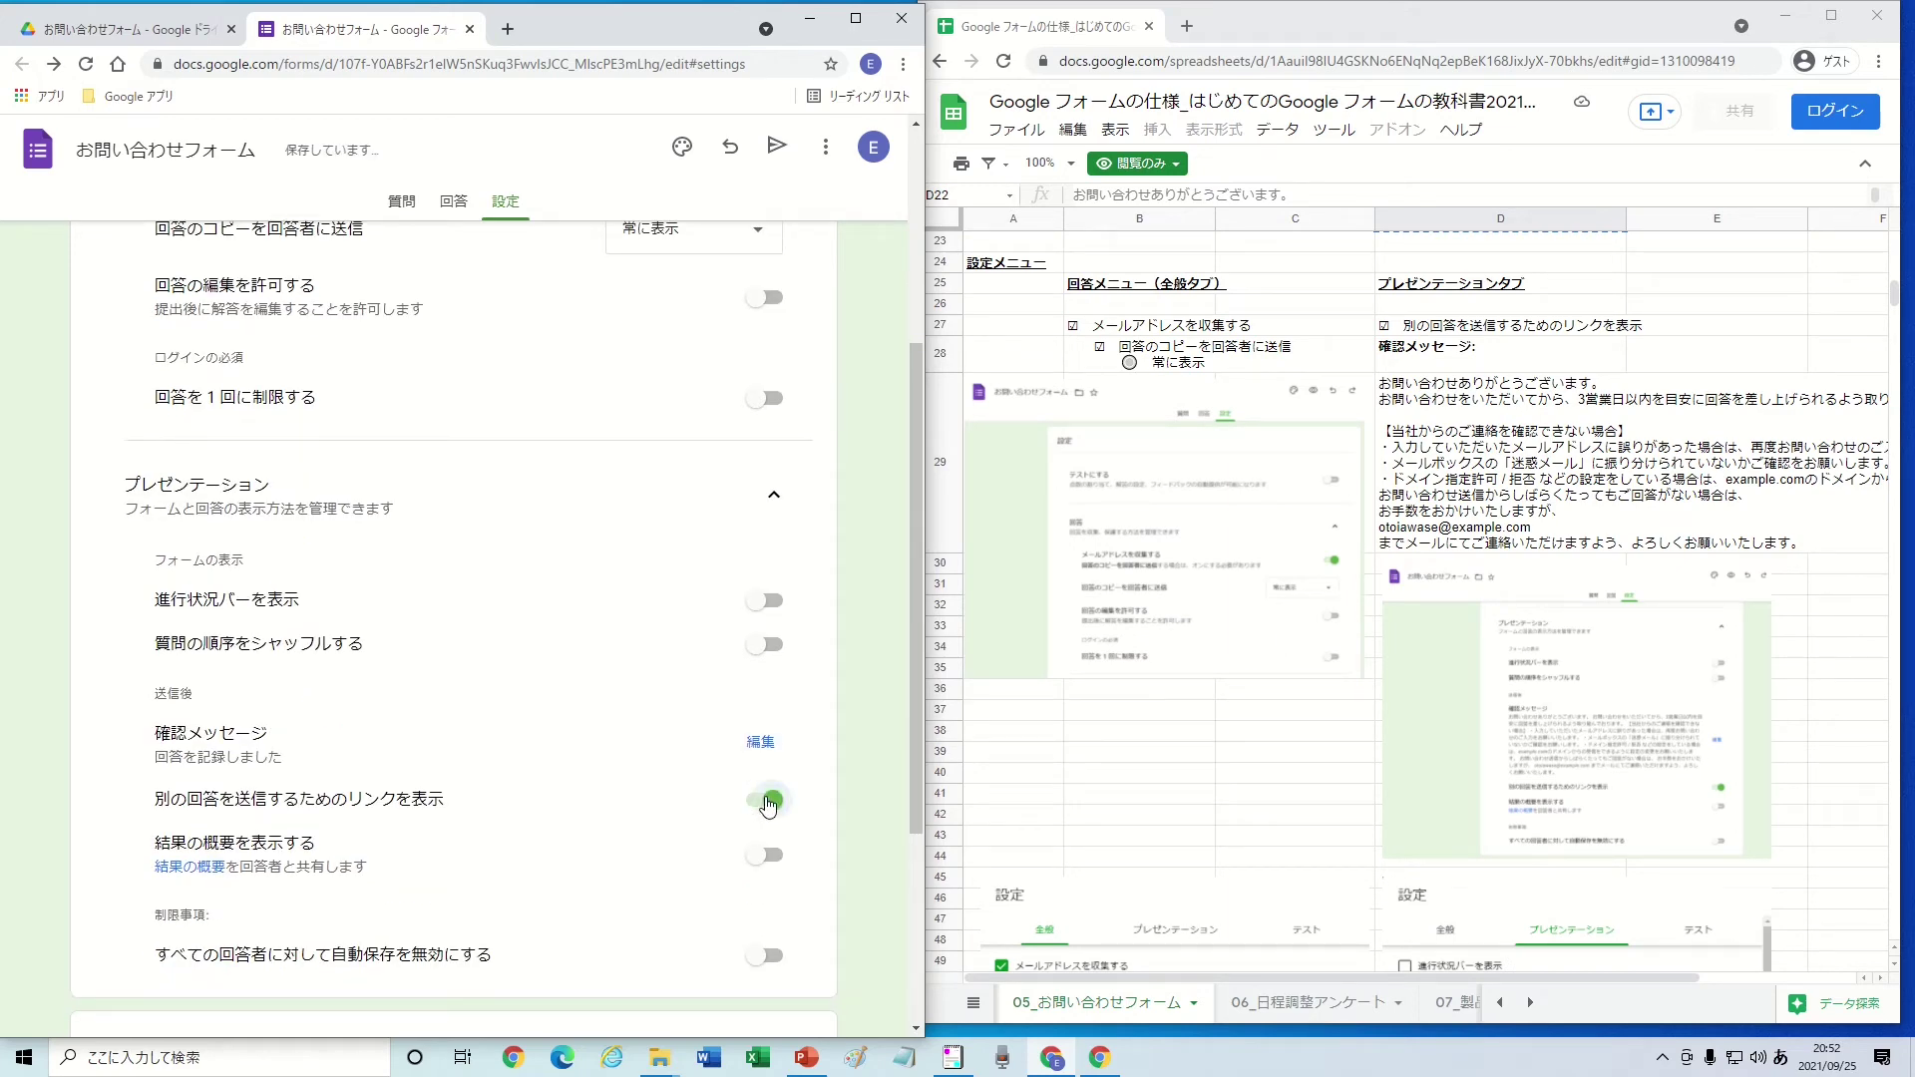
# Step: Replace the confirmation message with the thank-you text from cell D29, trim the stray quote, and save
pyautogui.click(760, 743)
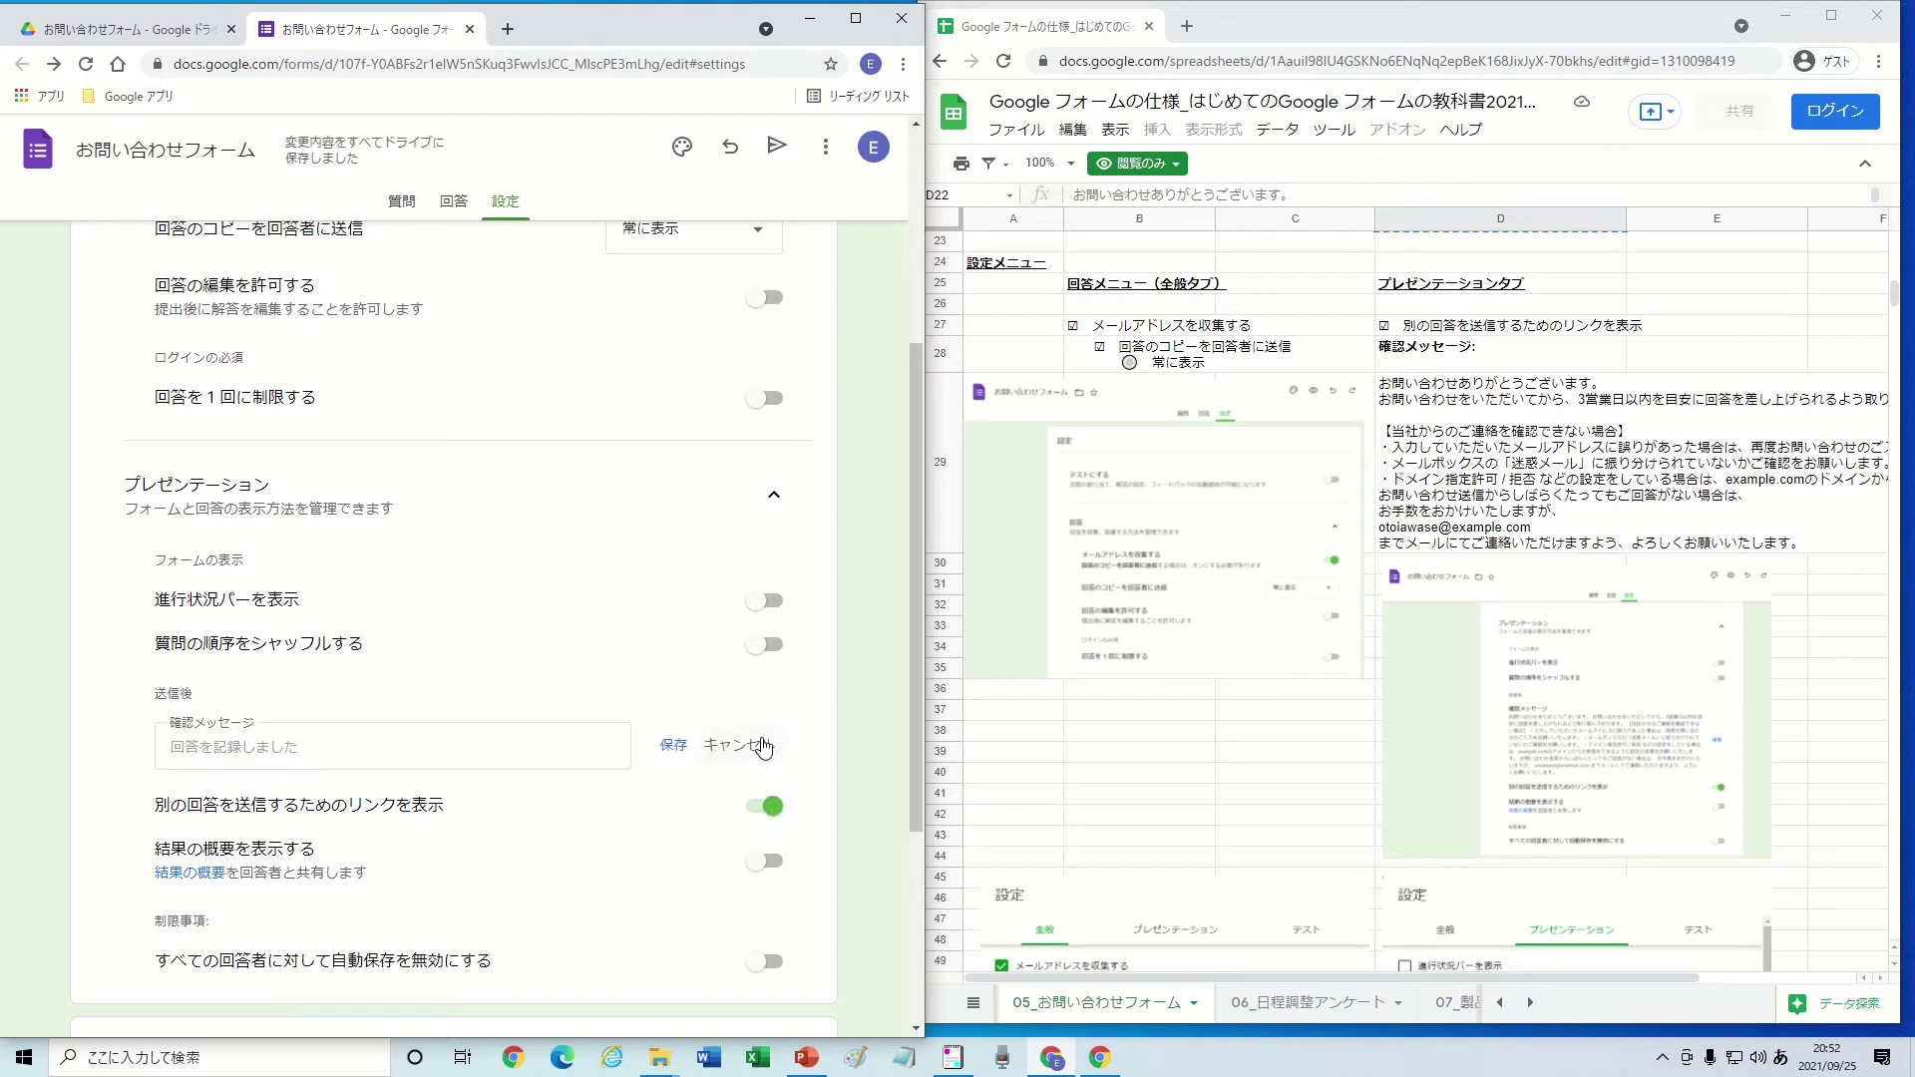
pyautogui.click(1437, 483)
pyautogui.hotkey('ctrl', 'c')
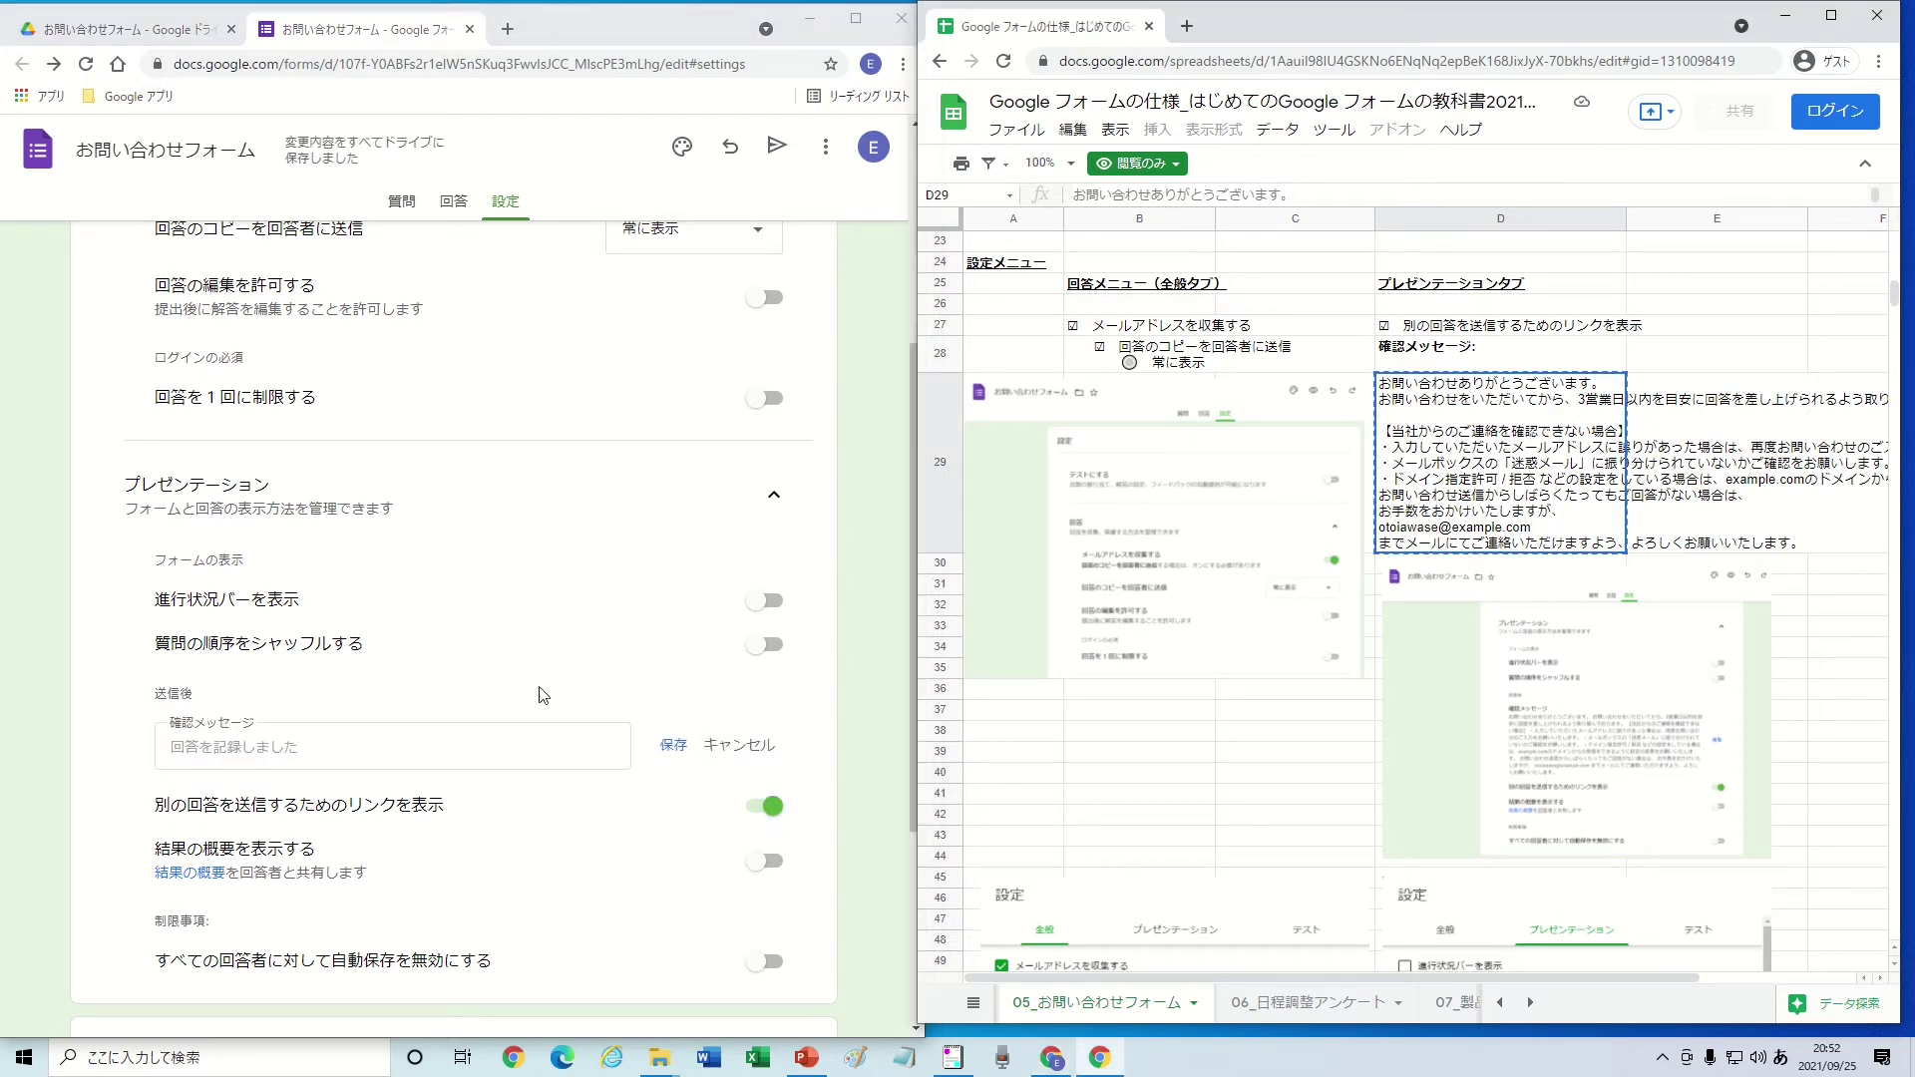
pyautogui.click(482, 733)
pyautogui.hotkey('ctrl', 'v')
pyautogui.press('Home')
pyautogui.press('Delete')
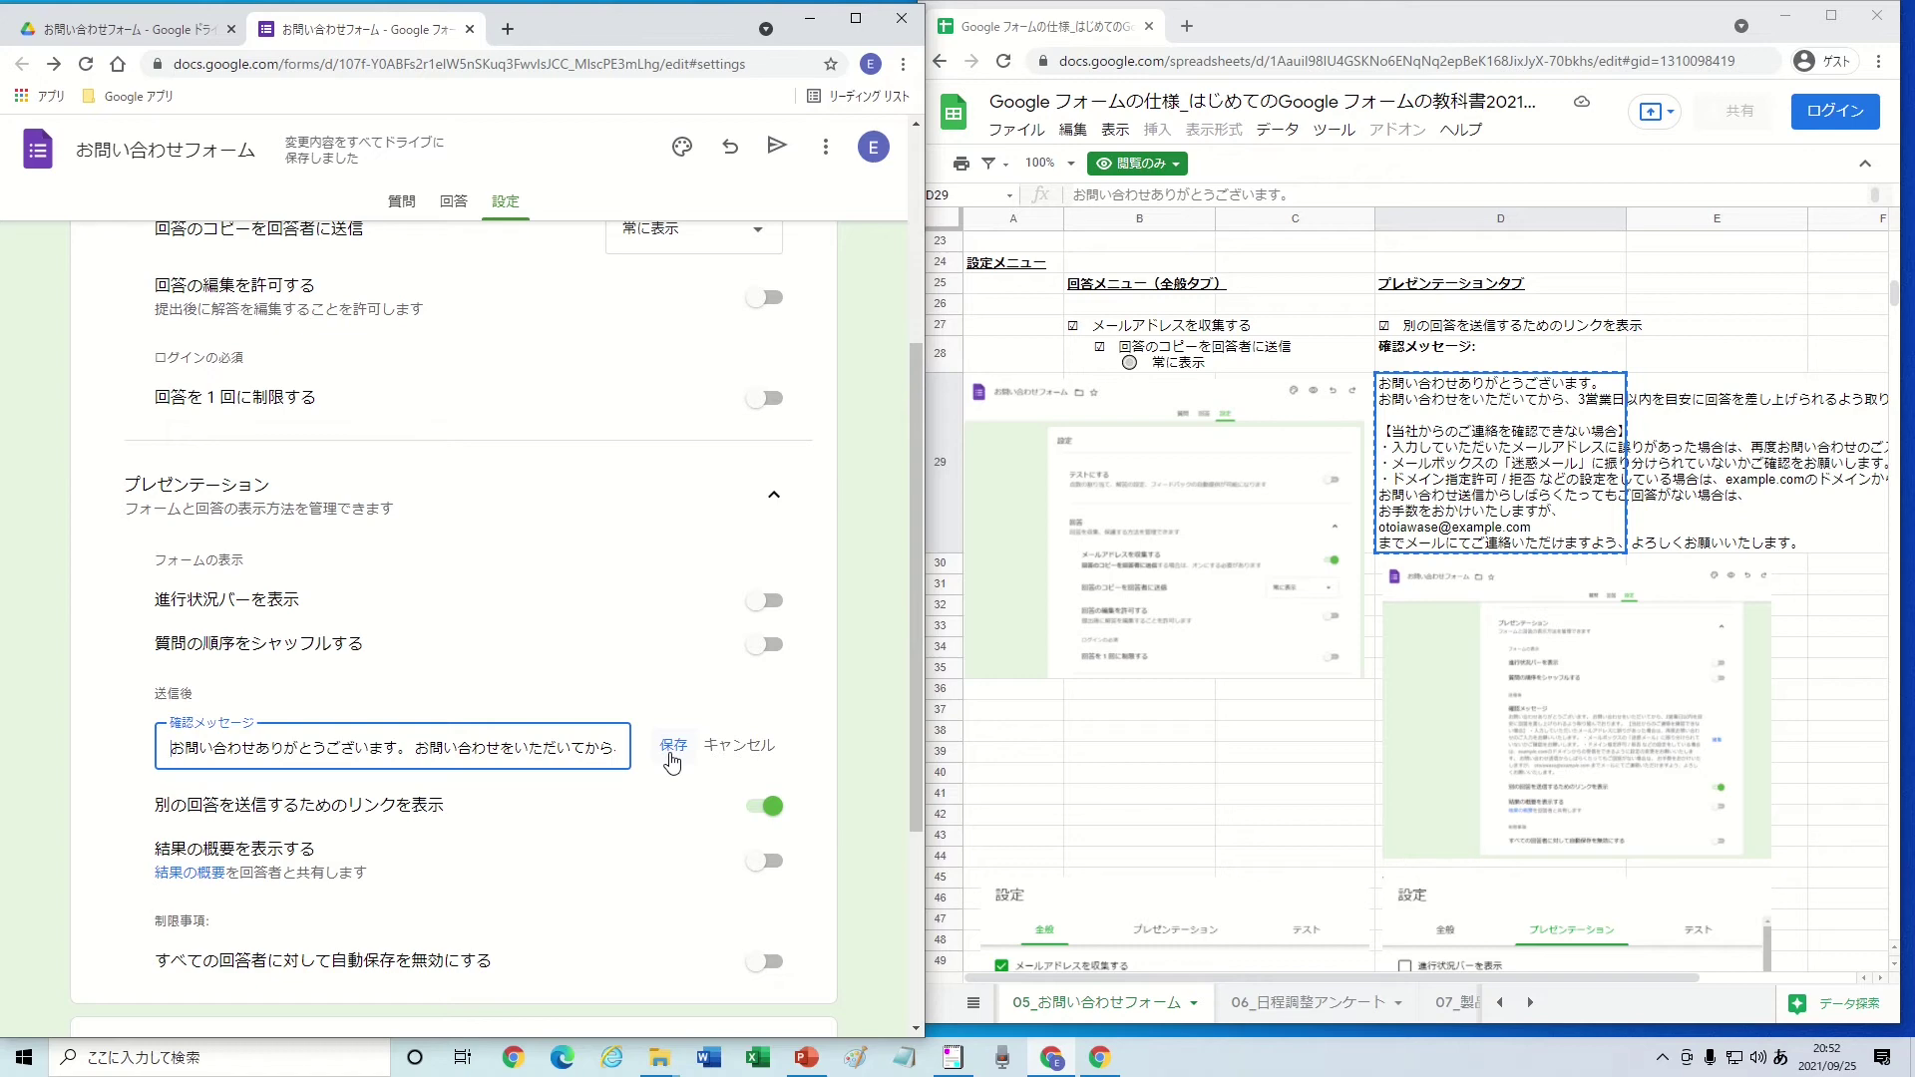
pyautogui.click(673, 748)
pyautogui.scroll(-1, 671, 752)
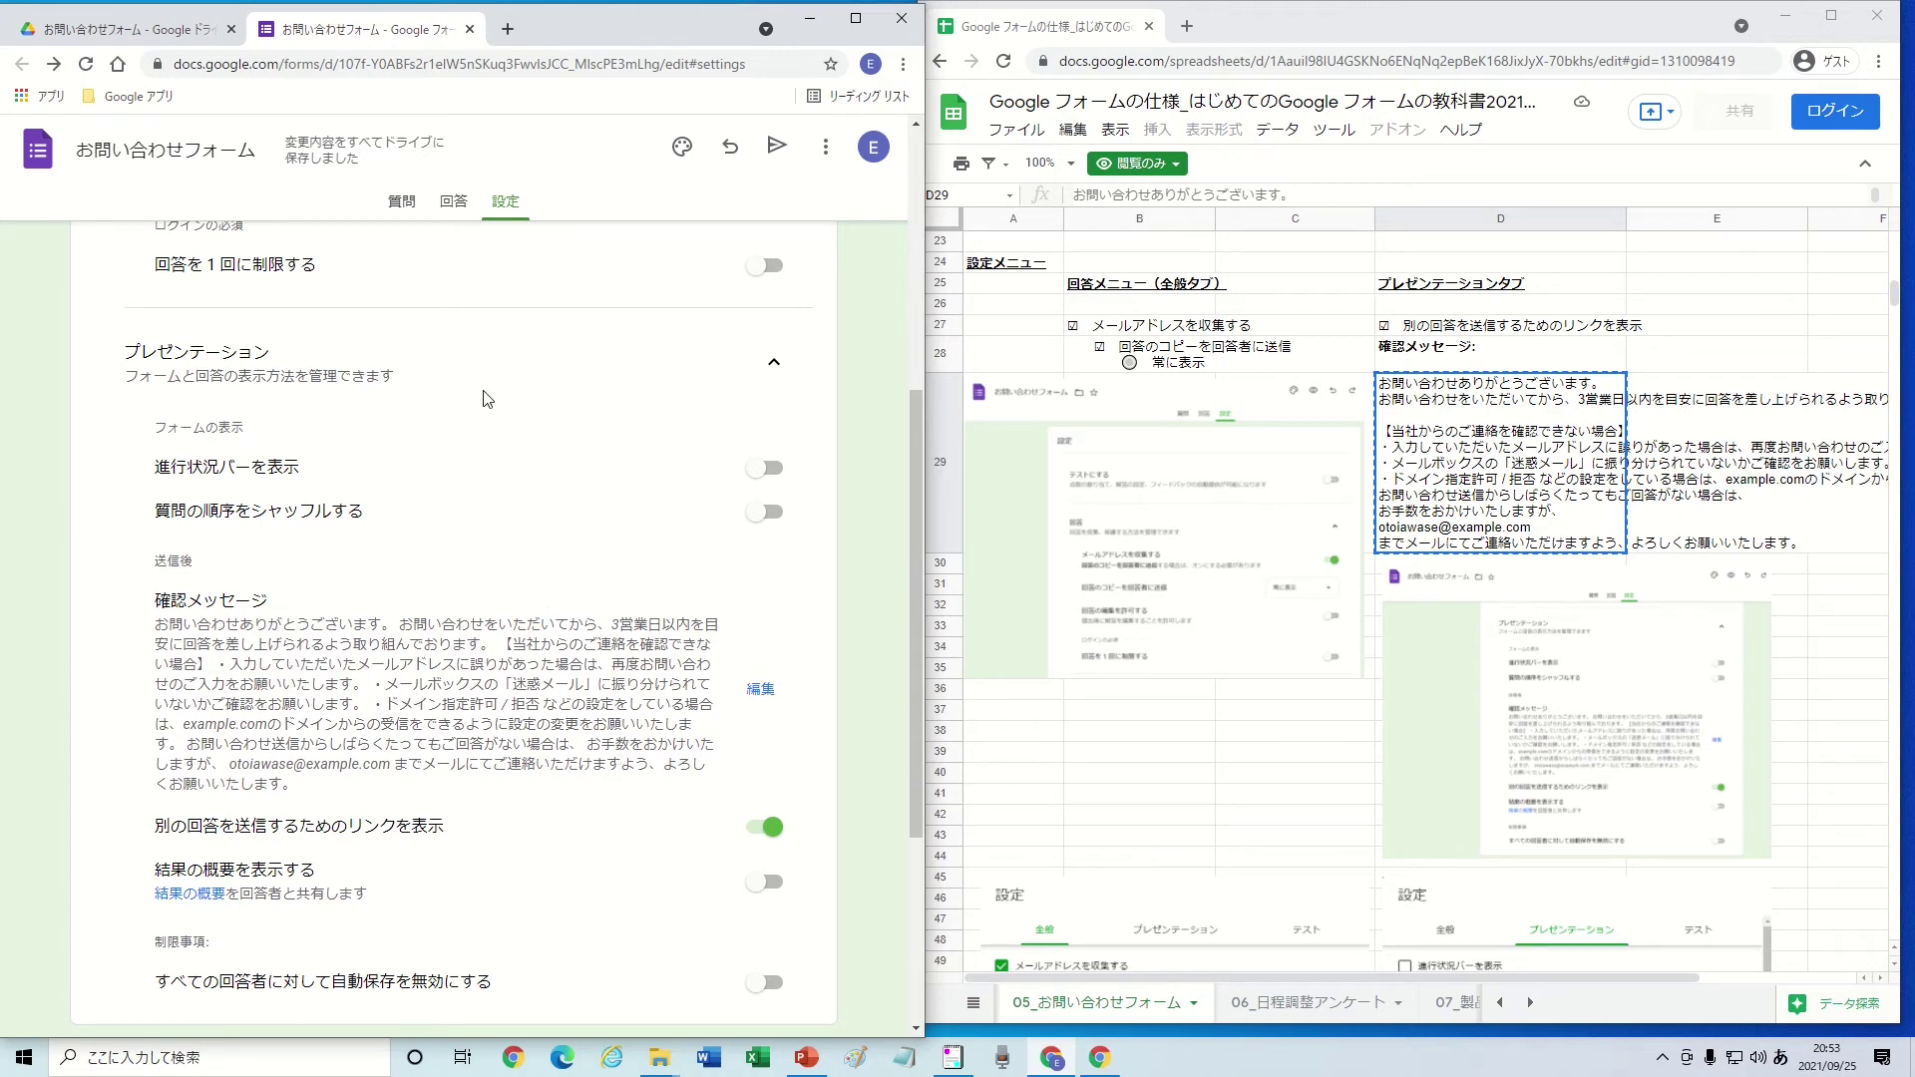
pyautogui.click(404, 204)
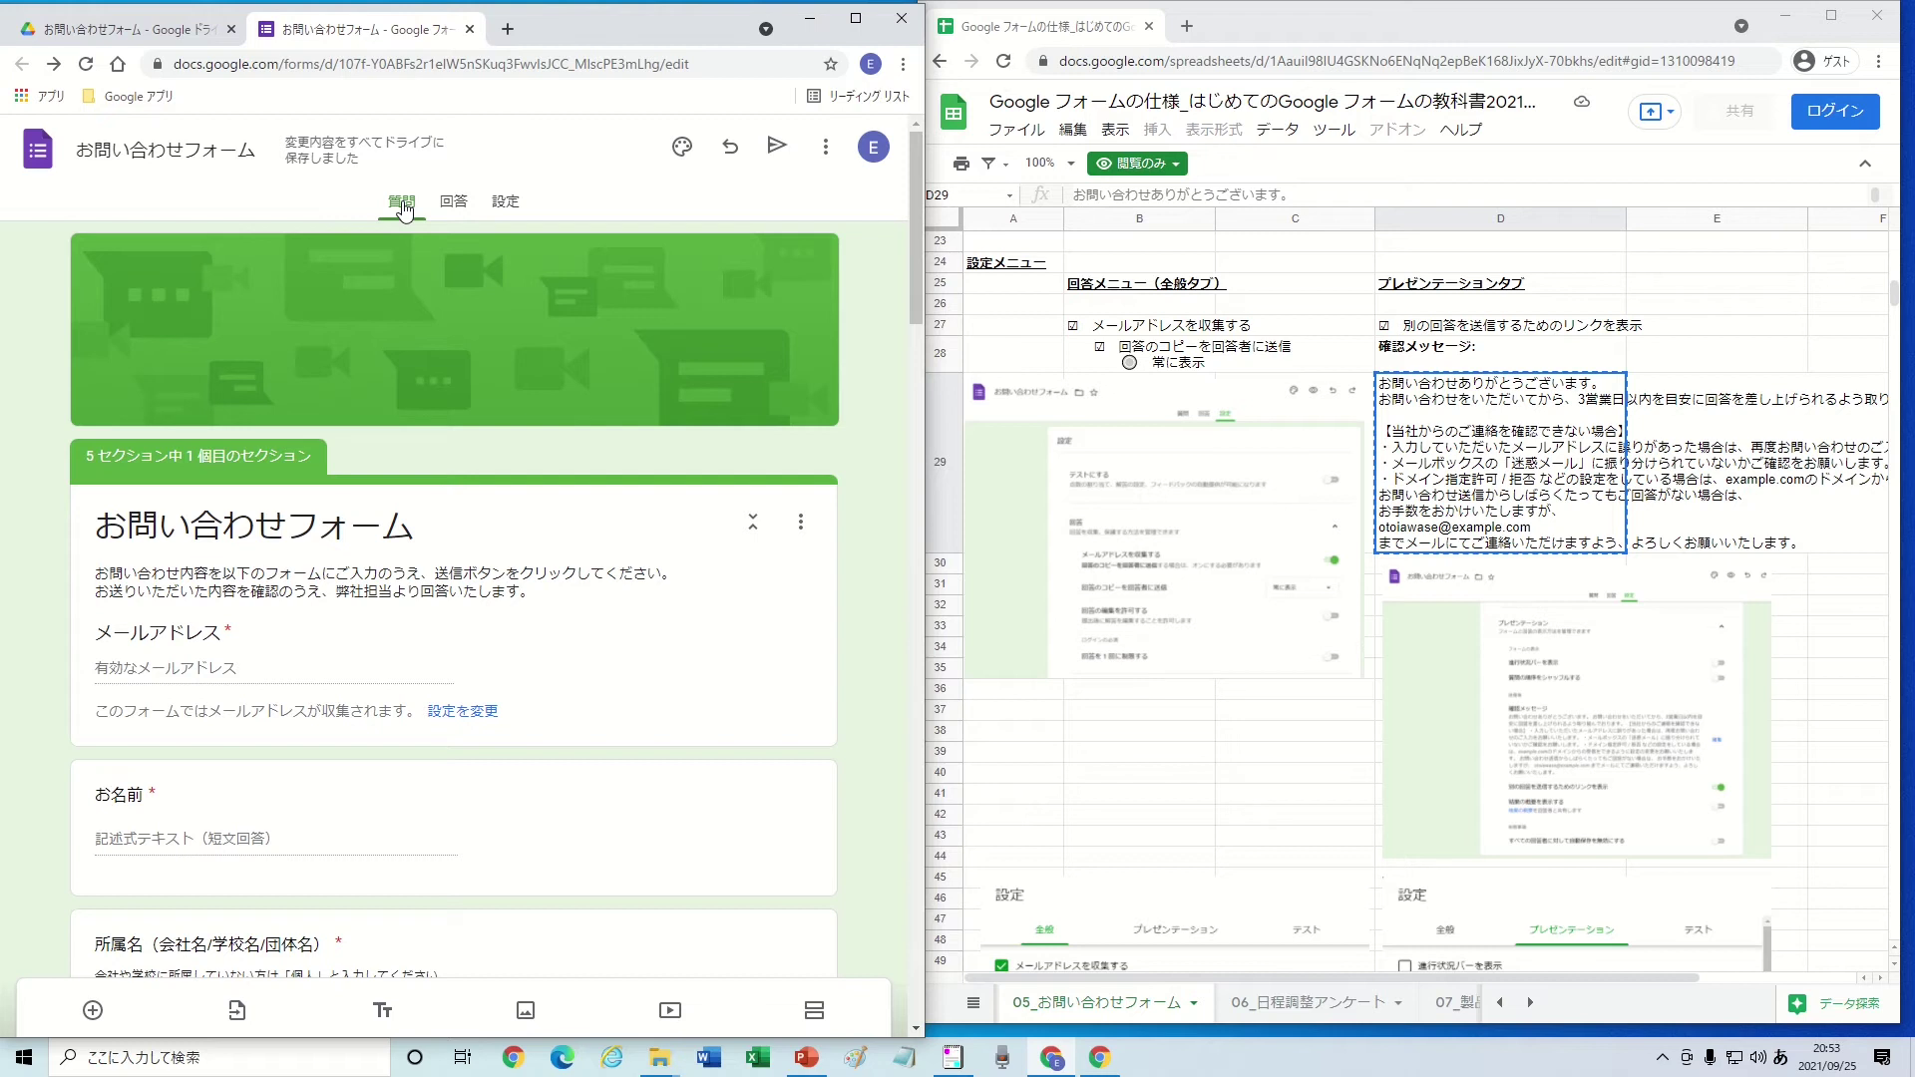
# Step: From the responses tab, create the new linked spreadsheet お問い合わせフォーム（回答）
pyautogui.click(457, 210)
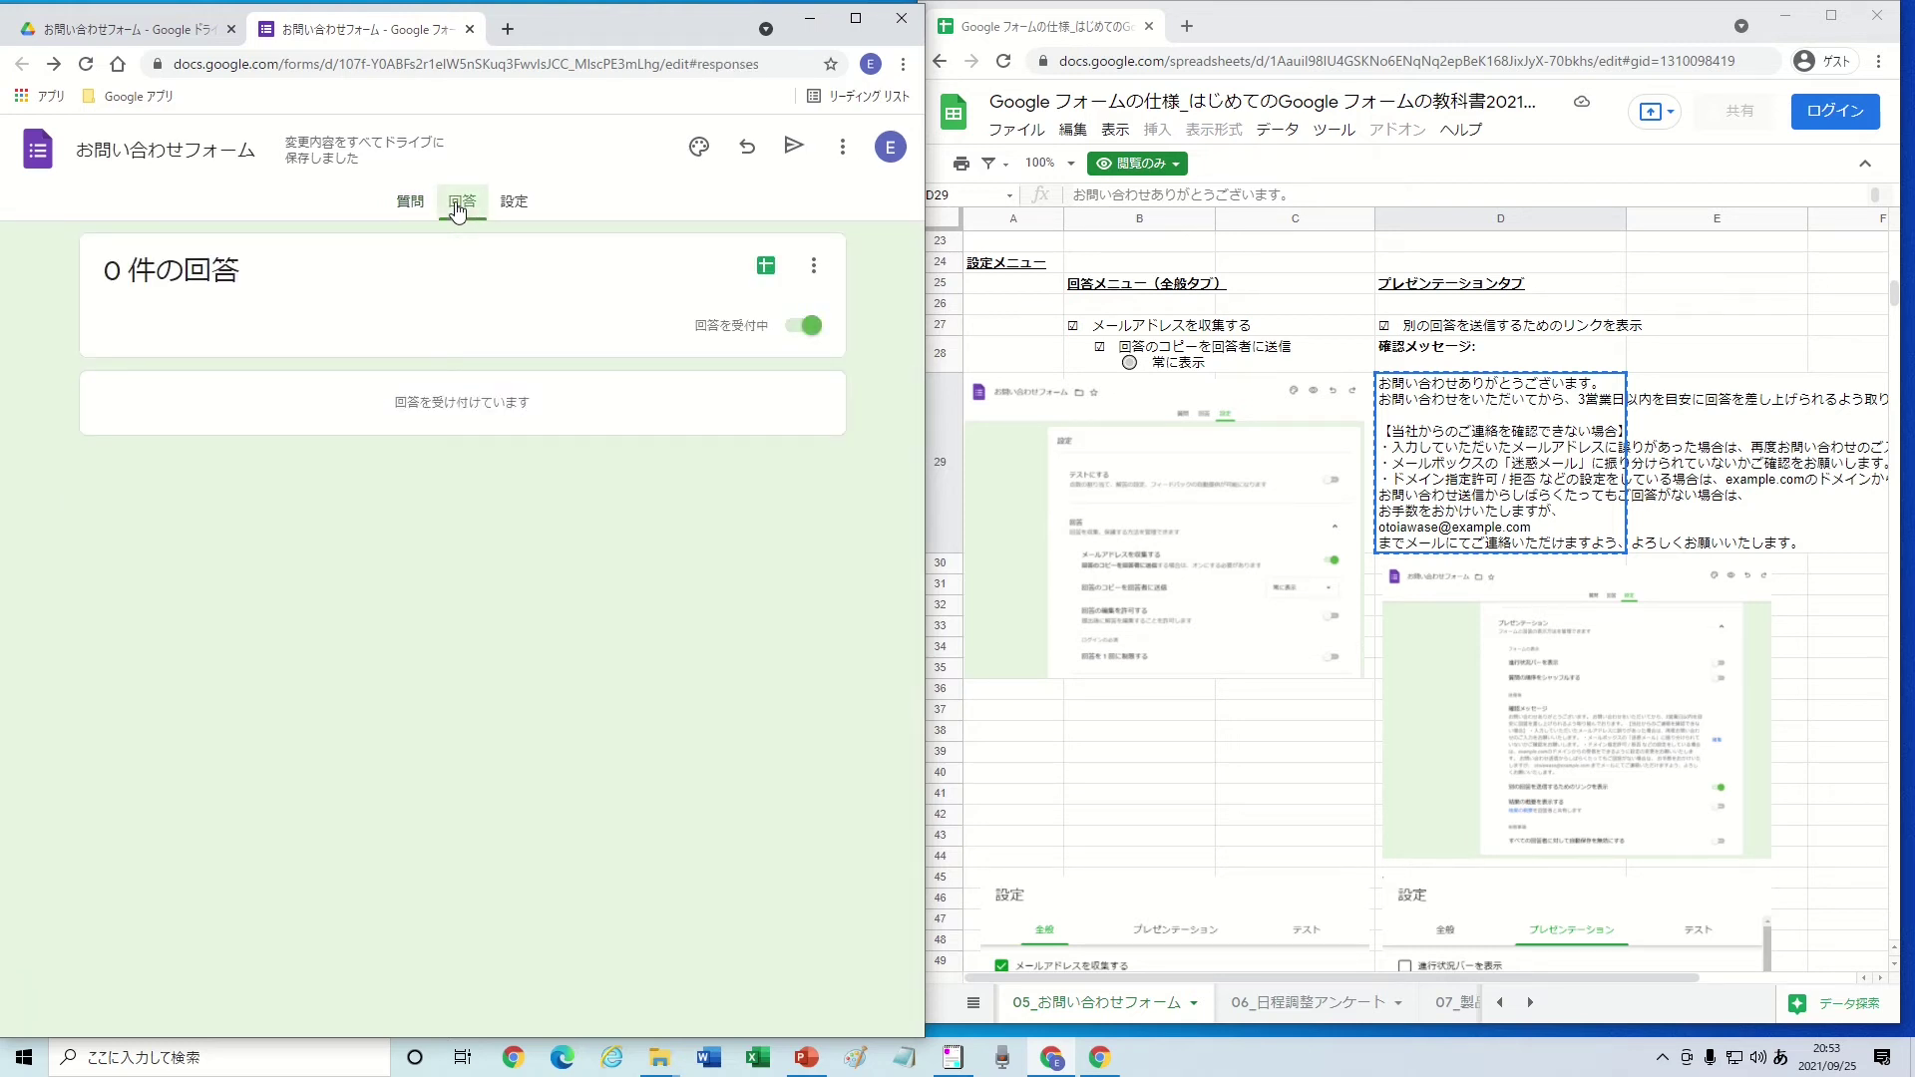
pyautogui.click(768, 268)
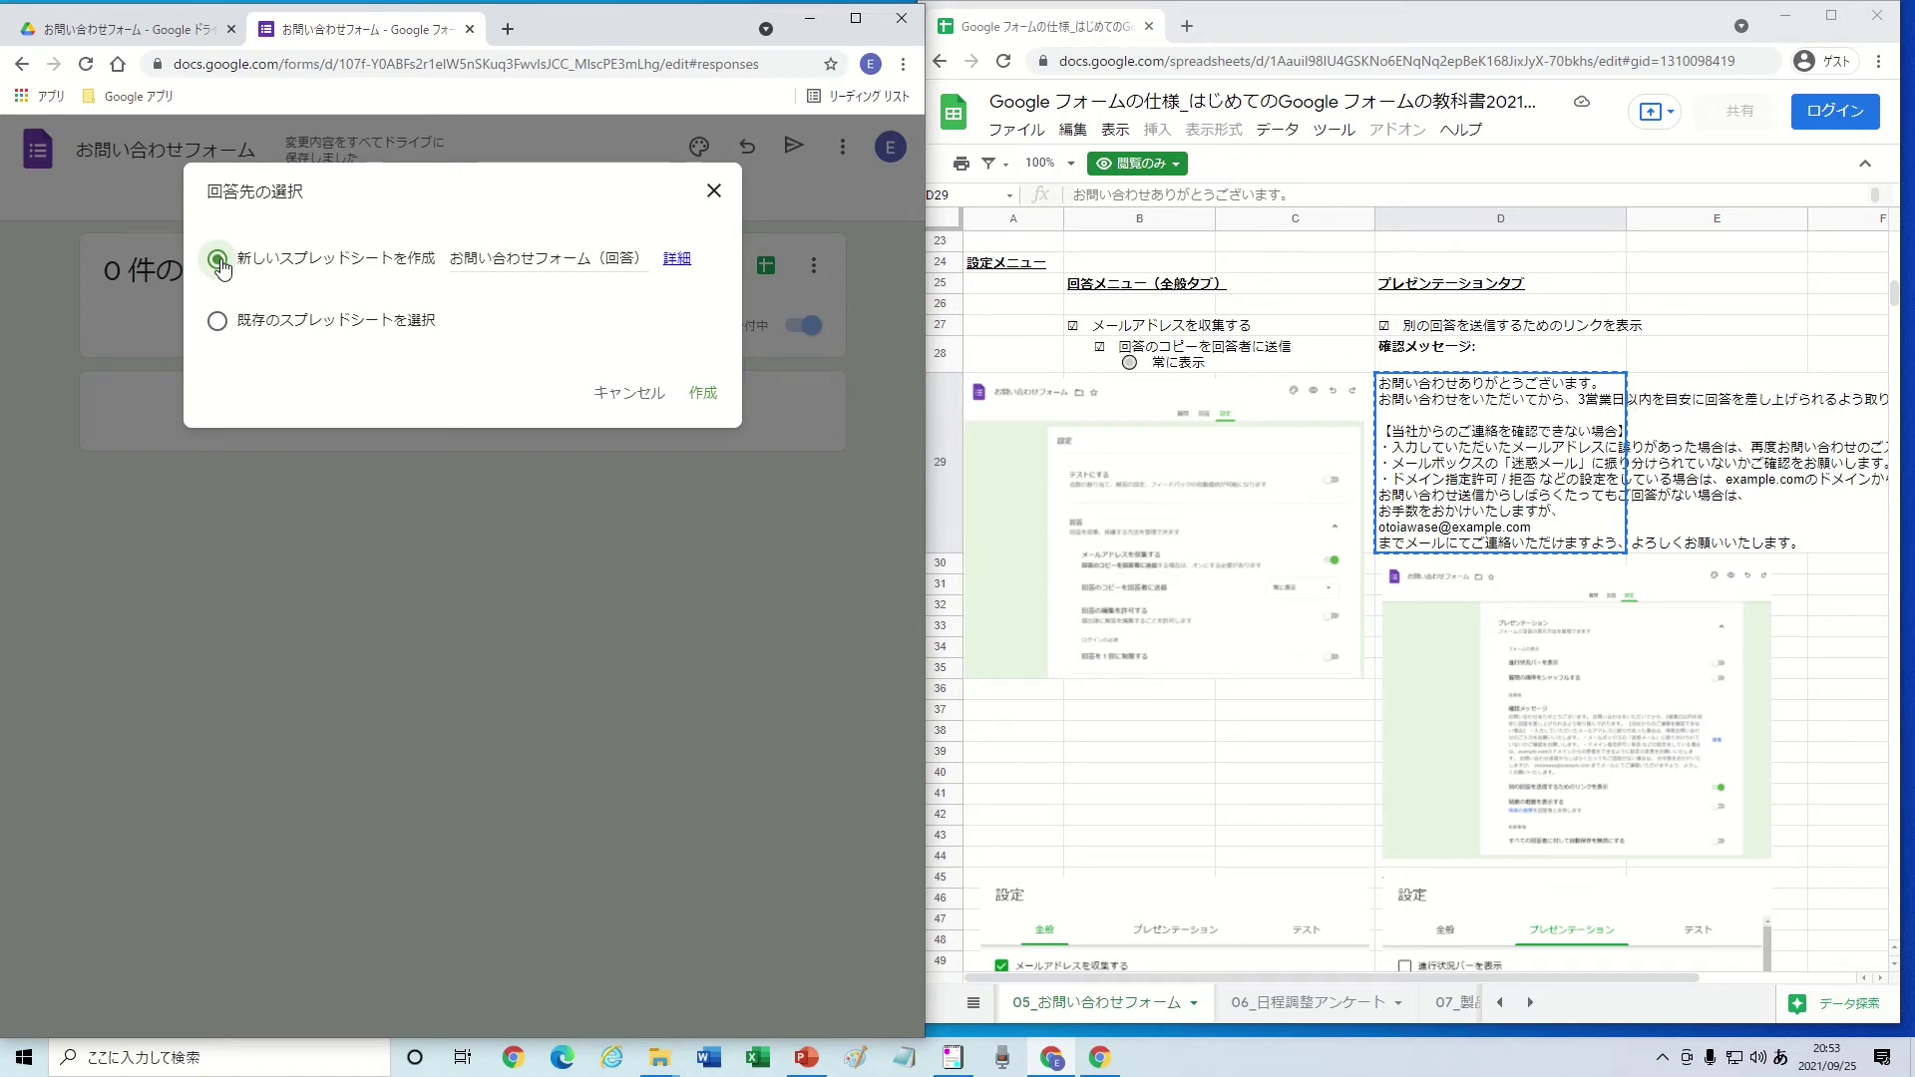
pyautogui.click(697, 394)
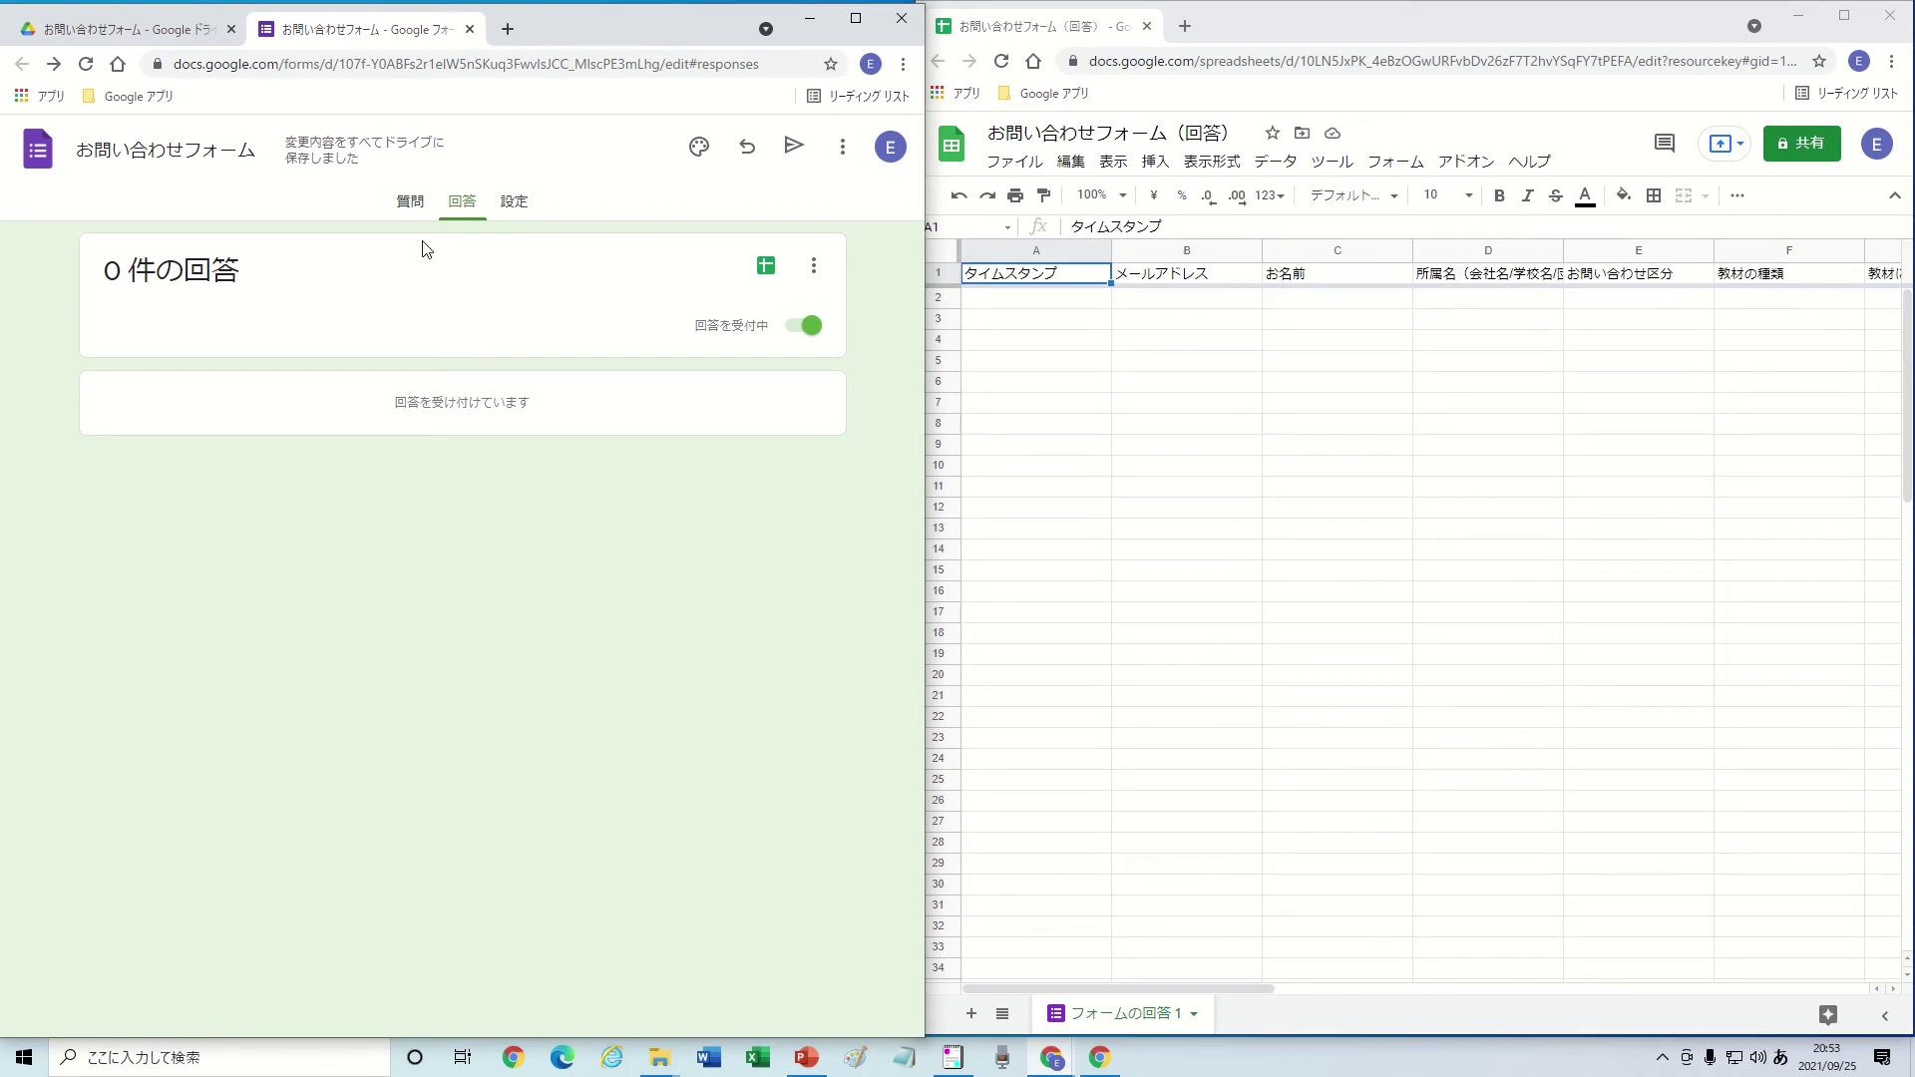
pyautogui.click(843, 147)
pyautogui.click(749, 202)
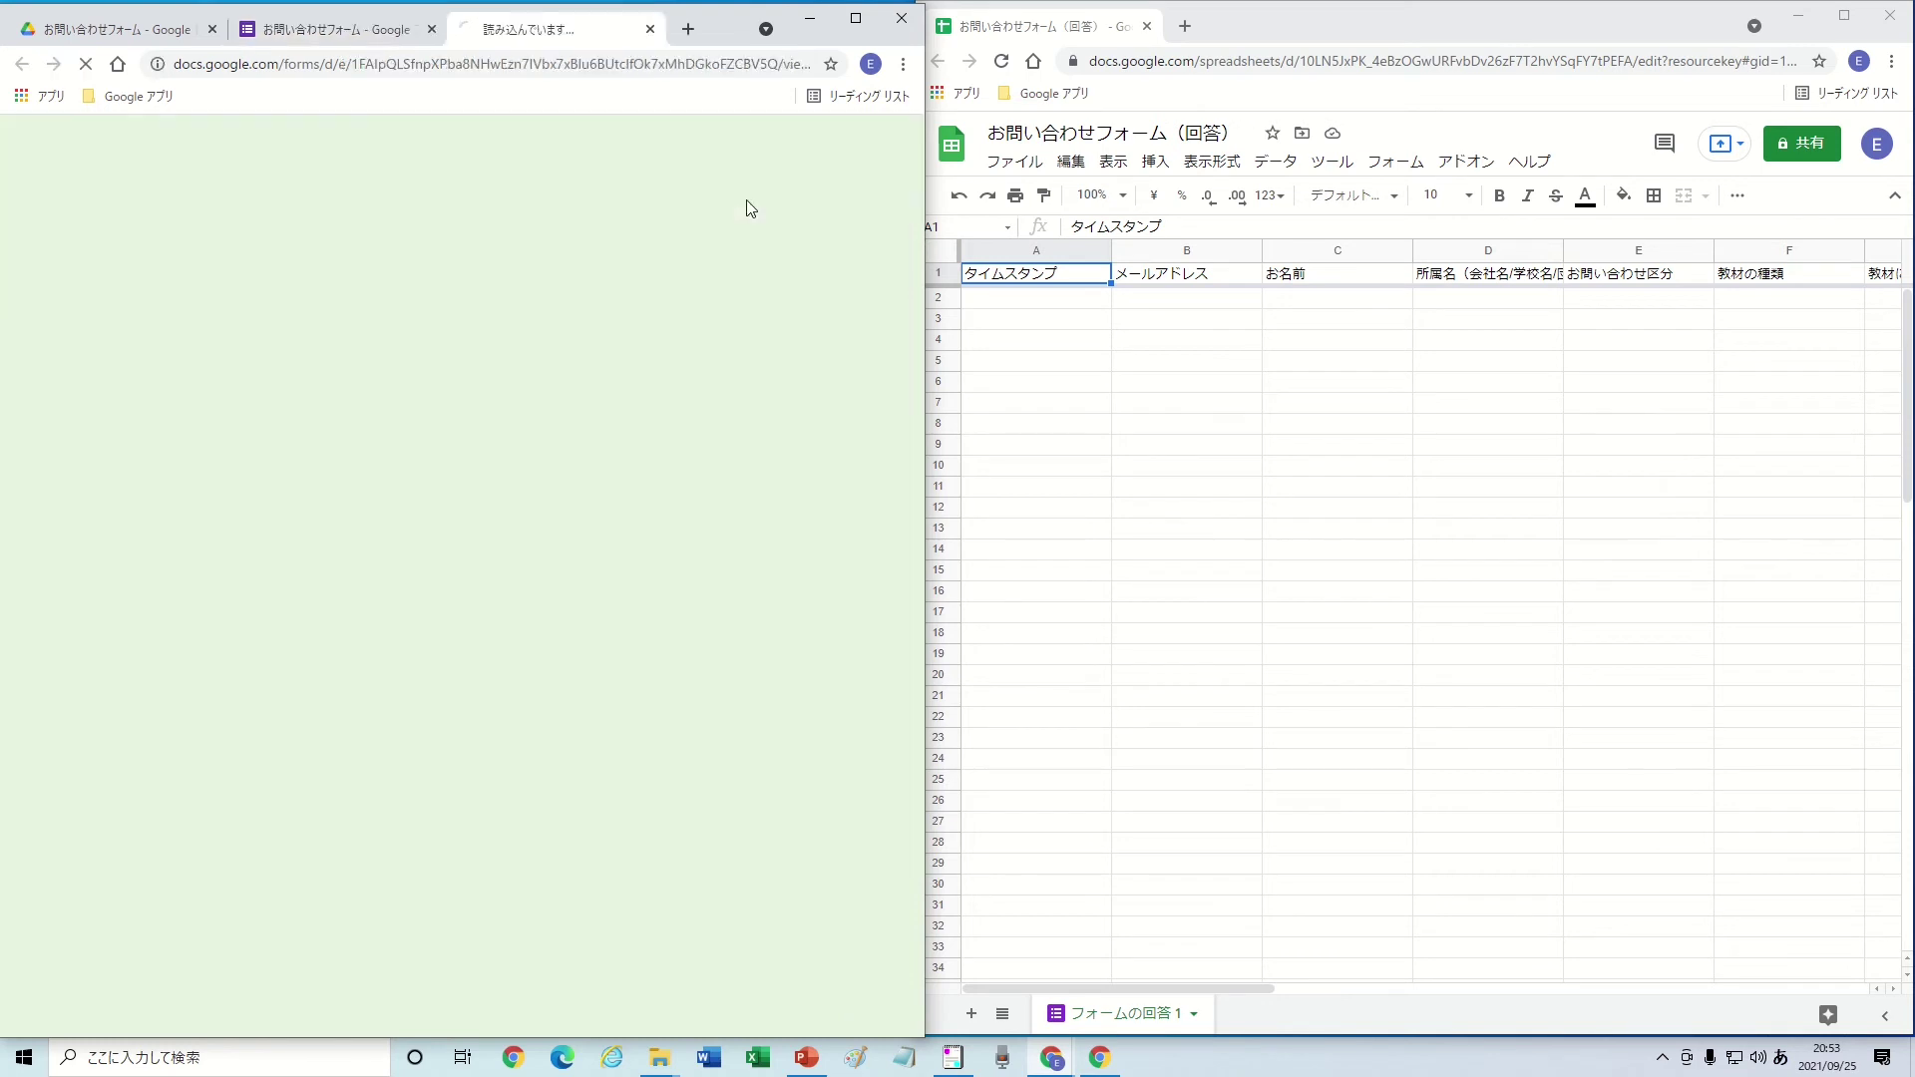
pyautogui.scroll(-1, 698, 281)
pyautogui.click(349, 475)
pyautogui.write('test')
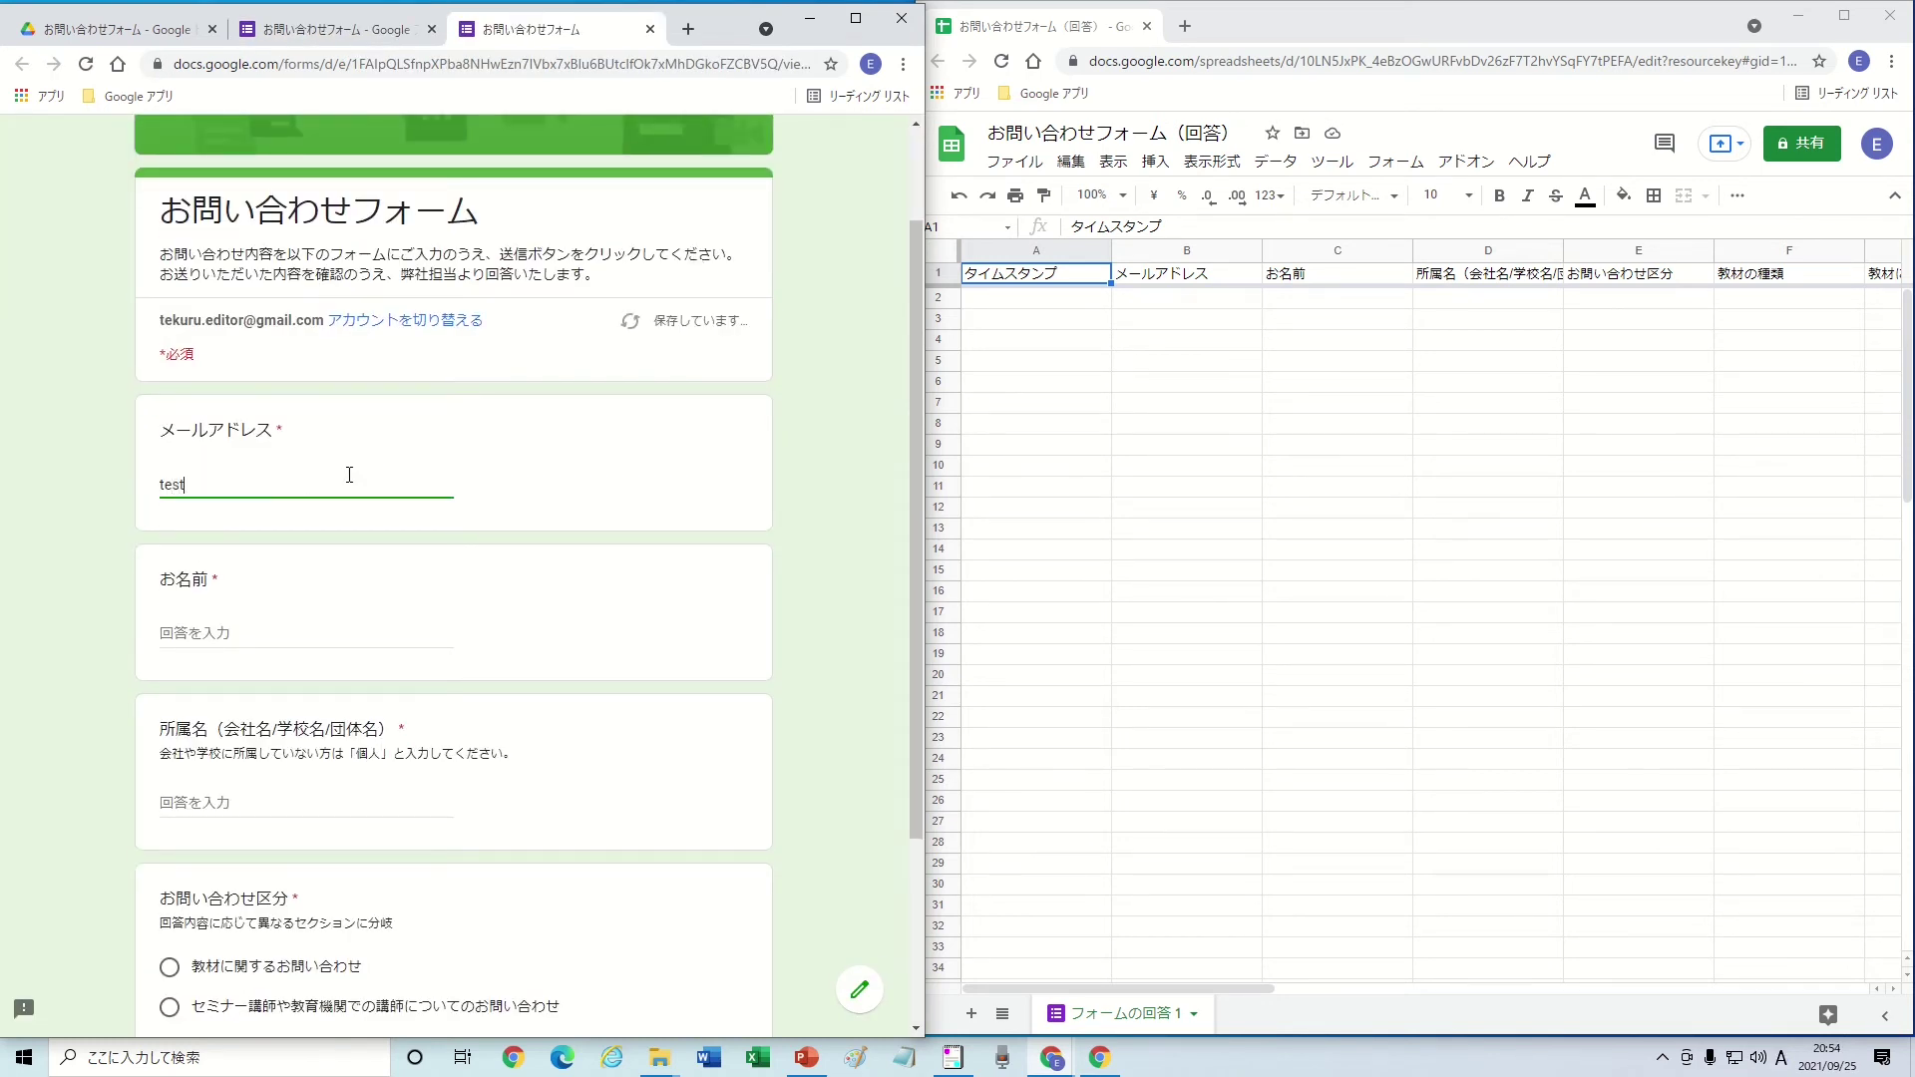
pyautogui.write('@example.com')
pyautogui.hotkey('ctrl', 'a')
pyautogui.click(349, 475)
# Step: Fill in テスト for both the name and organisation name questions
pyautogui.press('Tab')
pyautogui.press('Zenkaku_Hankaku')
pyautogui.write('テスト')
pyautogui.press('Return')
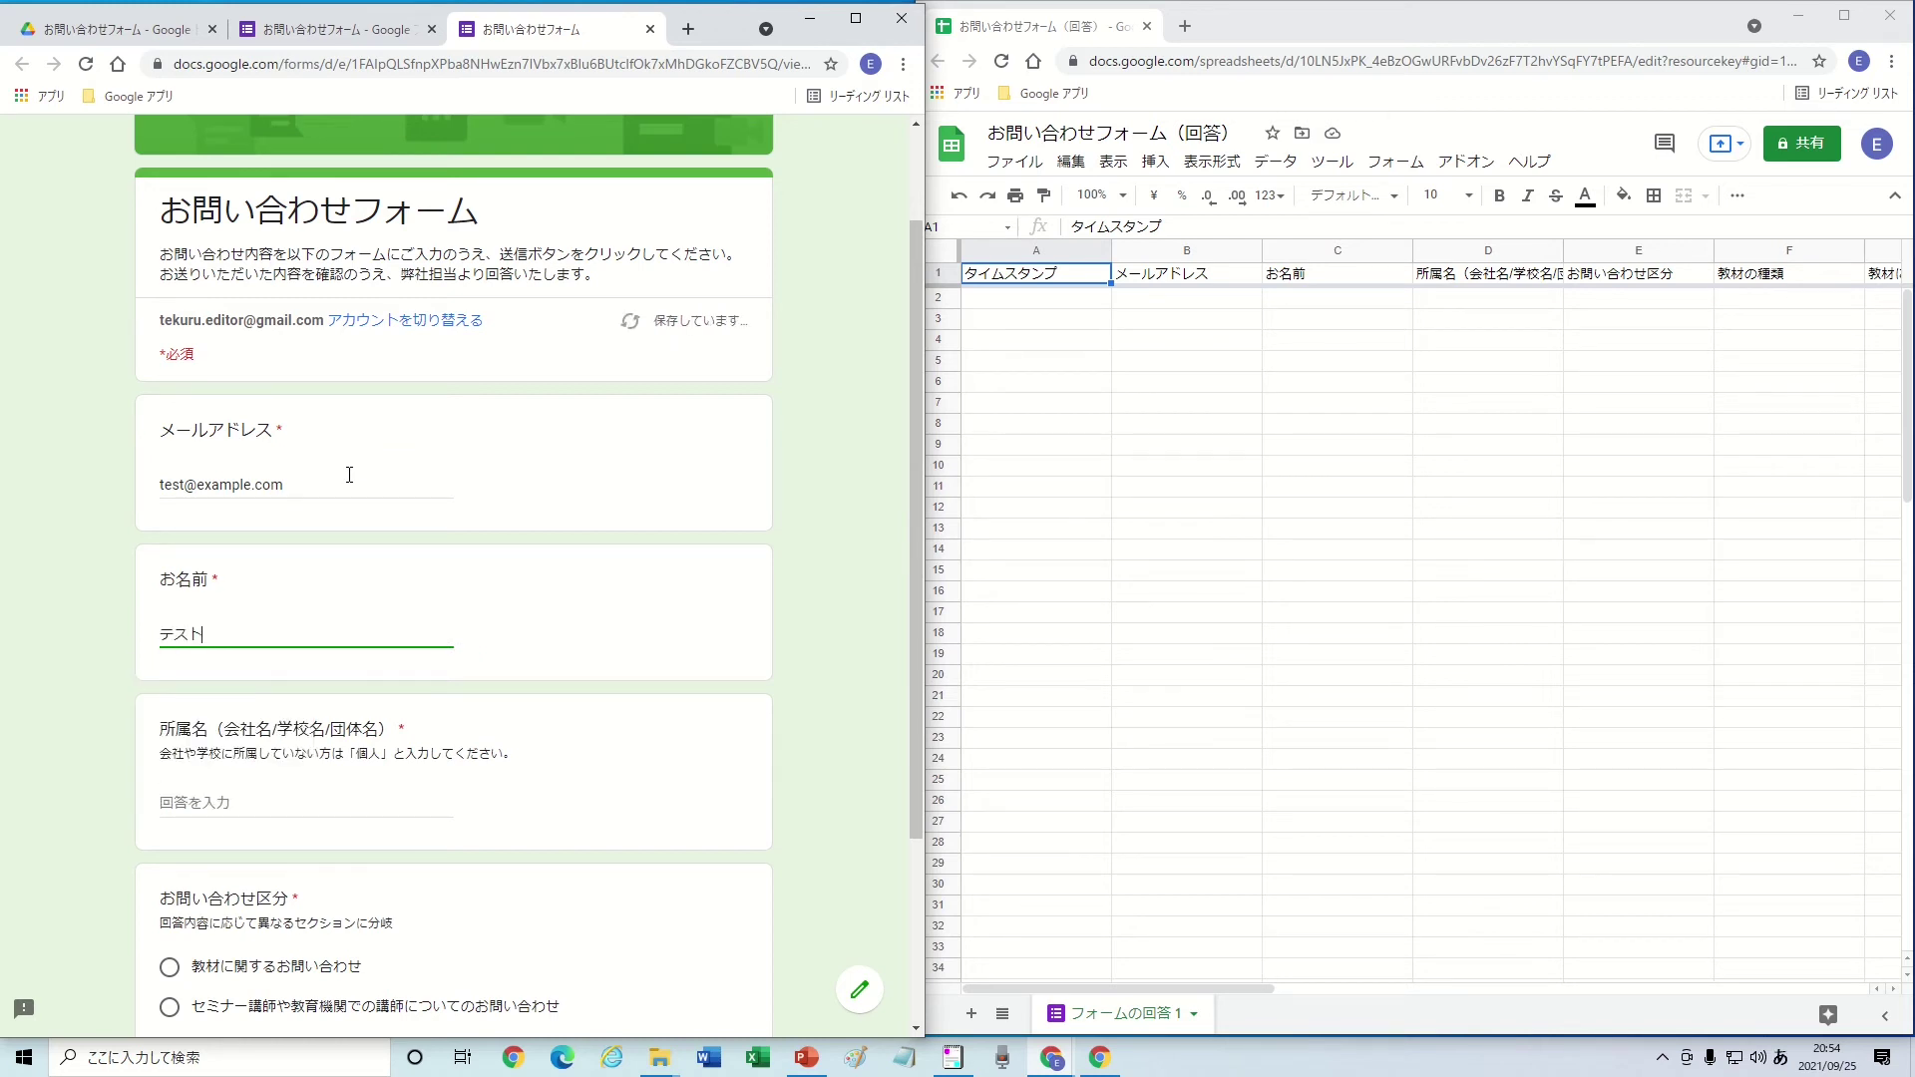
pyautogui.scroll(-3, 347, 479)
pyautogui.click(319, 534)
pyautogui.write('てすと')
pyautogui.press('Return')
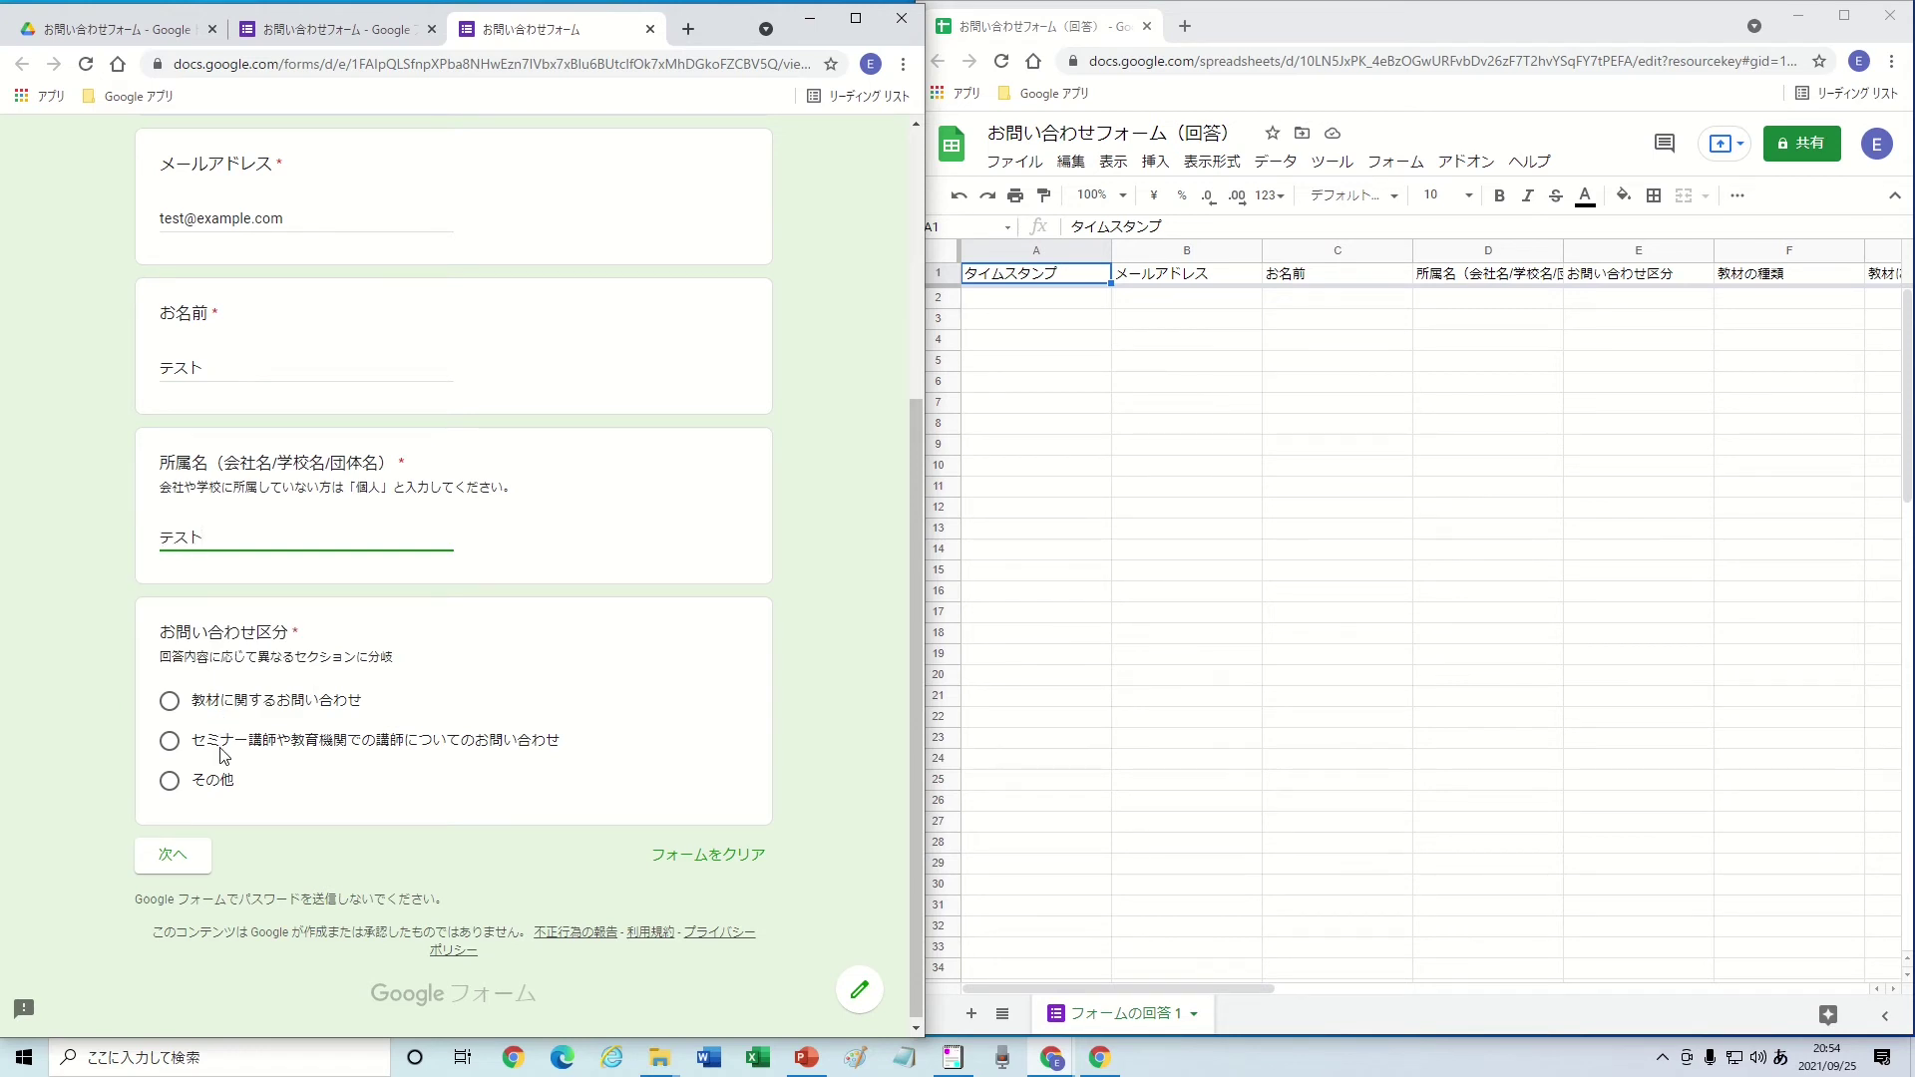
# Step: Try the inquiry type options, advancing to the next section and back
pyautogui.click(185, 703)
pyautogui.click(194, 743)
pyautogui.click(195, 783)
pyautogui.click(205, 710)
pyautogui.click(187, 851)
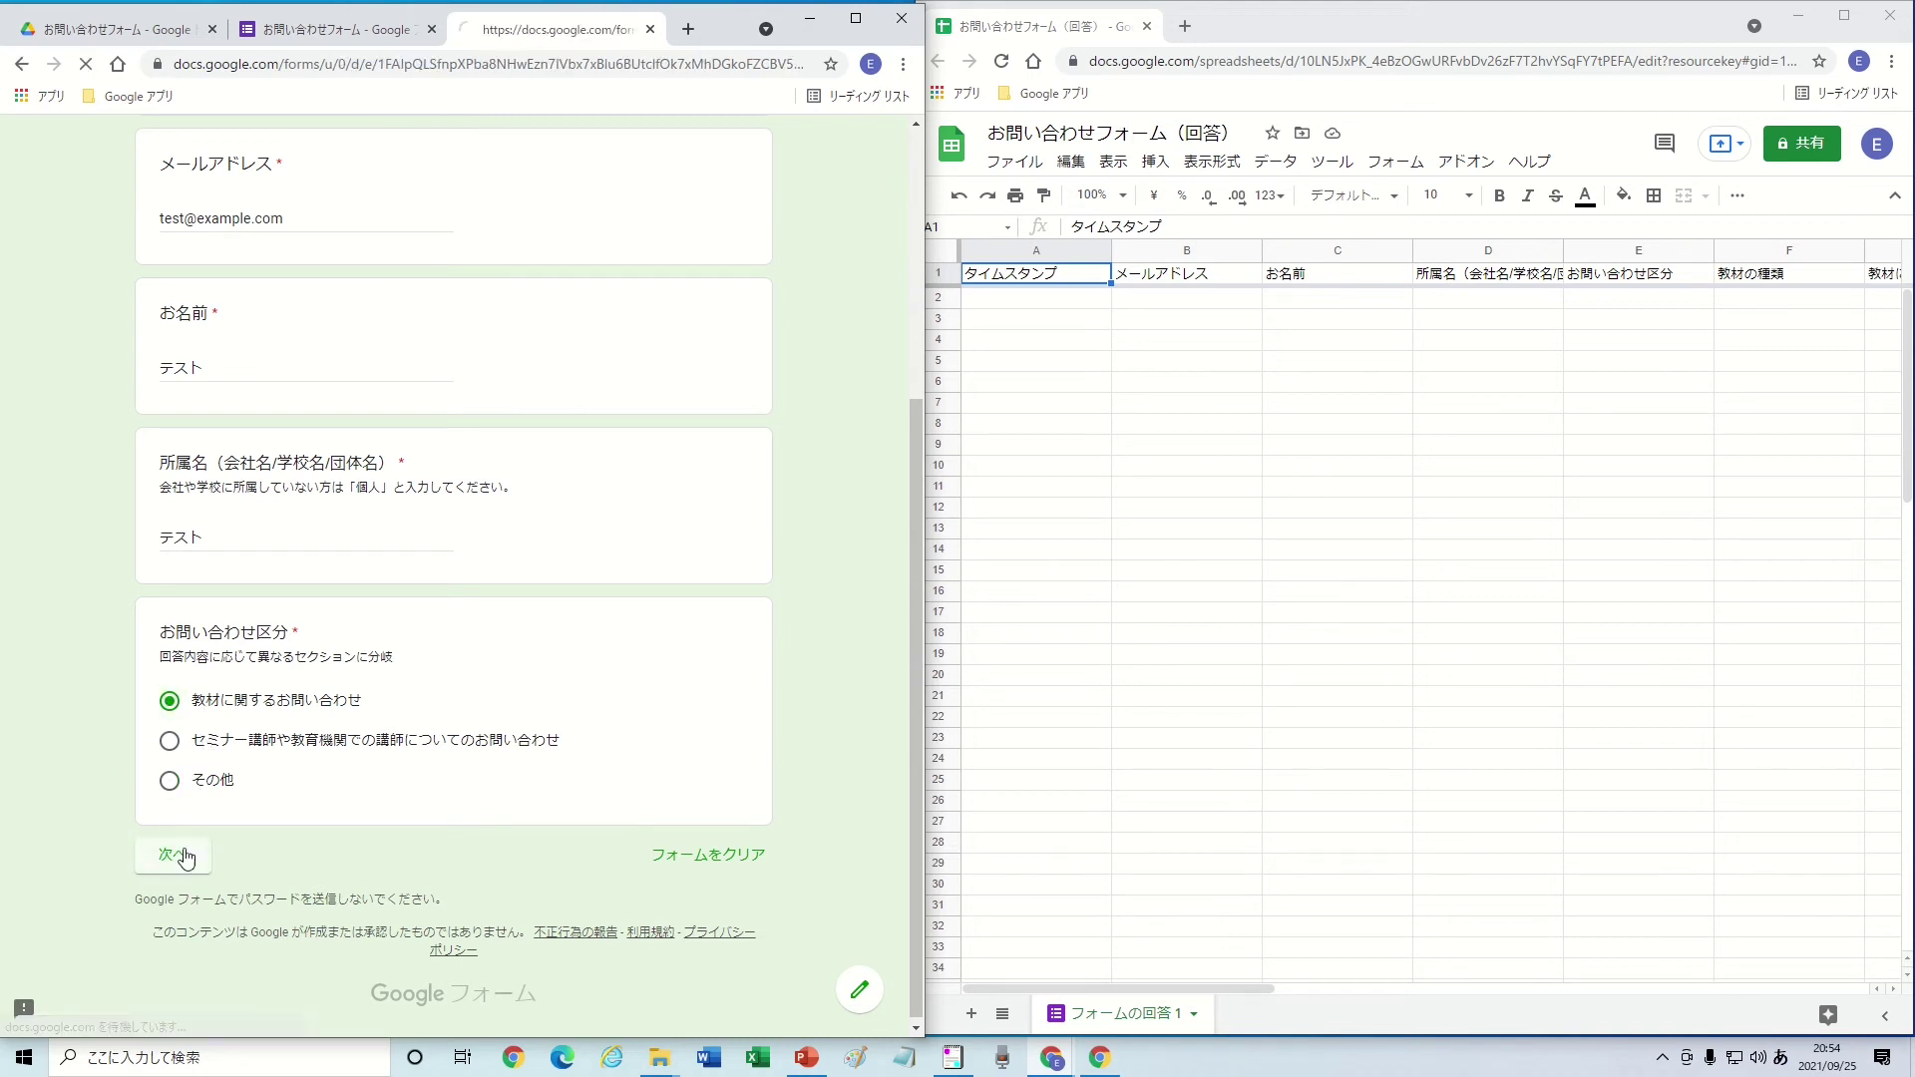
pyautogui.scroll(-3, 320, 686)
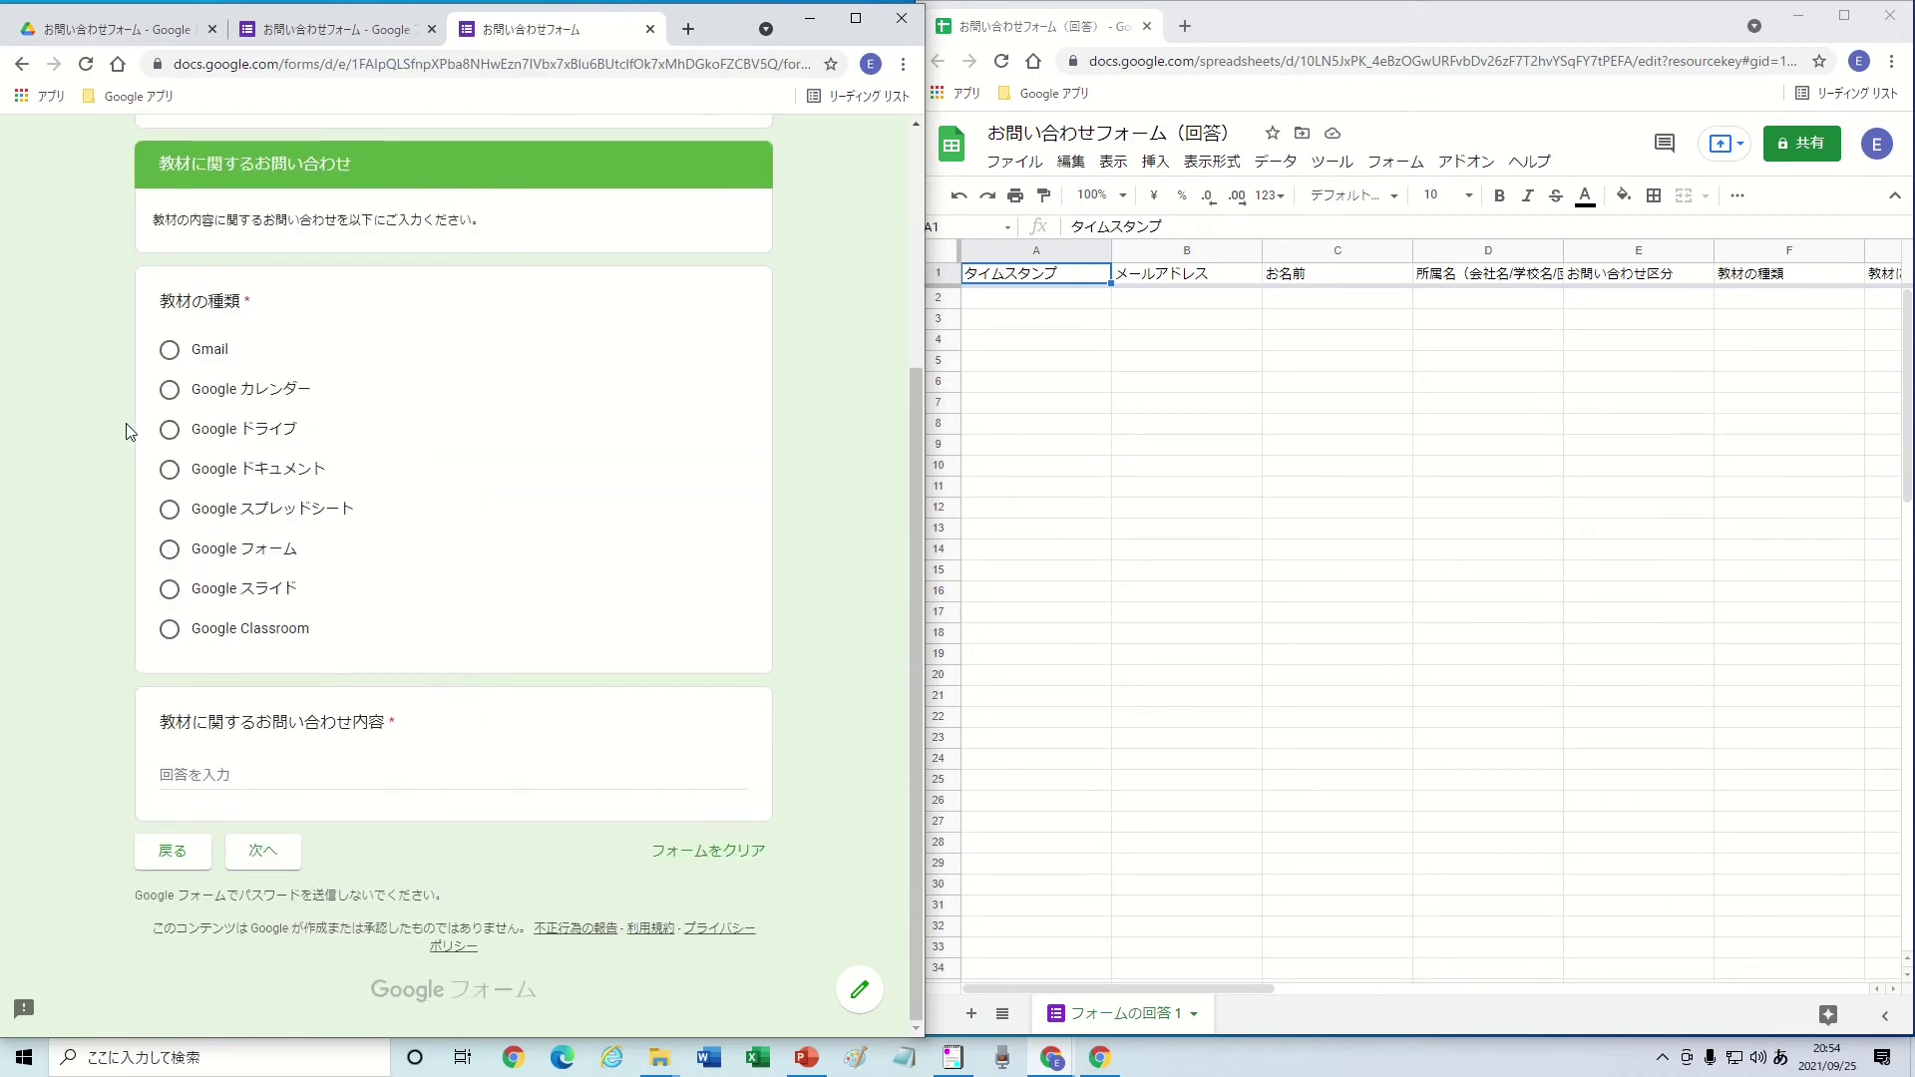
pyautogui.click(172, 850)
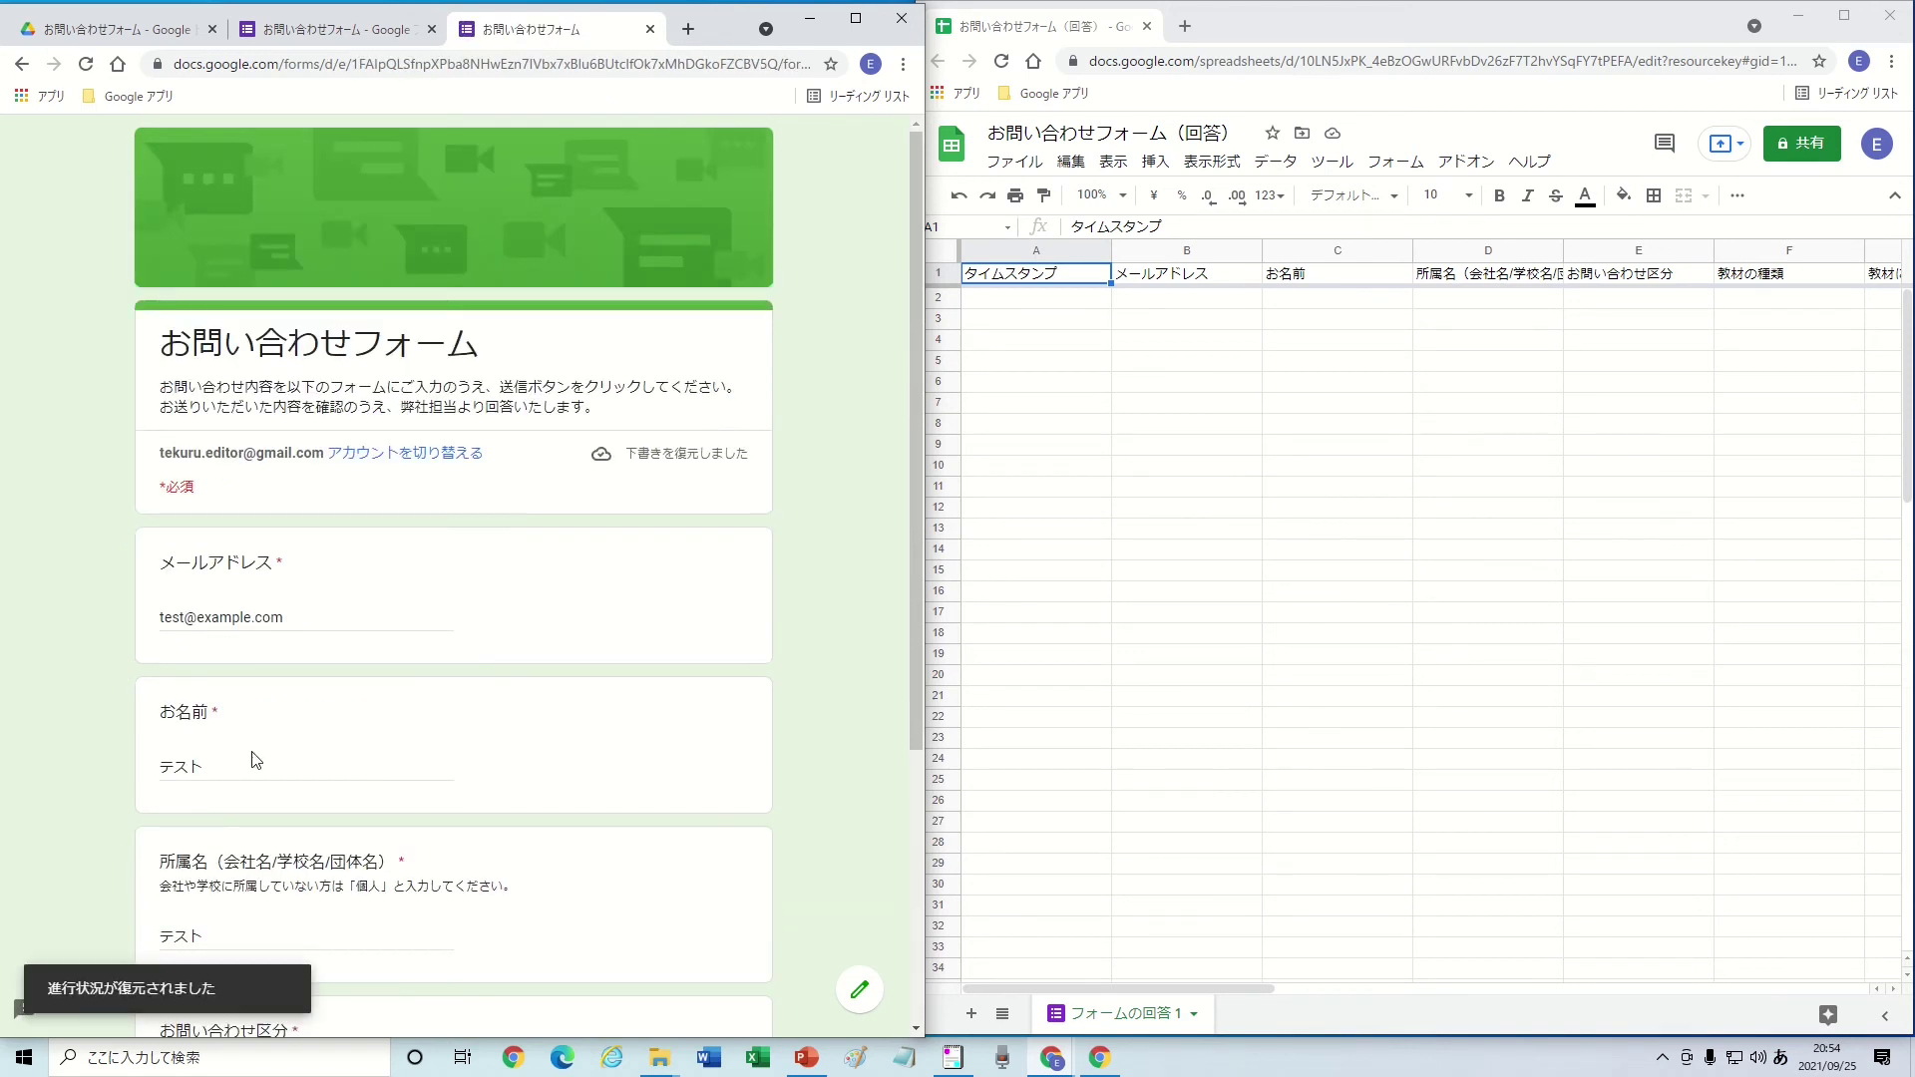
pyautogui.scroll(-4, 239, 748)
# Step: Choose その他 as the inquiry category and advance to its section
pyautogui.click(240, 748)
pyautogui.click(178, 852)
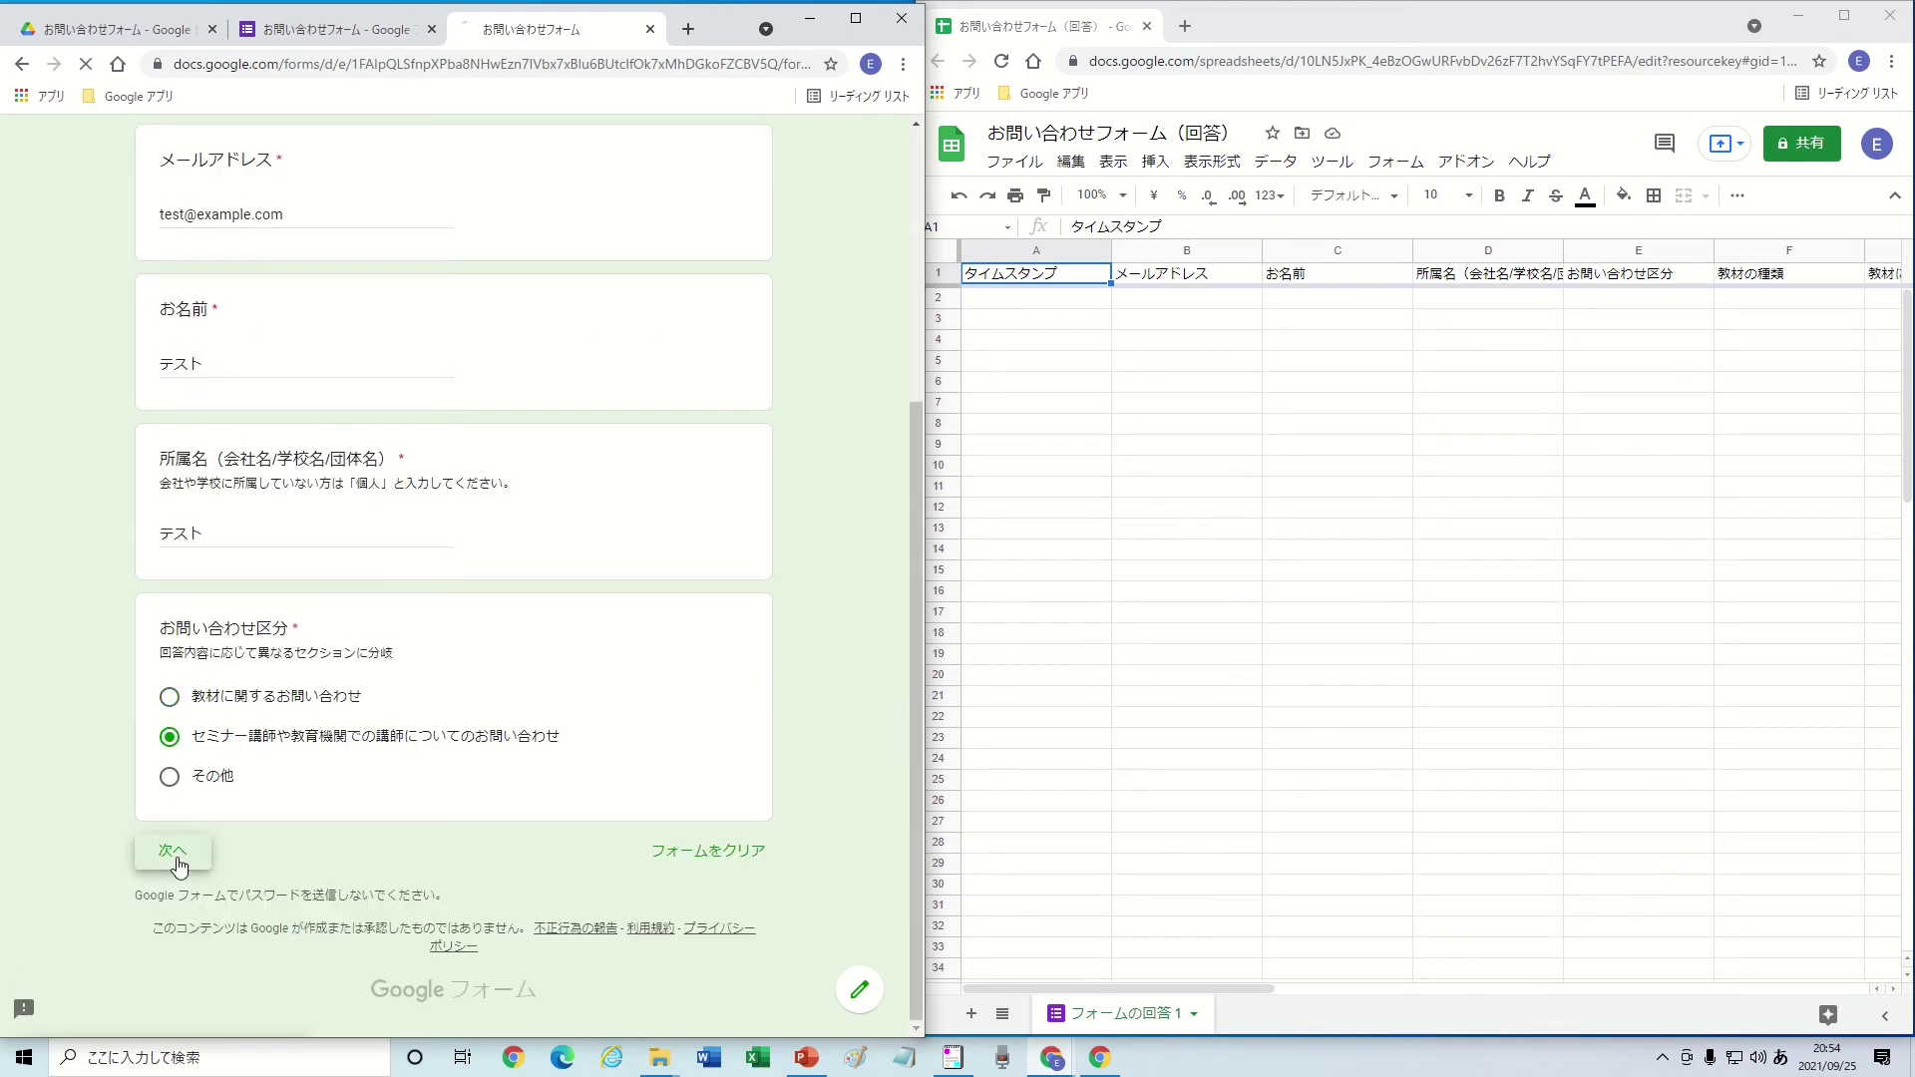
pyautogui.scroll(-5, 260, 776)
pyautogui.click(174, 850)
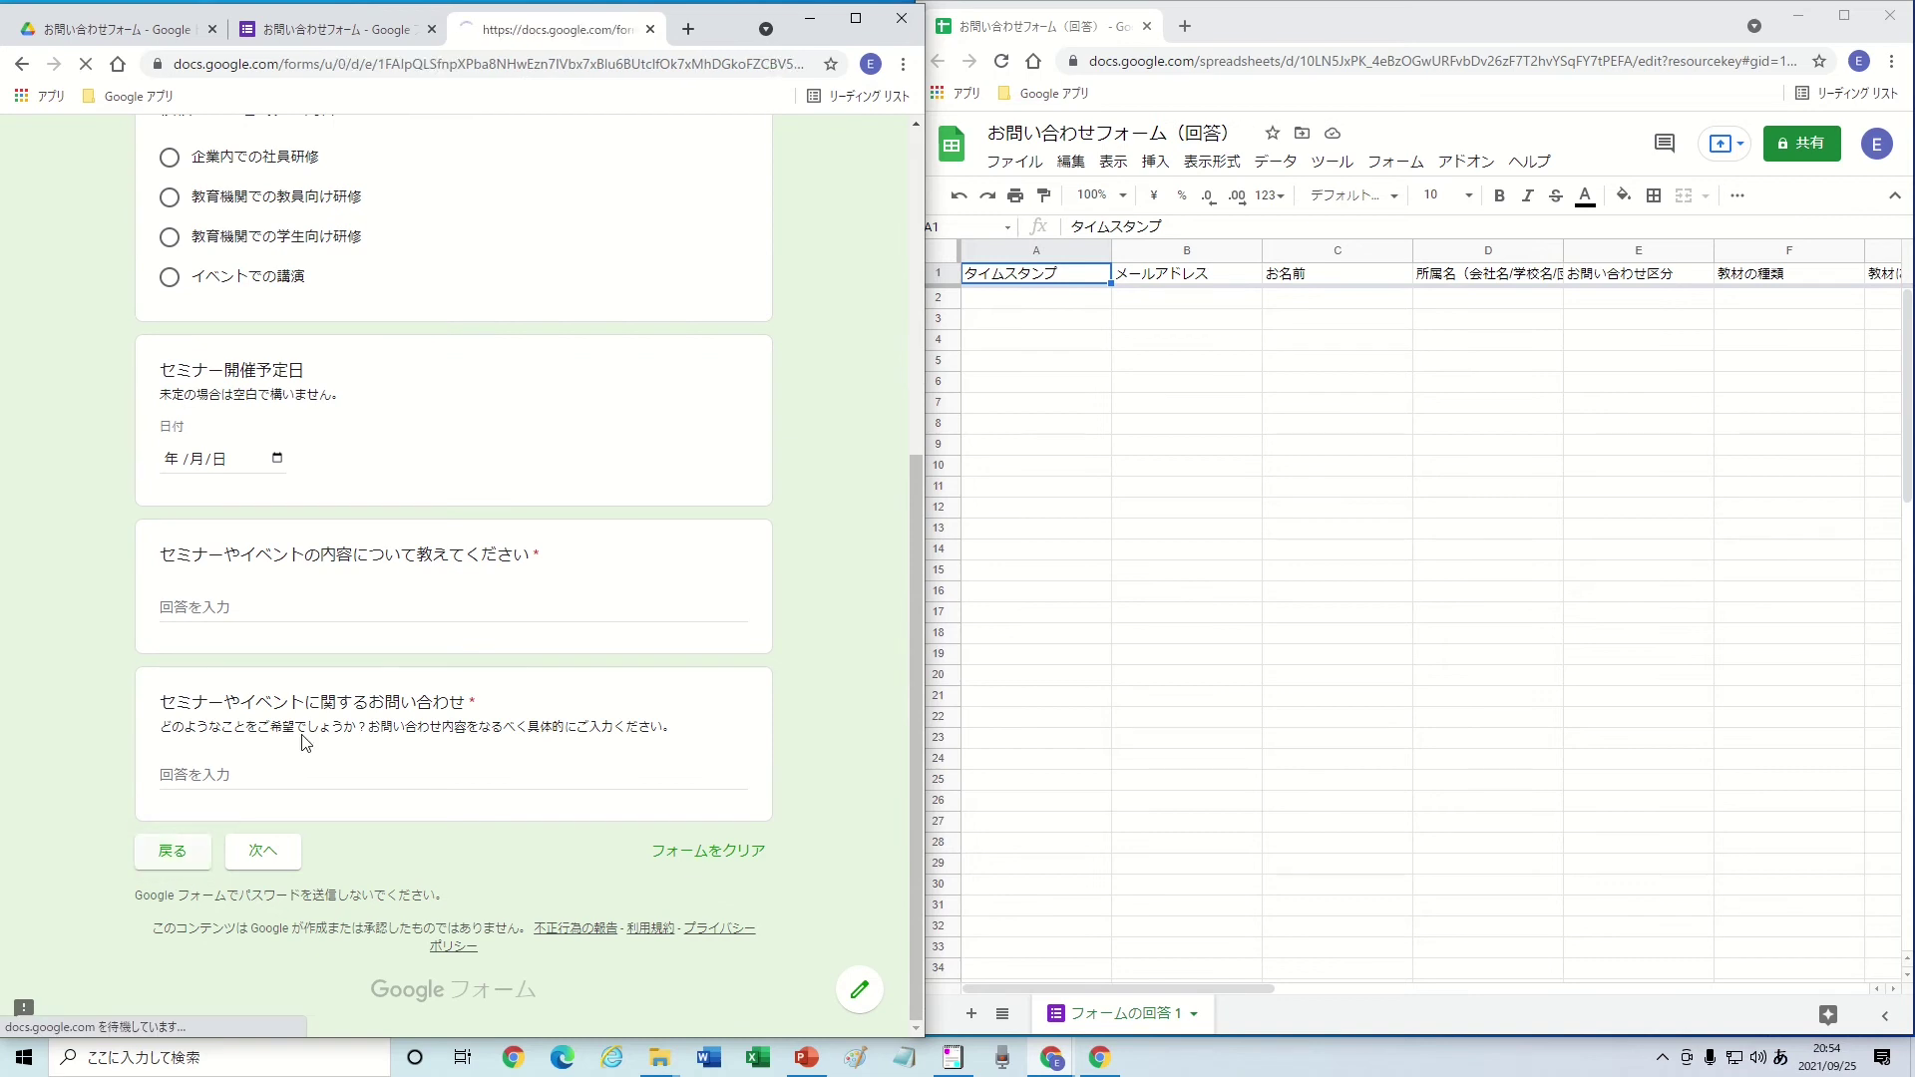
pyautogui.scroll(-1, 234, 781)
pyautogui.click(236, 779)
pyautogui.click(174, 850)
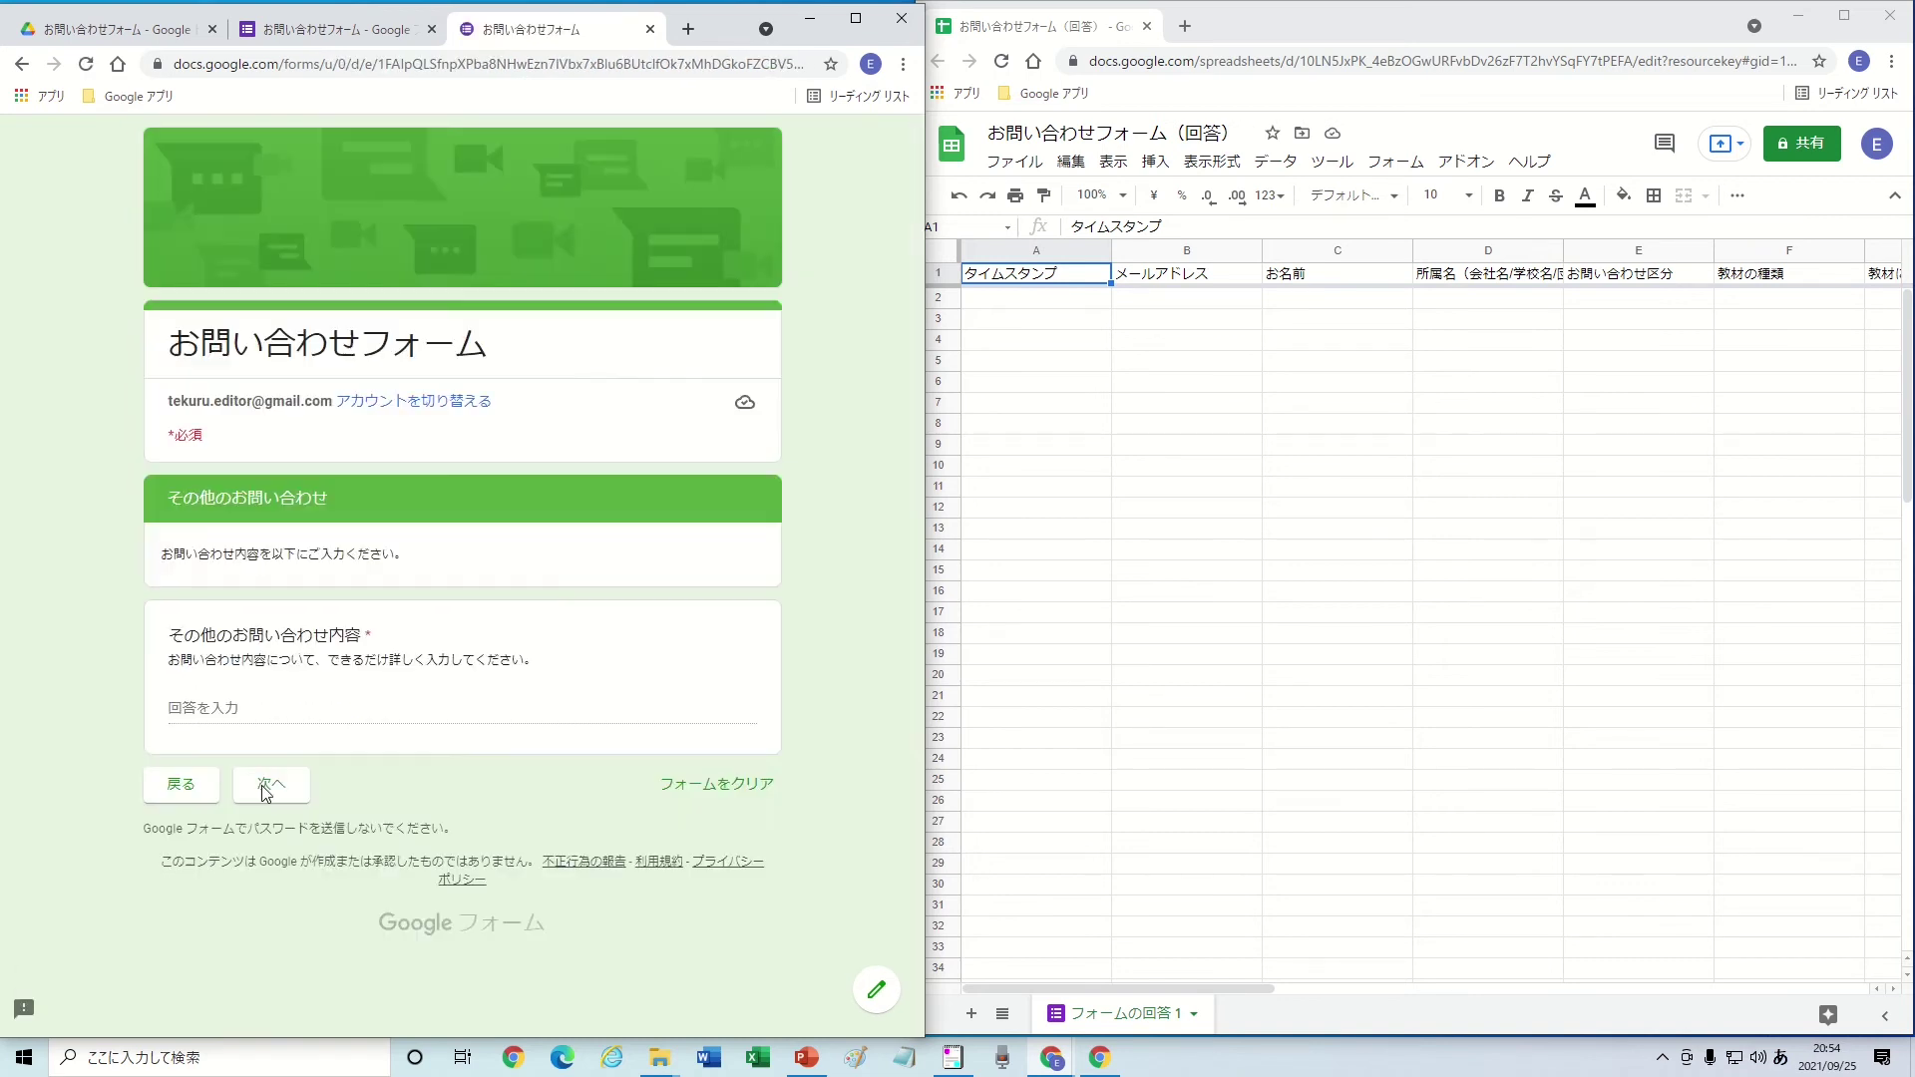
# Step: Answer the other-inquiry question with テスト and submit the test response
pyautogui.click(342, 710)
pyautogui.write('テスト')
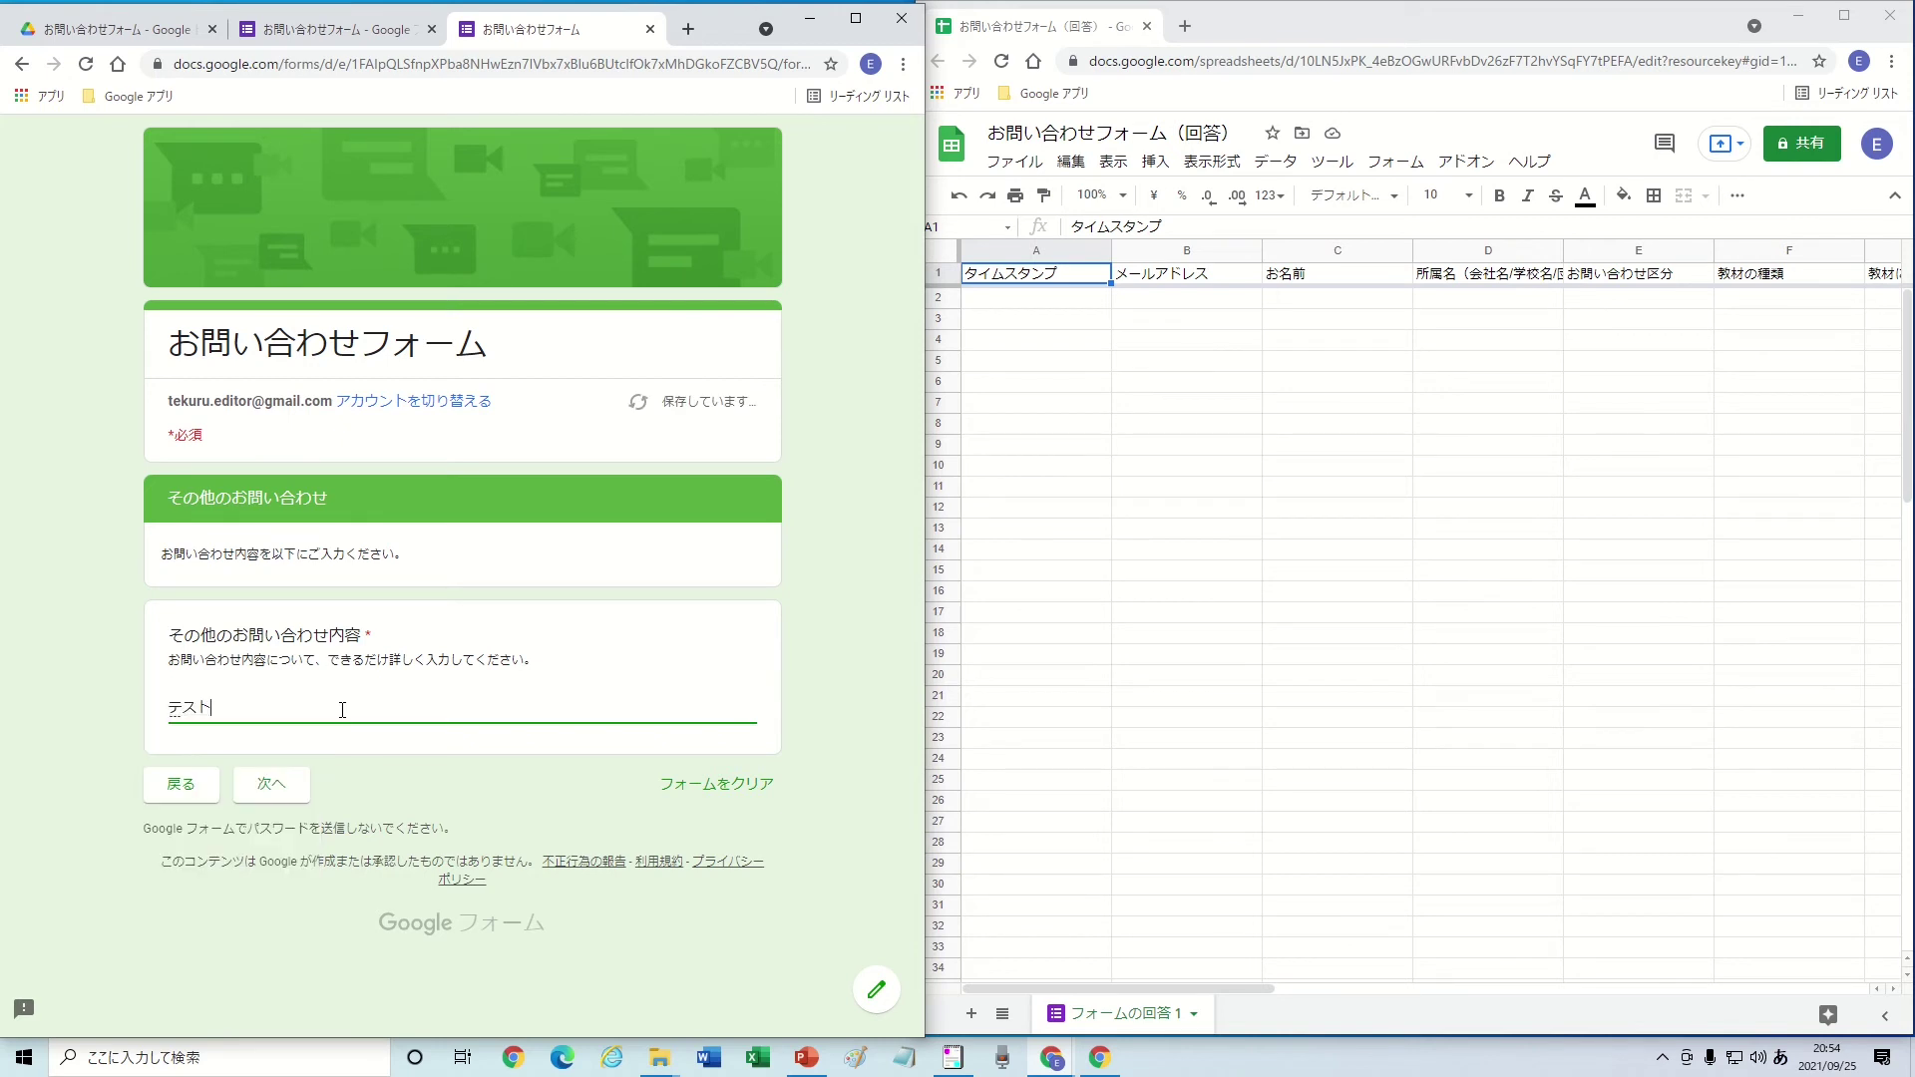
pyautogui.click(292, 788)
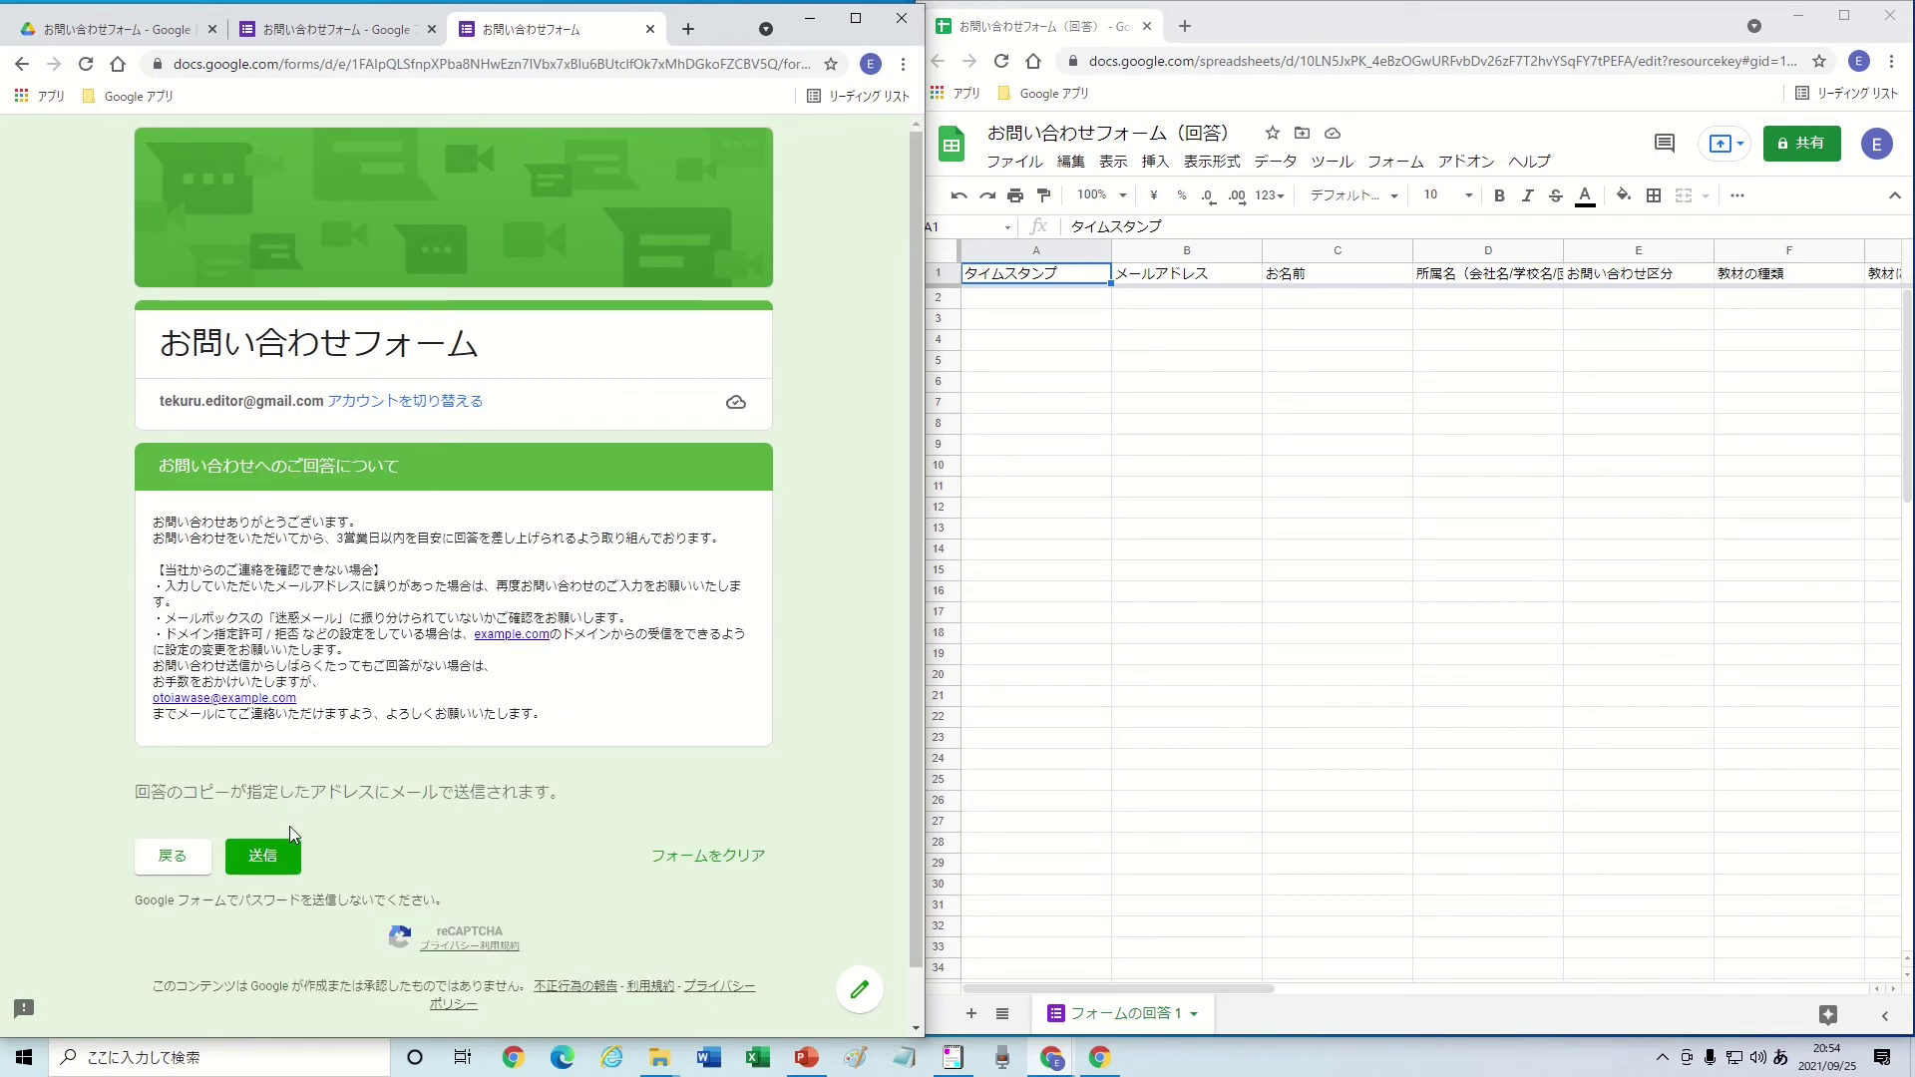
pyautogui.click(284, 855)
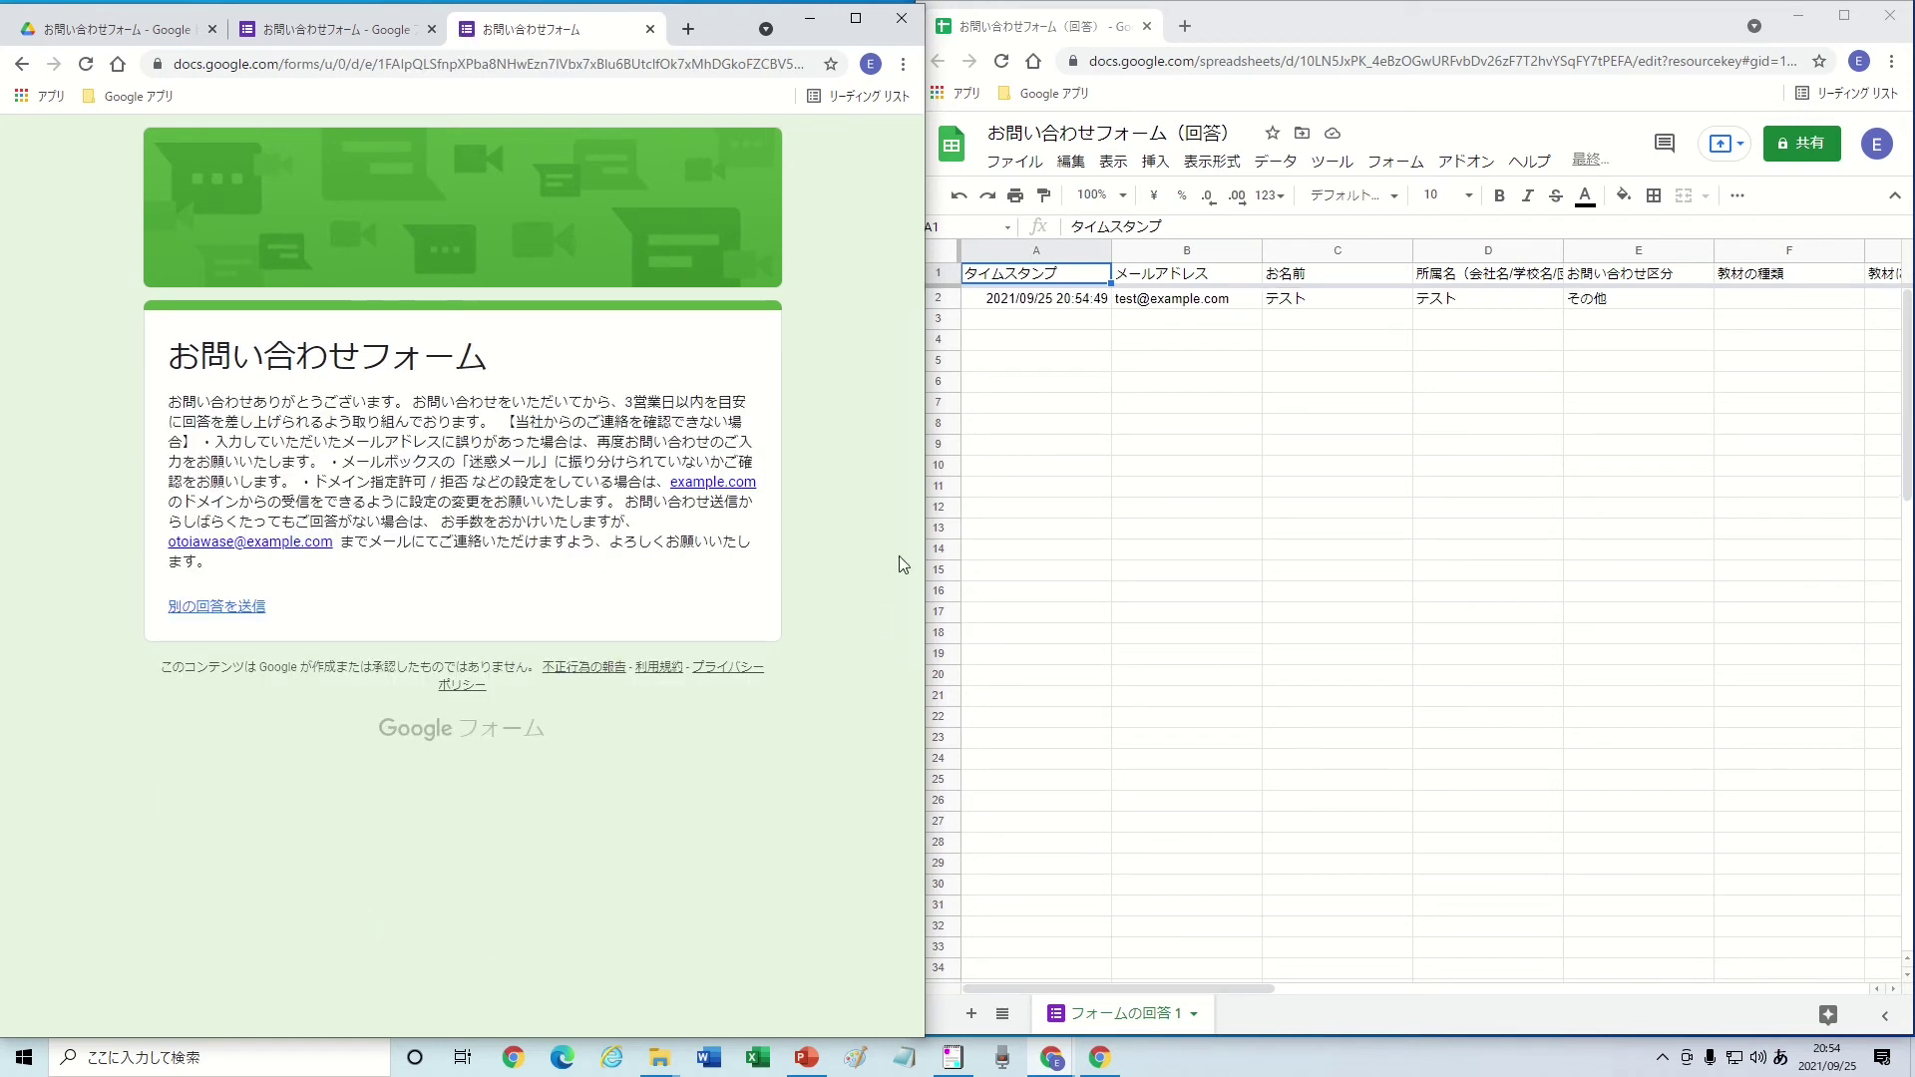
pyautogui.moveTo(1045, 302); pyautogui.dragTo(1621, 300)
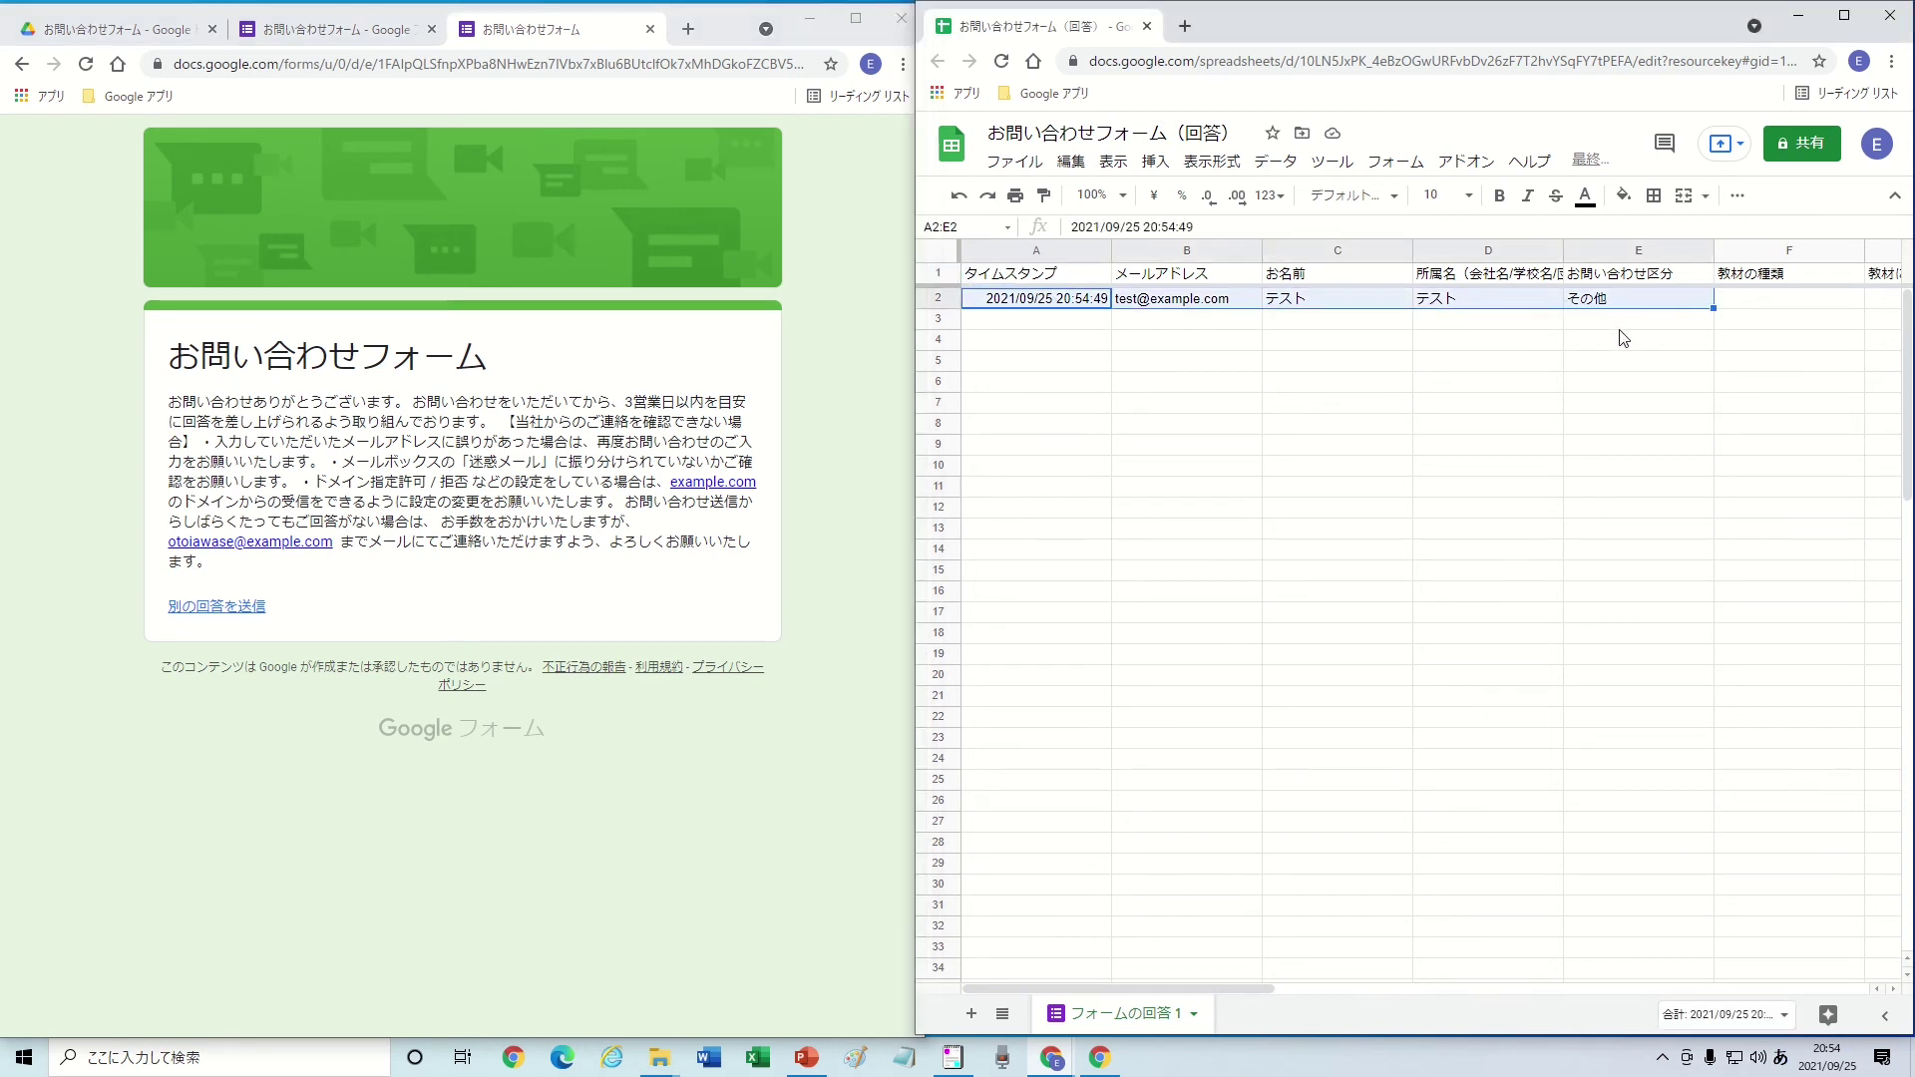
pyautogui.click(1624, 337)
pyautogui.click(1745, 311)
pyautogui.press('Right')
pyautogui.press('Right')
pyautogui.press('Right')
pyautogui.press('Right')
pyautogui.press('Right')
pyautogui.press('Right')
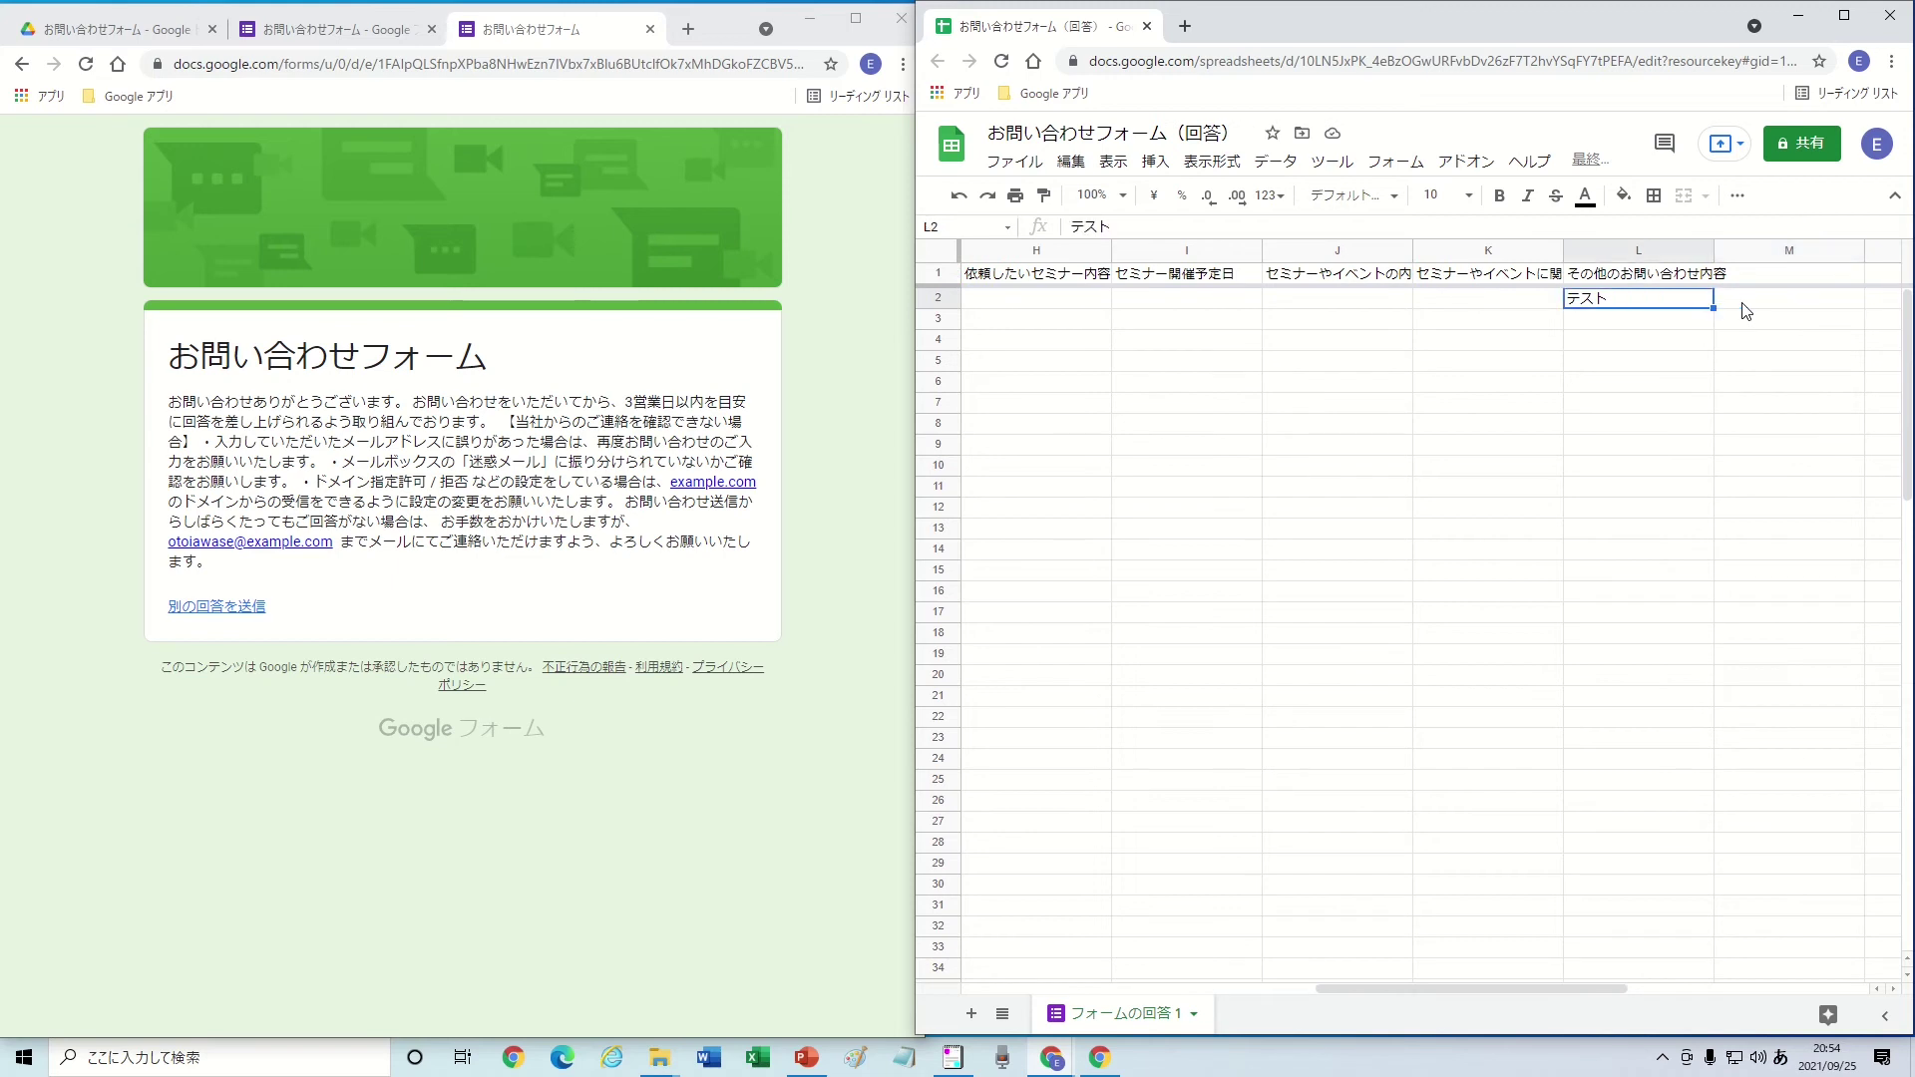
pyautogui.press('Home')
pyautogui.press('Up')
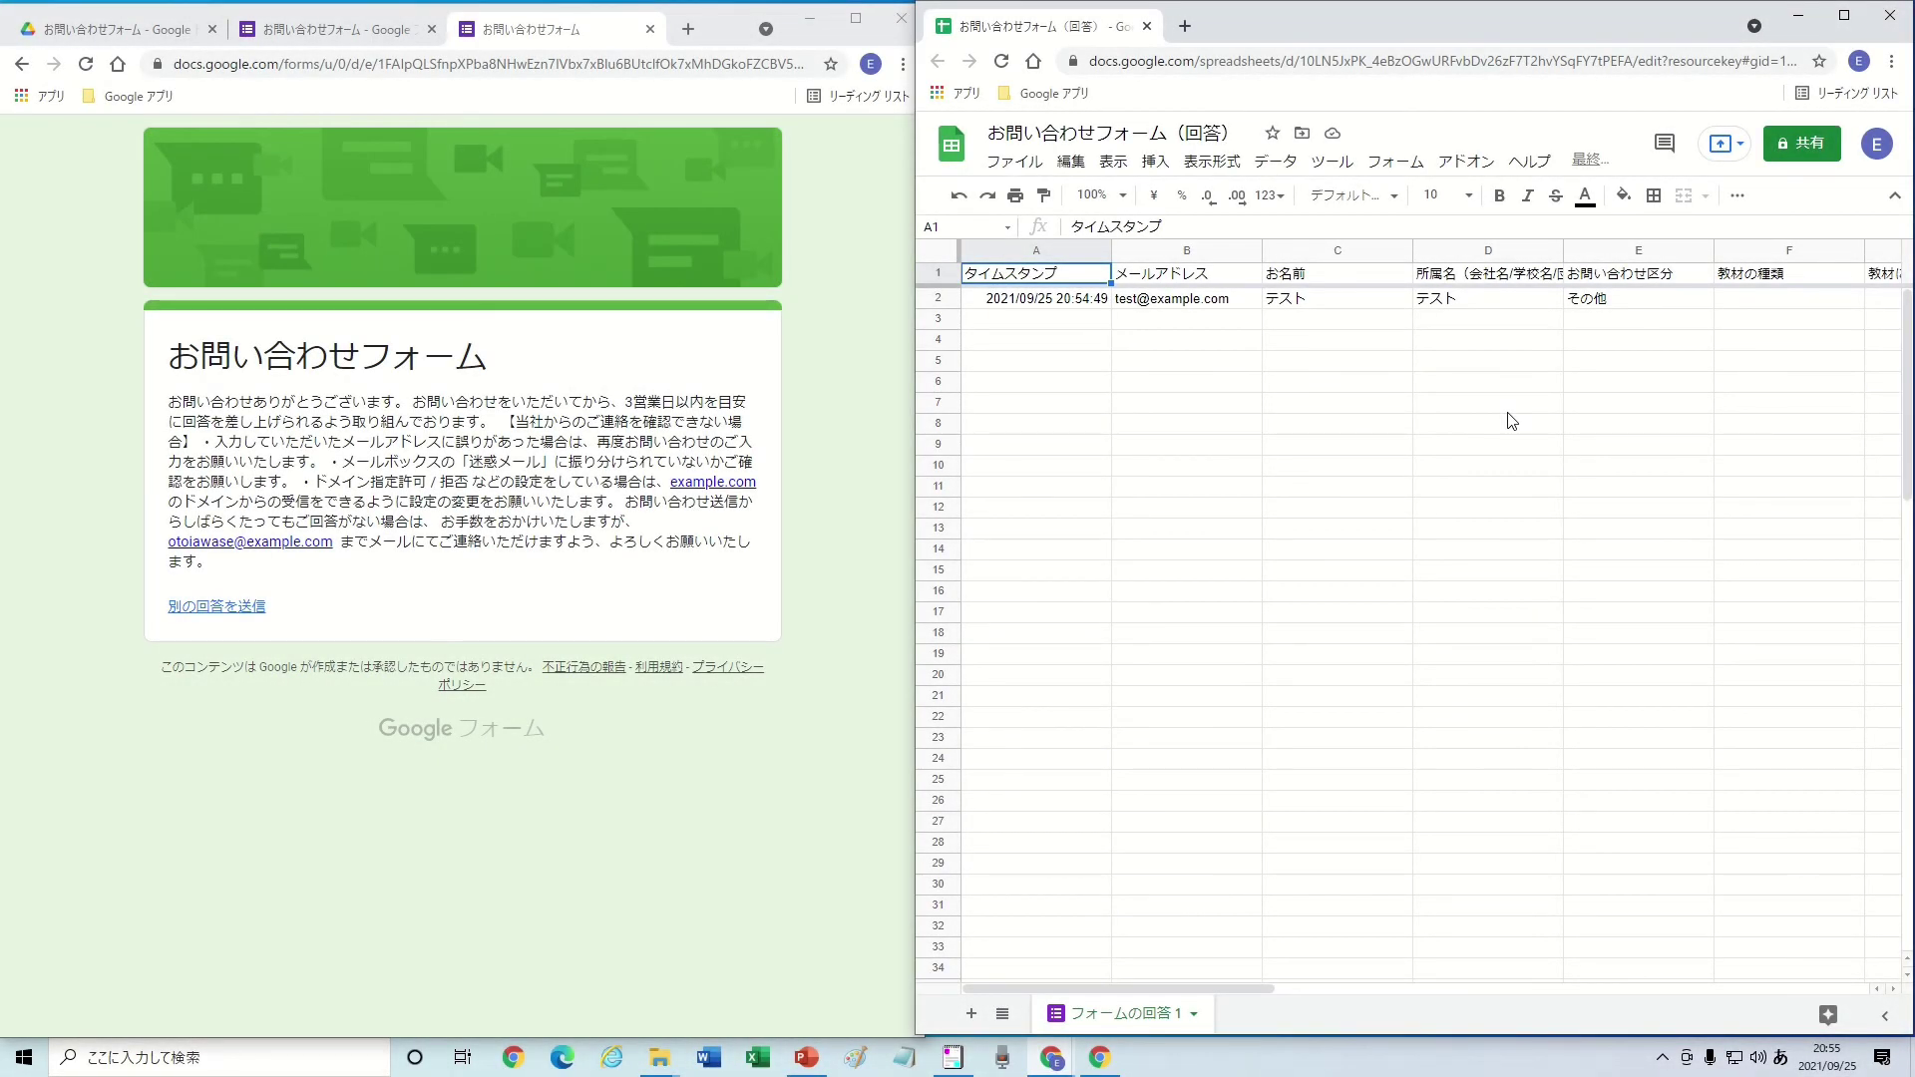
pyautogui.click(1331, 162)
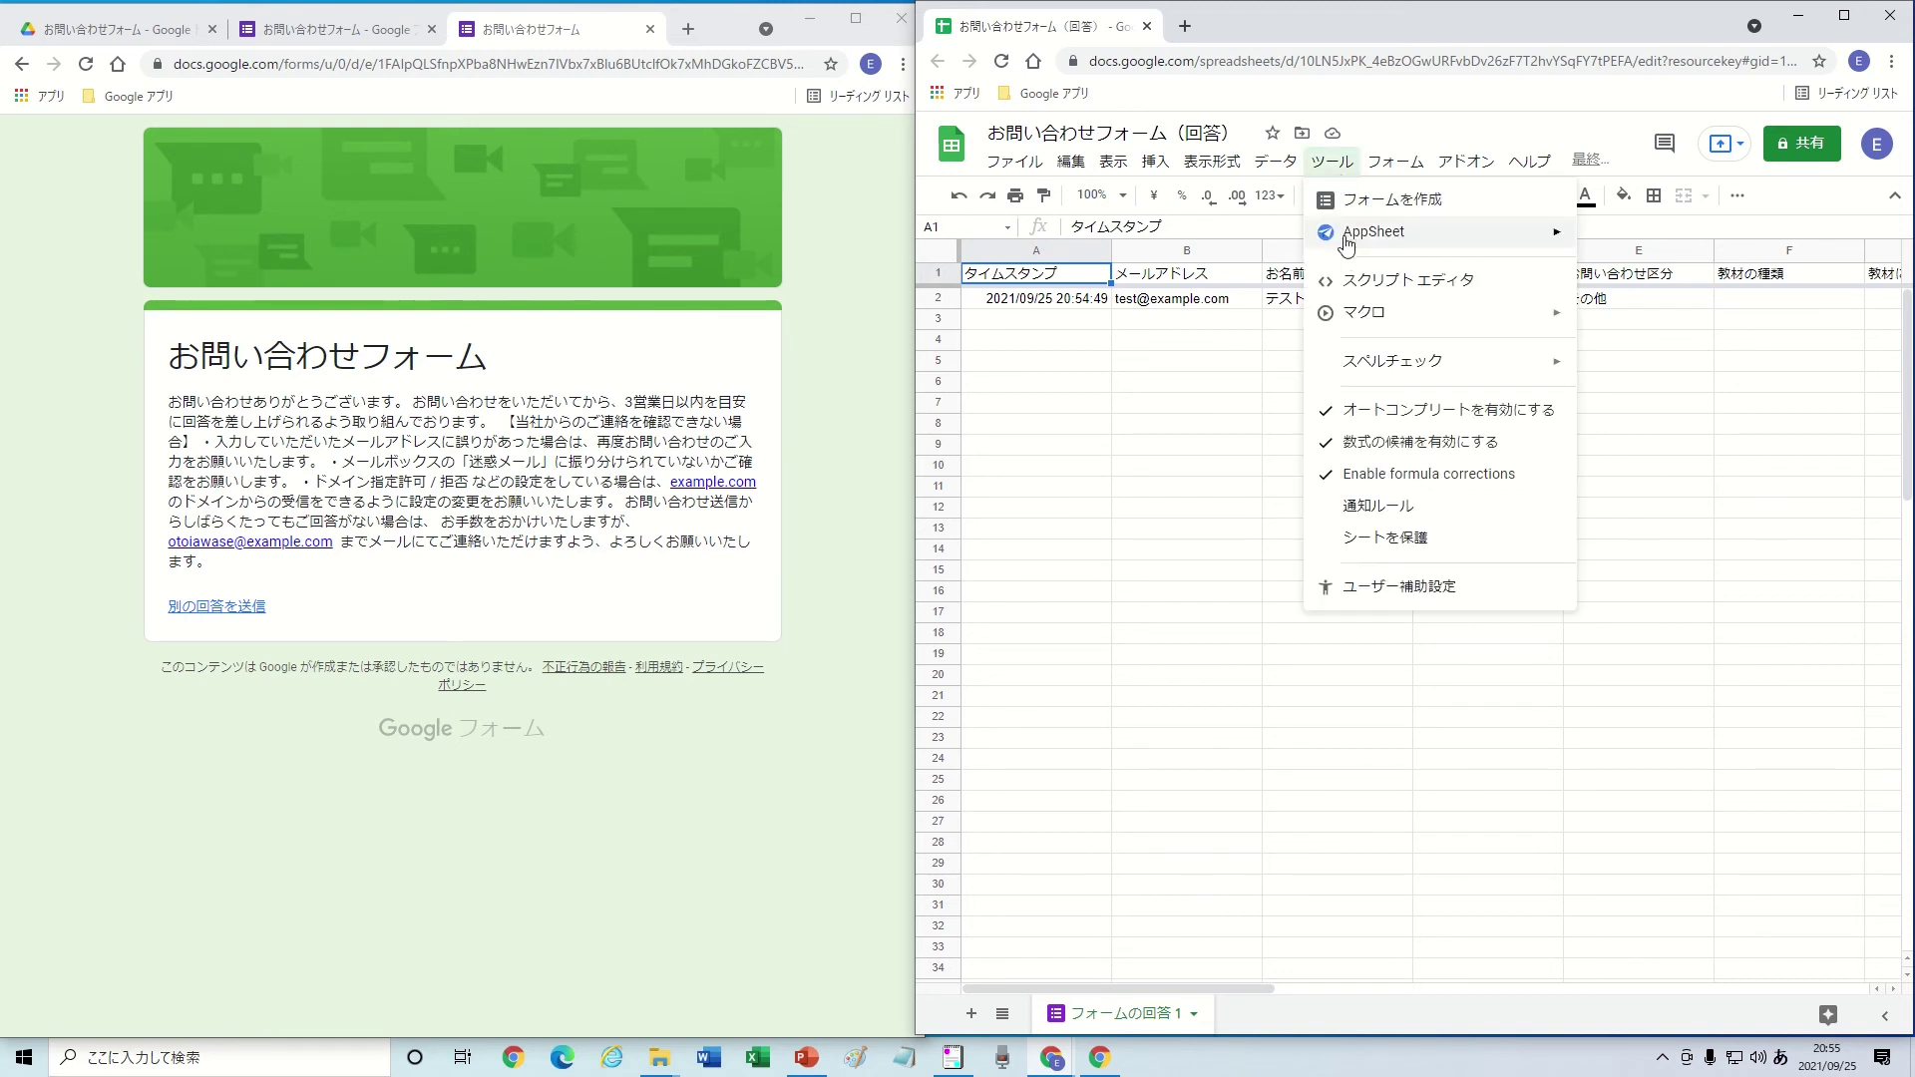
# Step: Save a notification rule emailing immediately whenever someone submits the form
pyautogui.click(1377, 506)
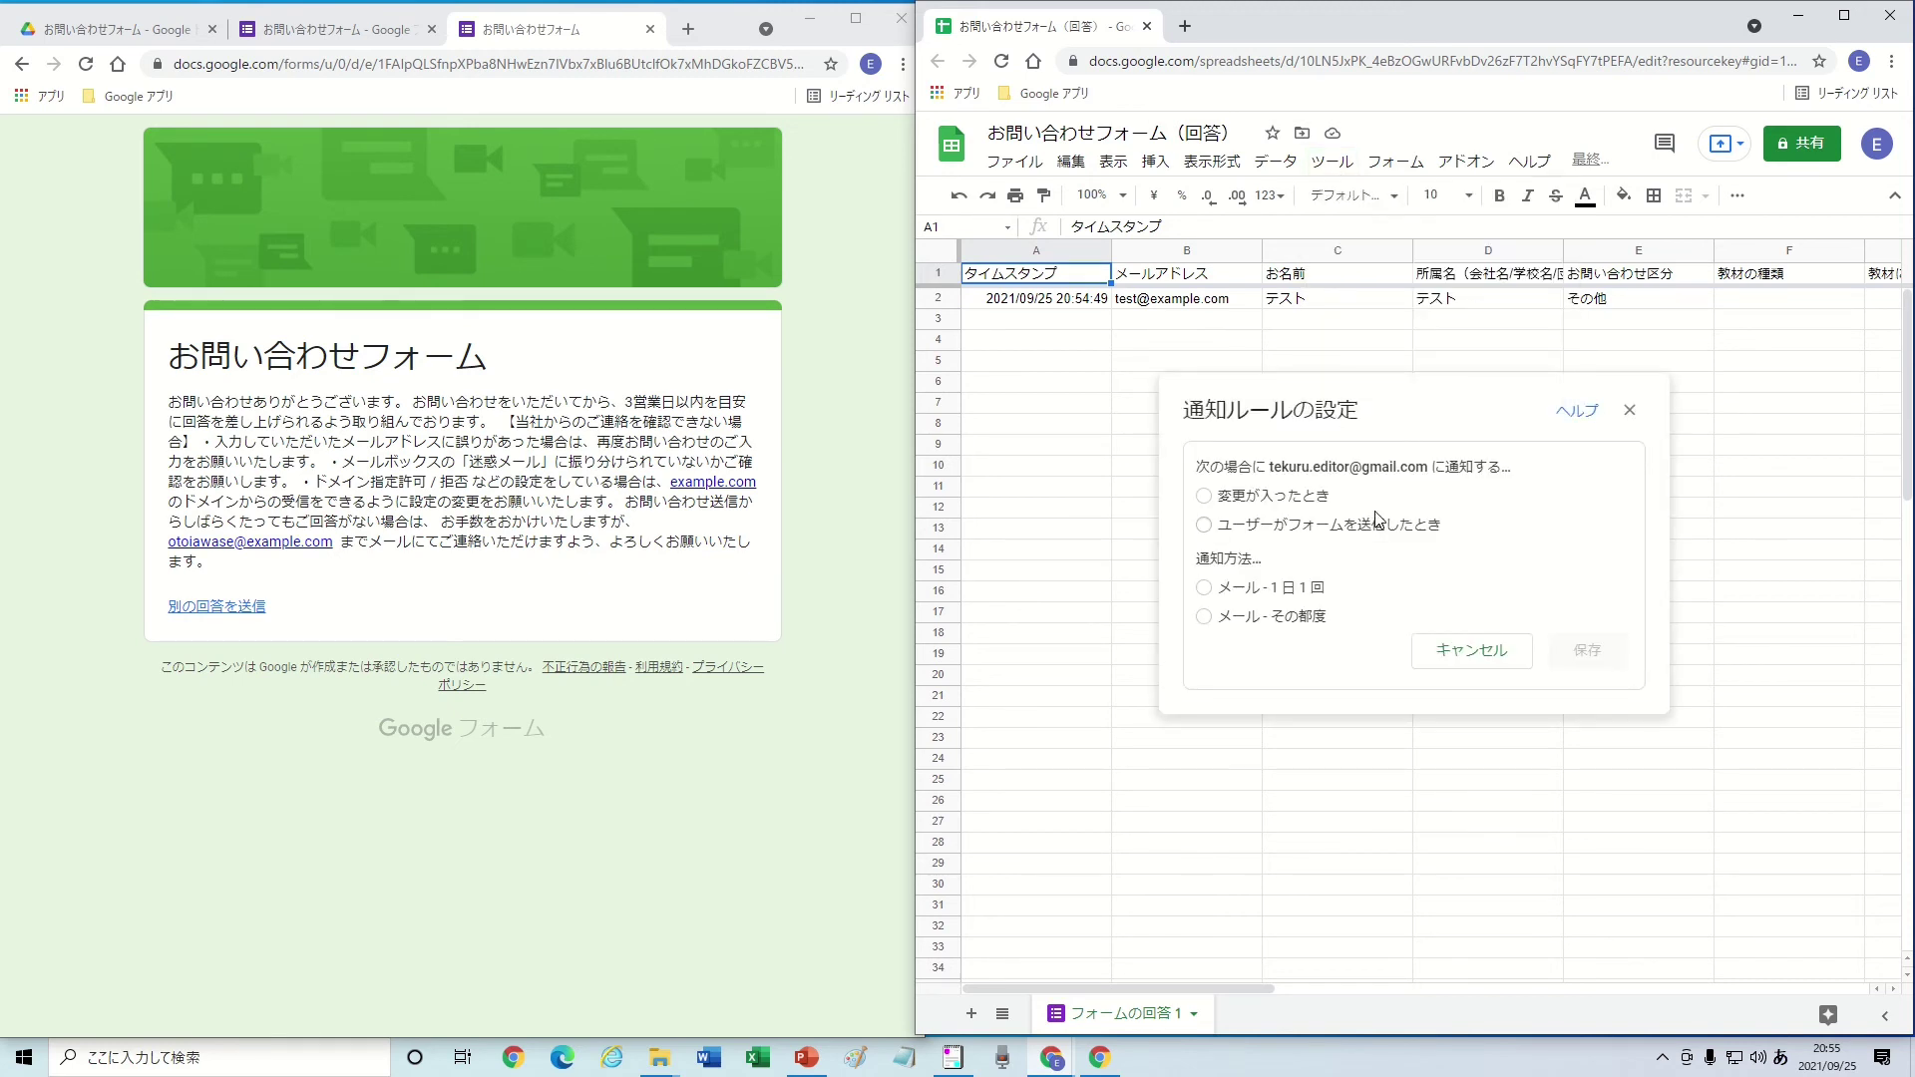
pyautogui.click(1381, 535)
pyautogui.click(1271, 618)
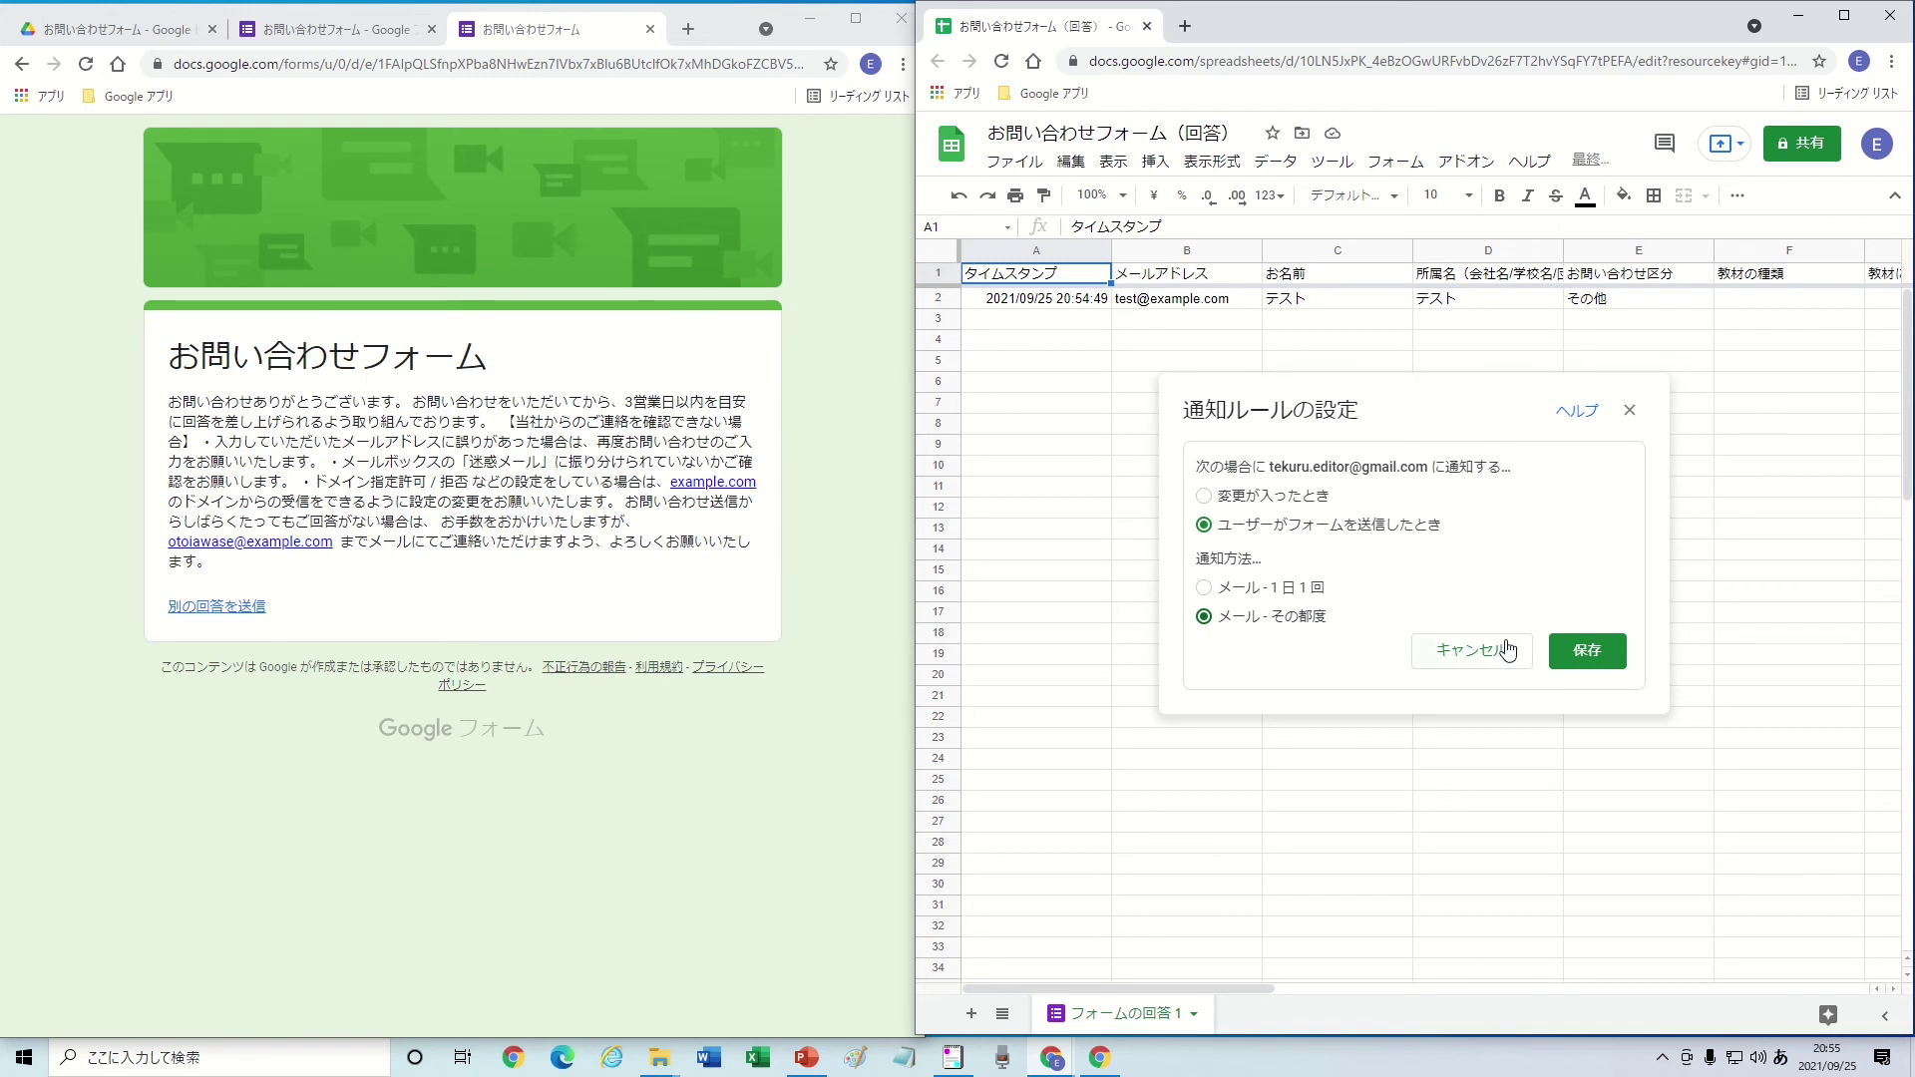
pyautogui.click(1588, 653)
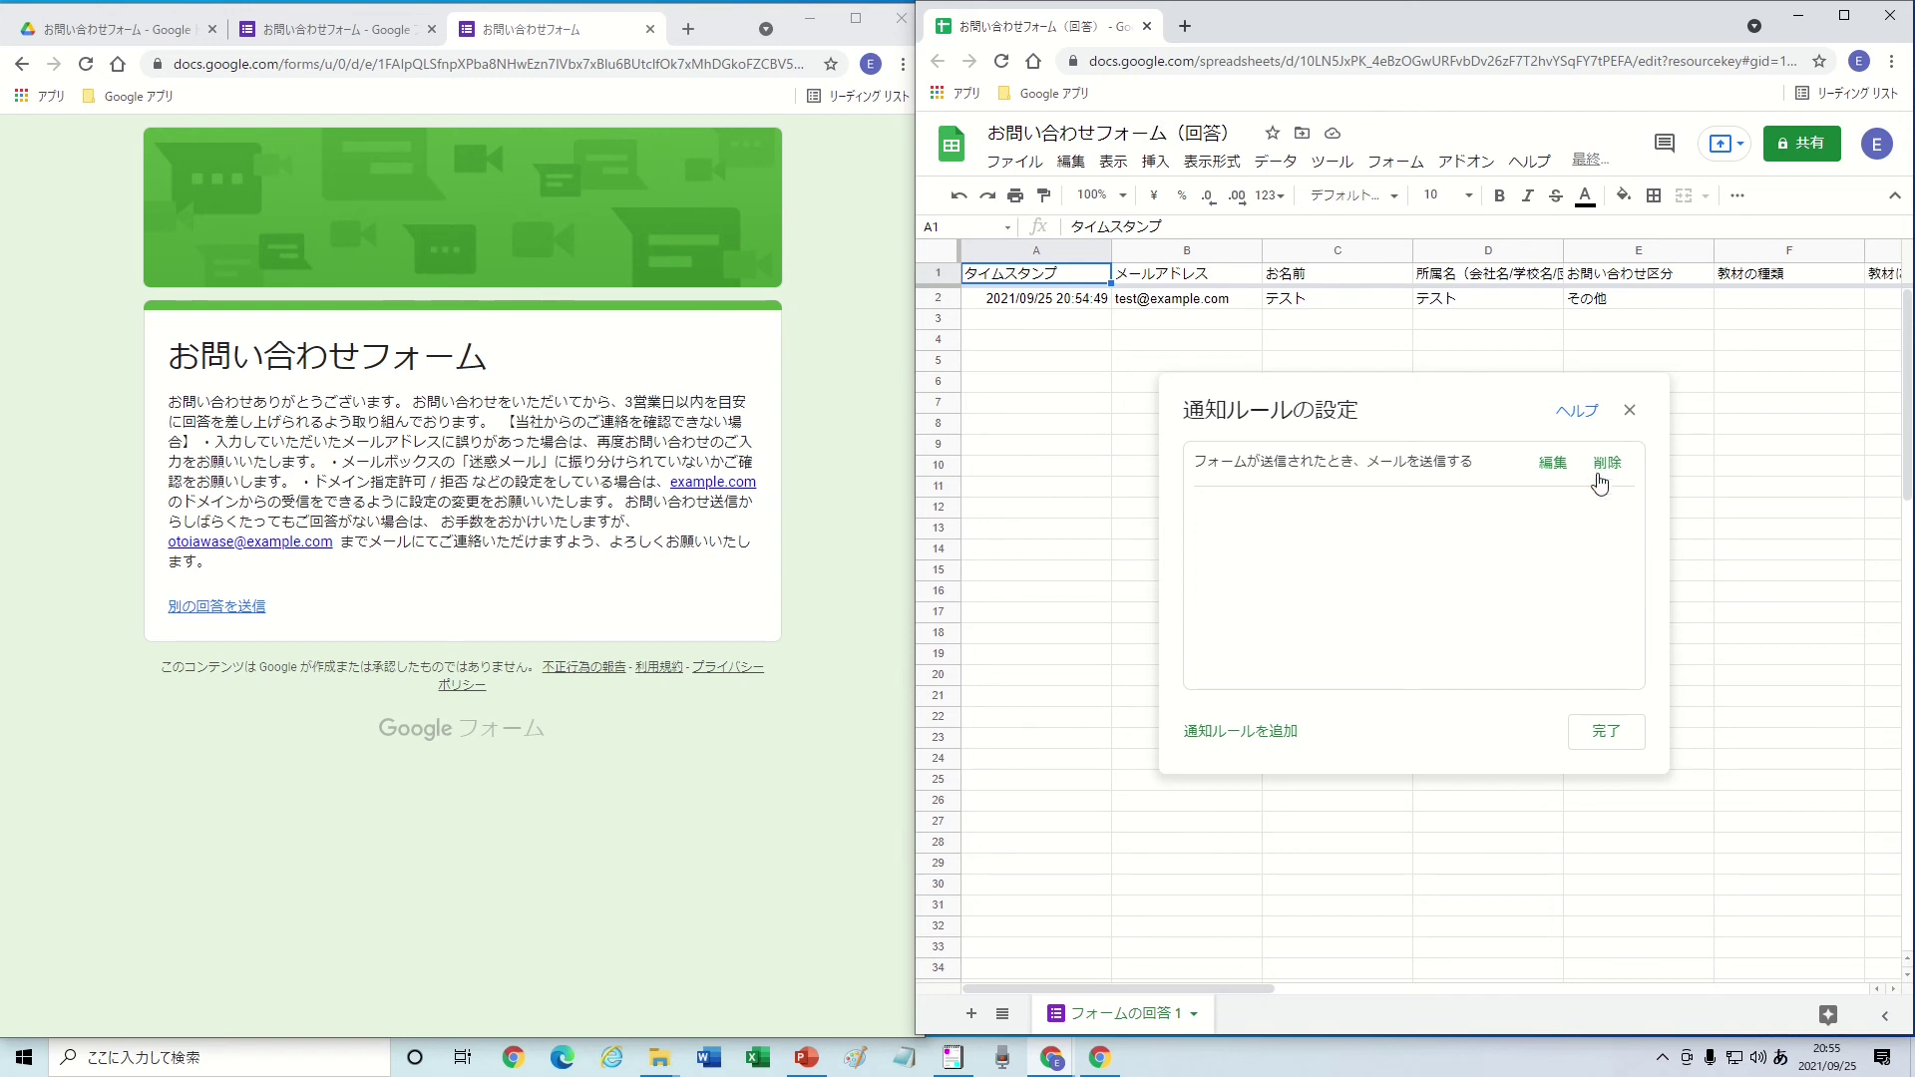
pyautogui.click(1606, 731)
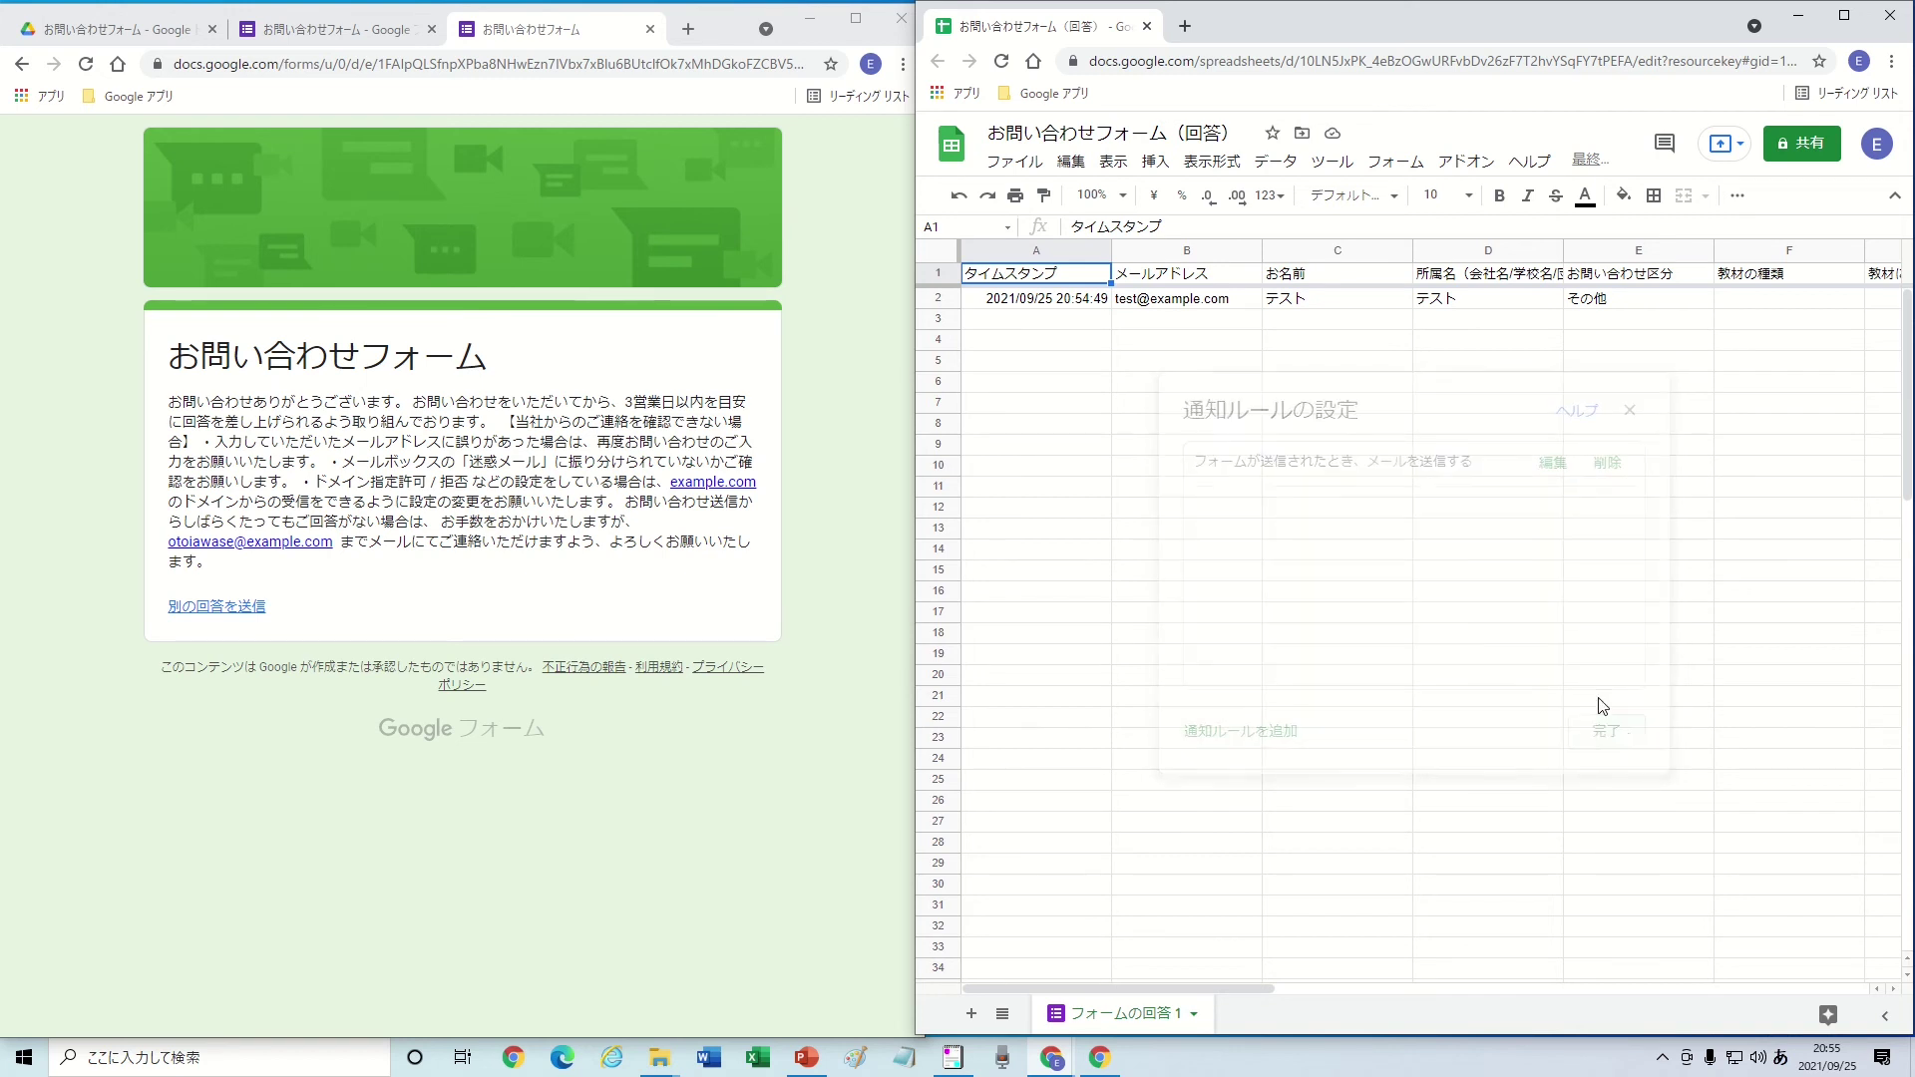
# Step: Reopen the notification rules to confirm the saved rule, then return to the form editor
pyautogui.click(1333, 168)
pyautogui.click(1378, 506)
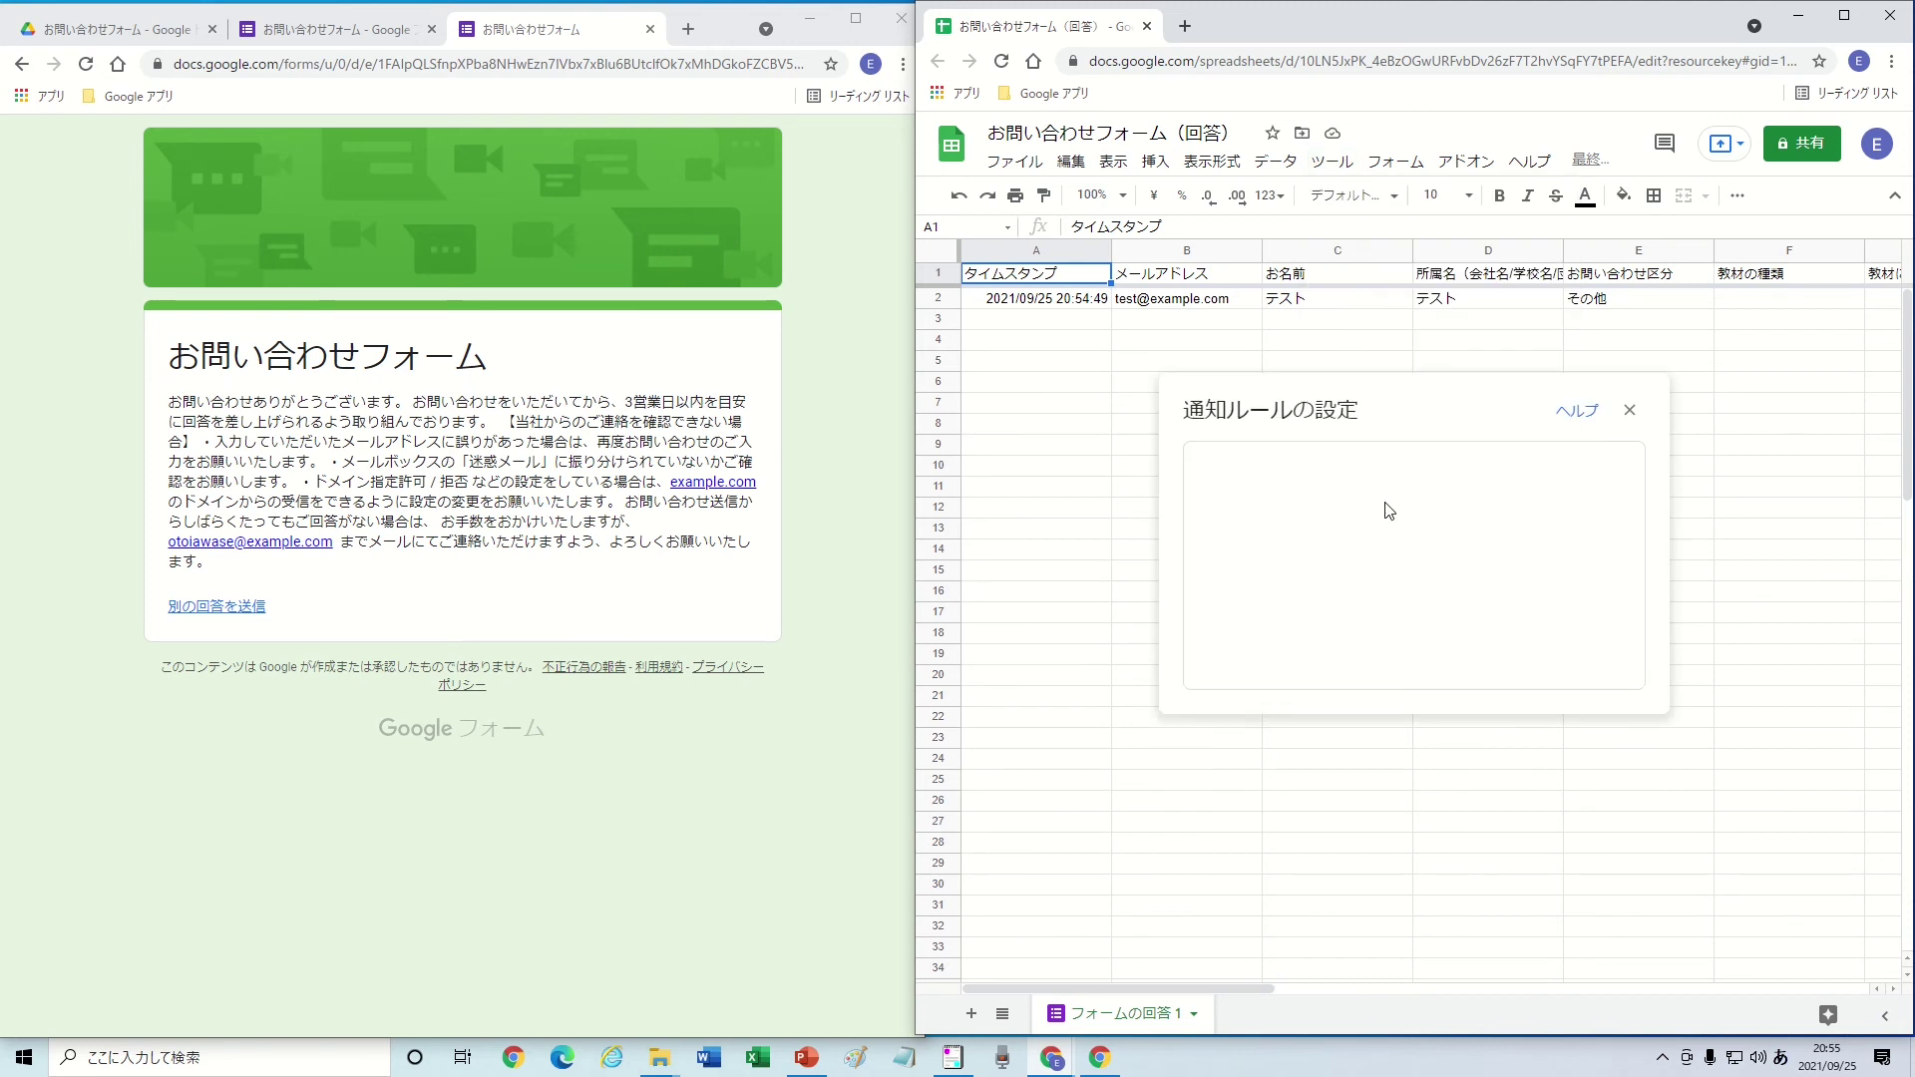
pyautogui.click(1553, 462)
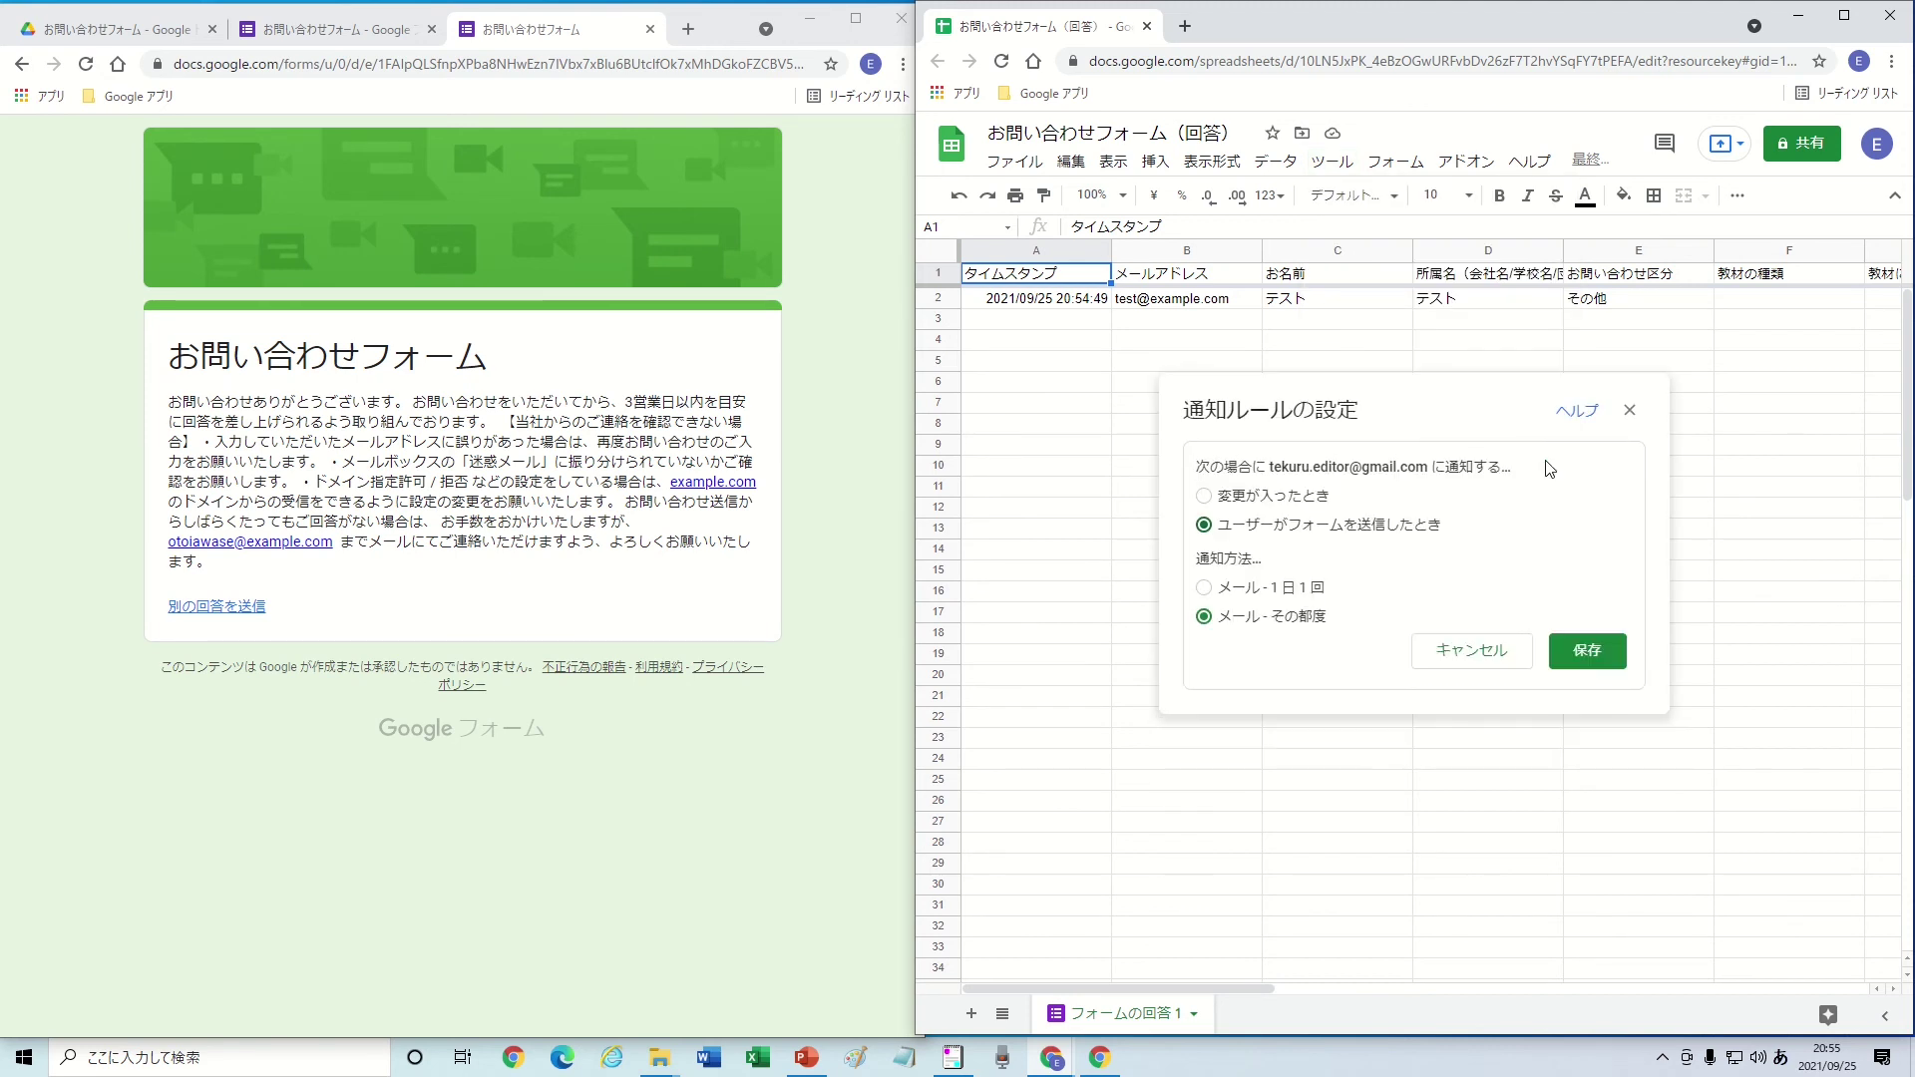
pyautogui.click(1471, 662)
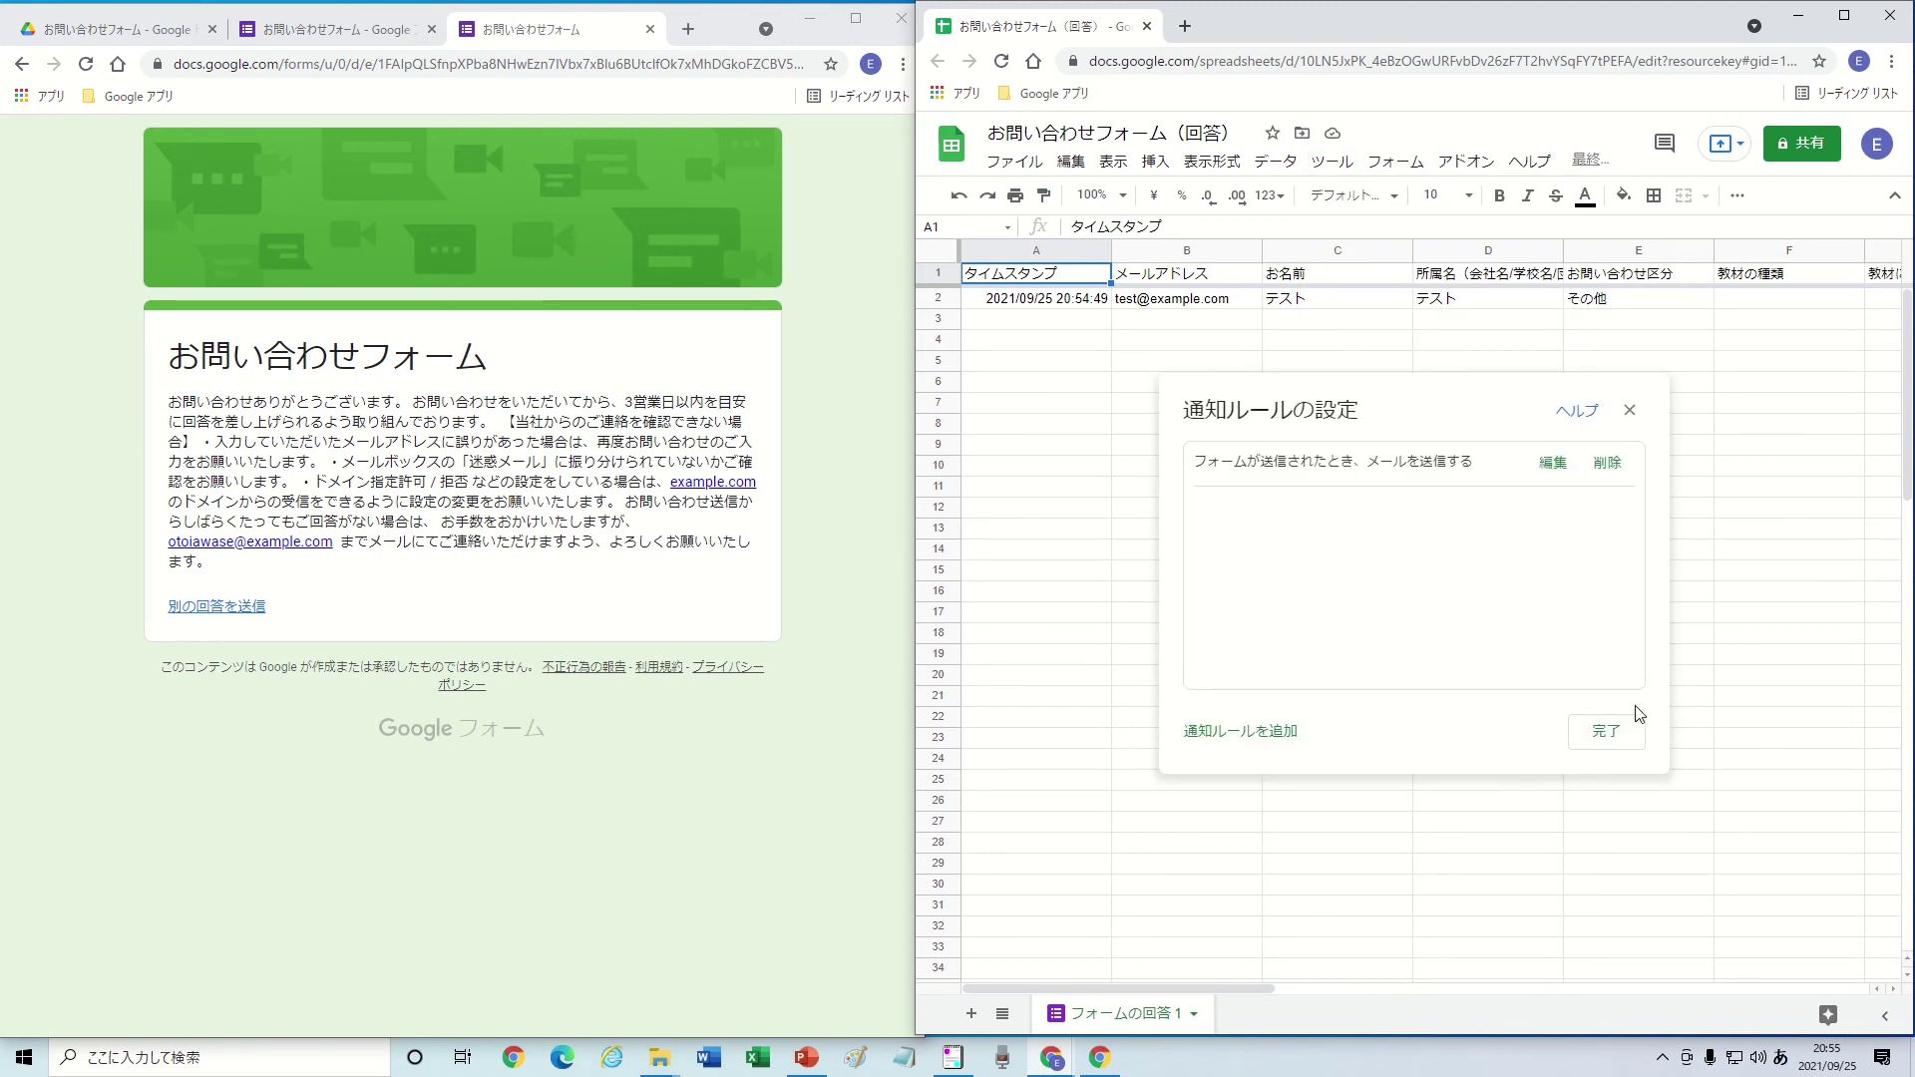
pyautogui.click(1606, 731)
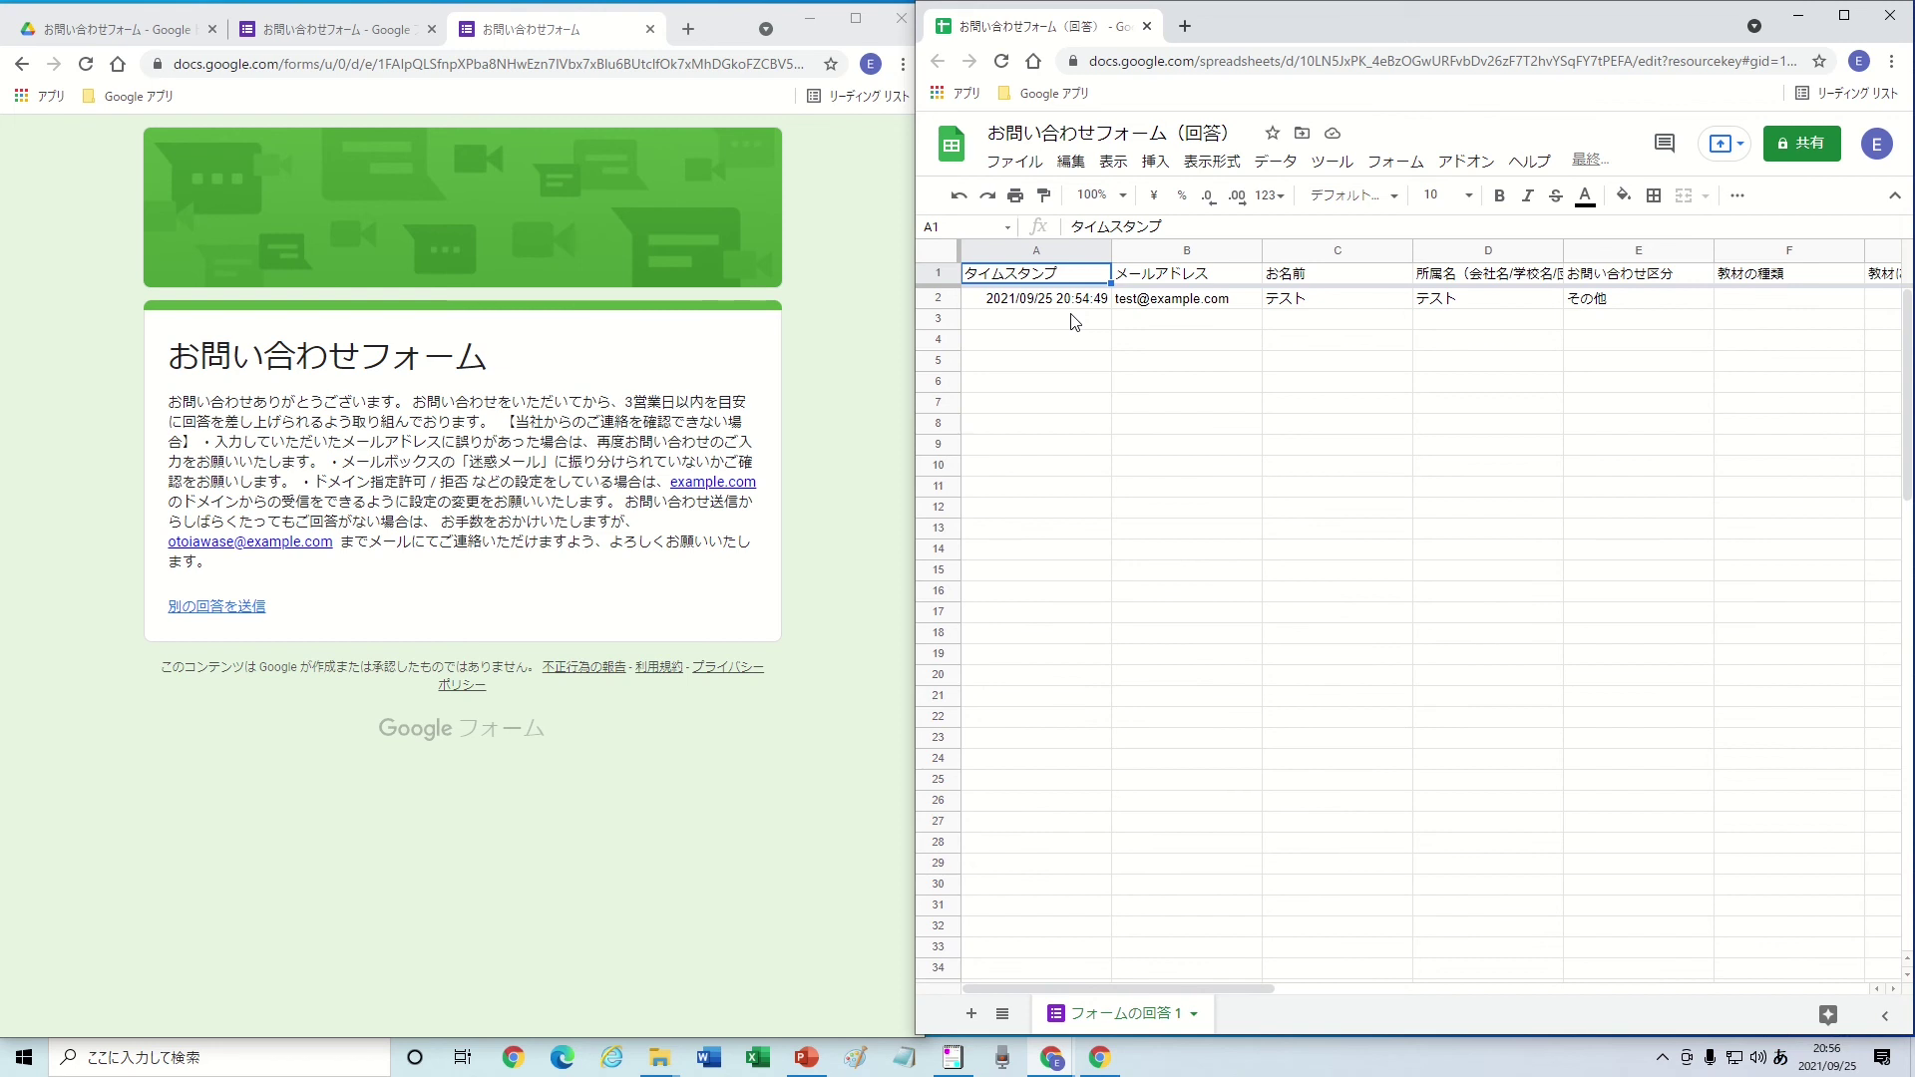
pyautogui.click(334, 29)
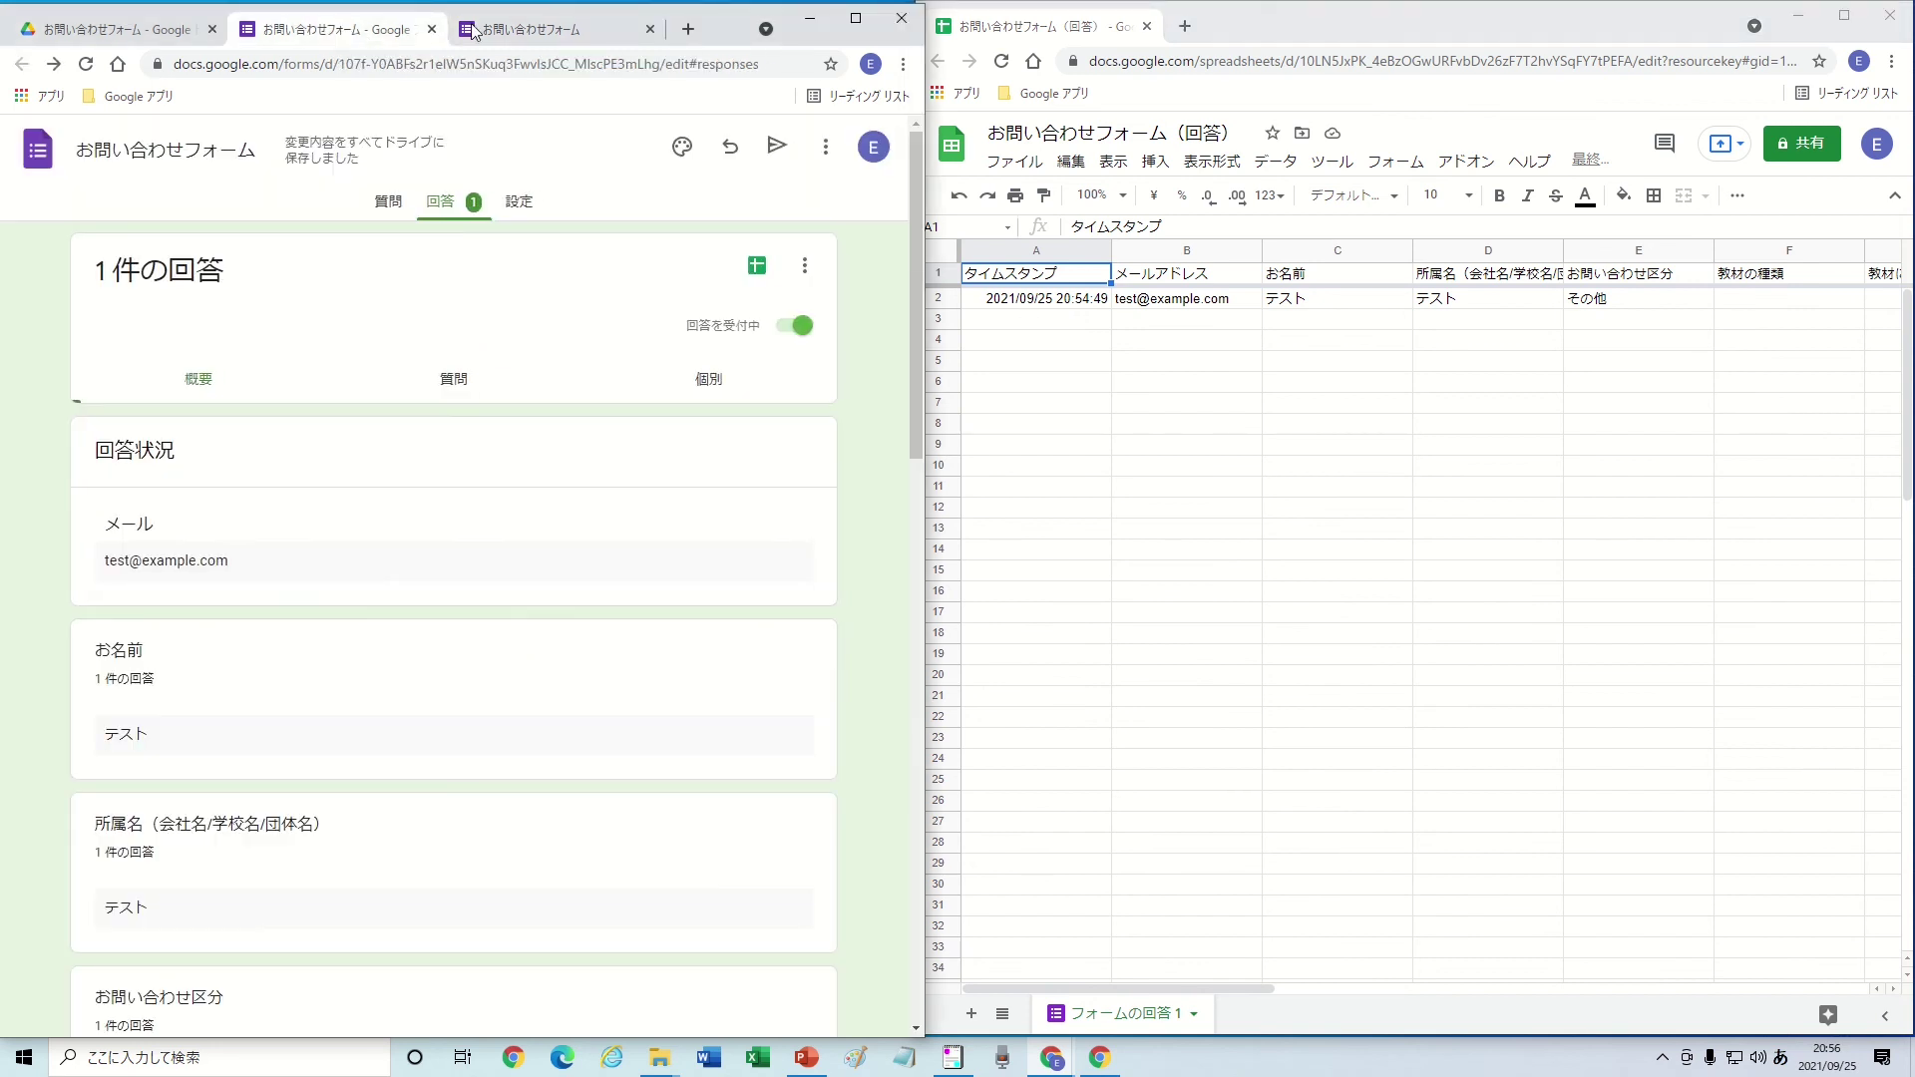
# Step: Maximize the browser window showing the form's one-response summary
pyautogui.click(842, 30)
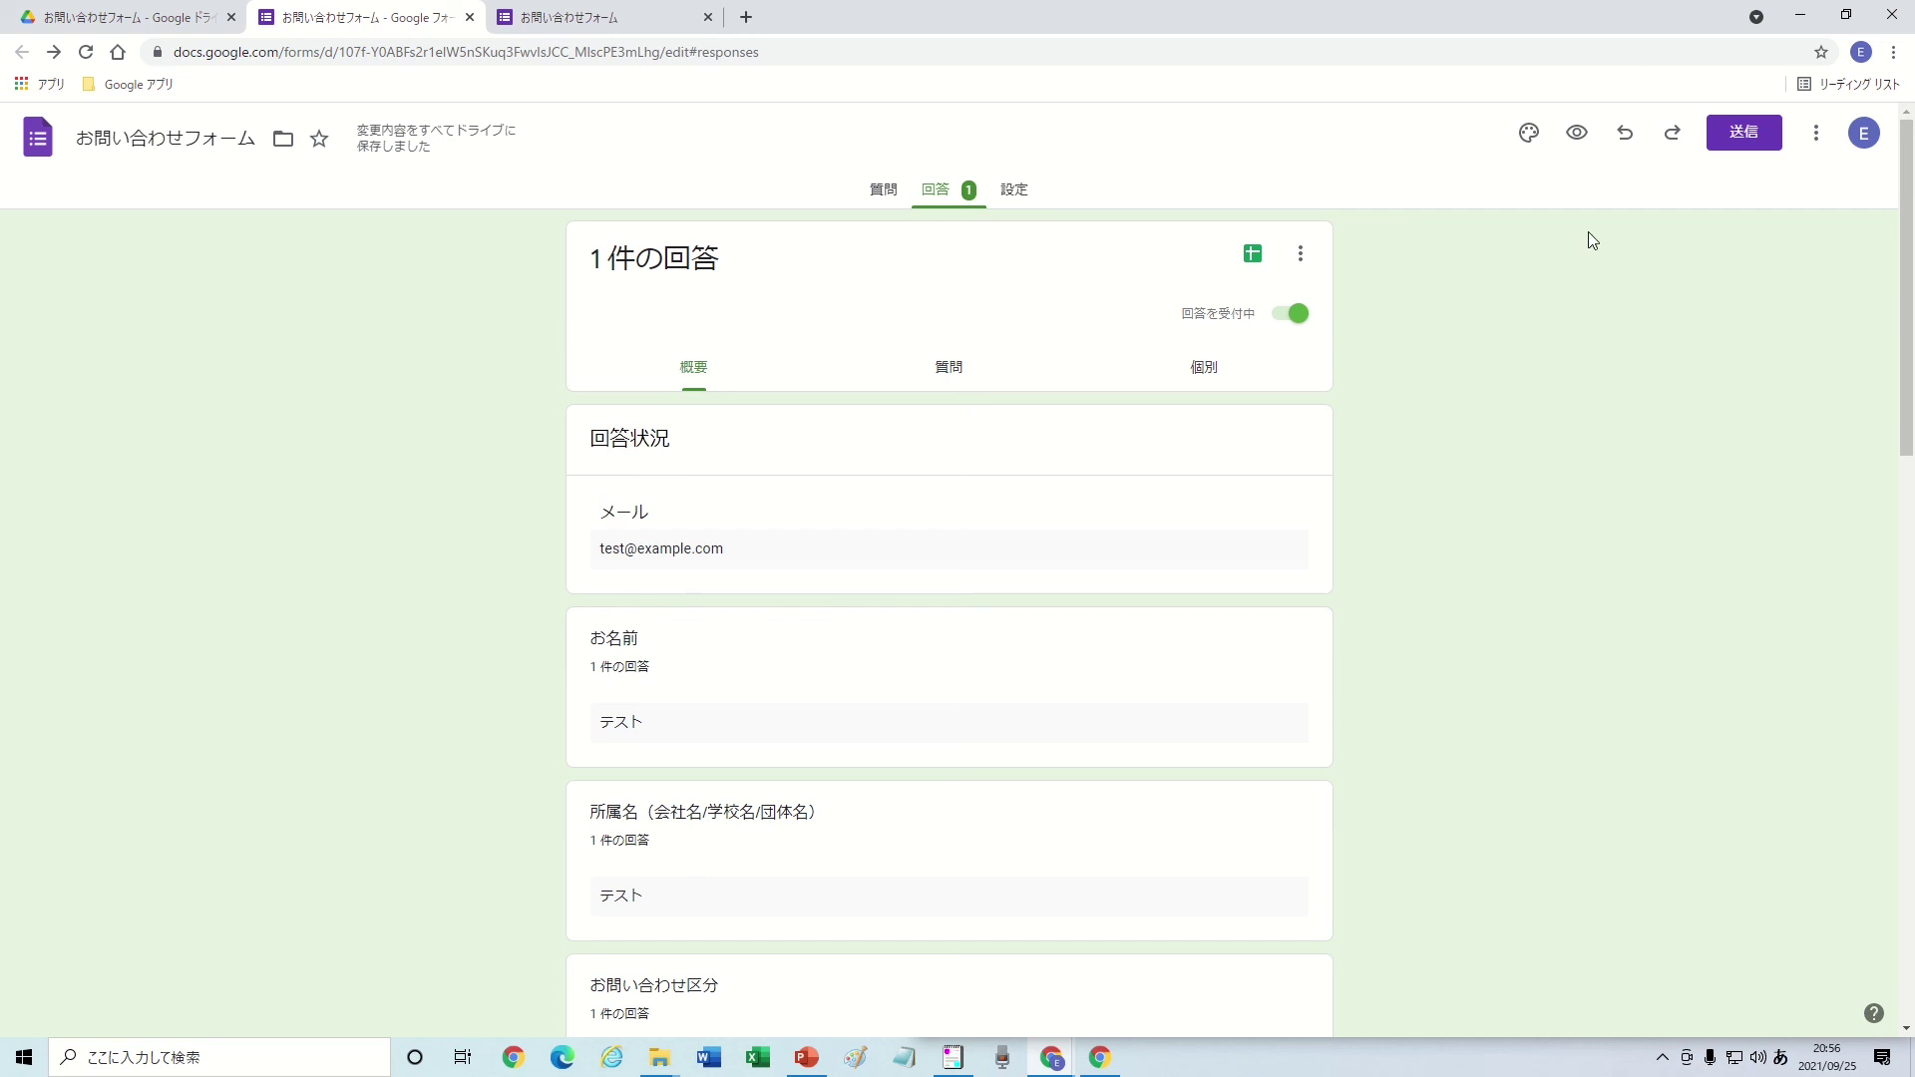
# Step: Copy the form's iframe embed code to the clipboard, then open the live form
pyautogui.click(1748, 139)
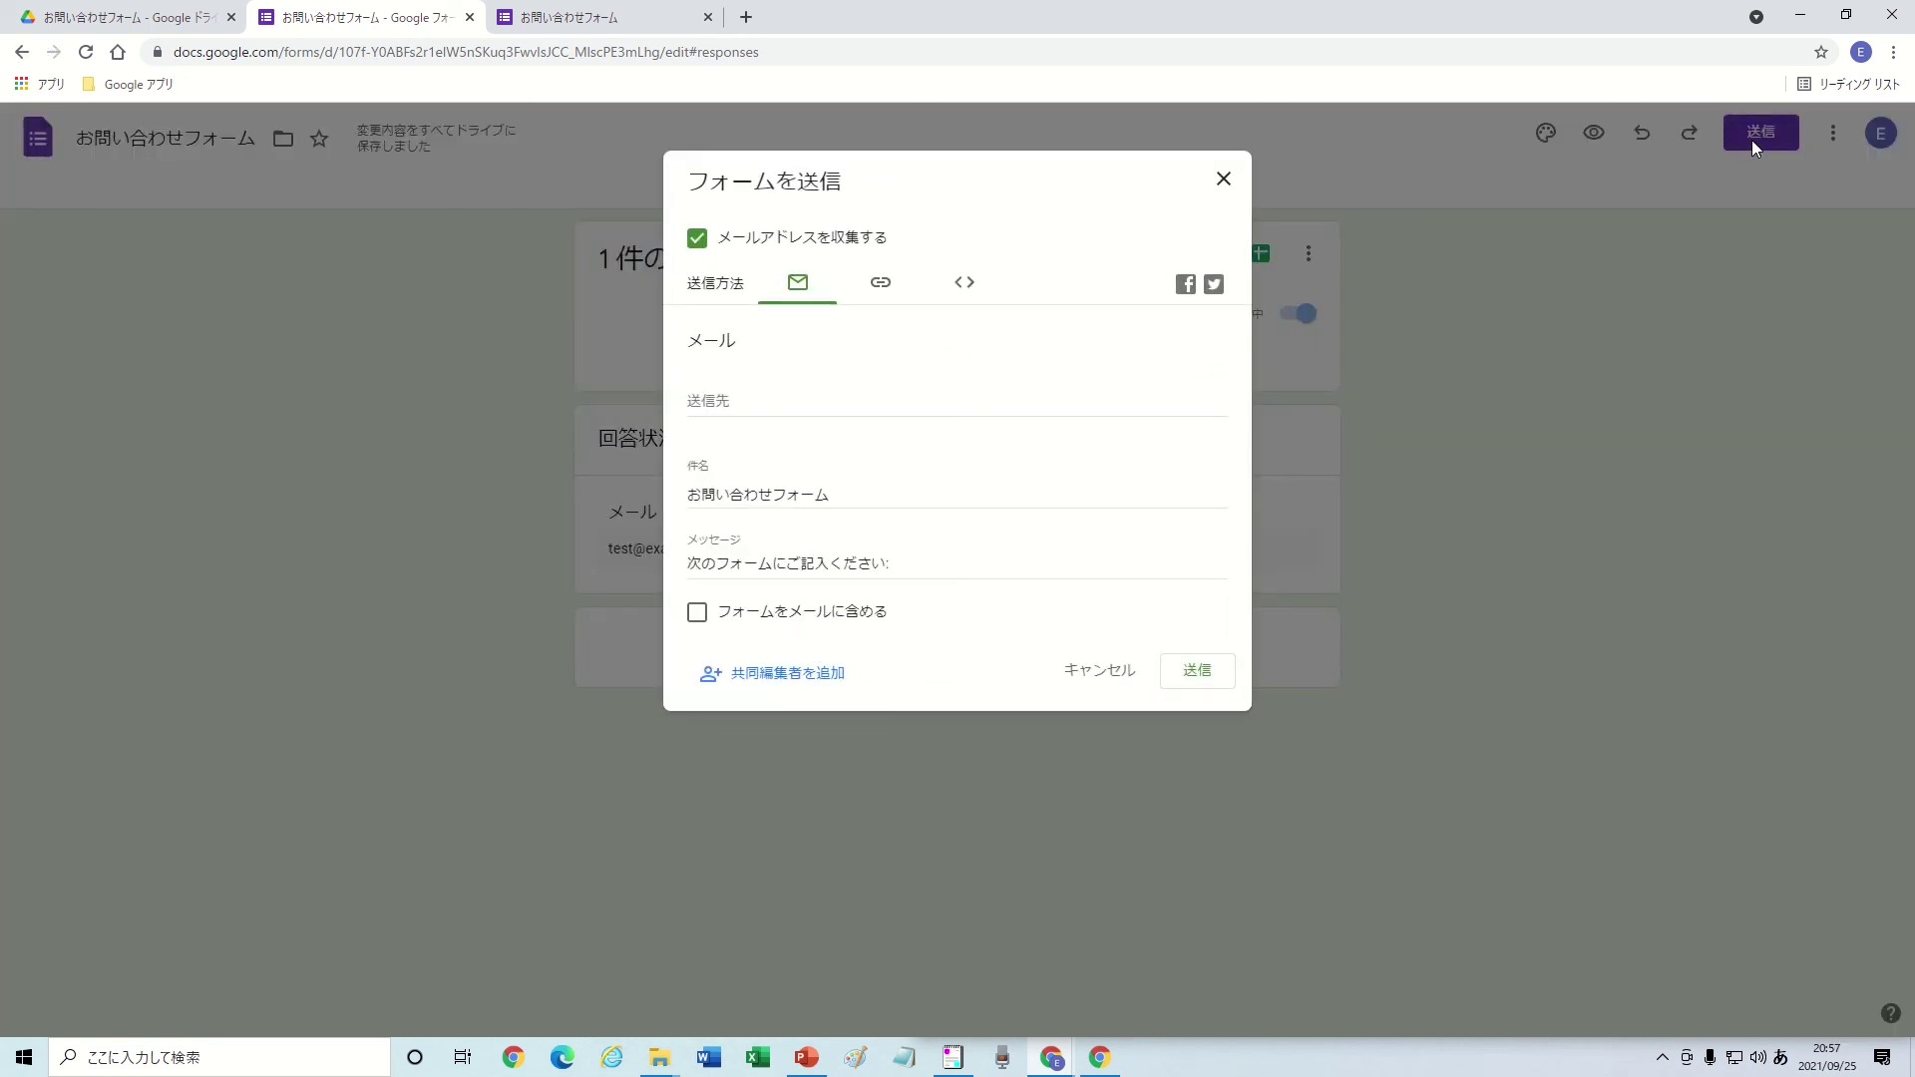
pyautogui.click(961, 284)
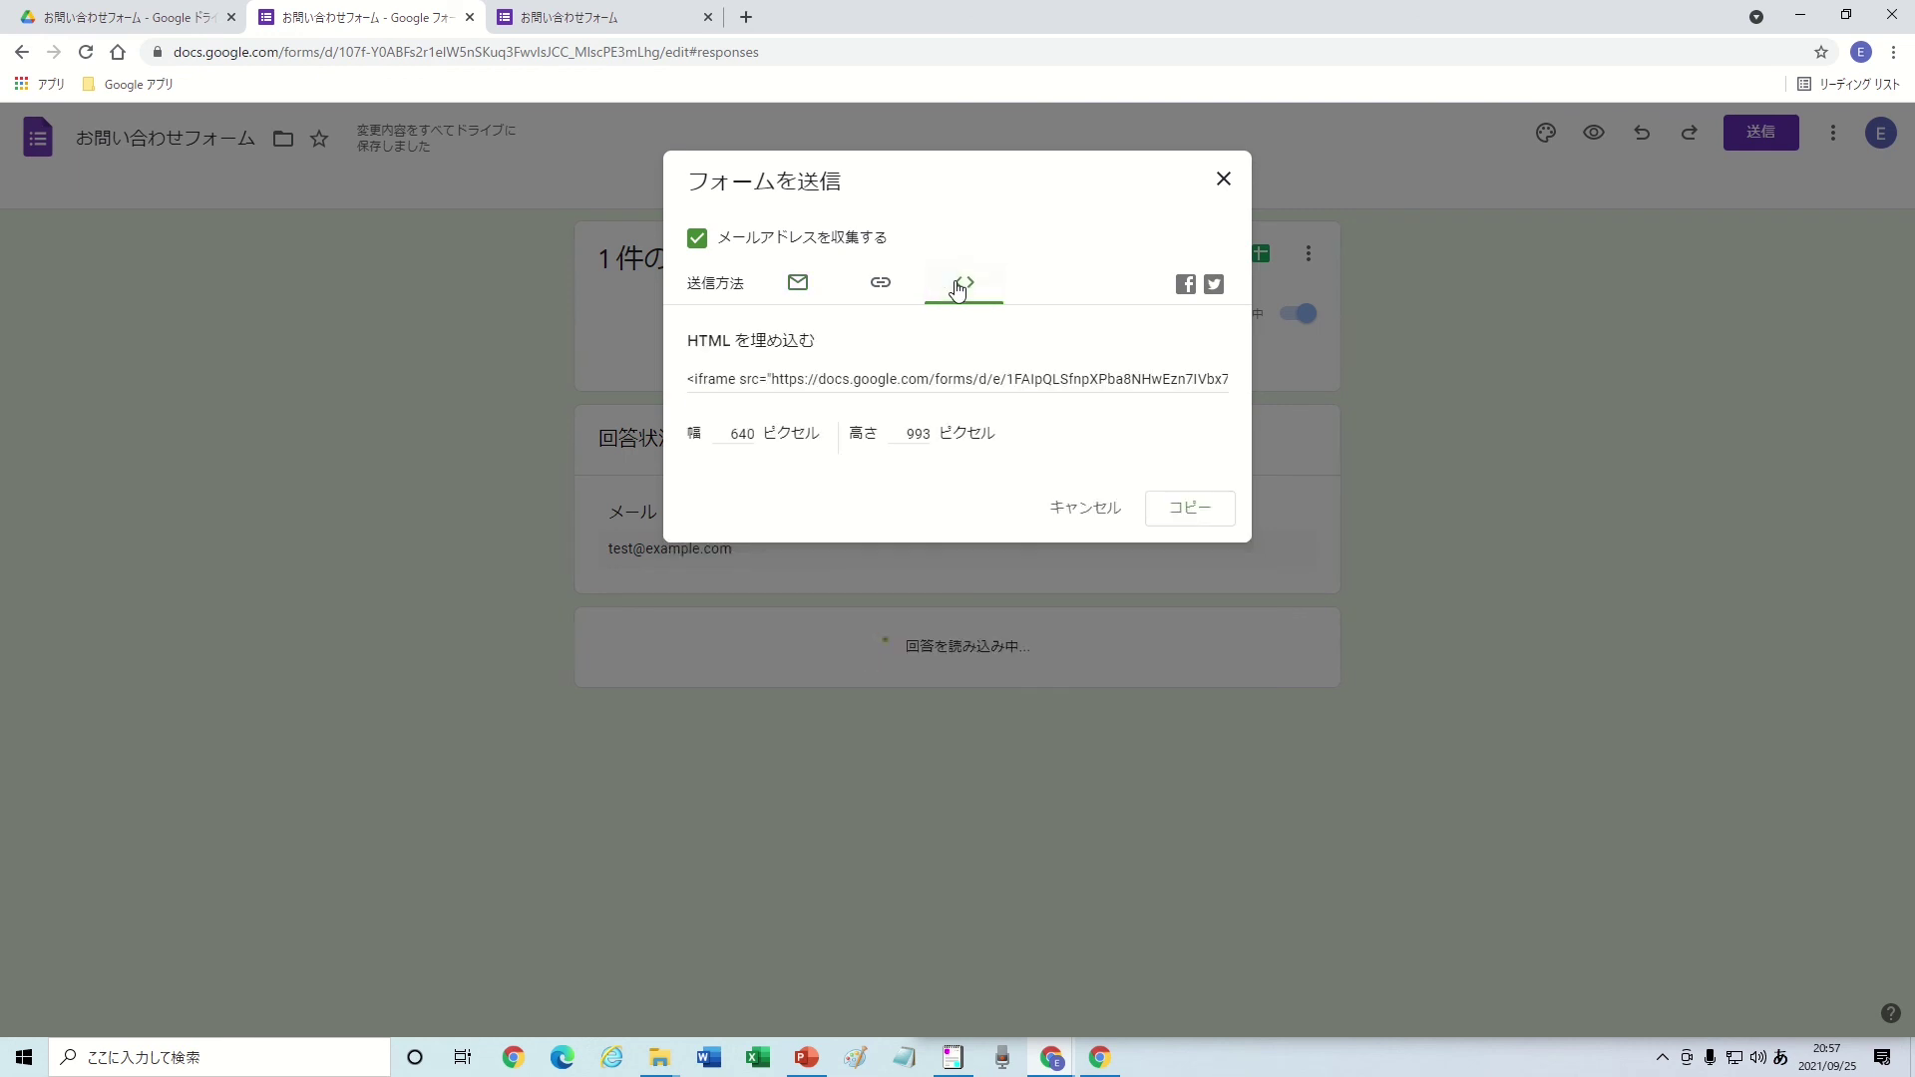
pyautogui.click(929, 377)
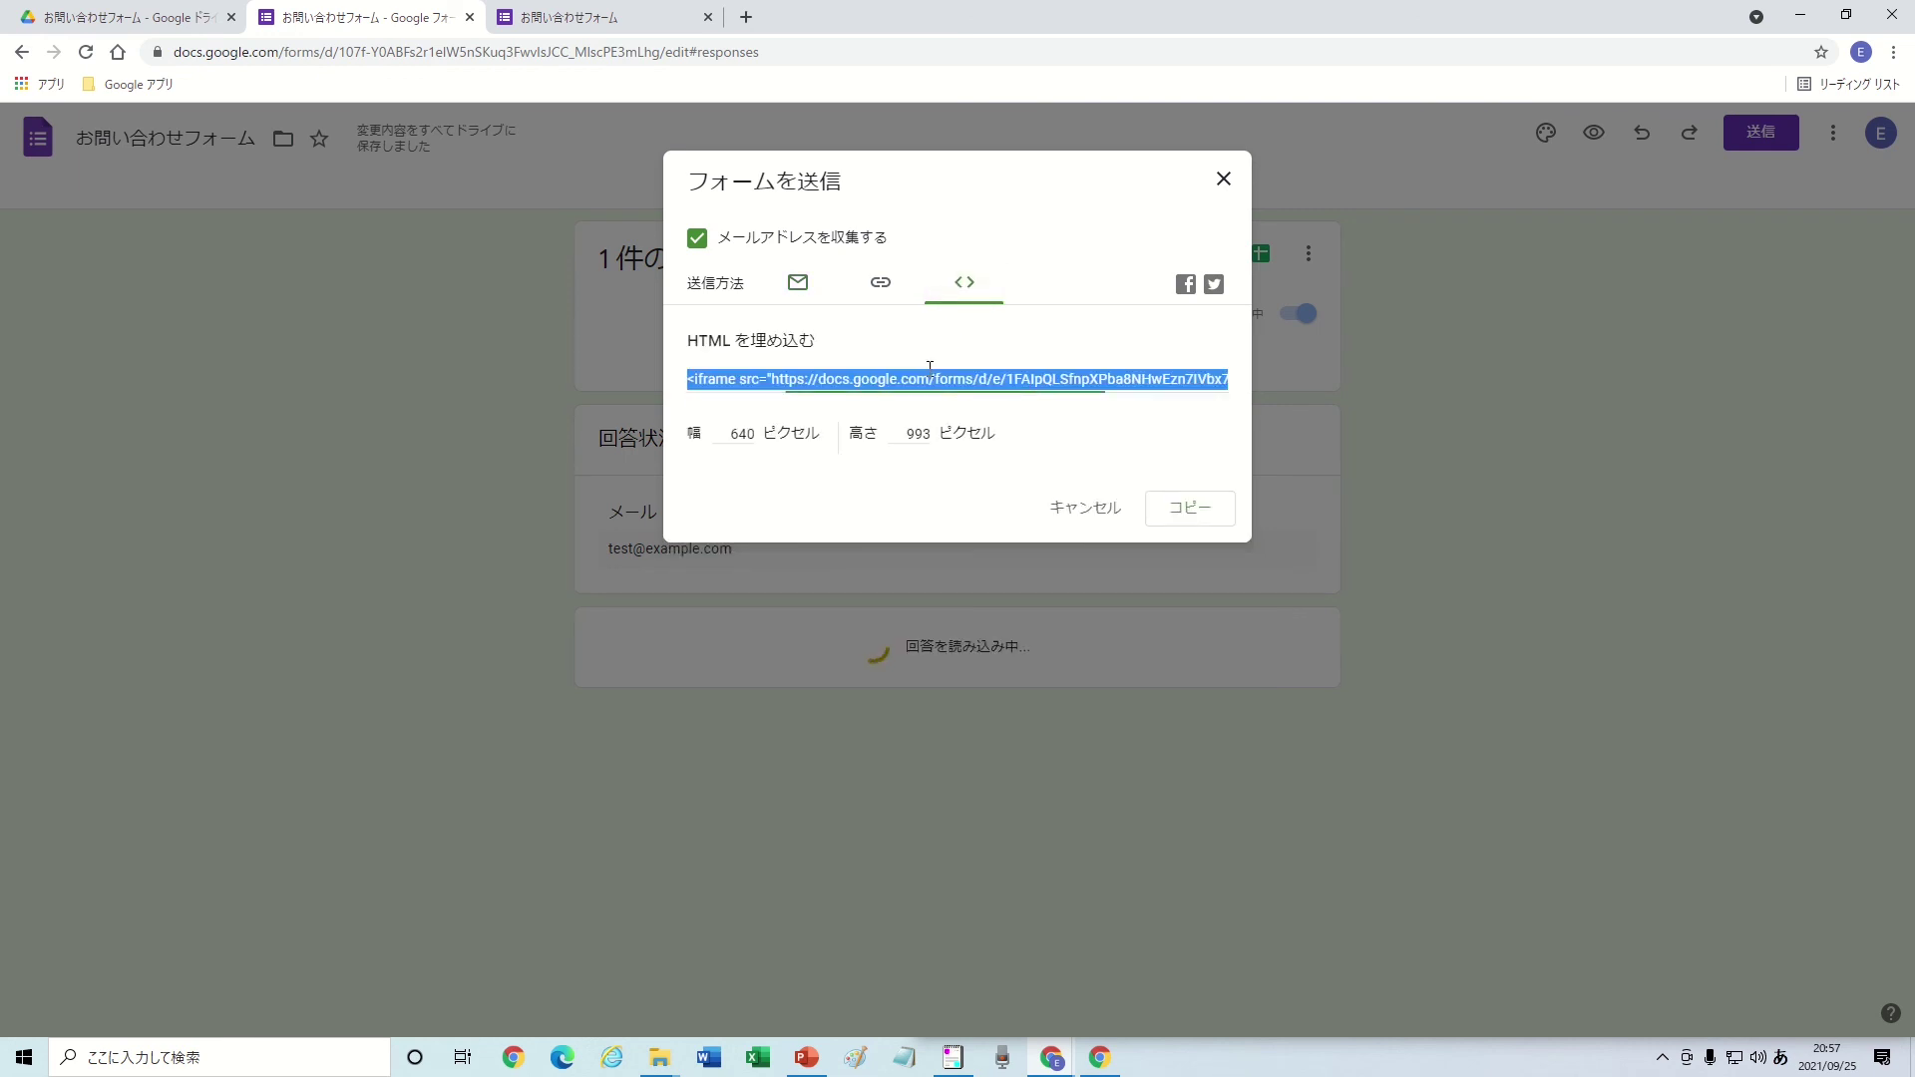
pyautogui.click(1183, 508)
pyautogui.click(1083, 509)
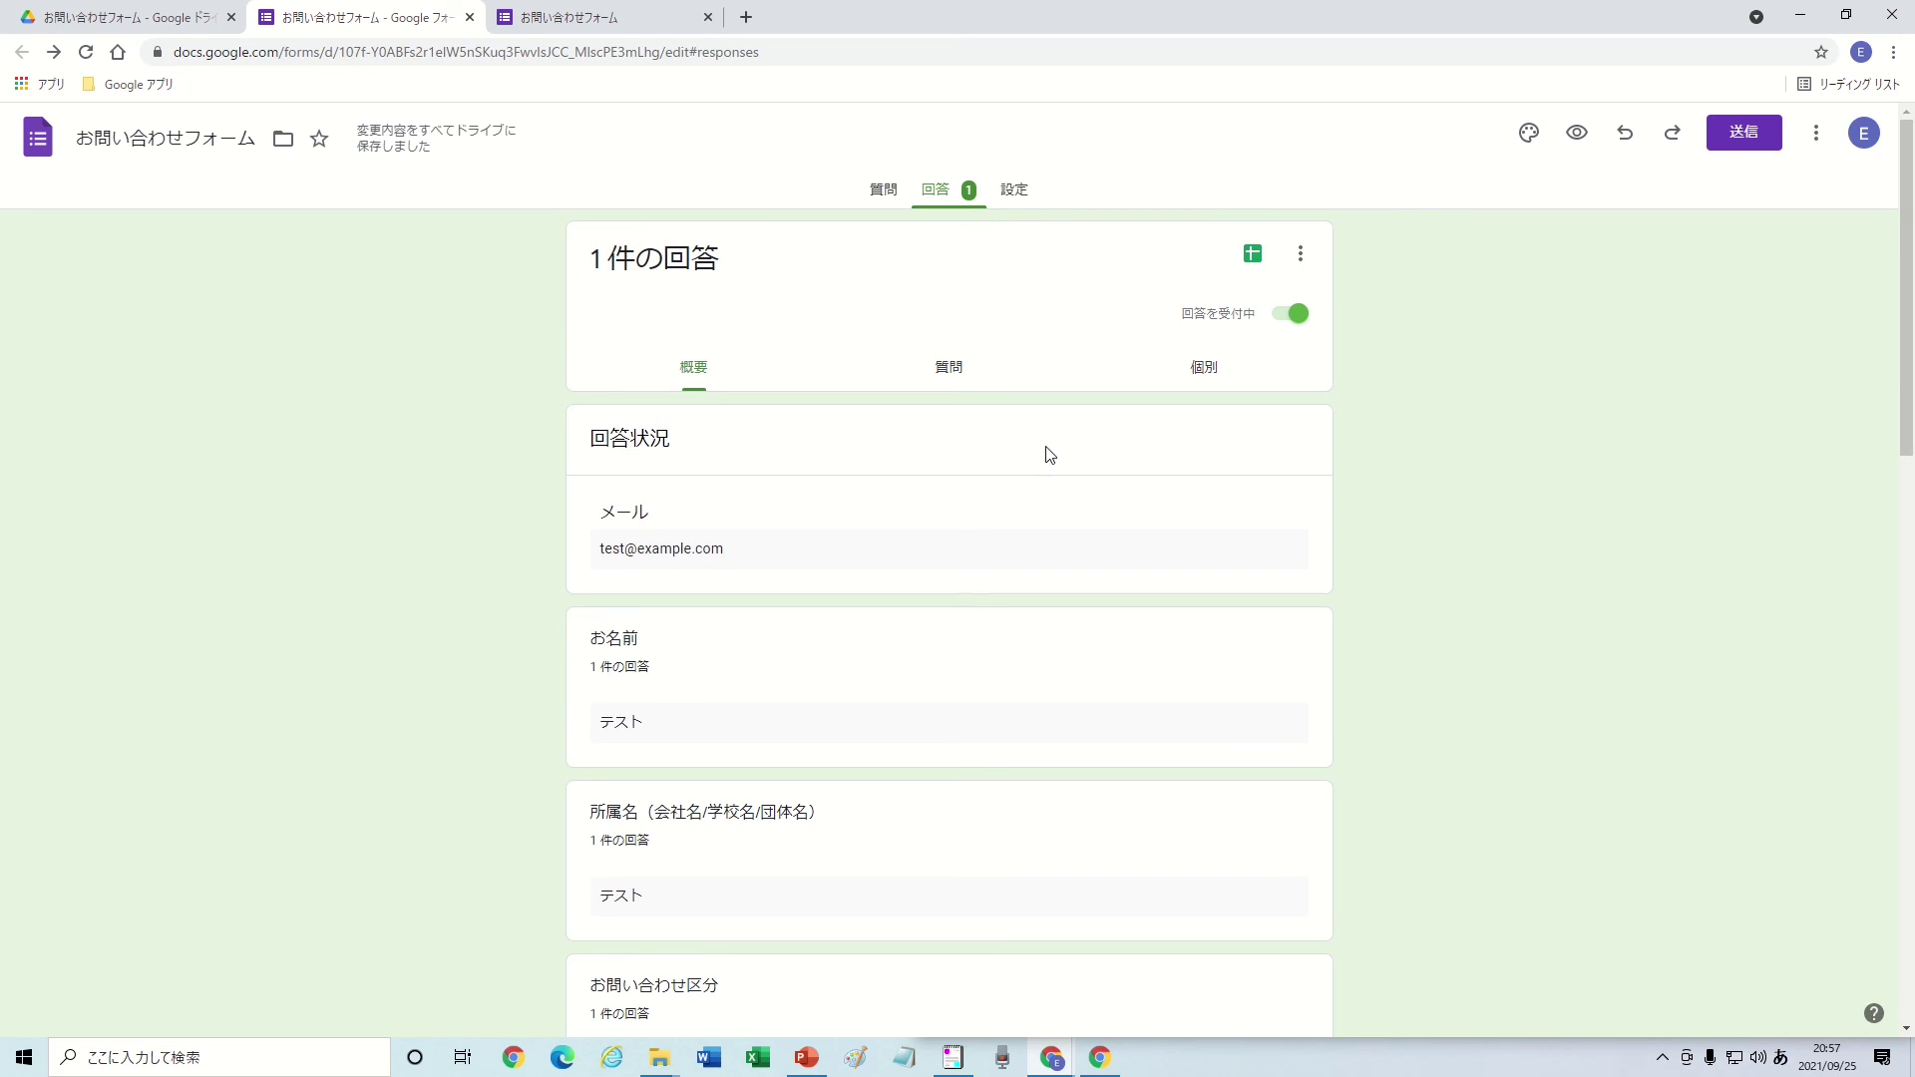
pyautogui.click(1577, 133)
# Step: Generate a QR code for the live form's viewform URL from the address bar
pyautogui.click(1343, 53)
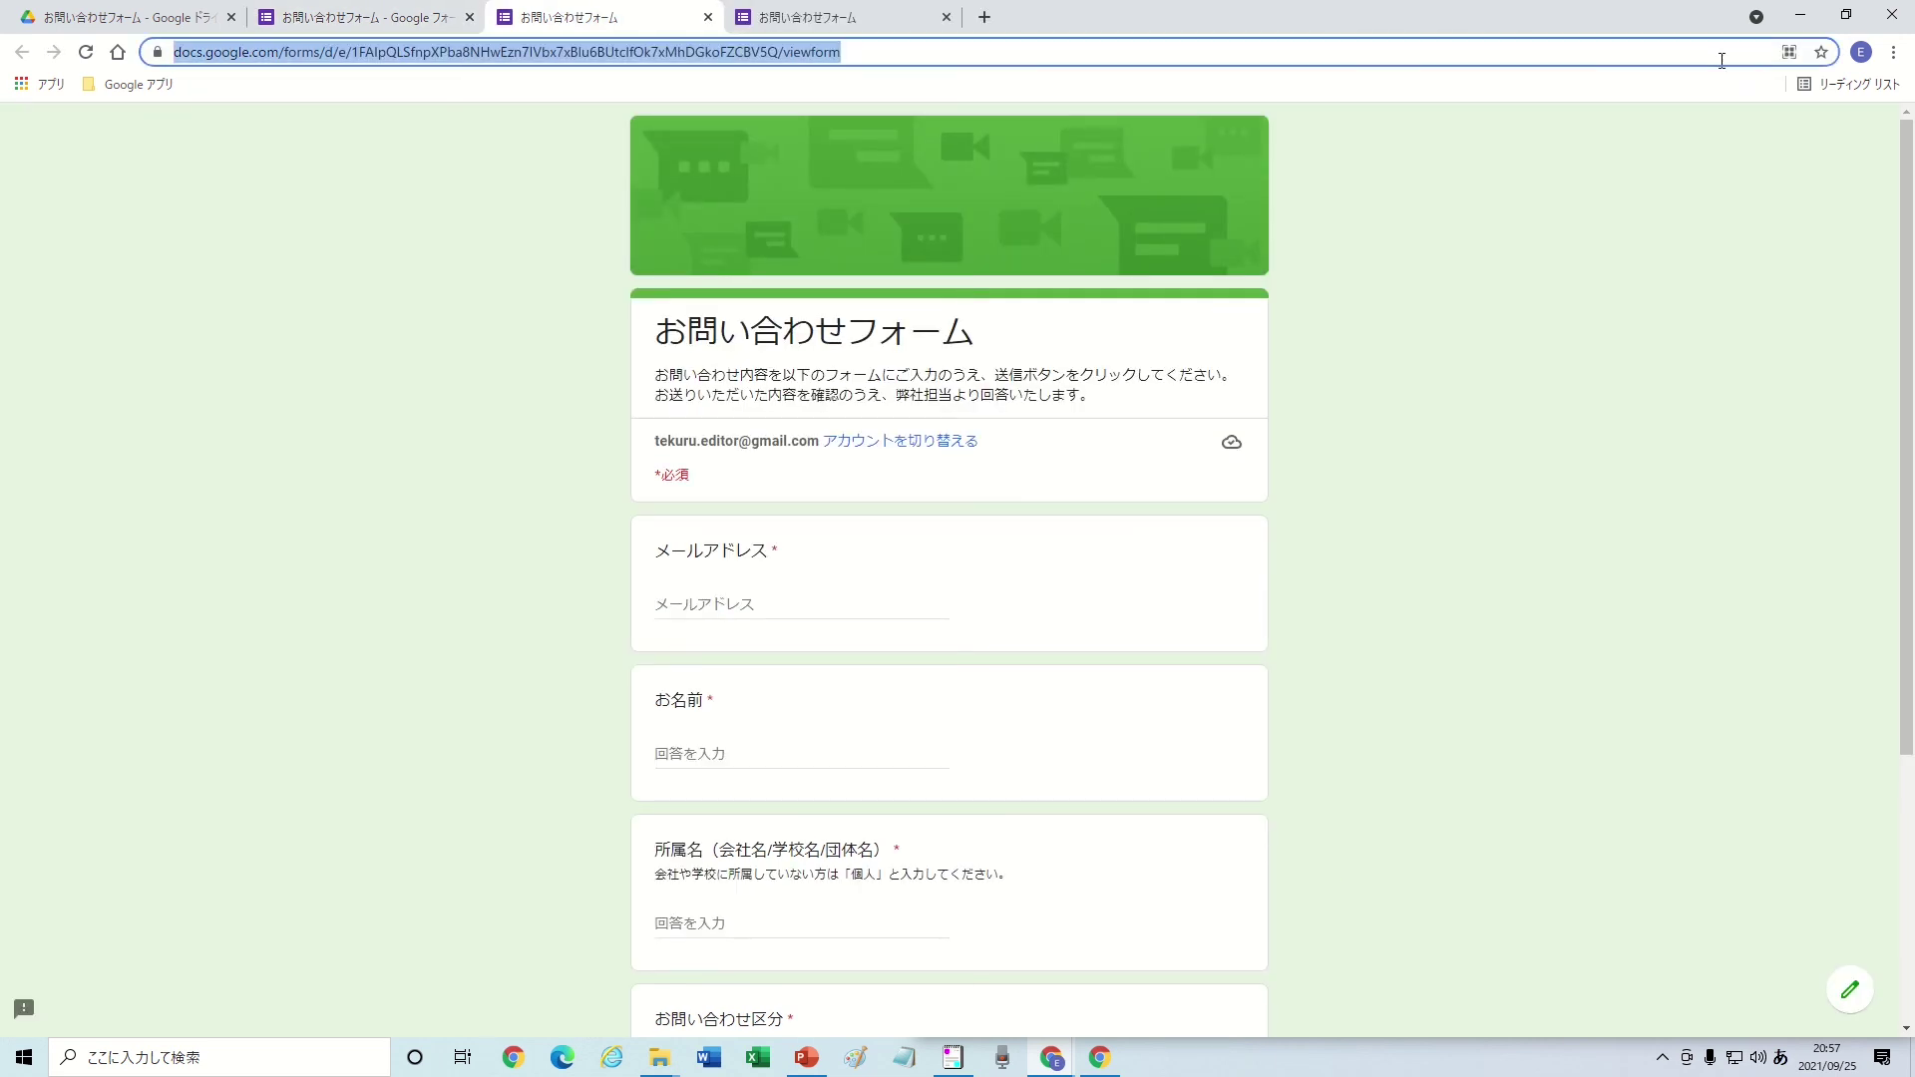
pyautogui.click(1789, 52)
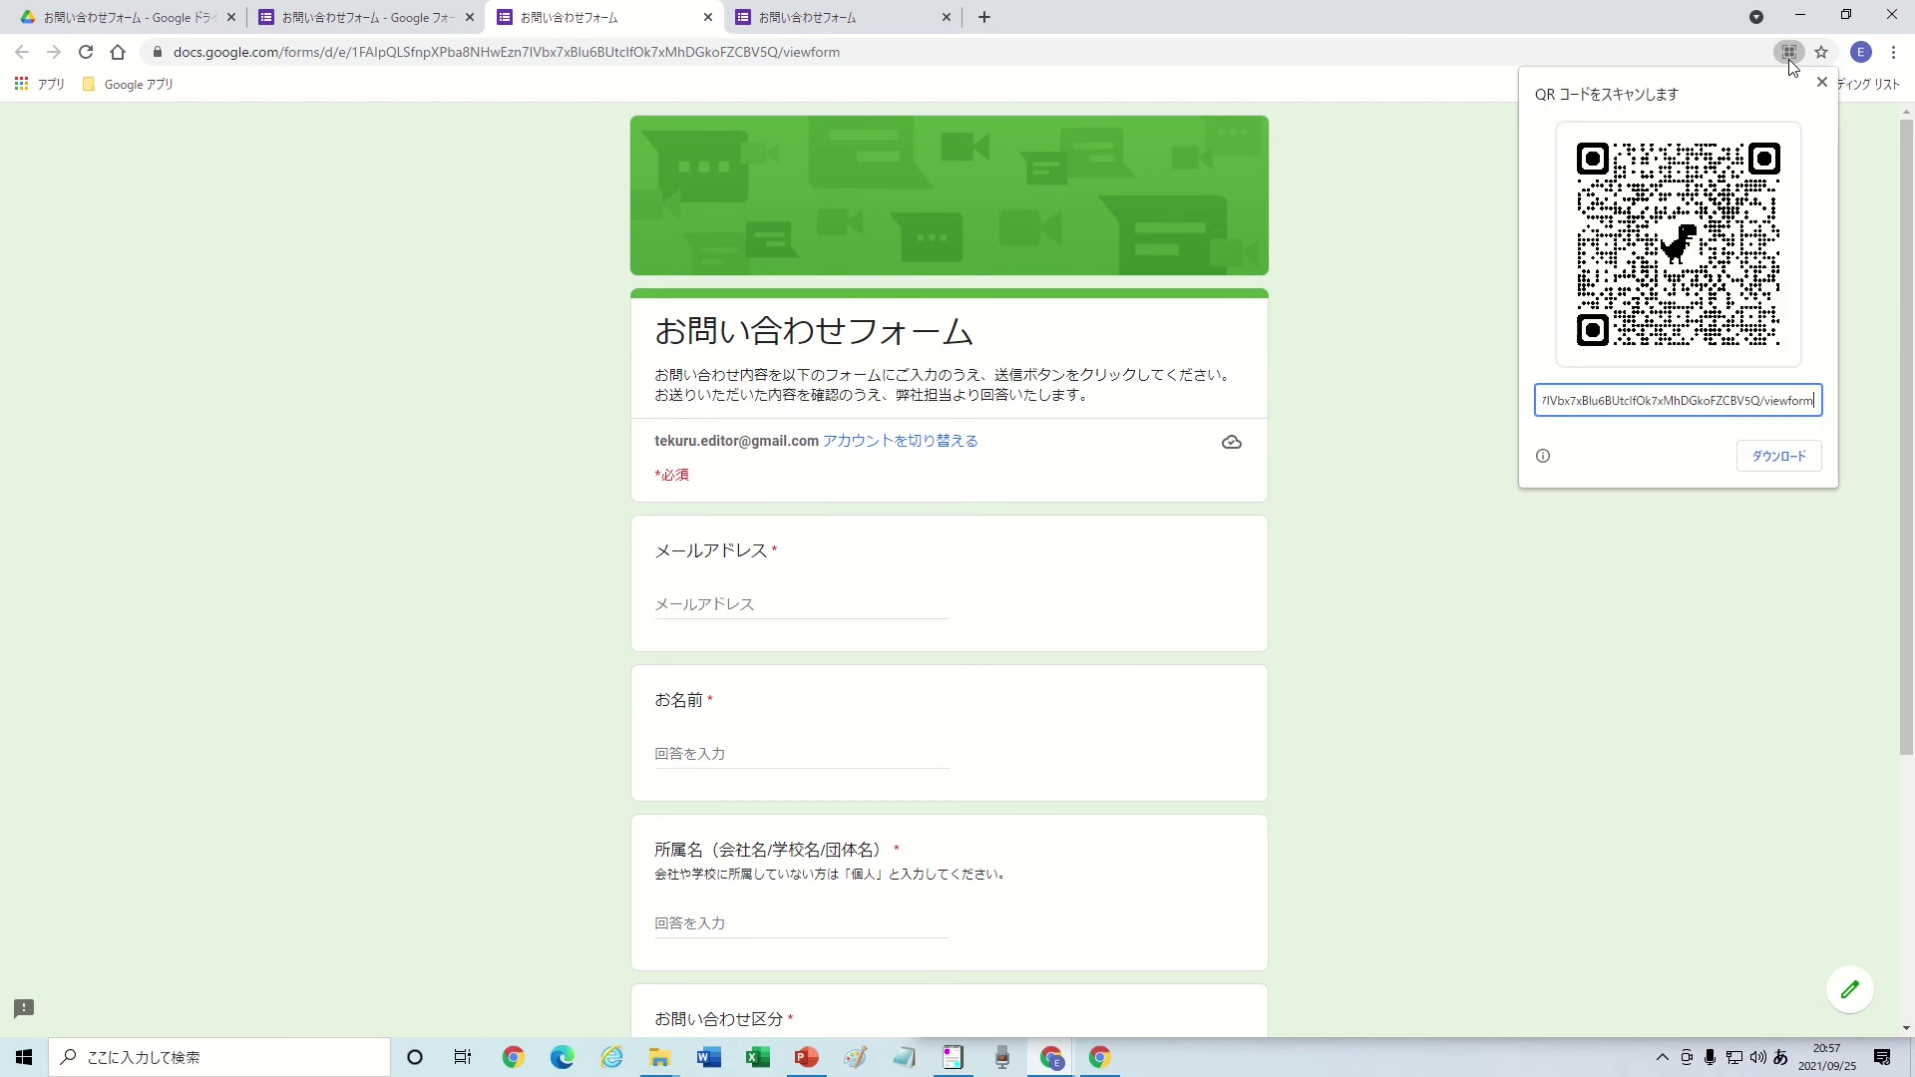